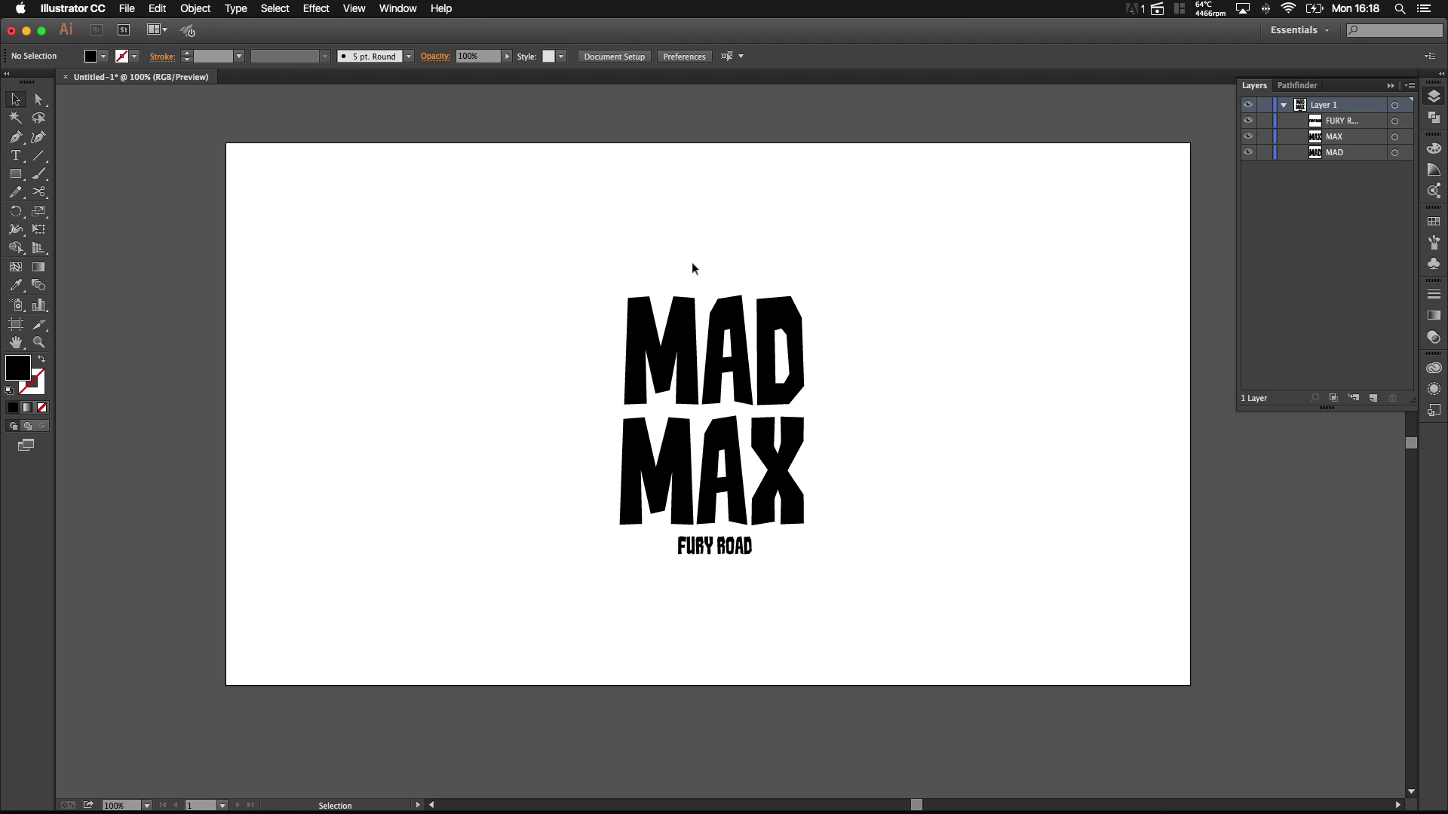
Step: Expand the object and fill of all three text lines, MAD, MAX and FURY ROAD, into shapes
{"action": "key", "text": "super+a"}
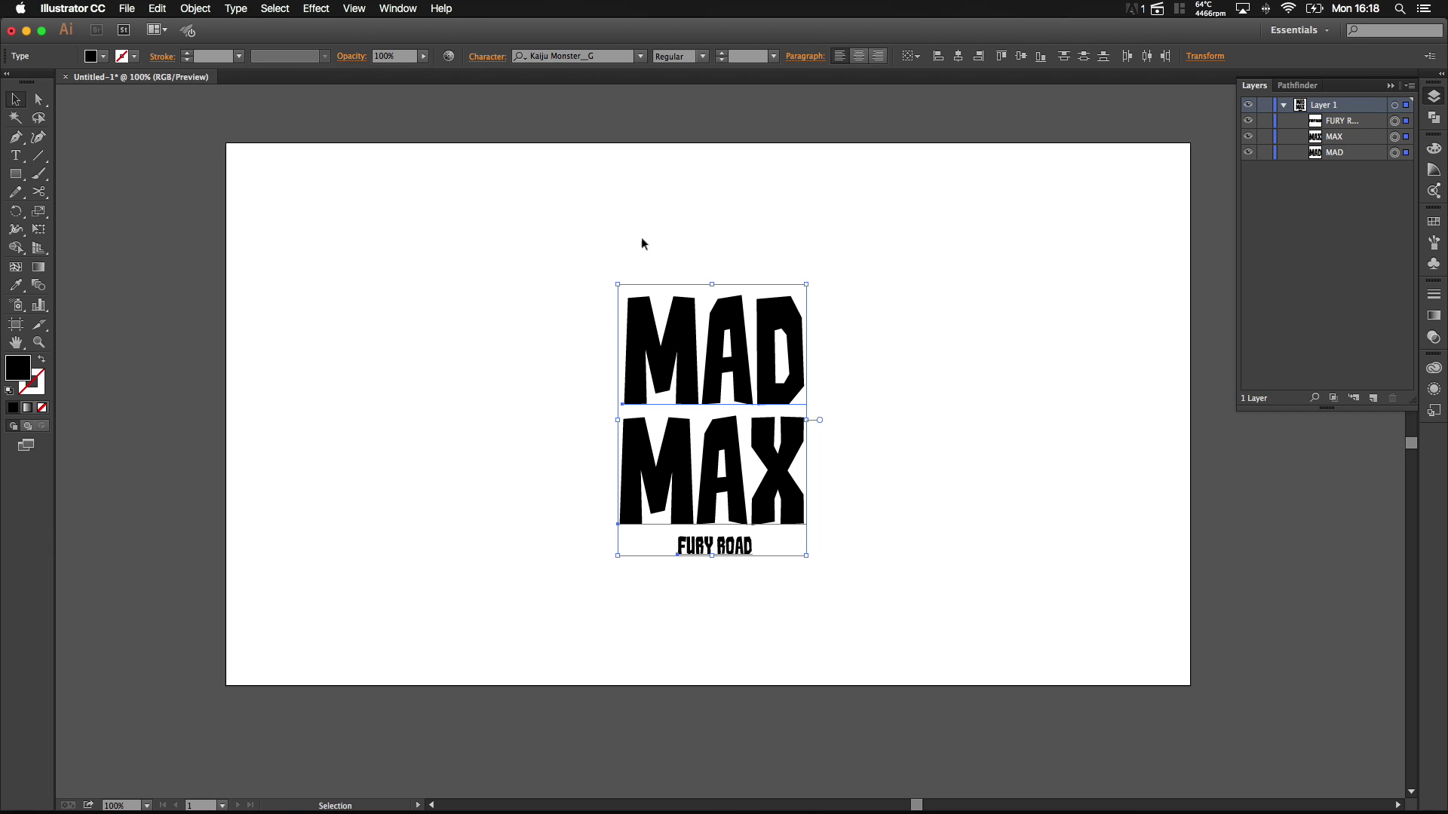
{"action": "left_click", "coordinate": [195, 8]}
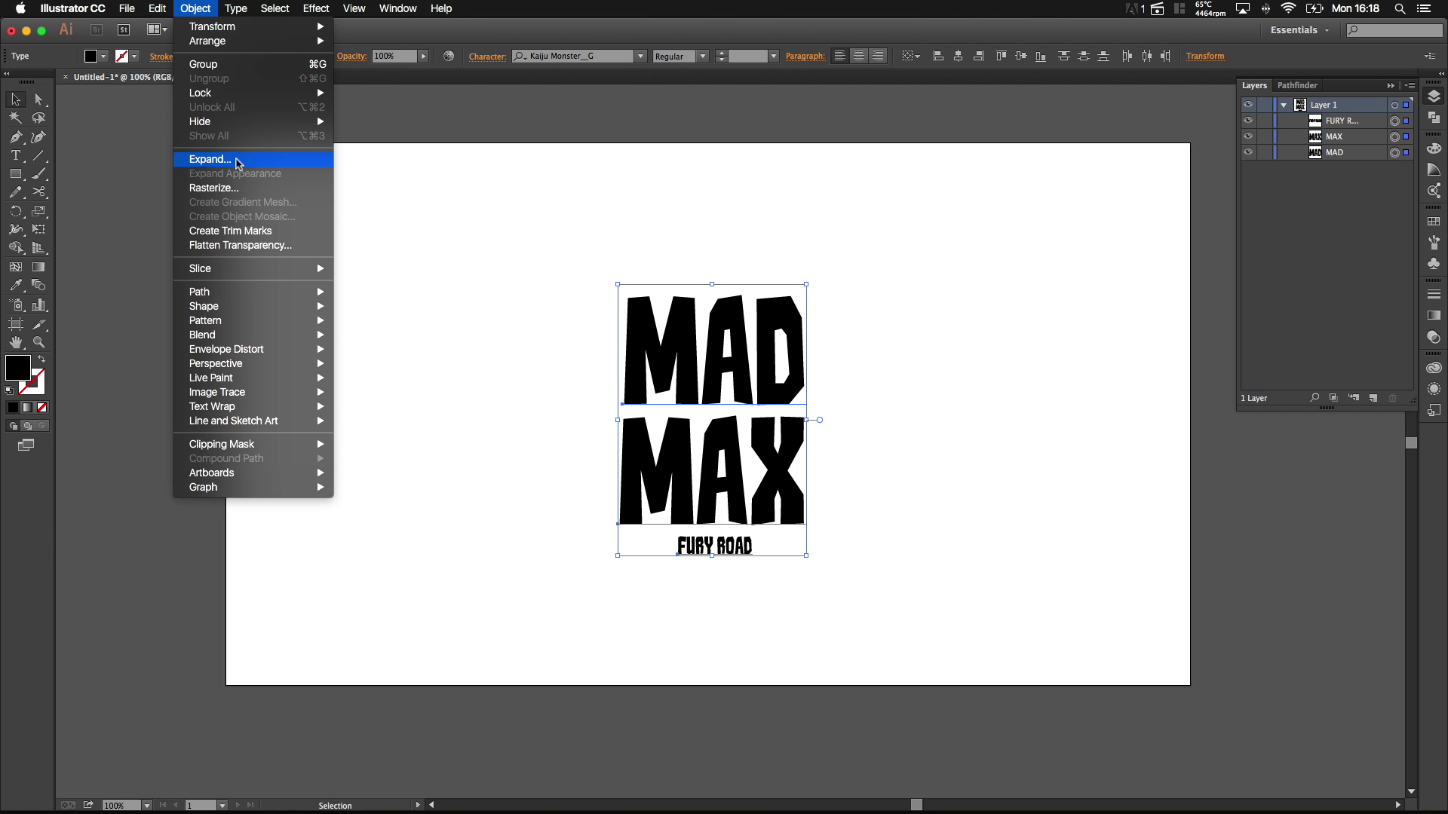
{"action": "left_click", "coordinate": [236, 160]}
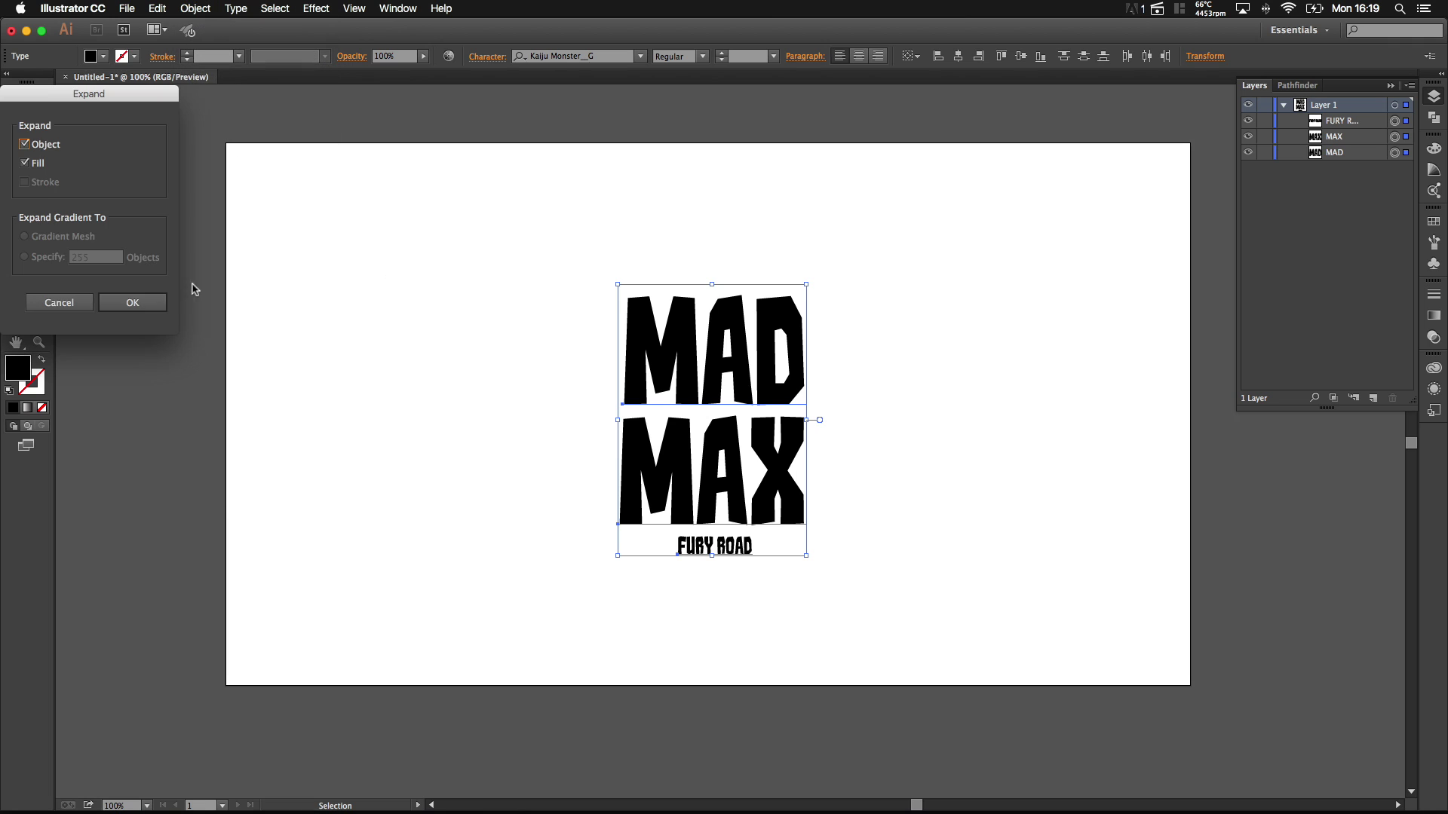
{"action": "left_click", "coordinate": [162, 301]}
Step: Group the MAD and MAX lettering together, leaving FURY ROAD as a separate group
{"action": "left_click", "coordinate": [478, 282]}
{"action": "left_click_drag", "start_coordinate": [559, 226], "coordinate": [815, 459]}
{"action": "key", "text": "a"}
{"action": "key", "text": "super+g"}
{"action": "key", "text": "v"}
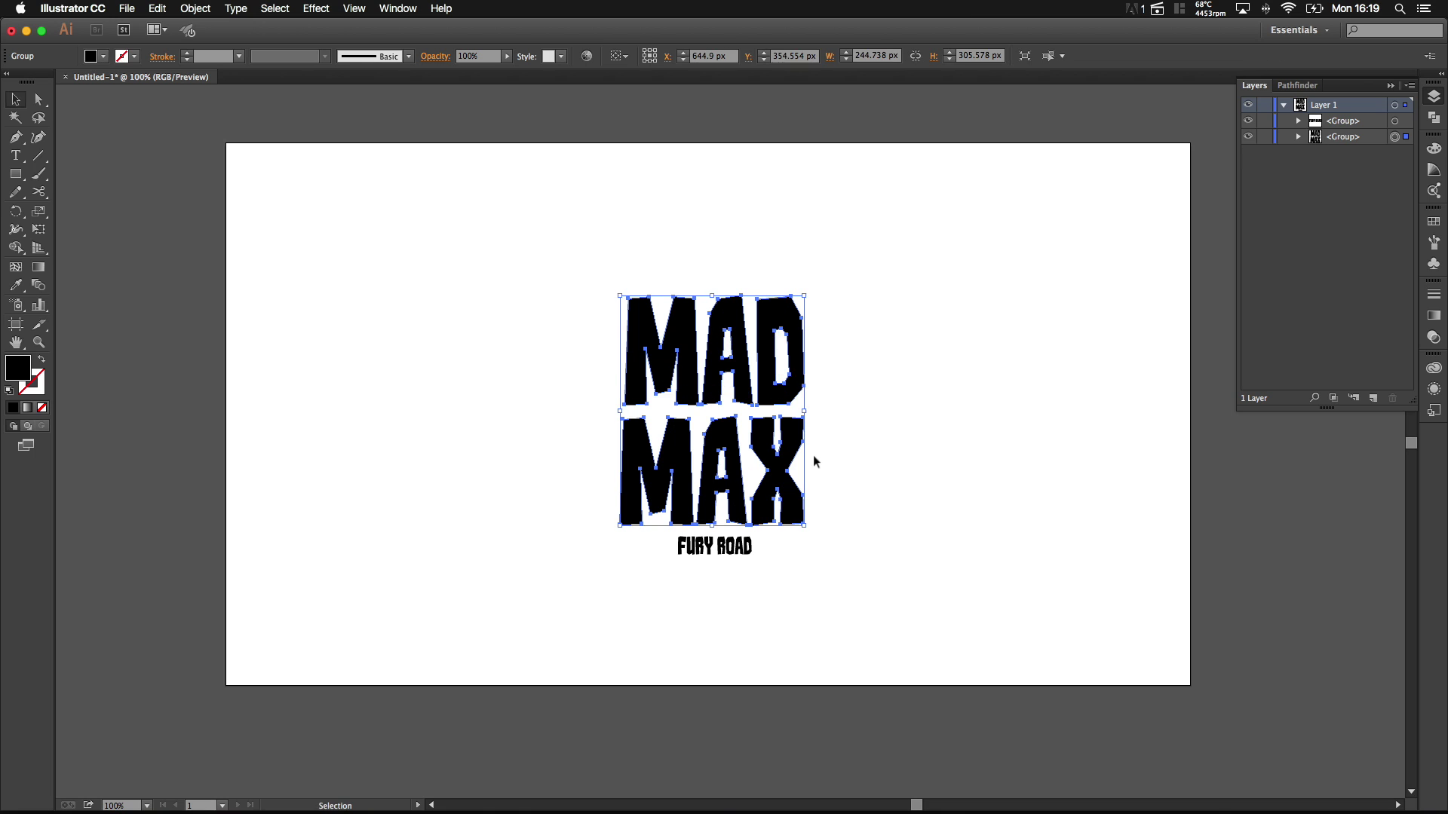
{"action": "left_click", "coordinate": [836, 360]}
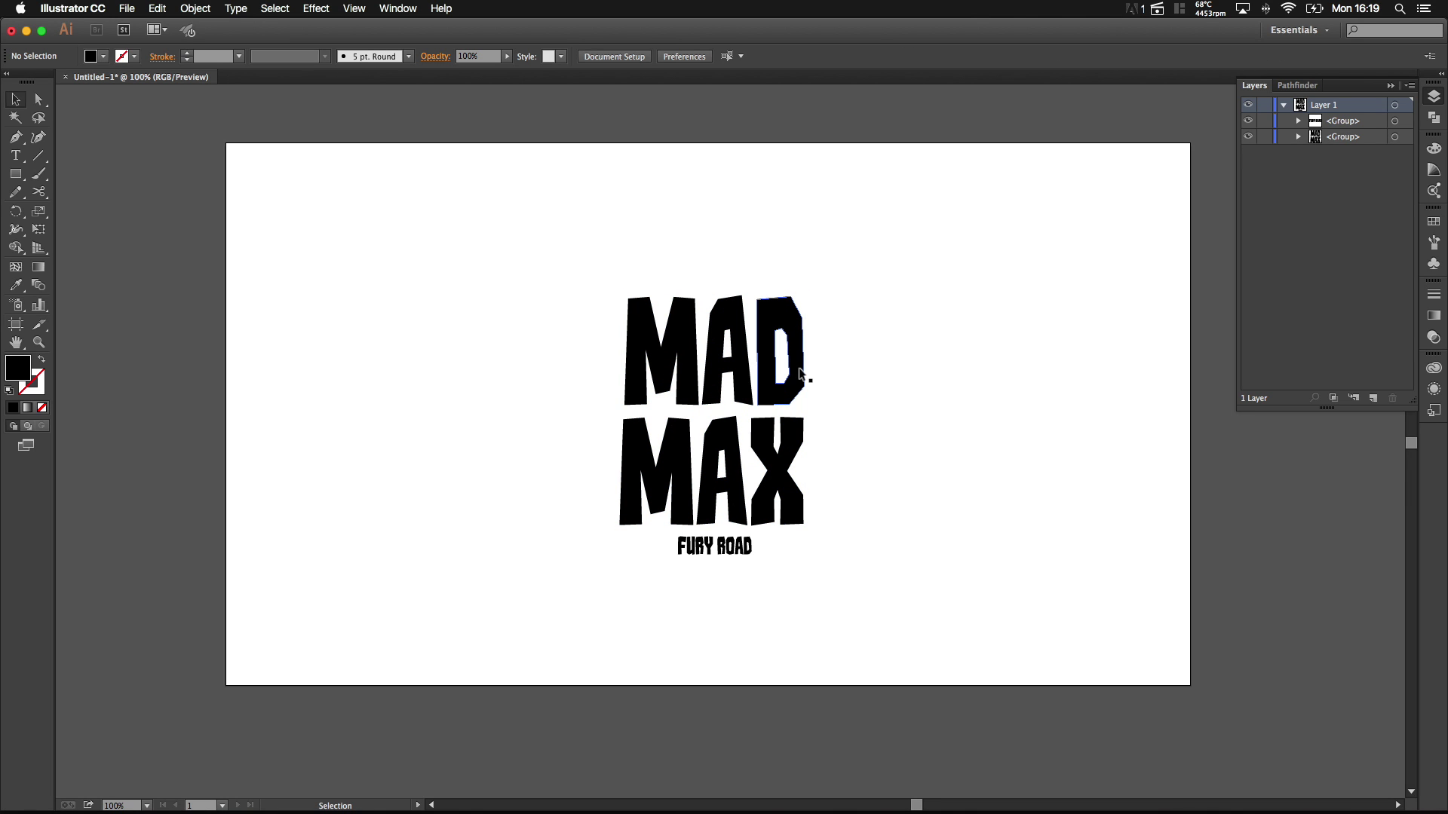
Step: Duplicate the MAD MAX group in place, in front of the original
{"action": "left_click", "coordinate": [800, 374]}
{"action": "key", "text": "a"}
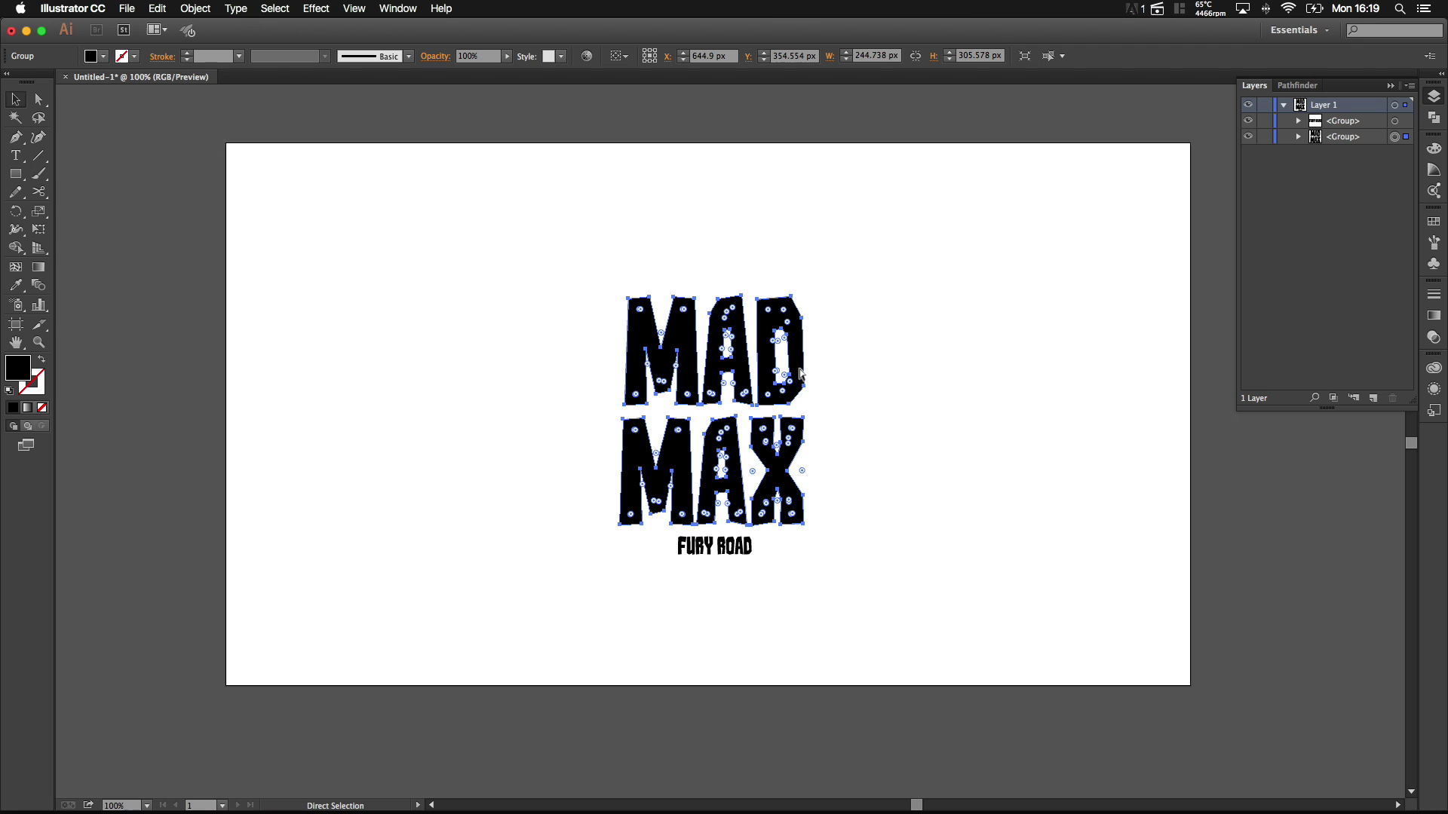
{"action": "key", "text": "super+c"}
{"action": "key", "text": "super+f"}
{"action": "key", "text": "v"}
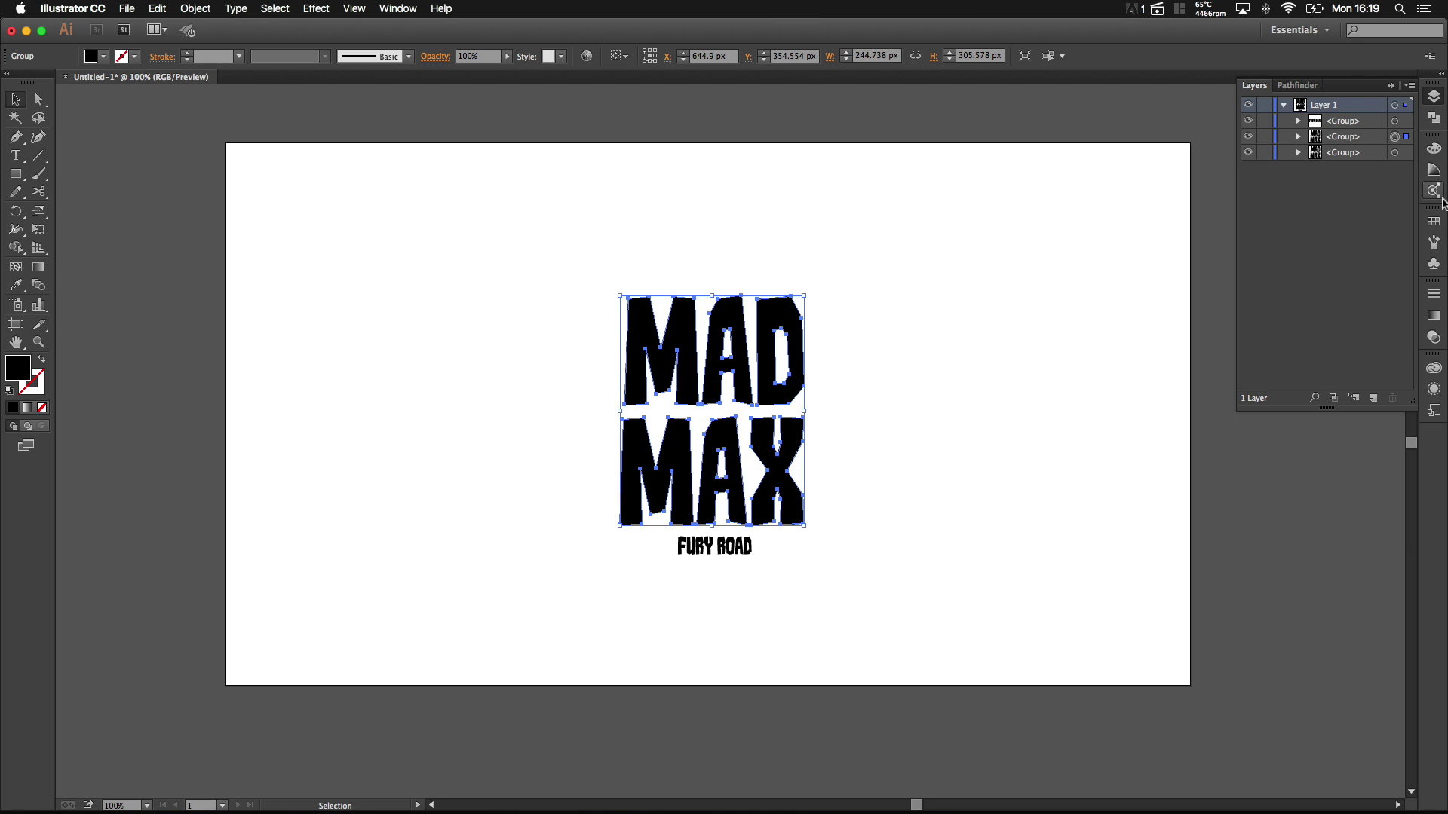
Step: Colour the front MAD MAX copy white by sampling the artboard with the Eyedropper
{"action": "left_click", "coordinate": [1394, 154]}
{"action": "key", "text": "i"}
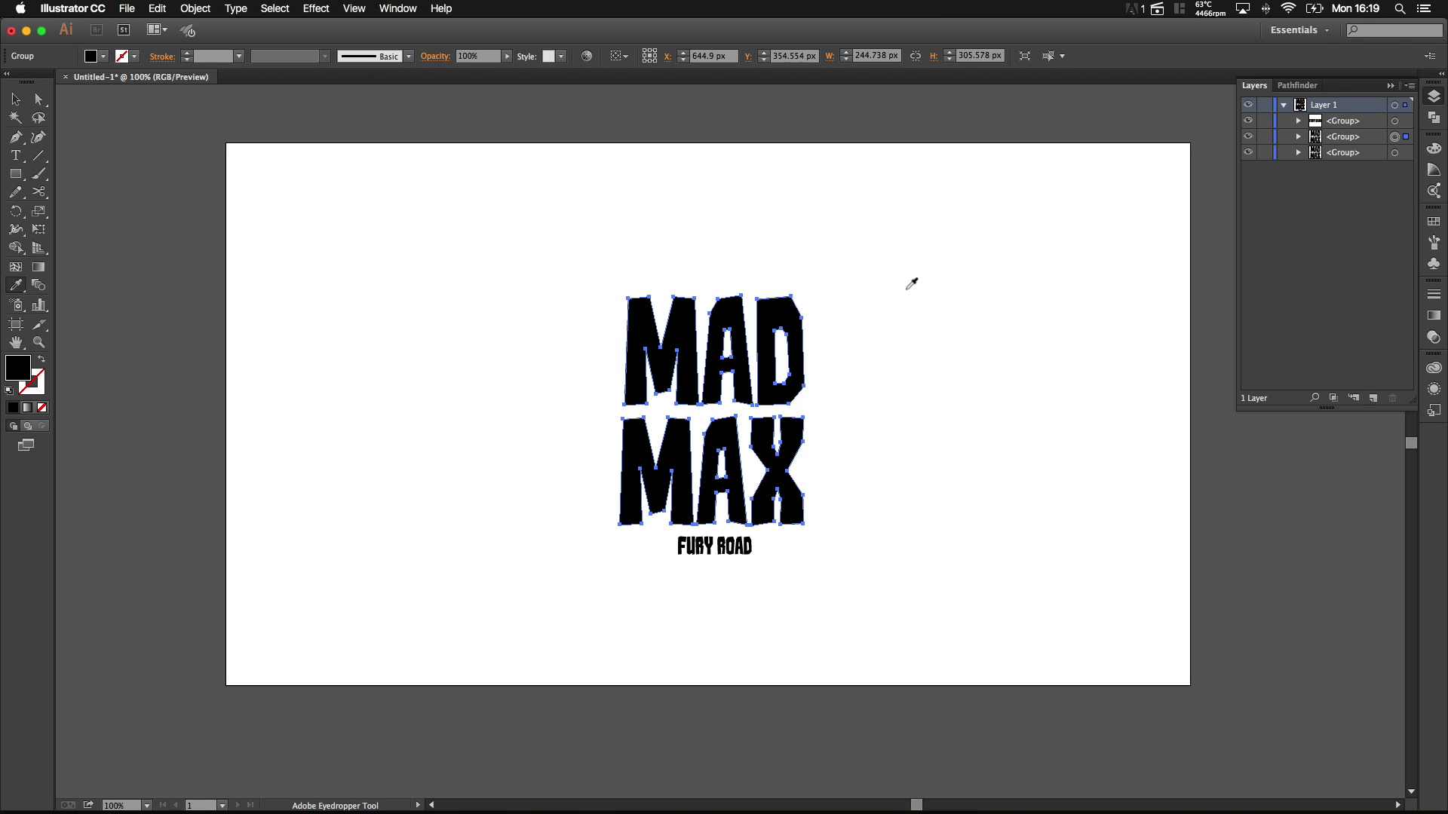
{"action": "left_click", "coordinate": [928, 278]}
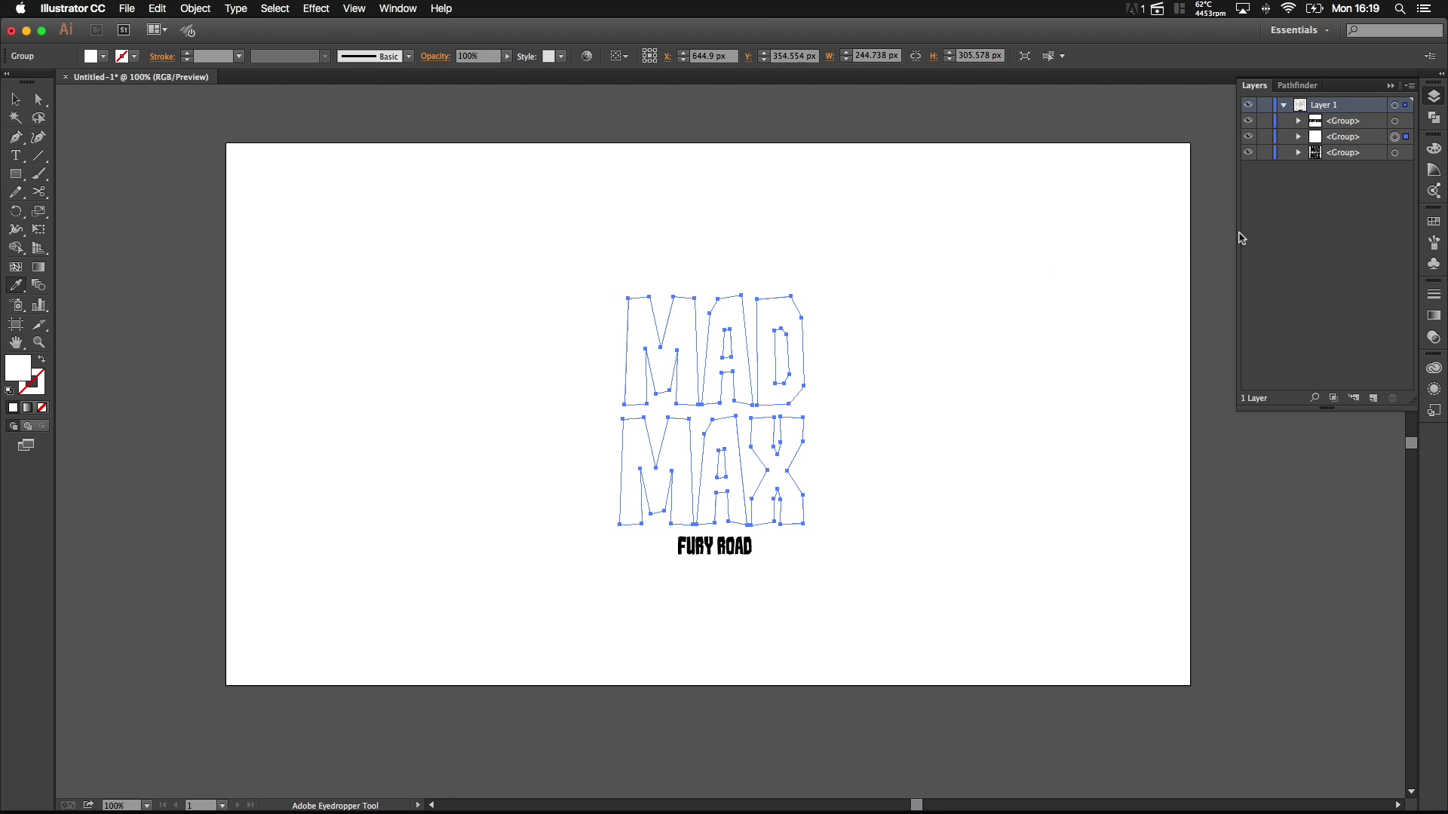
Step: Give the rear MAD MAX group a light-blue stroke of 23 pt
{"action": "left_click", "coordinate": [1395, 153]}
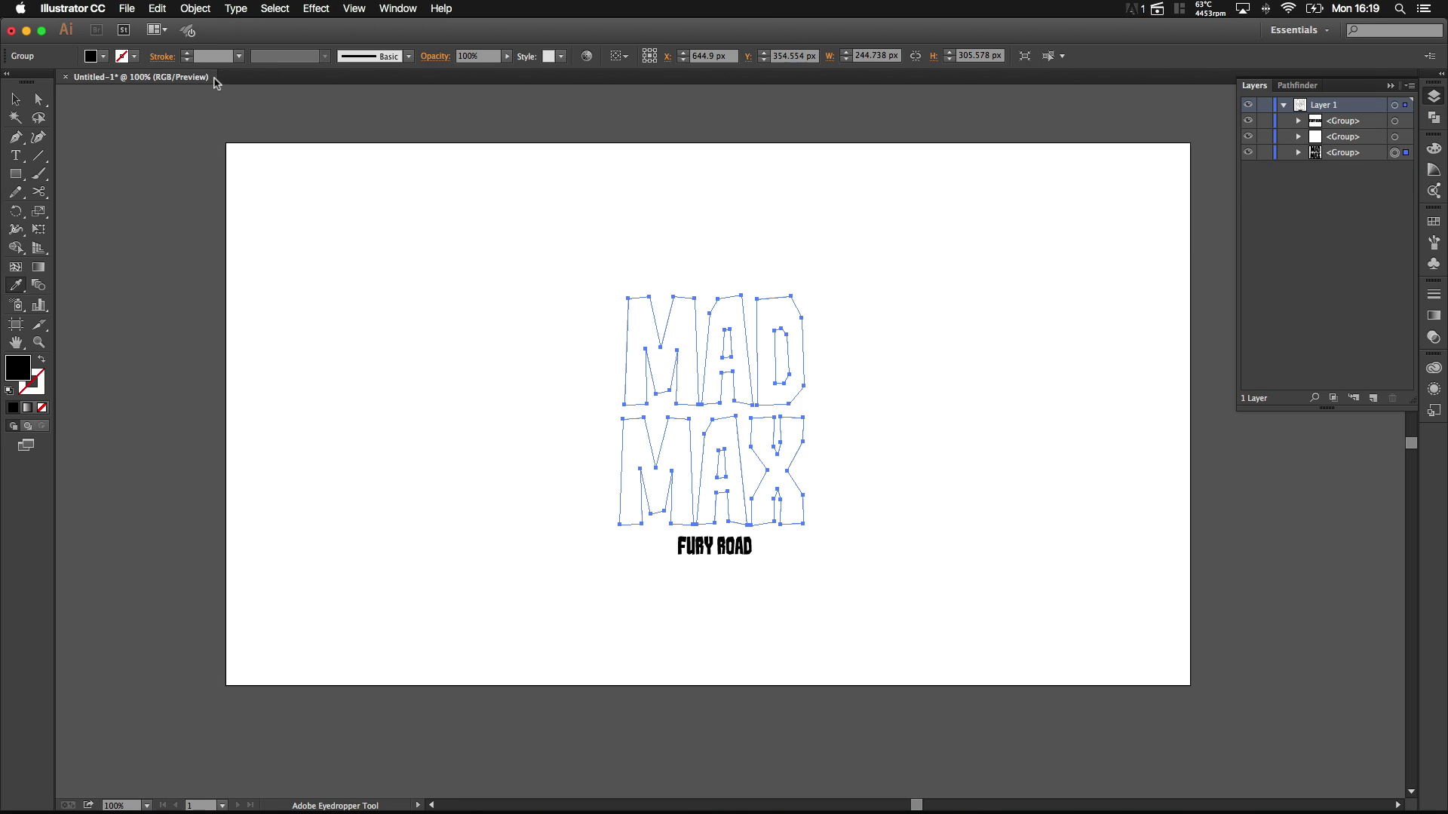
{"action": "left_click", "coordinate": [189, 58]}
{"action": "left_click", "coordinate": [189, 59]}
{"action": "left_click", "coordinate": [189, 59]}
{"action": "left_click", "coordinate": [188, 59]}
{"action": "left_click", "coordinate": [188, 58]}
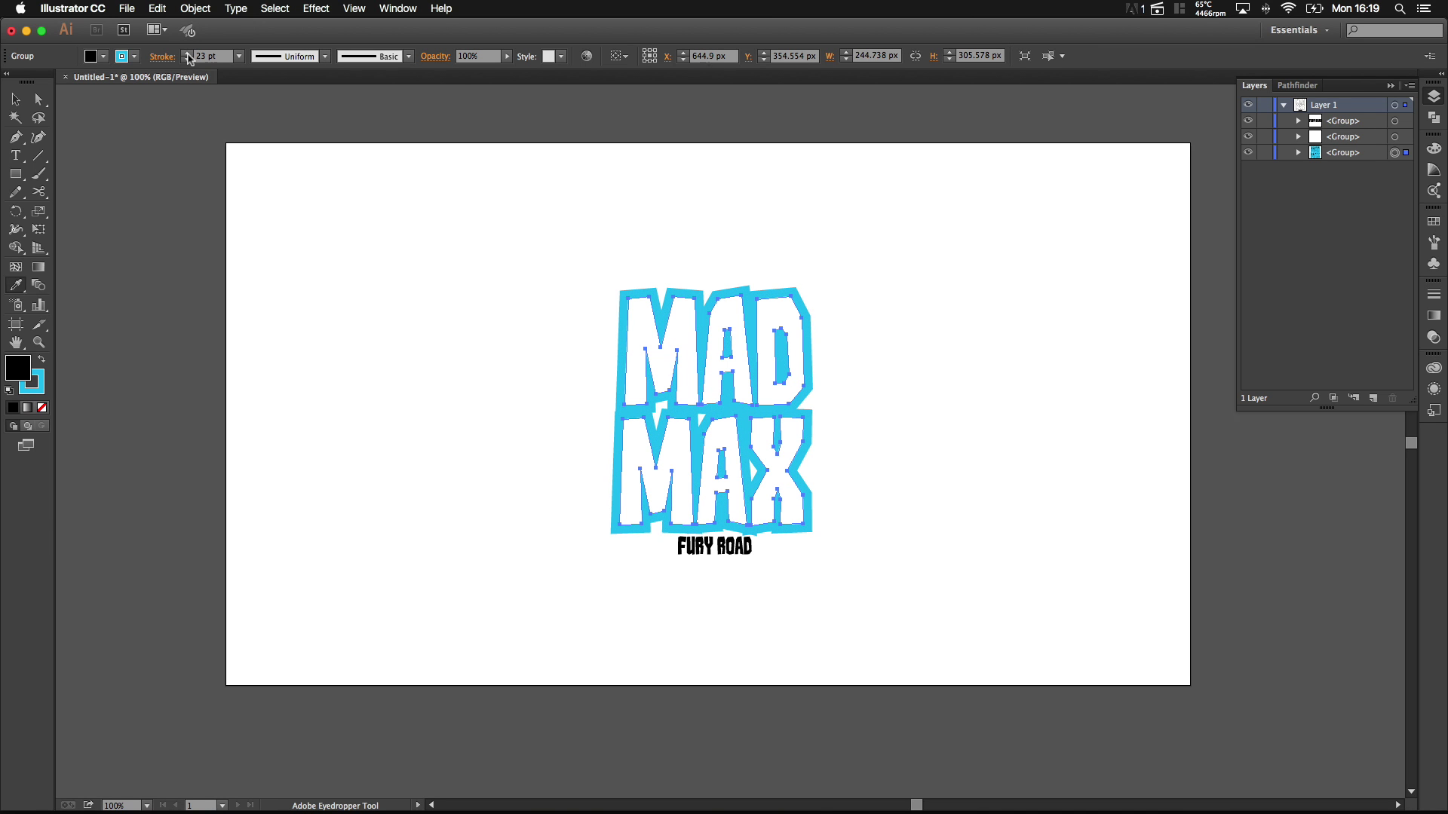
Step: Thicken the rear MAD MAX group's stroke to 26 pt to narrow the gaps between the letters
{"action": "scroll", "coordinate": [840, 363], "scroll_direction": "up", "scroll_amount": 2}
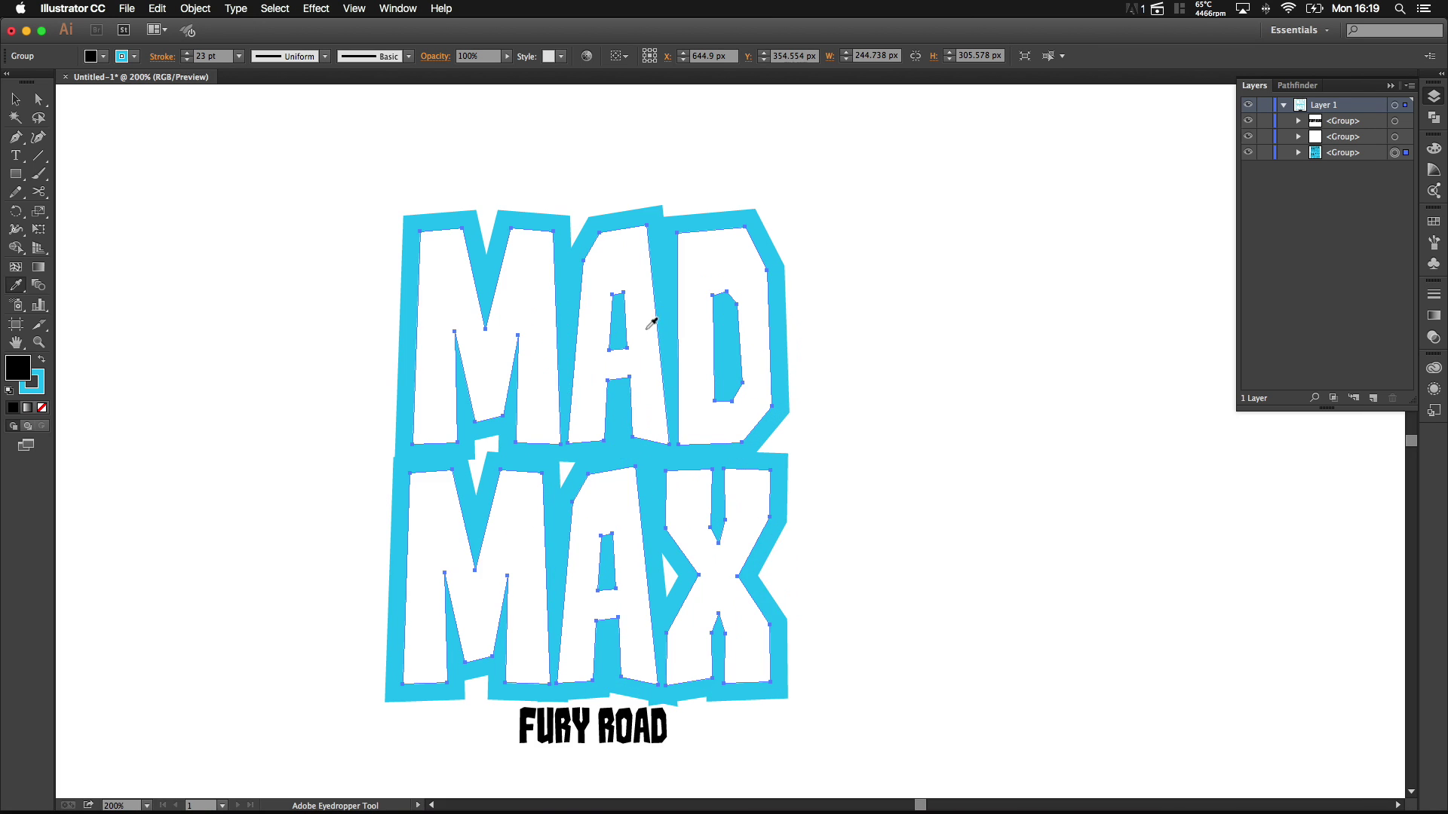
{"action": "scroll", "coordinate": [638, 321], "scroll_direction": "up", "scroll_amount": 1}
{"action": "scroll", "coordinate": [588, 320], "scroll_direction": "up", "scroll_amount": 4}
{"action": "scroll", "coordinate": [588, 321], "scroll_direction": "left", "scroll_amount": 4}
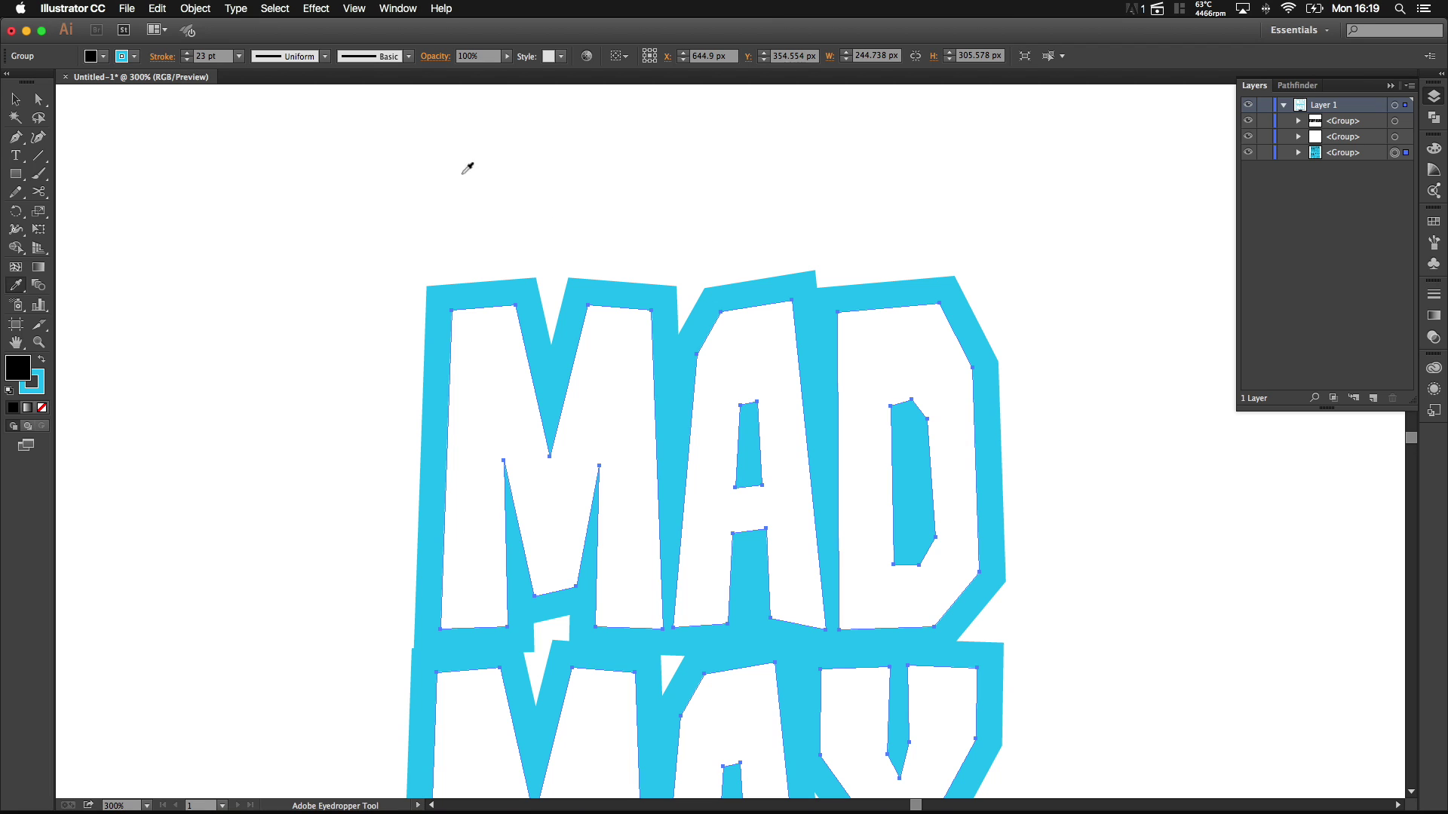
{"action": "left_click", "coordinate": [186, 52]}
{"action": "left_click", "coordinate": [186, 53]}
{"action": "left_click", "coordinate": [187, 55]}
{"action": "left_click", "coordinate": [186, 55]}
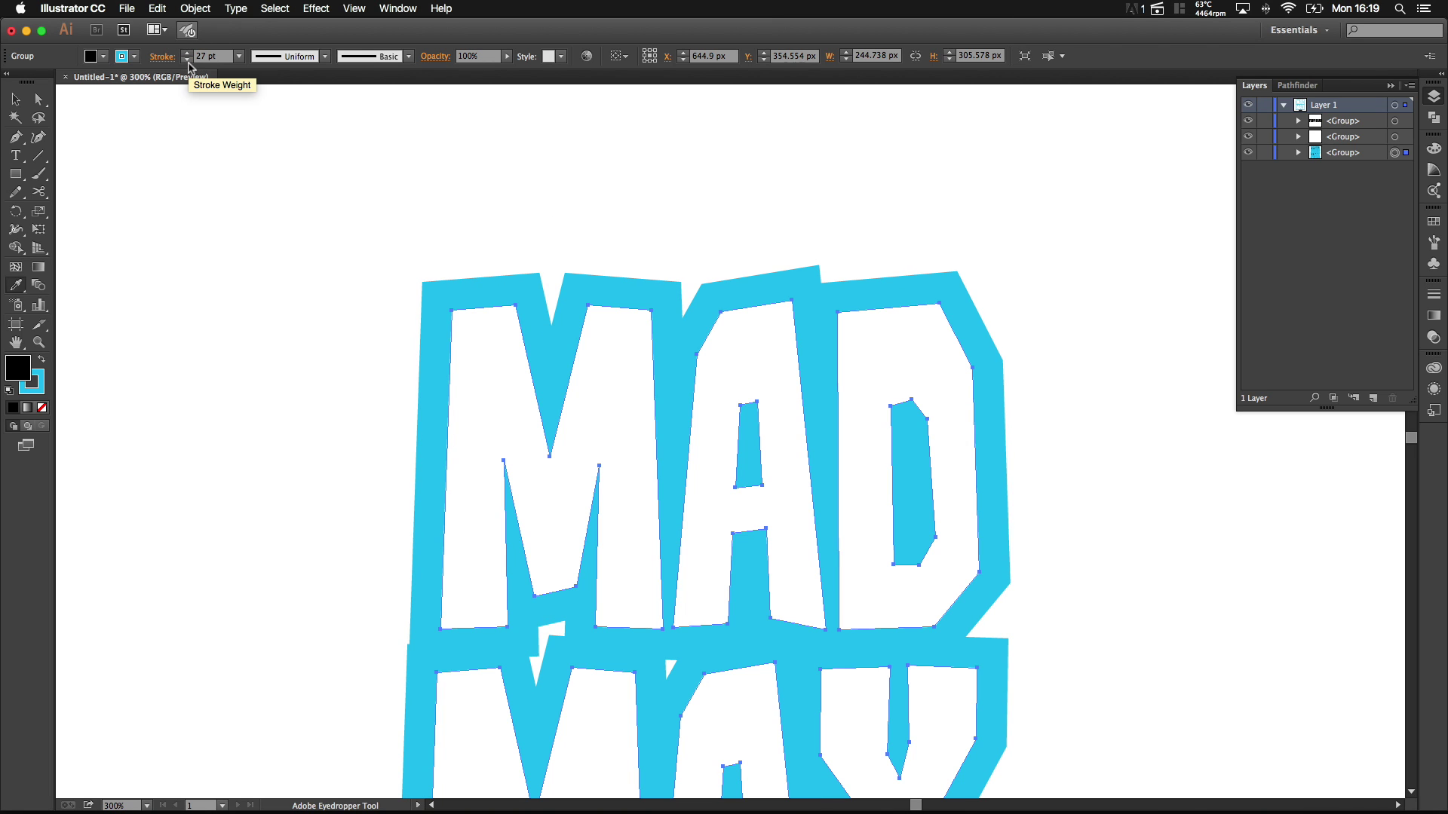
{"action": "left_click", "coordinate": [187, 61]}
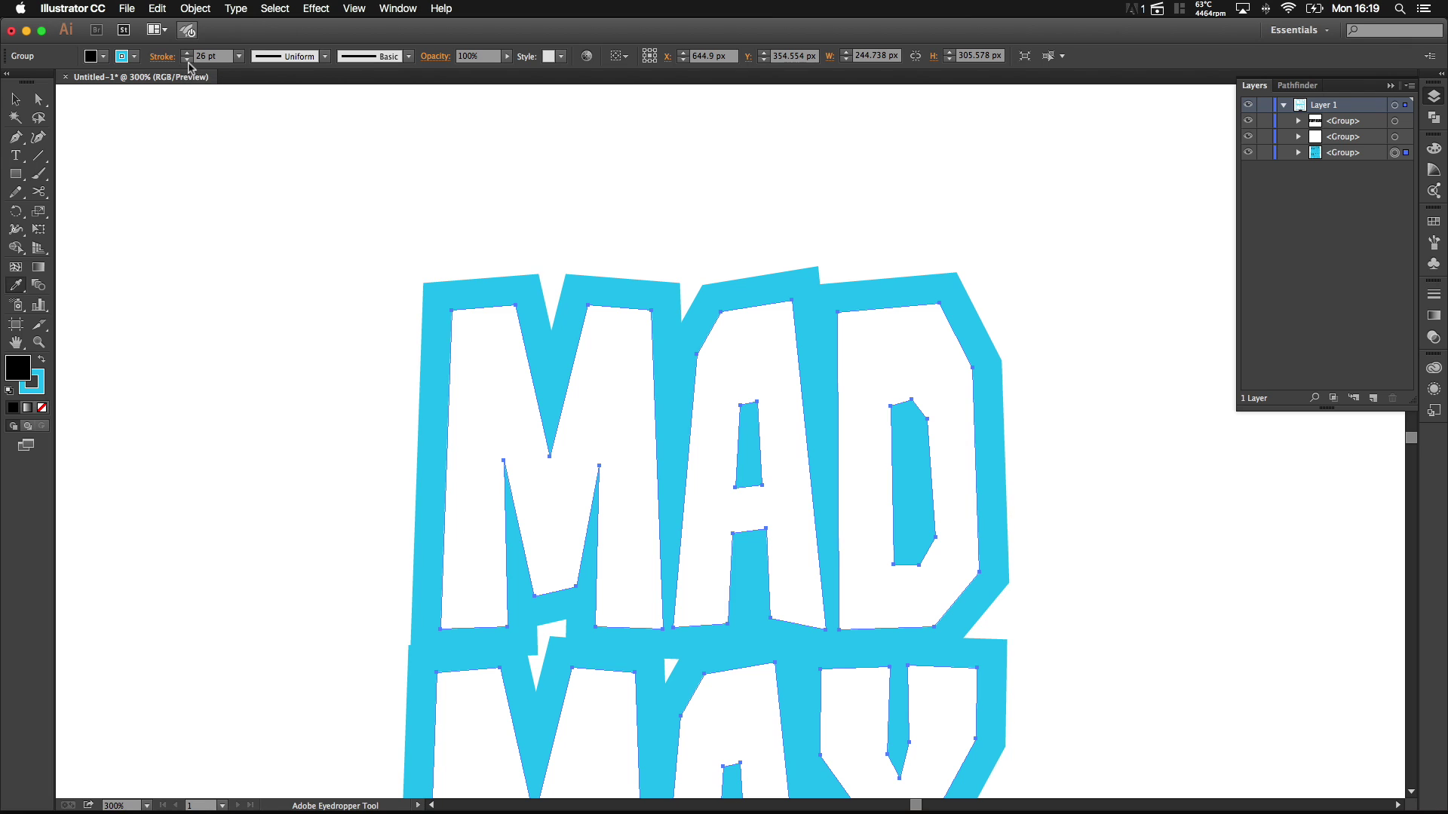
Step: Draw a closed nine-point polygon about 186 by 169 px over the middle of the lettering with the Pen tool, covering the outline's inner gaps
{"action": "key", "text": "v"}
{"action": "key", "text": "super+minus"}
{"action": "key", "text": "super+minus"}
{"action": "key", "text": "super+minus"}
{"action": "key", "text": "super+minus"}
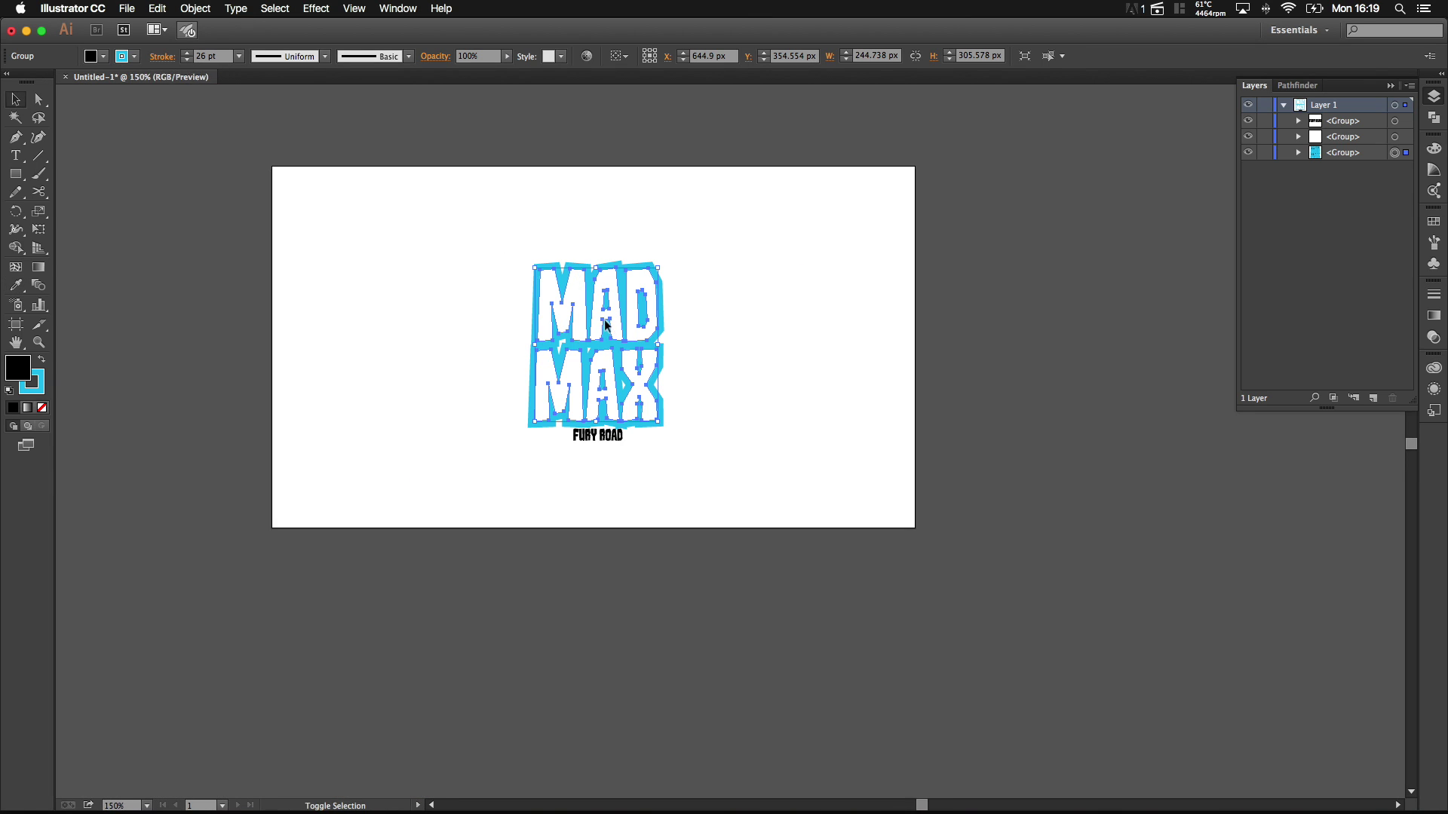
{"action": "scroll", "coordinate": [603, 328], "scroll_direction": "up", "scroll_amount": 2}
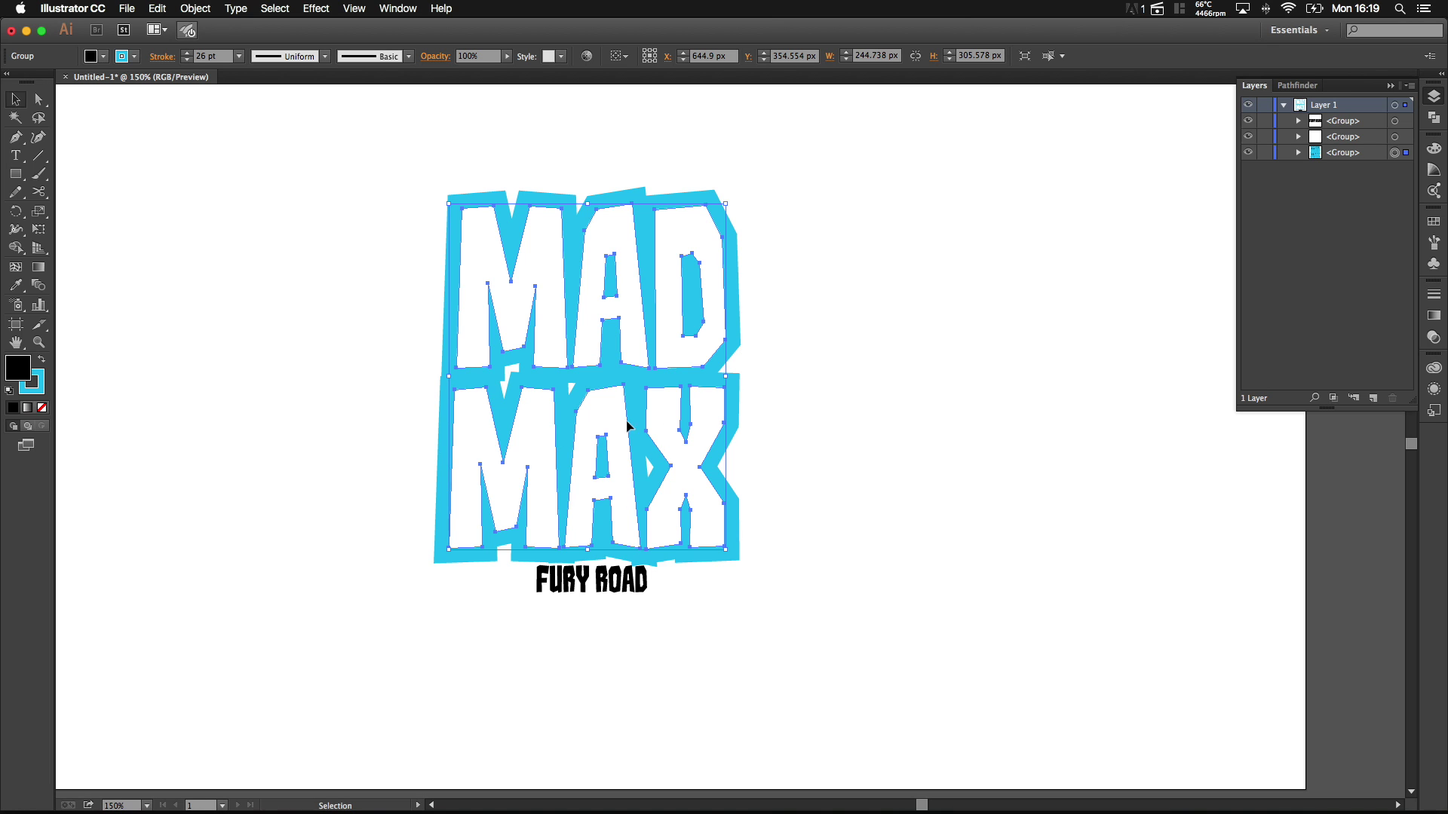
{"action": "left_click", "coordinate": [849, 373]}
{"action": "left_click", "coordinate": [15, 137]}
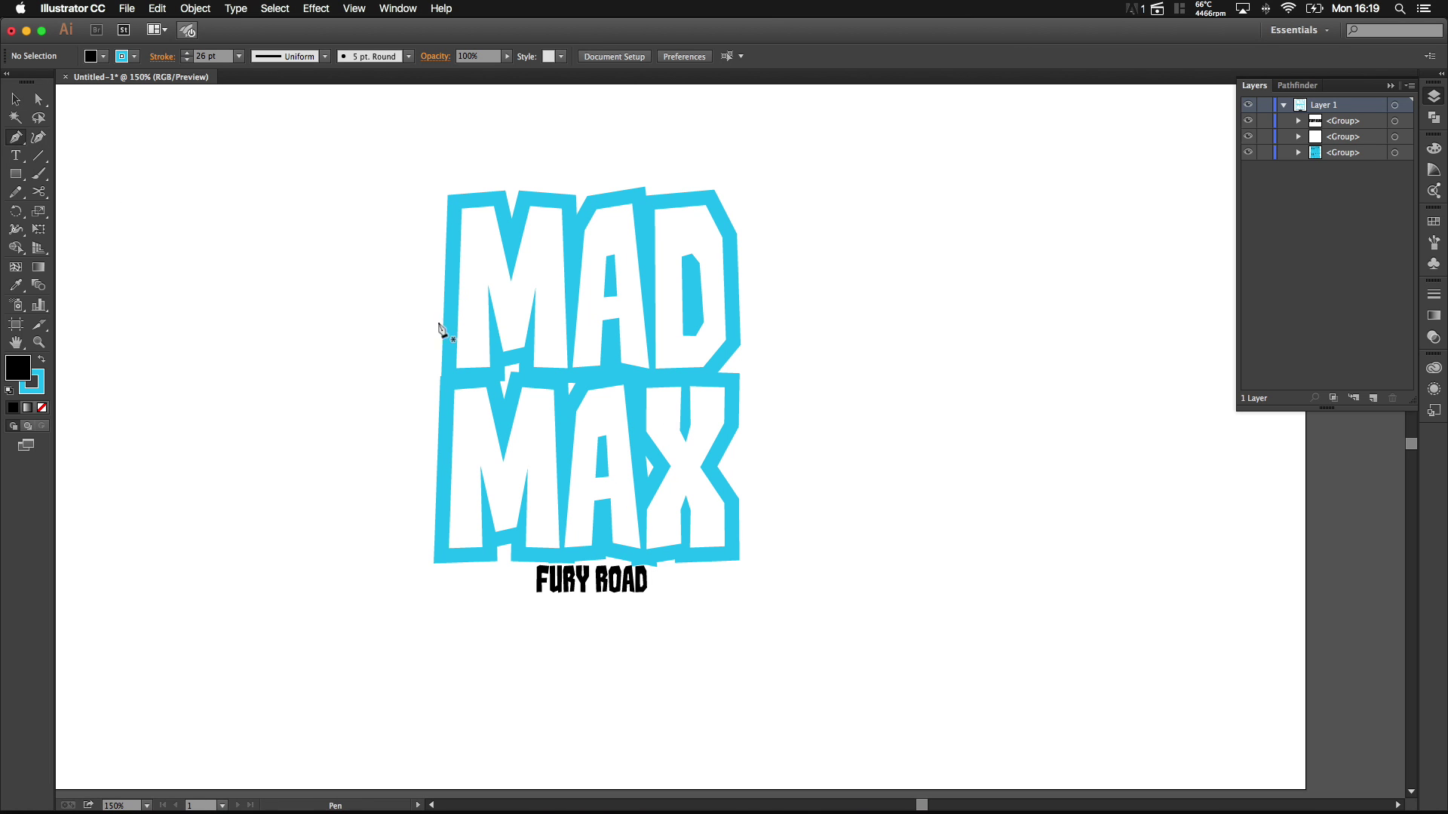
{"action": "left_click", "coordinate": [497, 322]}
{"action": "left_click", "coordinate": [475, 375]}
{"action": "left_click", "coordinate": [483, 443]}
{"action": "left_click", "coordinate": [535, 487]}
{"action": "left_click", "coordinate": [600, 500]}
{"action": "left_click", "coordinate": [675, 505]}
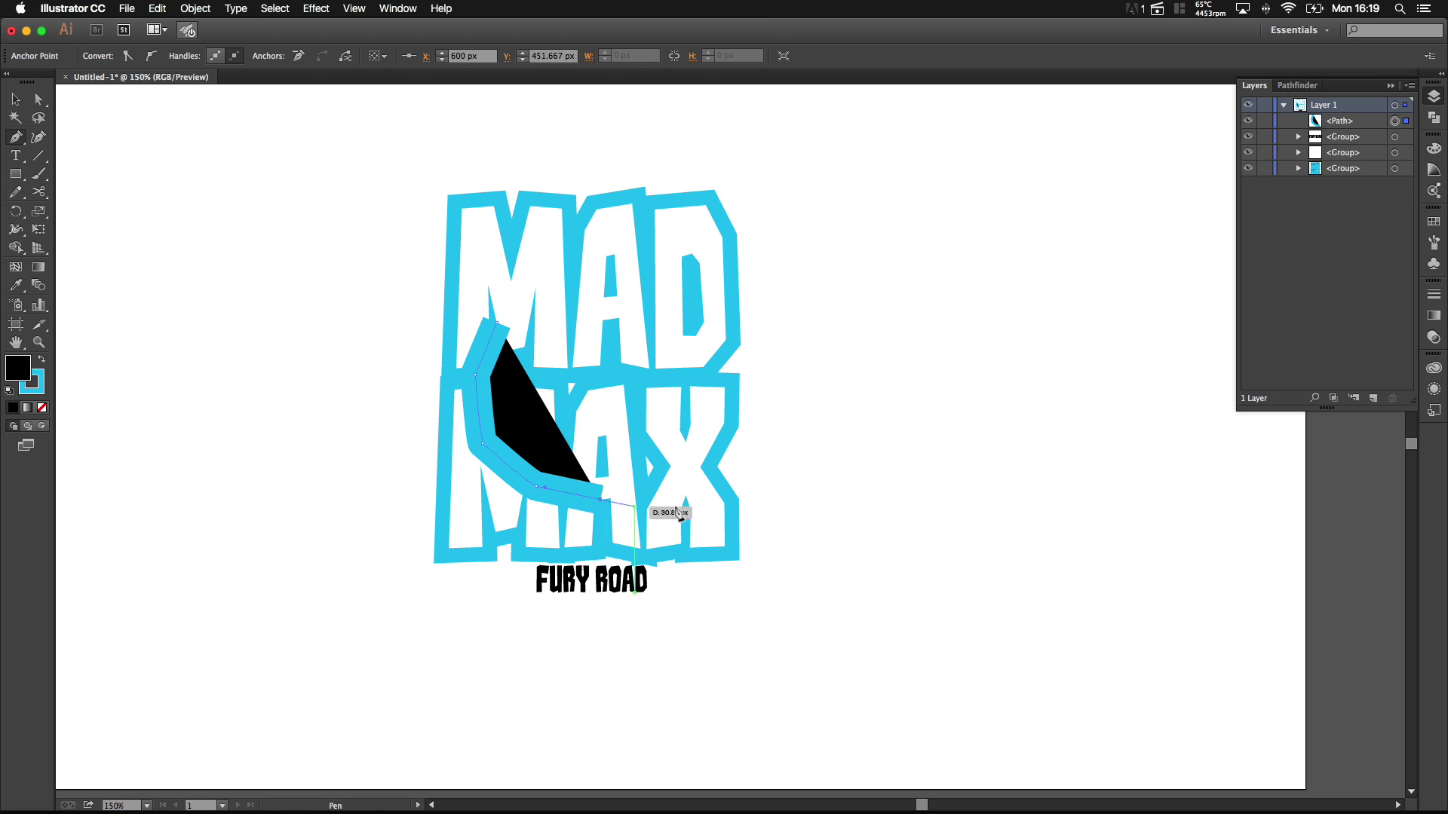
{"action": "left_click", "coordinate": [685, 435]}
{"action": "left_click", "coordinate": [673, 362]}
{"action": "left_click", "coordinate": [571, 314]}
{"action": "left_click", "coordinate": [497, 322]}
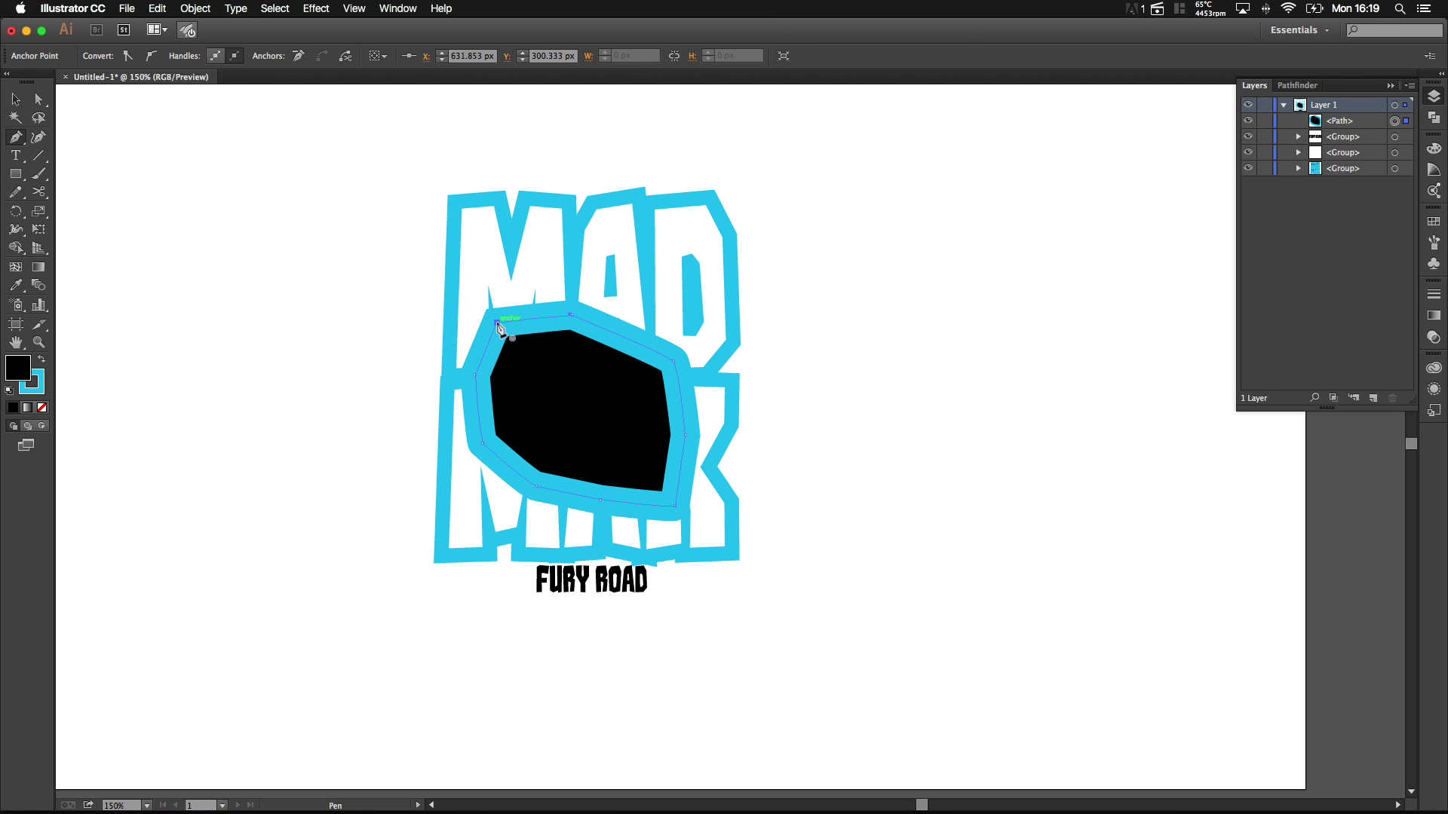
Step: Swap the polygon's fill and stroke colours to make the fill light blue, and remove its stroke
{"action": "left_click", "coordinate": [41, 361]}
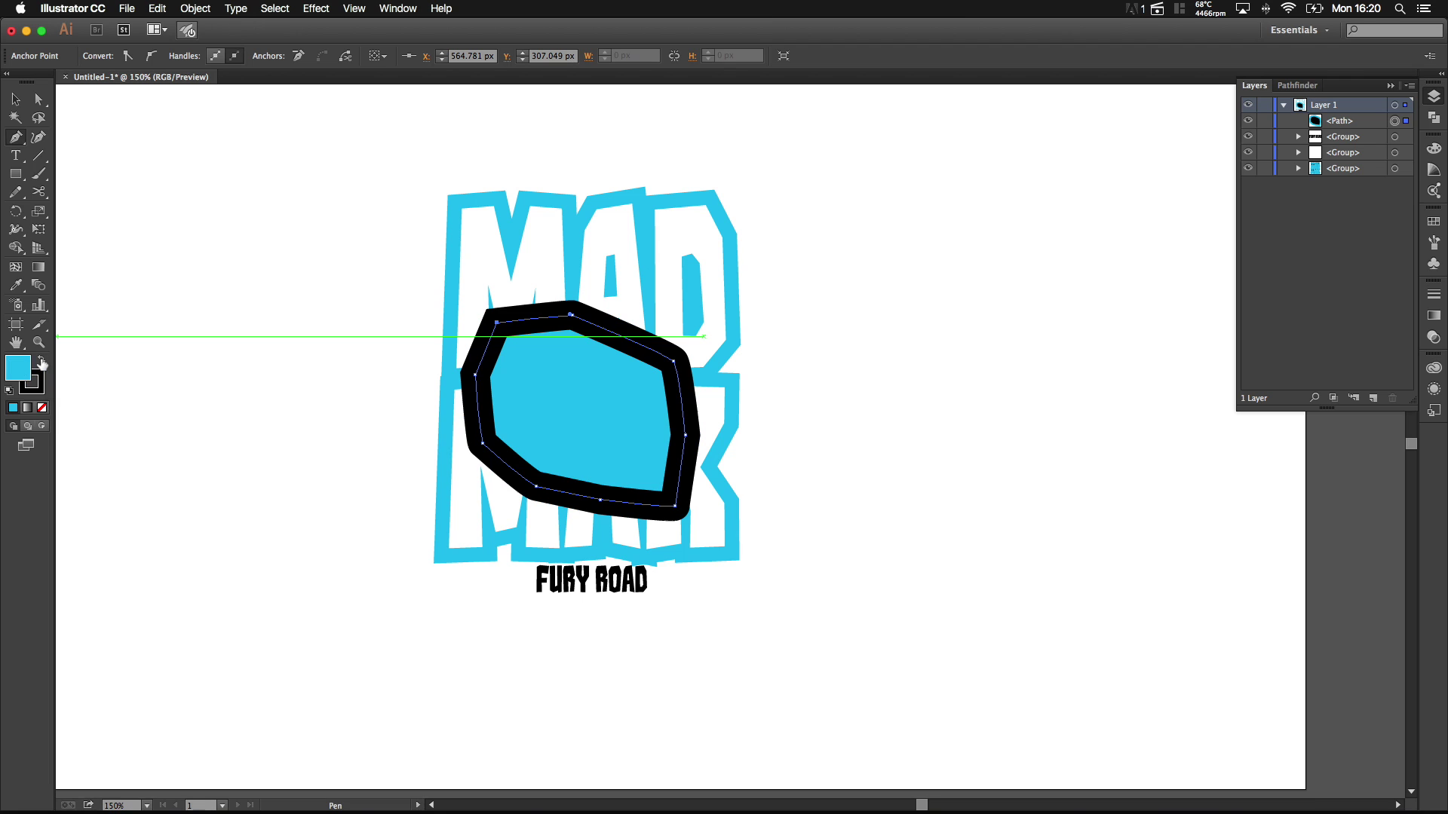
{"action": "left_click", "coordinate": [32, 383]}
{"action": "left_click", "coordinate": [43, 408]}
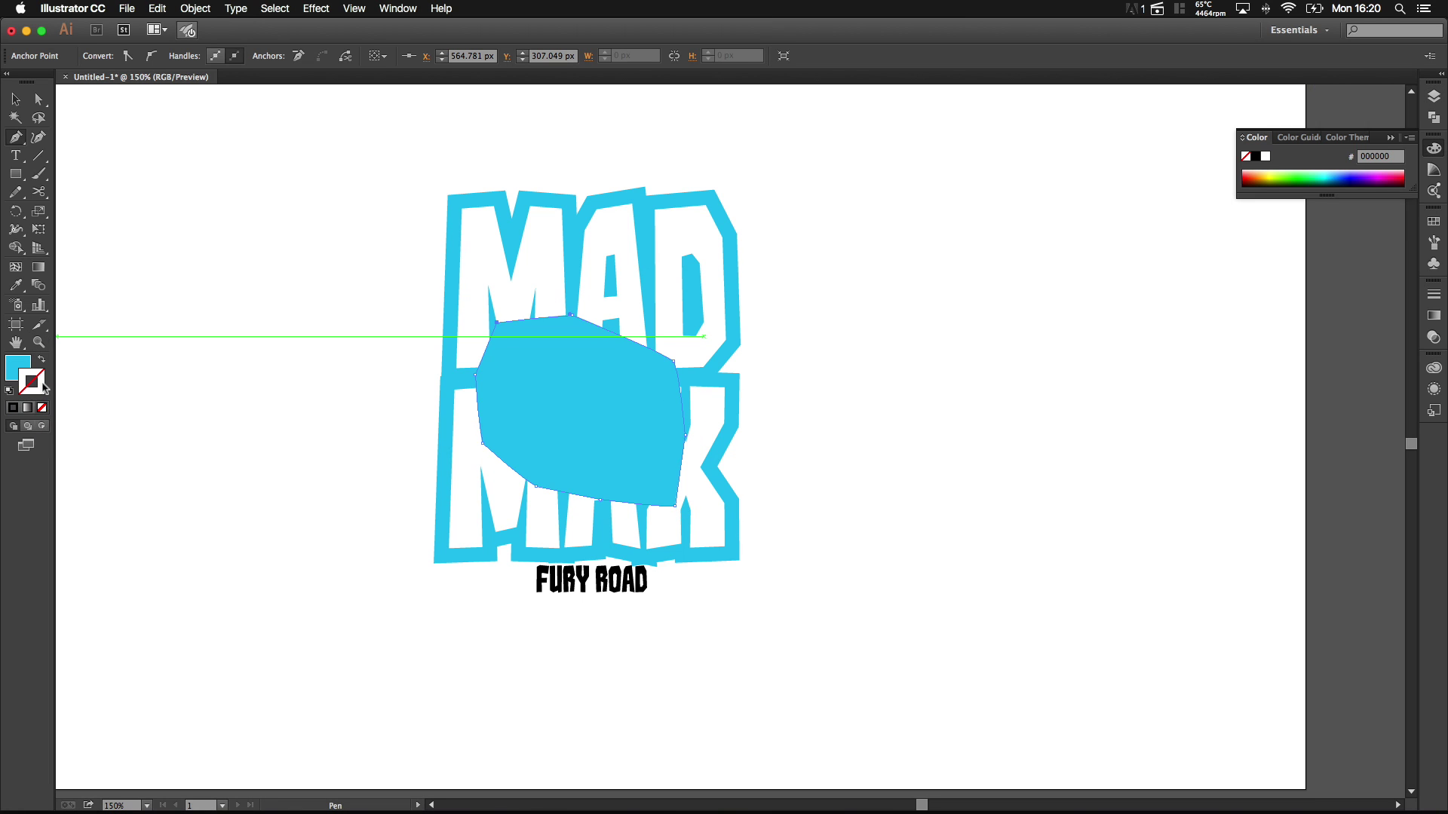
{"action": "left_click", "coordinate": [25, 101]}
{"action": "left_click", "coordinate": [333, 208]}
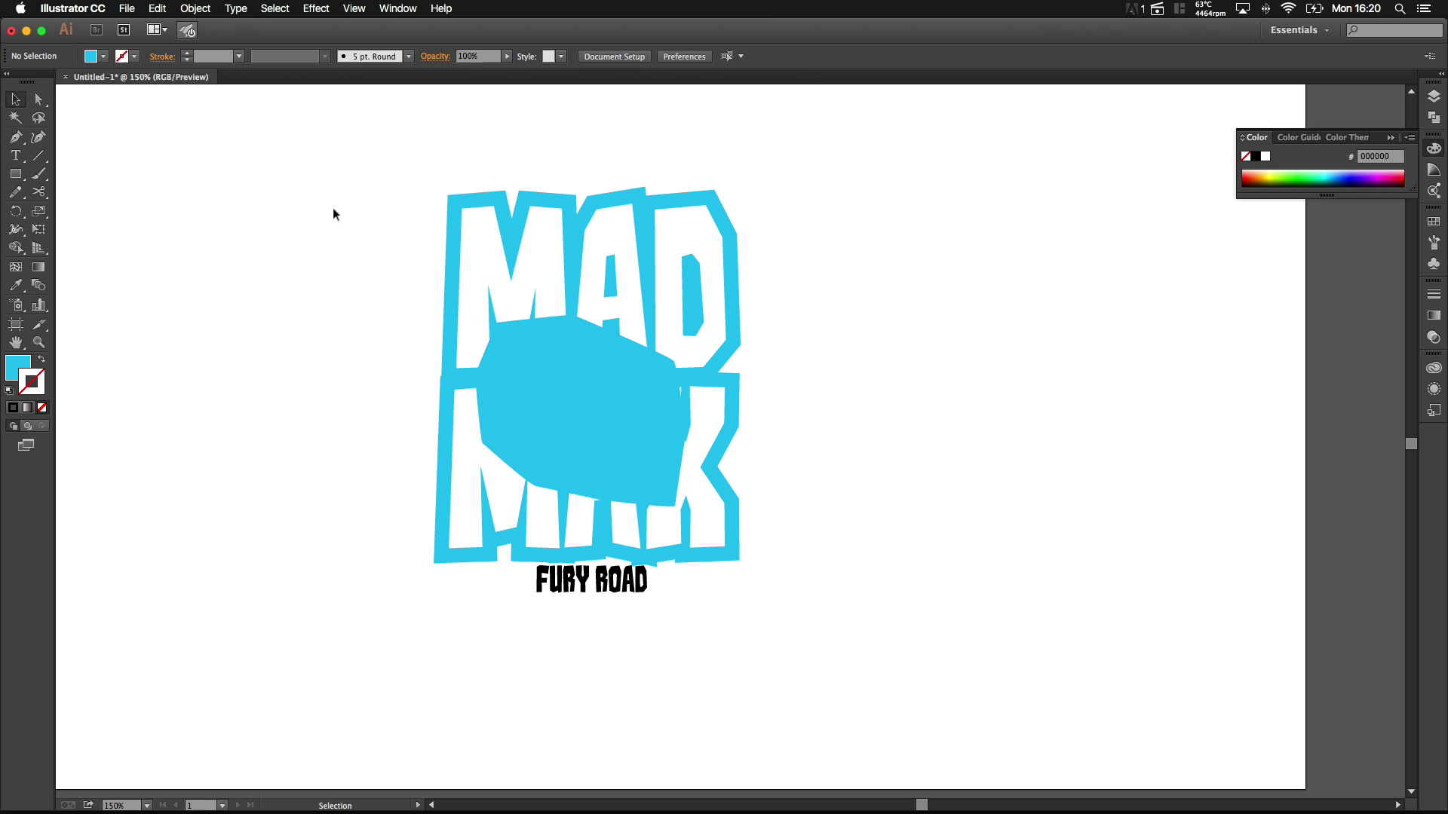
Step: Send the light-blue polygon to the back, behind all the lettering
{"action": "left_click", "coordinate": [552, 383]}
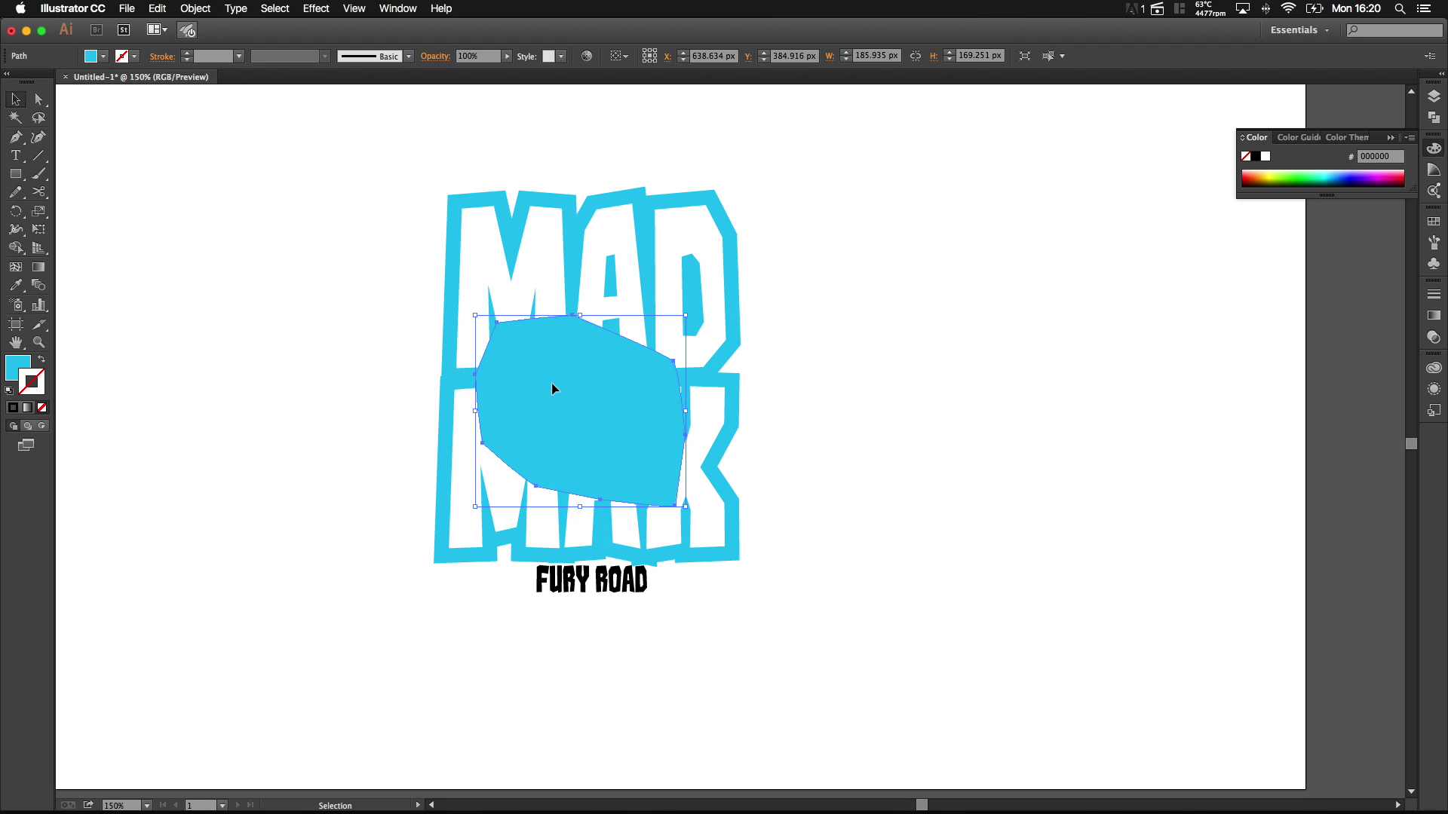
{"action": "key", "text": "super"}
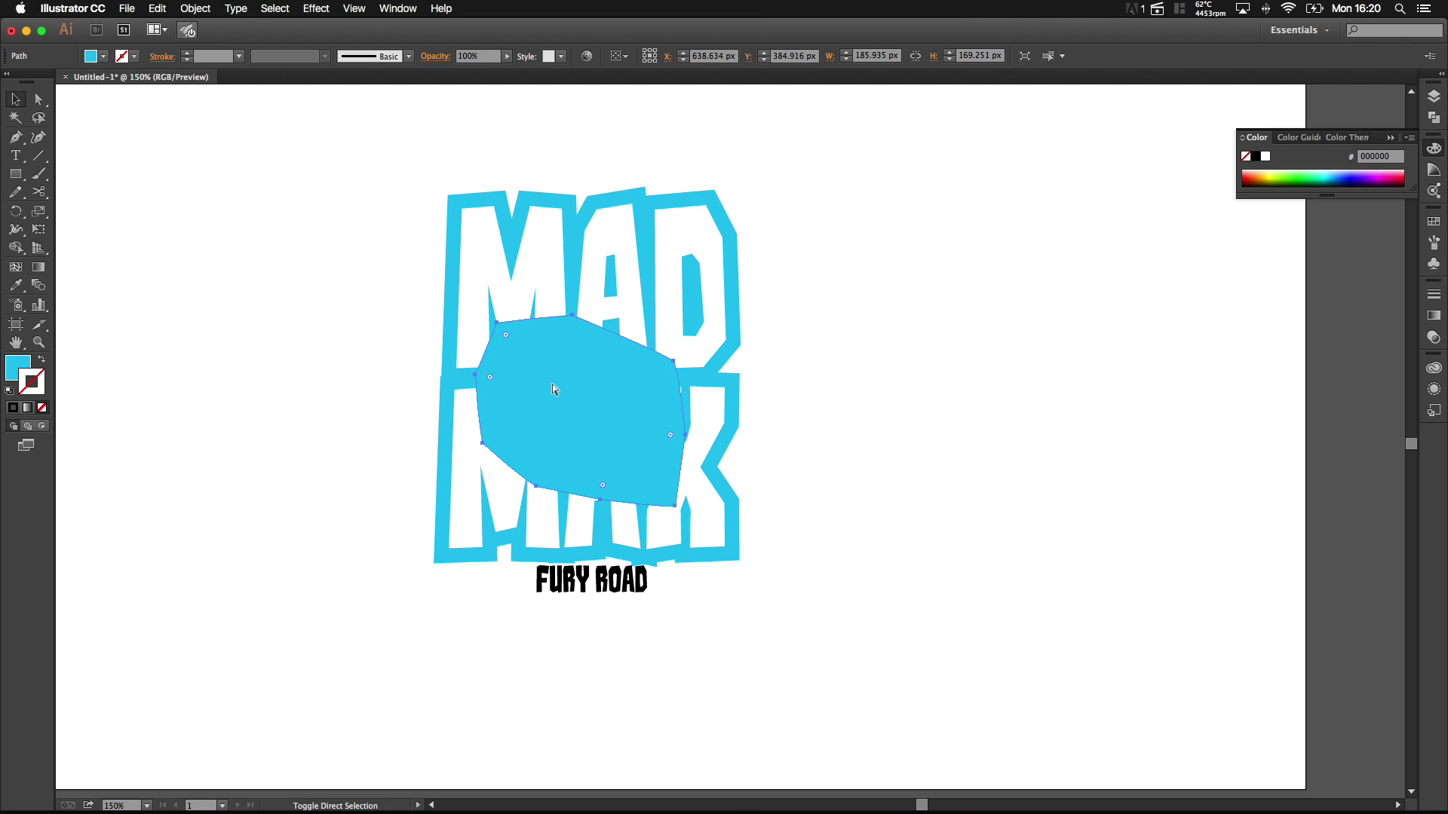
{"action": "key", "text": "super+shift+["}
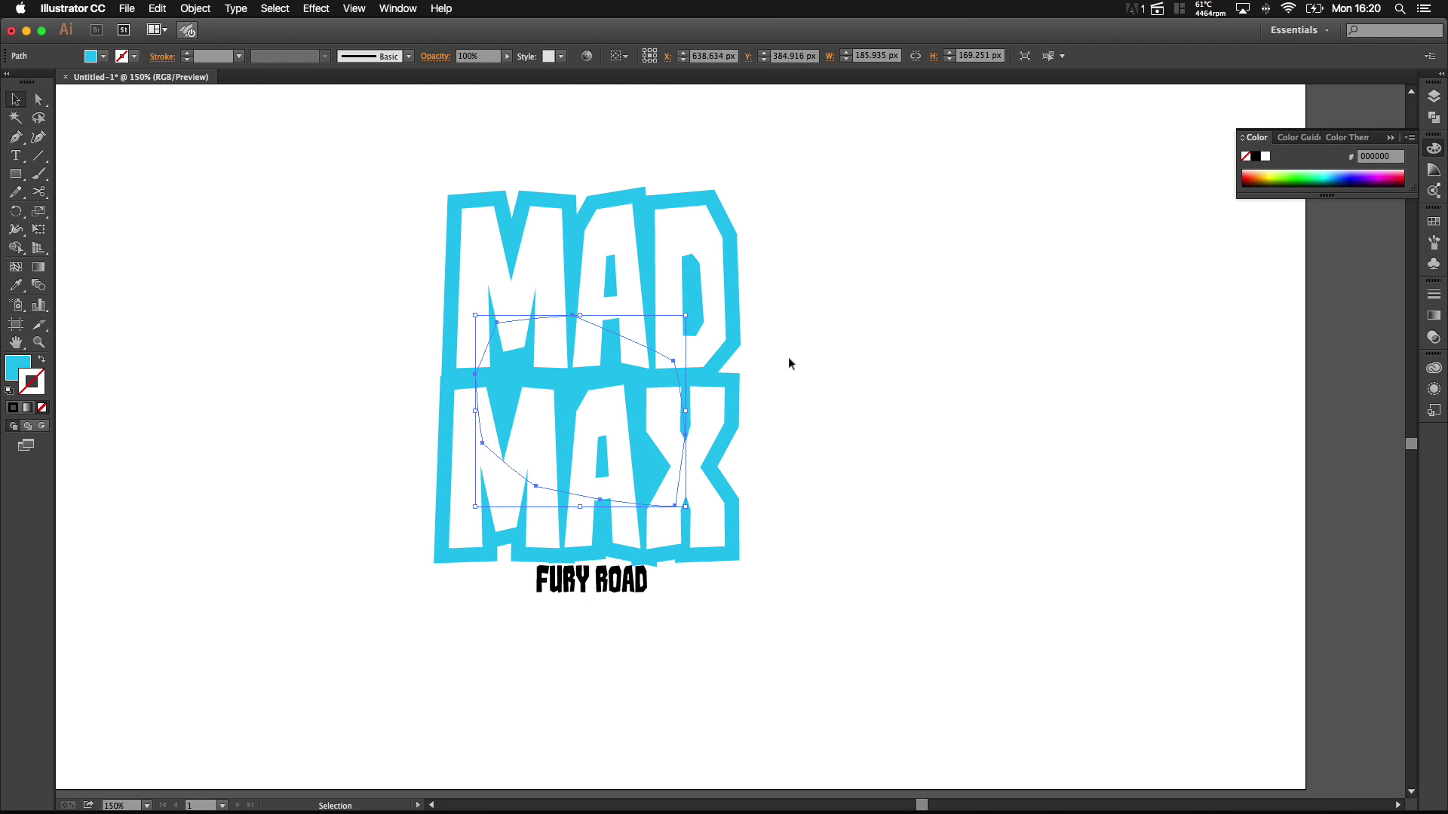
{"action": "left_click", "coordinate": [910, 347]}
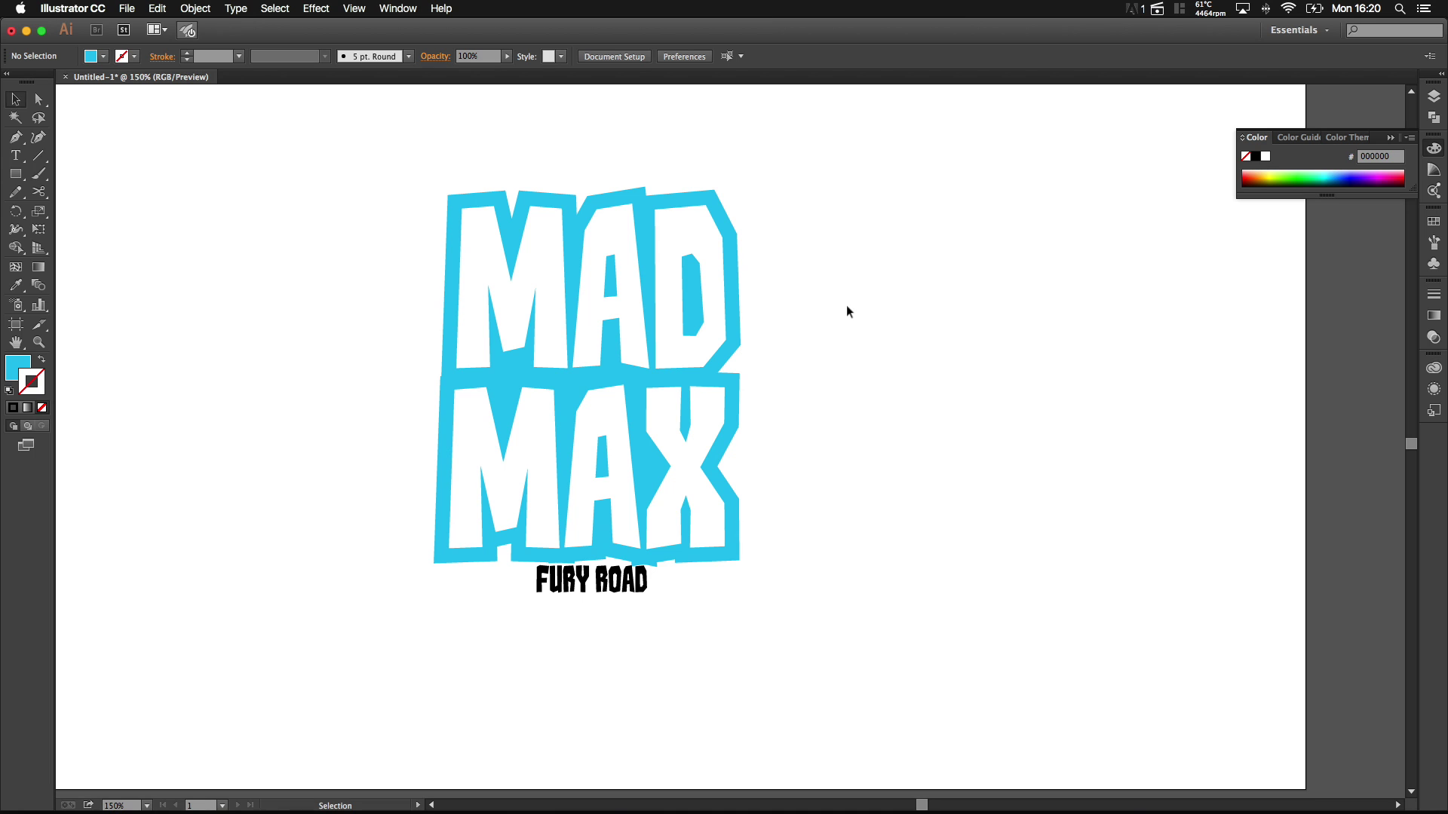
Step: Select the backing polygon together with the blue-stroked MAD MAX group and expand both into filled shapes
{"action": "left_click", "coordinate": [1437, 97]}
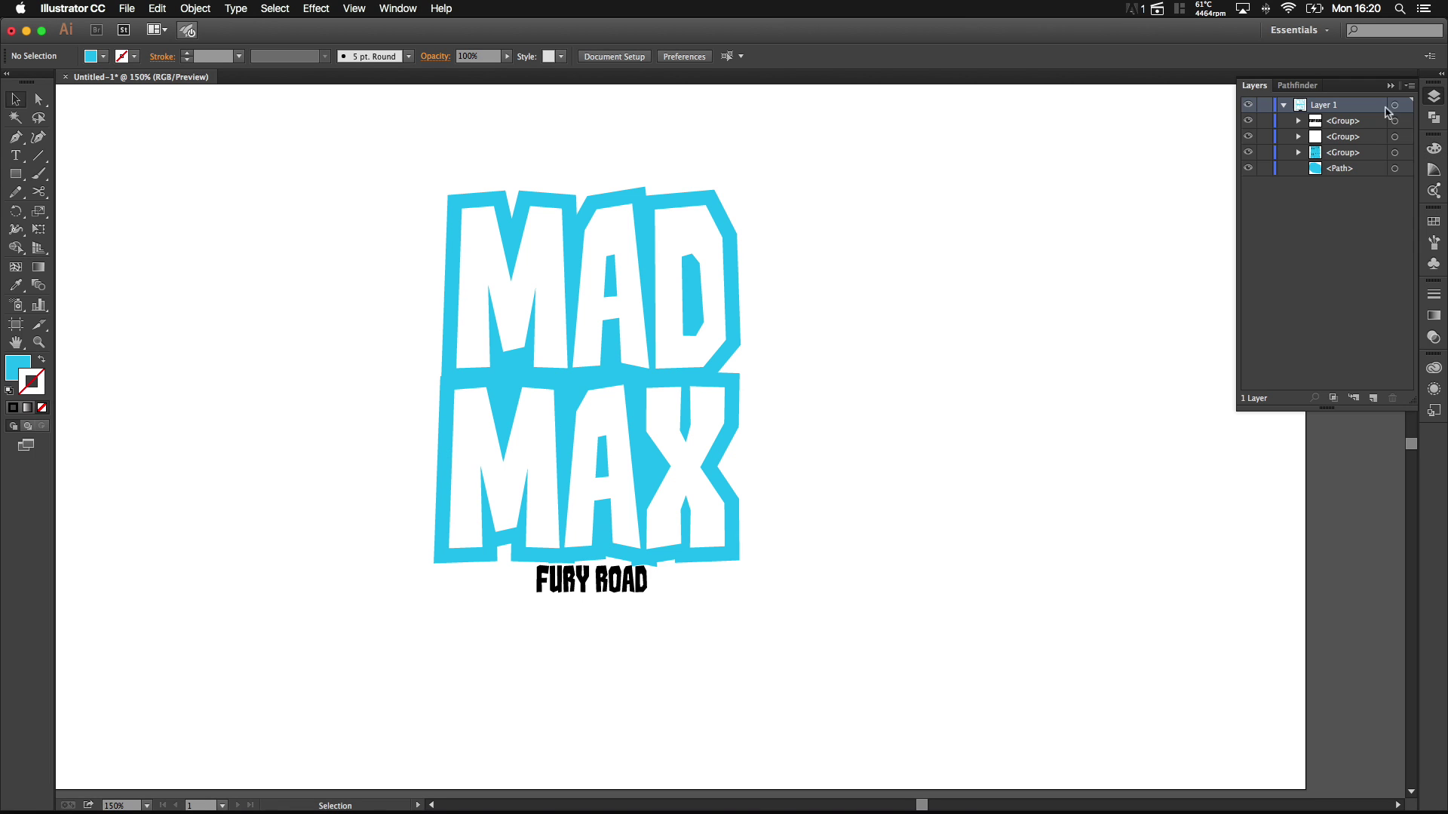
{"action": "left_click", "coordinate": [1395, 168]}
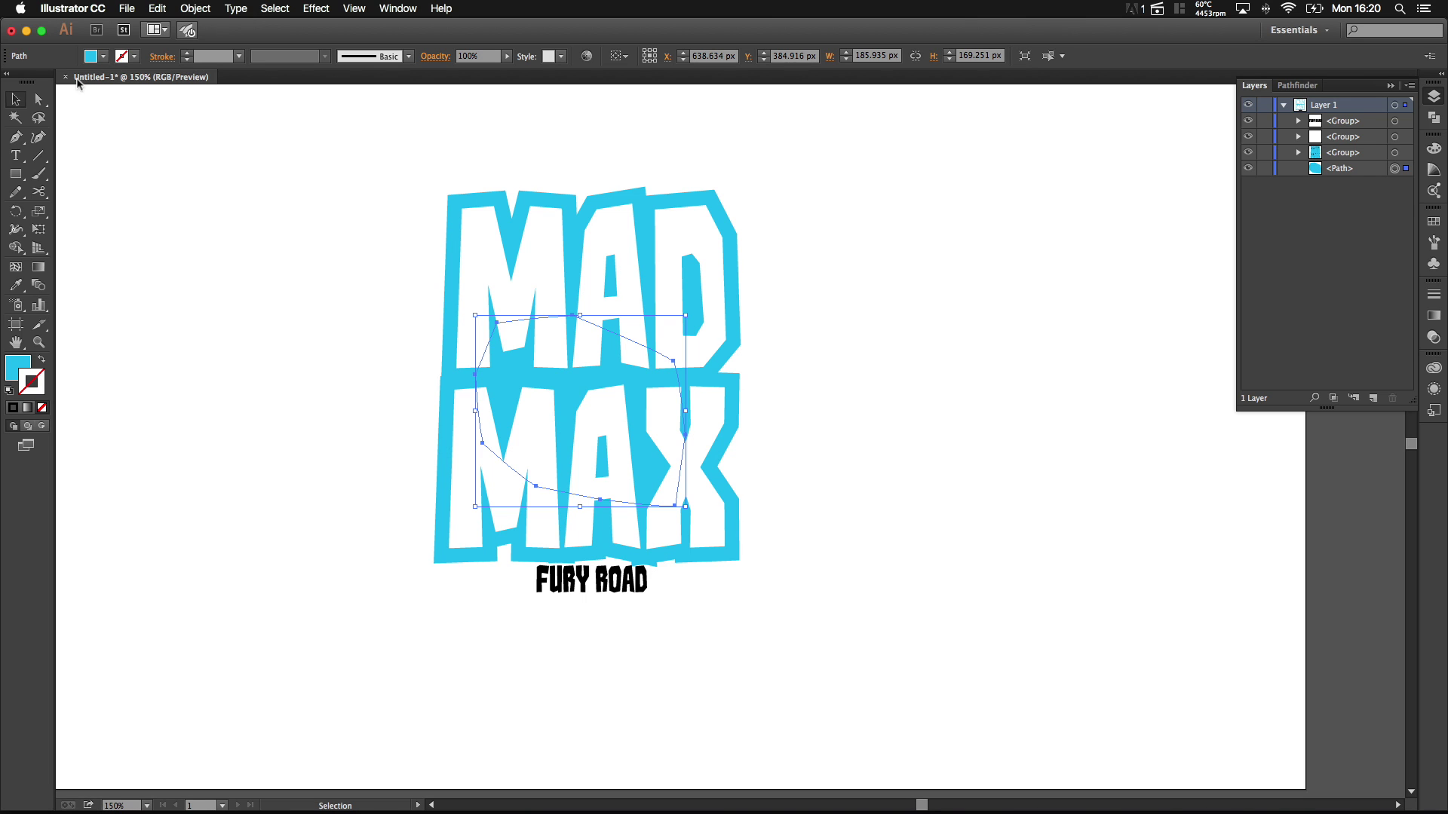
{"action": "left_click", "coordinate": [260, 143]}
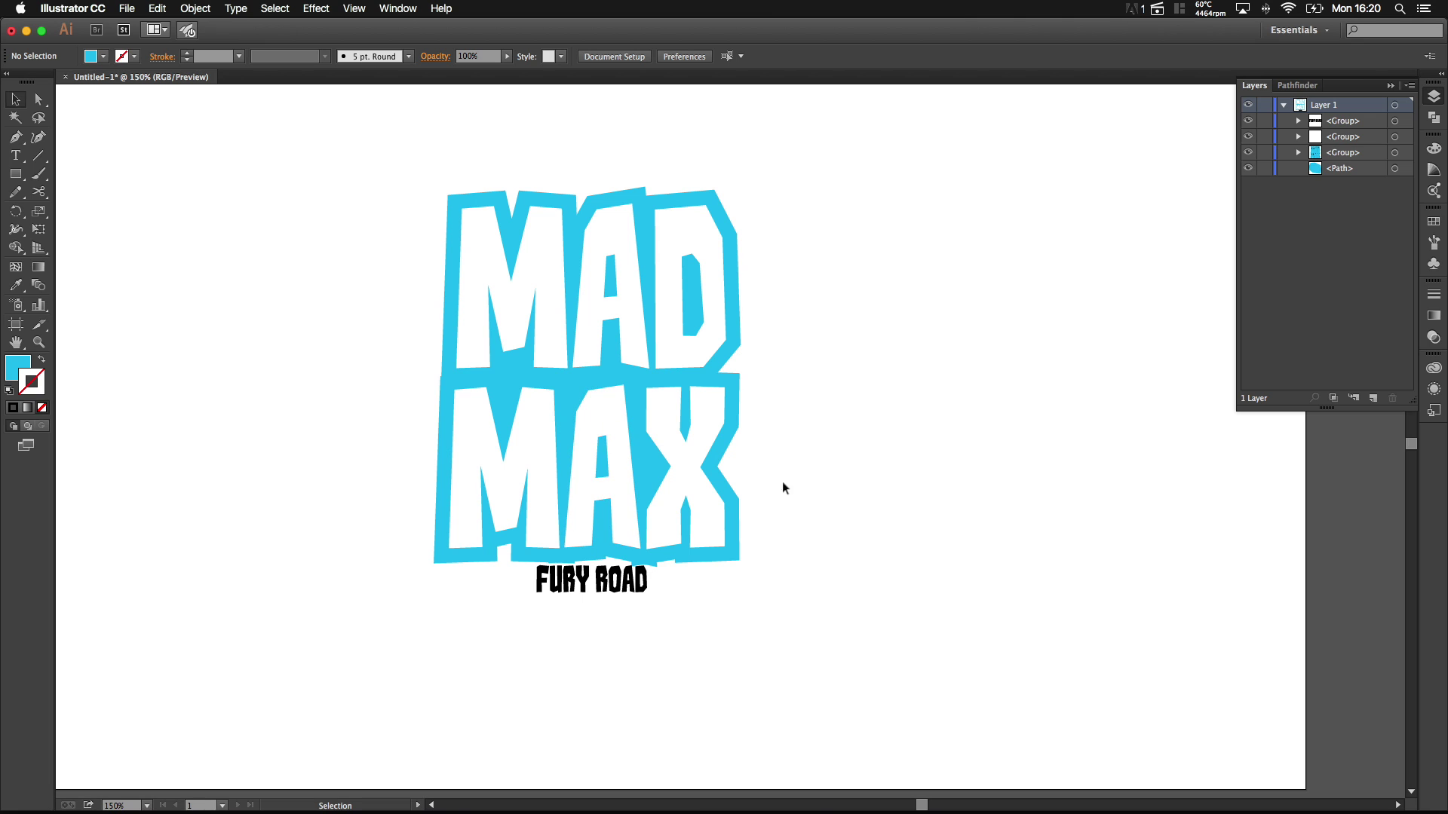
{"action": "left_click", "coordinate": [1395, 153]}
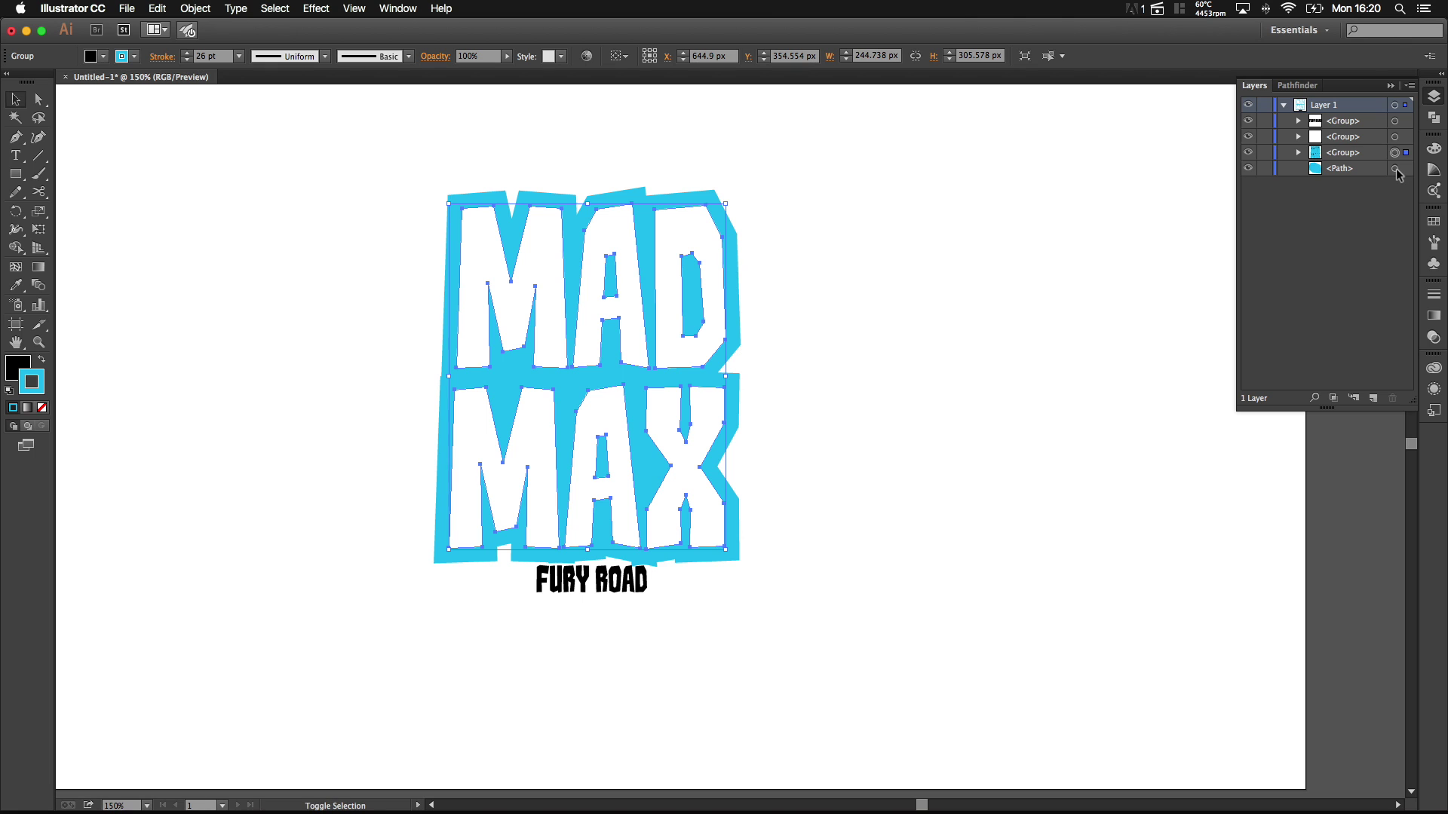
{"action": "left_click", "coordinate": [1395, 168]}
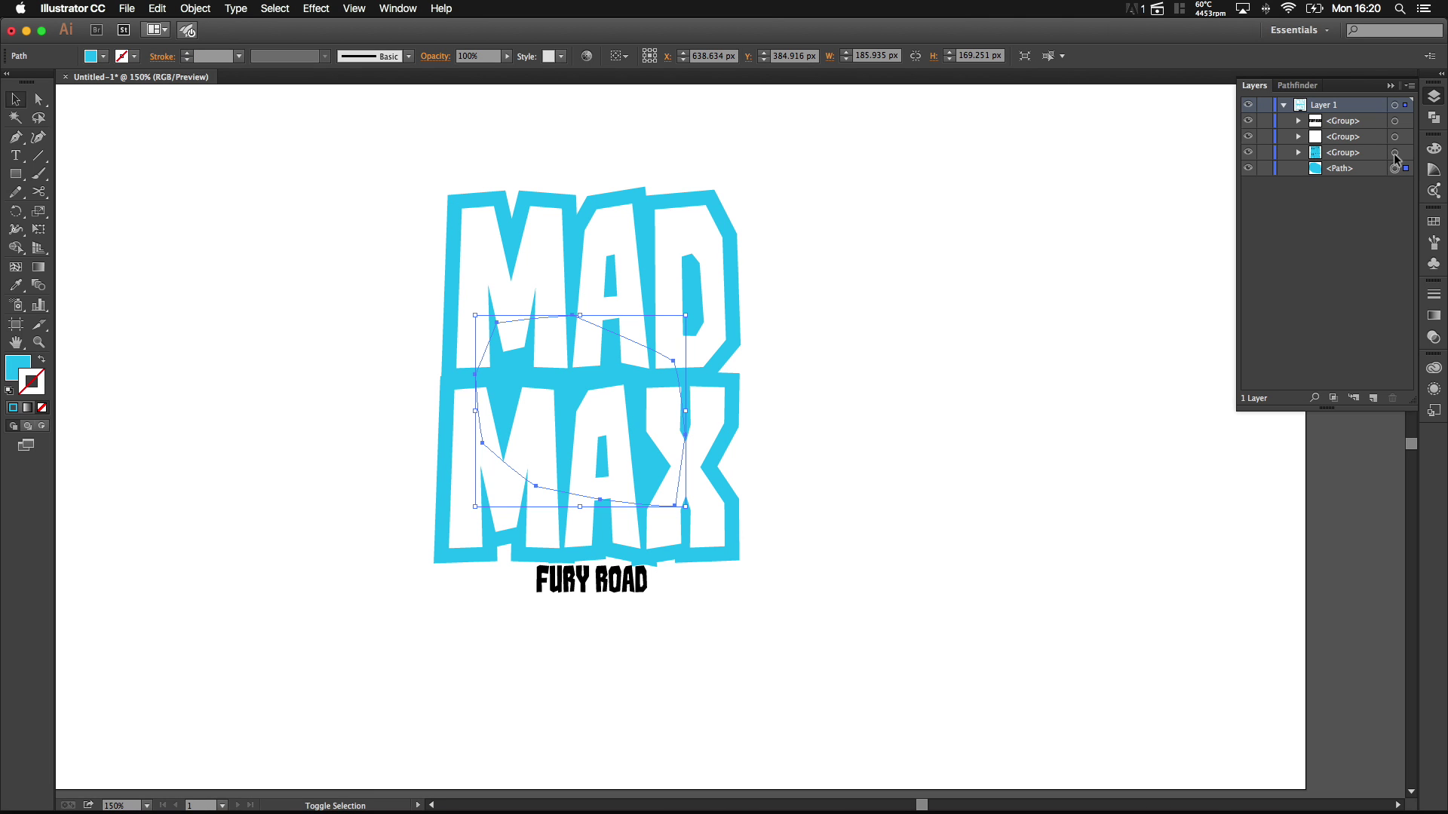
{"action": "left_click", "coordinate": [1395, 153], "text": "shift"}
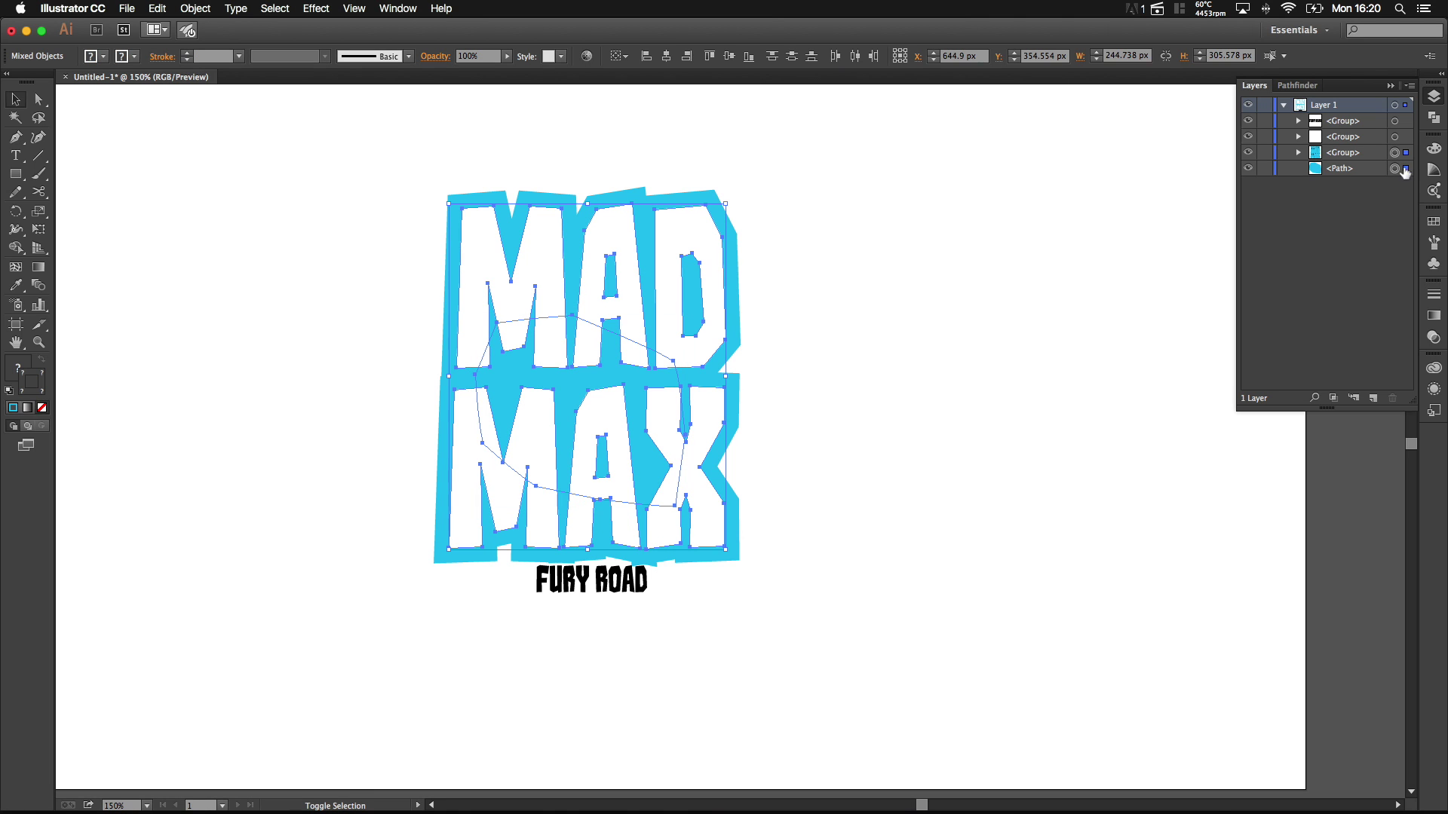
{"action": "left_click", "coordinate": [192, 8]}
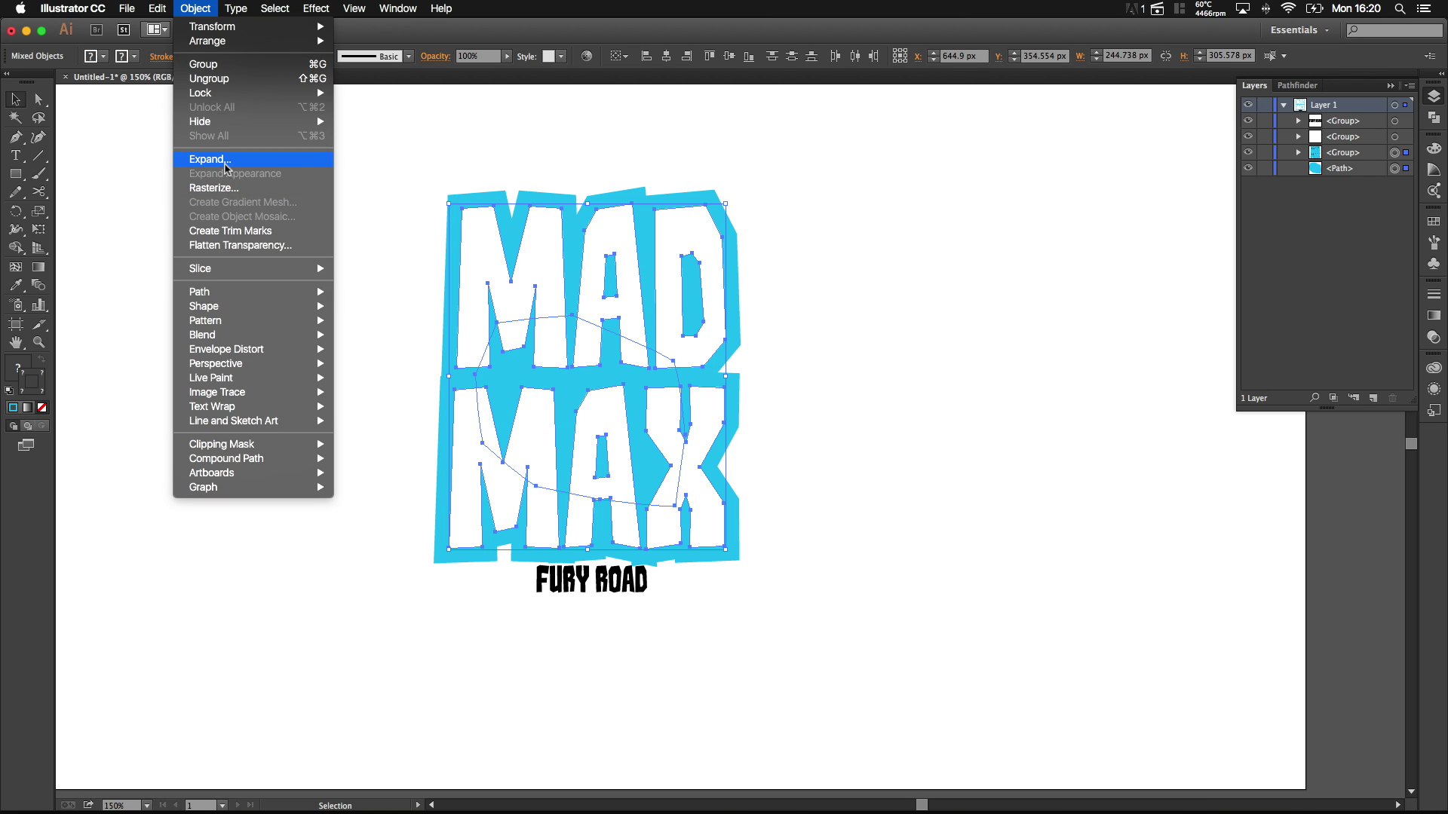
{"action": "left_click", "coordinate": [226, 159]}
{"action": "left_click", "coordinate": [133, 302]}
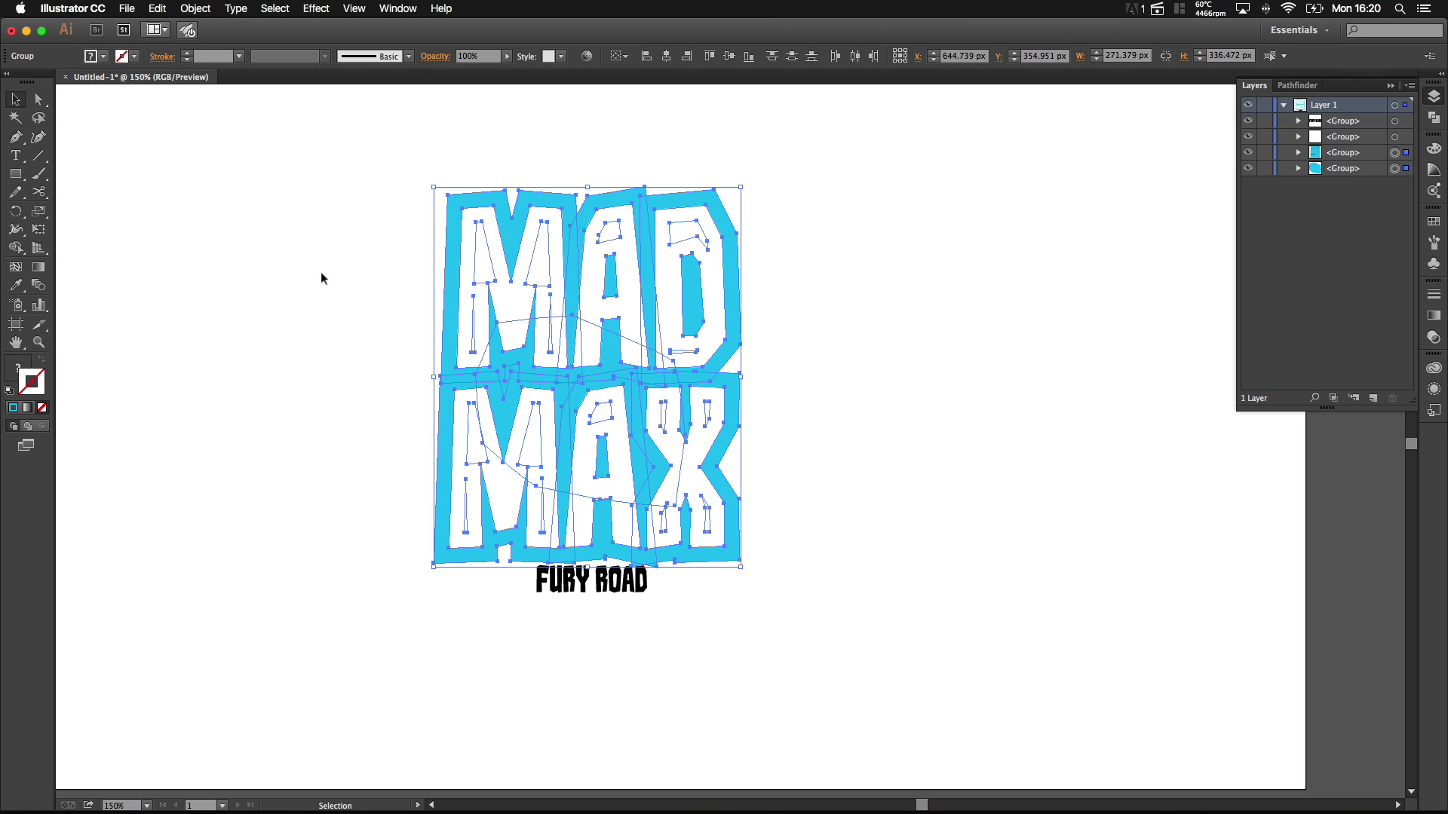
Step: Unite the expanded light-blue backing polygon and MAD MAX outline into a single shape with Pathfinder
{"action": "left_click", "coordinate": [1297, 89]}
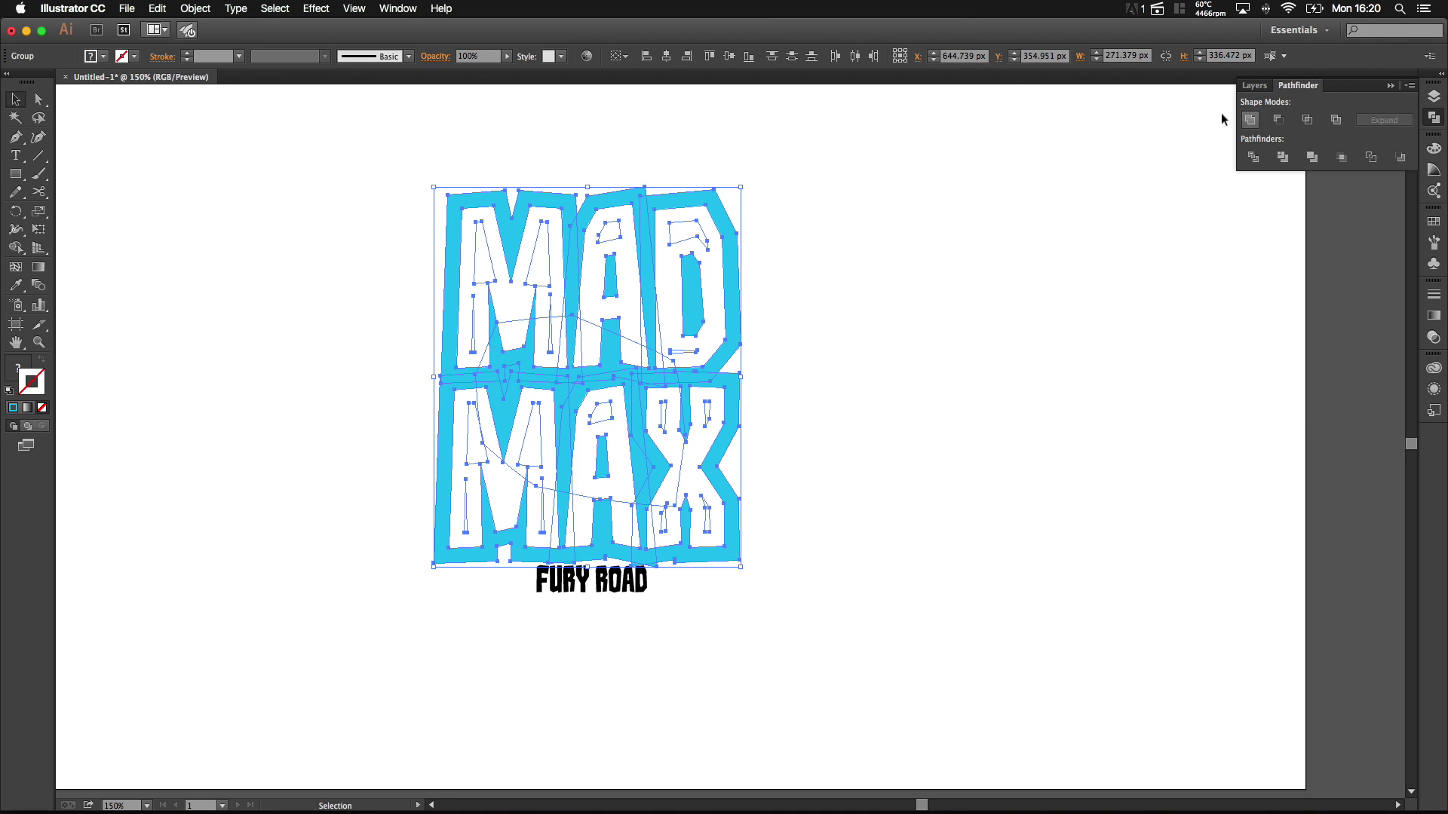
{"action": "left_click", "coordinate": [395, 9]}
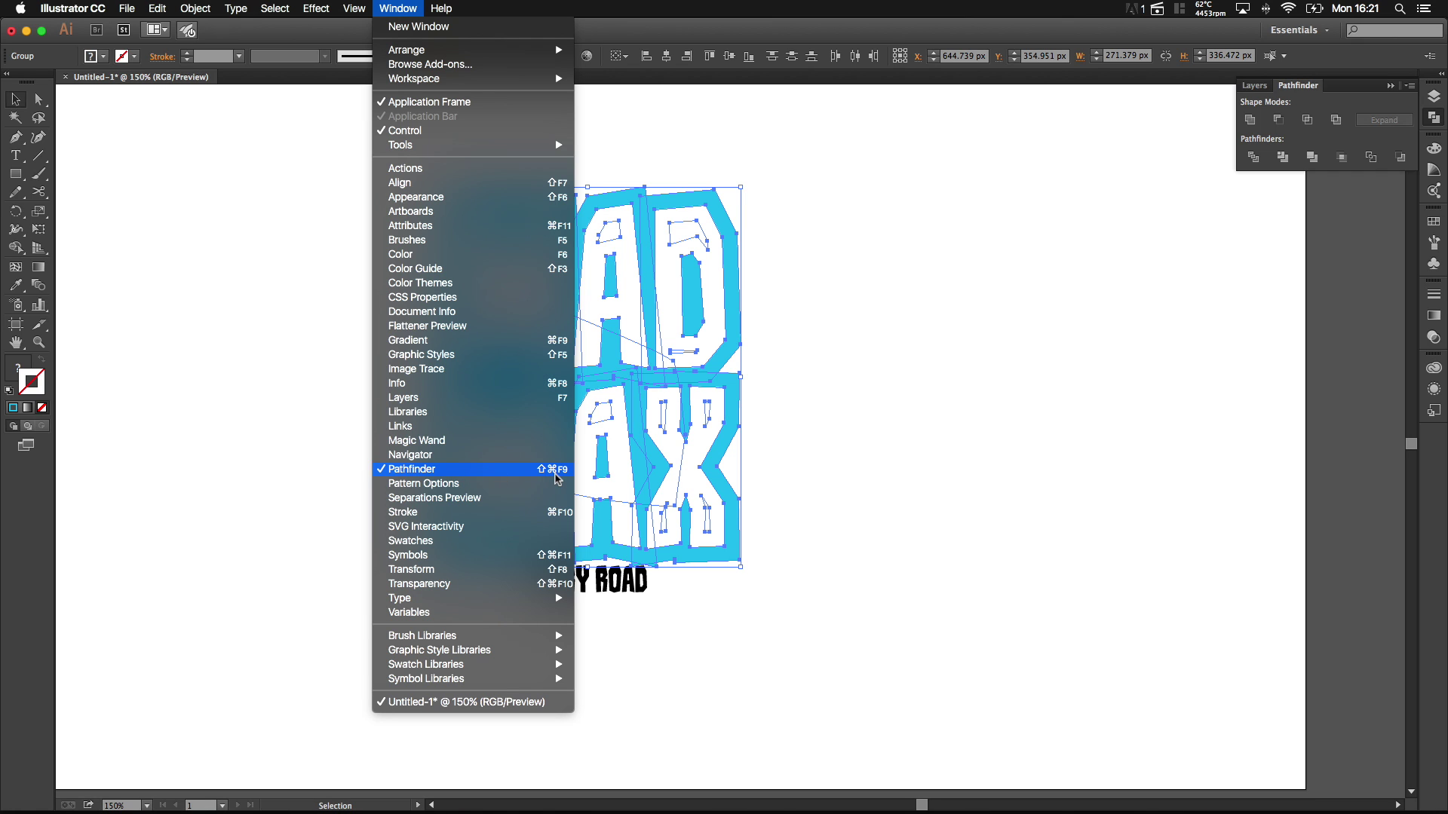
{"action": "left_click", "coordinate": [1253, 127]}
{"action": "left_click", "coordinate": [1252, 121]}
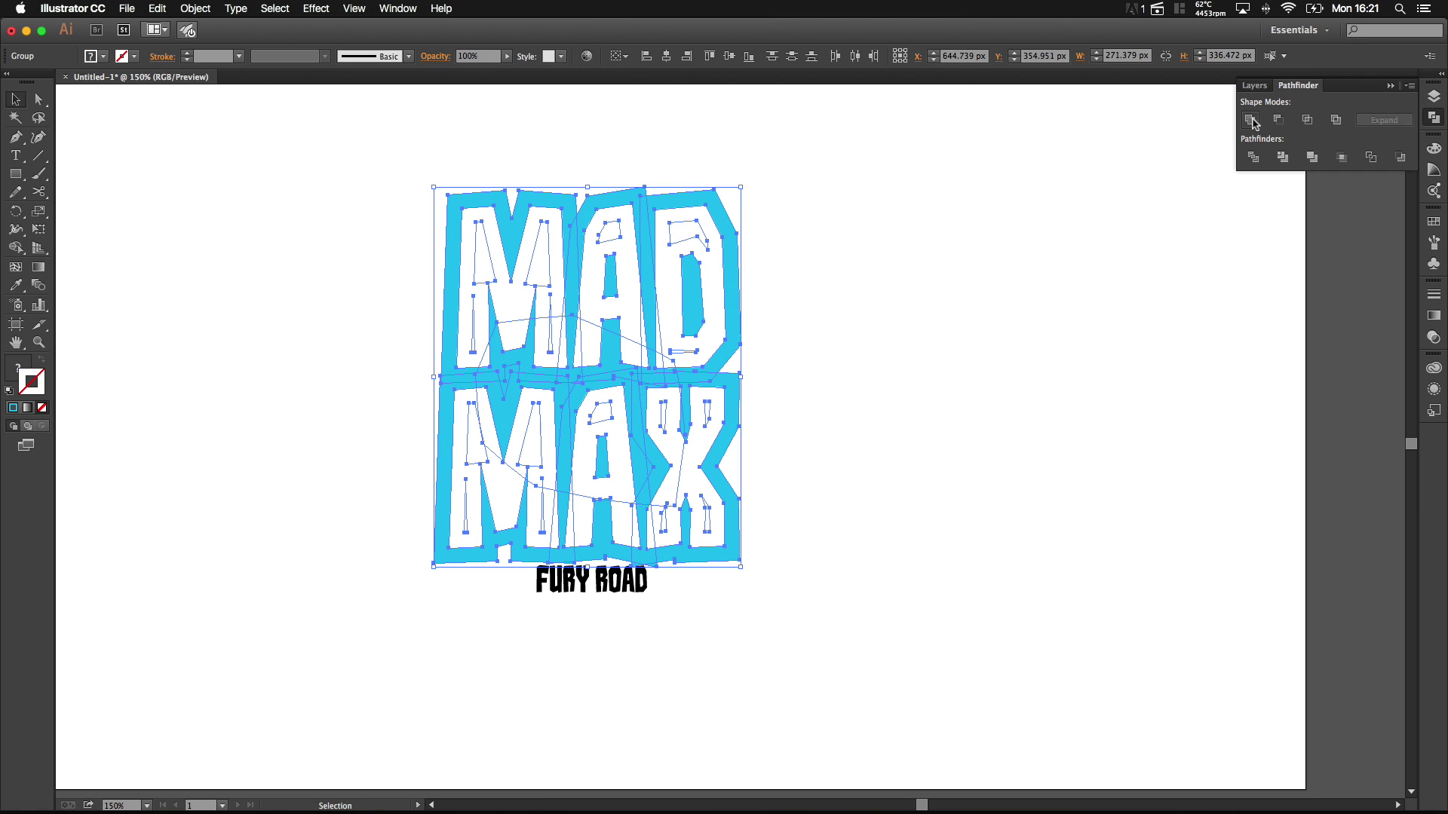
{"action": "left_click", "coordinate": [904, 366]}
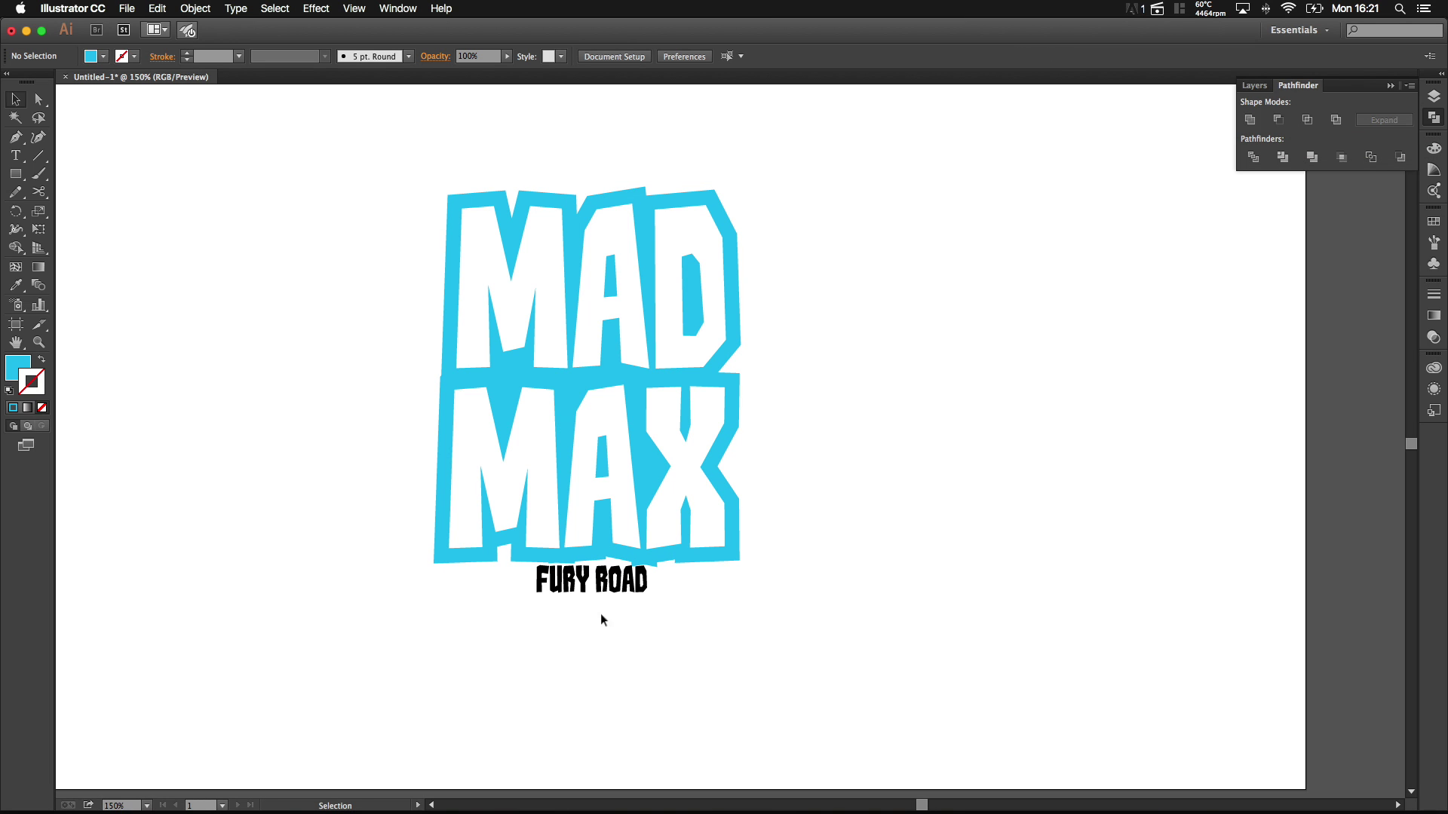
Step: Nudge the FURY ROAD lettering up 2 px, closer to the lower edge of the MAX outline
{"action": "scroll", "coordinate": [600, 593], "scroll_direction": "up", "scroll_amount": 4}
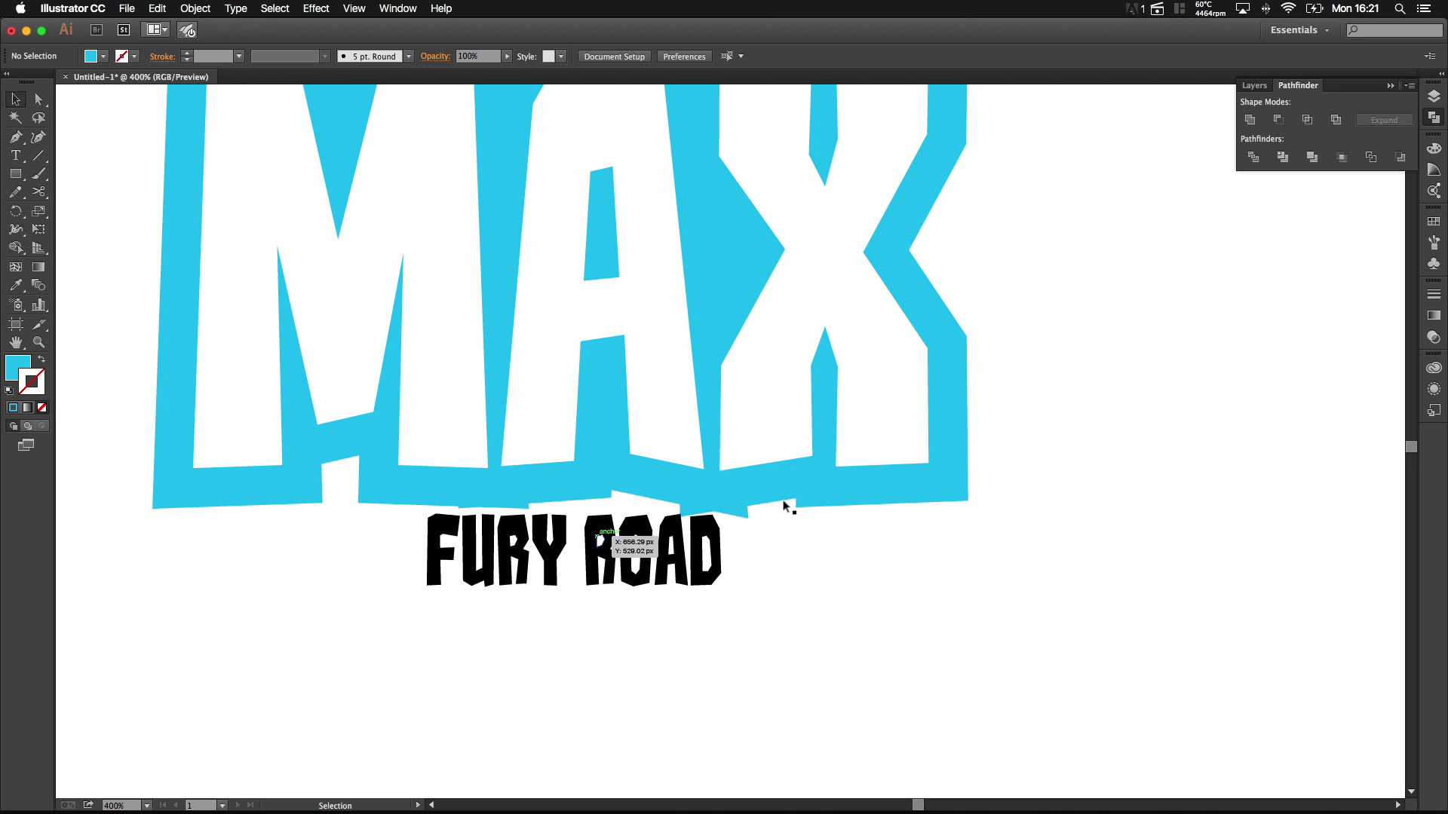
{"action": "left_click", "coordinate": [1433, 97]}
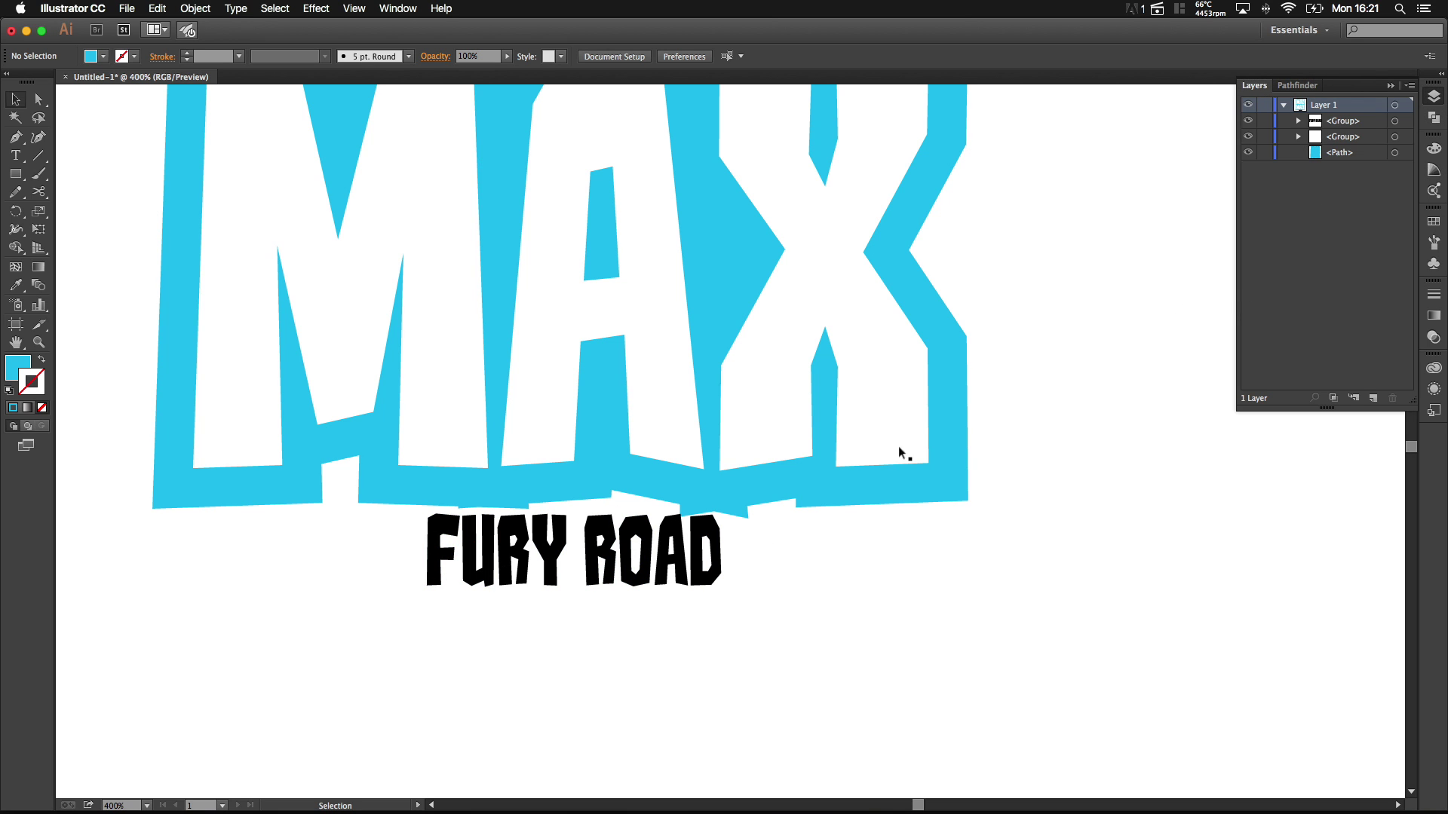
{"action": "left_click", "coordinate": [592, 575]}
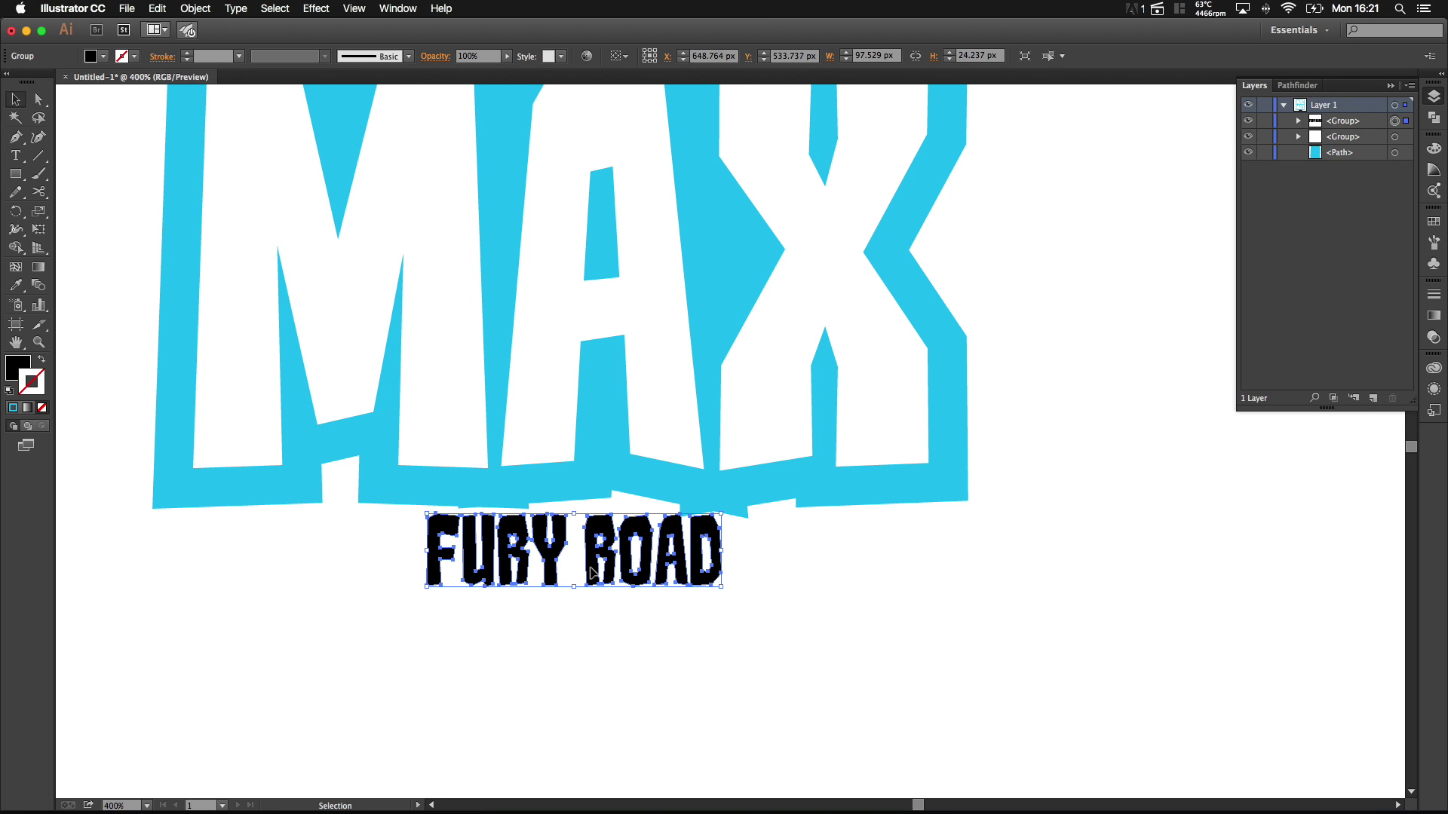
{"action": "key", "text": "Up"}
{"action": "key", "text": "Up"}
{"action": "key", "text": "Up"}
{"action": "key", "text": "Up"}
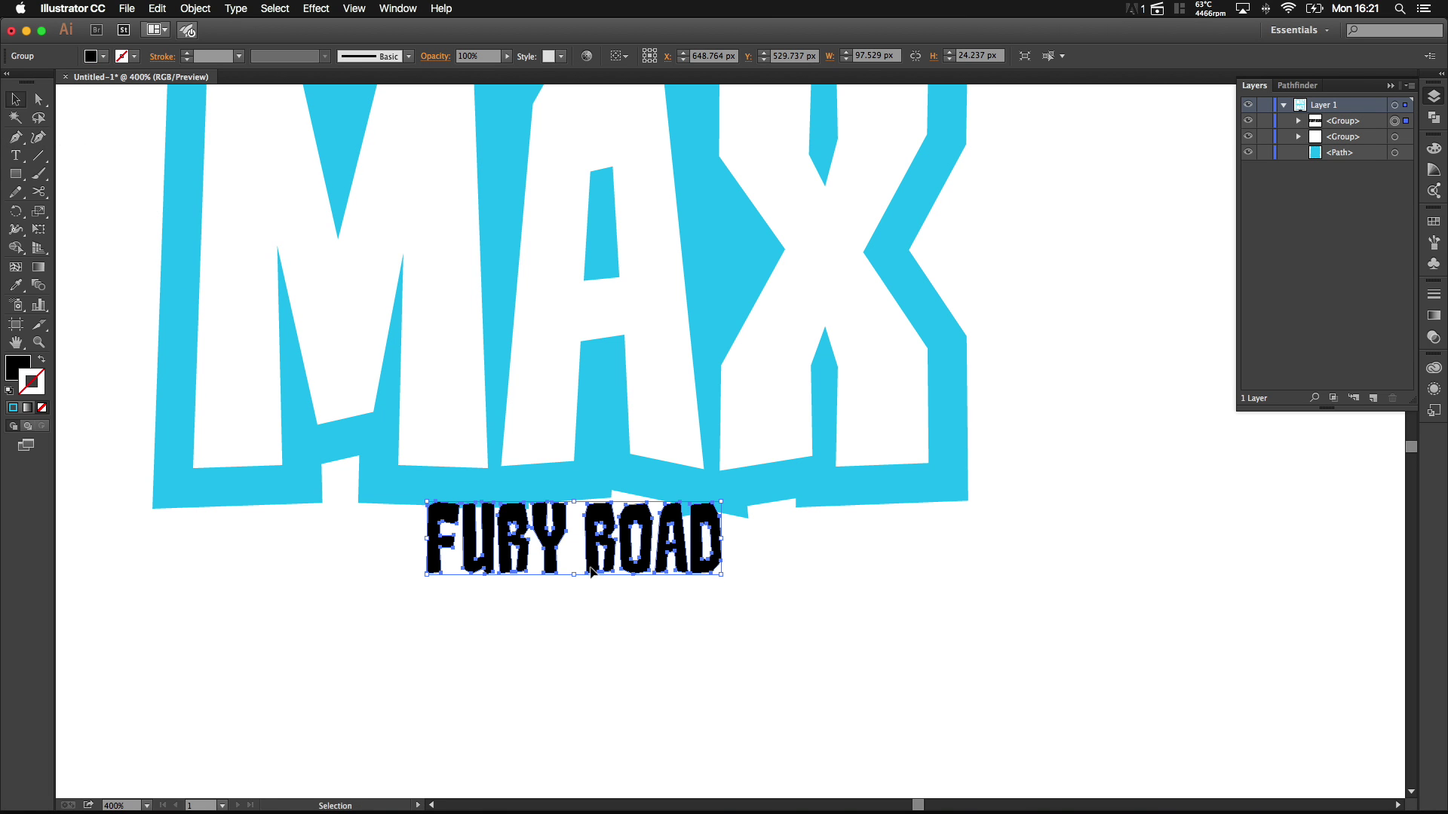
{"action": "key", "text": "Down"}
{"action": "key", "text": "Down"}
{"action": "key", "text": "Down"}
{"action": "key", "text": "Up"}
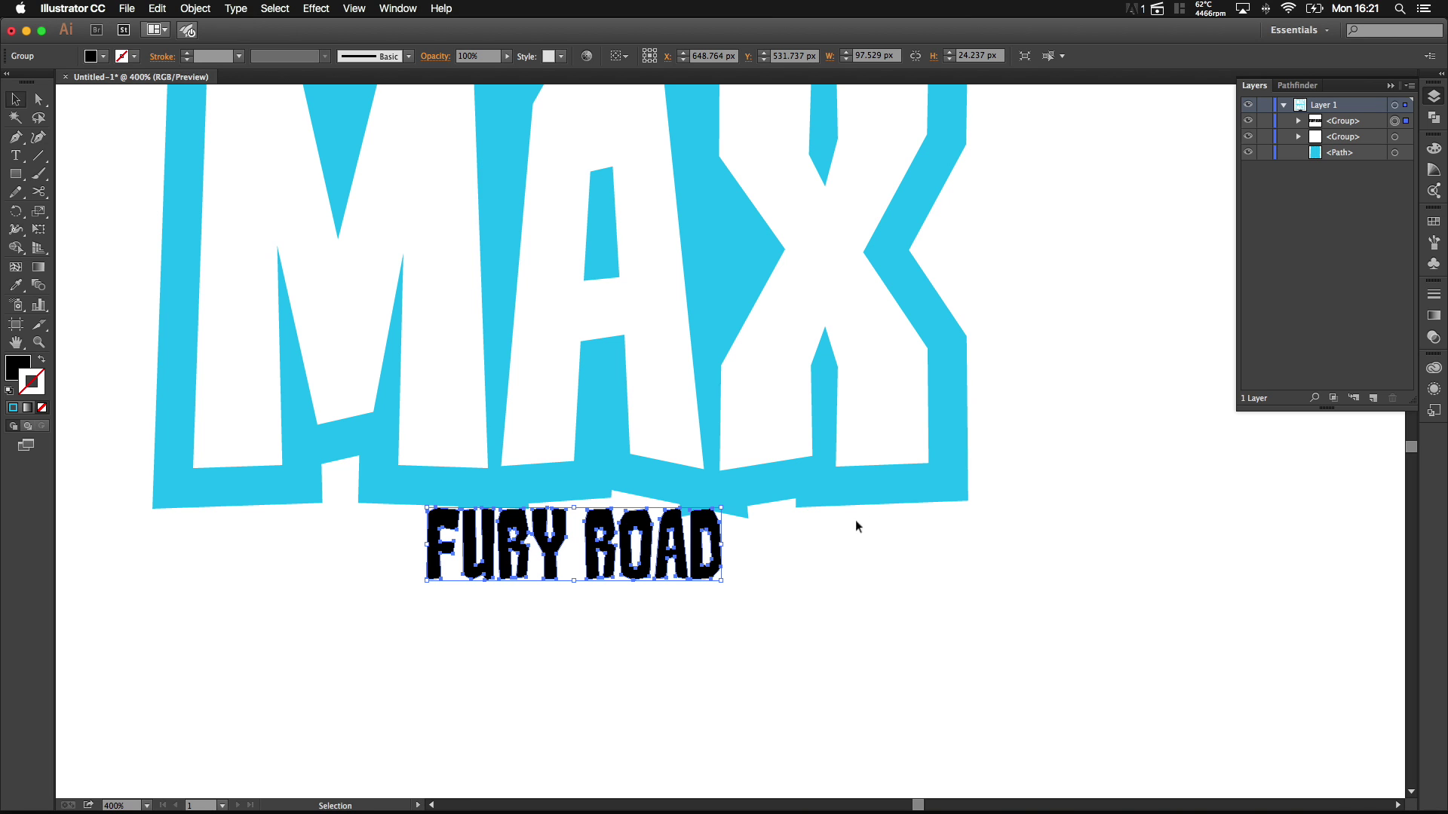
Step: Draw a closed eight-point polygon about 125 by 51 px around the FURY ROAD lettering with the Pen tool, overlapping the outline above
{"action": "left_click", "coordinate": [16, 137]}
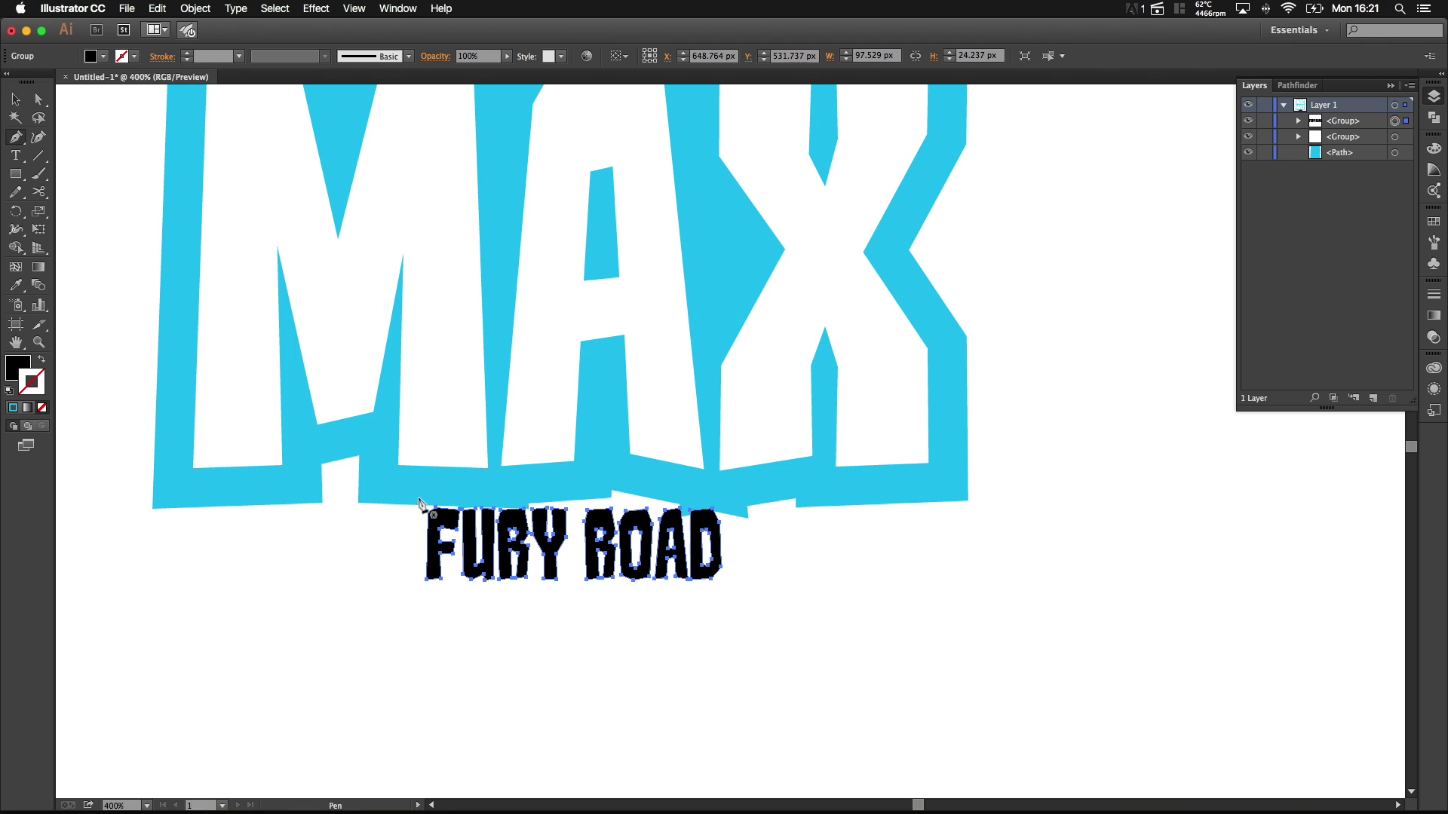
{"action": "left_click", "coordinate": [393, 494]}
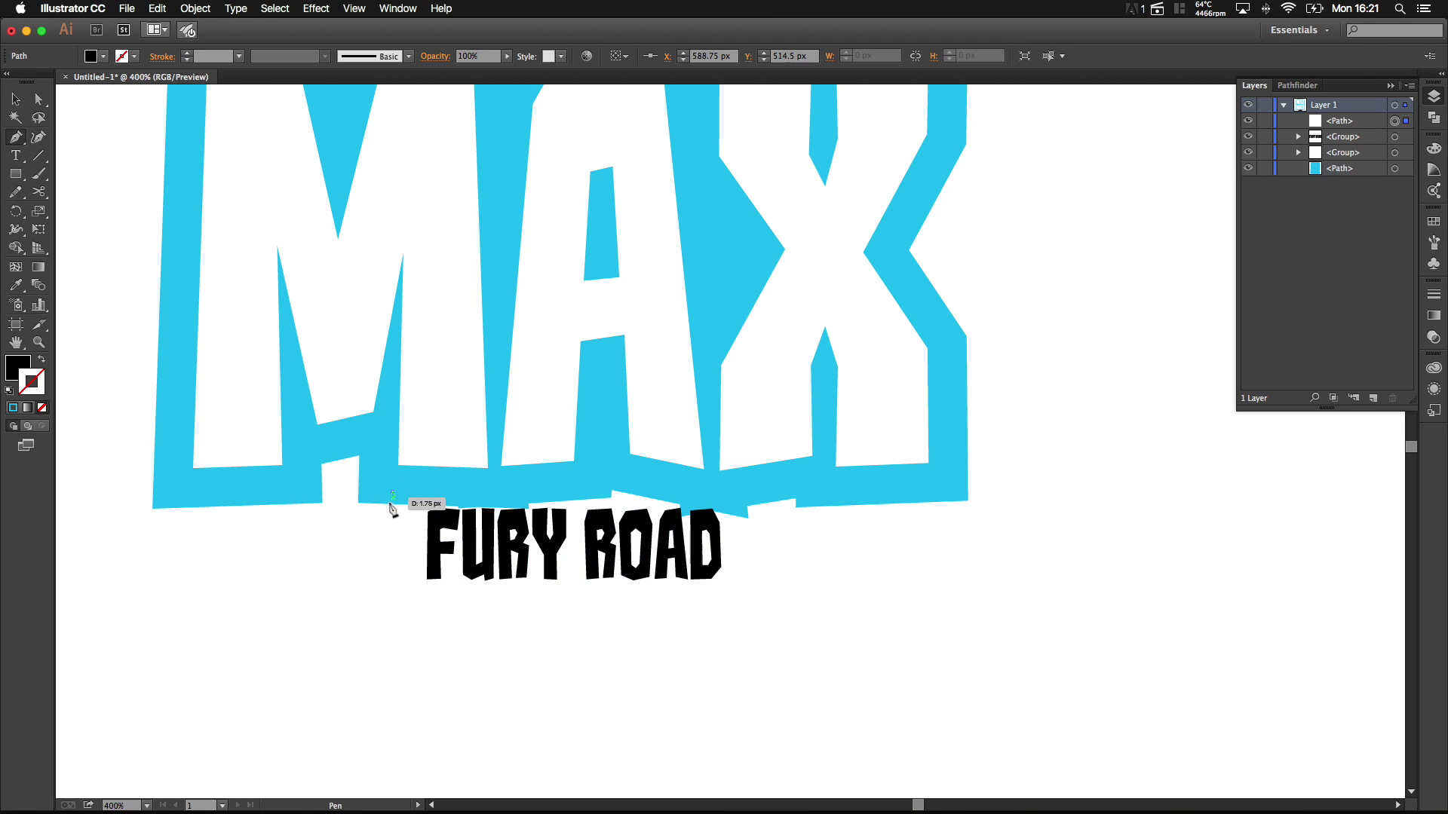
{"action": "left_click", "coordinate": [385, 595]}
{"action": "left_click", "coordinate": [443, 622]}
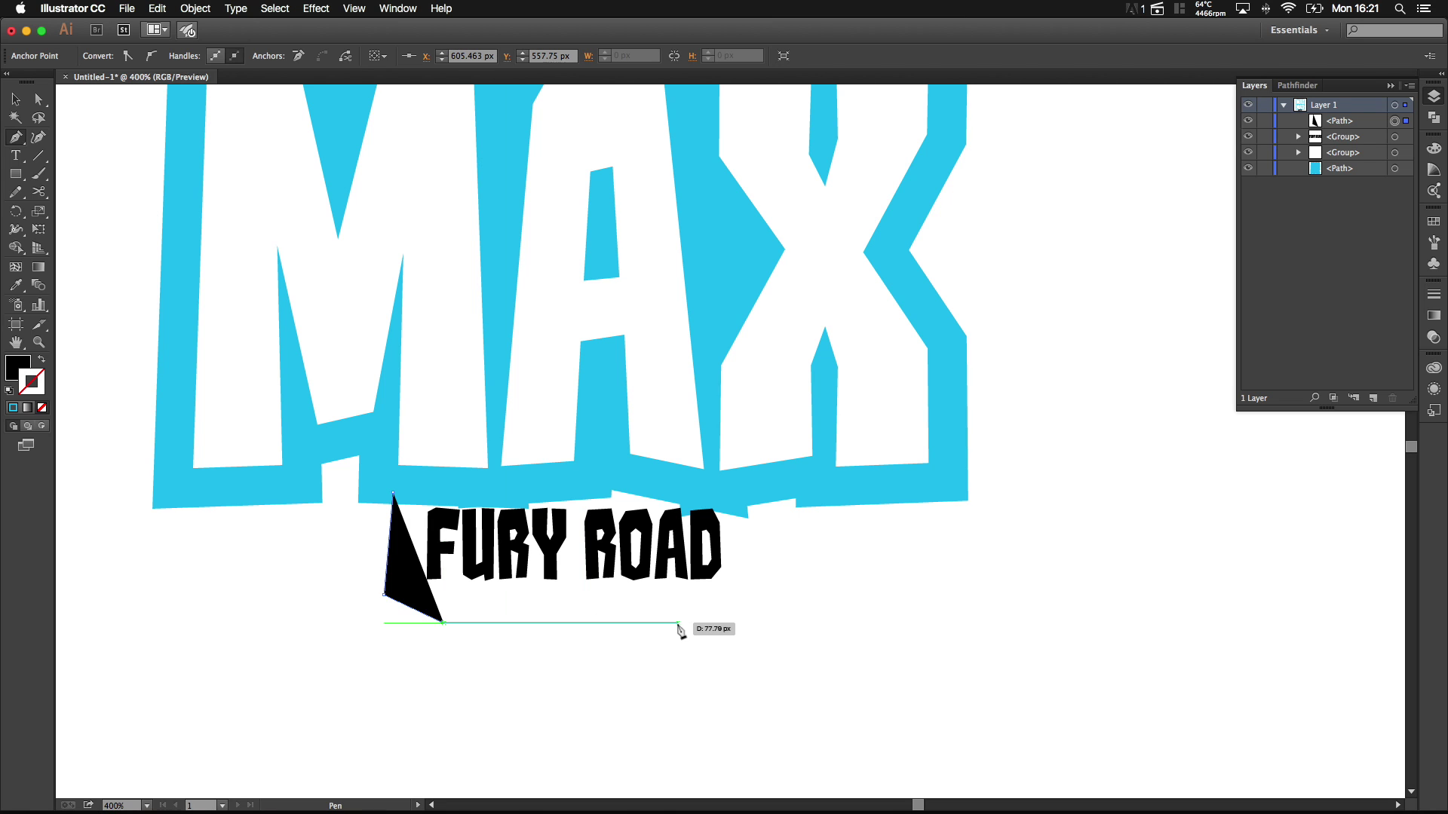
{"action": "left_click", "coordinate": [673, 623]}
{"action": "key", "text": "super+z"}
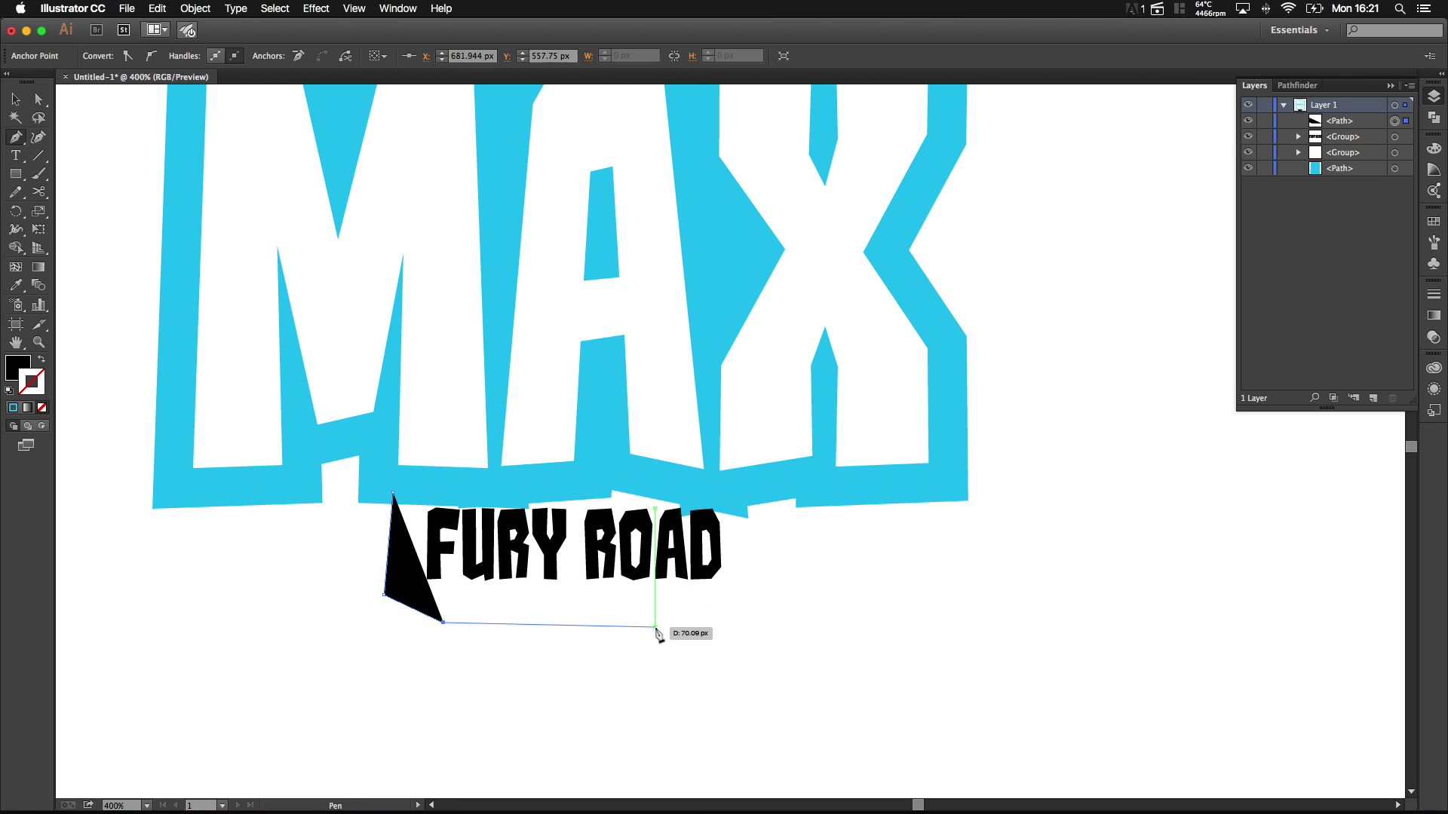
{"action": "left_click", "coordinate": [727, 624]}
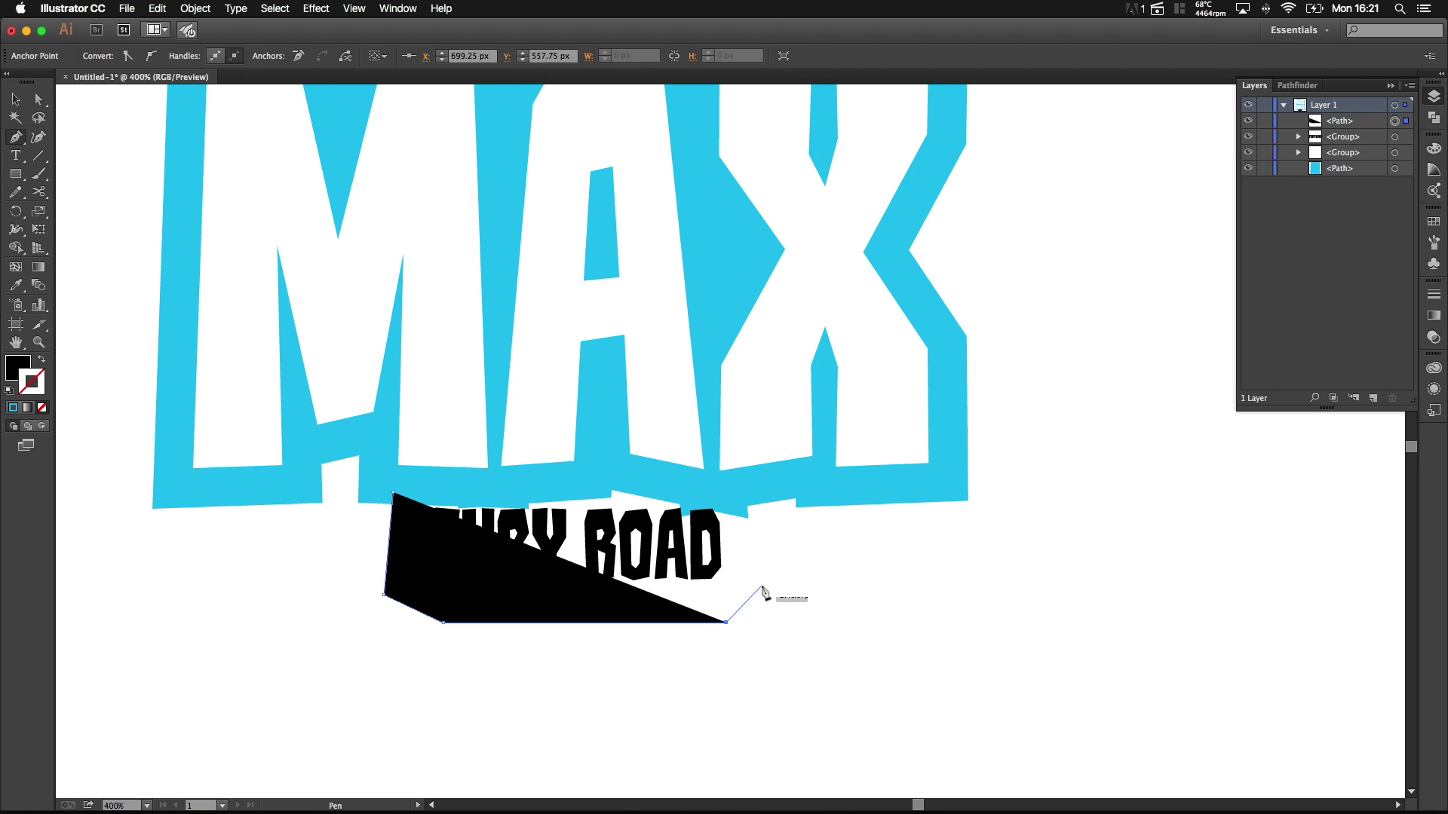
{"action": "left_click", "coordinate": [762, 584]}
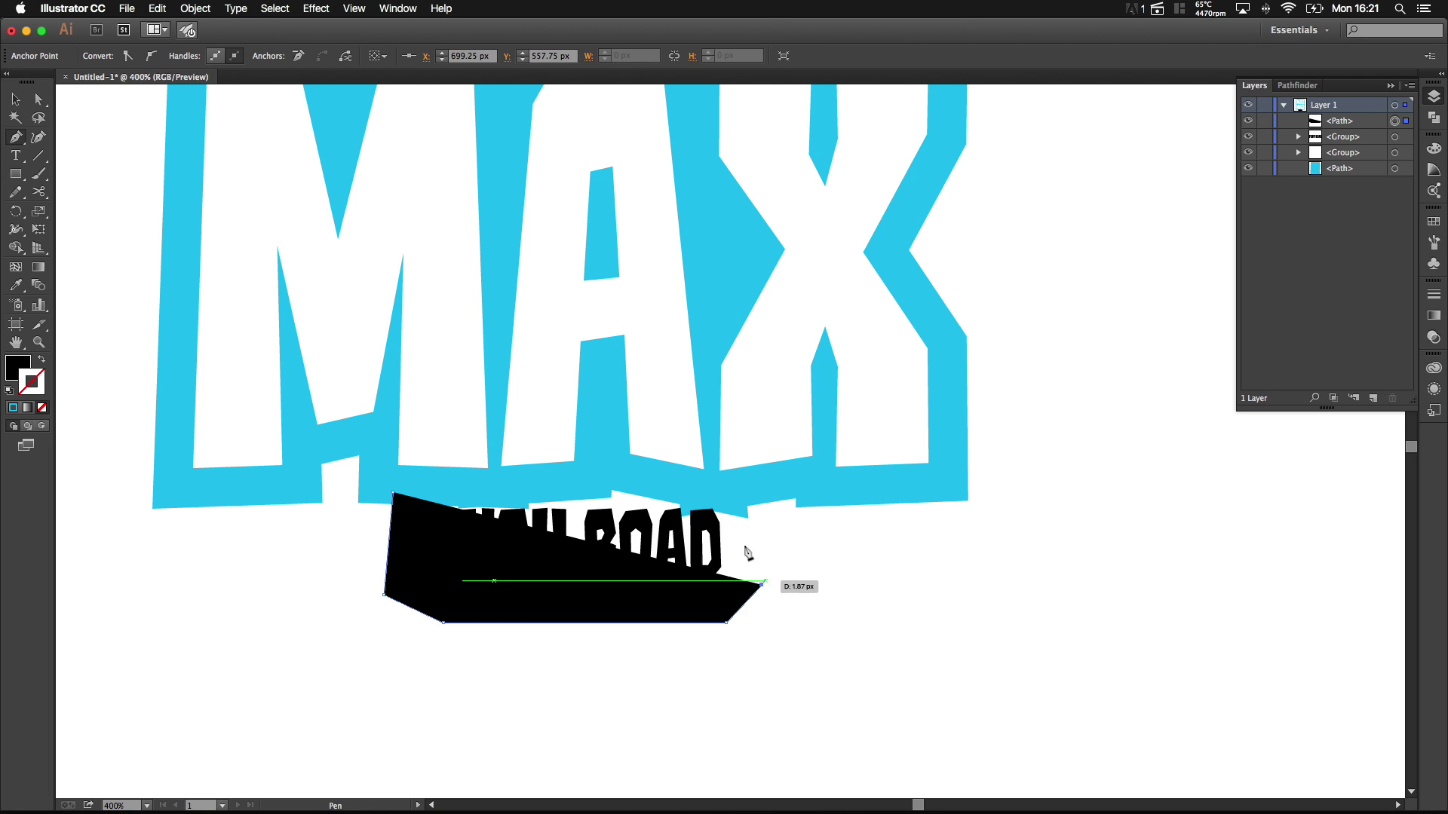
{"action": "left_click", "coordinate": [745, 492]}
{"action": "left_click", "coordinate": [612, 468]}
{"action": "left_click", "coordinate": [566, 471]}
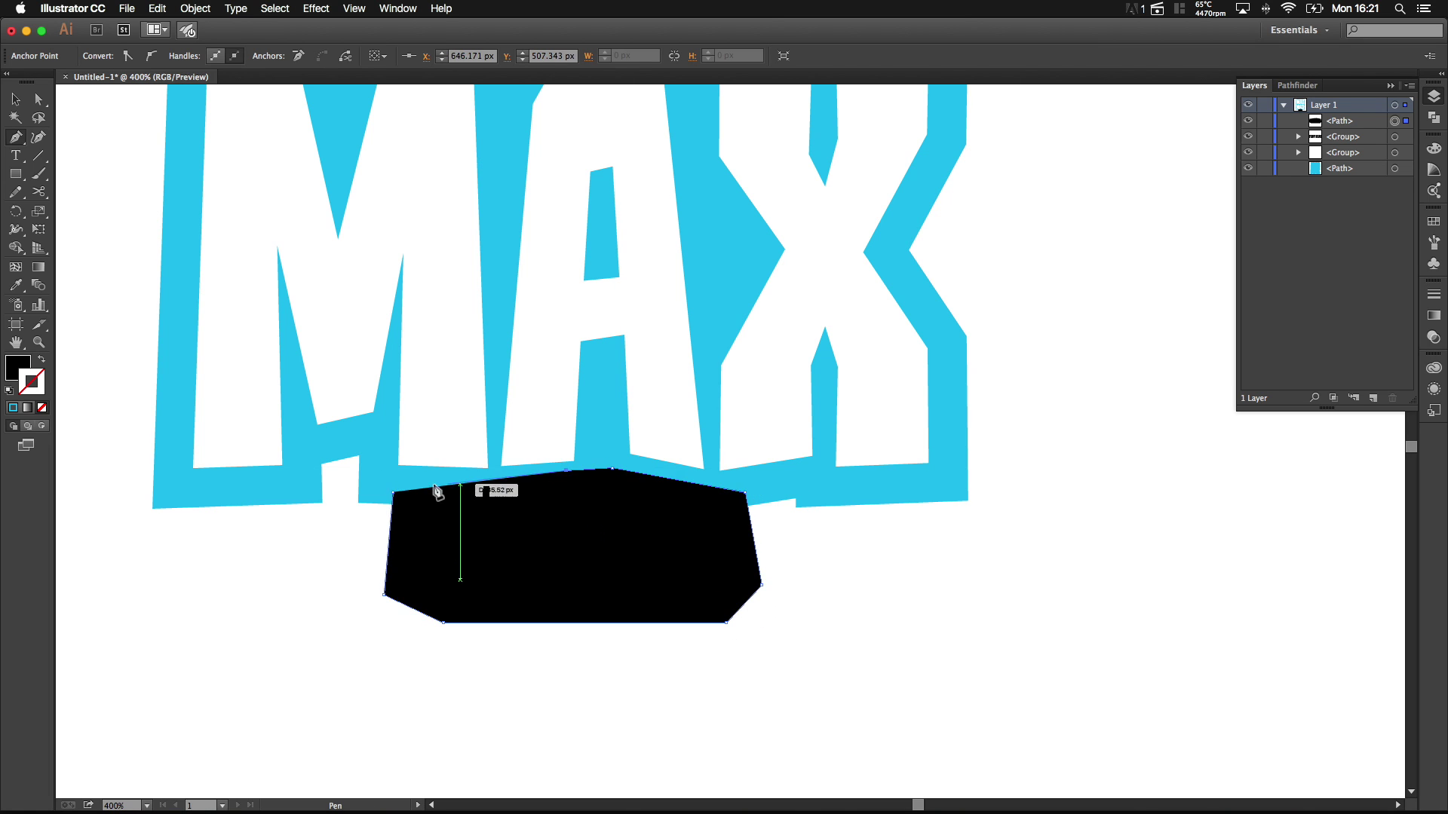
{"action": "left_click", "coordinate": [388, 482]}
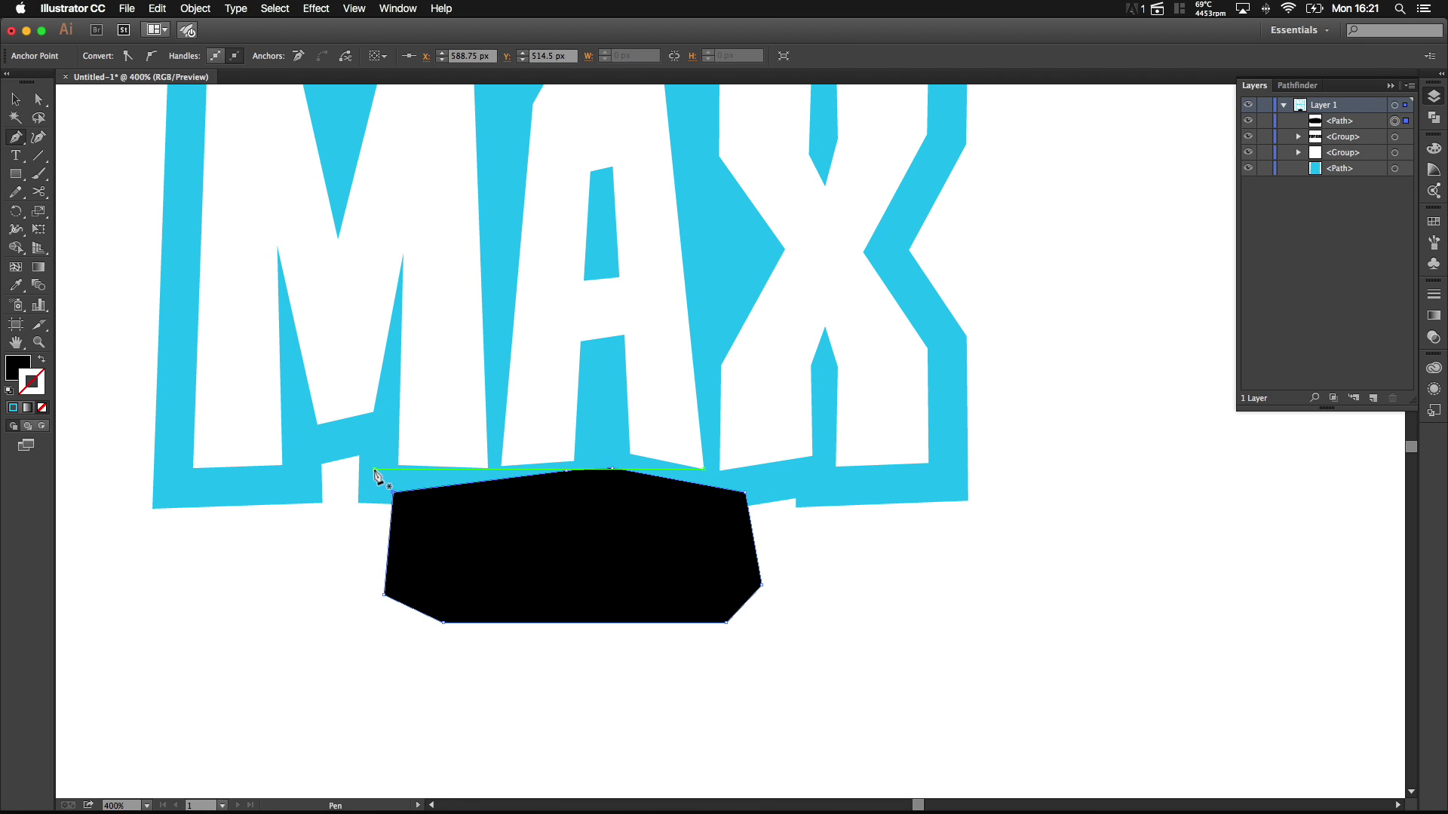
Step: Give the new polygon the outline's light-blue fill with the Eyedropper and send it to the back, behind the FURY ROAD lettering
{"action": "key", "text": "i"}
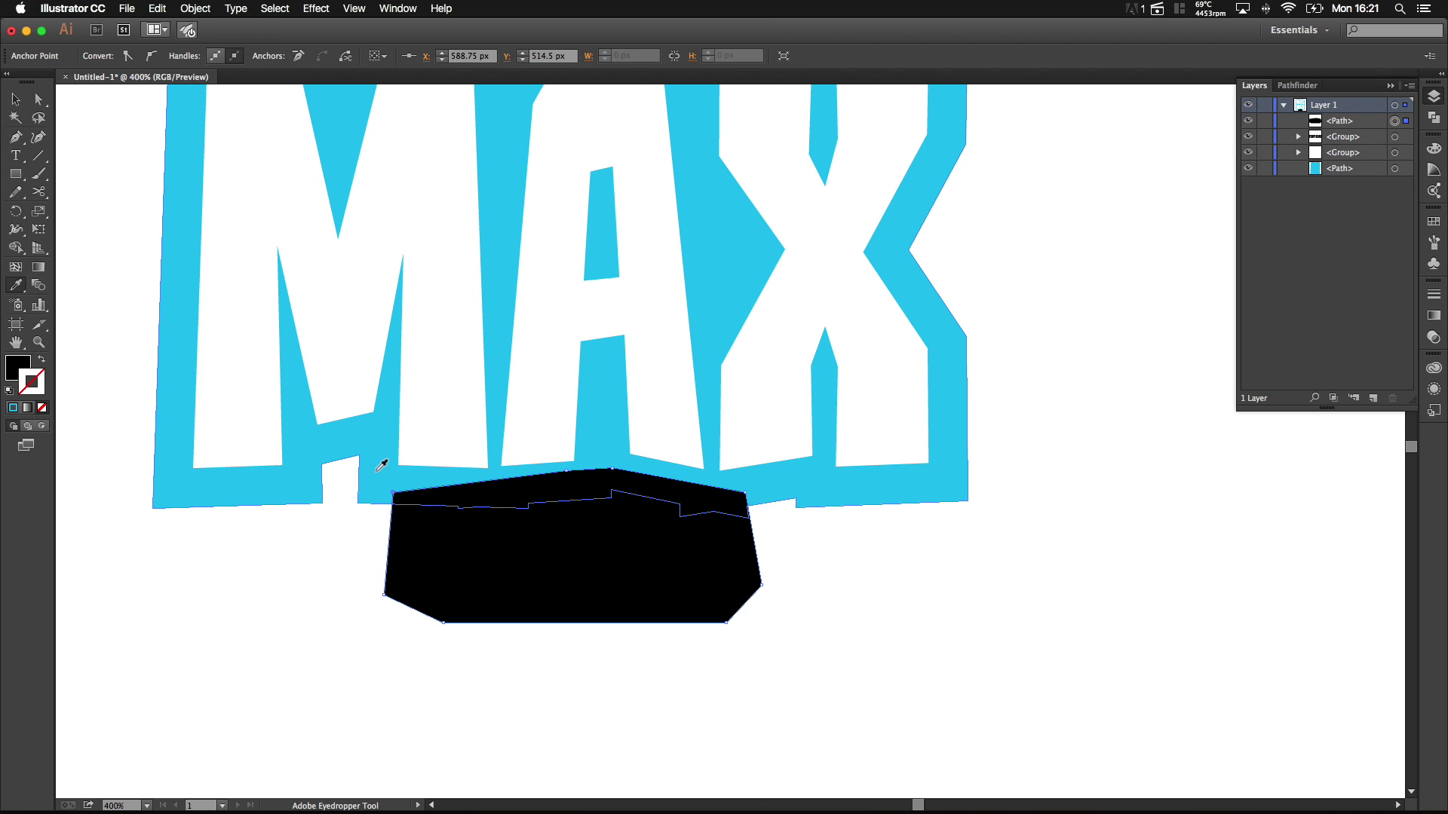
{"action": "left_click", "coordinate": [377, 471]}
{"action": "left_click", "coordinate": [15, 98]}
{"action": "key", "text": "super"}
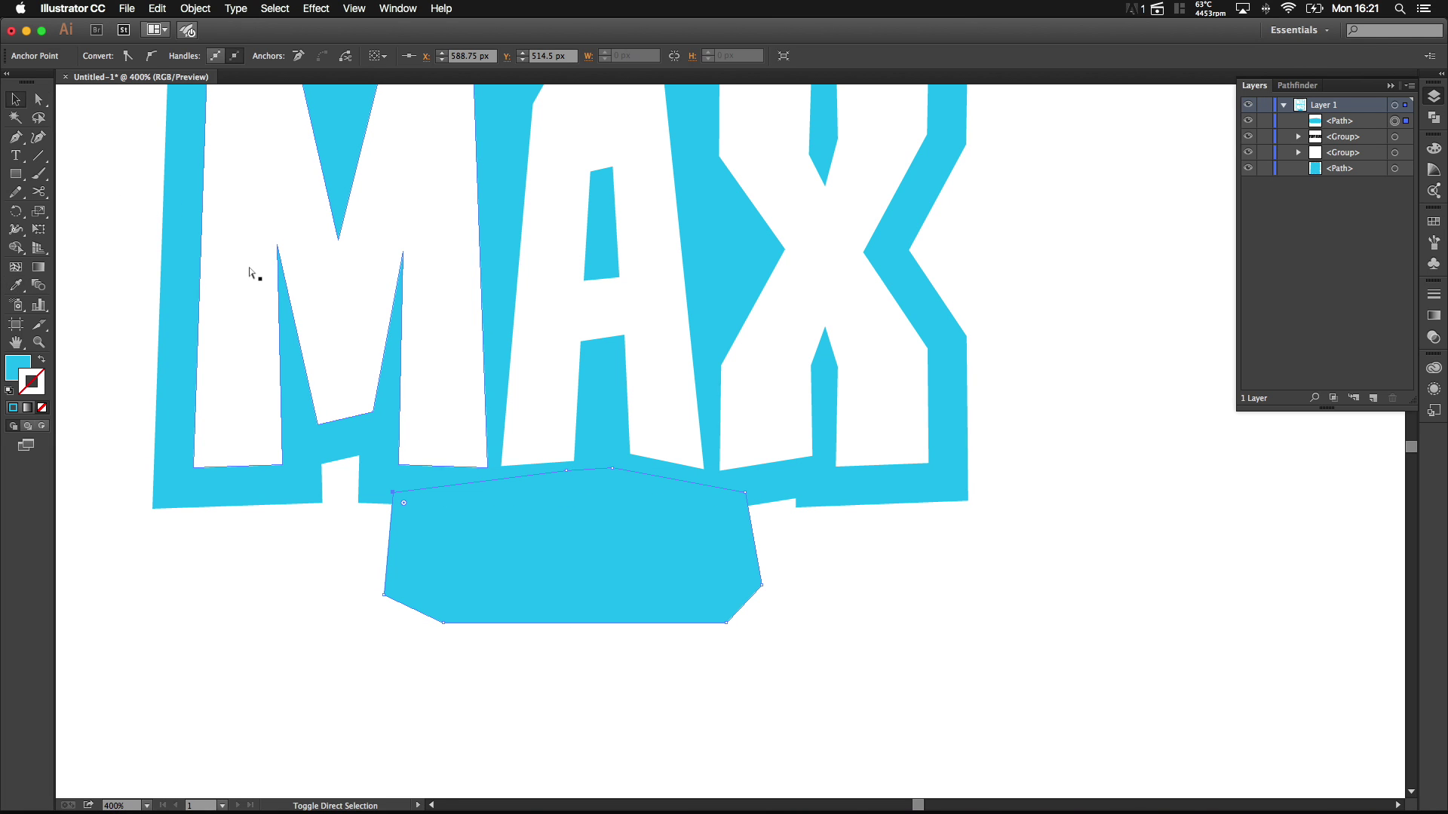
{"action": "key", "text": "super+shift+bracketleft"}
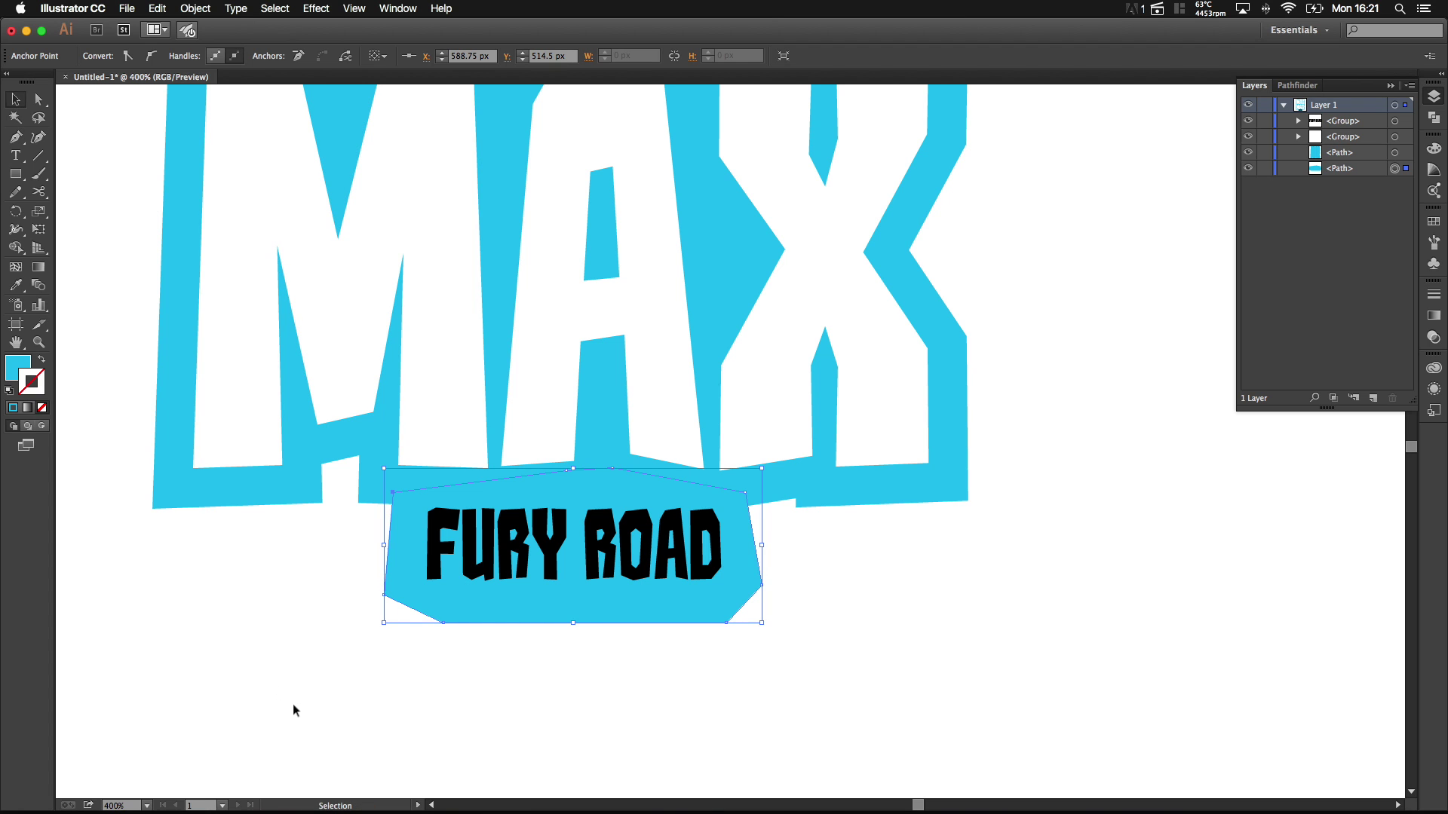
{"action": "left_click", "coordinate": [323, 666]}
Step: Nudge the light-blue polygon behind FURY ROAD up about 4 px, to a Y position of 528.122 px
{"action": "key", "text": "super+minus"}
{"action": "key", "text": "super+minus"}
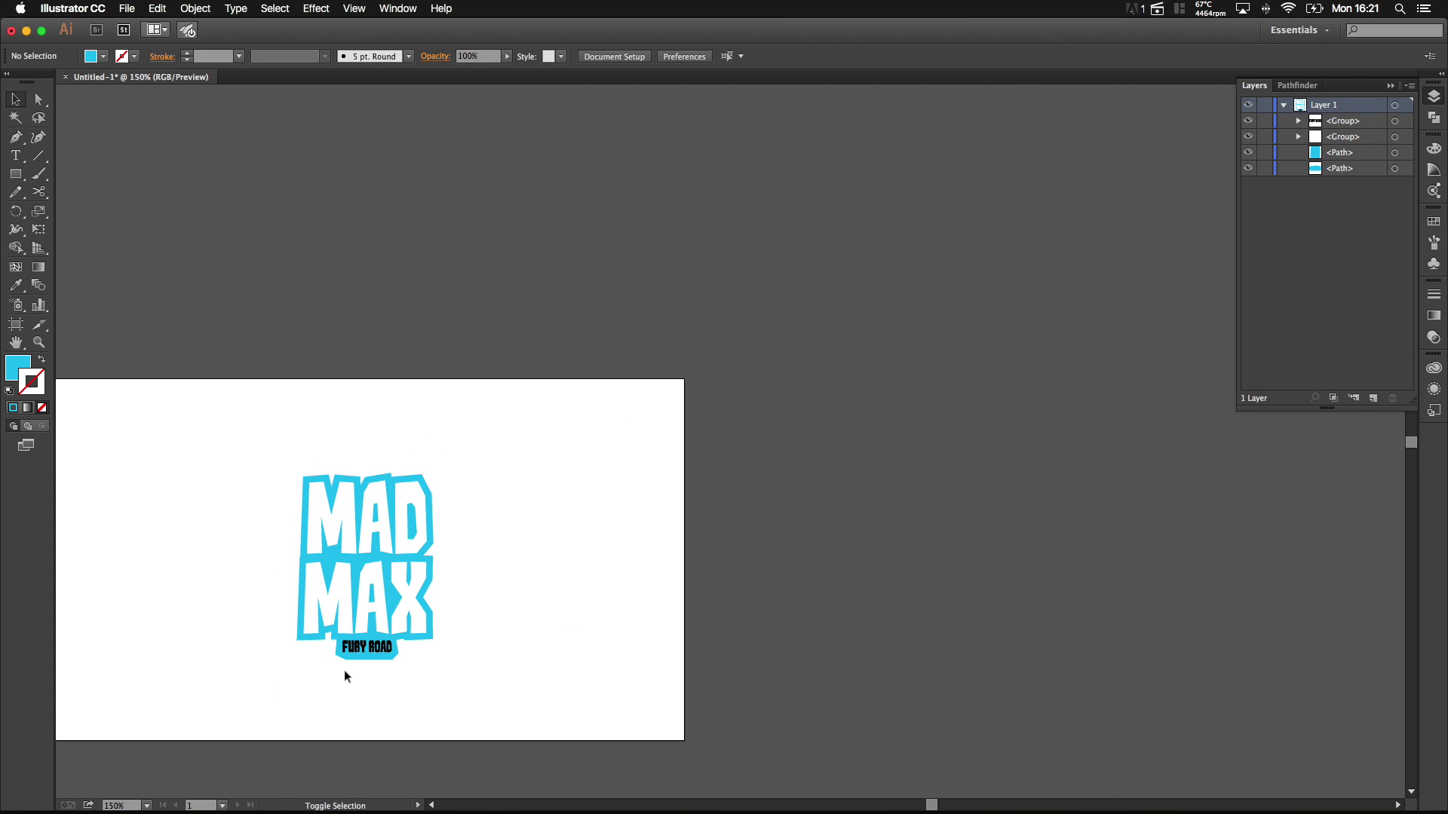
{"action": "scroll", "coordinate": [341, 669], "scroll_direction": "up", "scroll_amount": 2}
{"action": "left_click", "coordinate": [400, 641]}
{"action": "key", "text": "Up"}
{"action": "key", "text": "Down"}
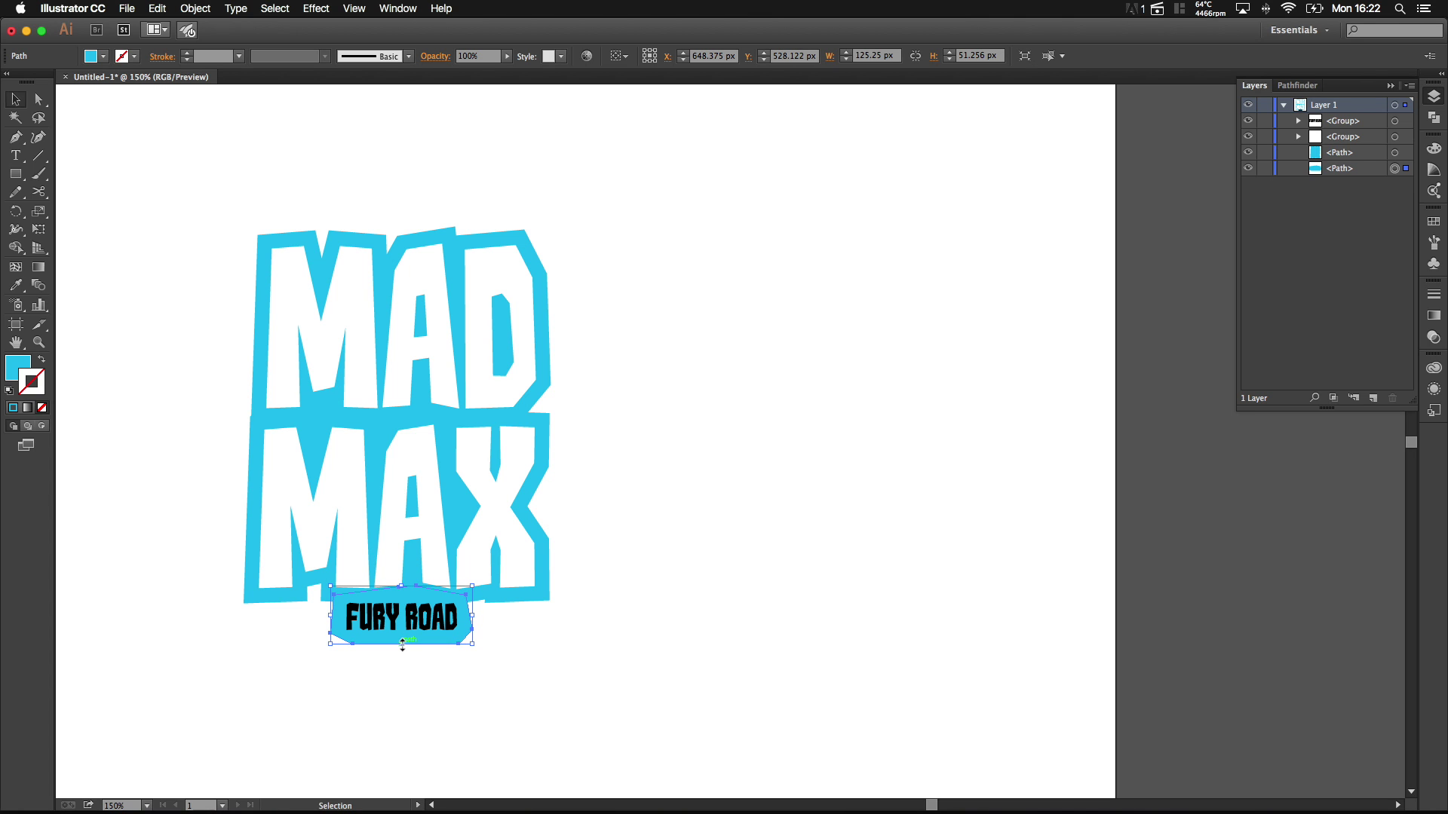
{"action": "left_click", "coordinate": [580, 660]}
Step: Recolour the FURY ROAD lettering white to match the MAD MAX letters with the Eyedropper
{"action": "key", "text": "space"}
{"action": "left_click_drag", "start_coordinate": [616, 645], "coordinate": [822, 632]}
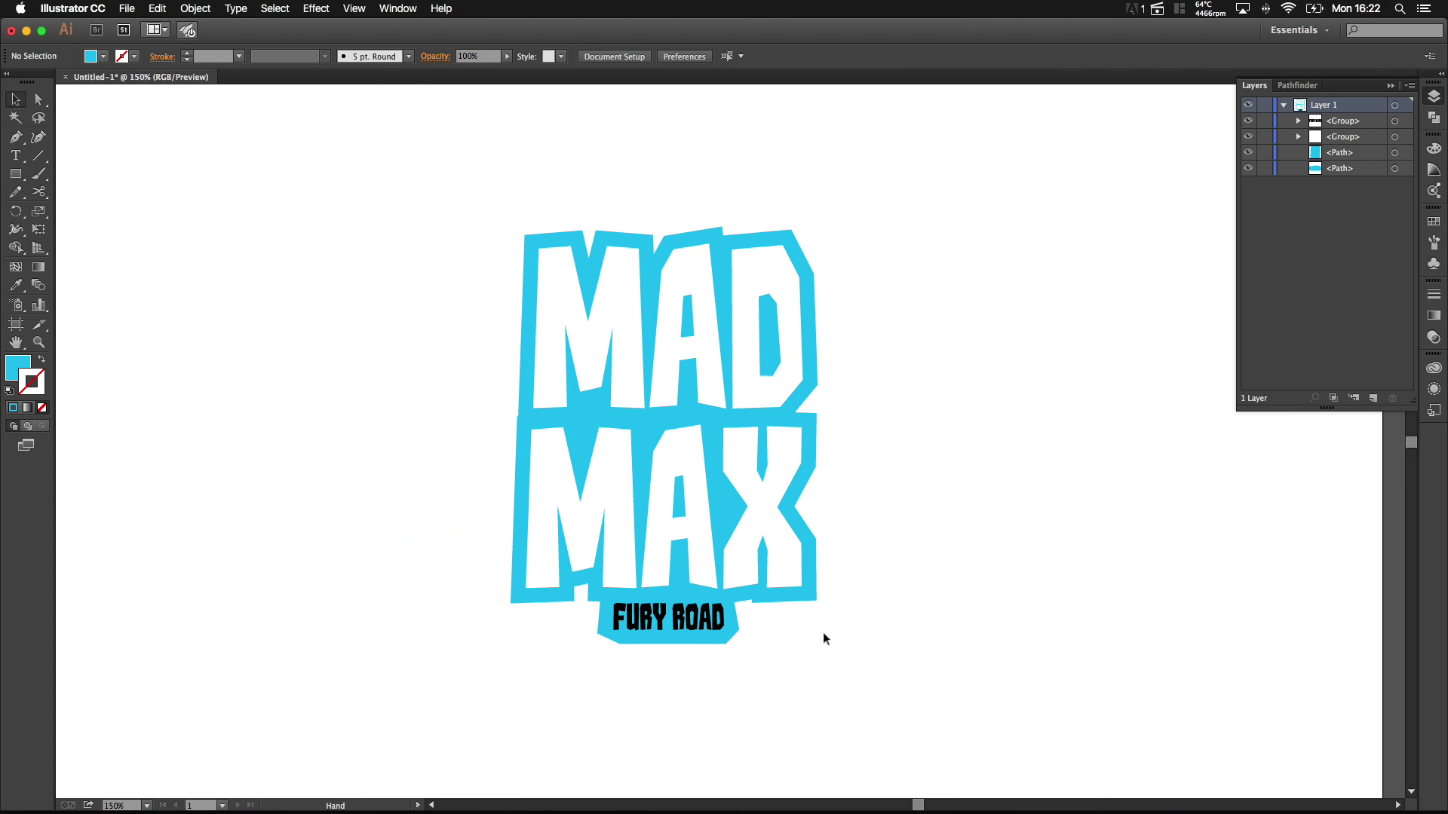
{"action": "left_click", "coordinate": [695, 623]}
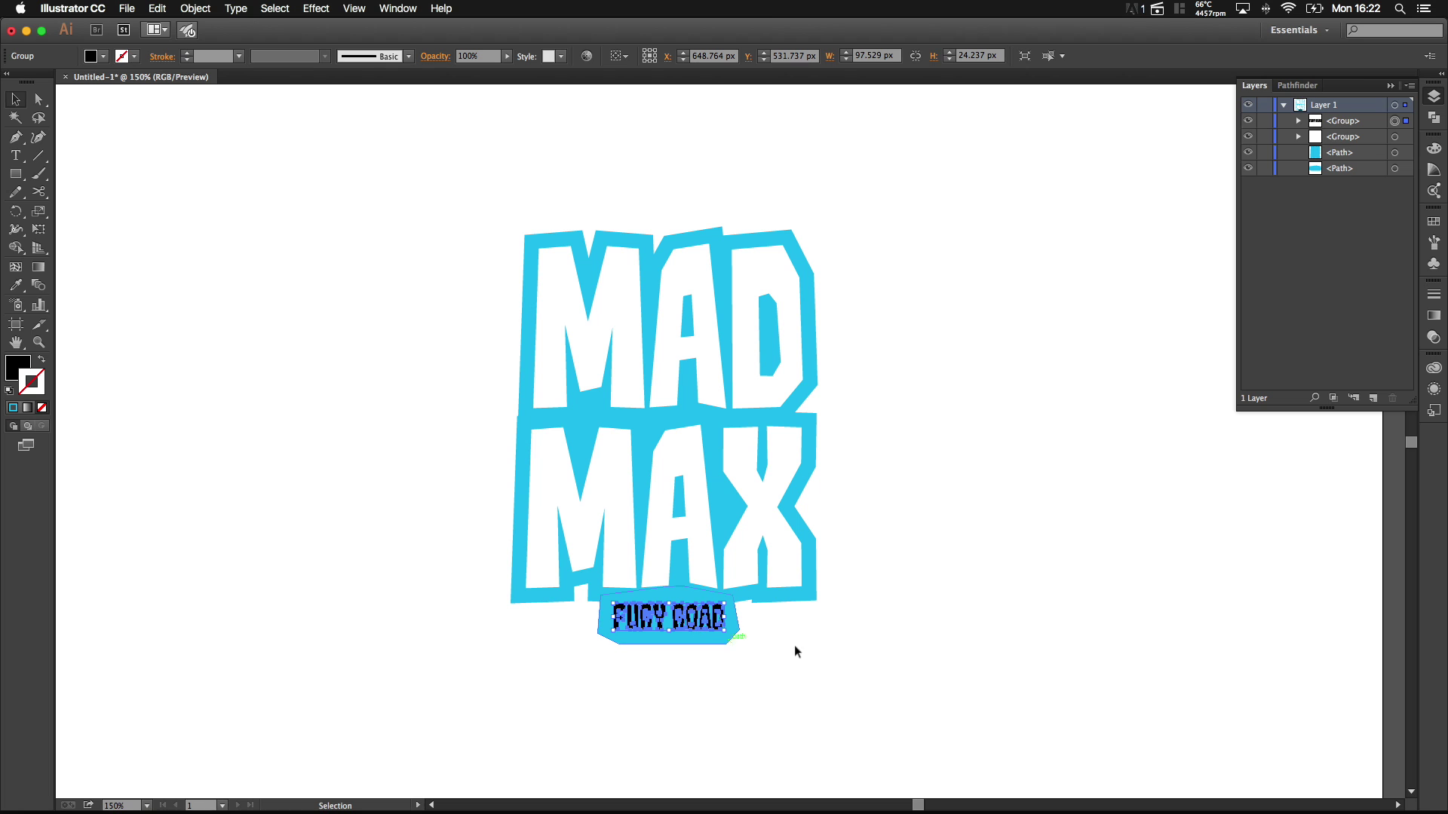
{"action": "key", "text": "i"}
{"action": "left_click", "coordinate": [984, 564]}
{"action": "left_click_drag", "start_coordinate": [535, 456], "coordinate": [375, 450]}
{"action": "key", "text": "super+z"}
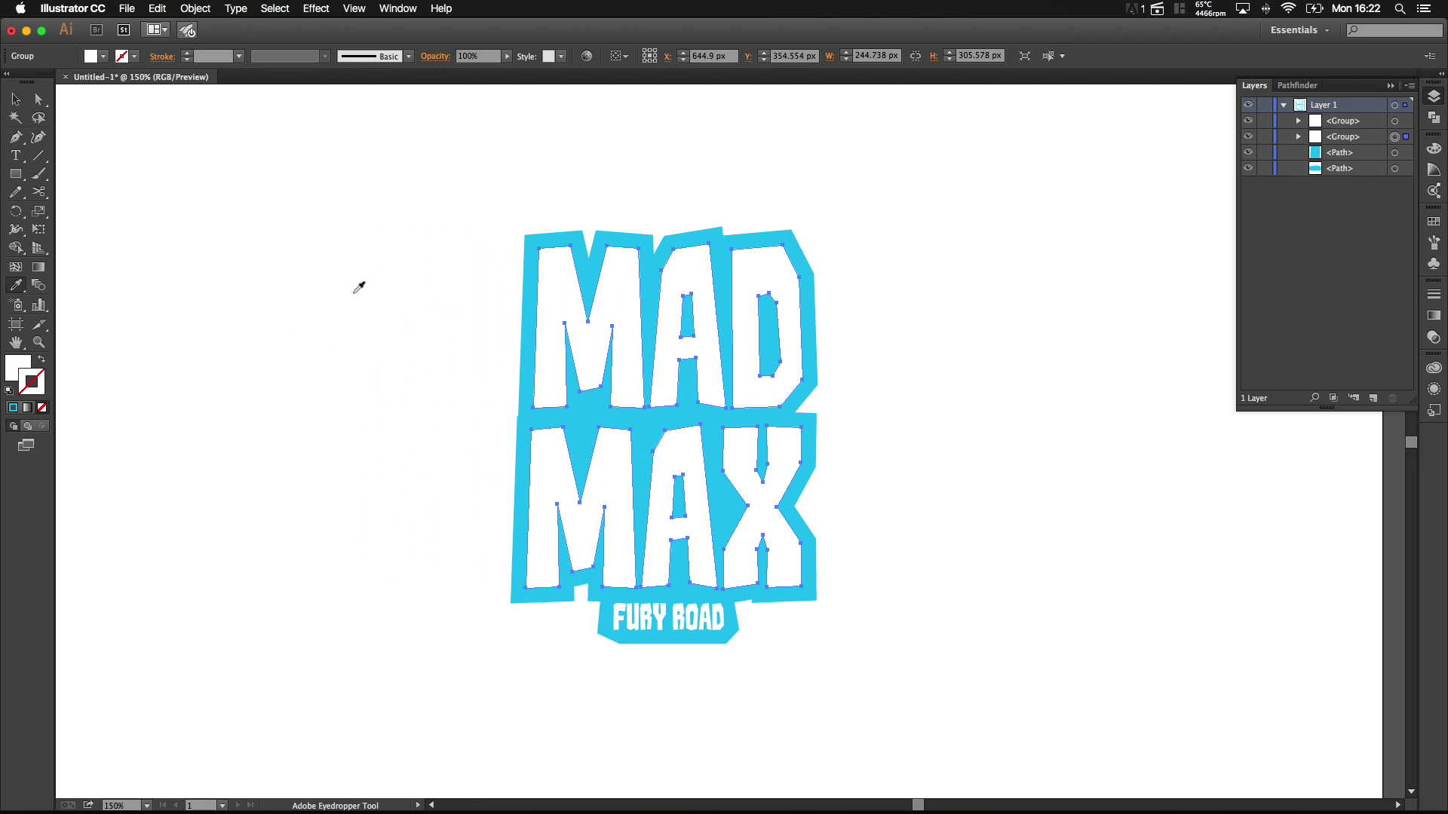
{"action": "key", "text": "v"}
{"action": "left_click", "coordinate": [176, 160]}
Step: Select the FURY ROAD backing polygon together with the MAD MAX outline and unite them into one shape
{"action": "scroll", "coordinate": [658, 311], "scroll_direction": "down", "scroll_amount": 1}
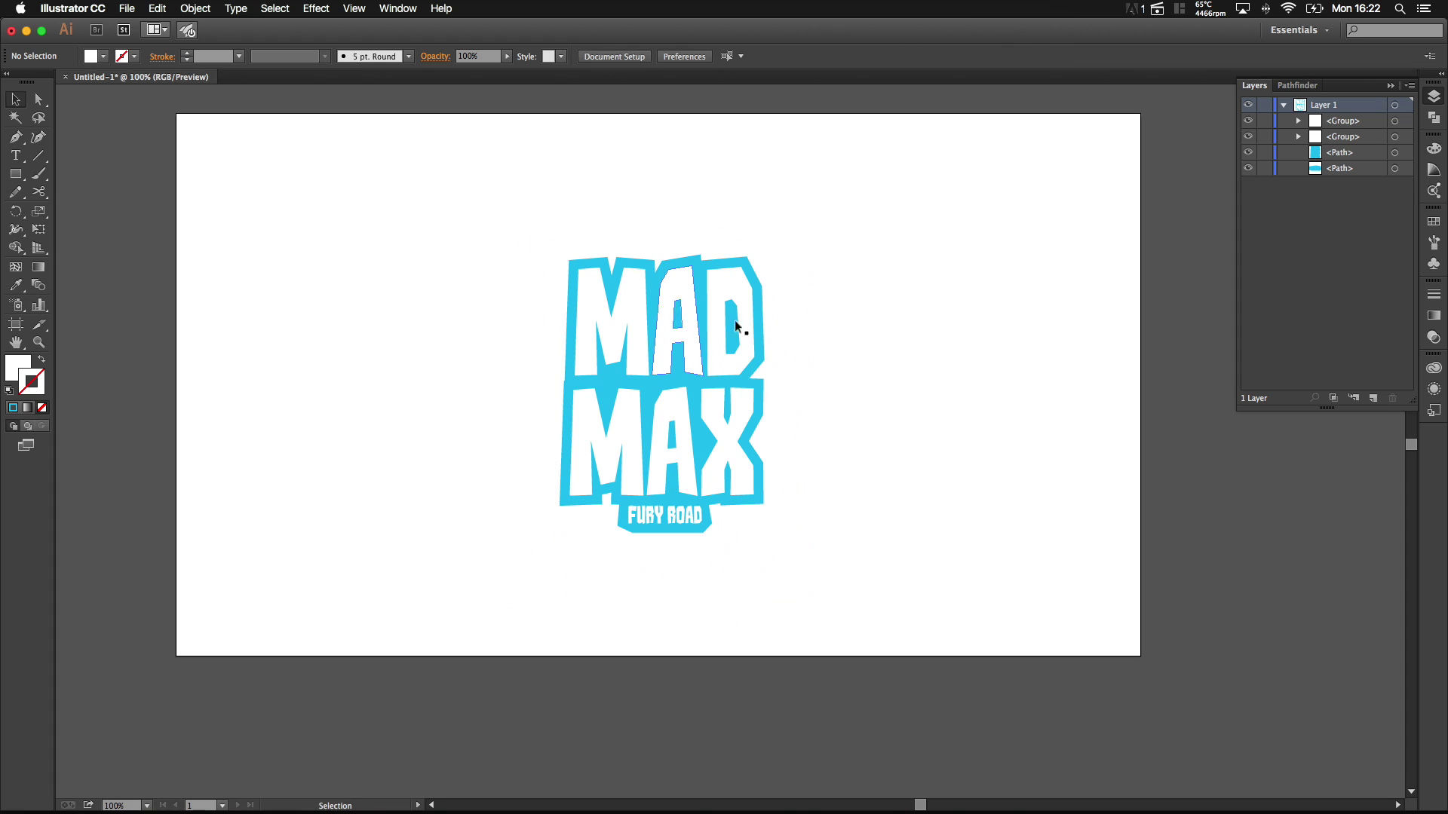
{"action": "left_click_drag", "start_coordinate": [884, 342], "coordinate": [933, 382]}
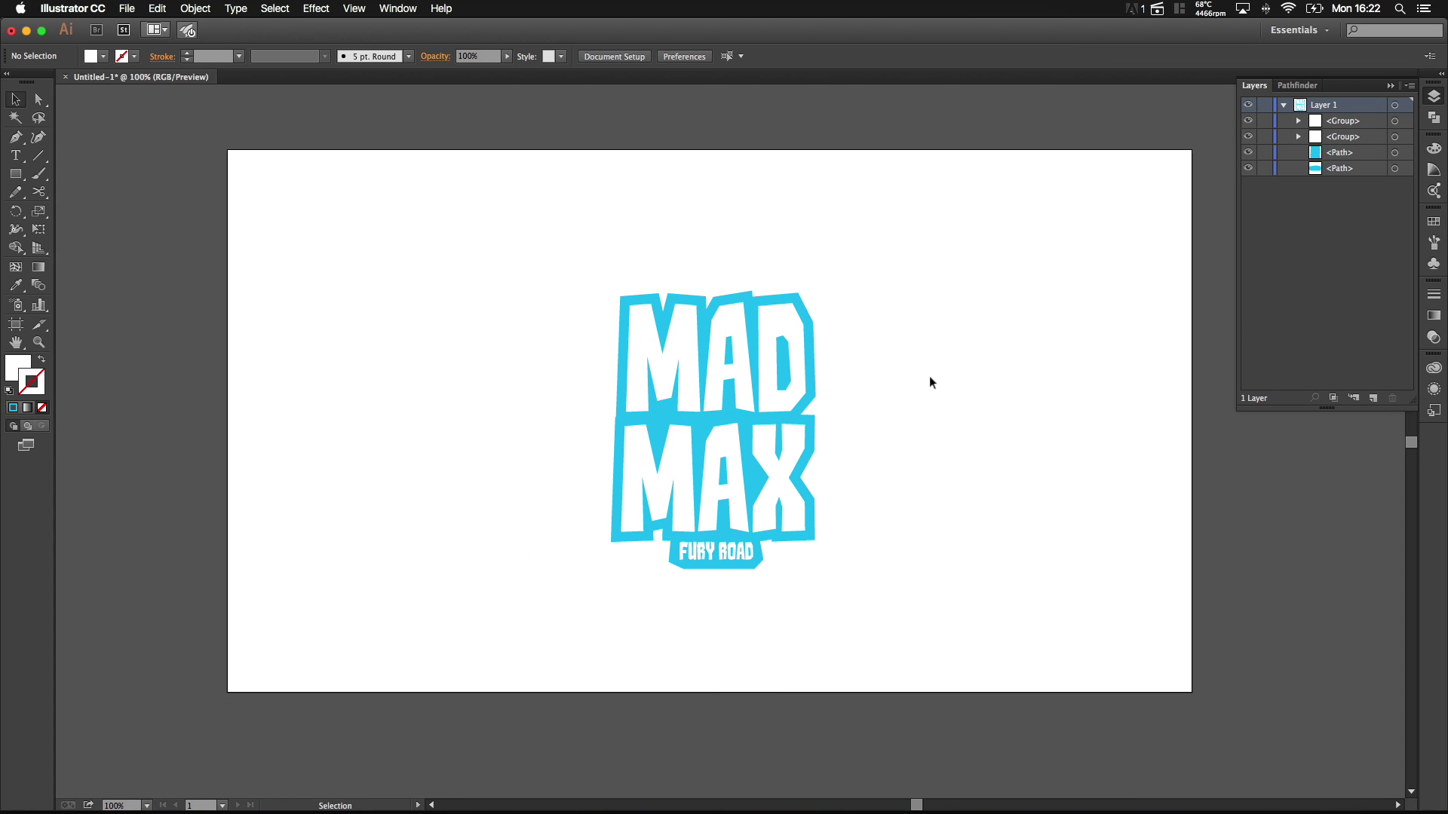
{"action": "left_click_drag", "start_coordinate": [924, 375], "coordinate": [897, 374]}
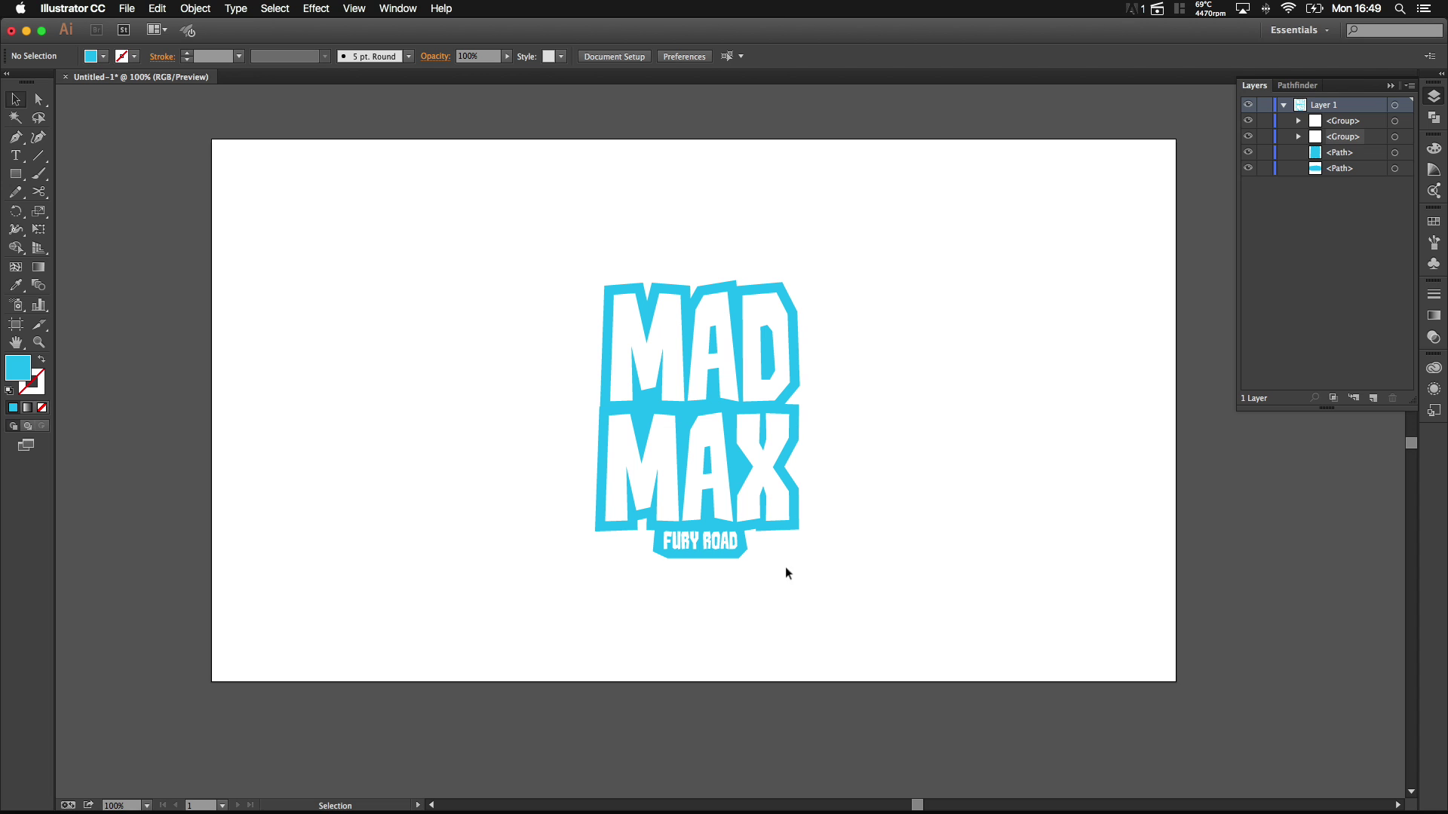
{"action": "left_click", "coordinate": [747, 549]}
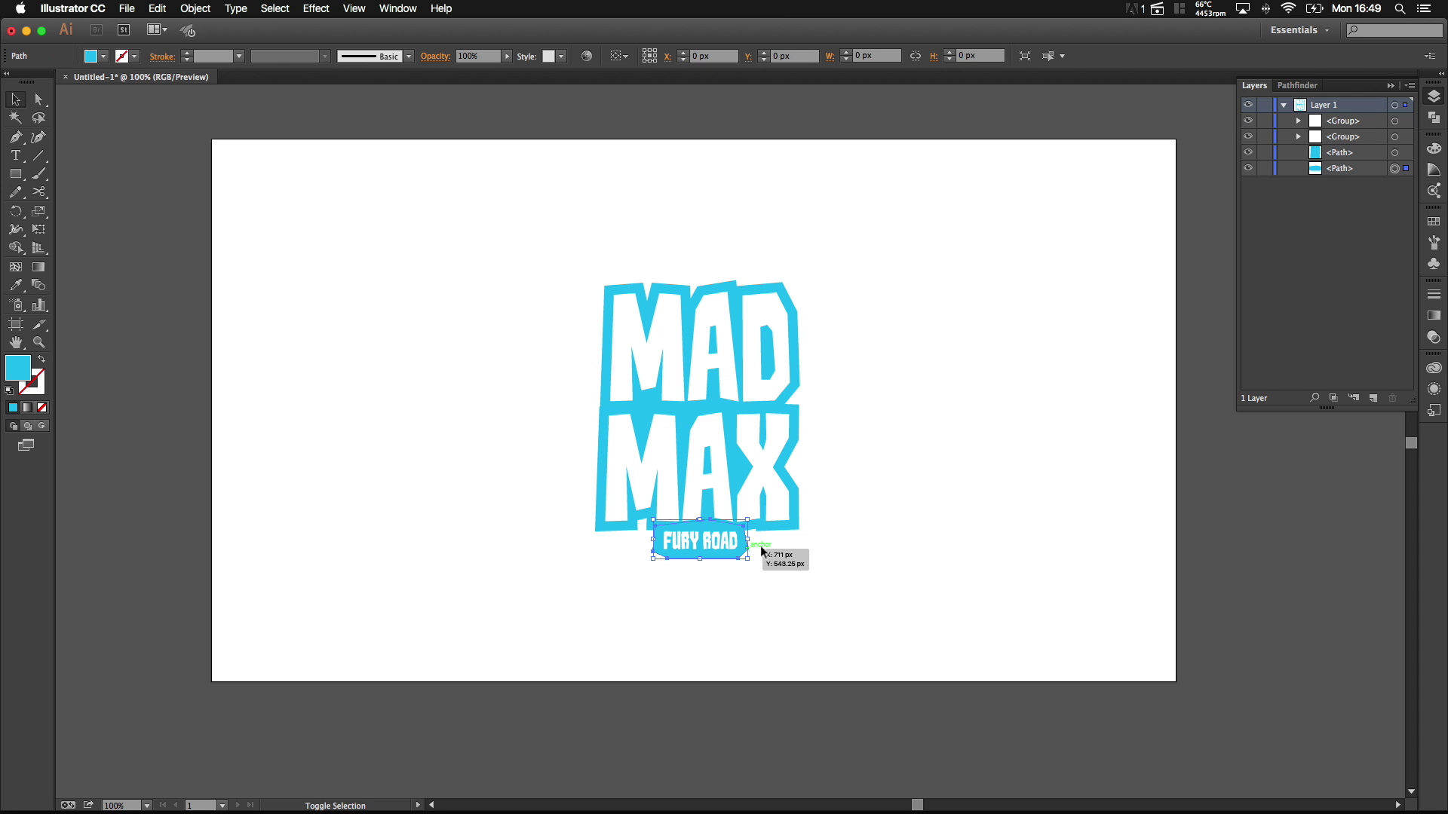
{"action": "left_click", "coordinate": [793, 530], "text": "shift"}
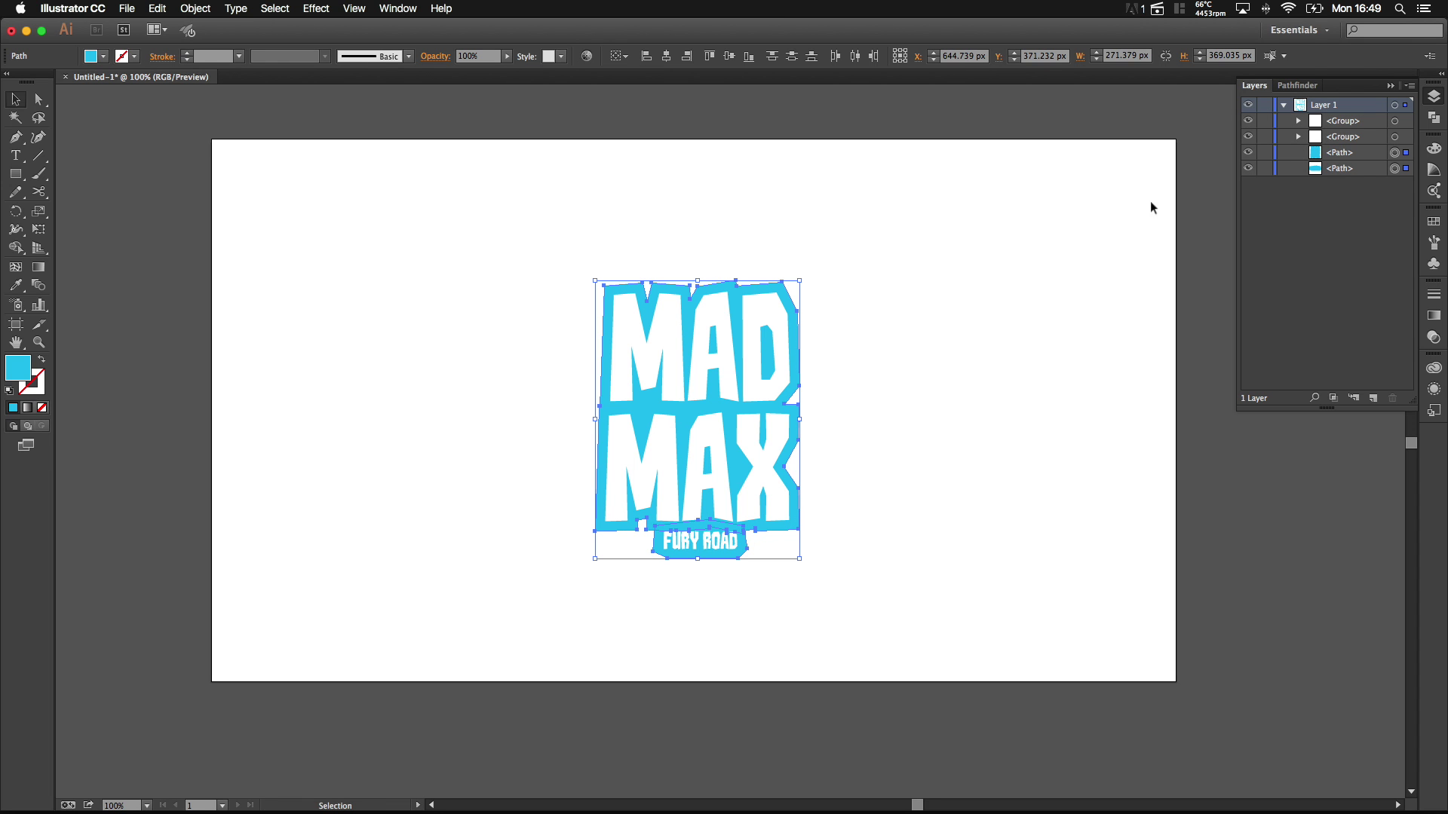
{"action": "left_click", "coordinate": [1305, 87]}
{"action": "left_click", "coordinate": [1250, 121]}
{"action": "left_click", "coordinate": [953, 454]}
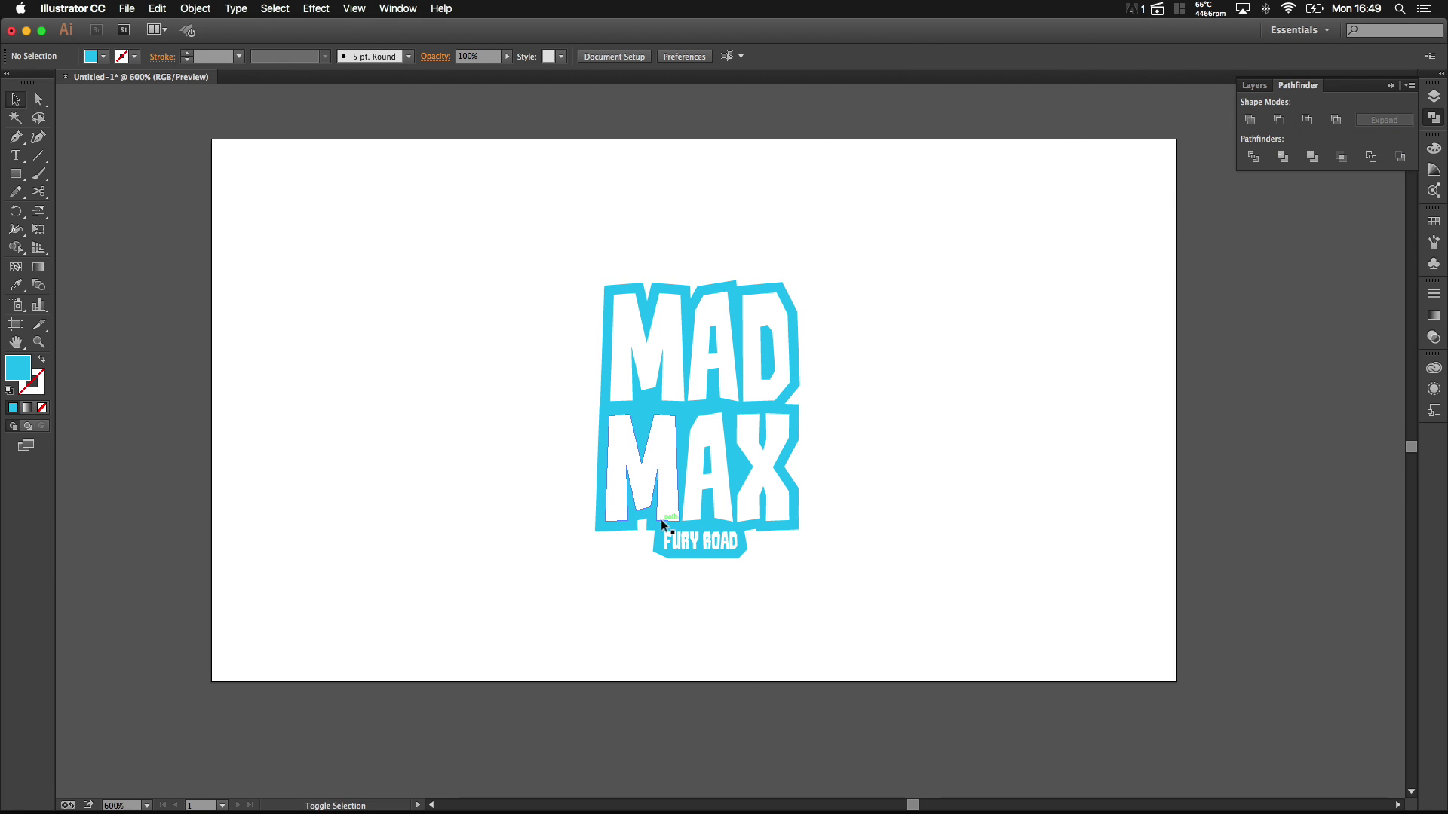
Step: Move the two upper anchor points of the notch beneath the M of MAX down about 10 px to make it shallower
{"action": "scroll", "coordinate": [660, 519], "scroll_direction": "up", "scroll_amount": 5}
{"action": "left_click", "coordinate": [36, 100]}
{"action": "left_click", "coordinate": [514, 528]}
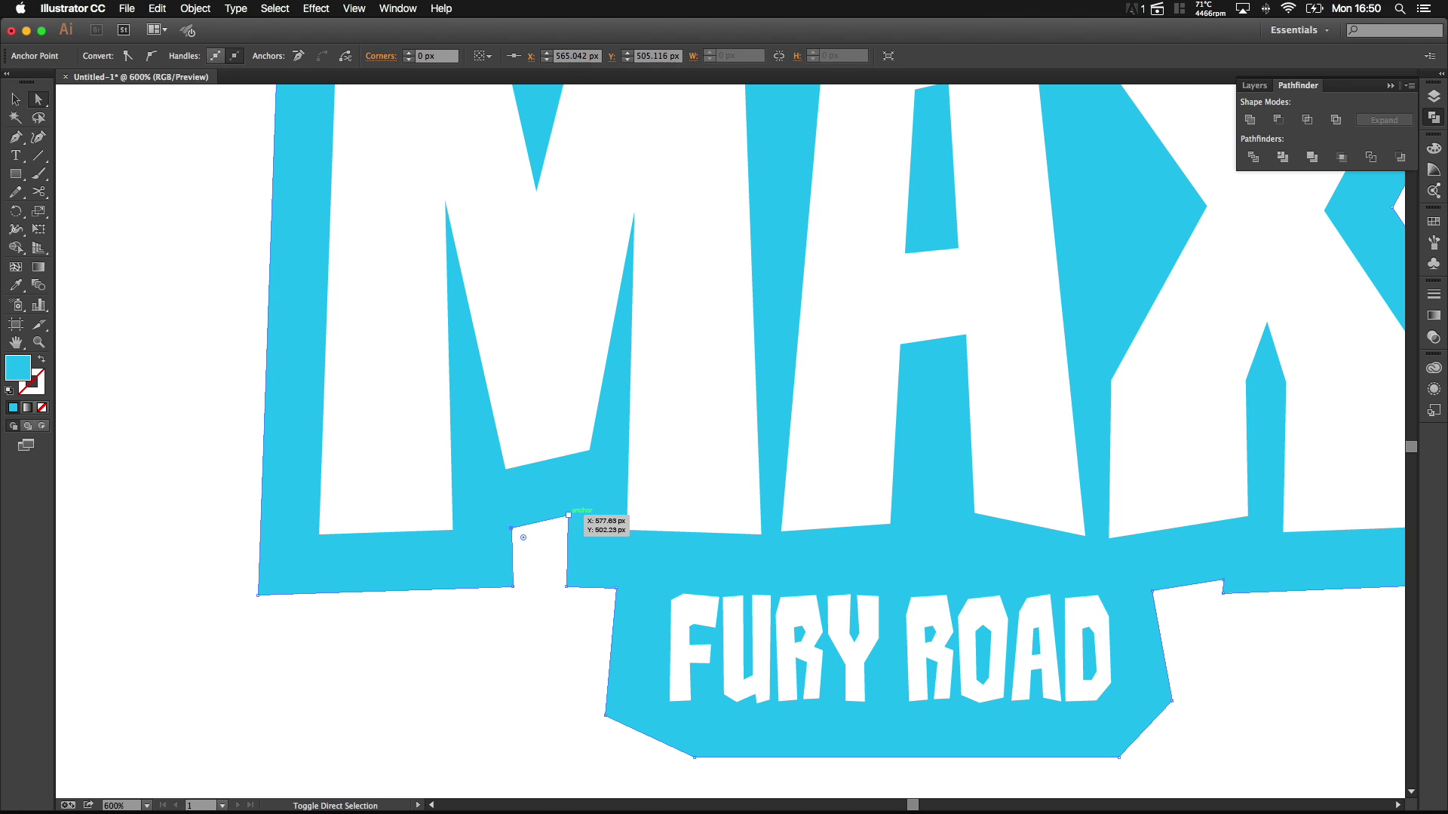
{"action": "left_click", "coordinate": [569, 516], "text": "shift"}
{"action": "key", "text": "shift+Down"}
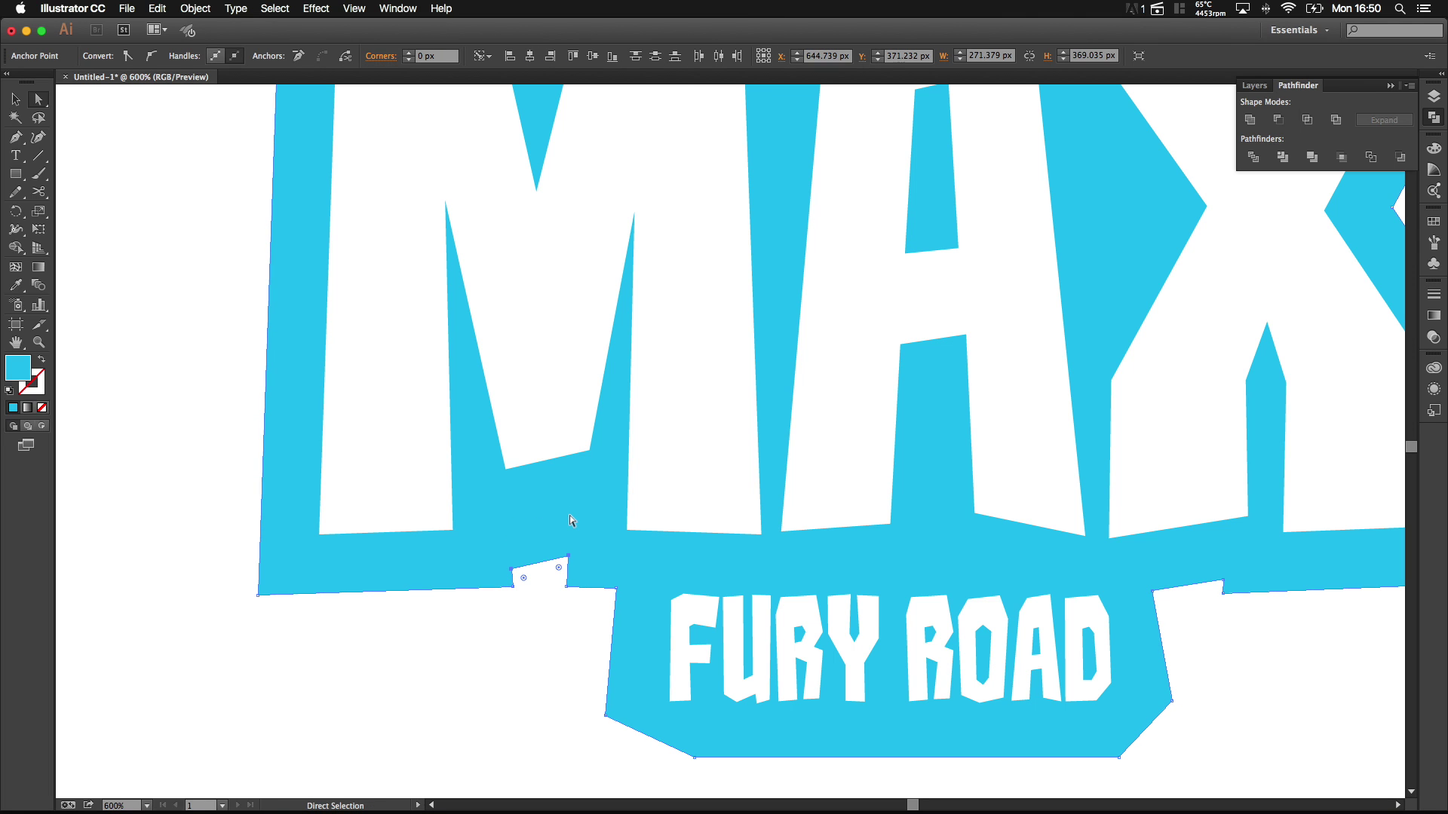
{"action": "left_click", "coordinate": [567, 720]}
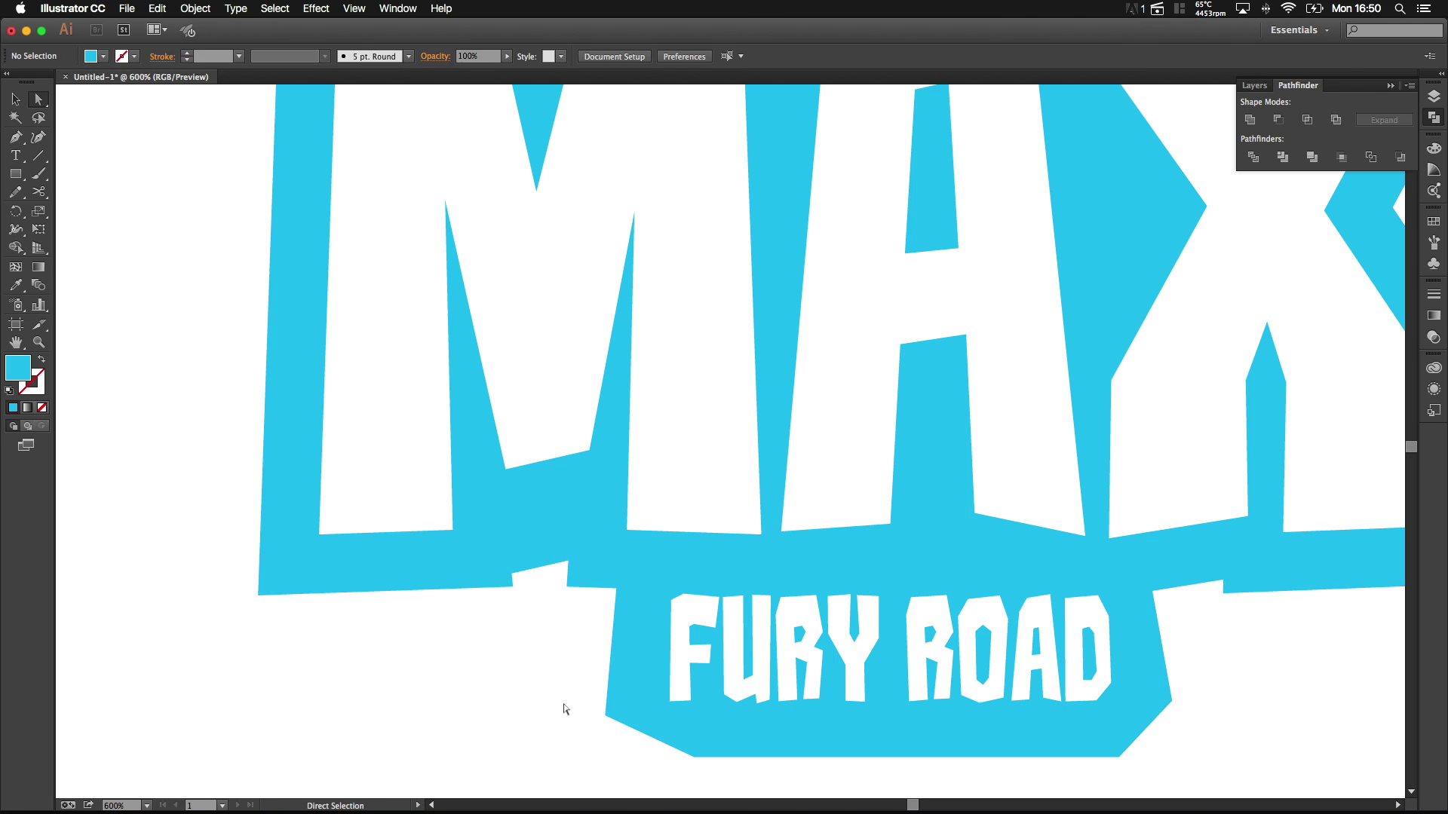
{"action": "scroll", "coordinate": [567, 720], "scroll_direction": "down", "scroll_amount": 10}
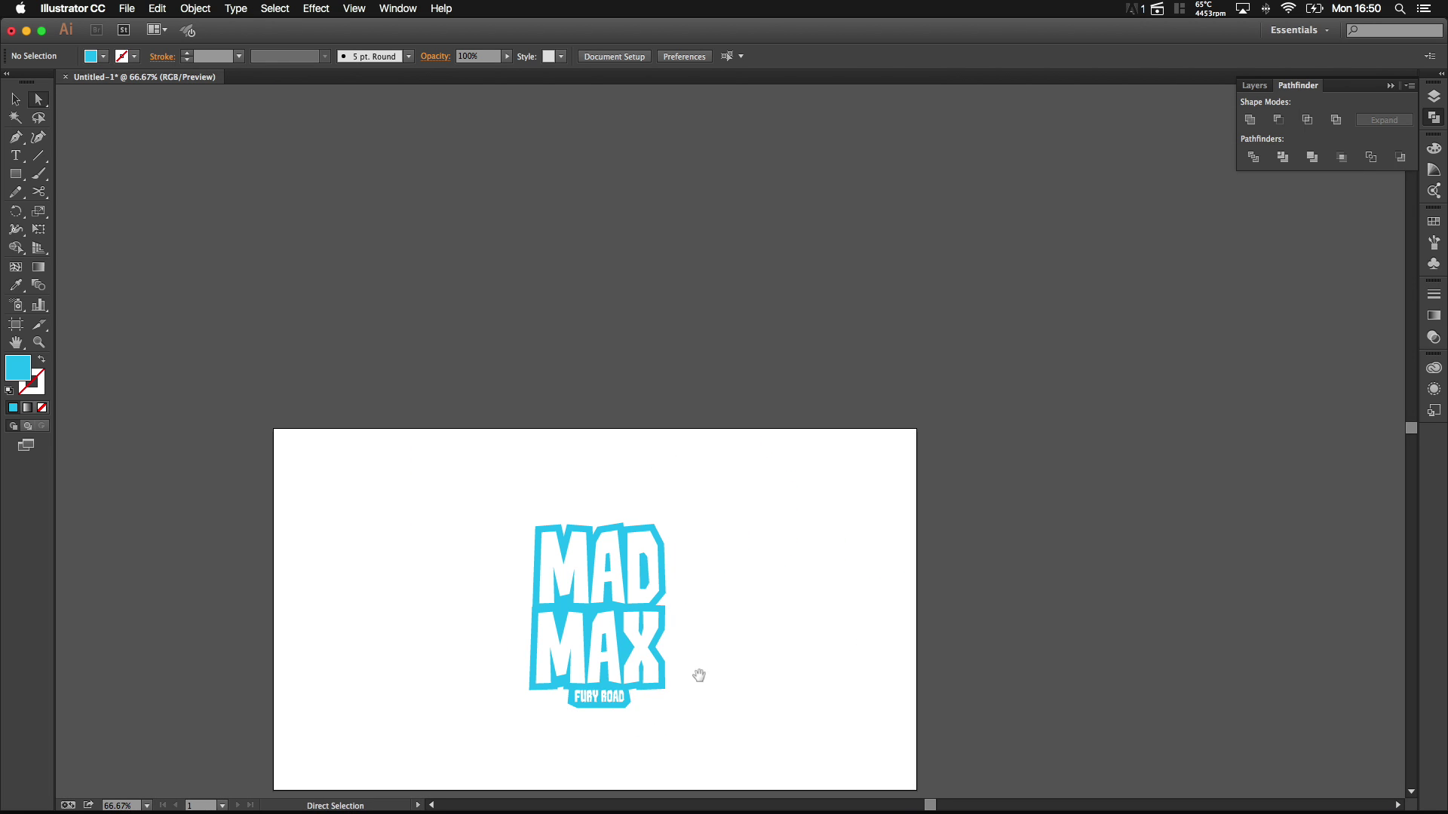
Step: Duplicate the light-blue outline shape in place directly behind the original
{"action": "left_click_drag", "start_coordinate": [699, 675], "coordinate": [718, 571]}
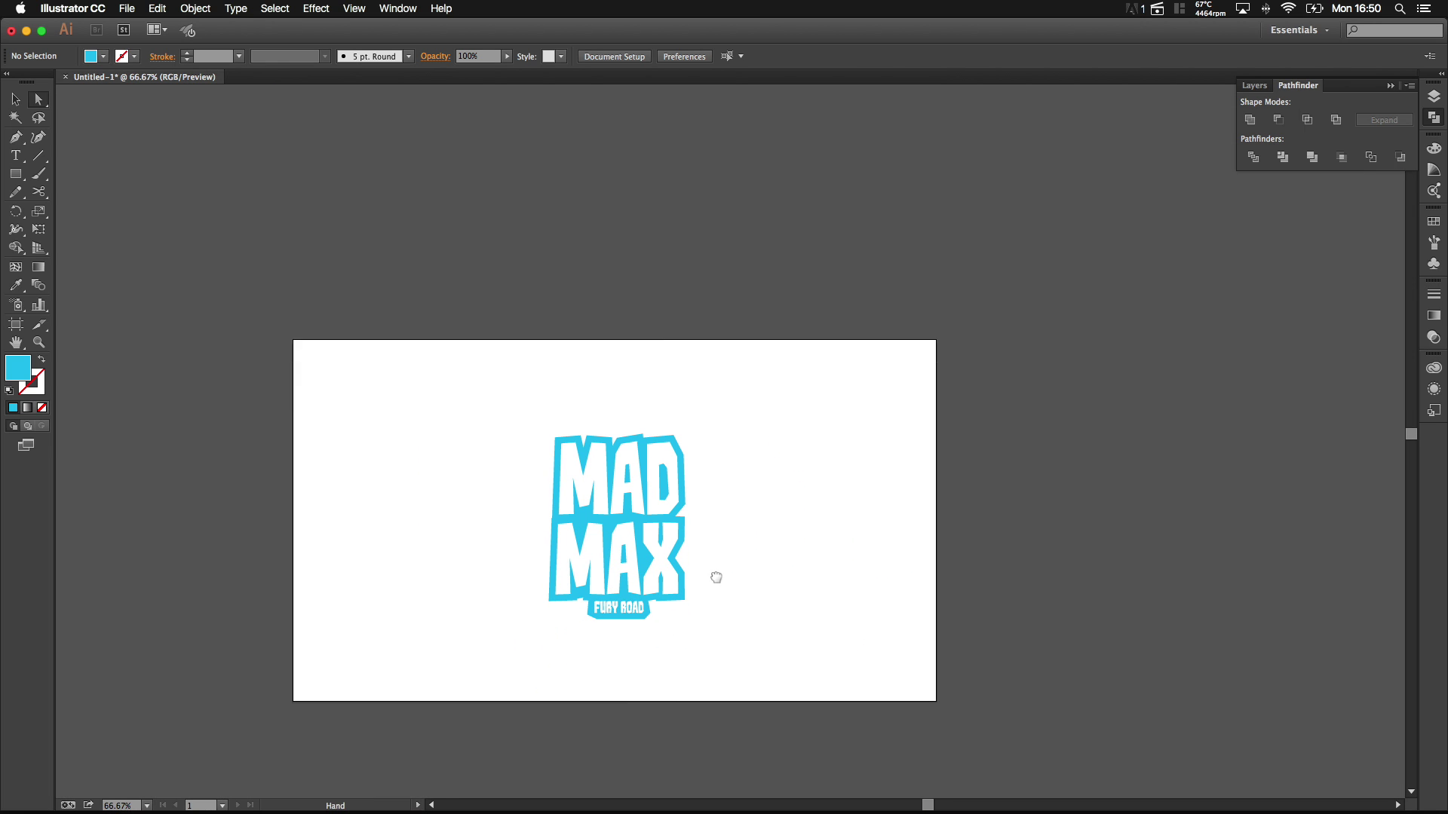
{"action": "left_click", "coordinate": [16, 100]}
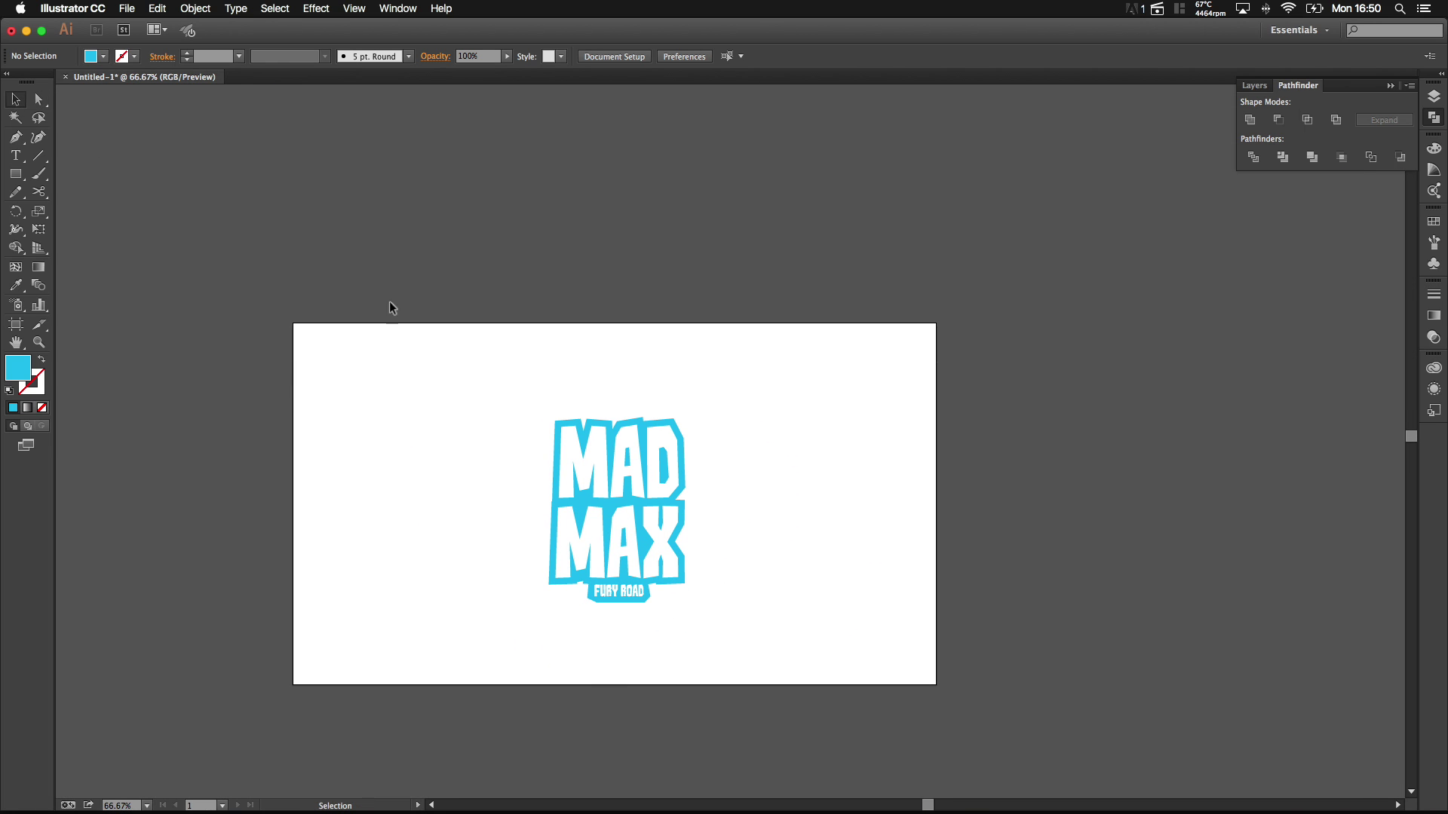
{"action": "scroll", "coordinate": [680, 481], "scroll_direction": "up", "scroll_amount": 4}
{"action": "left_click_drag", "start_coordinate": [698, 498], "coordinate": [795, 405]}
{"action": "scroll", "coordinate": [735, 468], "scroll_direction": "down", "scroll_amount": 1}
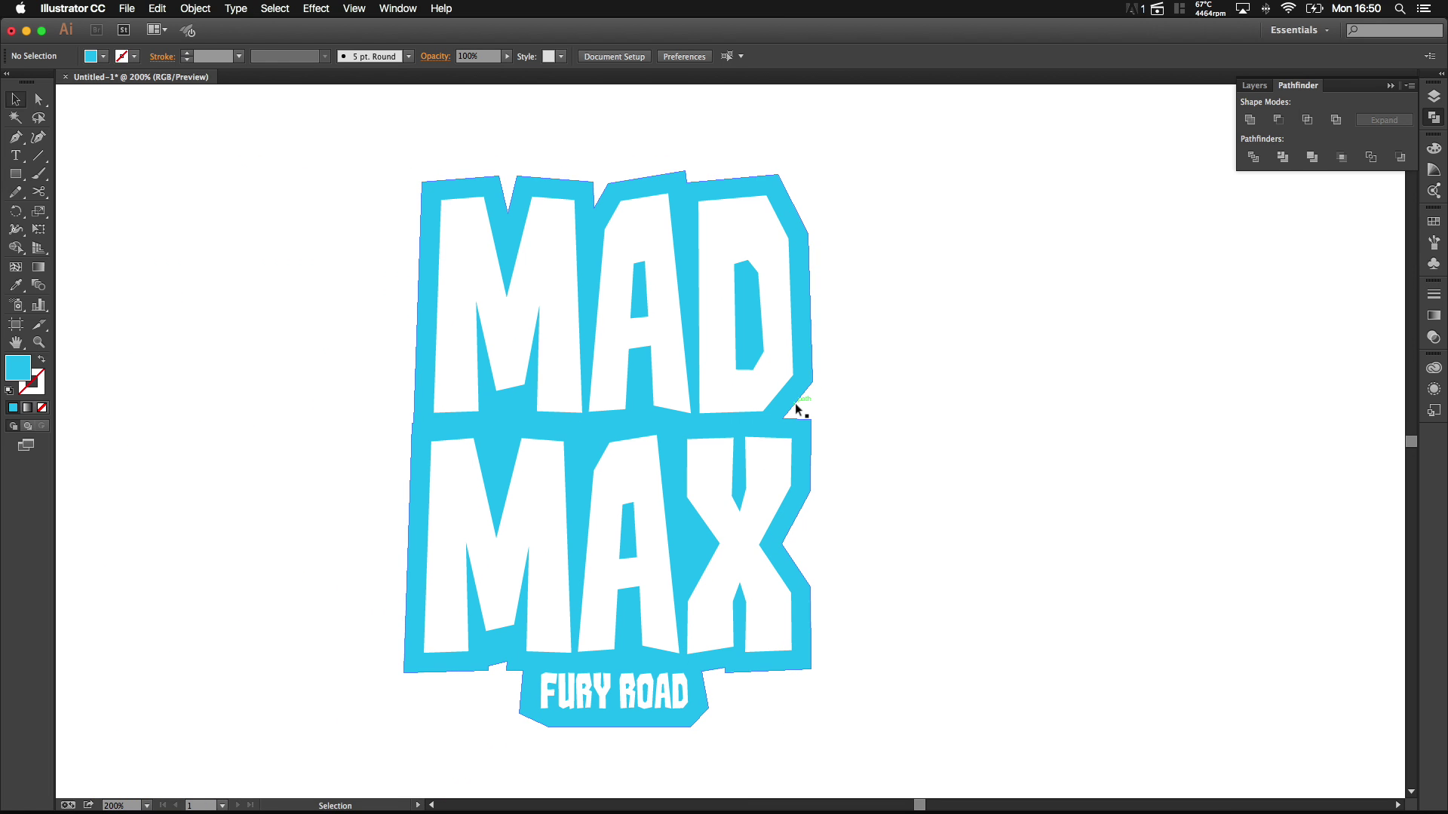
{"action": "left_click", "coordinate": [792, 411]}
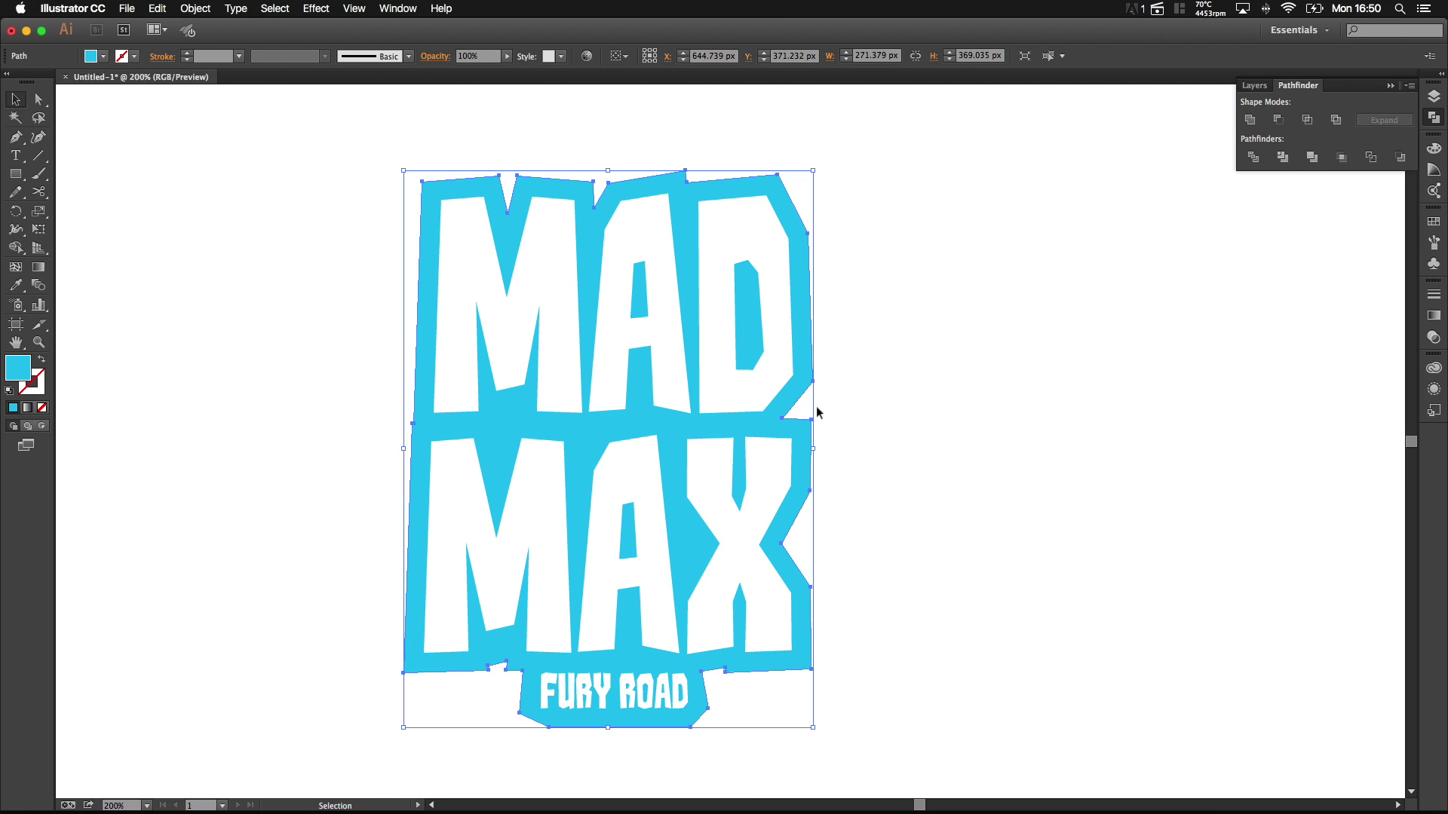
{"action": "key", "text": "a"}
{"action": "key", "text": "v"}
{"action": "key", "text": "super"}
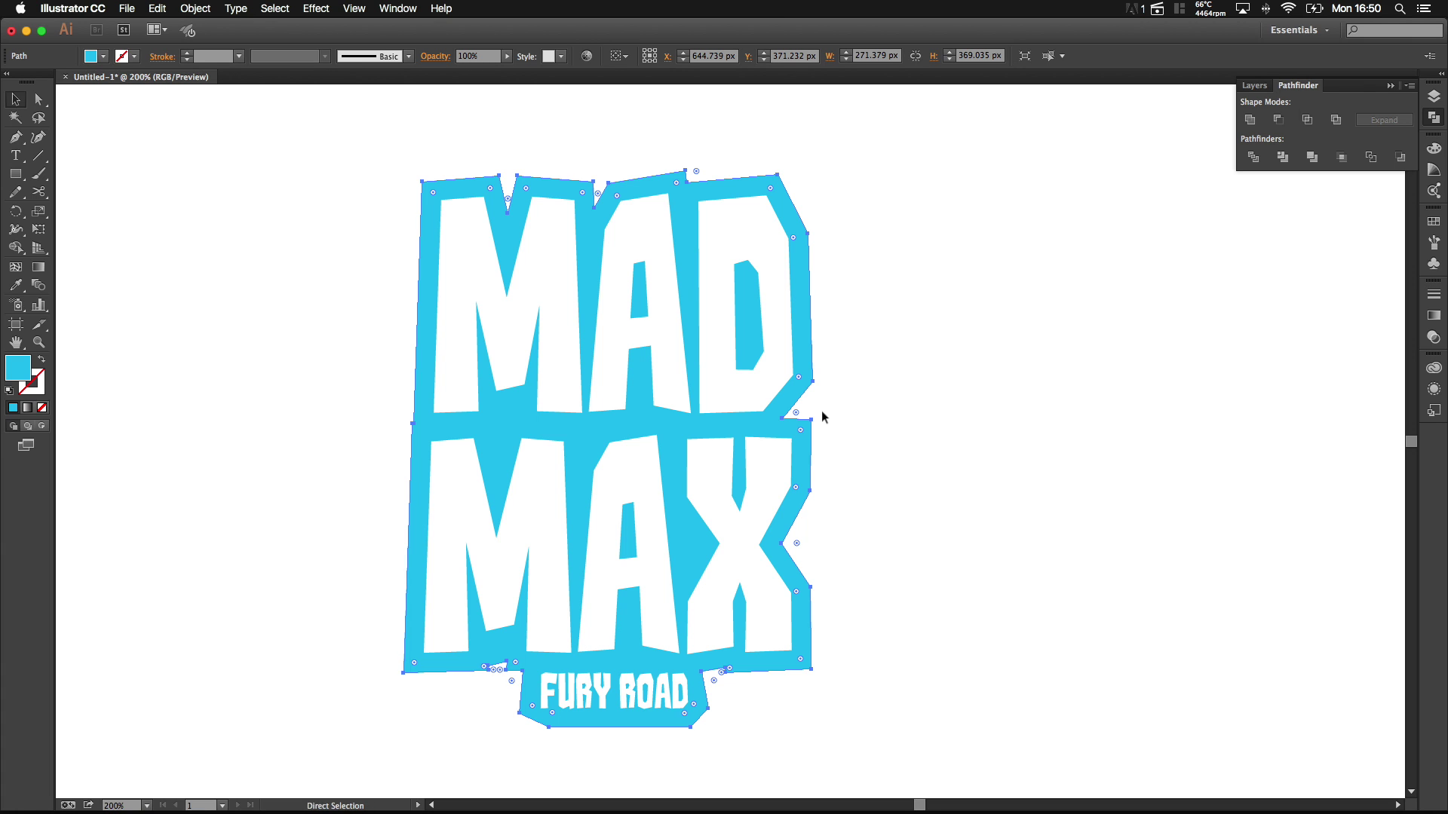
{"action": "left_click", "coordinate": [1017, 461]}
{"action": "scroll", "coordinate": [986, 448], "scroll_direction": "down", "scroll_amount": 1}
{"action": "scroll", "coordinate": [987, 448], "scroll_direction": "up", "scroll_amount": 1}
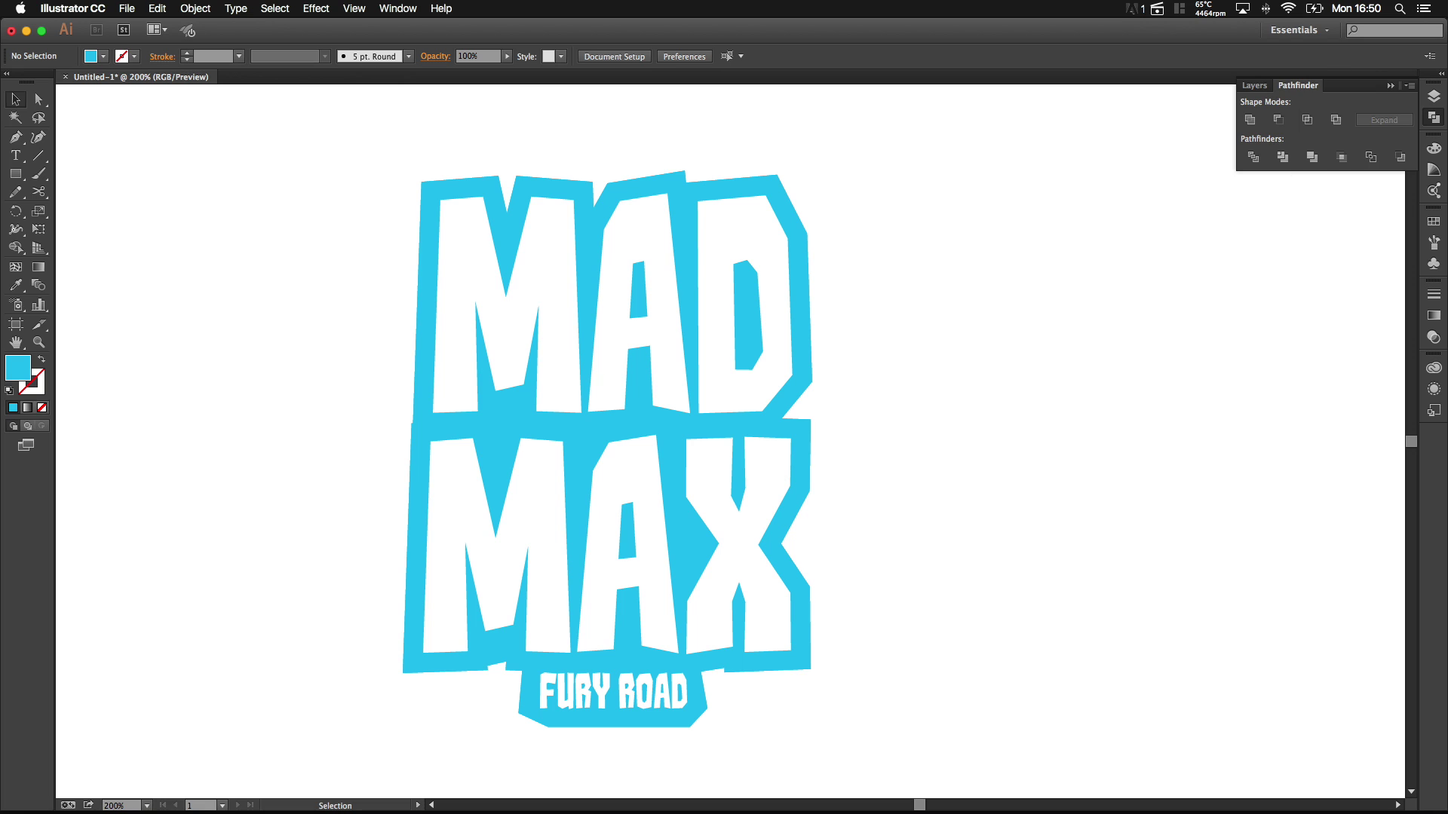
Step: Select the rearmost copy of the outline and scale it down about its centre to about 206 × 281 px
{"action": "left_click", "coordinate": [1253, 85]}
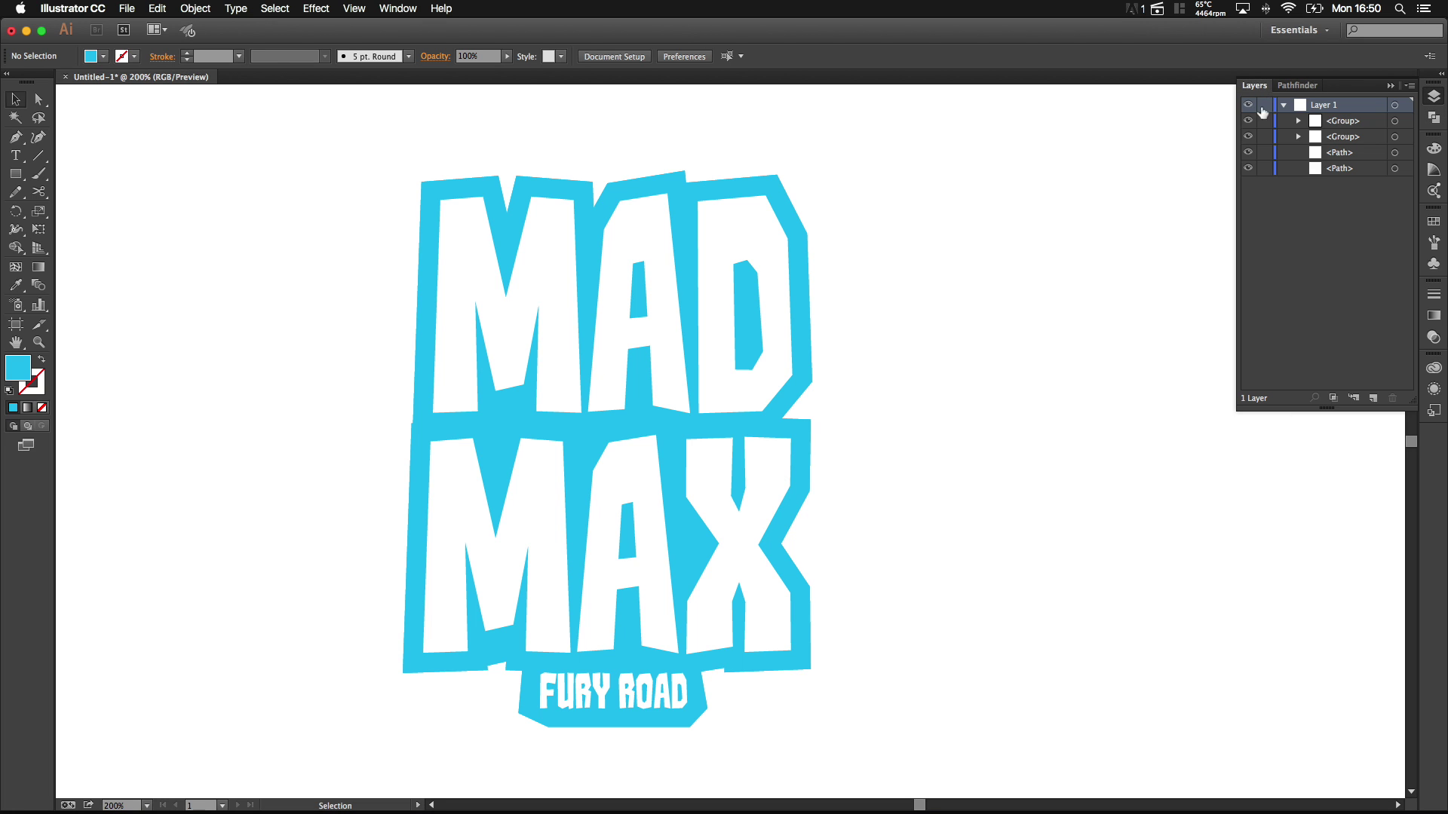
{"action": "left_click", "coordinate": [1395, 169]}
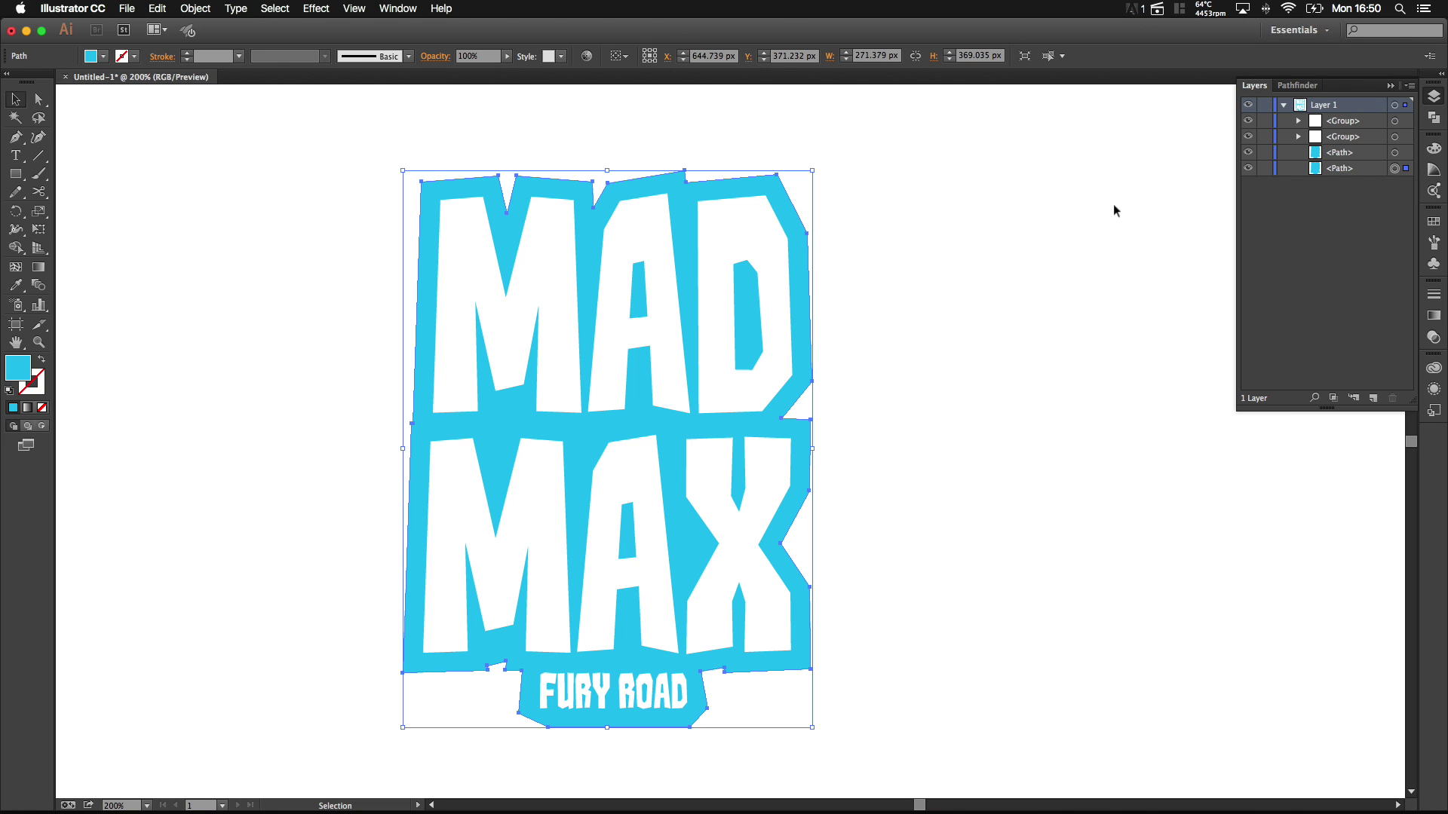
{"action": "scroll", "coordinate": [841, 190], "scroll_direction": "up", "scroll_amount": 2}
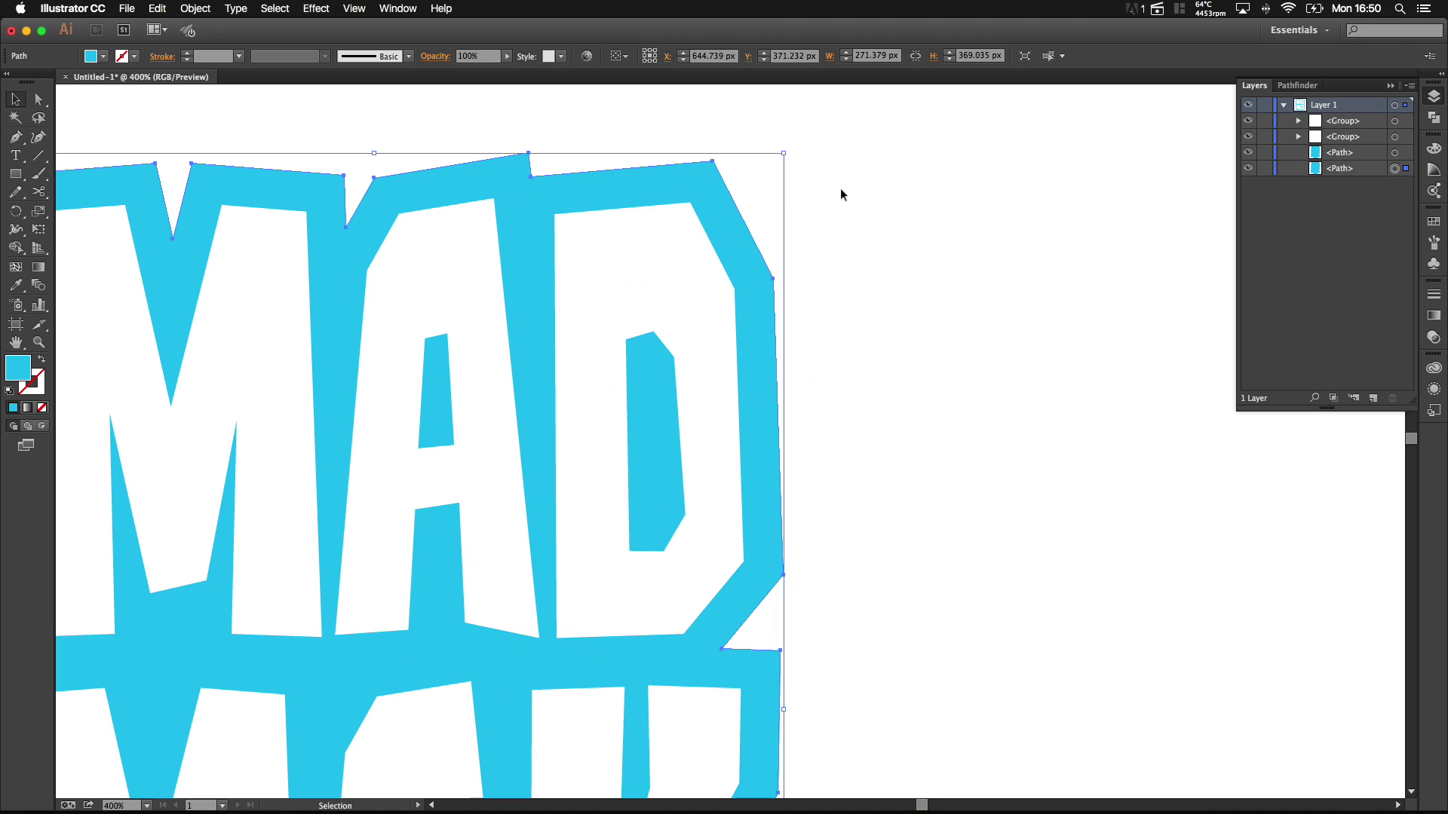
{"action": "scroll", "coordinate": [797, 178], "scroll_direction": "down", "scroll_amount": 4}
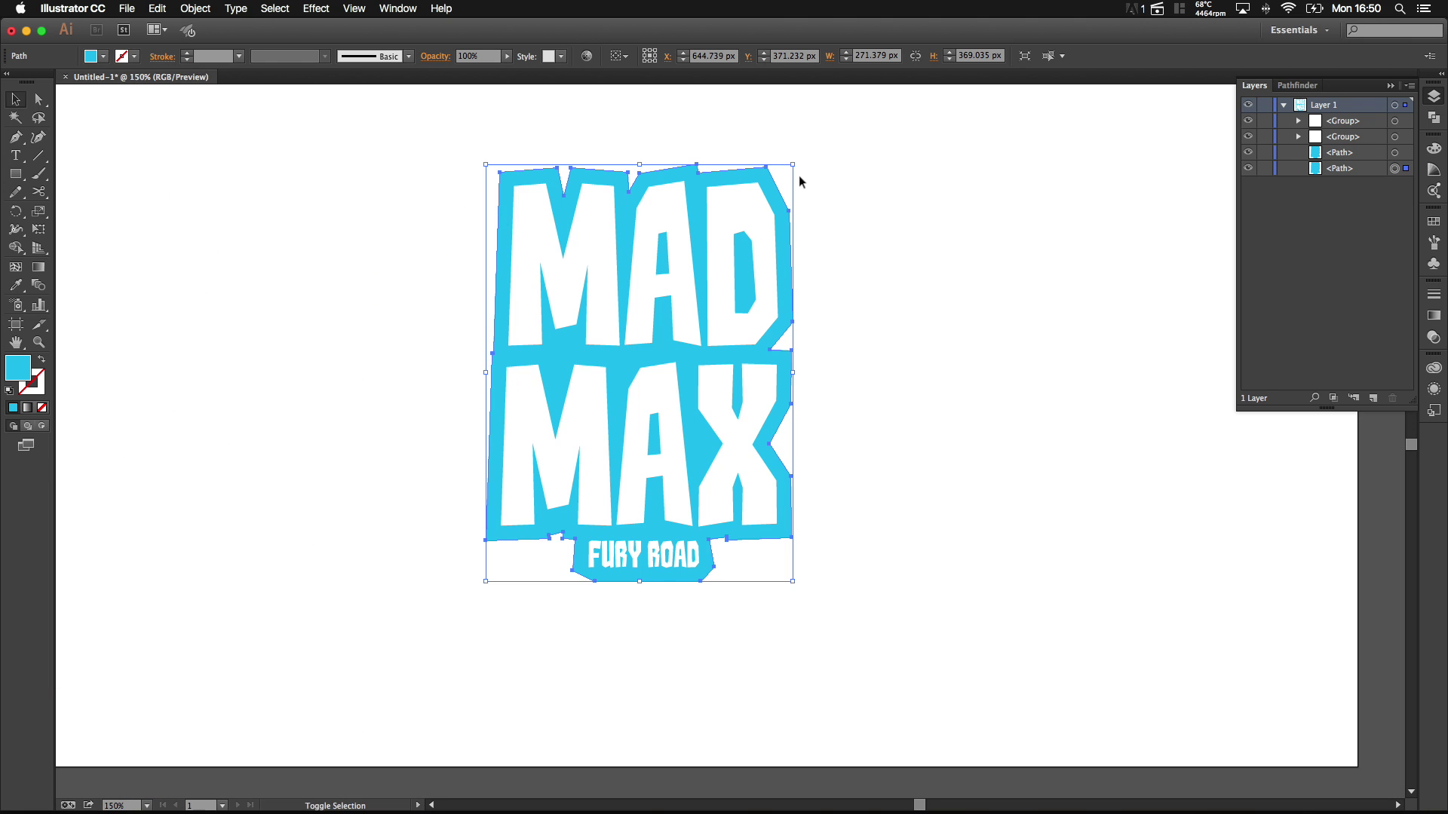
{"action": "left_click_drag", "start_coordinate": [795, 169], "coordinate": [769, 195]}
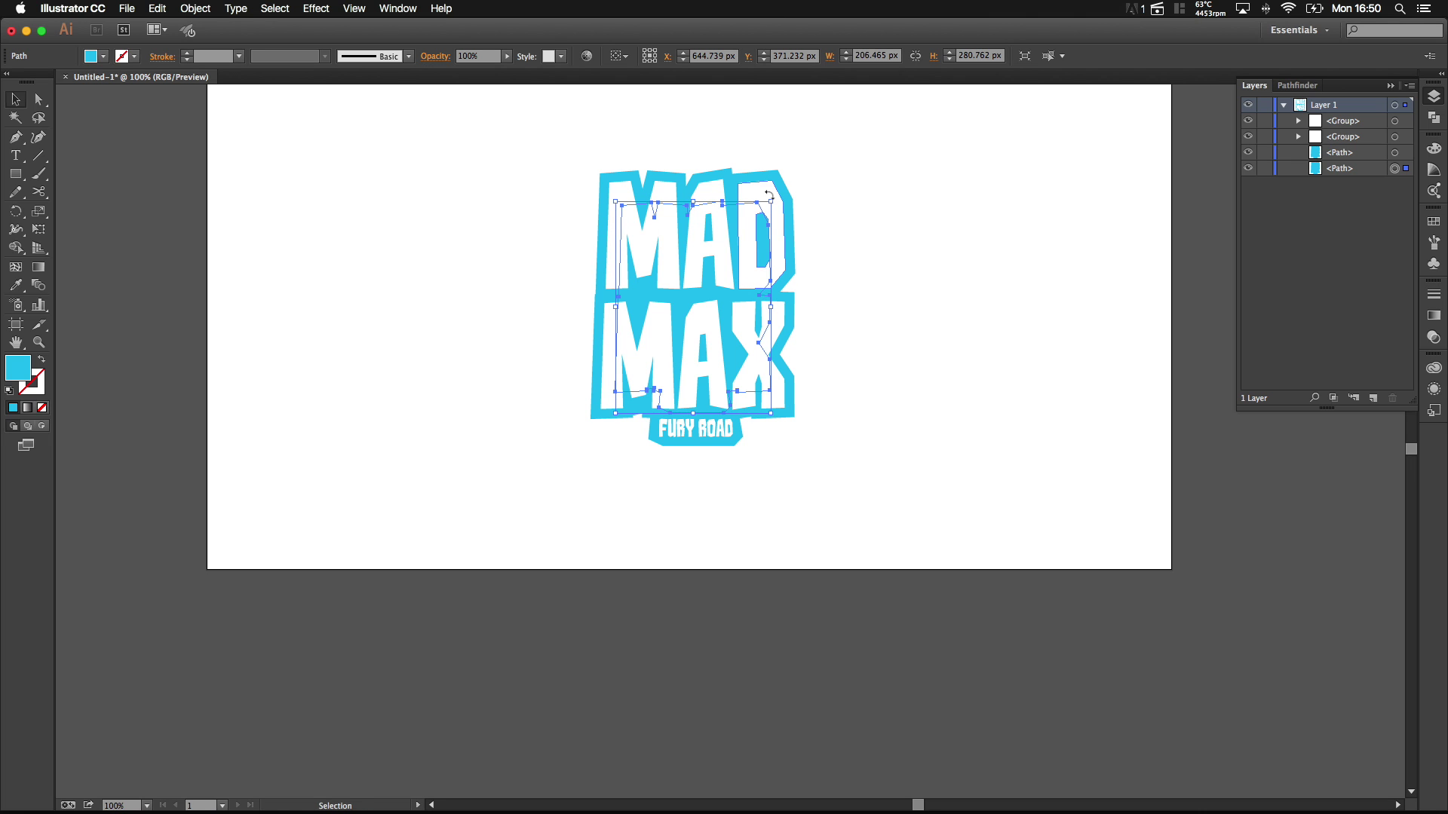
Step: Move the scaled-down rear copy down 60 px, to a Y position of 431.232 px
{"action": "key", "text": "shift+Down"}
{"action": "key", "text": "shift+Down"}
{"action": "key", "text": "shift+Down"}
{"action": "key", "text": "shift+Down"}
{"action": "key", "text": "shift+Down"}
{"action": "key", "text": "shift+Down"}
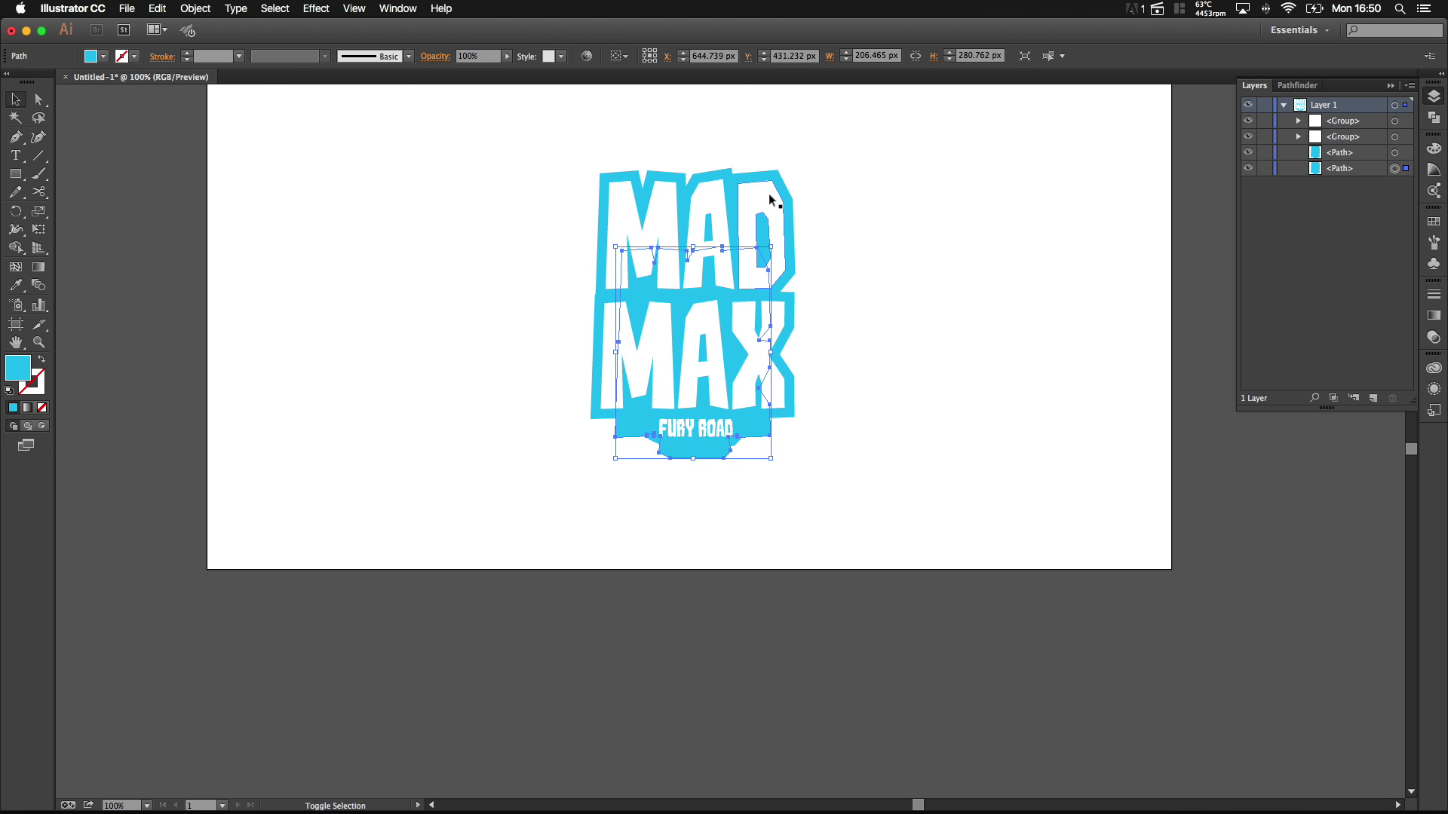
Step: Recolour the fill of the scaled-down rear copy to the darker blue 2196ed
{"action": "double_click", "coordinate": [19, 371]}
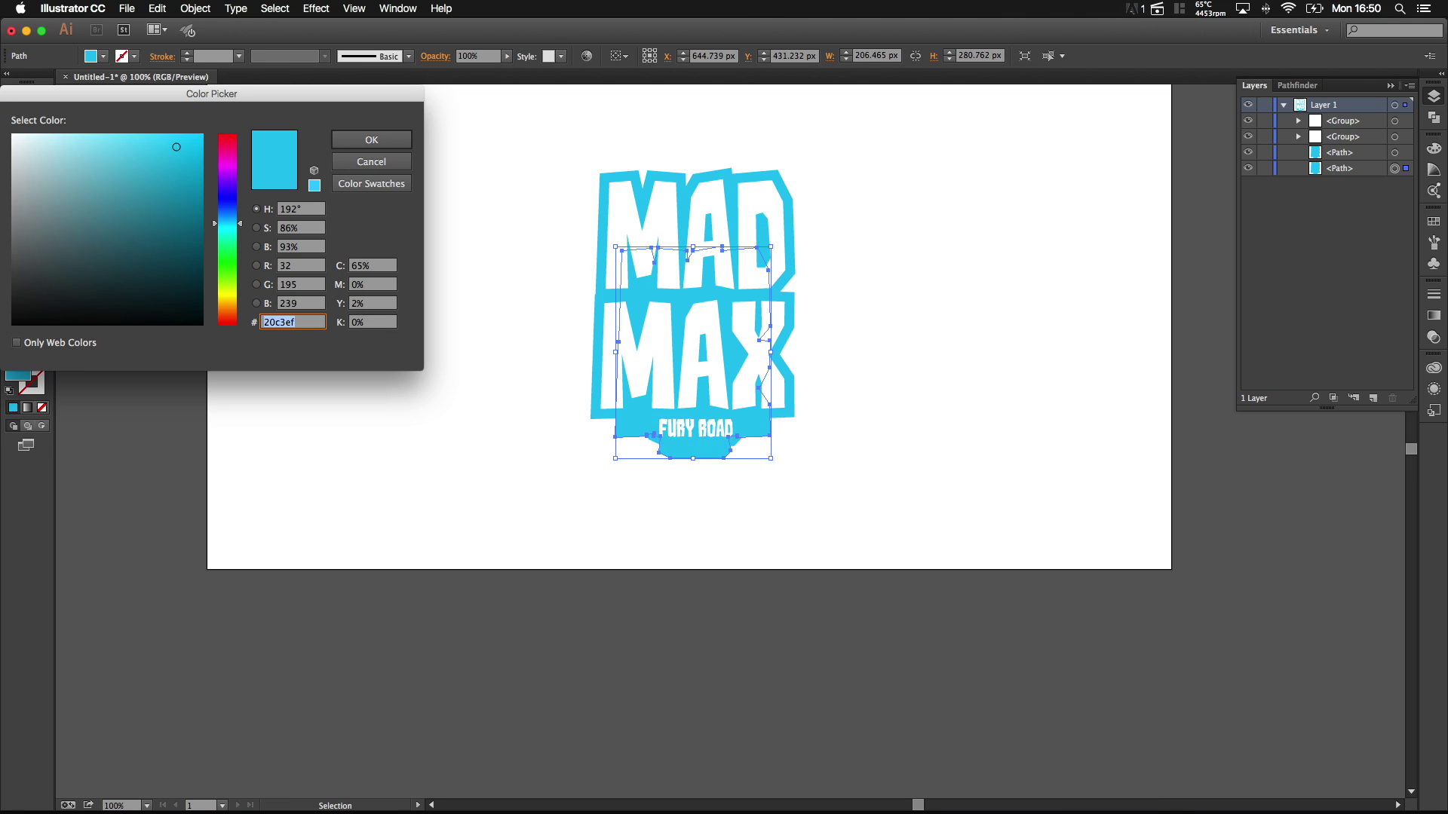
{"action": "left_click_drag", "start_coordinate": [226, 221], "coordinate": [230, 216]}
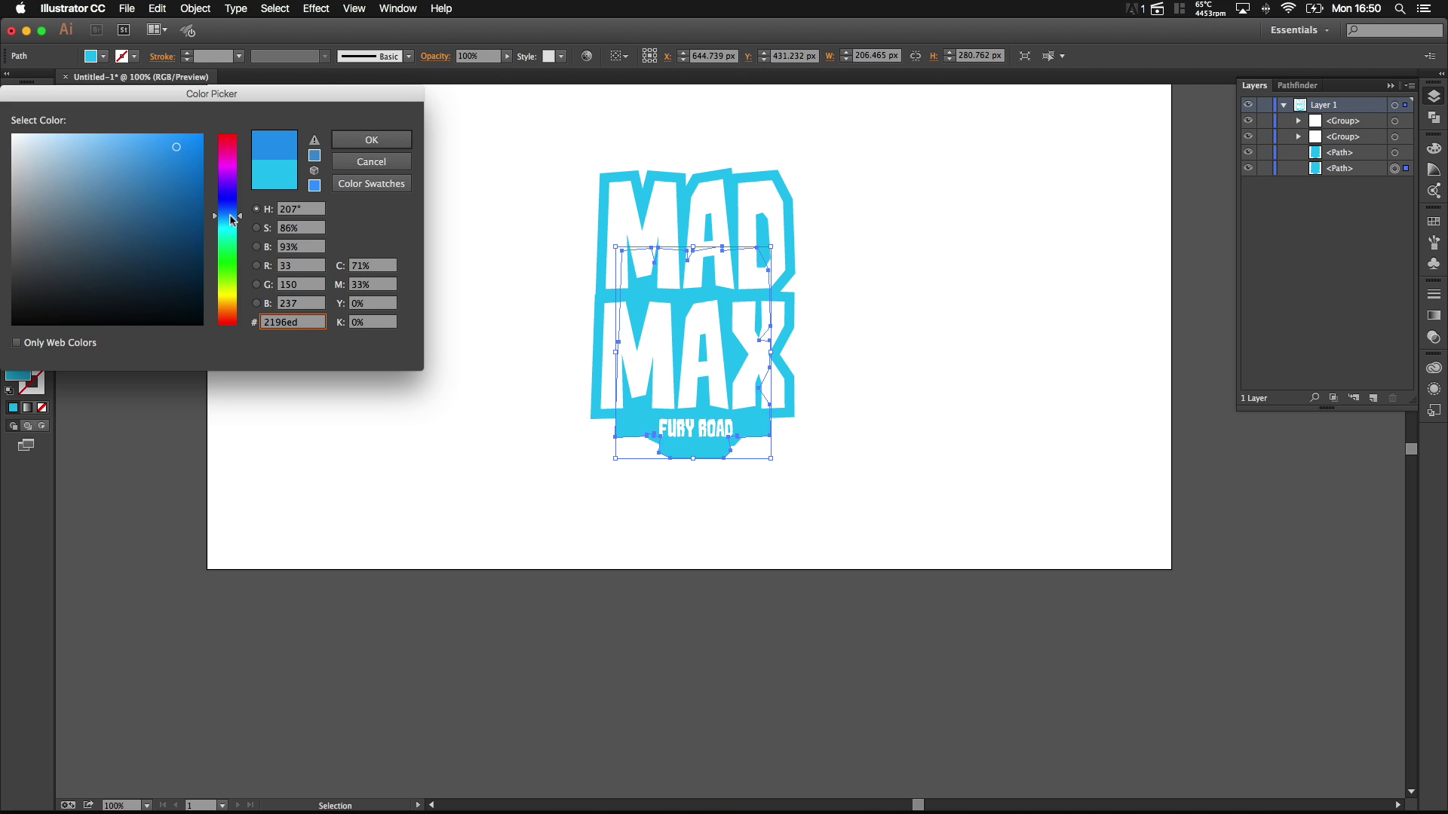
{"action": "left_click", "coordinate": [371, 139]}
{"action": "left_click", "coordinate": [455, 314]}
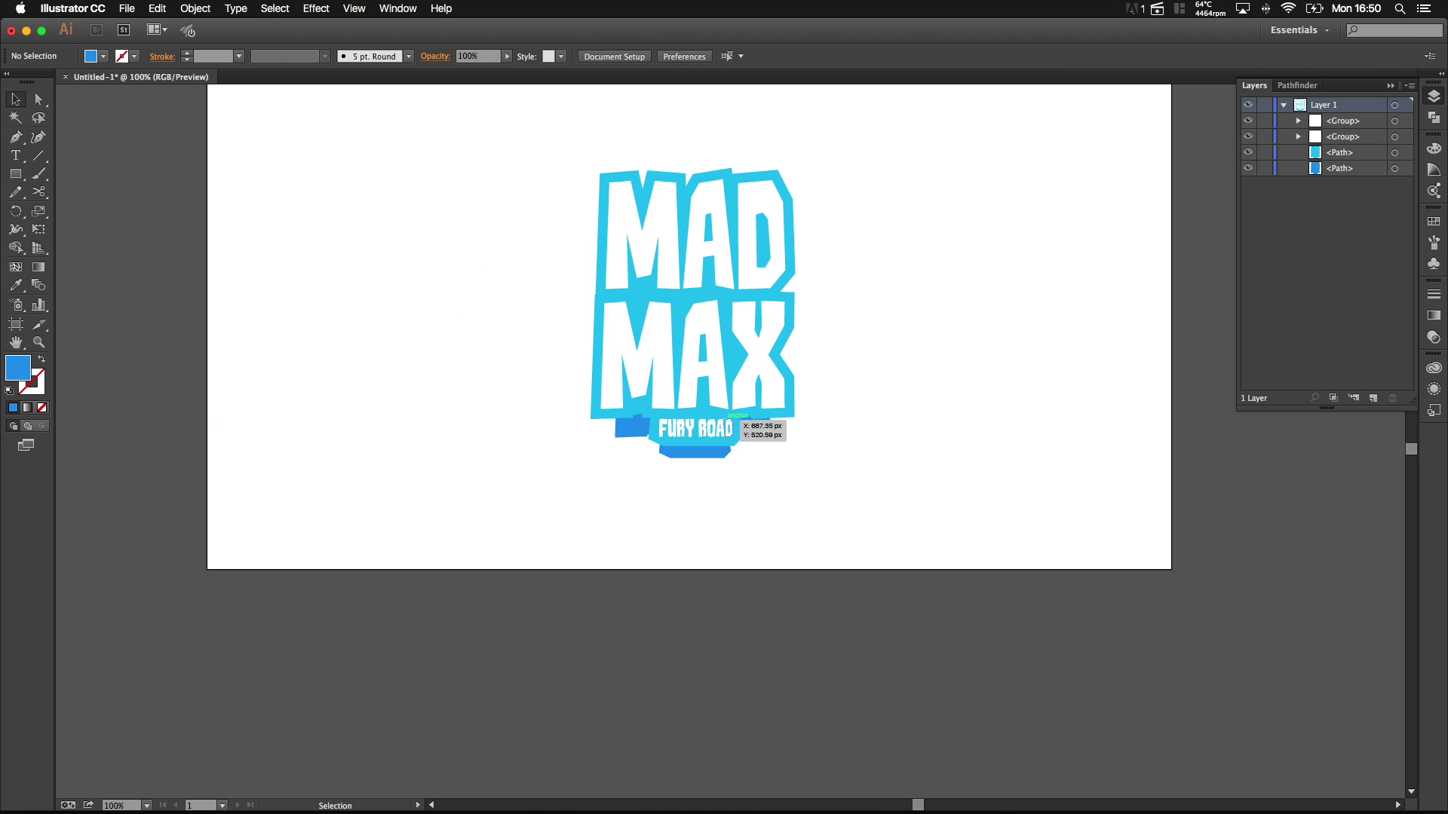
Step: Nudge the darker-blue rear copy down 7 px, to a Y position of 438.232 px
{"action": "left_click", "coordinate": [760, 426]}
{"action": "key", "text": "Up"}
{"action": "key", "text": "Up"}
{"action": "key", "text": "Up"}
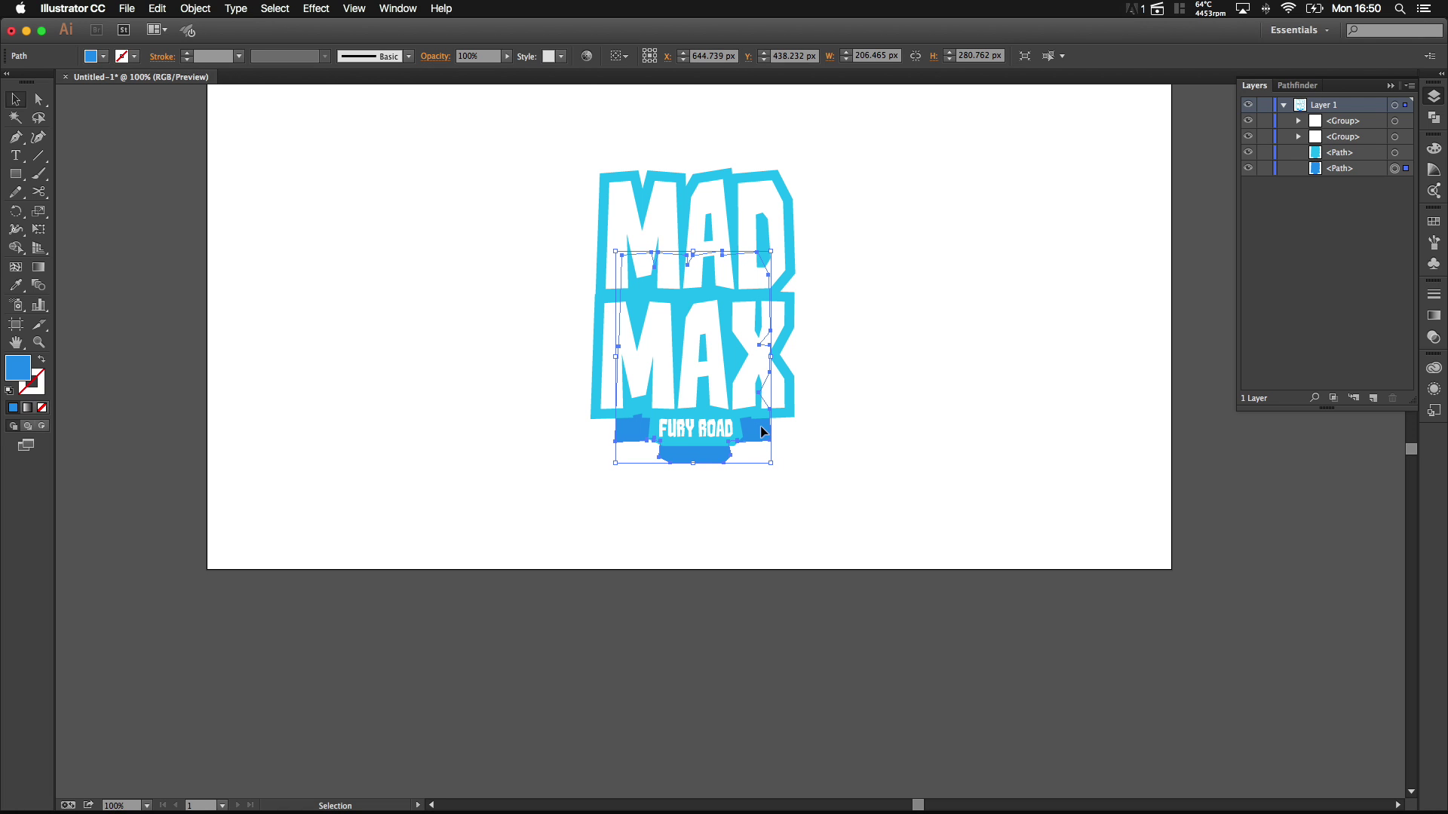
{"action": "left_click", "coordinate": [451, 456]}
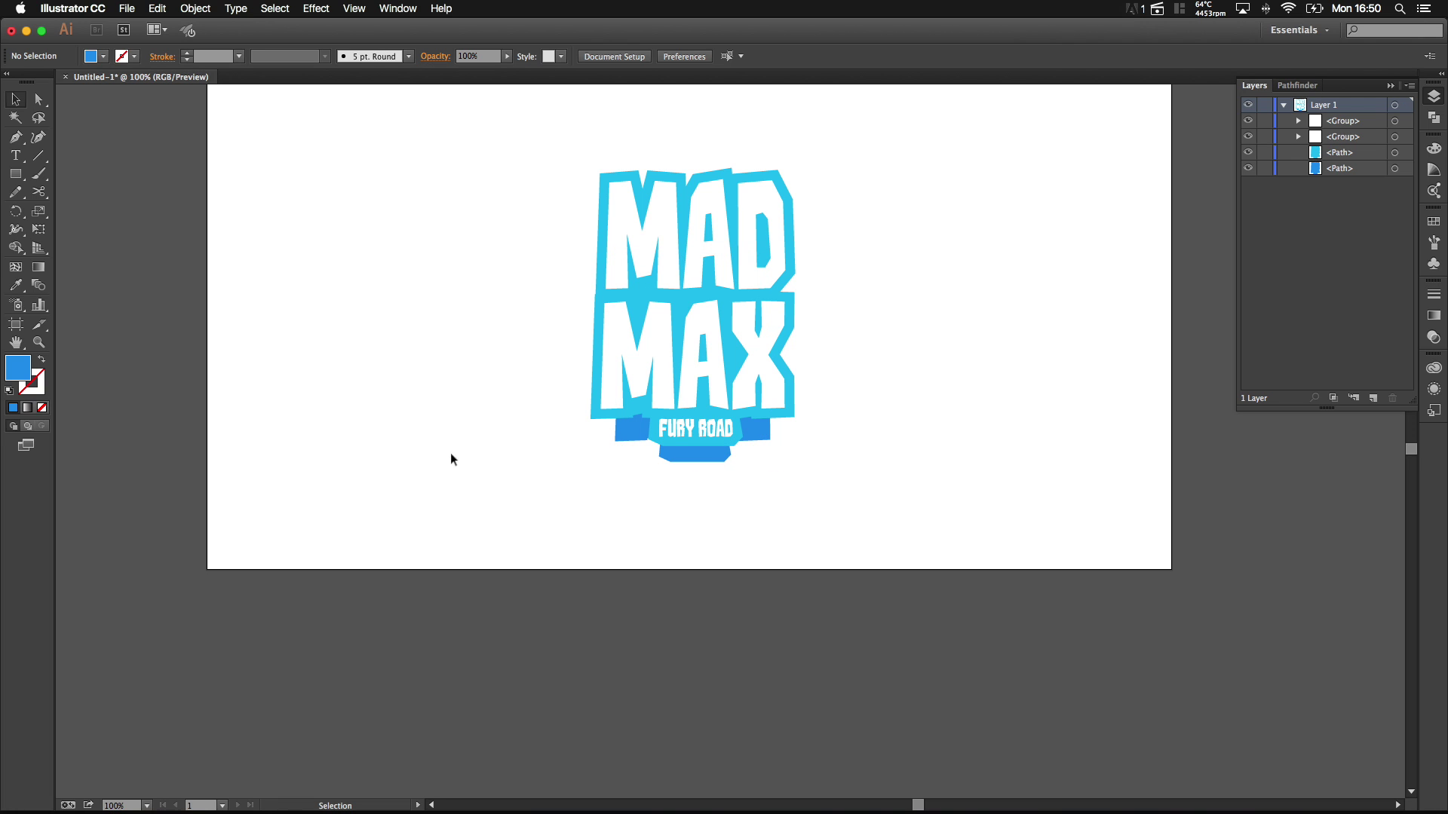
Step: Draw a closed darker-blue Pen shape joining the outline's lower-left corner beneath MAX to the rear copy's matching corner
{"action": "left_click", "coordinate": [22, 135]}
{"action": "scroll", "coordinate": [596, 392], "scroll_direction": "up", "scroll_amount": 4}
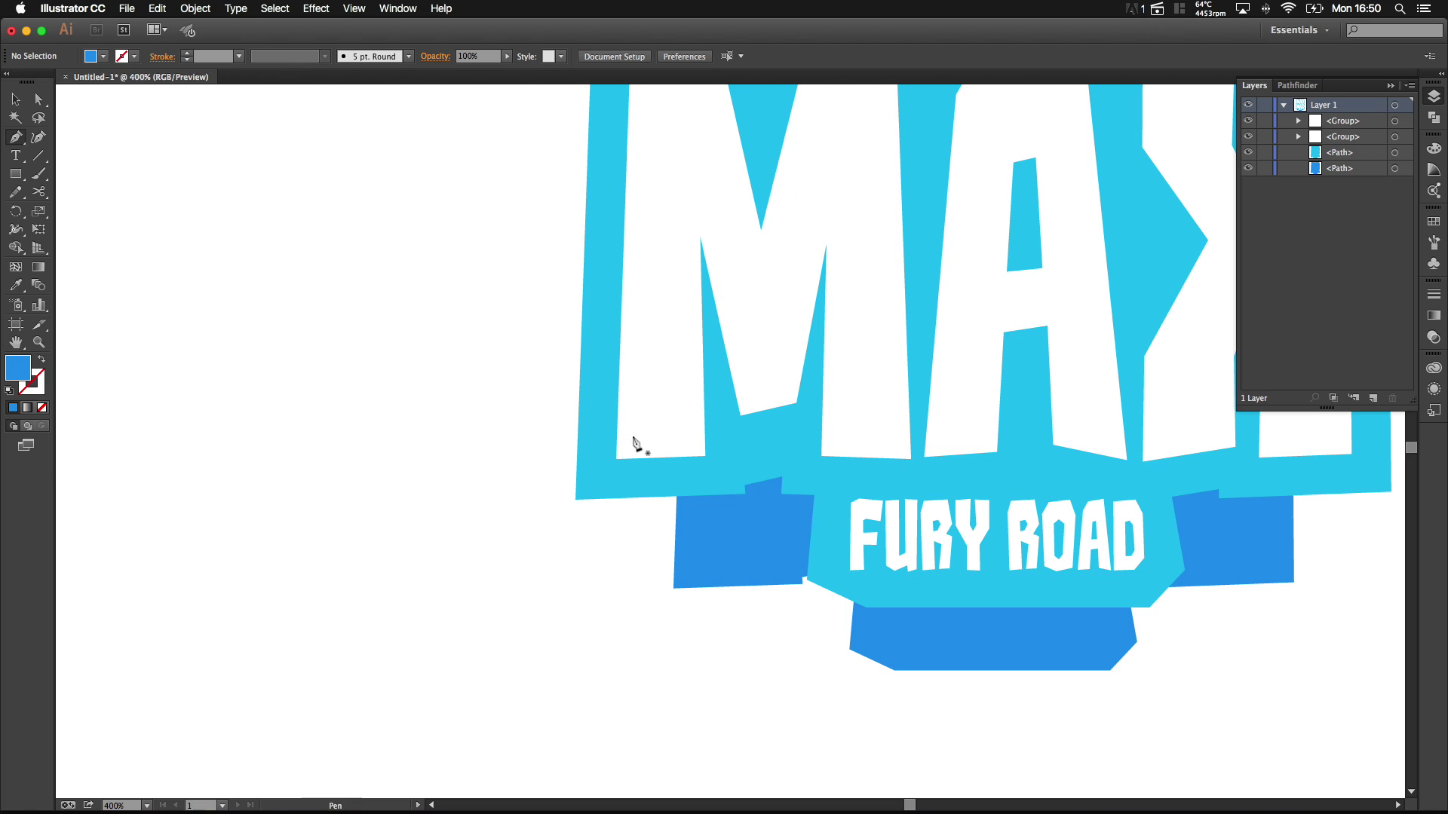
{"action": "key", "text": "space"}
{"action": "left_click_drag", "start_coordinate": [748, 517], "coordinate": [679, 408]}
{"action": "left_click", "coordinate": [511, 388]}
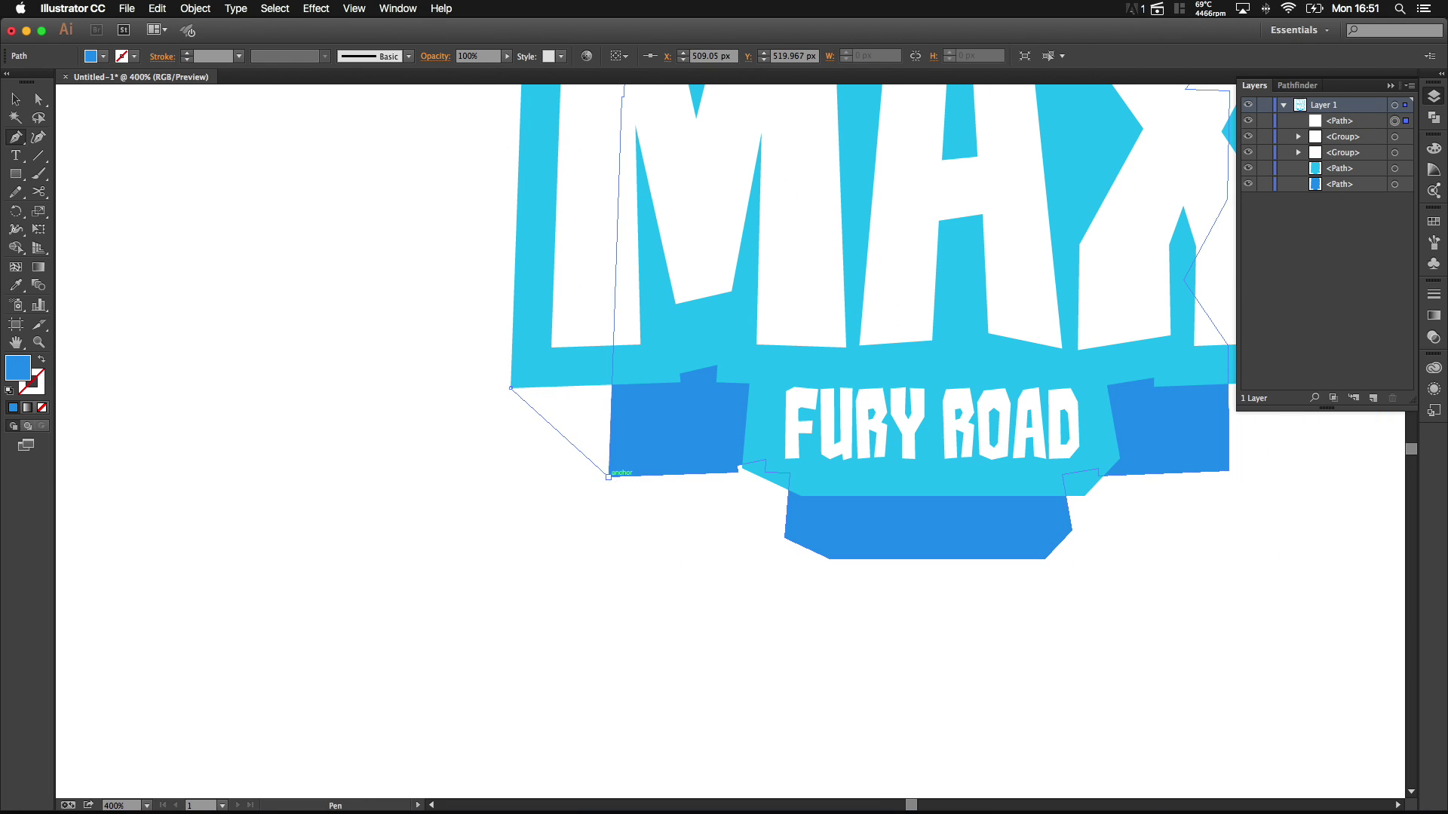
{"action": "left_click", "coordinate": [609, 477]}
{"action": "left_click", "coordinate": [647, 379]}
{"action": "left_click", "coordinate": [621, 375]}
{"action": "left_click", "coordinate": [608, 376]}
{"action": "left_click", "coordinate": [510, 388]}
{"action": "left_click", "coordinate": [511, 387]}
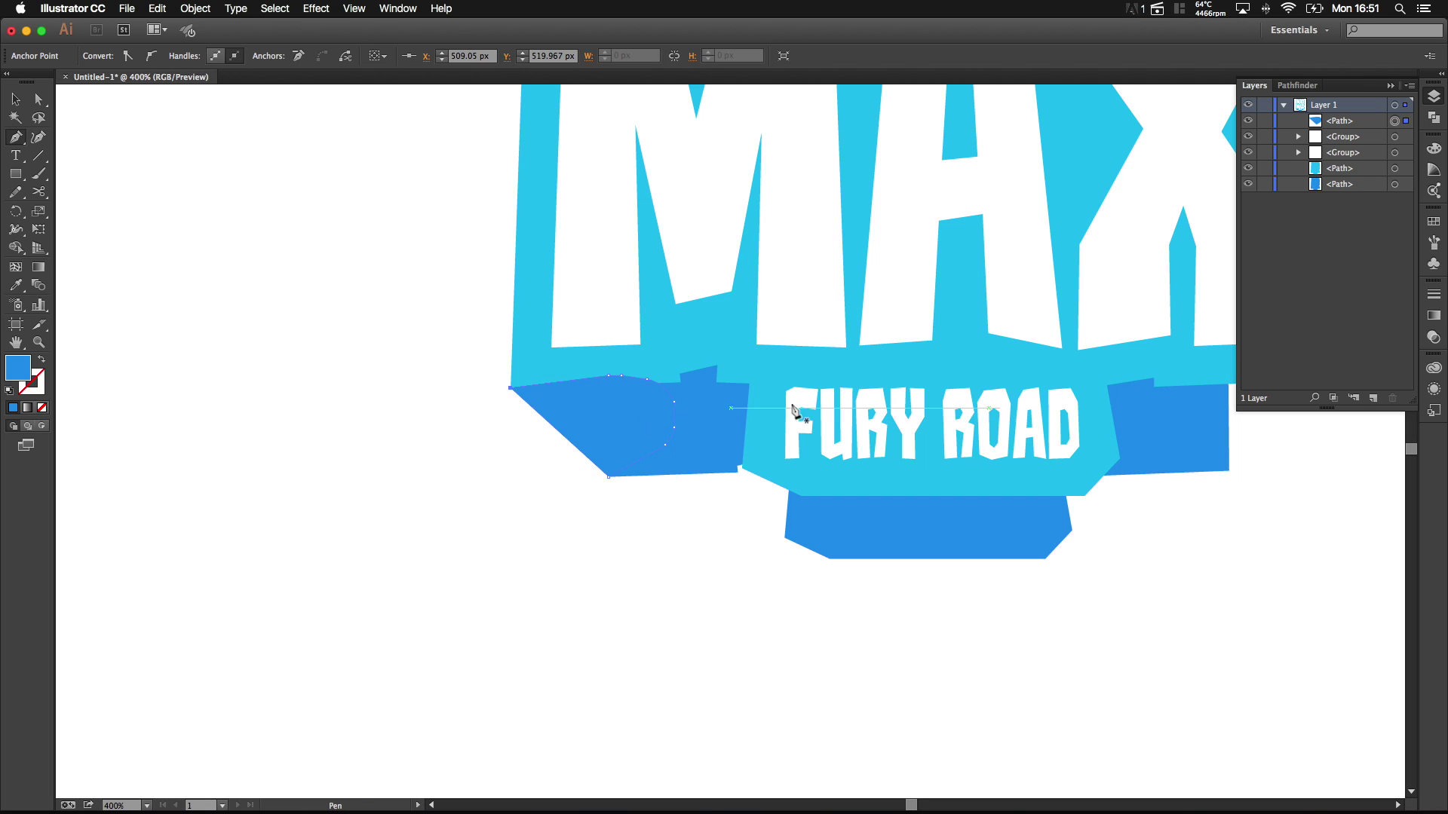
Step: Send the new lower-left connecting shape to the back of the artwork and deselect it
{"action": "scroll", "coordinate": [573, 414], "scroll_direction": "right", "scroll_amount": 5}
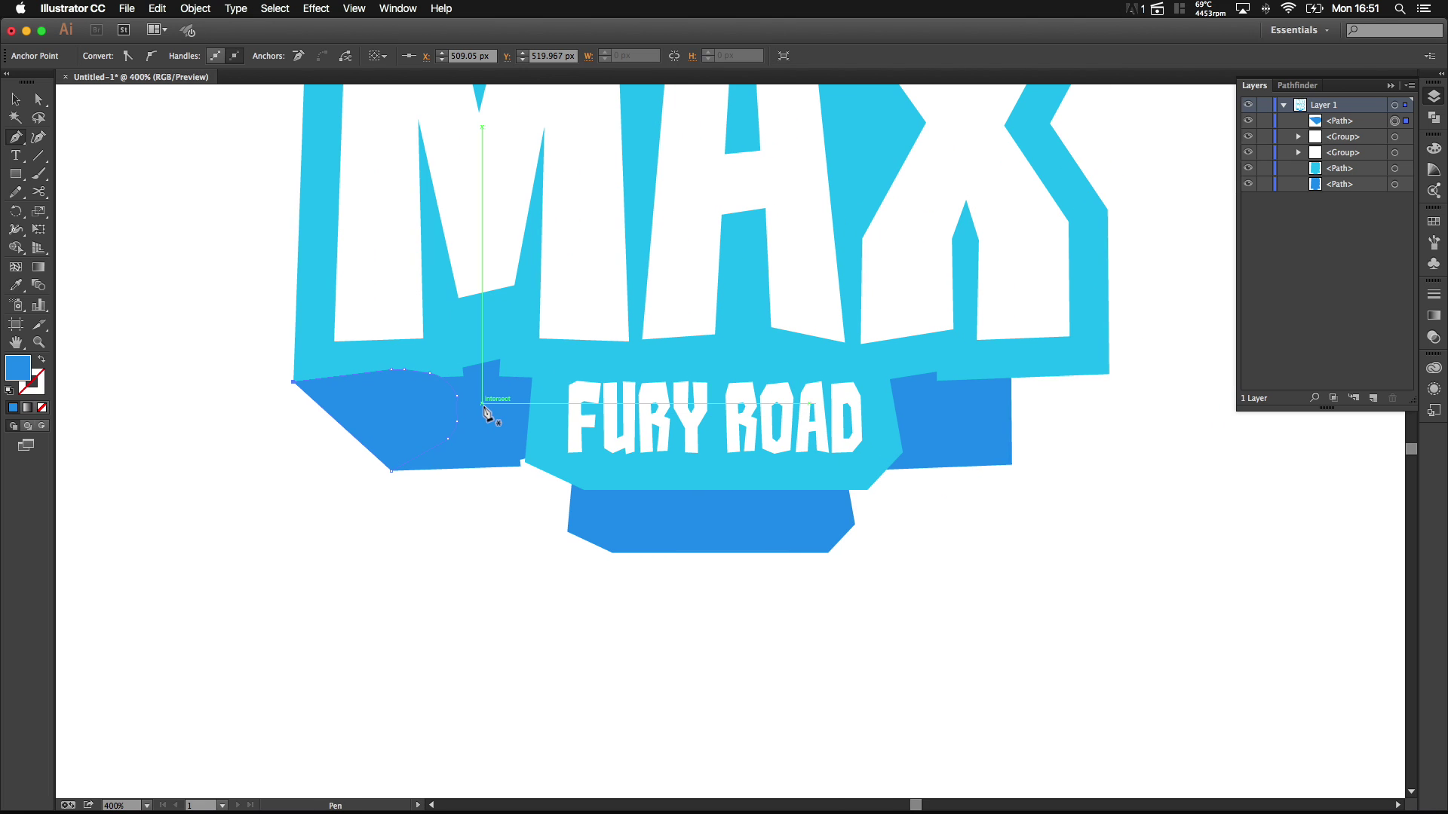
{"action": "key", "text": "super"}
{"action": "key", "text": "super+shift+bracketleft"}
{"action": "left_click", "coordinate": [523, 522], "text": "super"}
{"action": "left_click_drag", "start_coordinate": [579, 521], "coordinate": [468, 436]}
{"action": "left_click", "coordinate": [468, 436], "text": "super"}
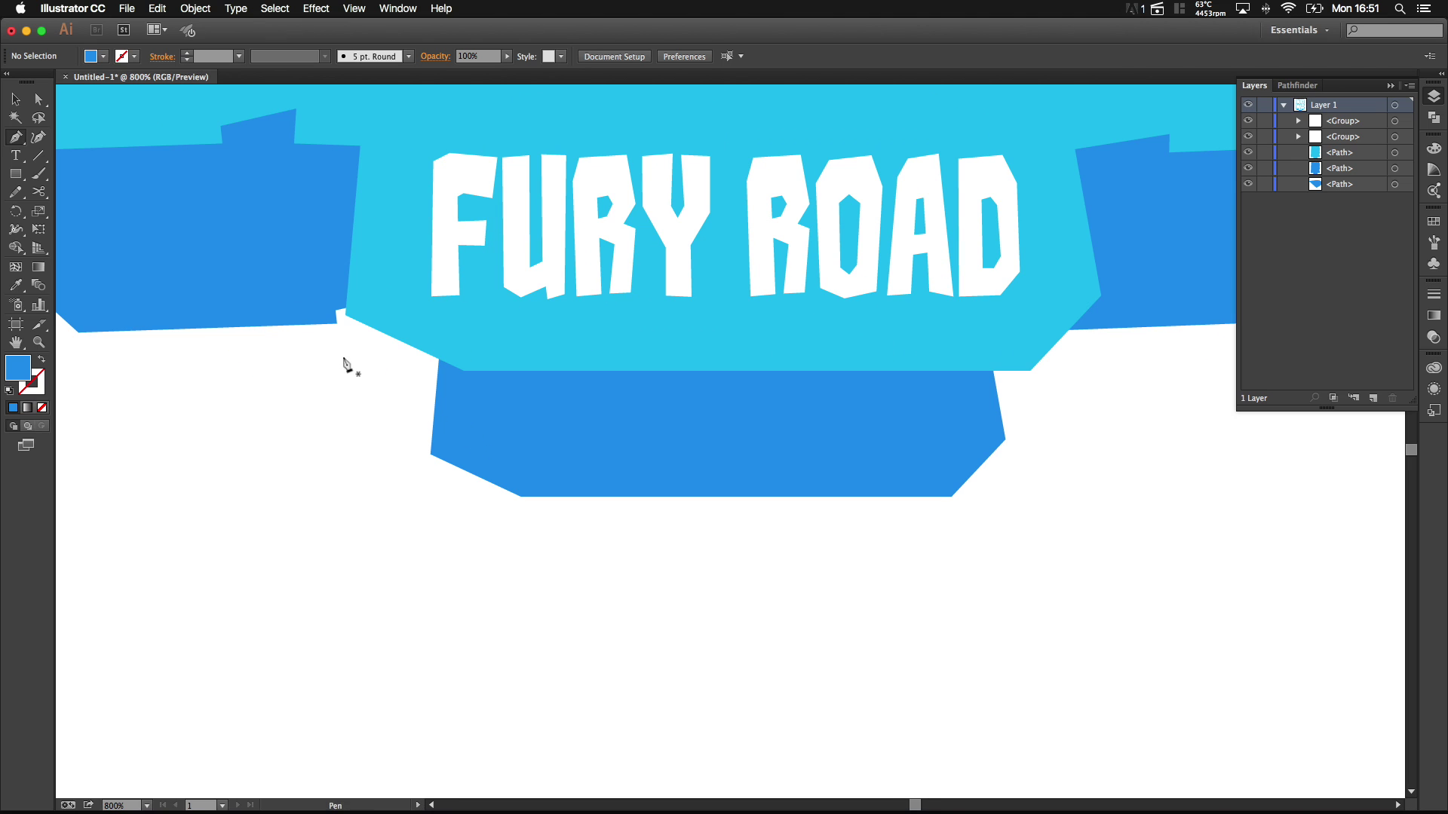
Step: Draw a closed Pen shape linking the FURY ROAD backing's lower-left edge to the rear copy's matching corner, and send it to the back
{"action": "left_click", "coordinate": [345, 315]}
{"action": "left_click", "coordinate": [430, 454]}
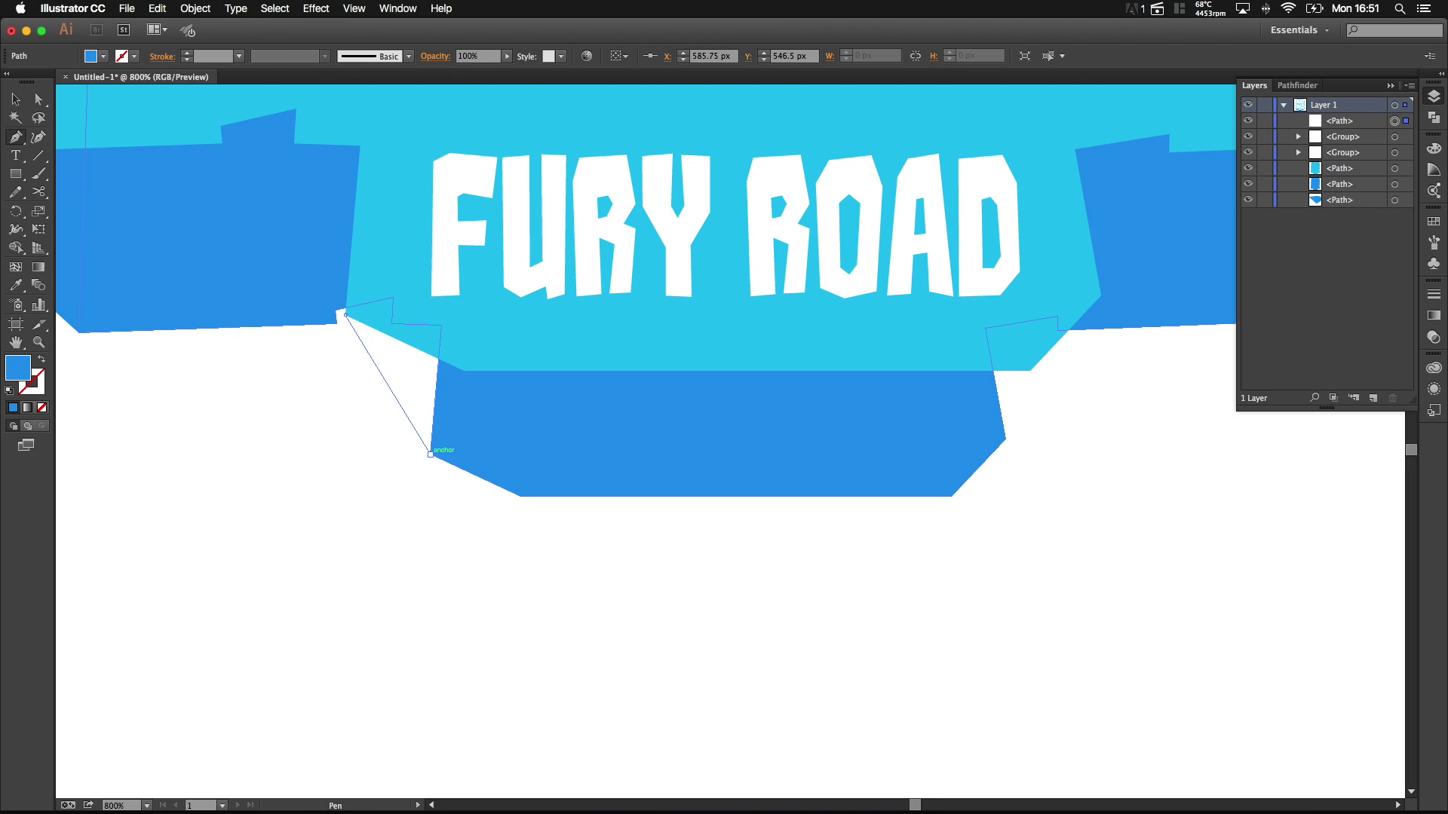
{"action": "left_click", "coordinate": [552, 452]}
{"action": "left_click_drag", "start_coordinate": [545, 383], "coordinate": [518, 359]}
{"action": "left_click_drag", "start_coordinate": [474, 346], "coordinate": [463, 343]}
{"action": "left_click", "coordinate": [345, 316]}
{"action": "key", "text": "super+shift+bracketleft"}
Step: Draw a closed Pen shape linking the FURY ROAD backing's lower-right edge to the rear copy's matching corner, and send it to the back
{"action": "scroll", "coordinate": [573, 362], "scroll_direction": "right", "scroll_amount": 8}
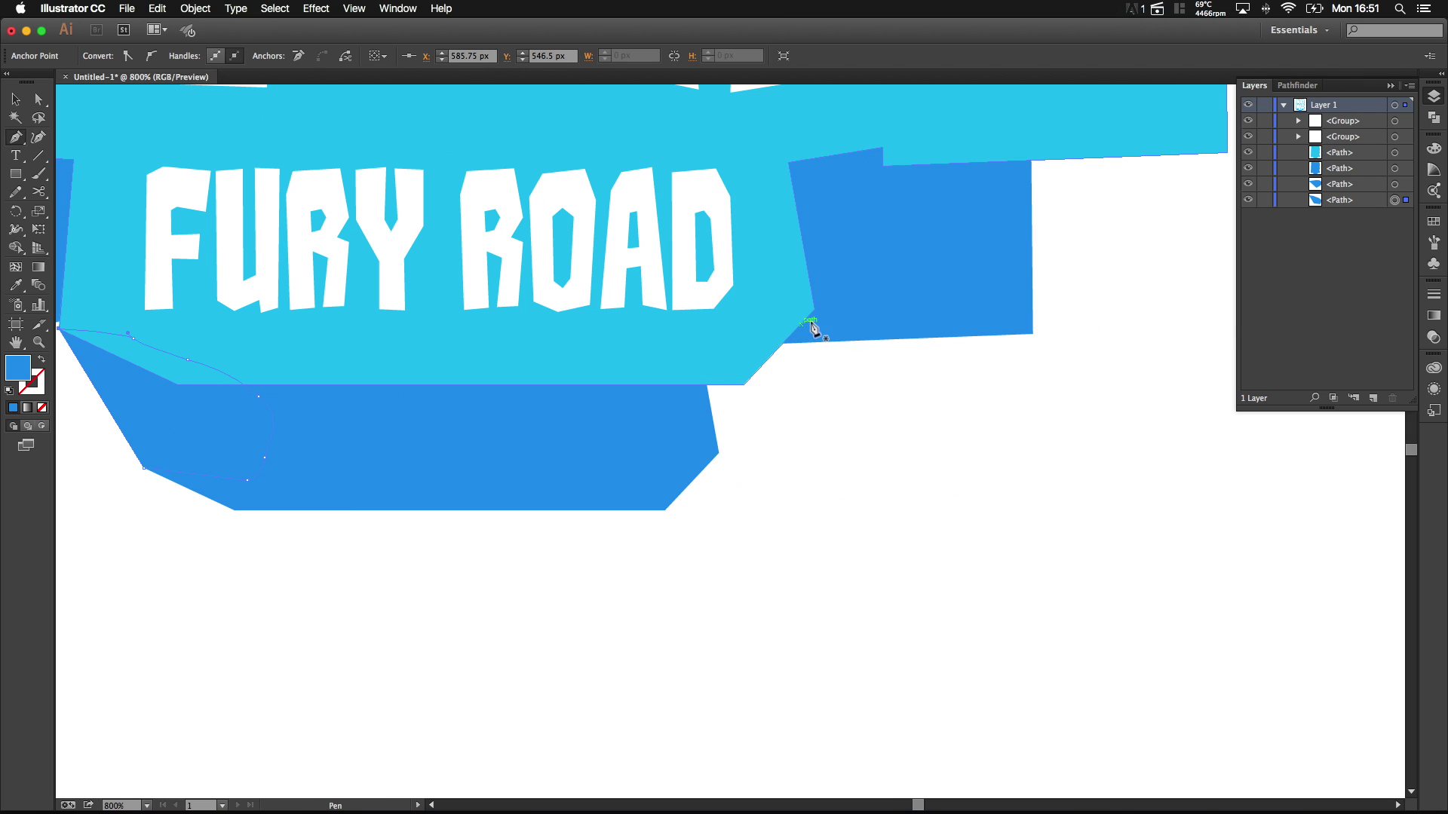
{"action": "left_click", "coordinate": [790, 344]}
{"action": "left_click", "coordinate": [719, 453]}
{"action": "left_click", "coordinate": [662, 436]}
{"action": "left_click", "coordinate": [650, 394]}
{"action": "left_click_drag", "start_coordinate": [681, 344], "coordinate": [769, 312]}
{"action": "left_click", "coordinate": [719, 334]}
{"action": "left_click", "coordinate": [815, 309]}
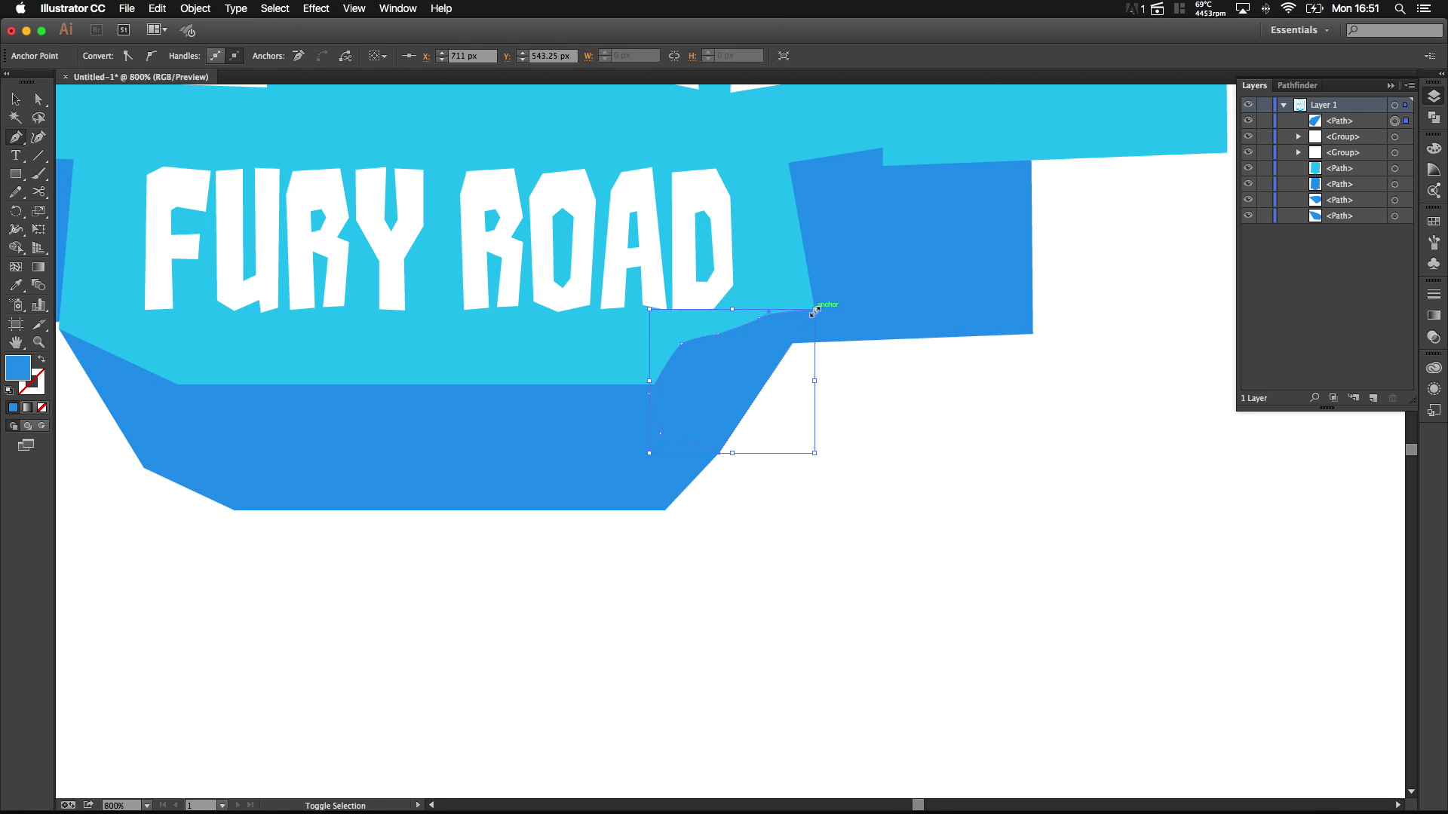
{"action": "key", "text": "super+shift+["}
Step: Draw a closed Pen shape joining the outline's lower-right corner beneath the X to the rear copy's corner, and send it to the back
{"action": "scroll", "coordinate": [824, 308], "scroll_direction": "down", "scroll_amount": 2}
{"action": "left_click_drag", "start_coordinate": [797, 382], "coordinate": [650, 478]}
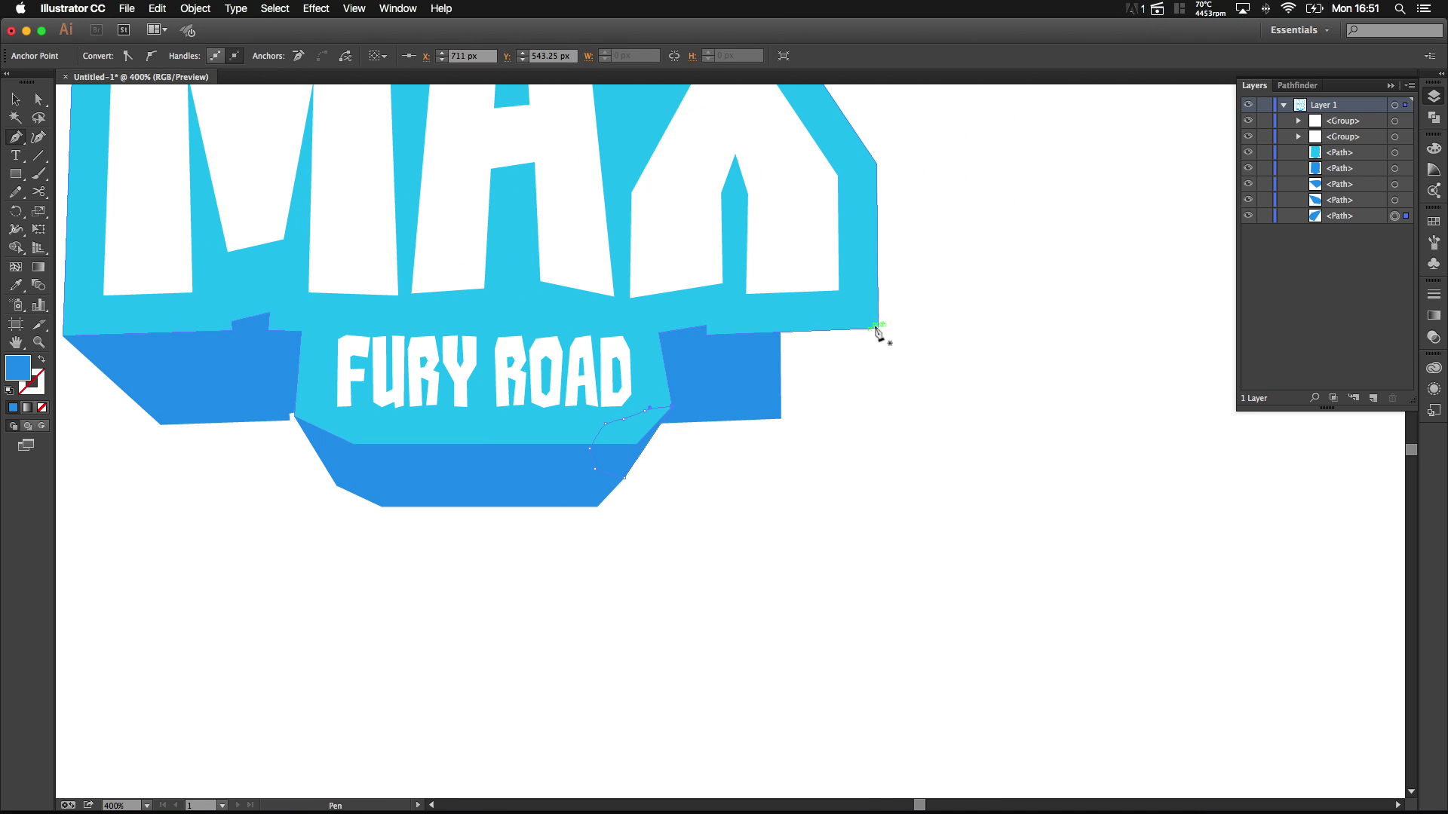
{"action": "left_click", "coordinate": [878, 327]}
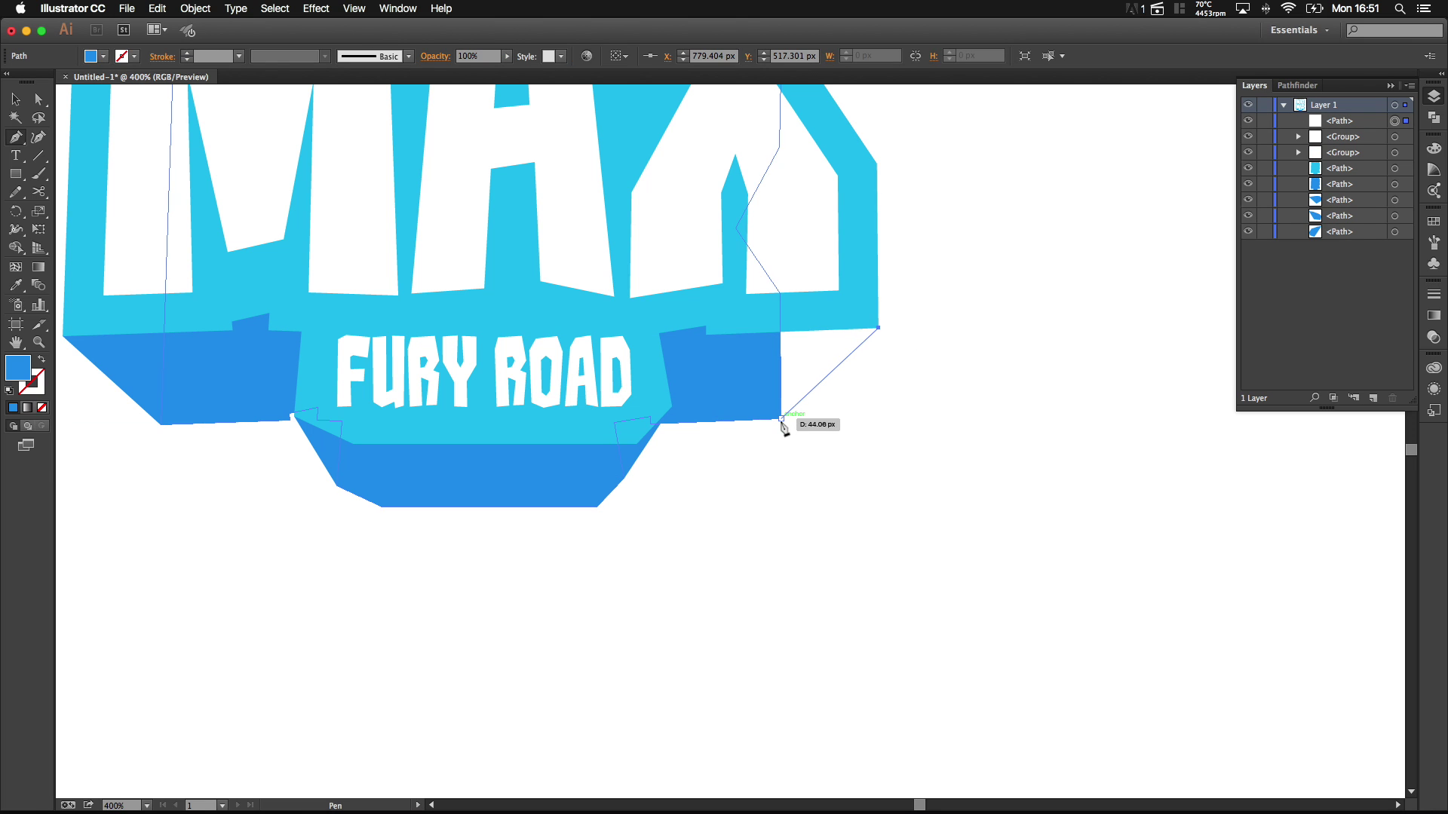
{"action": "left_click", "coordinate": [781, 418]}
{"action": "left_click", "coordinate": [758, 379]}
{"action": "left_click", "coordinate": [754, 342]}
{"action": "left_click_drag", "start_coordinate": [760, 324], "coordinate": [770, 321]}
{"action": "left_click", "coordinate": [806, 314]}
{"action": "left_click_drag", "start_coordinate": [827, 310], "coordinate": [879, 330]}
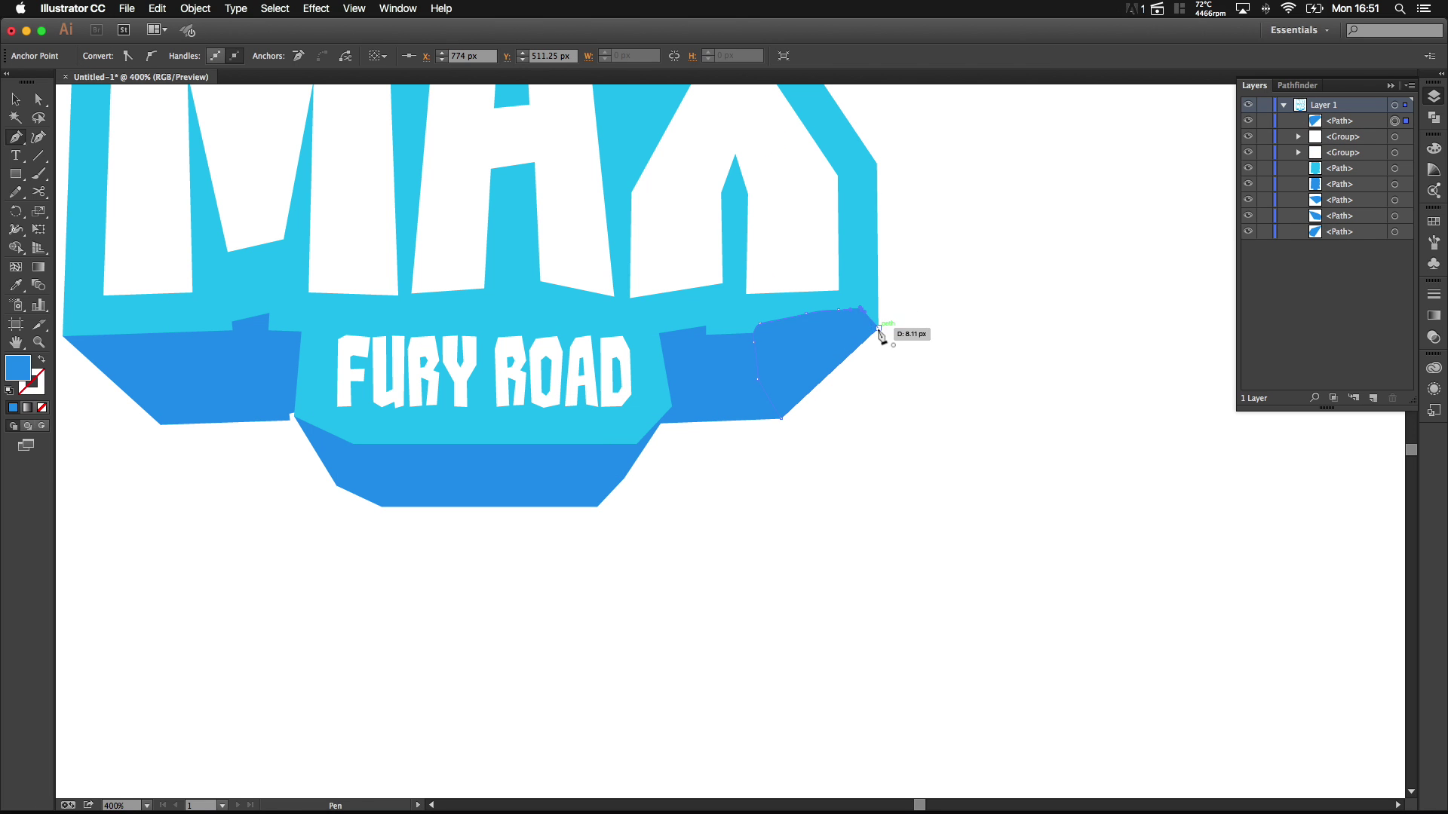
{"action": "key", "text": "super+shift+["}
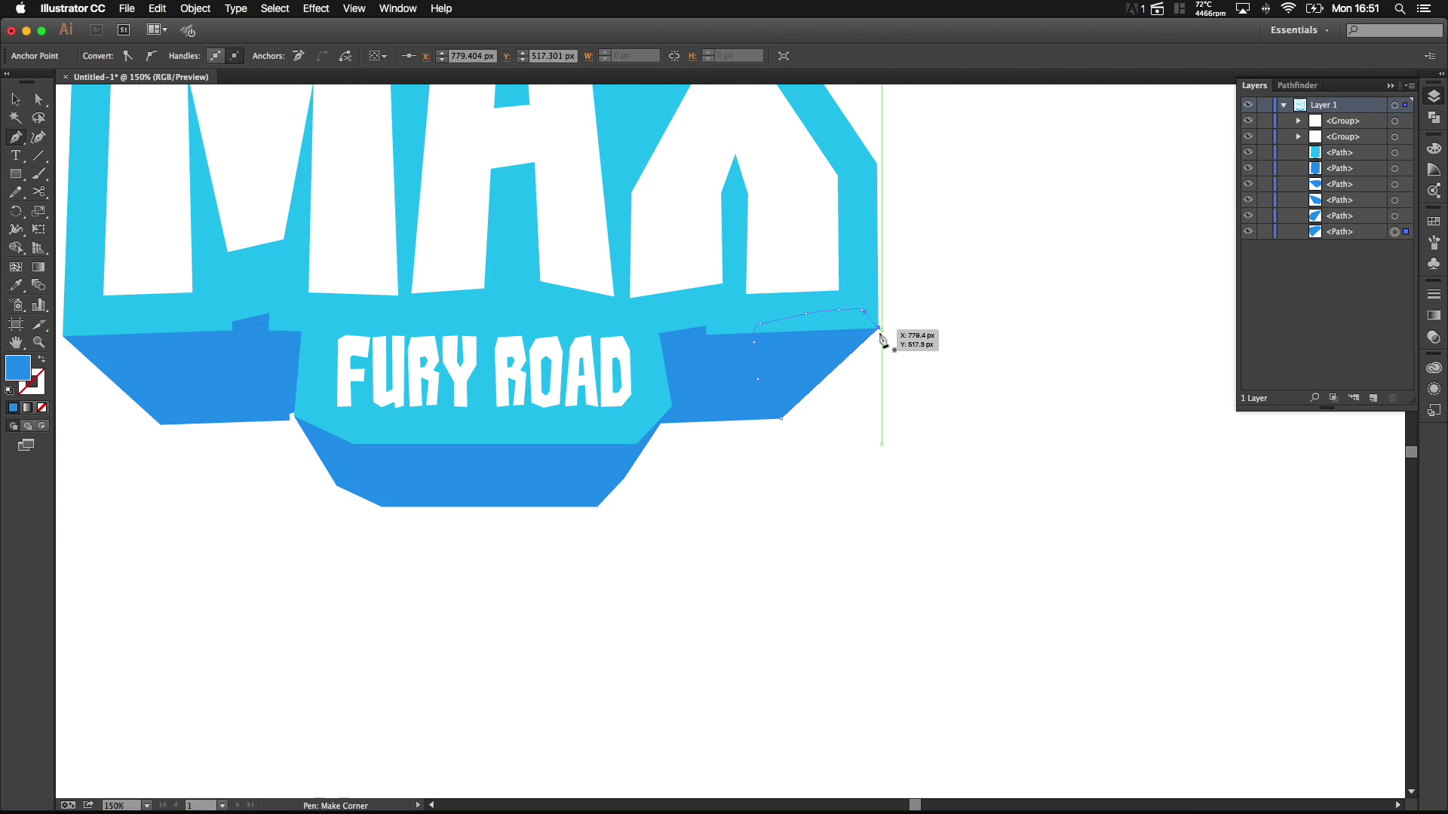
Step: Reduce the opacity of the light-blue front outline shape to 59% to expose the darker-blue copy behind it
{"action": "scroll", "coordinate": [882, 338], "scroll_direction": "down", "scroll_amount": 3}
{"action": "left_click_drag", "start_coordinate": [865, 420], "coordinate": [816, 594]}
{"action": "left_click", "coordinate": [15, 99]}
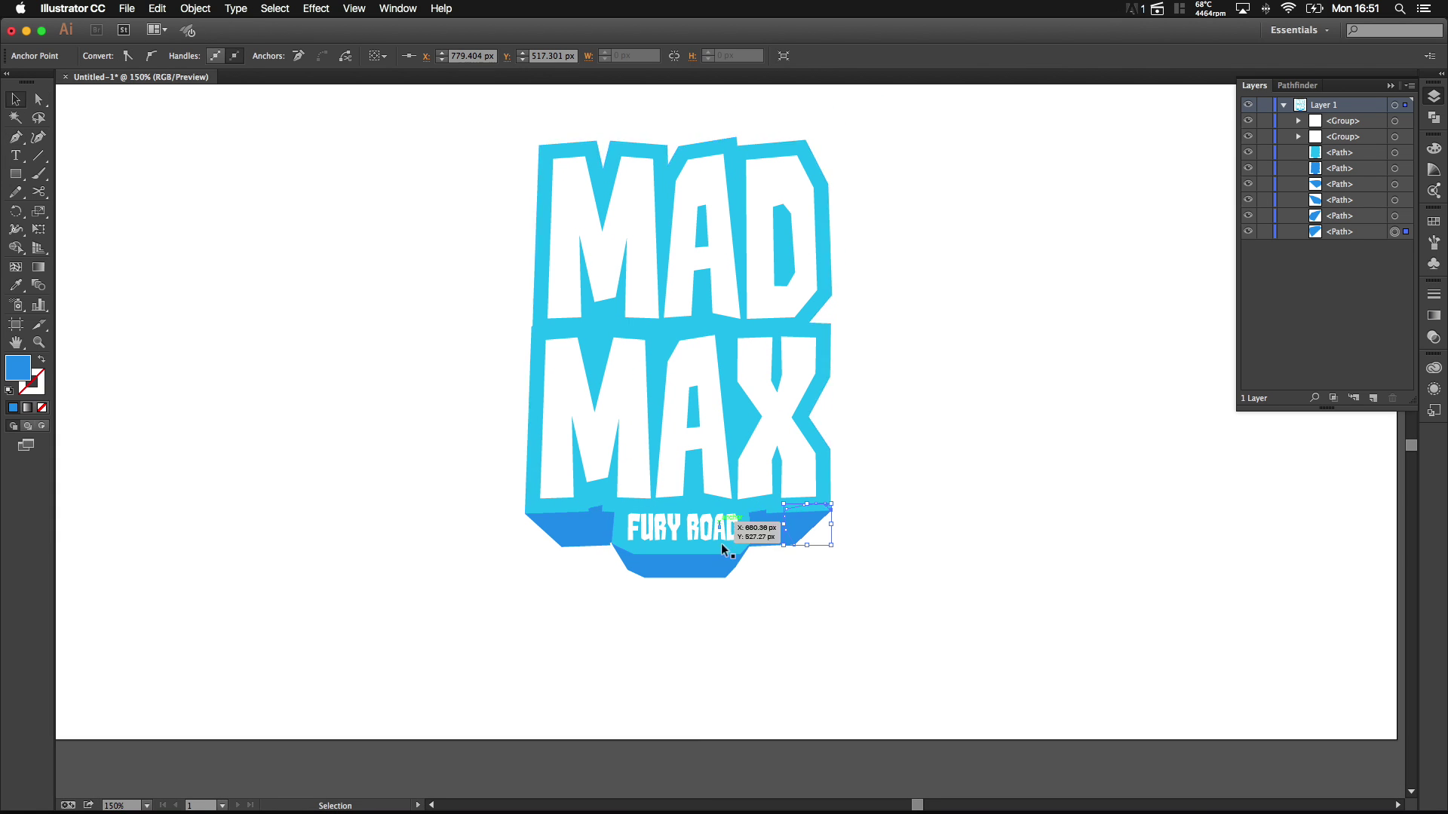
{"action": "left_click", "coordinate": [803, 323]}
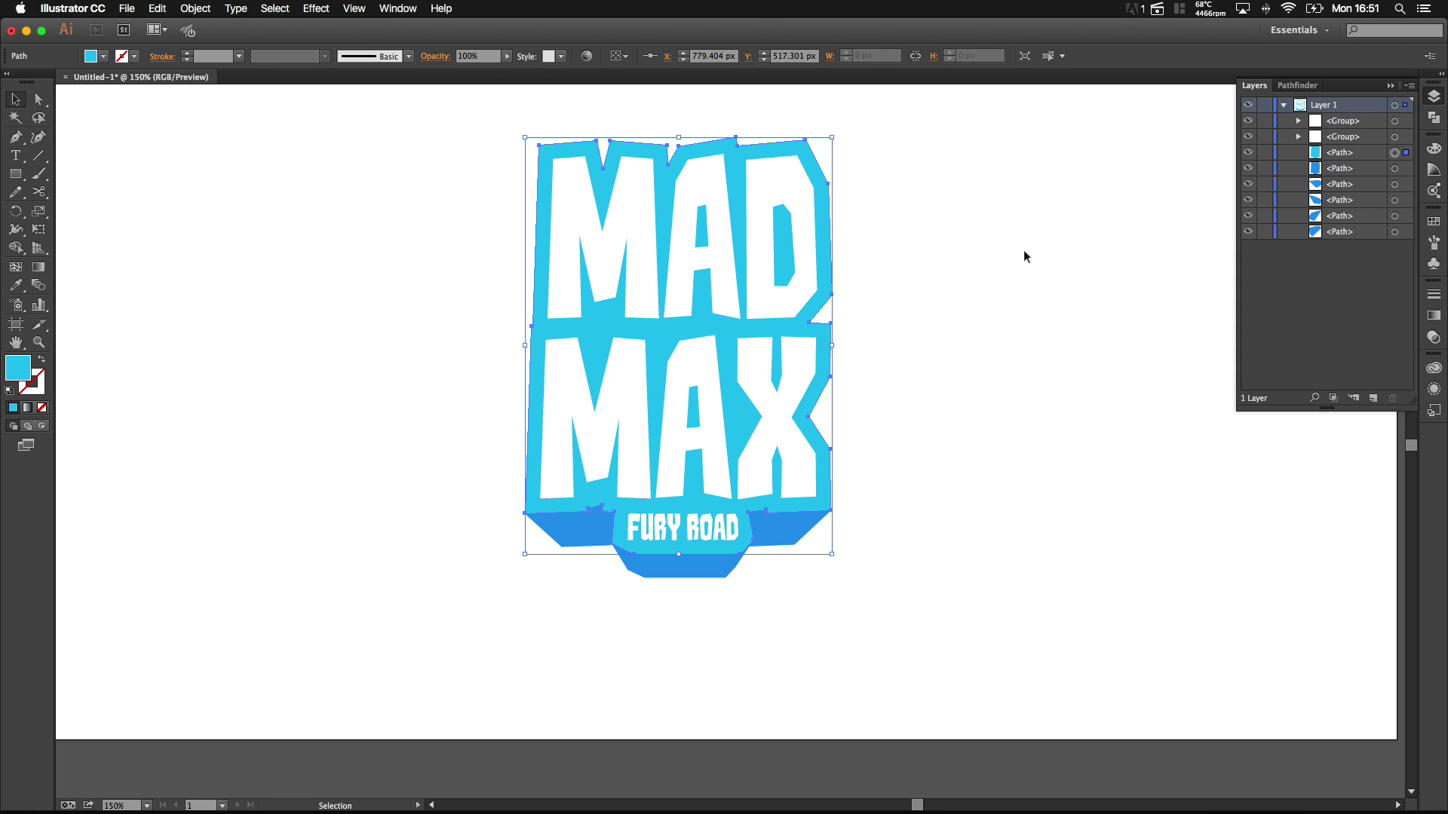
{"action": "left_click", "coordinate": [1433, 336]}
{"action": "left_click", "coordinate": [1406, 304]}
{"action": "left_click_drag", "start_coordinate": [1382, 323], "coordinate": [1381, 322]}
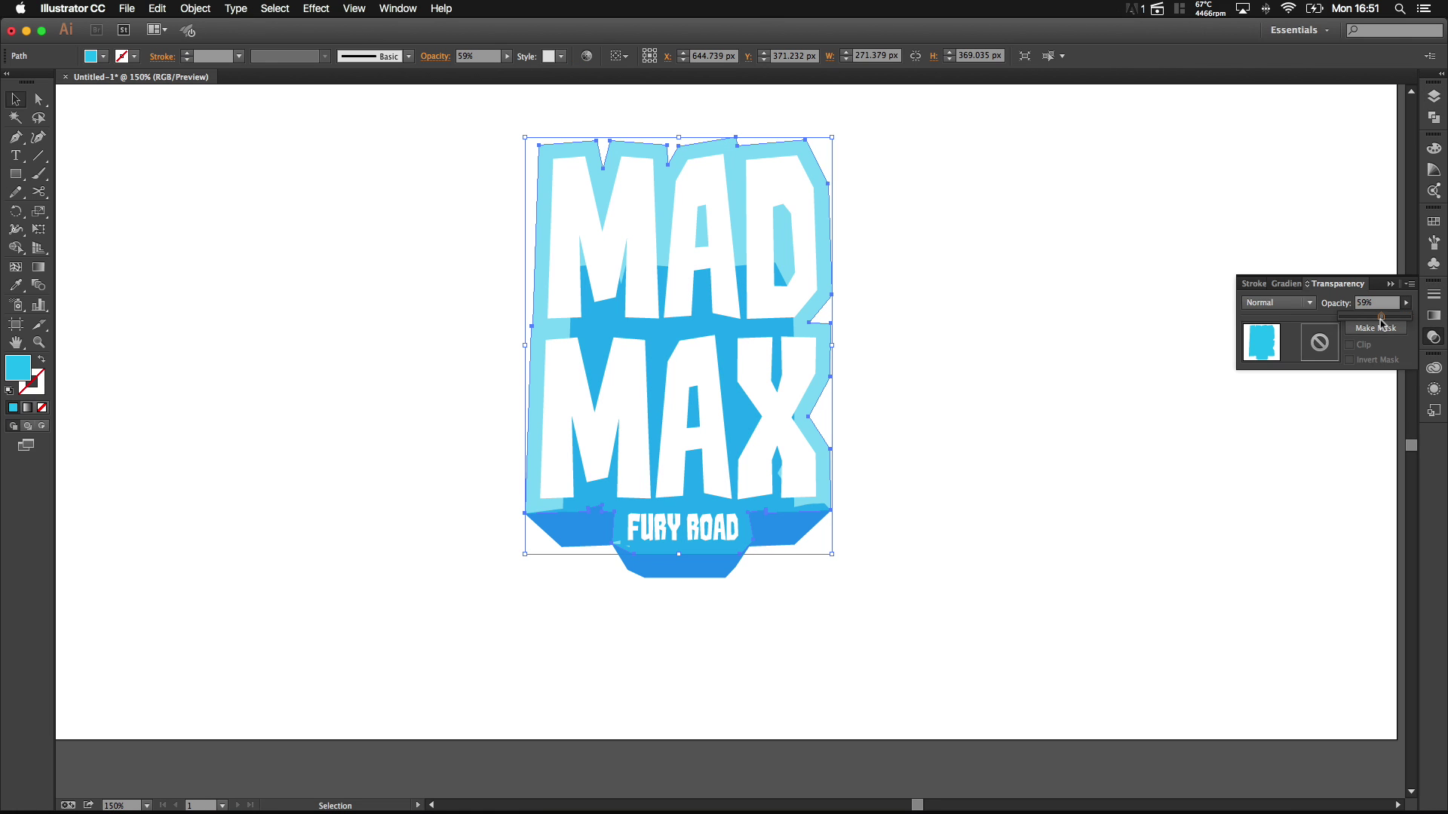
{"action": "left_click", "coordinate": [1051, 343]}
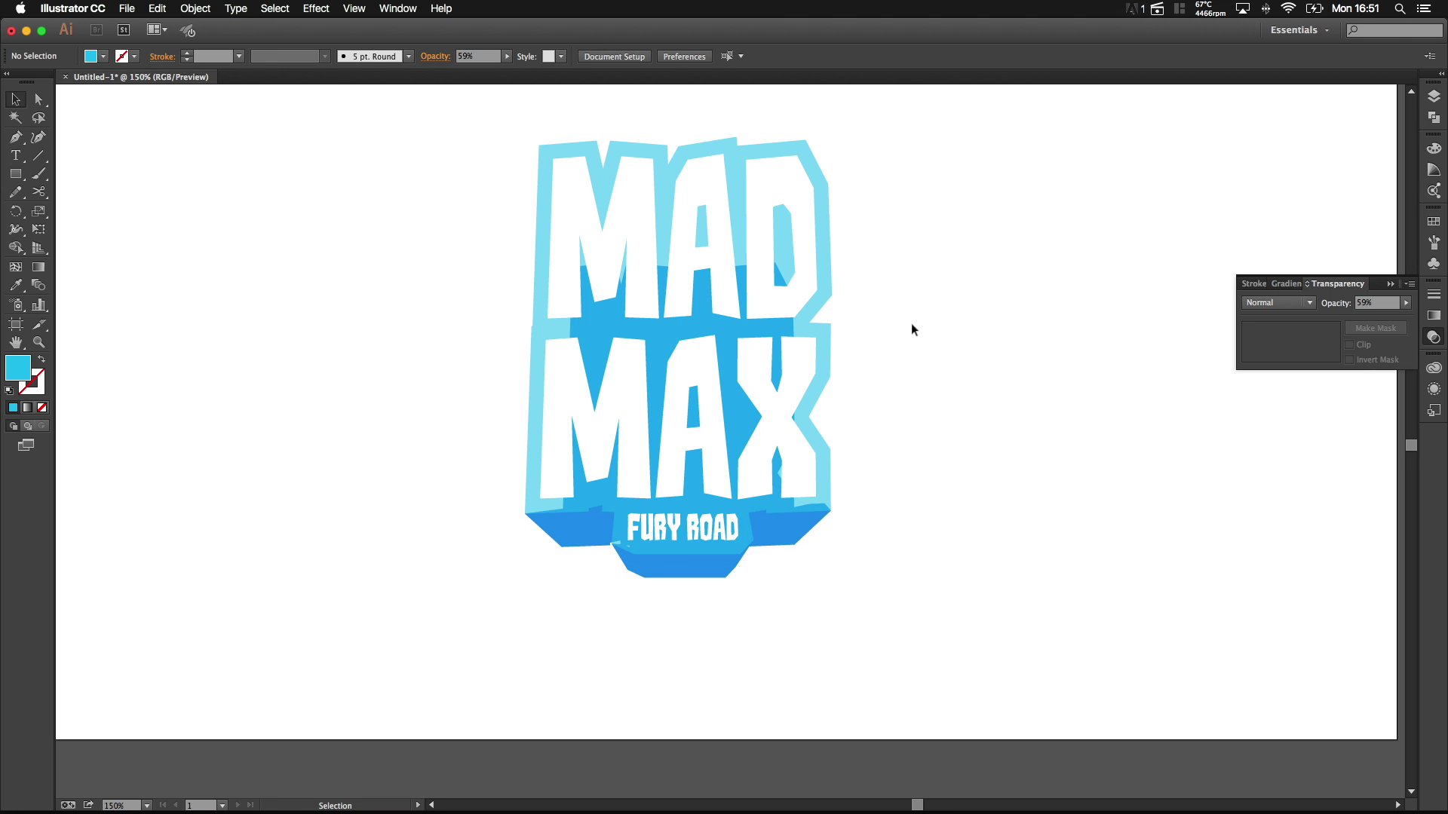
Step: Reduce the opacity of the white MAD MAX lettering group to 61% and deselect it
{"action": "scroll", "coordinate": [833, 315], "scroll_direction": "up", "scroll_amount": 2}
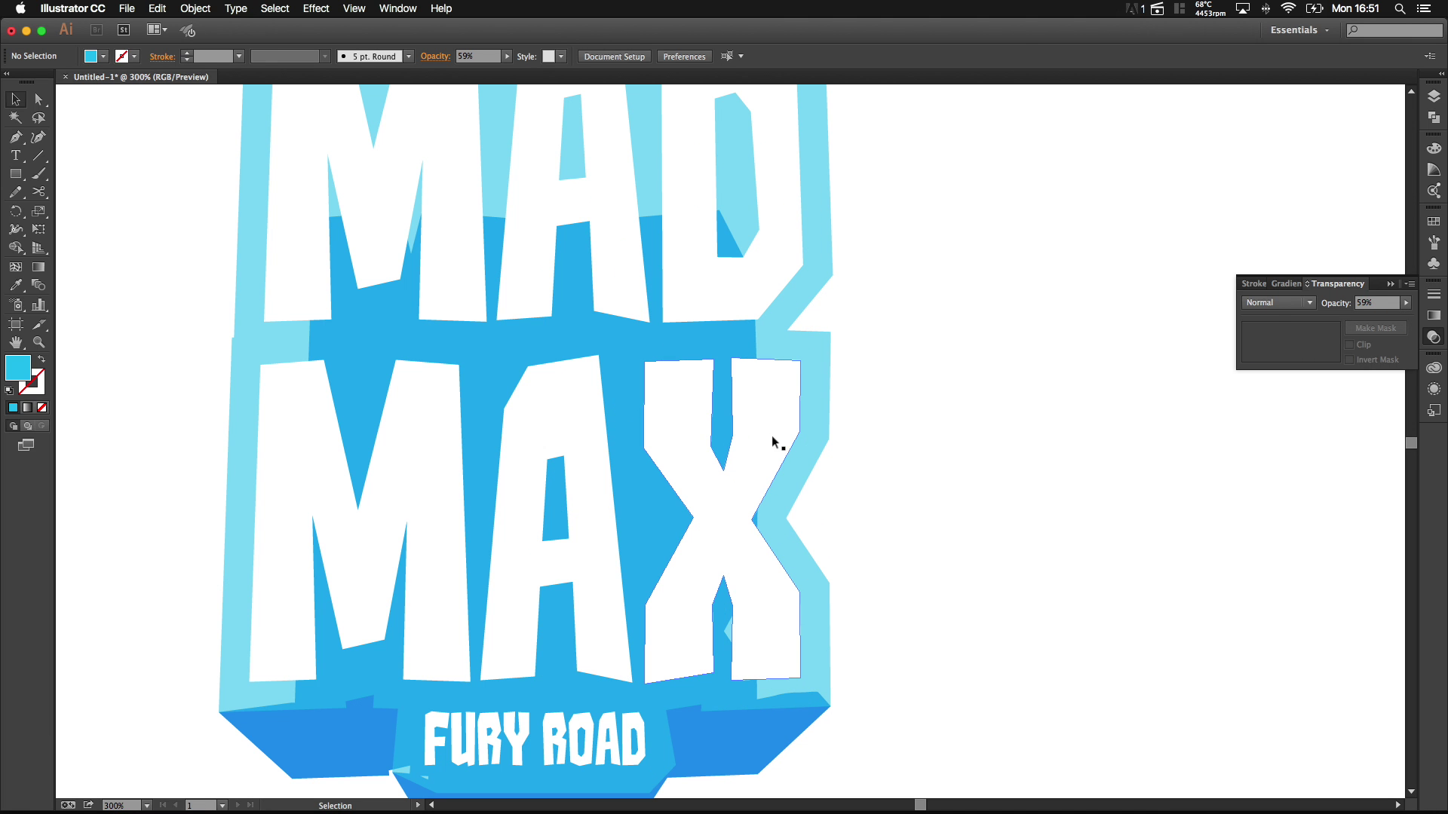
{"action": "left_click", "coordinate": [772, 441]}
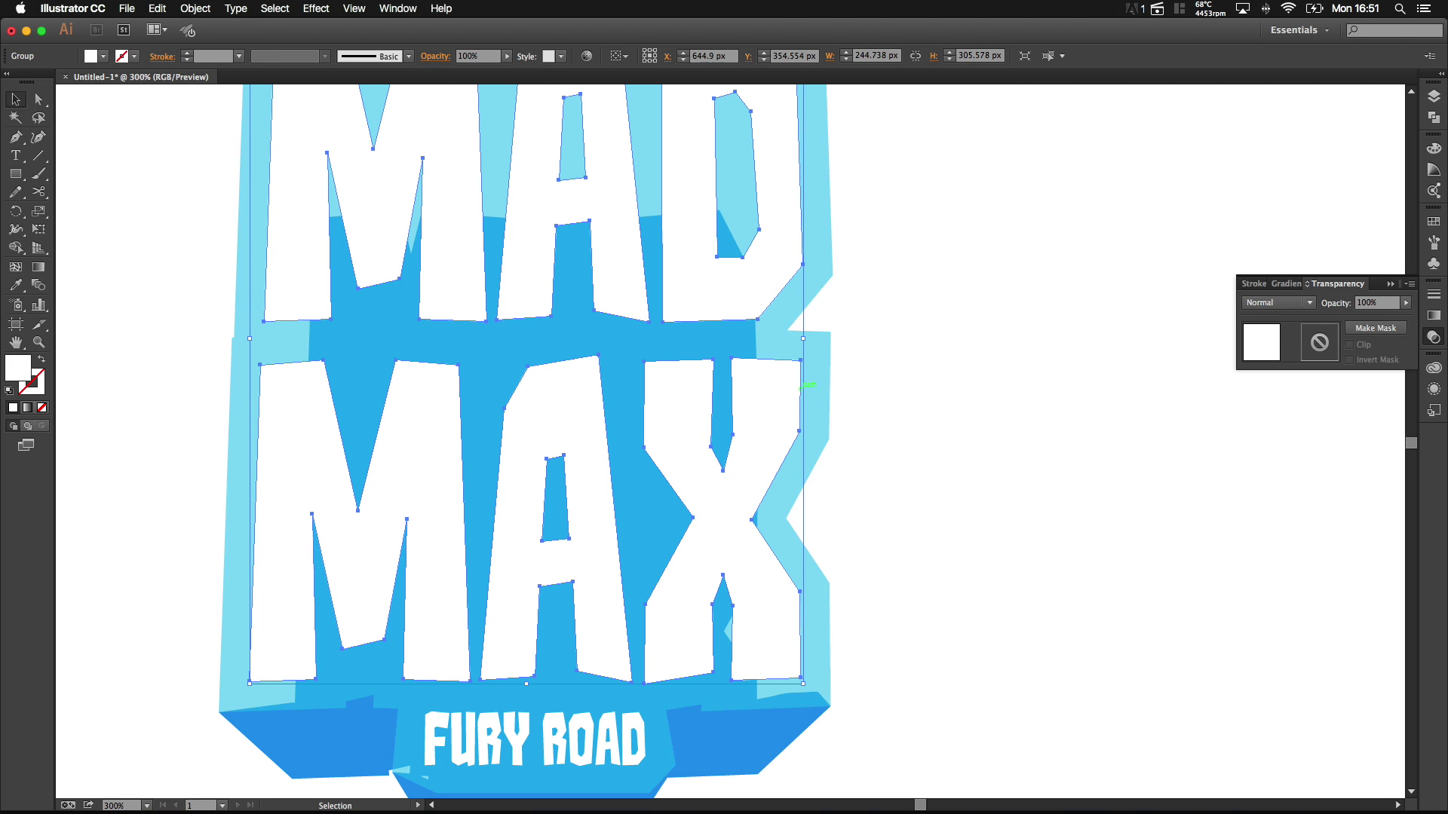
{"action": "left_click", "coordinate": [1407, 303]}
{"action": "left_click_drag", "start_coordinate": [1391, 318], "coordinate": [1383, 322]}
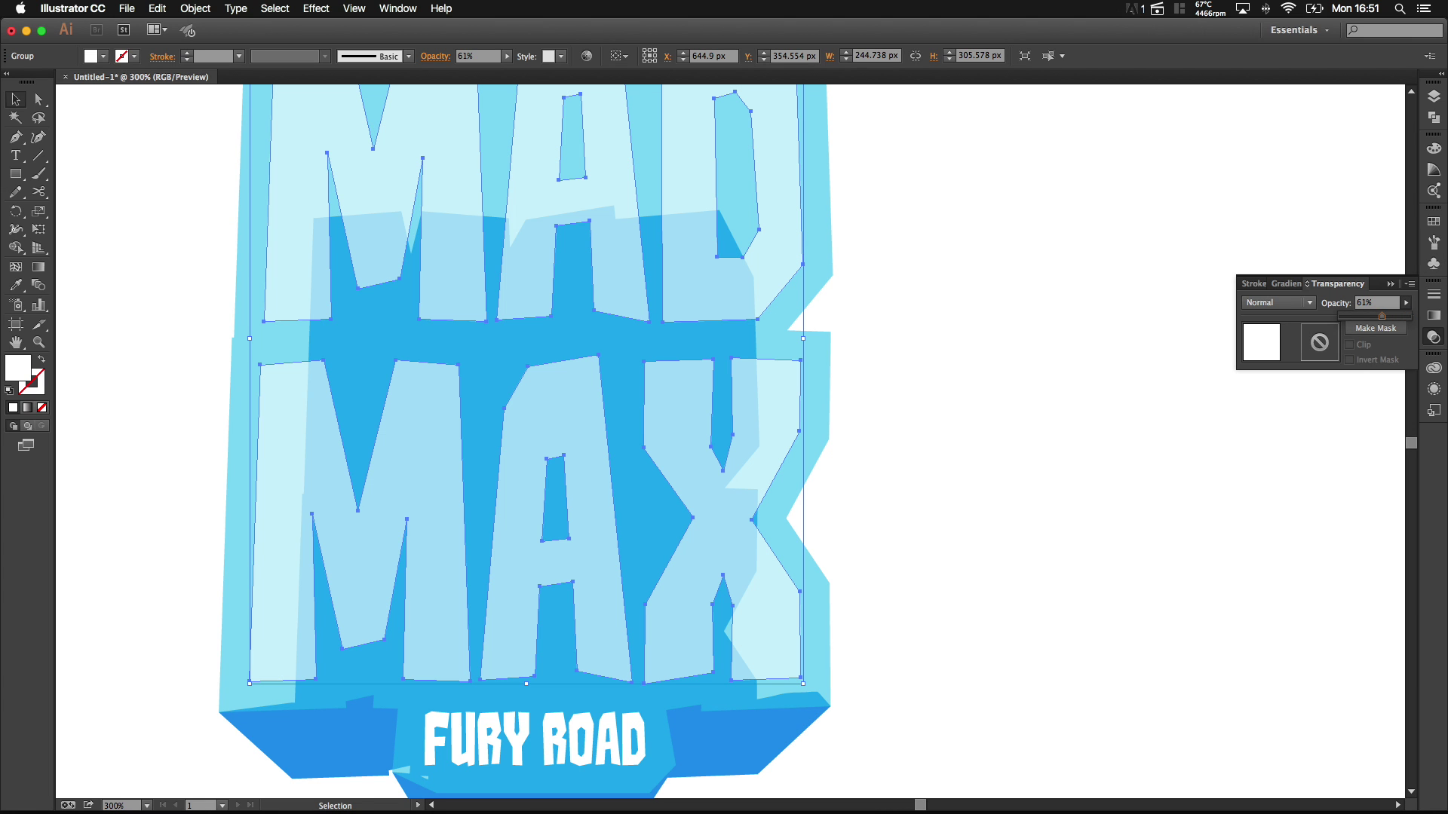
{"action": "key", "text": "super+shift+a"}
Step: Draw a closed Pen shape linking the outline's lower-right corner beside the D to the rear copy's matching corner
{"action": "left_click", "coordinate": [23, 138]}
{"action": "left_click", "coordinate": [832, 275]}
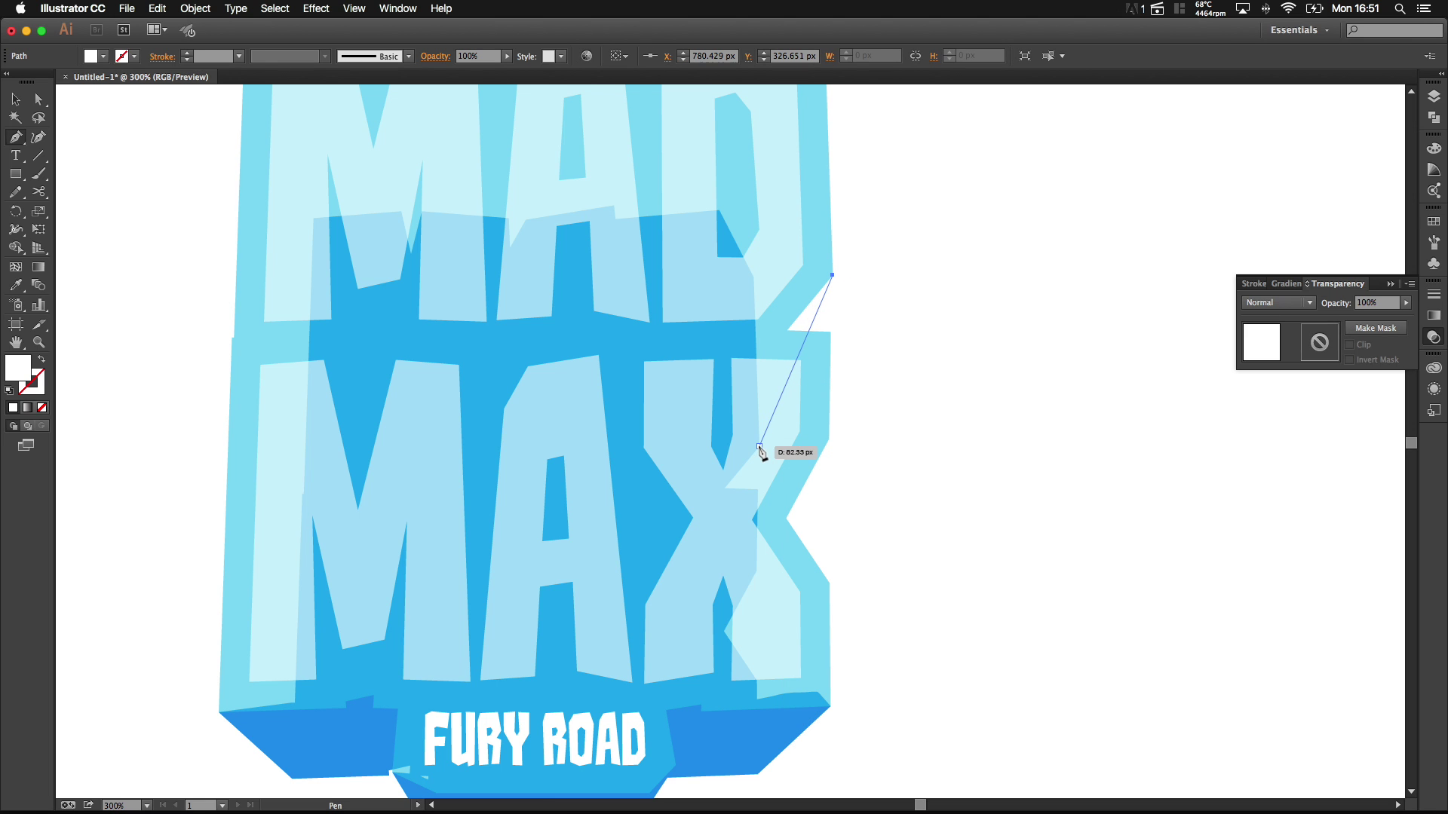
{"action": "left_click", "coordinate": [759, 446]}
{"action": "left_click", "coordinate": [746, 382]}
{"action": "left_click", "coordinate": [726, 330]}
{"action": "left_click", "coordinate": [767, 286]}
{"action": "left_click_drag", "start_coordinate": [790, 275], "coordinate": [795, 275]}
{"action": "left_click", "coordinate": [832, 274]}
Step: Fill the new shape beside the D with the darker blue of the lower side faces and send it to the back
{"action": "key", "text": "space"}
{"action": "scroll", "coordinate": [842, 380], "scroll_direction": "down", "scroll_amount": 4}
{"action": "key", "text": "i"}
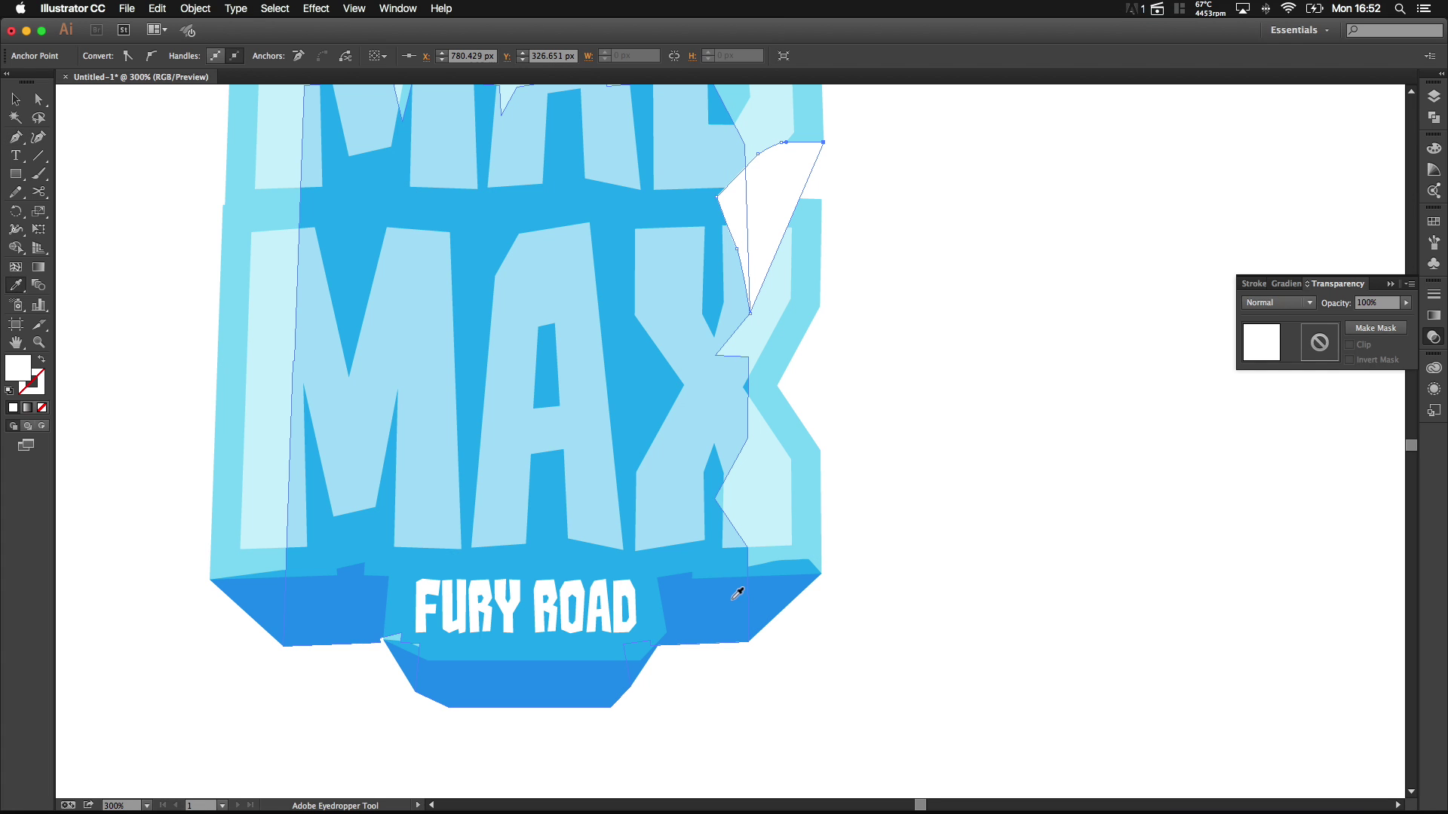
{"action": "left_click", "coordinate": [718, 594]}
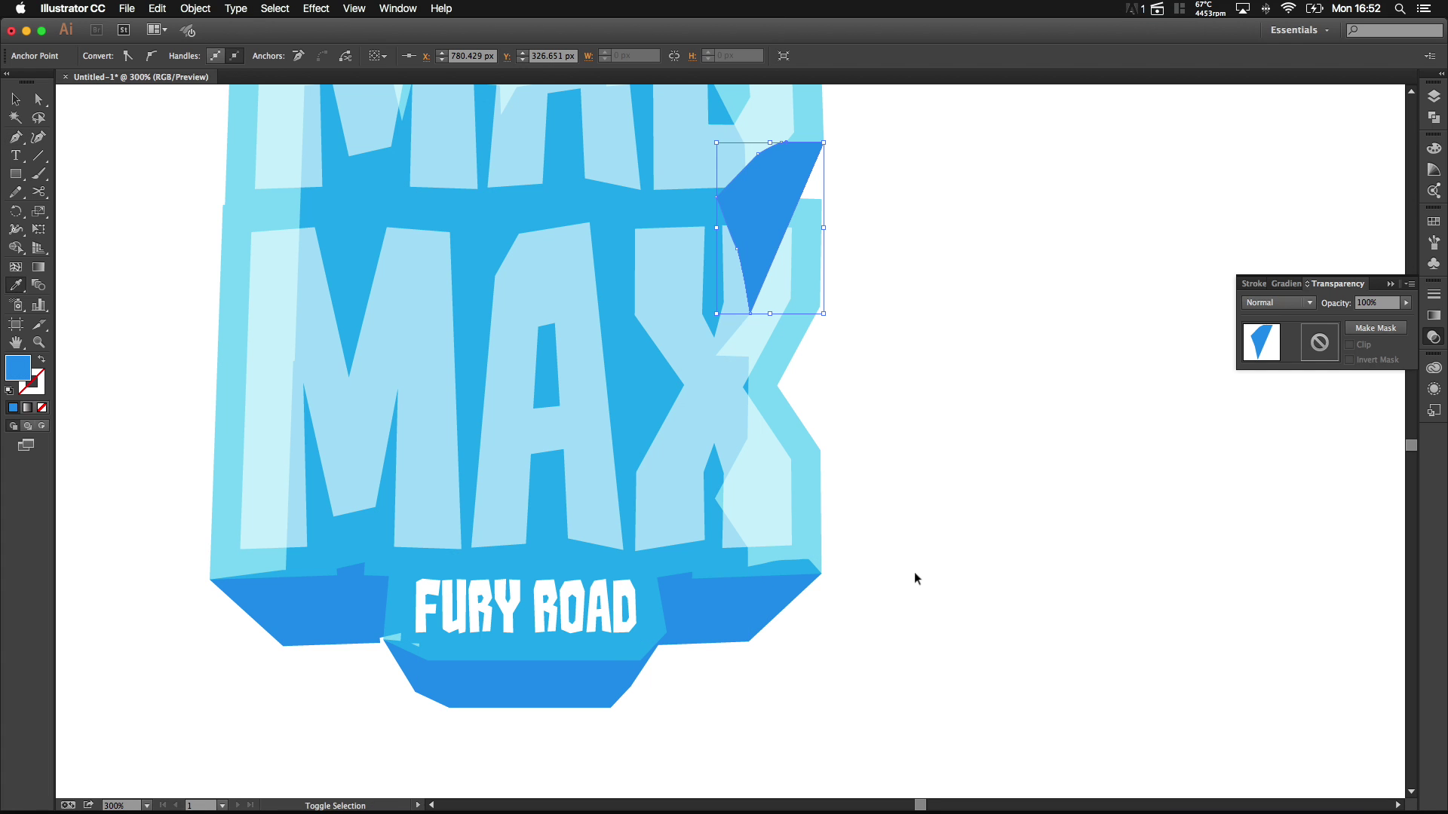
{"action": "key", "text": "super+shift+bracketleft"}
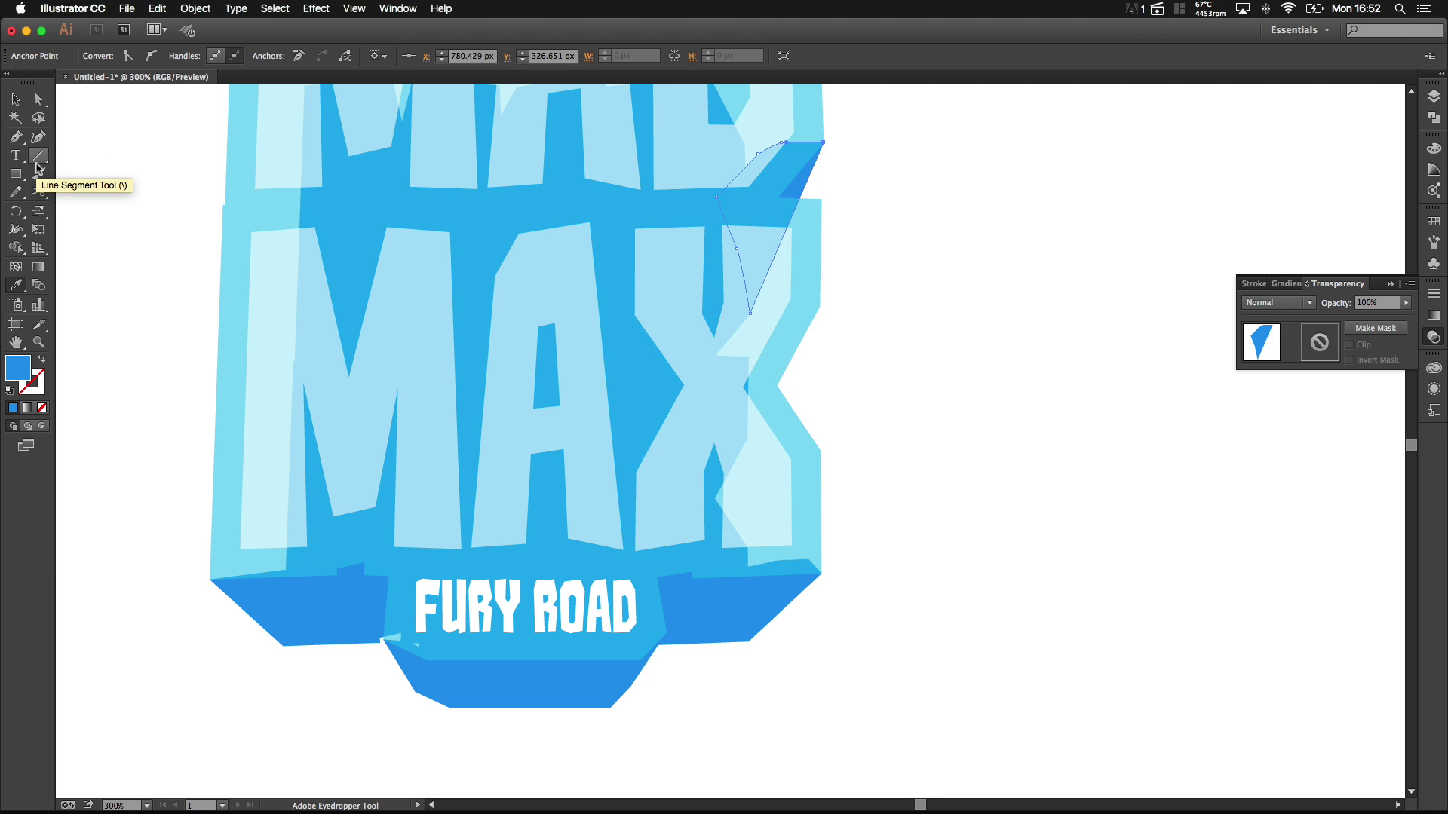
Step: Draw a closed Pen shape joining the outline's corner above the X's right notch to the rear copy, and send it to the back
{"action": "left_click", "coordinate": [16, 136]}
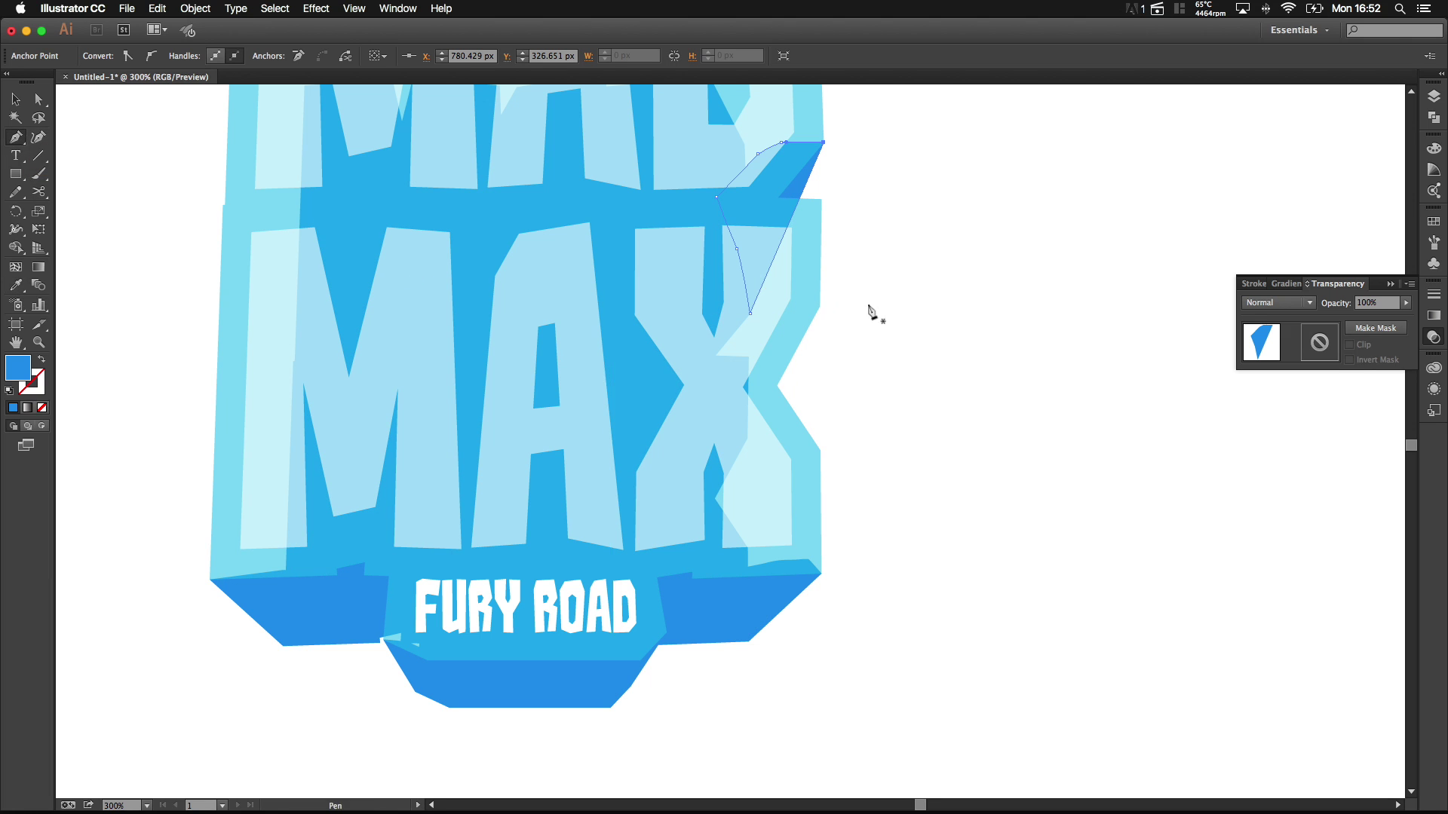
{"action": "left_click", "coordinate": [820, 305]}
{"action": "left_click", "coordinate": [747, 437]}
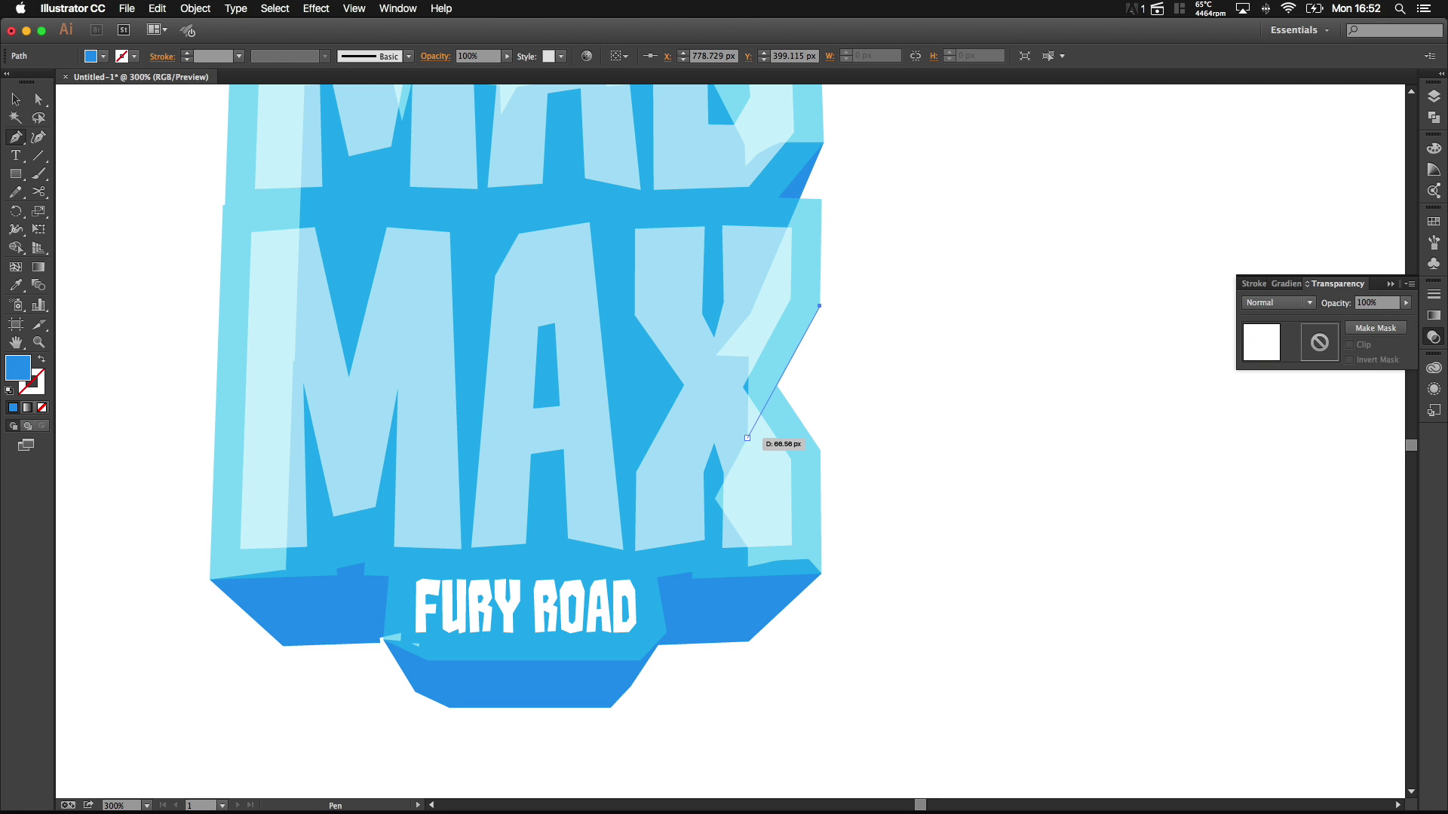
{"action": "left_click", "coordinate": [756, 392]}
{"action": "left_click", "coordinate": [820, 305]}
{"action": "key", "text": "shift+super+["}
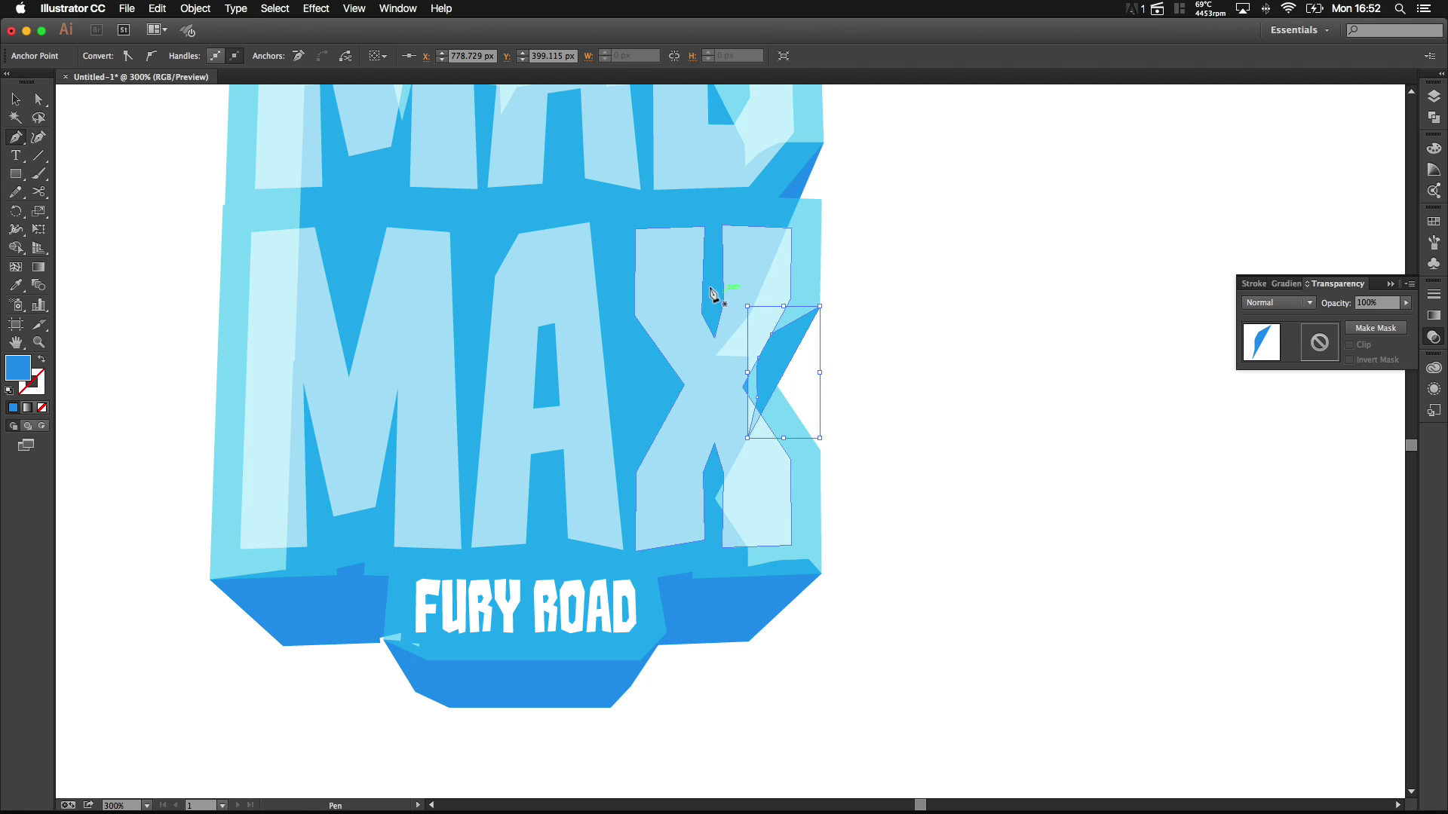
Step: Restore the light-blue front outline and the white MAD MAX lettering to 100% opacity
{"action": "left_click", "coordinate": [15, 99]}
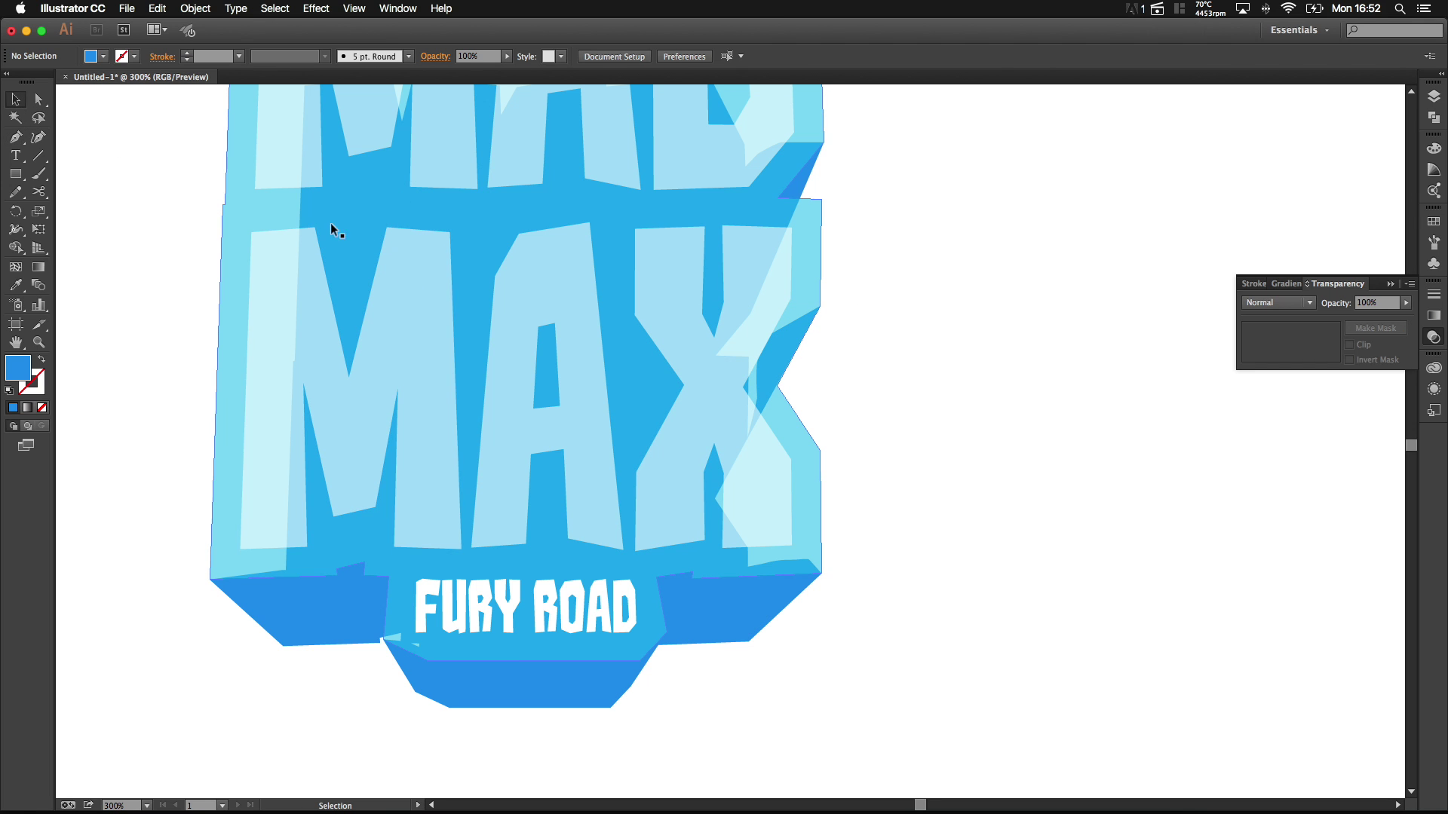
{"action": "left_click", "coordinate": [332, 263]}
{"action": "left_click", "coordinate": [511, 316], "text": "shift"}
{"action": "left_click", "coordinate": [1404, 304]}
{"action": "left_click", "coordinate": [1400, 321]}
{"action": "left_click", "coordinate": [1018, 434]}
Step: Select the entire title artwork, nudge it down and right to X 654.739 px, Y 354.967 px, and deselect it
{"action": "key", "text": "super+1"}
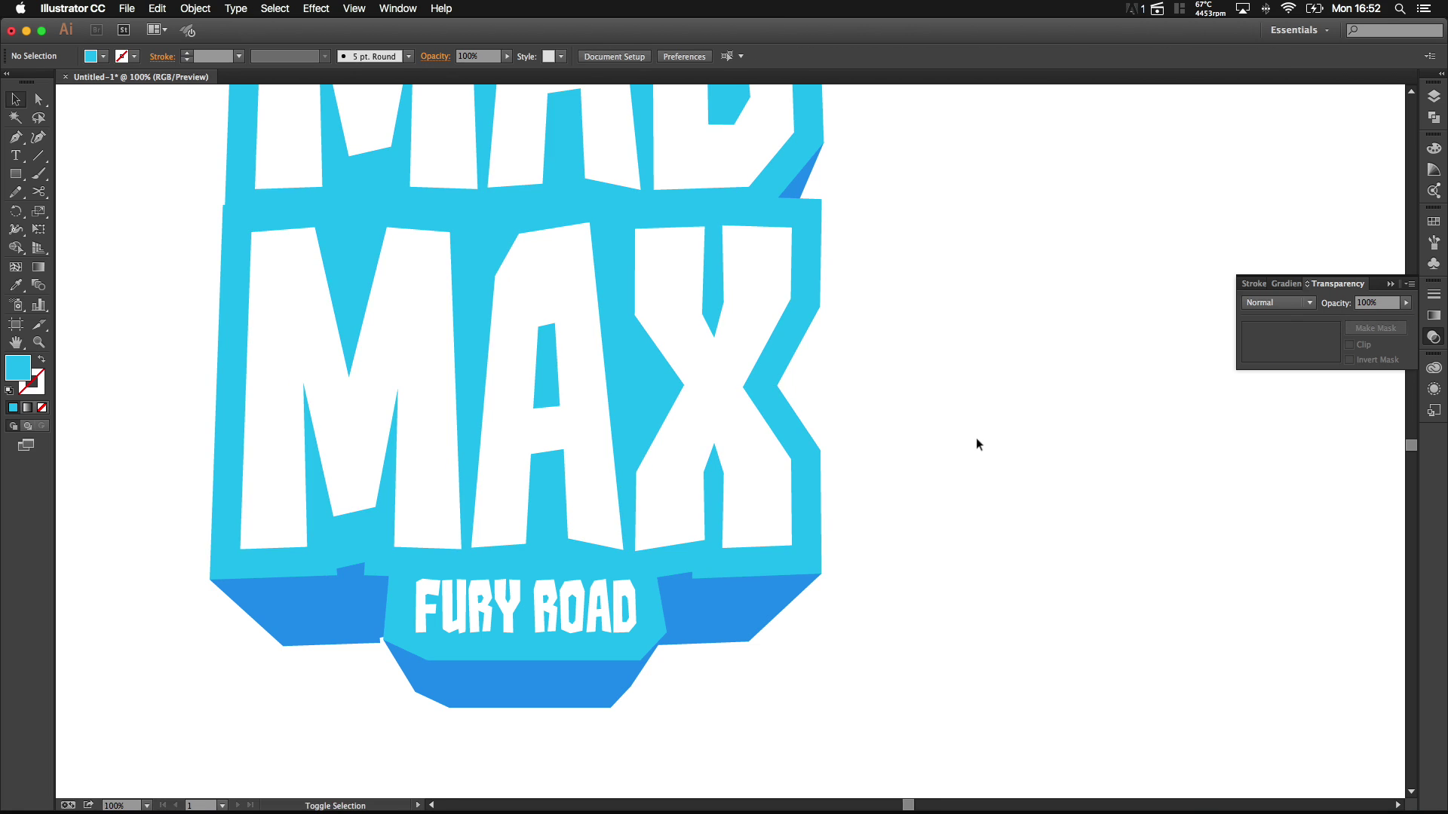
{"action": "scroll", "coordinate": [976, 437], "scroll_direction": "down", "scroll_amount": 1}
{"action": "left_click_drag", "start_coordinate": [989, 405], "coordinate": [927, 377]}
{"action": "scroll", "coordinate": [940, 387], "scroll_direction": "up", "scroll_amount": 1}
{"action": "left_click_drag", "start_coordinate": [944, 535], "coordinate": [549, 204]}
{"action": "left_click_drag", "start_coordinate": [711, 334], "coordinate": [739, 284]}
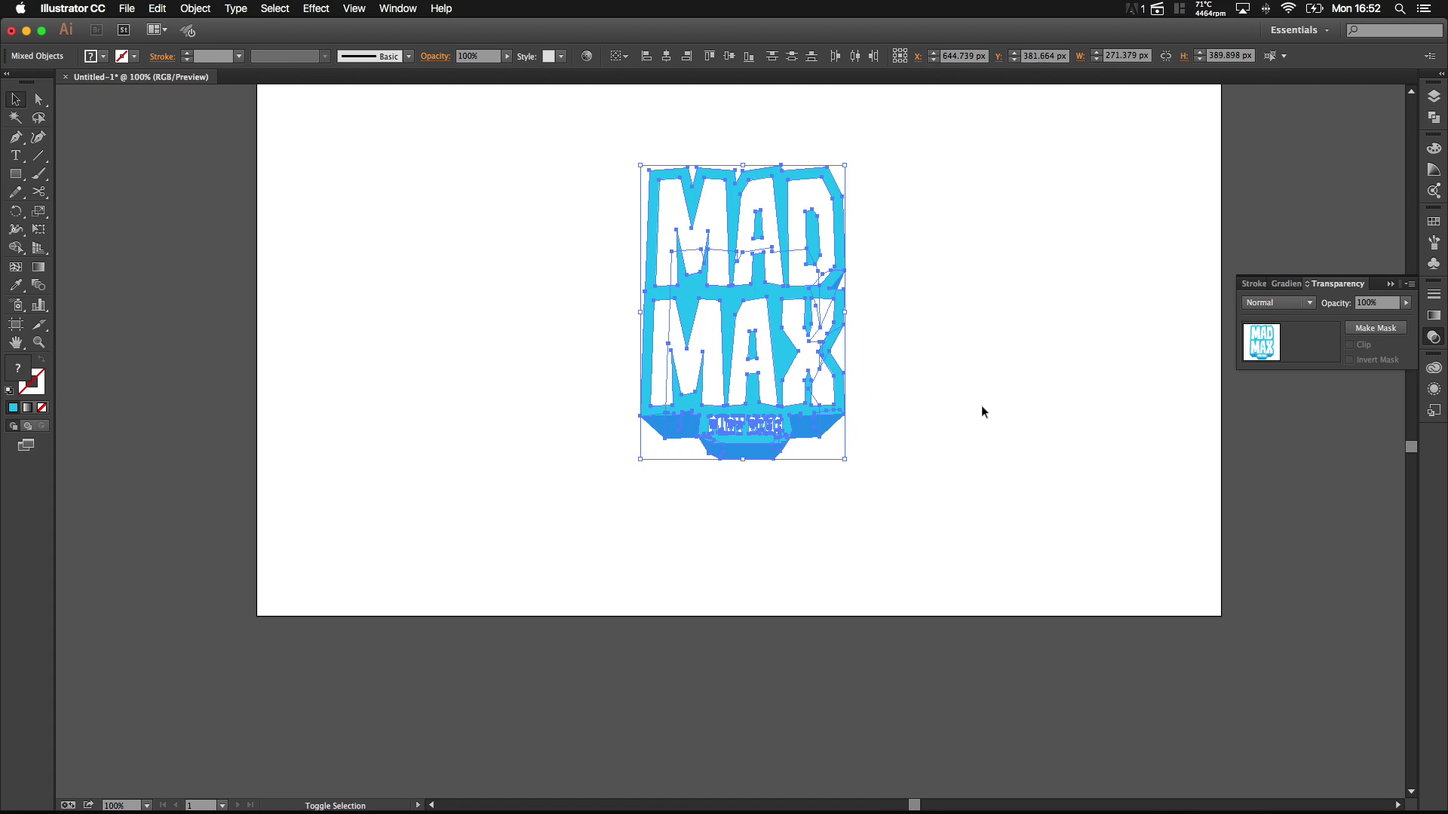
{"action": "left_click", "coordinate": [980, 411]}
{"action": "scroll", "coordinate": [837, 442], "scroll_direction": "up", "scroll_amount": 3}
{"action": "scroll", "coordinate": [837, 442], "scroll_direction": "right", "scroll_amount": 2}
{"action": "left_click_drag", "start_coordinate": [868, 533], "coordinate": [545, 280]}
{"action": "left_click_drag", "start_coordinate": [540, 226], "coordinate": [824, 591]}
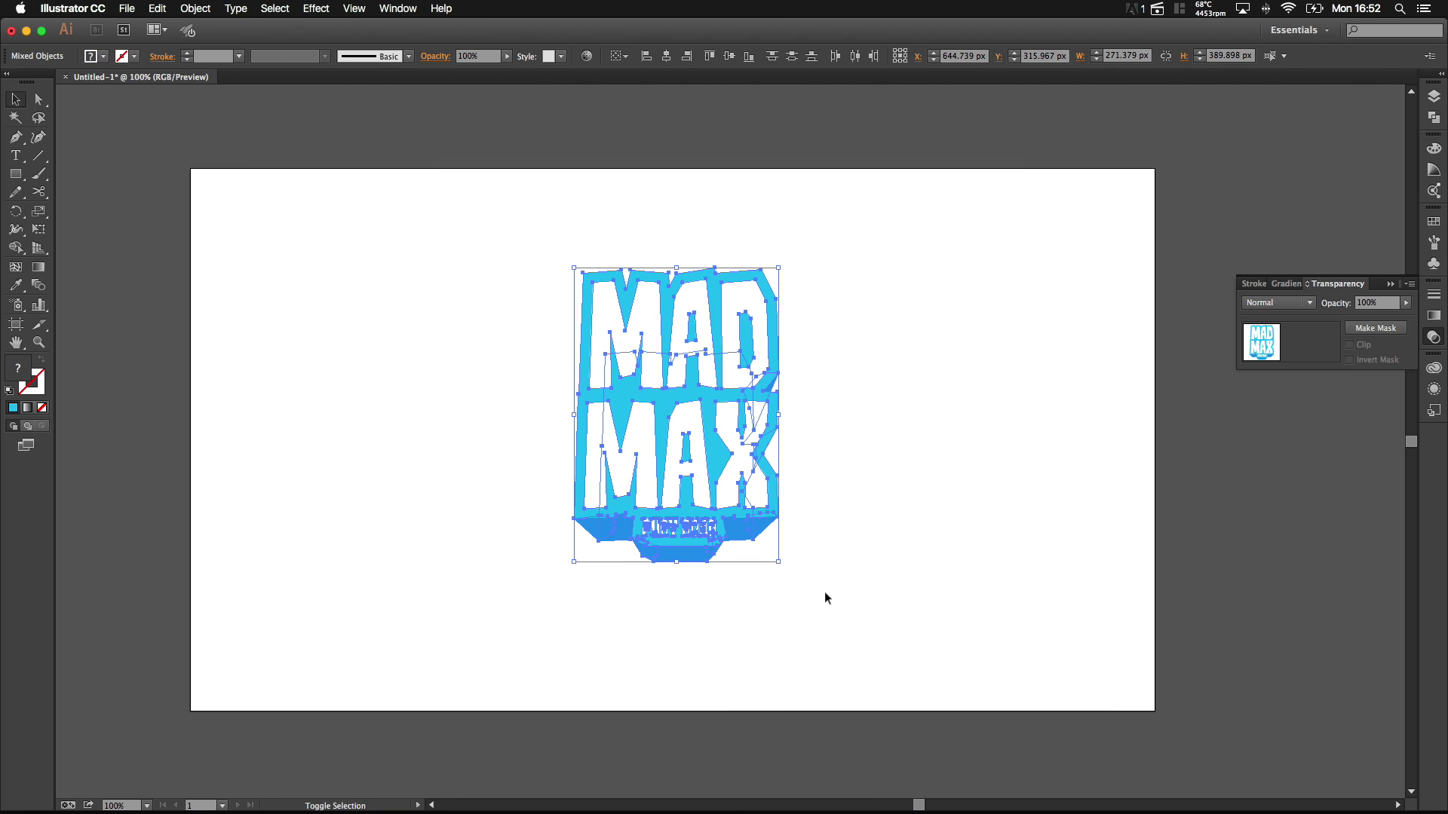
{"action": "key", "text": "shift+Down"}
{"action": "key", "text": "shift+Down"}
{"action": "key", "text": "shift+Right"}
{"action": "key", "text": "shift+Down"}
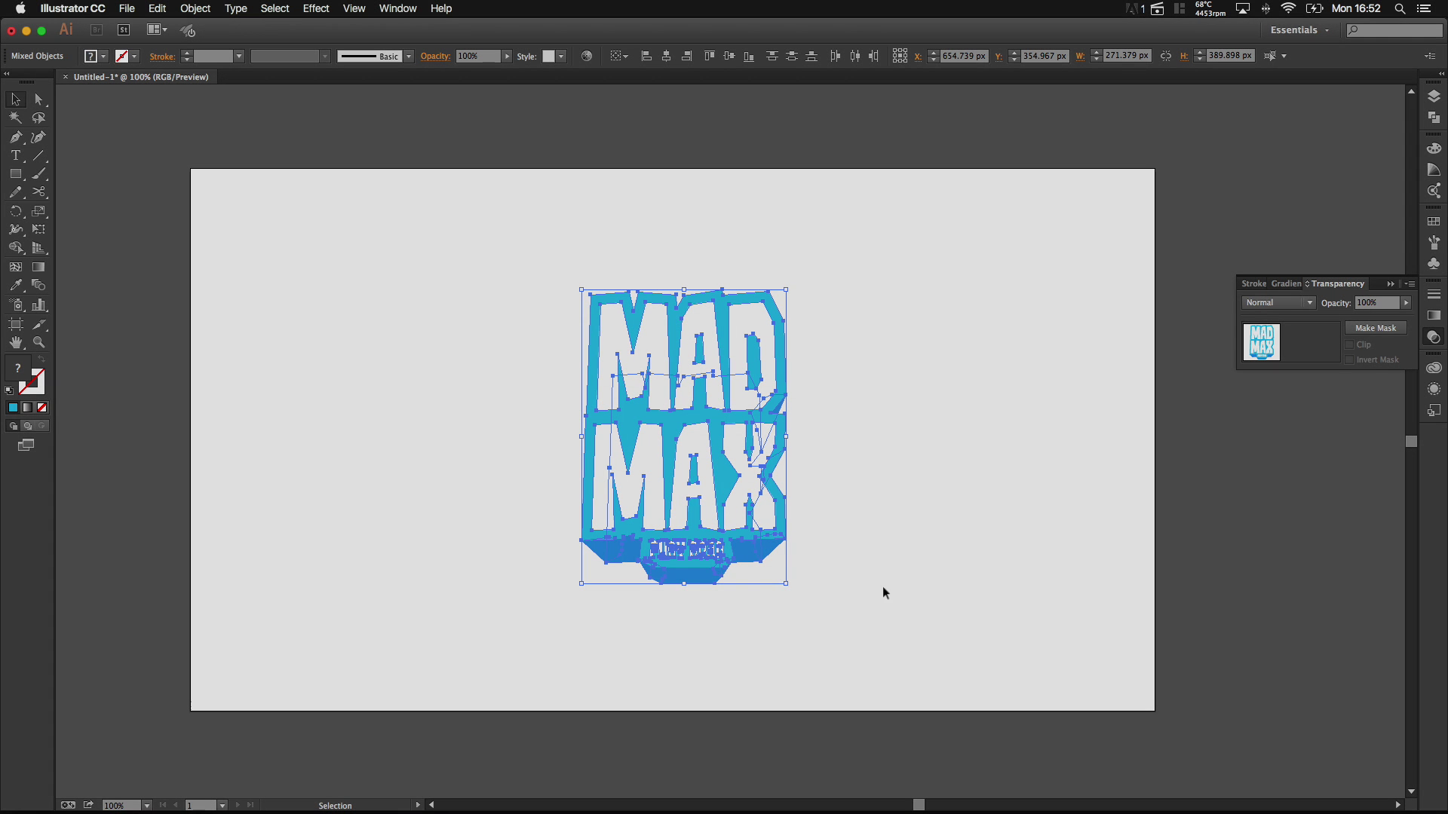
{"action": "left_click", "coordinate": [894, 582]}
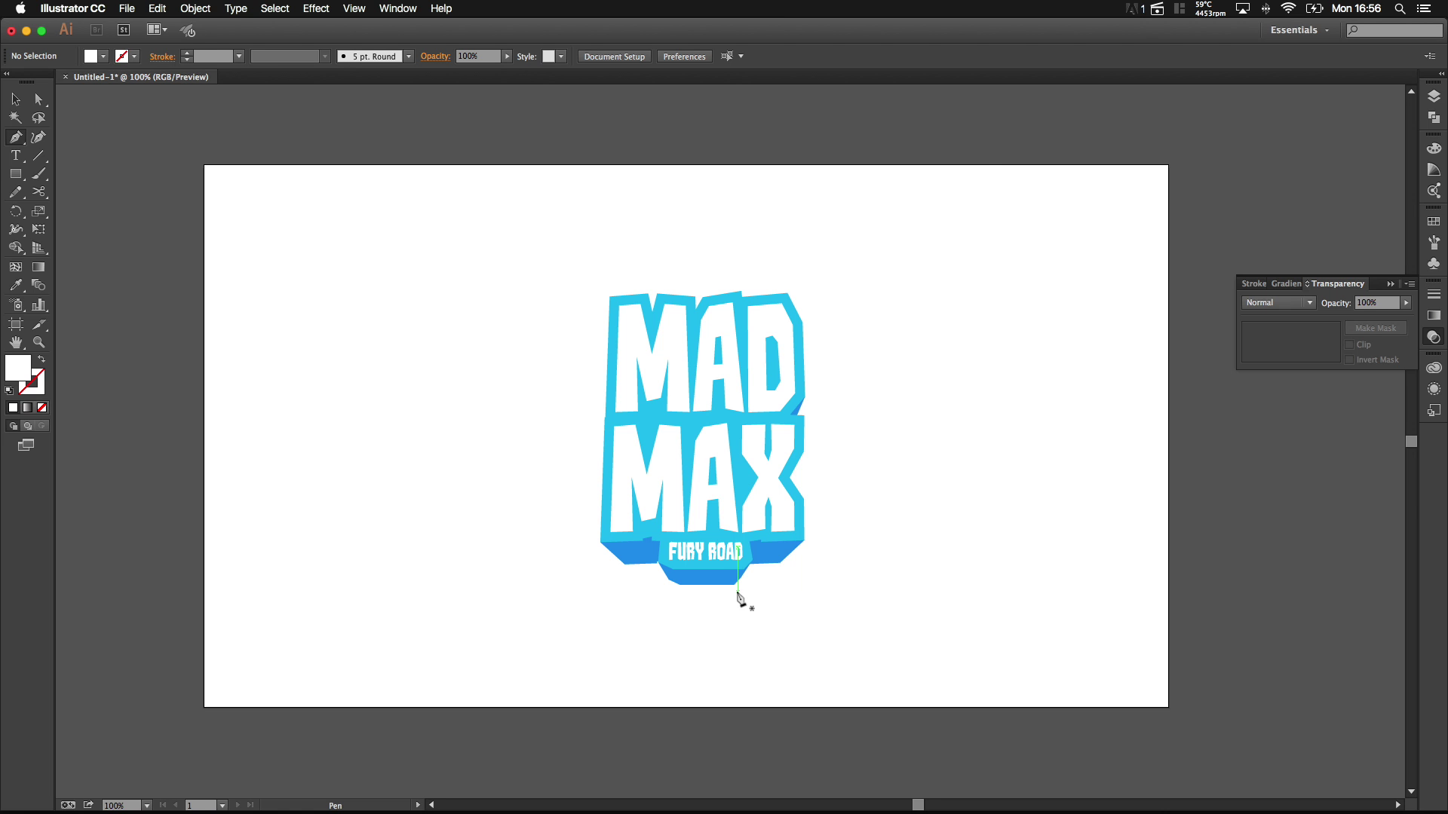
Step: Draw a thin white Pen highlight along the FURY ROAD backing's lower-left and bottom edges, with a spike running down into the darker face
{"action": "scroll", "coordinate": [679, 581], "scroll_direction": "up", "scroll_amount": 5}
{"action": "scroll", "coordinate": [671, 581], "scroll_direction": "up", "scroll_amount": 2}
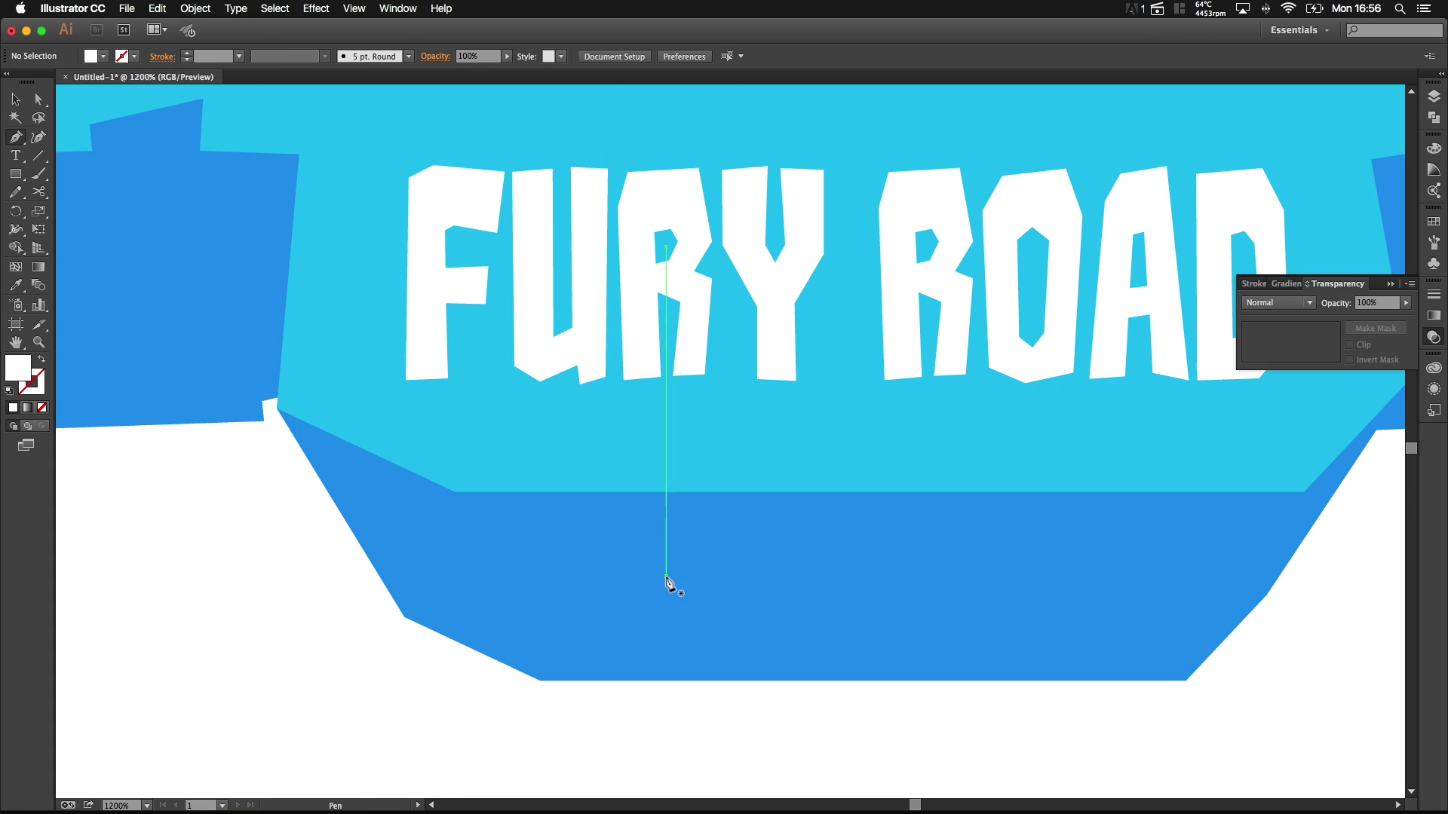
{"action": "left_click", "coordinate": [298, 419]}
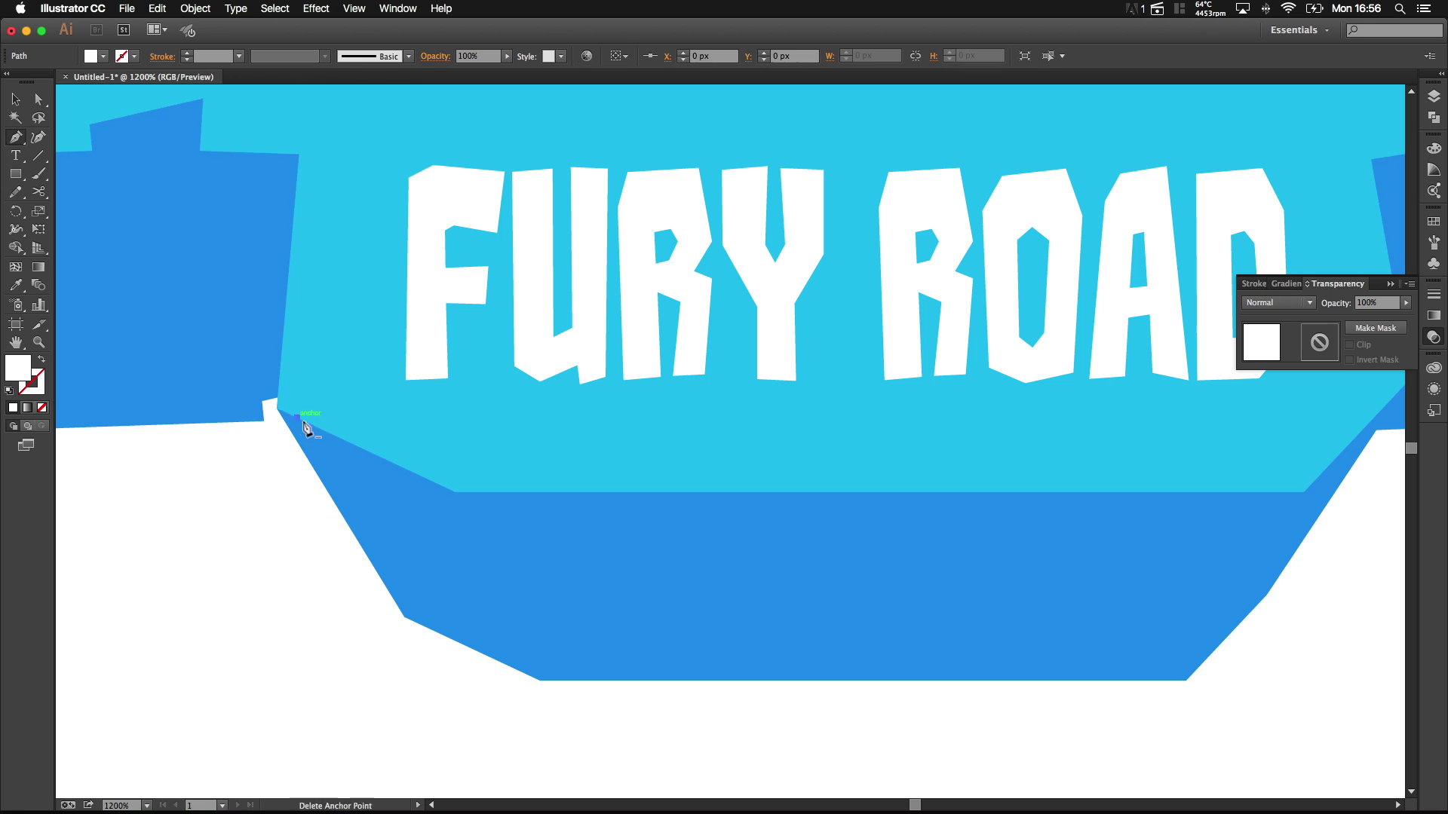
{"action": "left_click", "coordinate": [460, 481]}
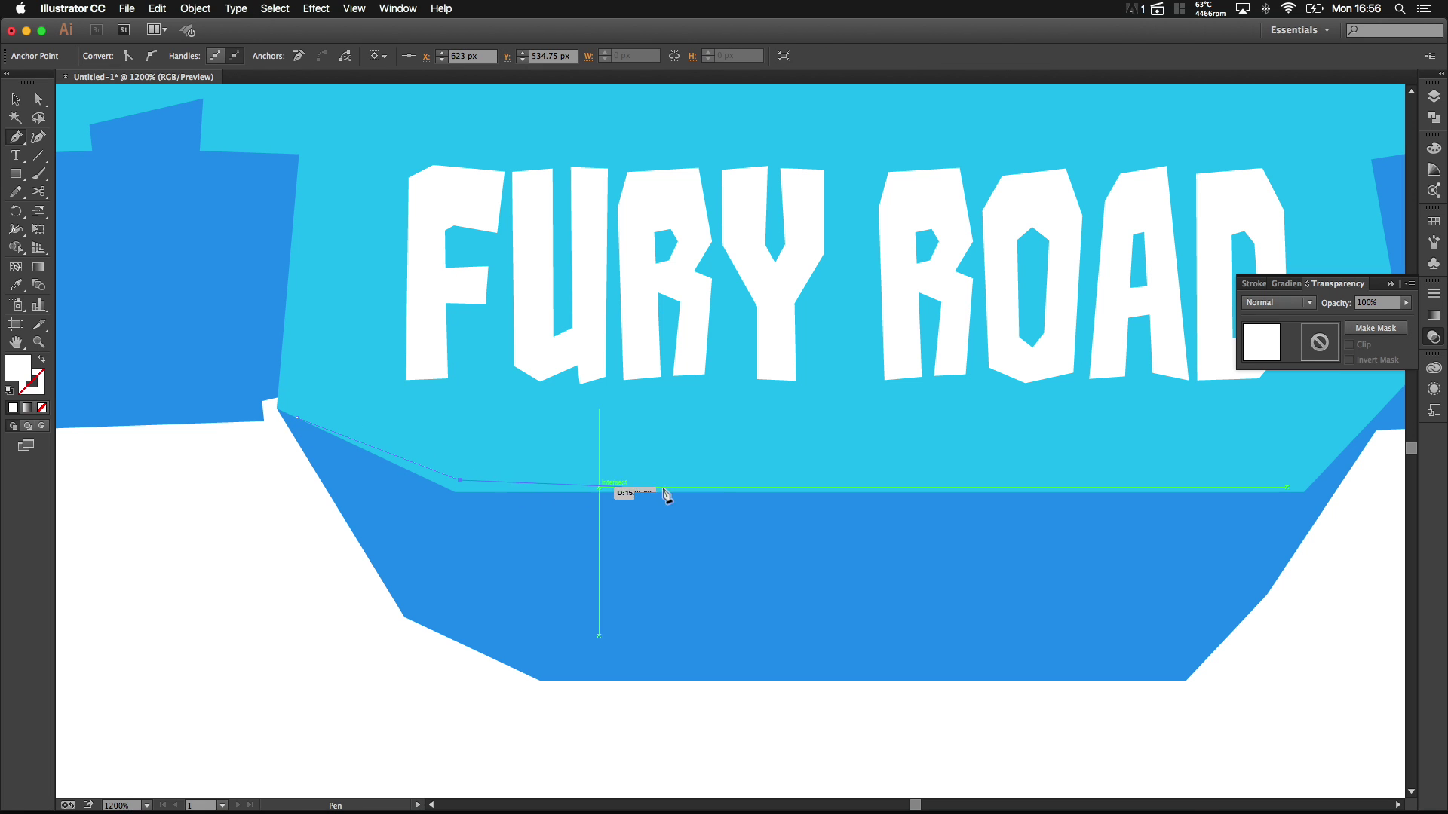
{"action": "left_click", "coordinate": [1059, 492]}
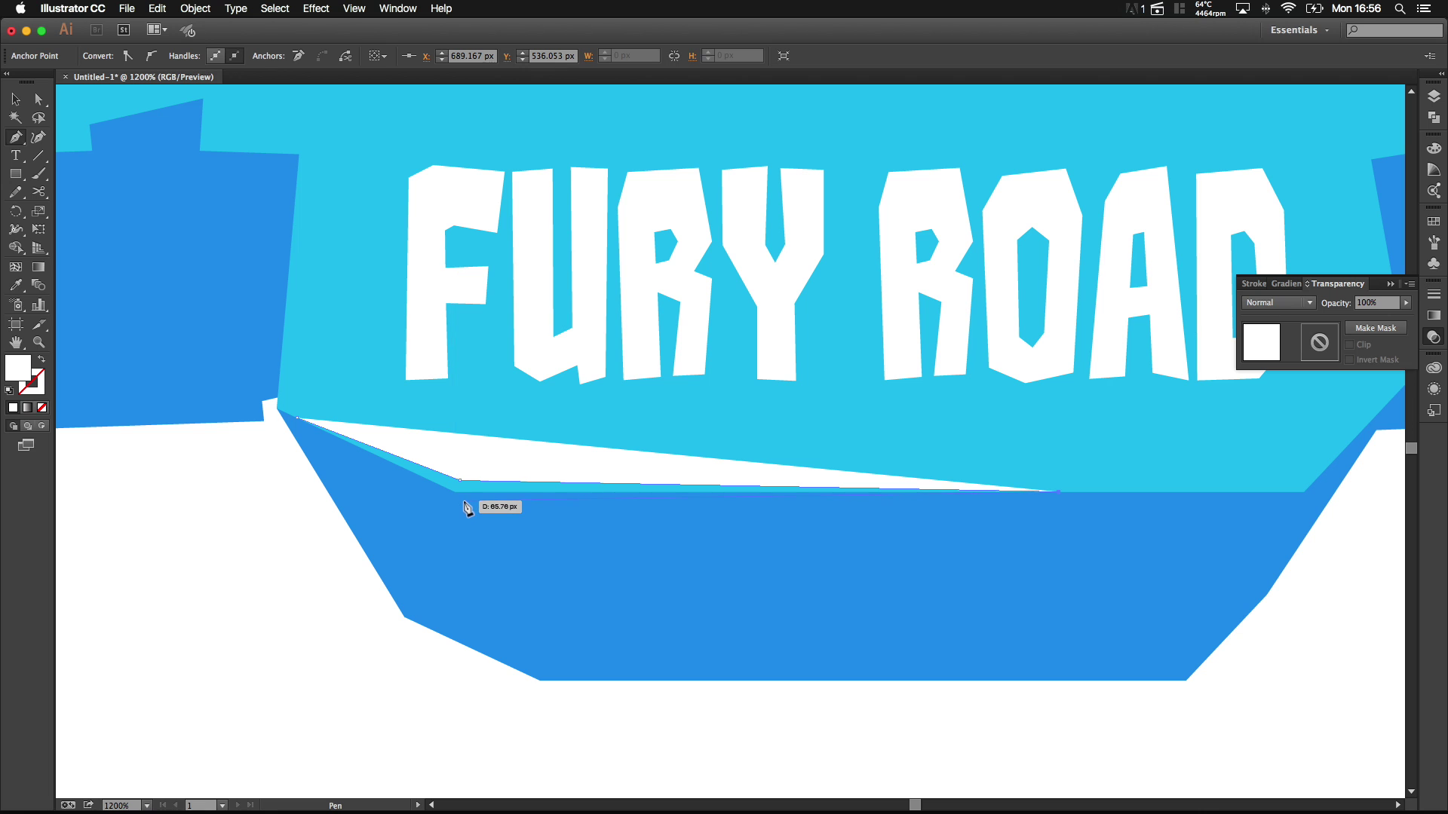
{"action": "left_click", "coordinate": [466, 498]}
{"action": "key", "text": "super+z"}
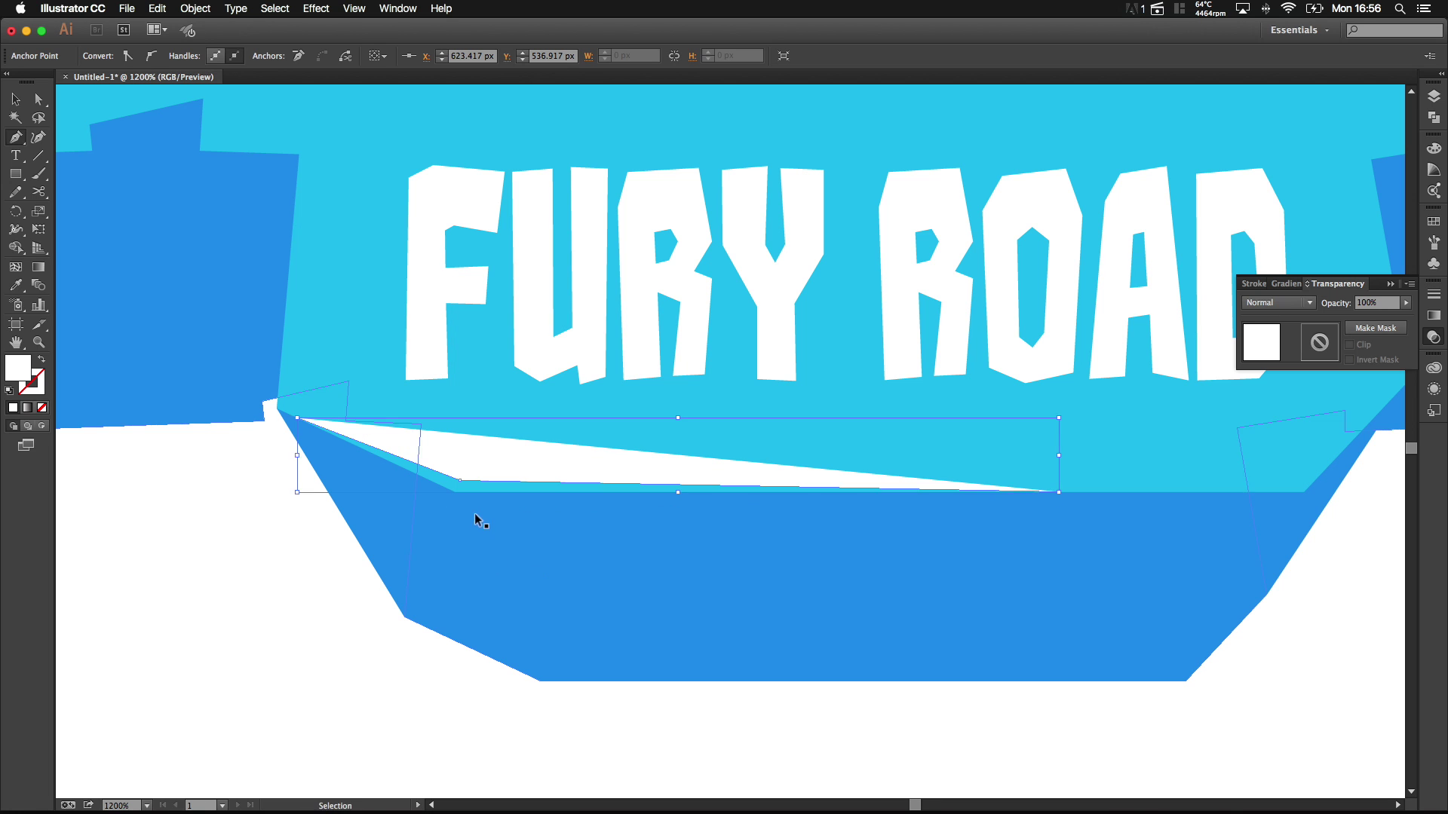
{"action": "left_click", "coordinate": [468, 497]}
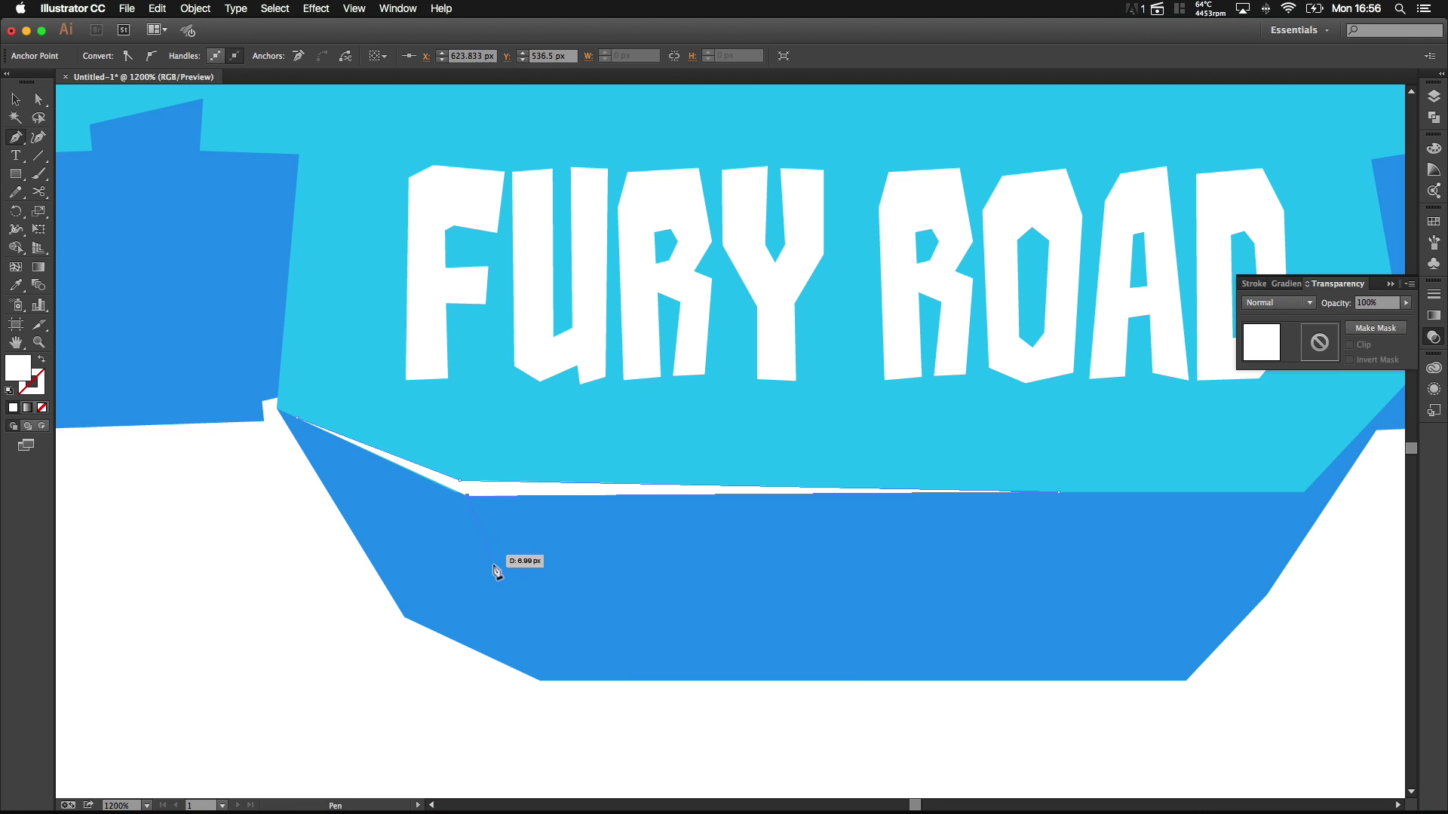
{"action": "left_click", "coordinate": [510, 595]}
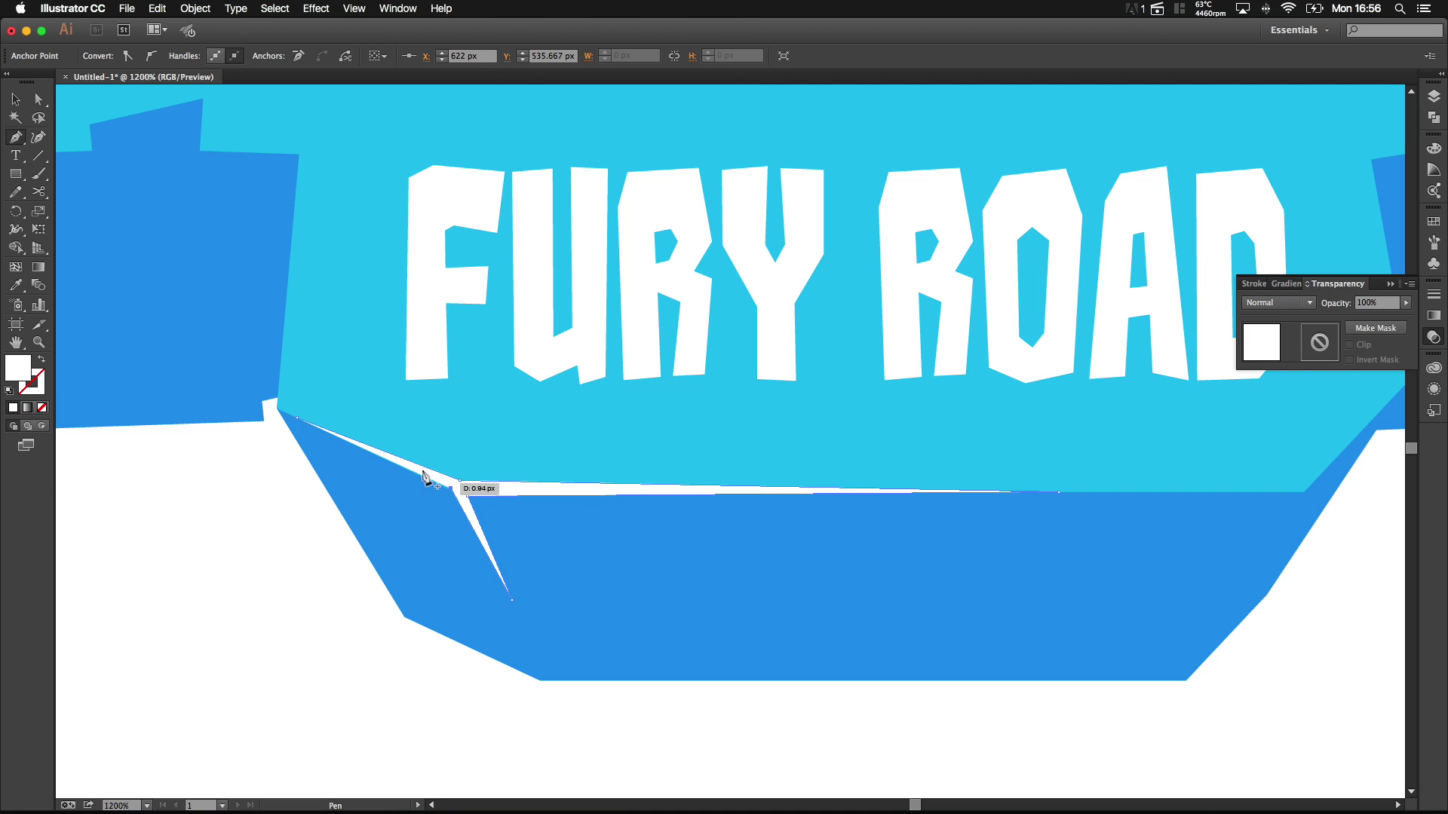
{"action": "left_click", "coordinate": [443, 489]}
{"action": "left_click", "coordinate": [298, 418]}
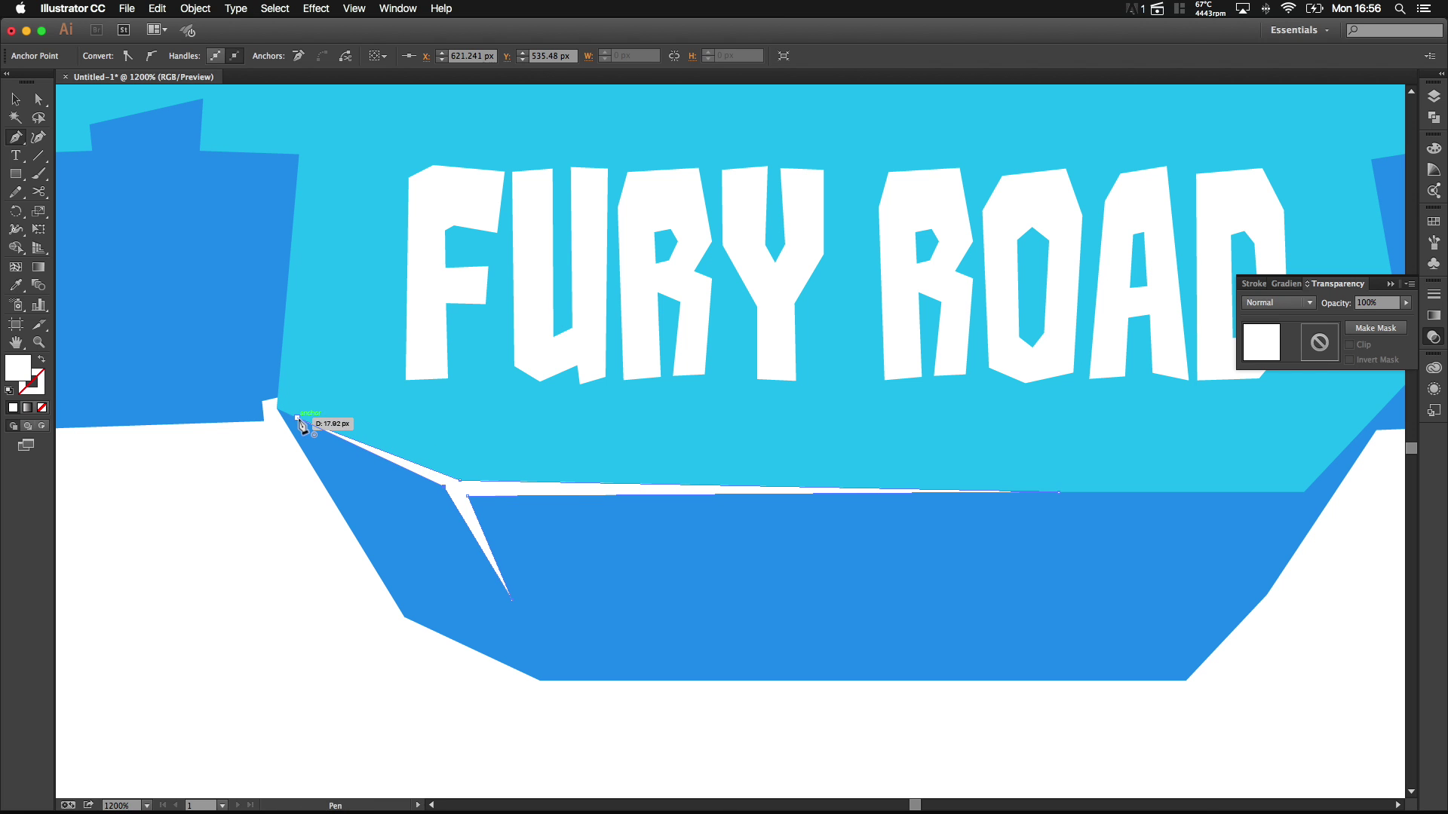
{"action": "left_click", "coordinate": [224, 485], "text": "super"}
Step: Draw a thin white Pen highlight around the FURY ROAD backing's lower-right corner, with a short spike into the darker face
{"action": "scroll", "coordinate": [228, 497], "scroll_direction": "down", "scroll_amount": 8}
{"action": "scroll", "coordinate": [256, 527], "scroll_direction": "up", "scroll_amount": 4}
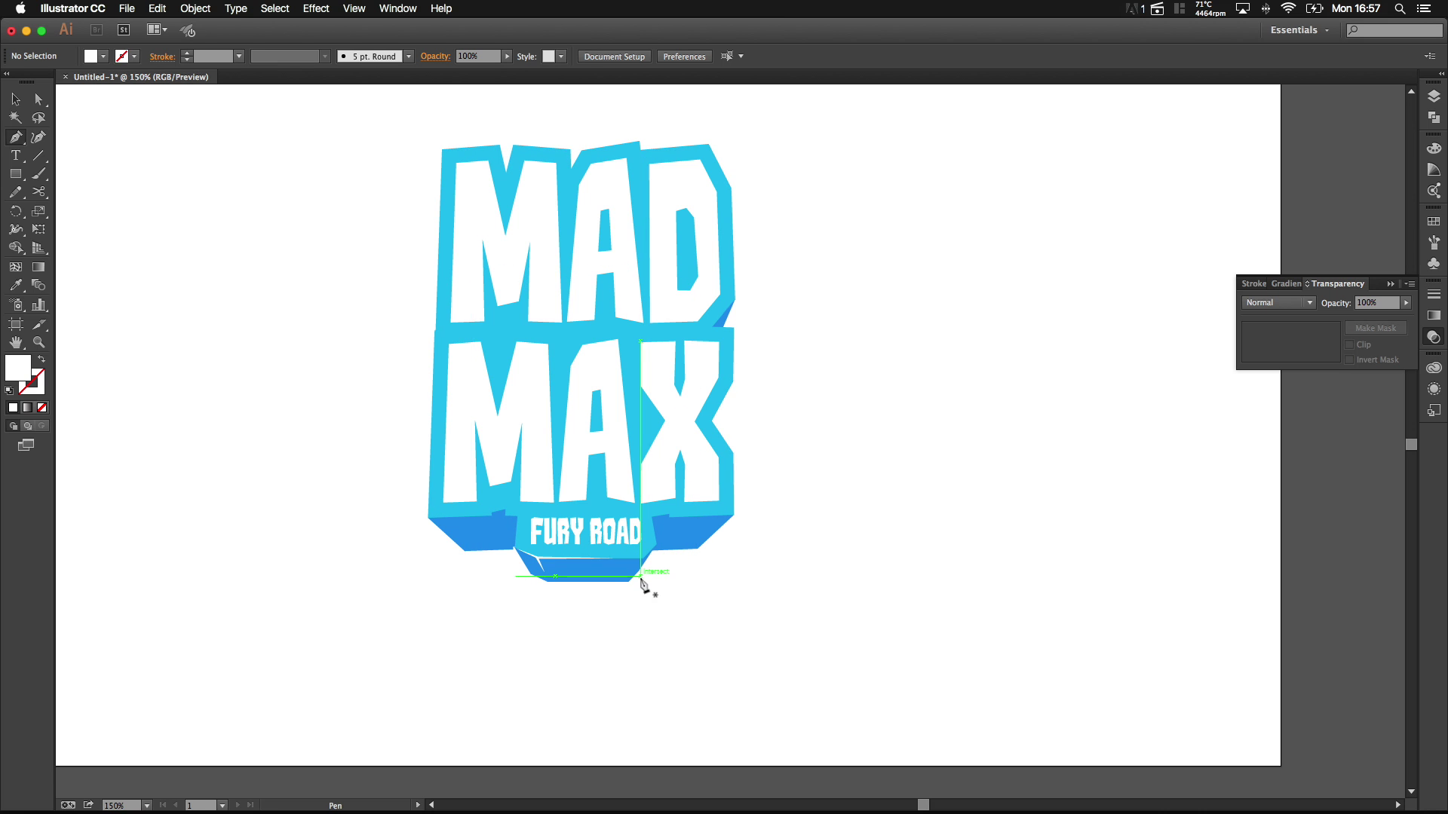
{"action": "scroll", "coordinate": [641, 582], "scroll_direction": "up", "scroll_amount": 6}
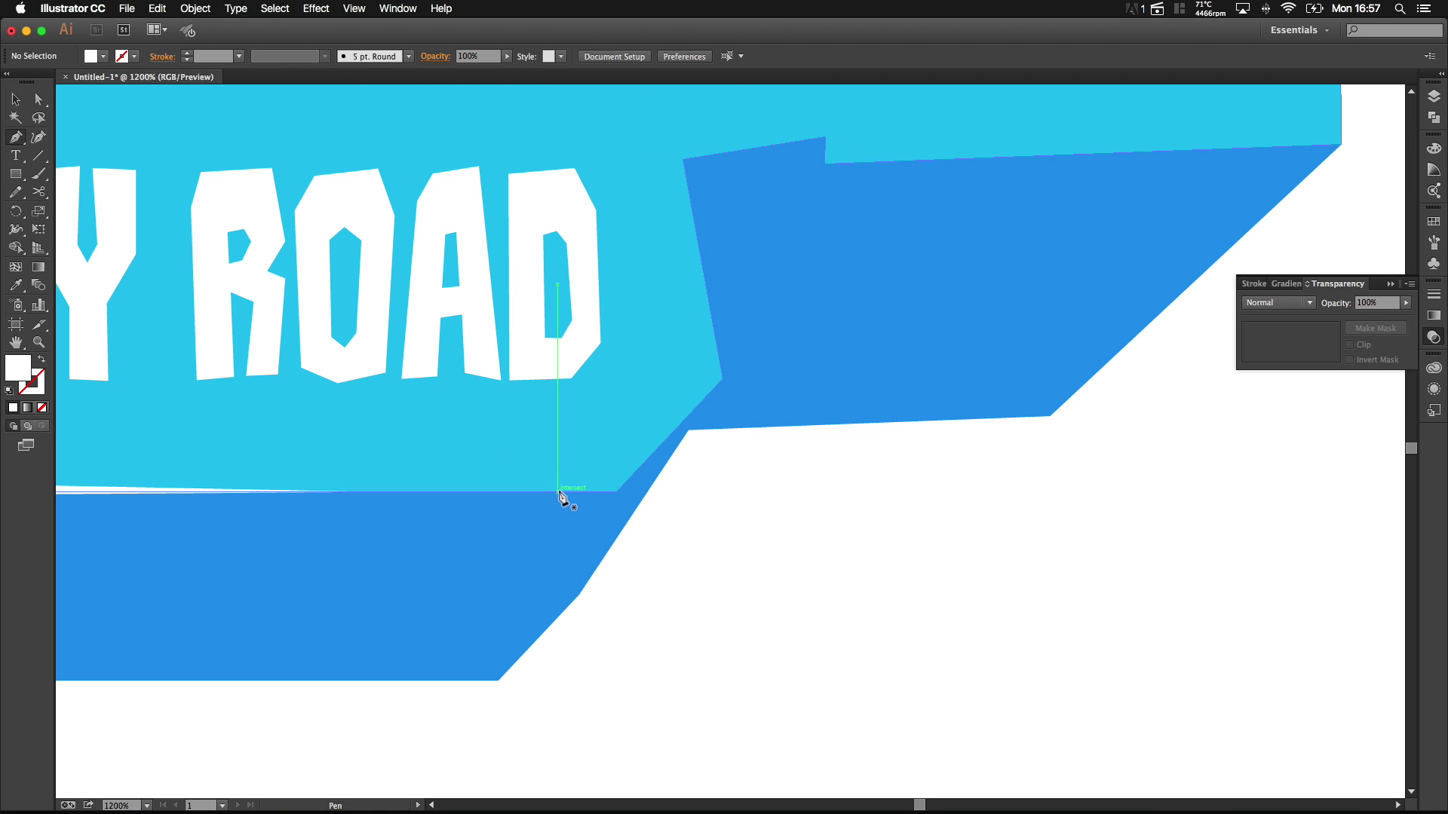
{"action": "left_click", "coordinate": [558, 492]}
{"action": "left_click", "coordinate": [612, 489]}
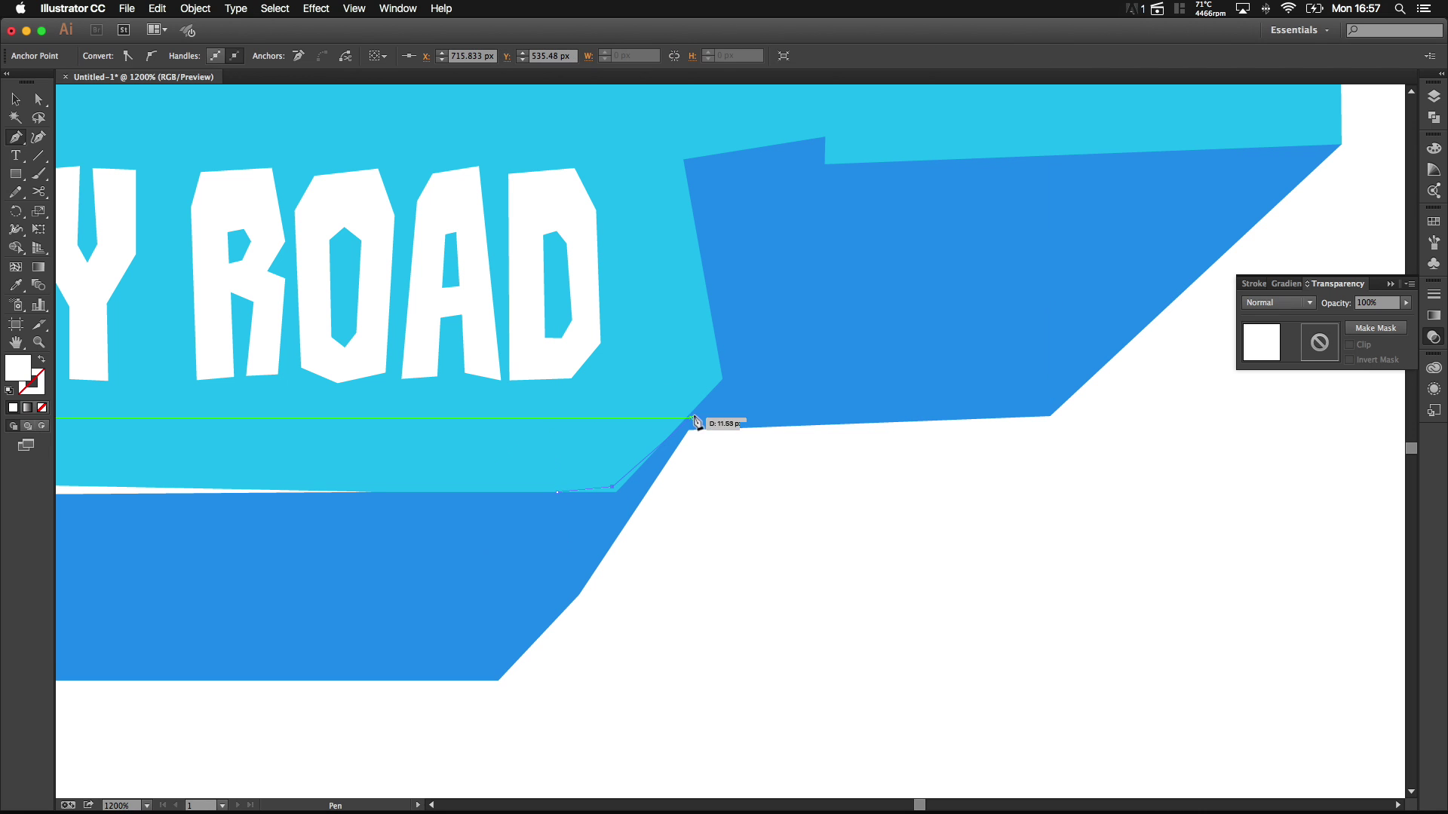
{"action": "left_click", "coordinate": [720, 381]}
{"action": "left_click", "coordinate": [622, 496]}
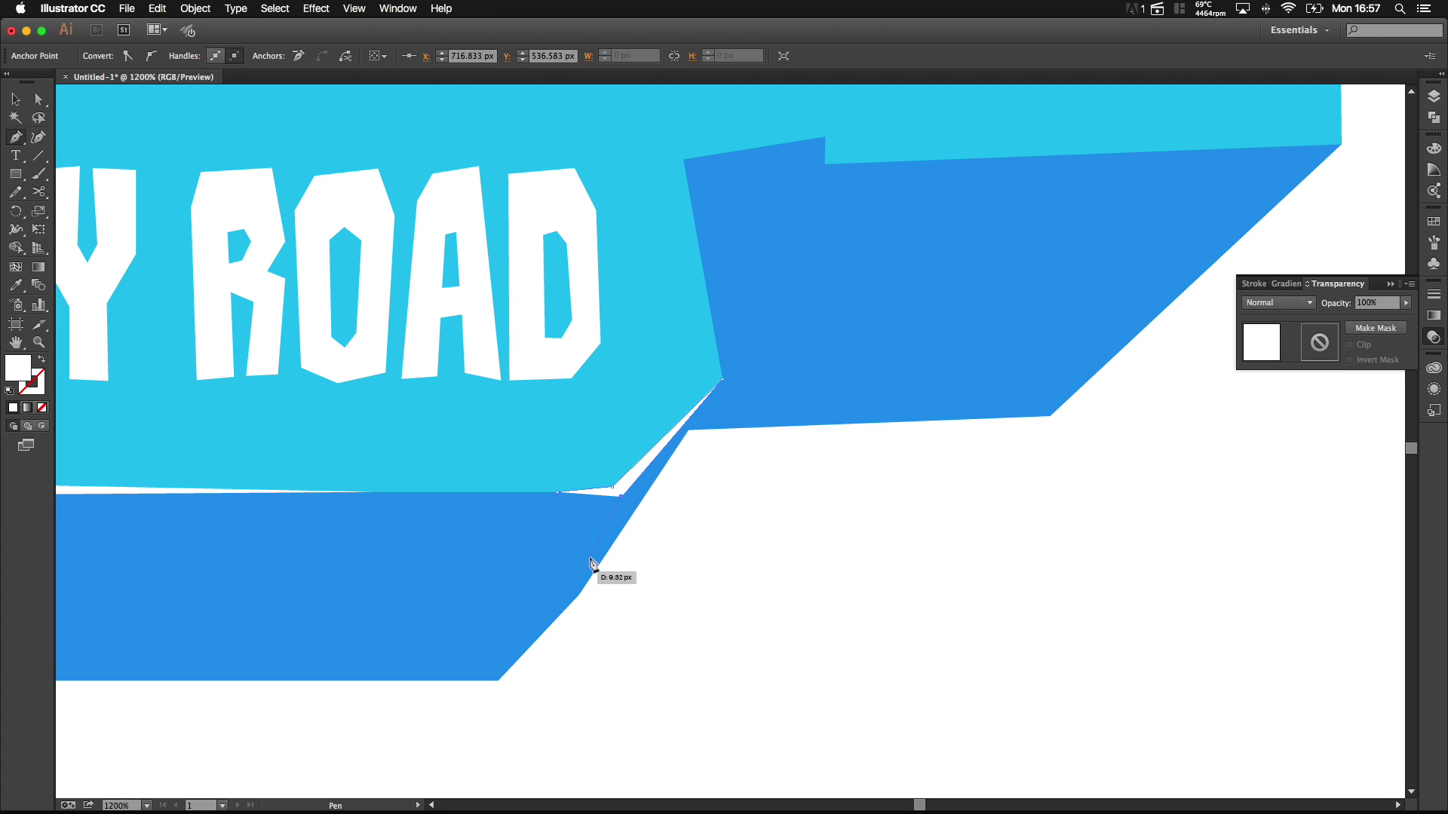
{"action": "left_click", "coordinate": [608, 527]}
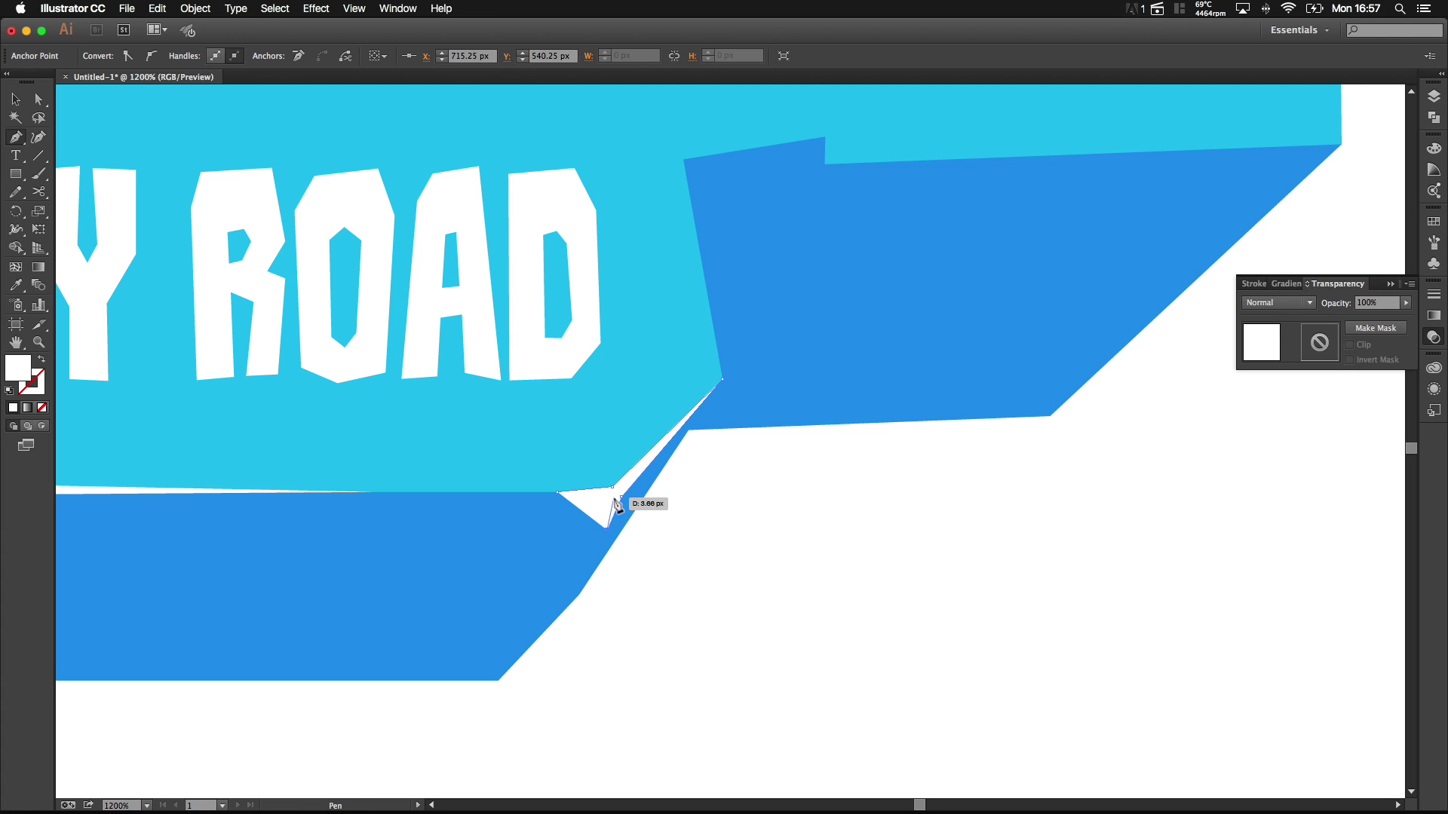
{"action": "left_click", "coordinate": [557, 492]}
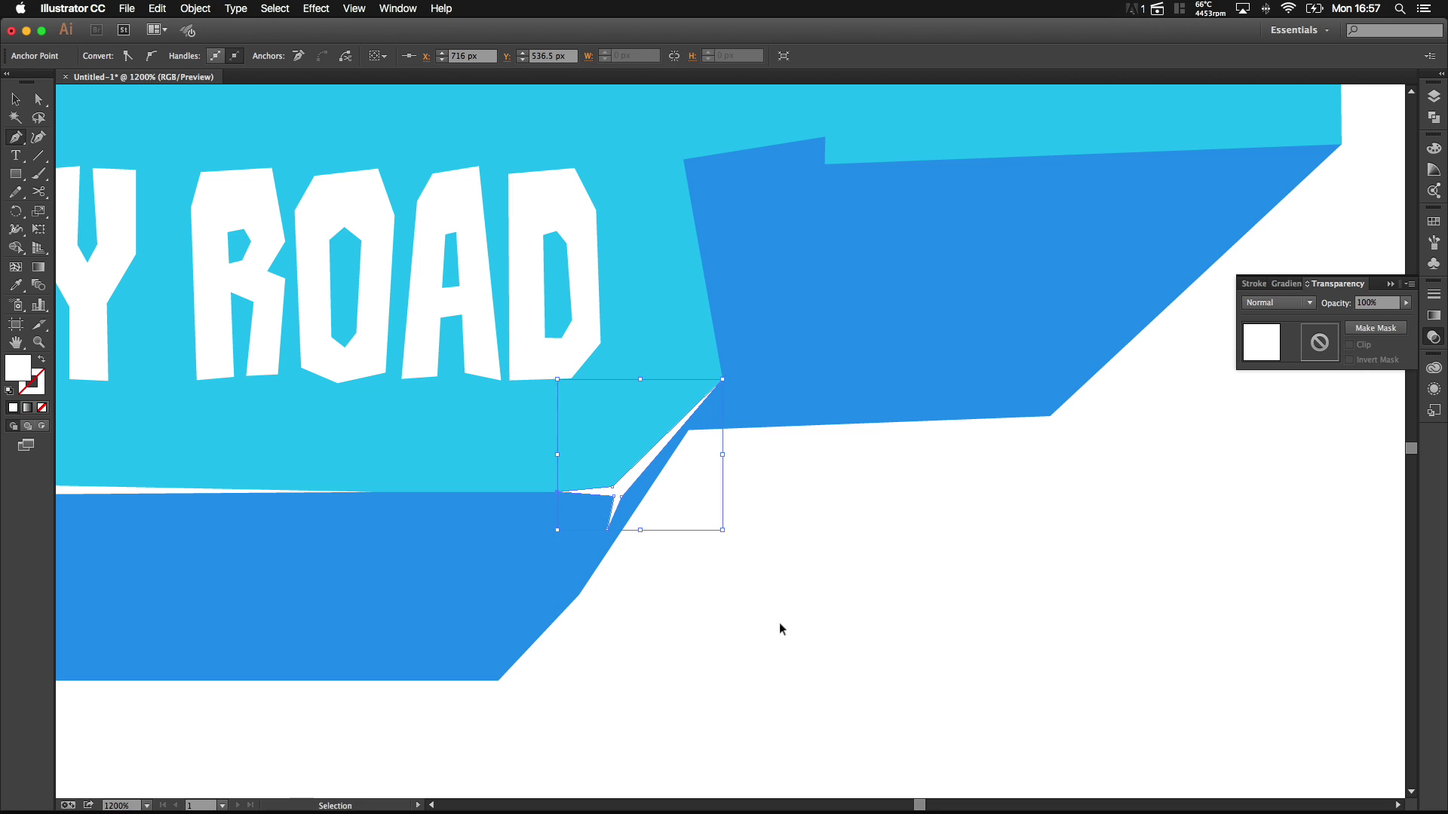
{"action": "left_click", "coordinate": [788, 632], "text": "super"}
Step: Draw a thin white Pen highlight at the darker notch left of FURY ROAD, tapering along the edge with a spike into the face; deselect it
{"action": "scroll", "coordinate": [797, 634], "scroll_direction": "down", "scroll_amount": 7}
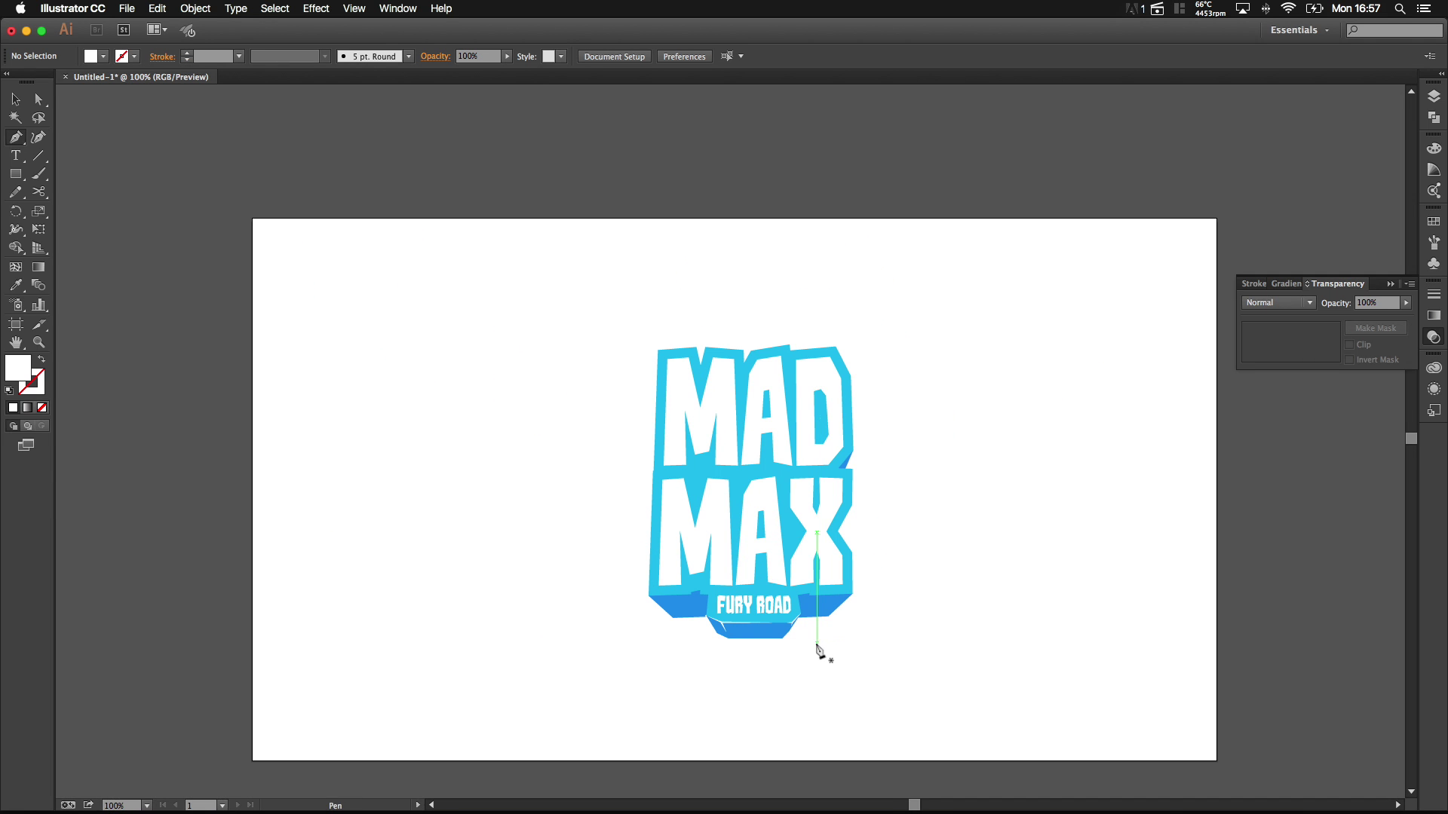
{"action": "scroll", "coordinate": [816, 645], "scroll_direction": "up", "scroll_amount": 3}
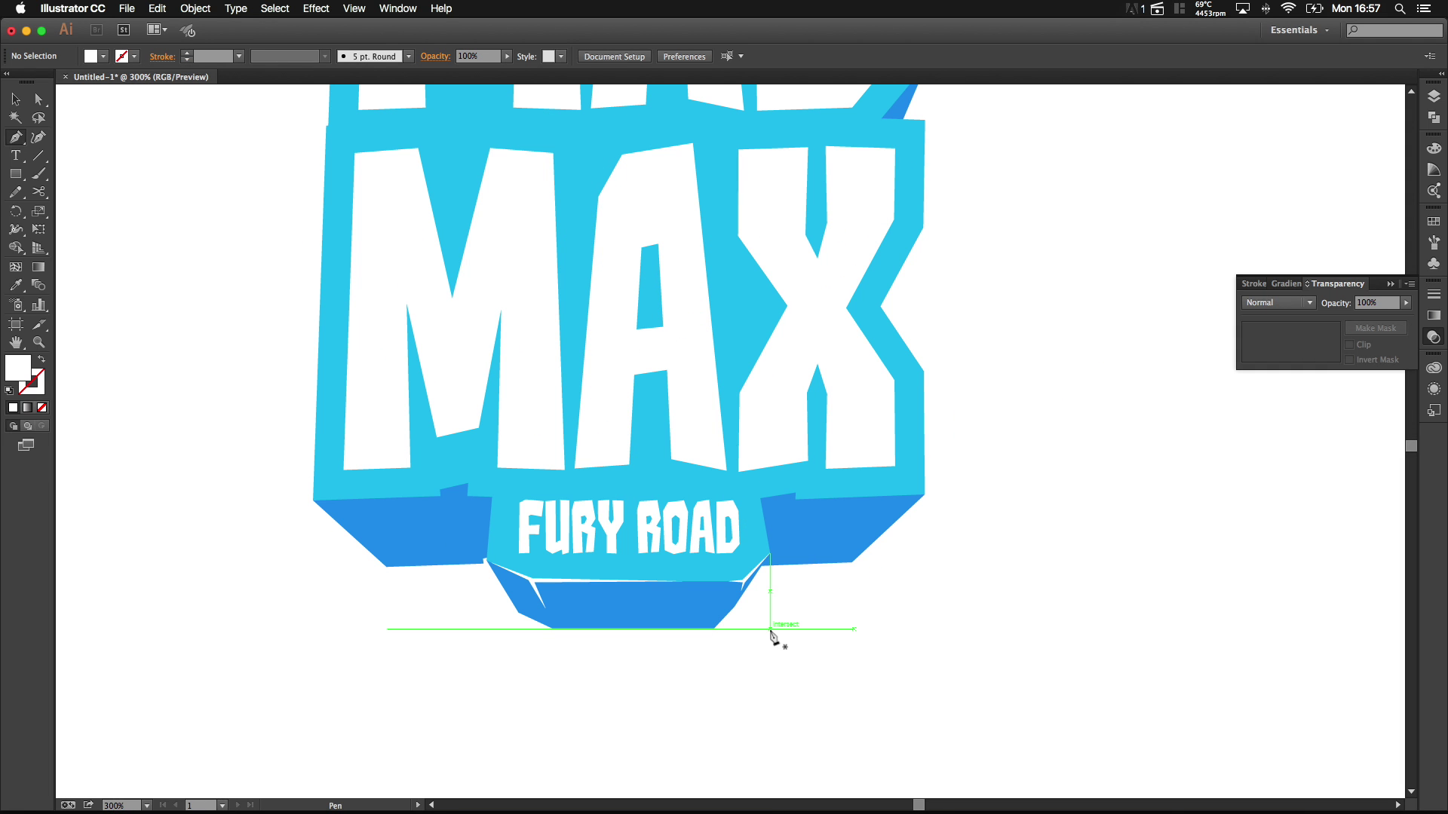
{"action": "scroll", "coordinate": [433, 500], "scroll_direction": "up", "scroll_amount": 5}
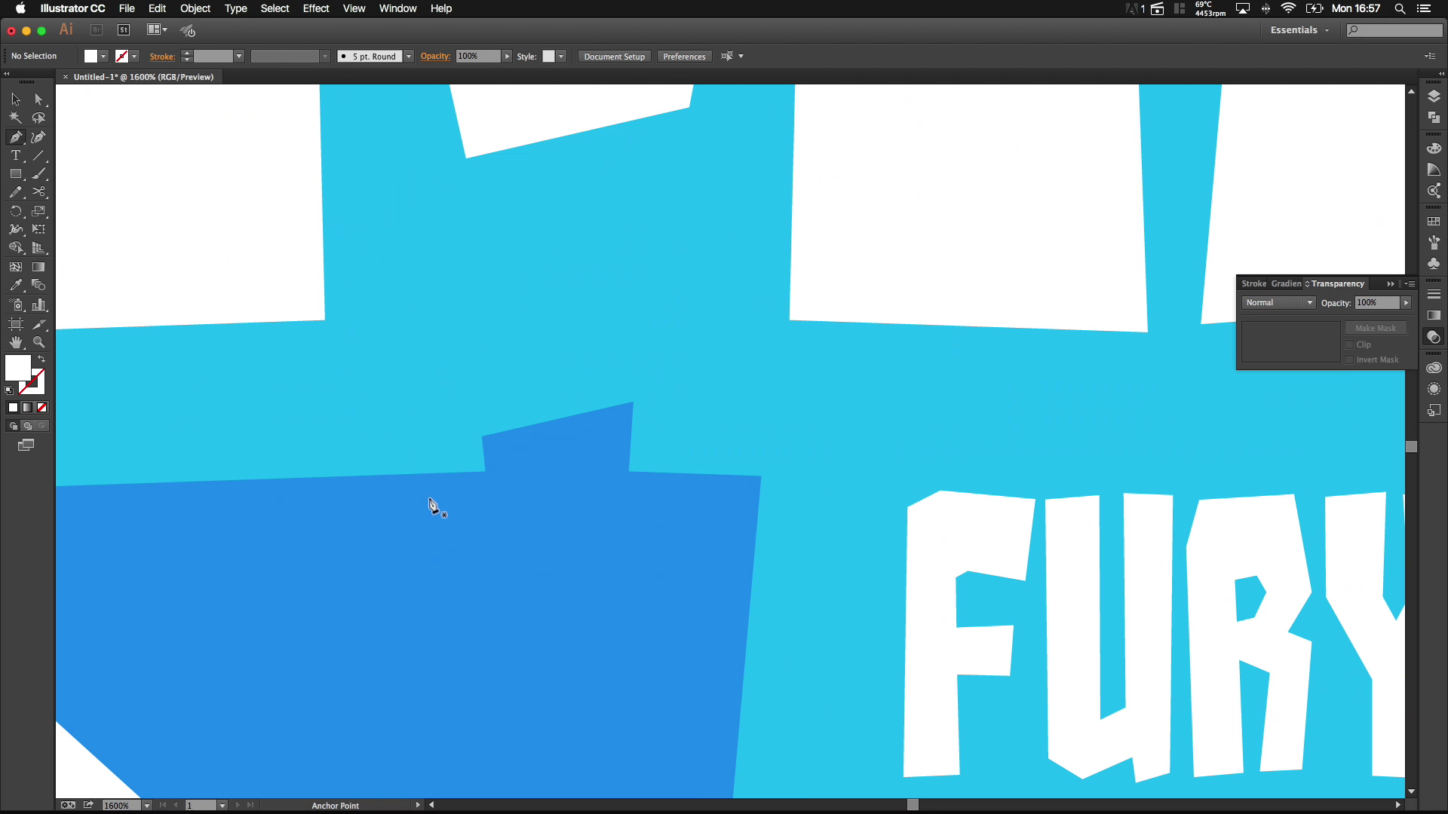
{"action": "left_click", "coordinate": [482, 436]}
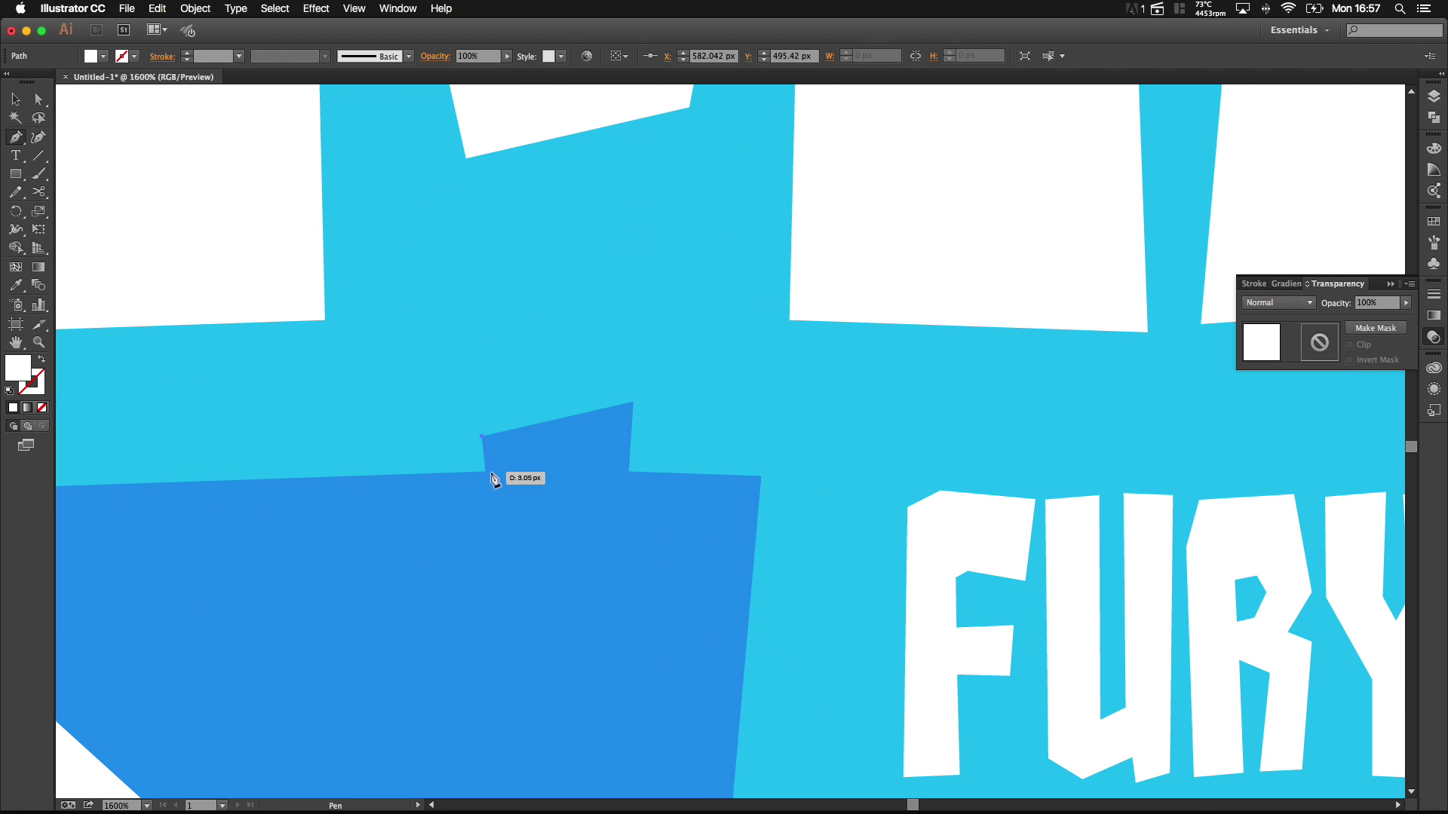
{"action": "left_click", "coordinate": [492, 475]}
{"action": "left_click", "coordinate": [536, 596]}
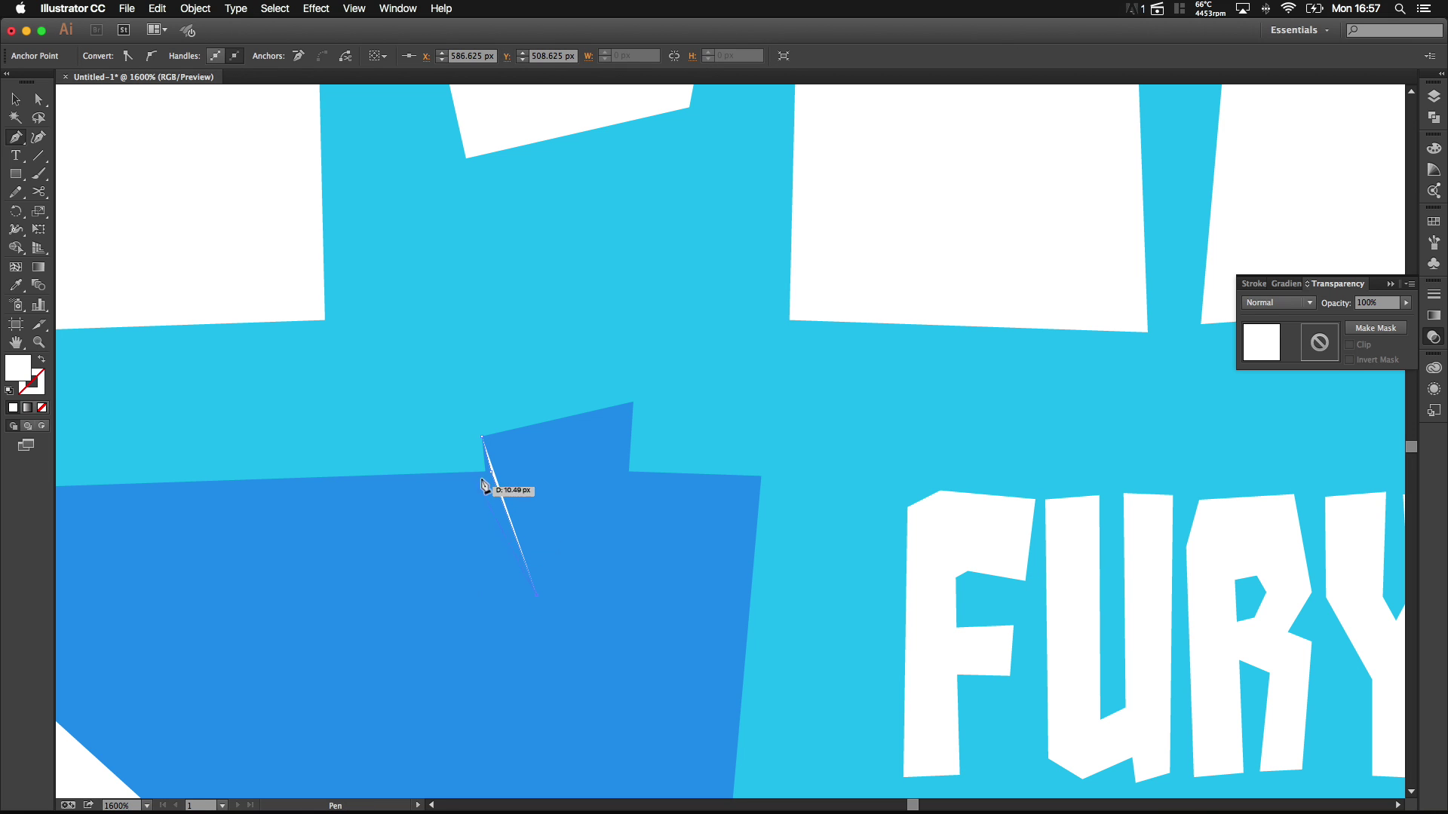
{"action": "left_click", "coordinate": [483, 476]}
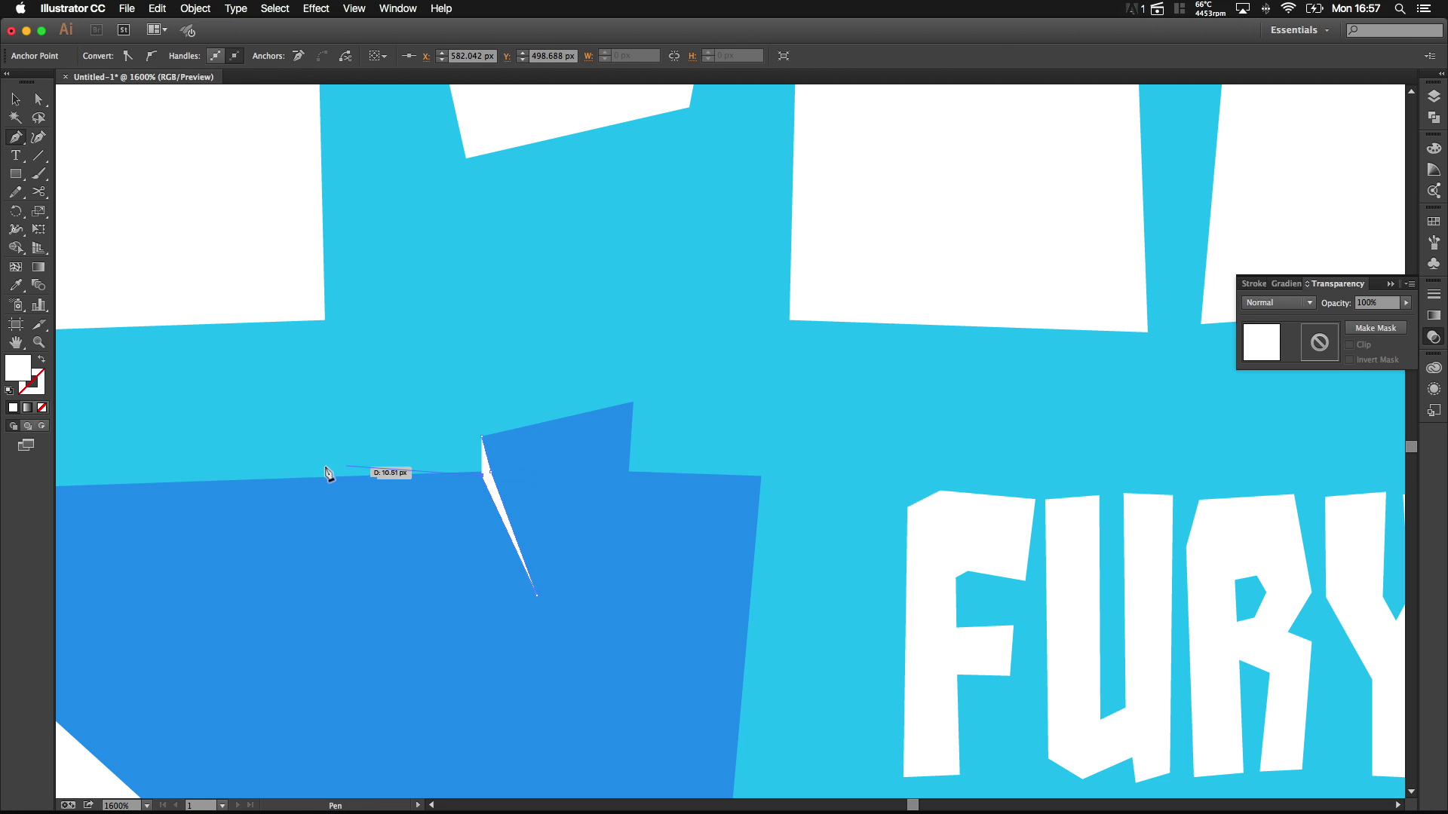
{"action": "left_click", "coordinate": [242, 481]}
{"action": "left_click", "coordinate": [478, 469]}
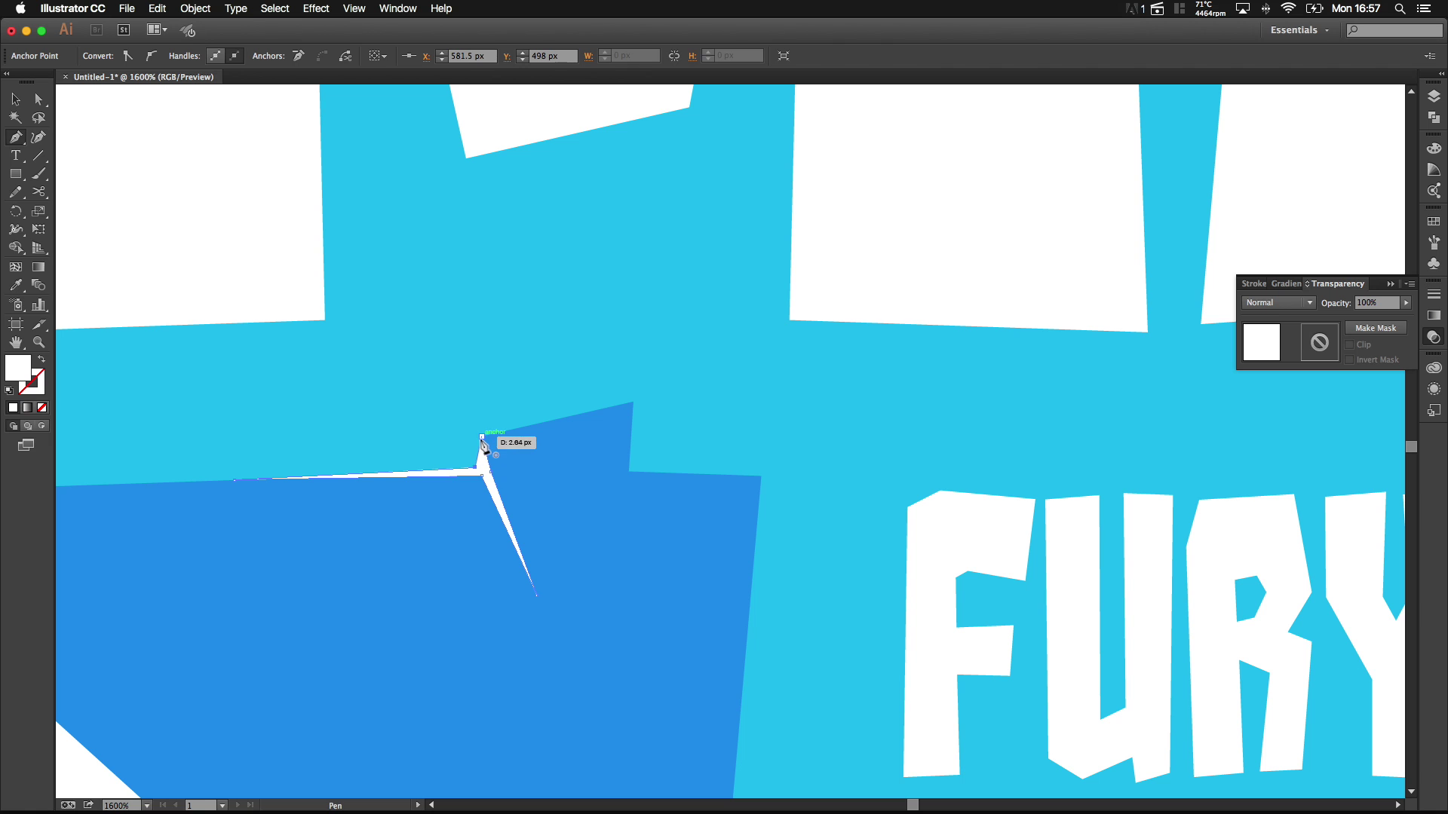
{"action": "key", "text": "super+minus"}
{"action": "left_click", "coordinate": [138, 732], "text": "super"}
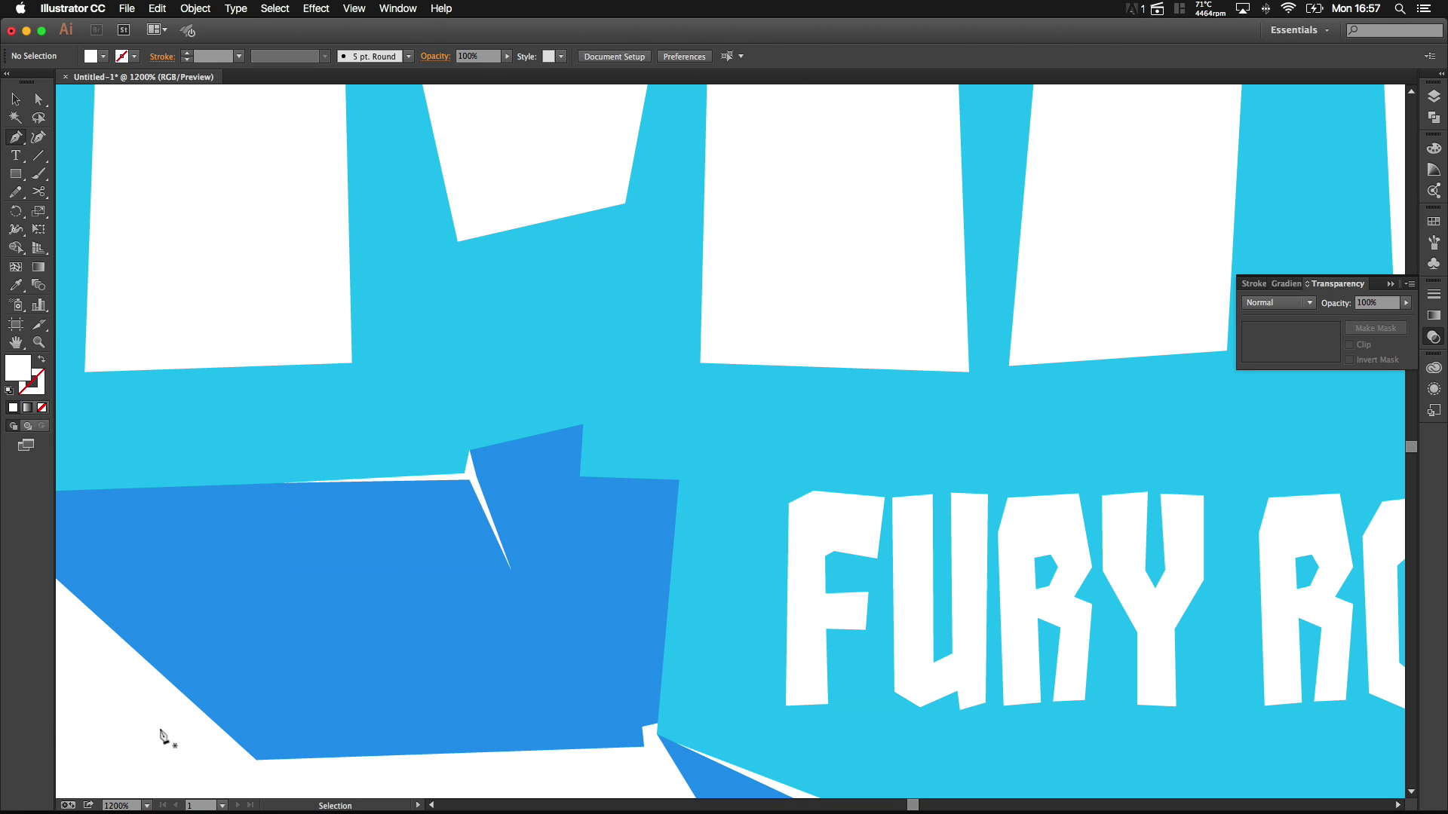
Step: Draw a thin white Pen sliver along the slanted upper edge of the notch left of FURY ROAD, meeting the existing highlight, and deselect it
{"action": "key", "text": "super+minus"}
{"action": "key", "text": "super+minus"}
{"action": "key", "text": "super+minus"}
{"action": "key", "text": "super+minus"}
{"action": "key", "text": "super+minus"}
{"action": "left_click_drag", "start_coordinate": [577, 694], "coordinate": [735, 584]}
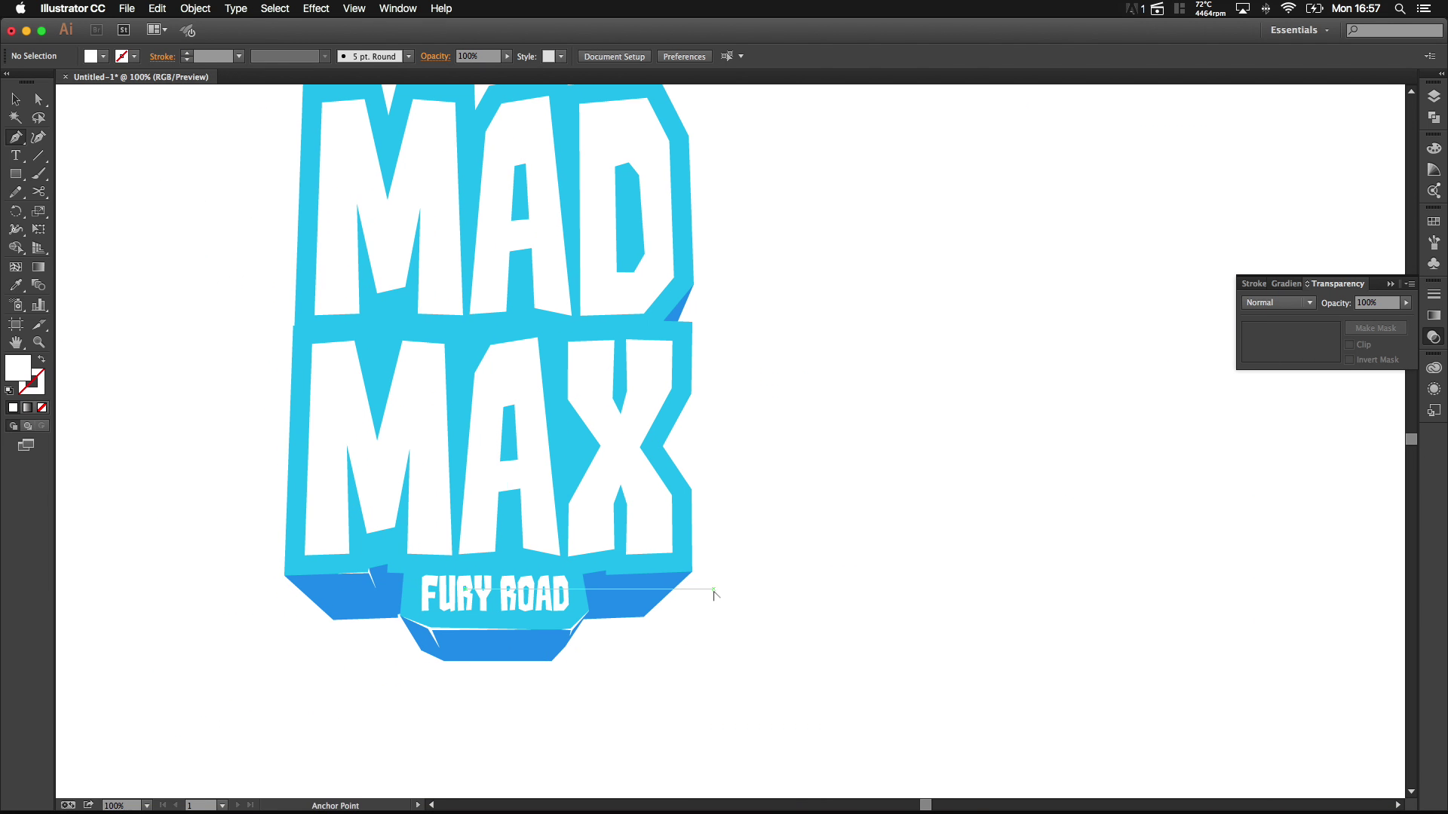
{"action": "scroll", "coordinate": [714, 593], "scroll_direction": "down", "scroll_amount": 2}
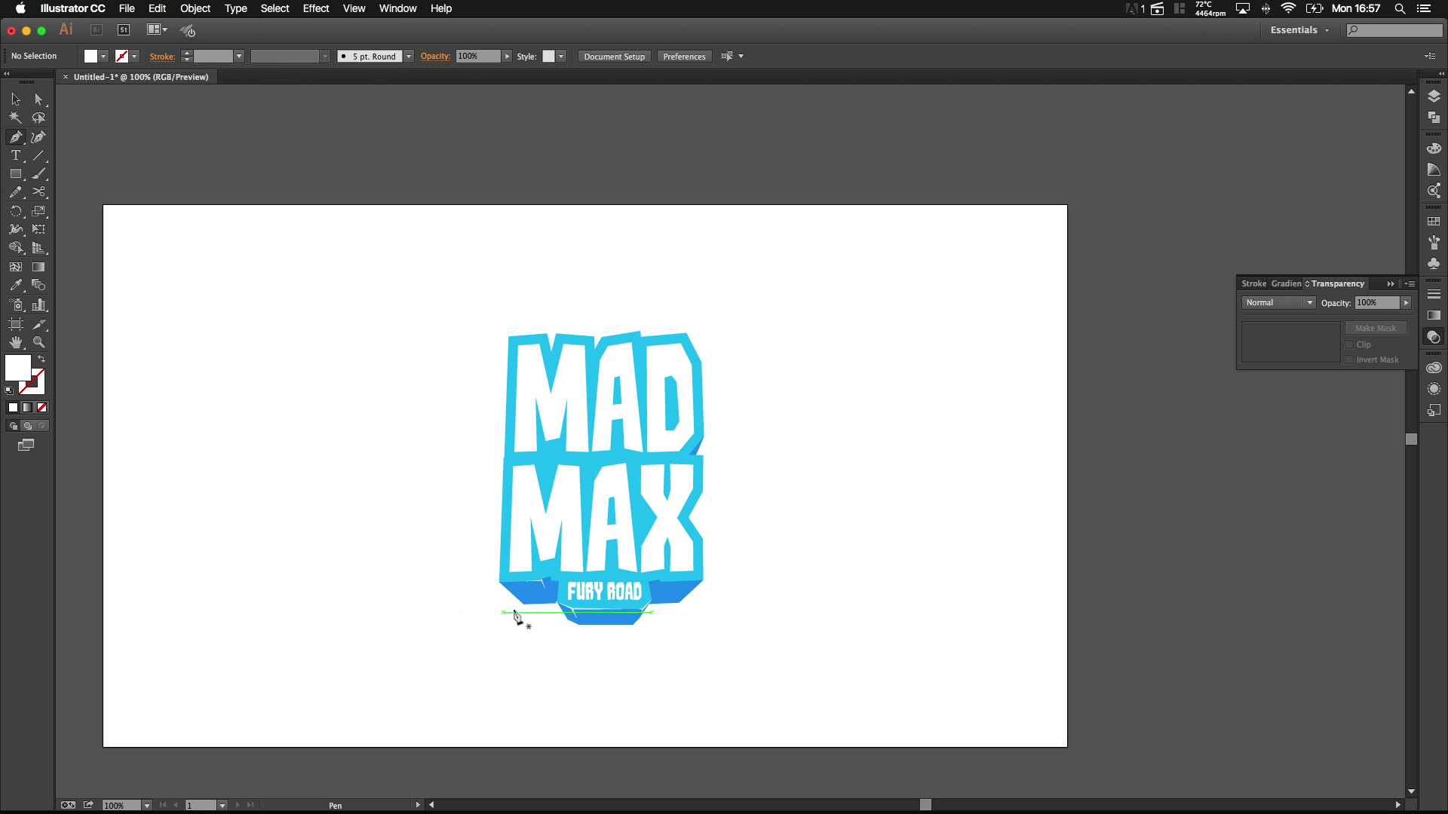
{"action": "scroll", "coordinate": [550, 594], "scroll_direction": "up", "scroll_amount": 4}
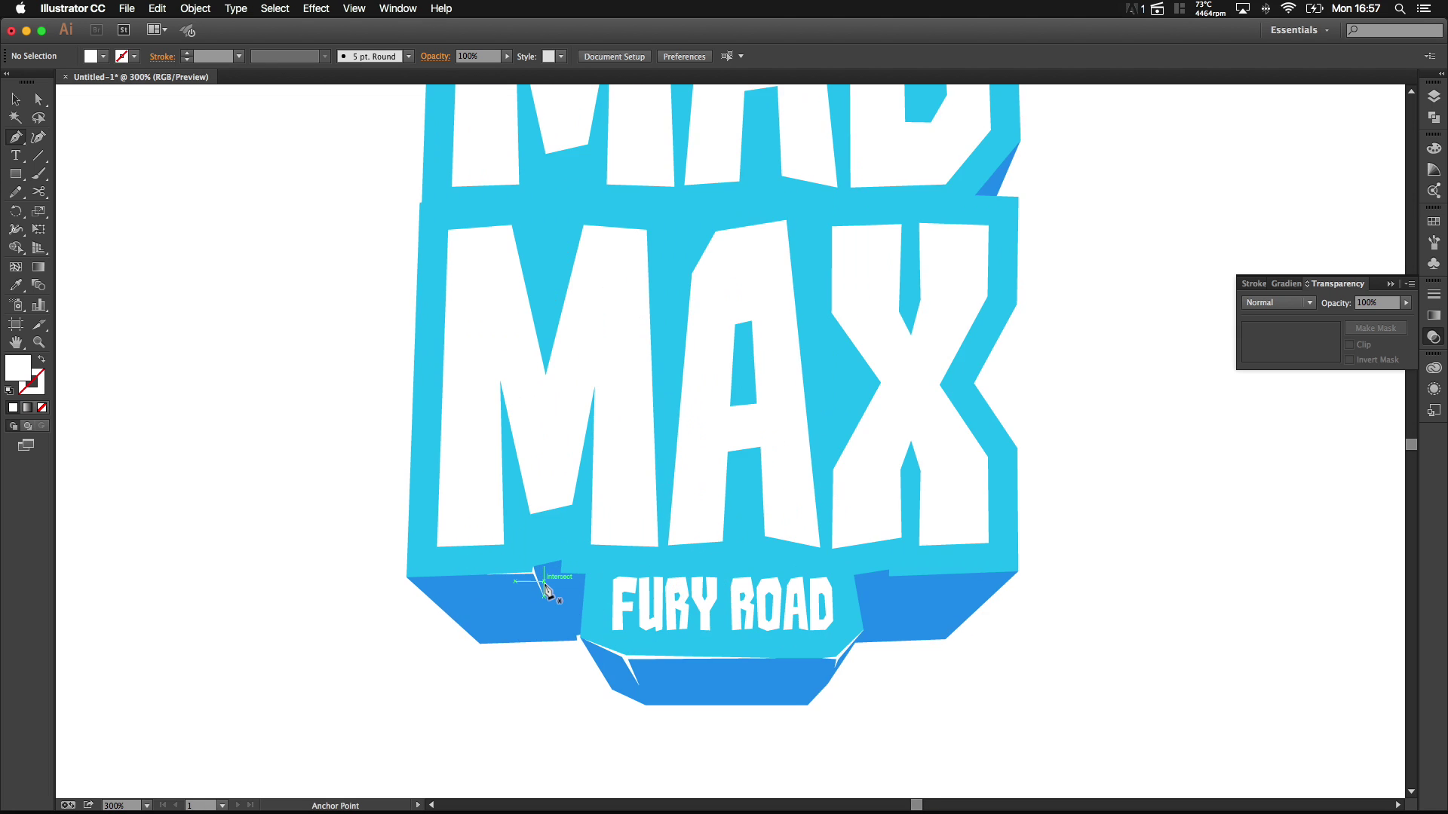
{"action": "scroll", "coordinate": [555, 578], "scroll_direction": "down", "scroll_amount": 3}
{"action": "scroll", "coordinate": [528, 490], "scroll_direction": "up", "scroll_amount": 4}
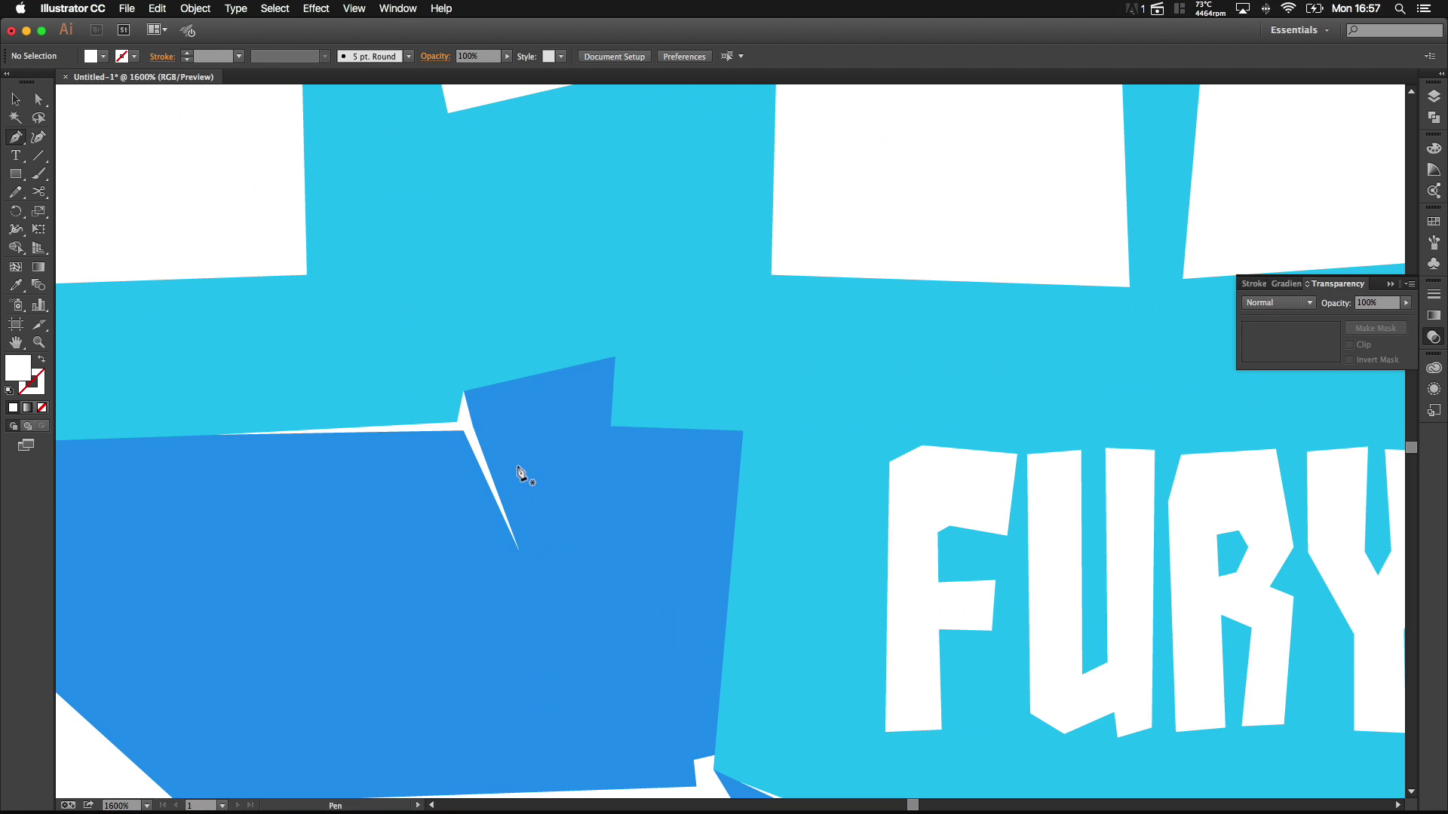
{"action": "left_click", "coordinate": [466, 408], "text": "super"}
{"action": "left_click", "coordinate": [615, 357]}
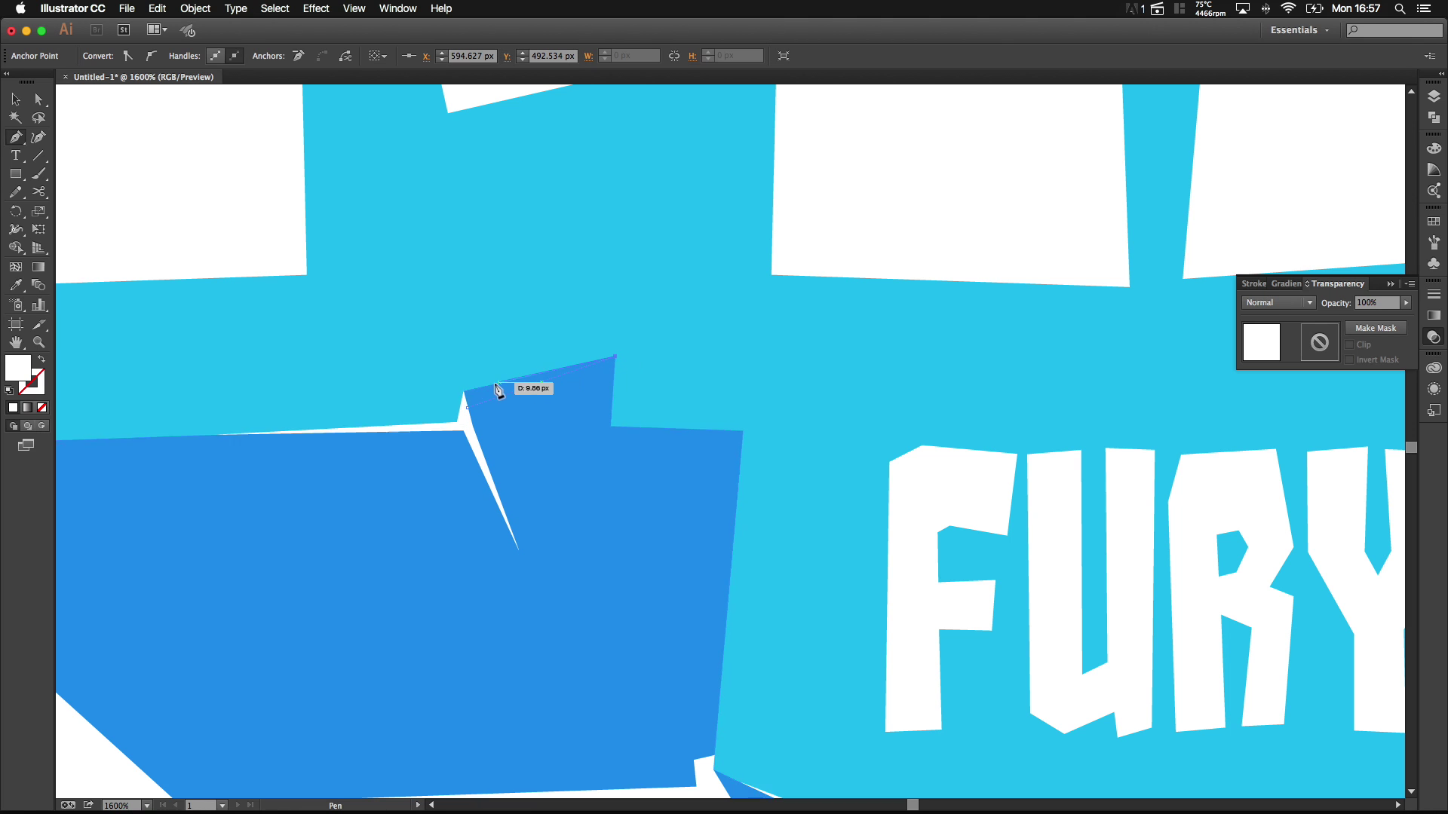
{"action": "left_click", "coordinate": [463, 391]}
{"action": "left_click", "coordinate": [467, 408]}
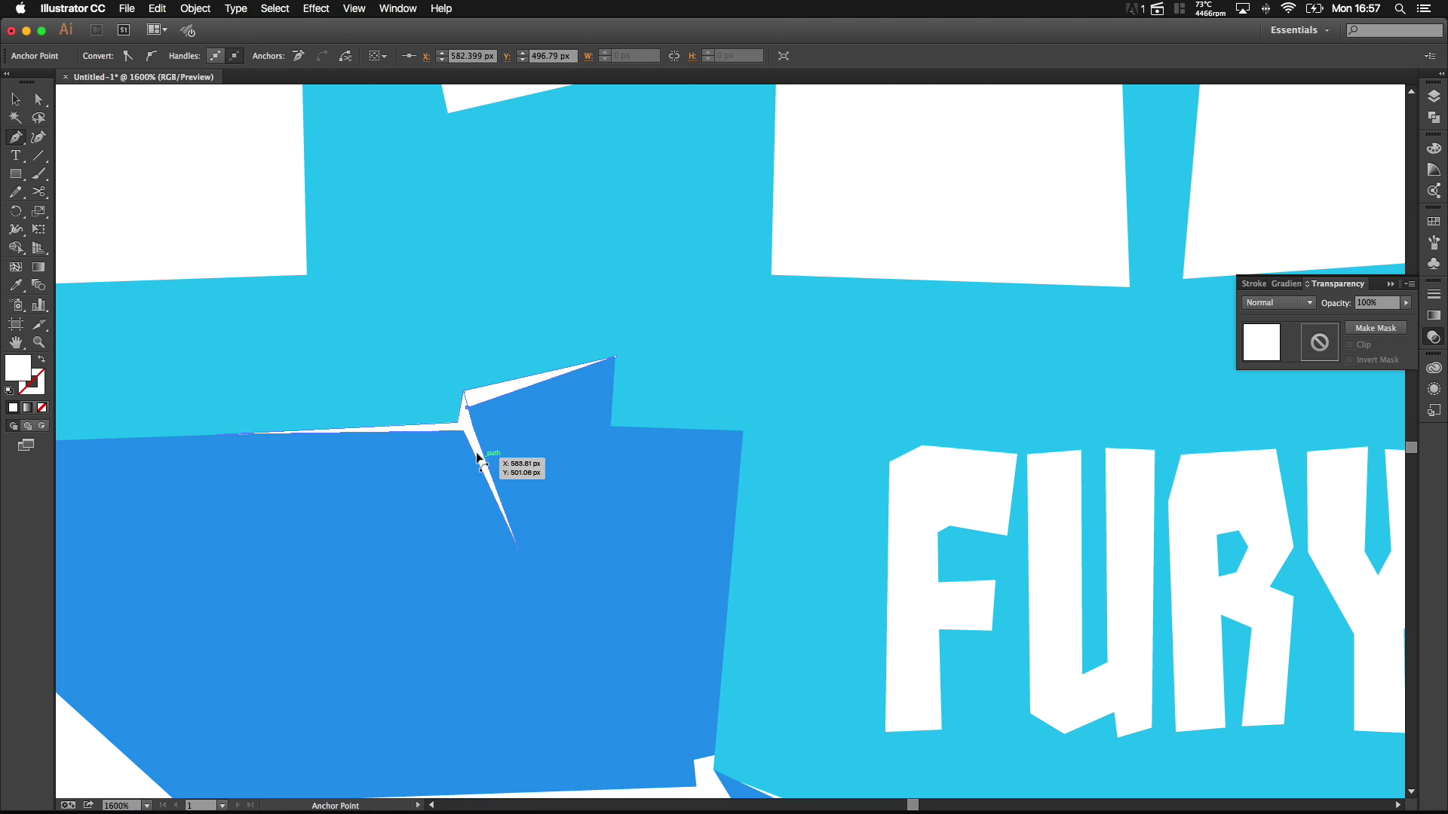
{"action": "scroll", "coordinate": [478, 454], "scroll_direction": "down", "scroll_amount": 3}
{"action": "key", "text": "p"}
{"action": "left_click", "coordinate": [278, 577], "text": "super"}
Step: Move the upper-left anchor point of the notch's slanted highlight outward to X 581.188 px, Y 495.42 px
{"action": "scroll", "coordinate": [291, 581], "scroll_direction": "down", "scroll_amount": 4}
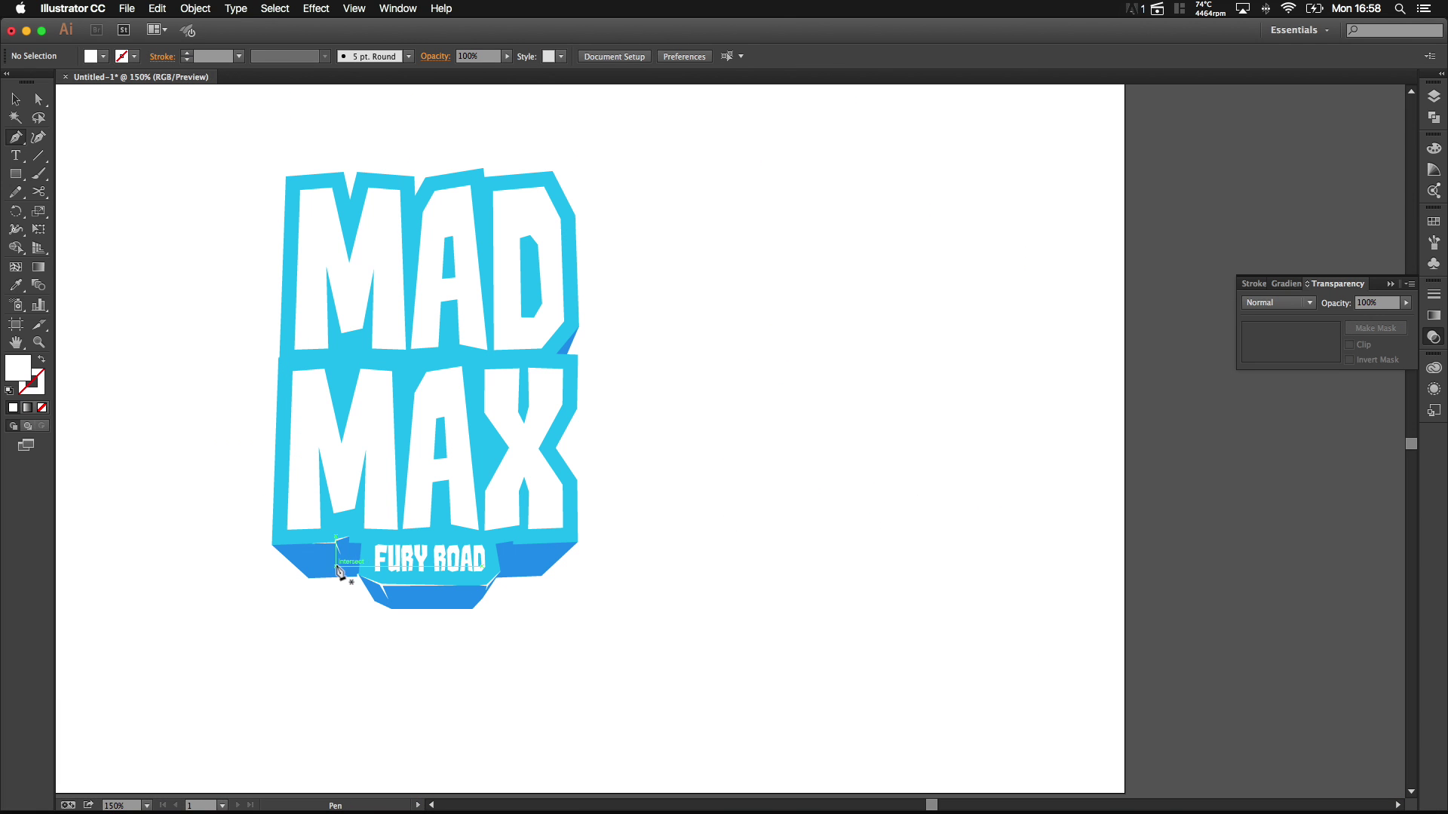
{"action": "scroll", "coordinate": [339, 573], "scroll_direction": "up", "scroll_amount": 6}
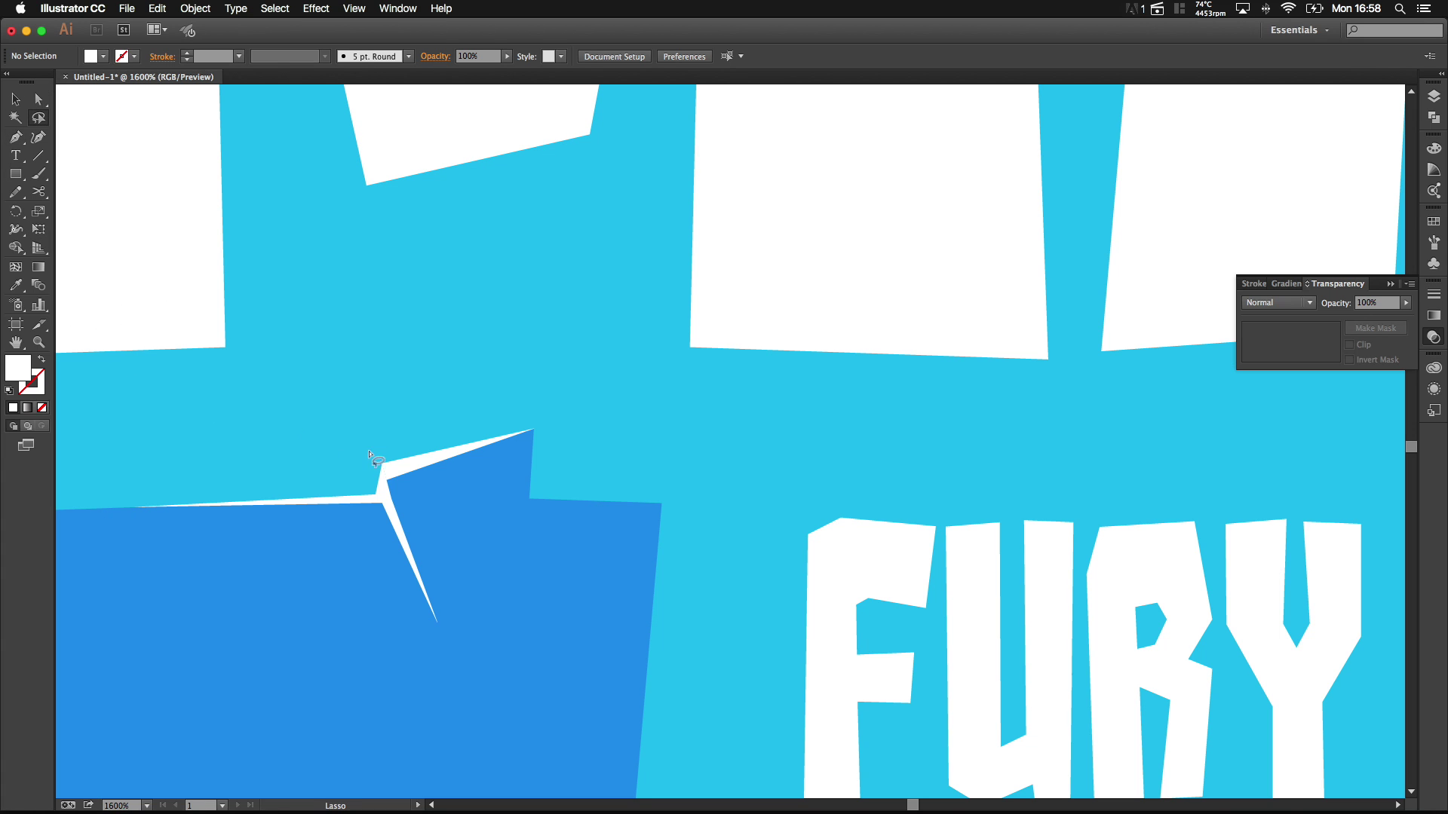
{"action": "left_click", "coordinate": [39, 99]}
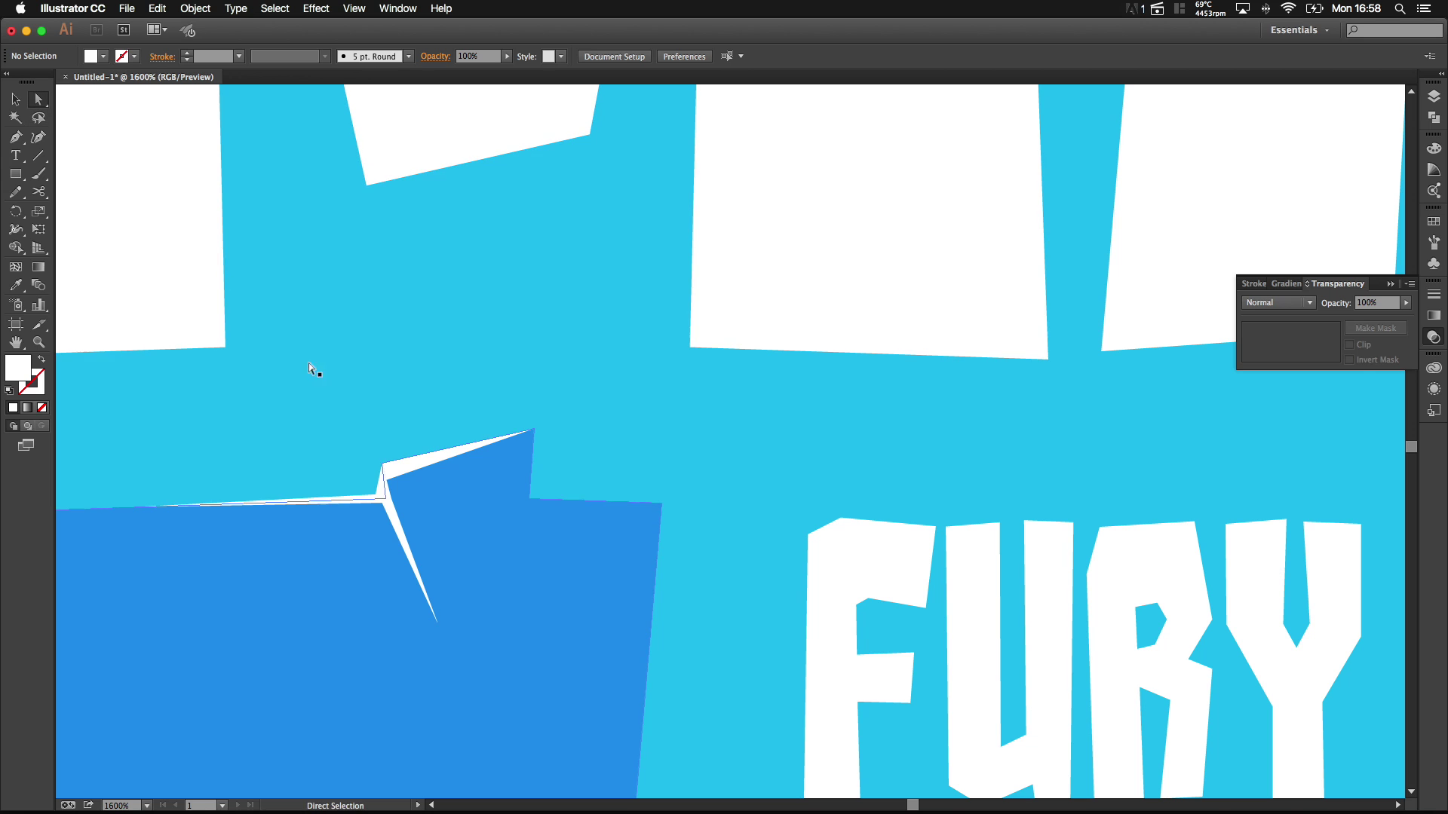
{"action": "left_click", "coordinate": [383, 466]}
{"action": "left_click_drag", "start_coordinate": [368, 468], "coordinate": [364, 468]}
Step: Fill the gap between the notch's two highlights with a small Pen patch, match its colour to the white highlight, and deselect it
{"action": "left_click", "coordinate": [18, 136]}
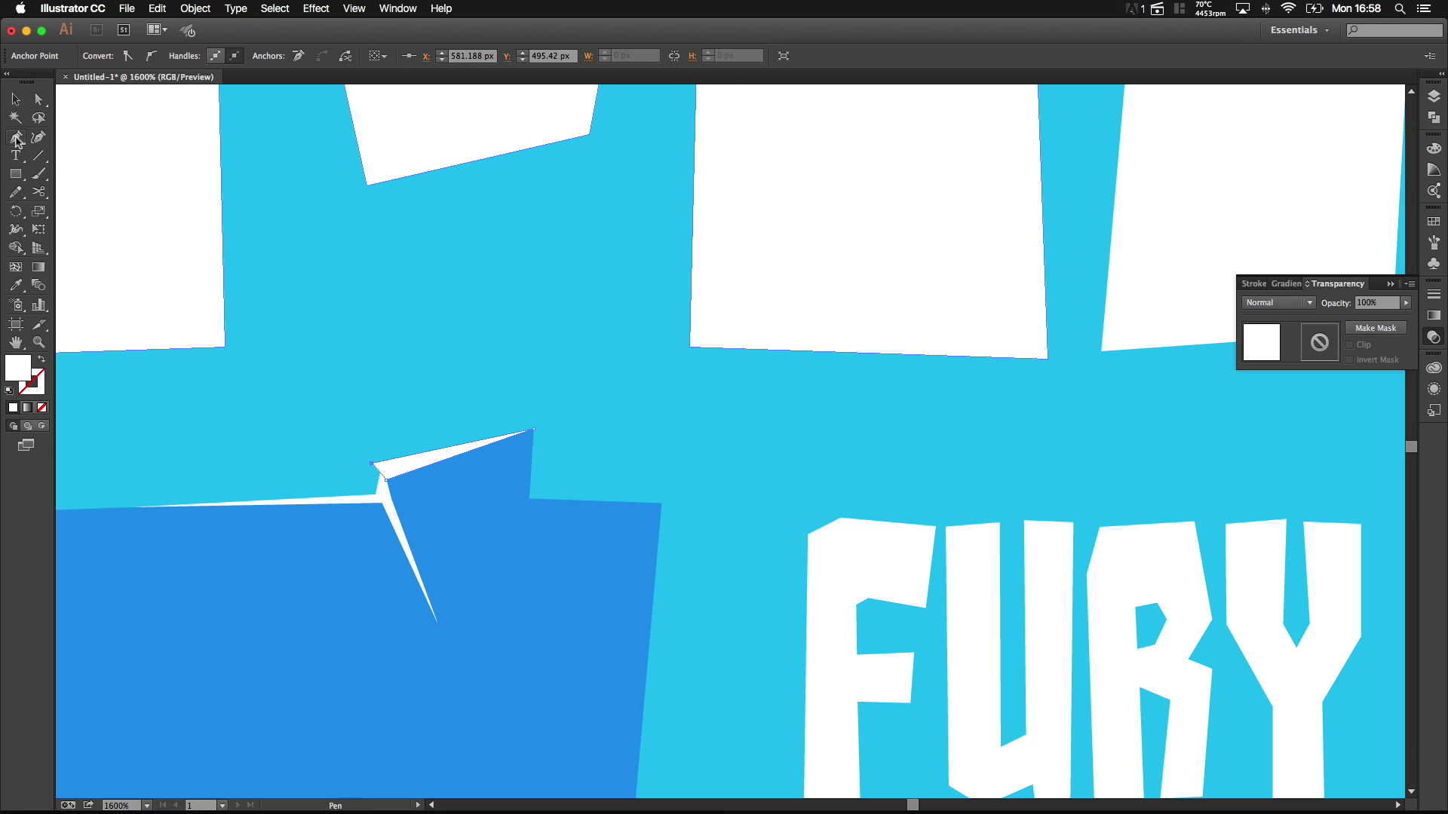
{"action": "left_click", "coordinate": [392, 480], "text": "super"}
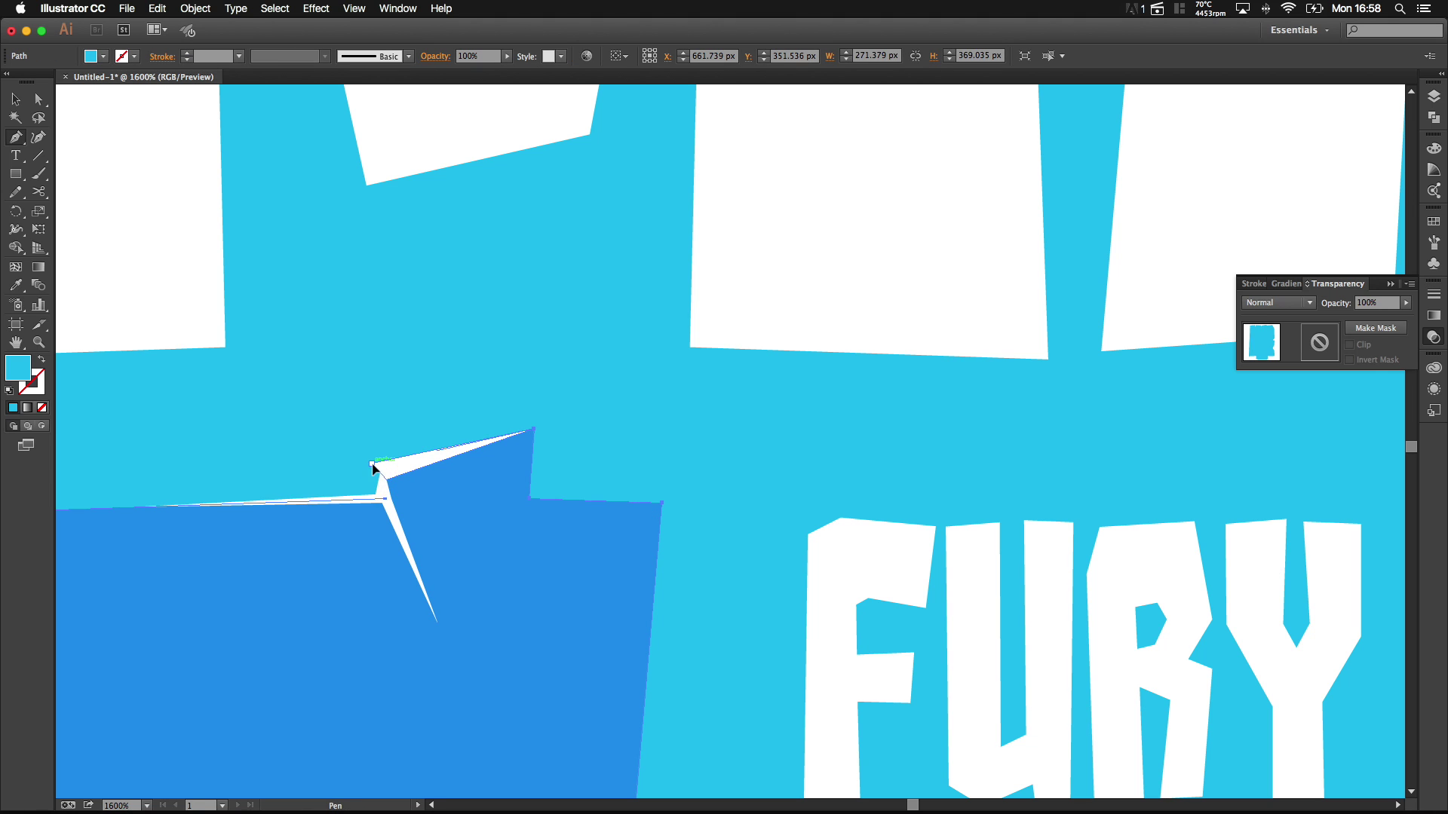
{"action": "left_click", "coordinate": [372, 464]}
{"action": "left_click", "coordinate": [376, 495]}
{"action": "left_click", "coordinate": [386, 495]}
{"action": "left_click_drag", "start_coordinate": [389, 477], "coordinate": [412, 467]}
{"action": "key", "text": "i"}
{"action": "left_click", "coordinate": [412, 465]}
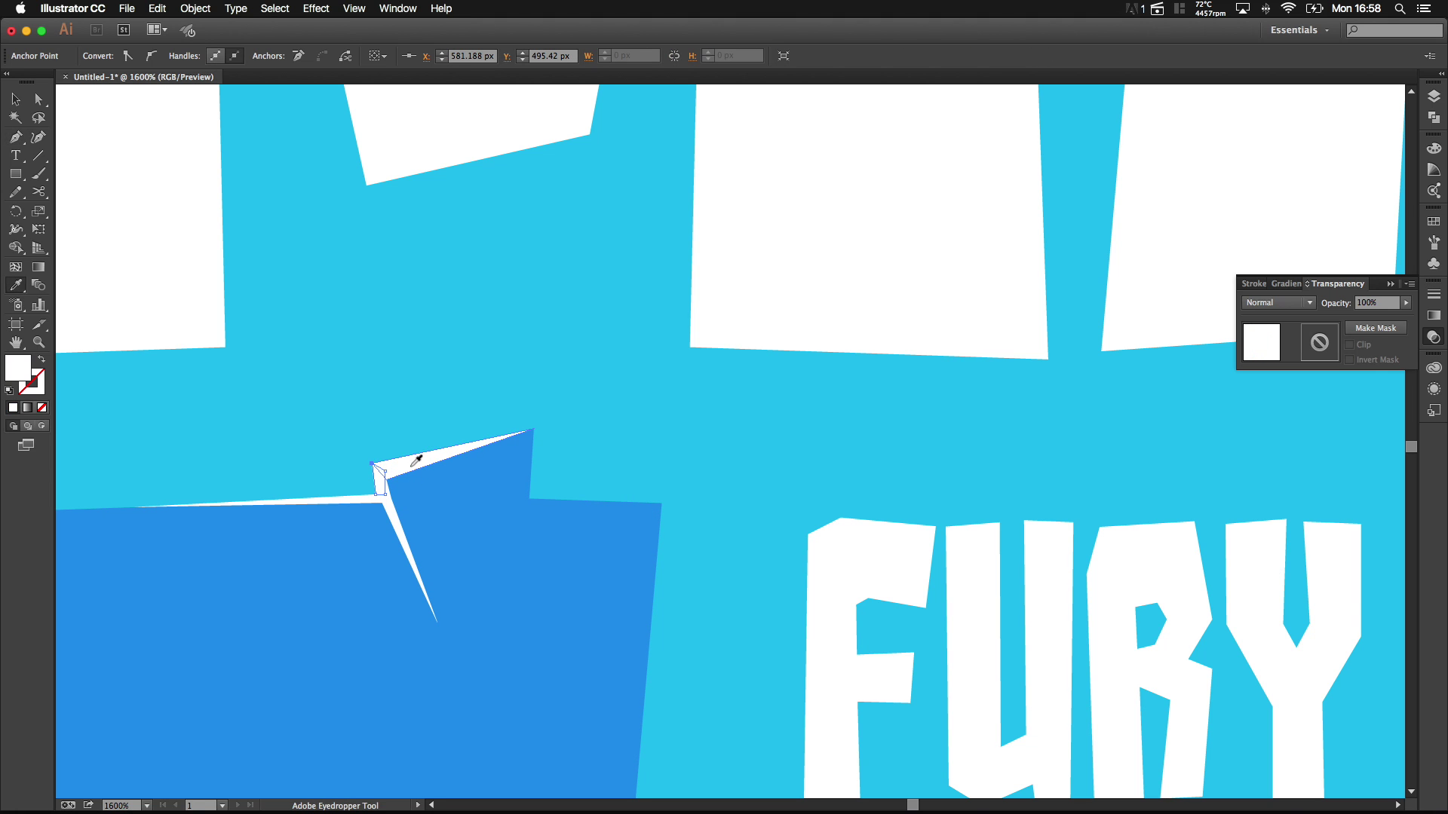
{"action": "key", "text": "super+1"}
{"action": "key", "text": "super+shift+a"}
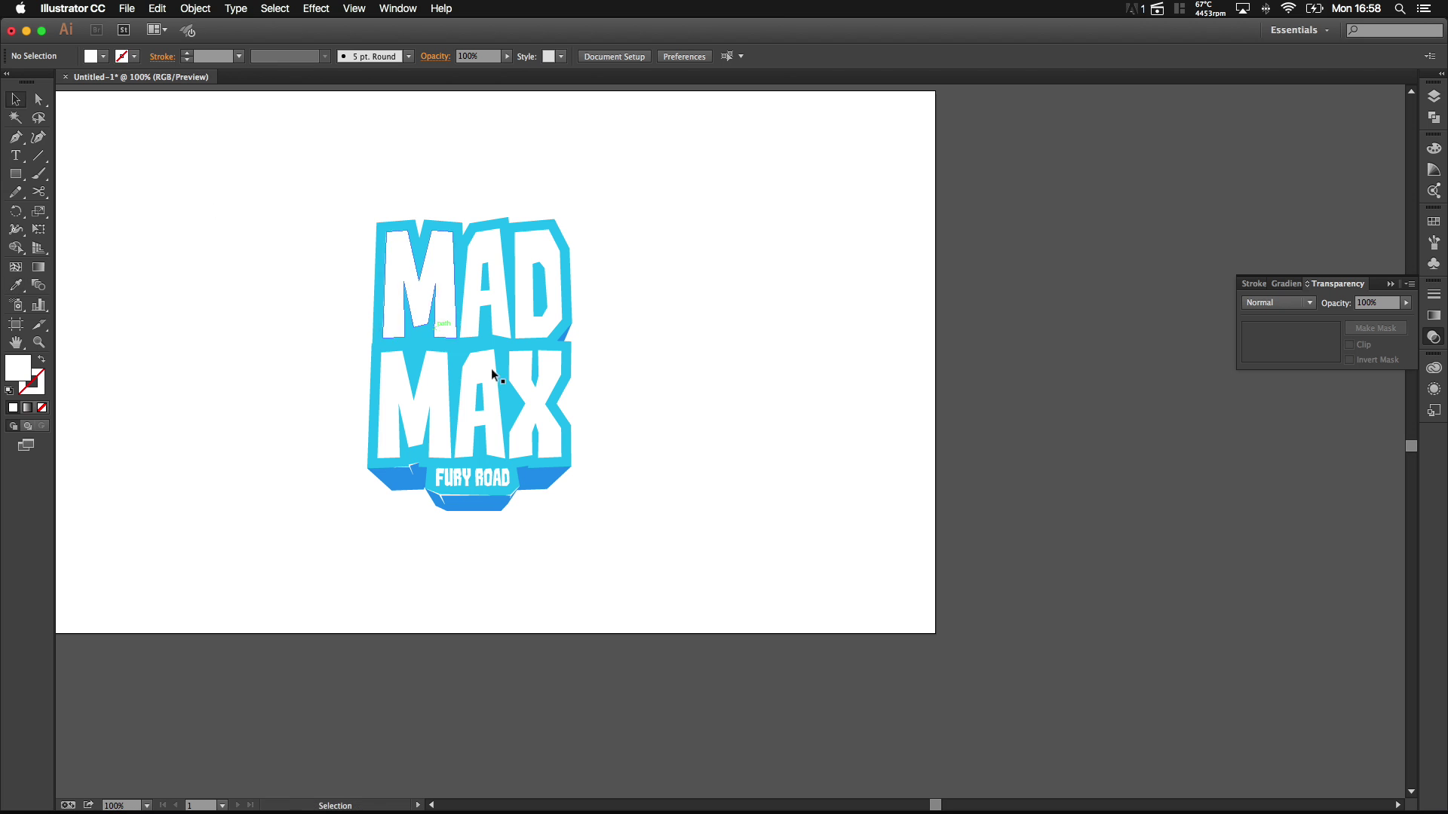
Step: Delete the white highlight around the FURY ROAD backing's lower-right corner
{"action": "key", "text": "super+minus"}
{"action": "scroll", "coordinate": [577, 442], "scroll_direction": "up", "scroll_amount": 2}
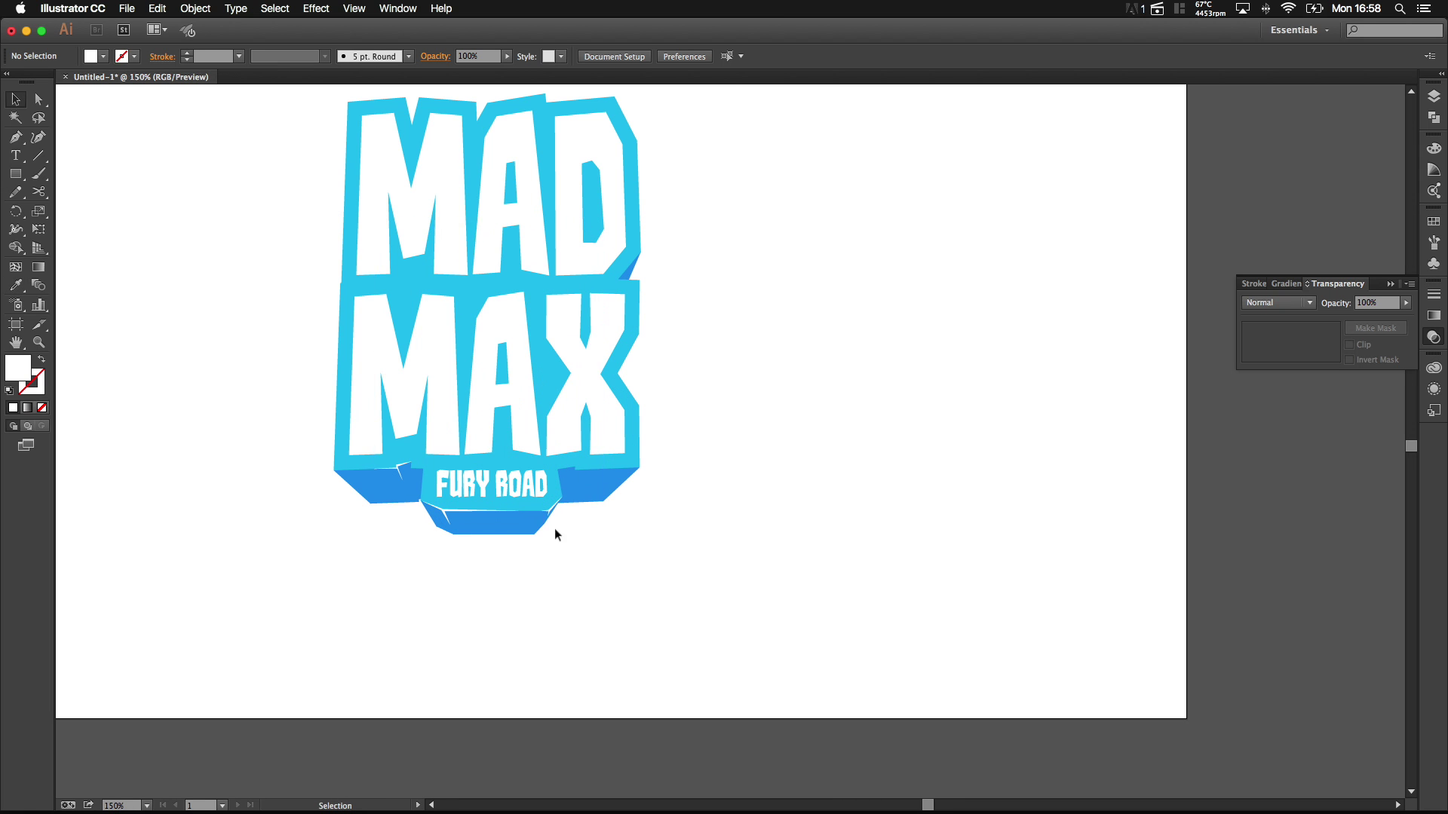
{"action": "left_click", "coordinate": [550, 510]}
{"action": "key", "text": "Delete"}
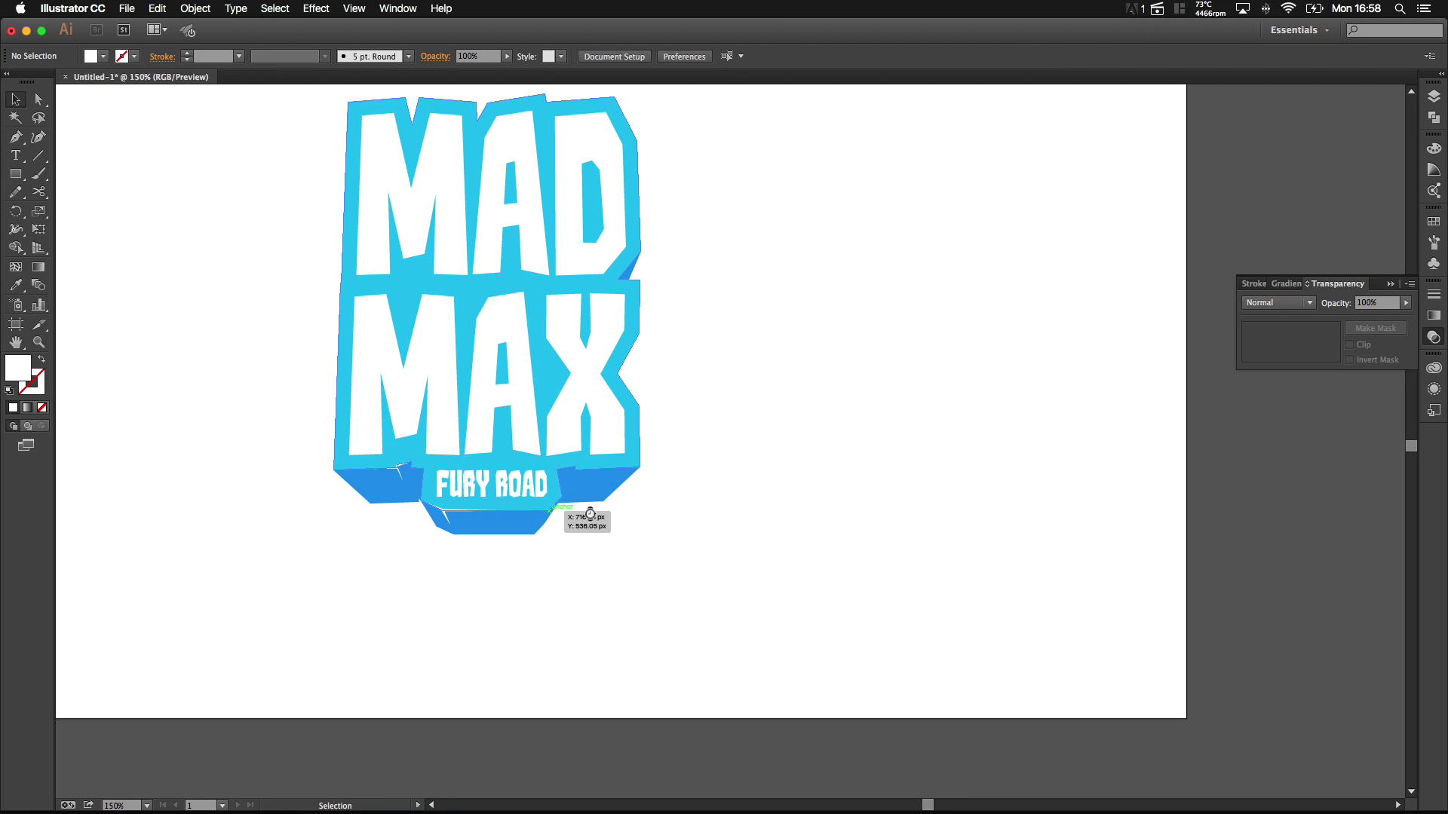
Step: Draw a narrow Pen triangle along the FURY ROAD backing's upper-left edge, with its tip rising above the darker side face
{"action": "scroll", "coordinate": [757, 497], "scroll_direction": "down", "scroll_amount": 2}
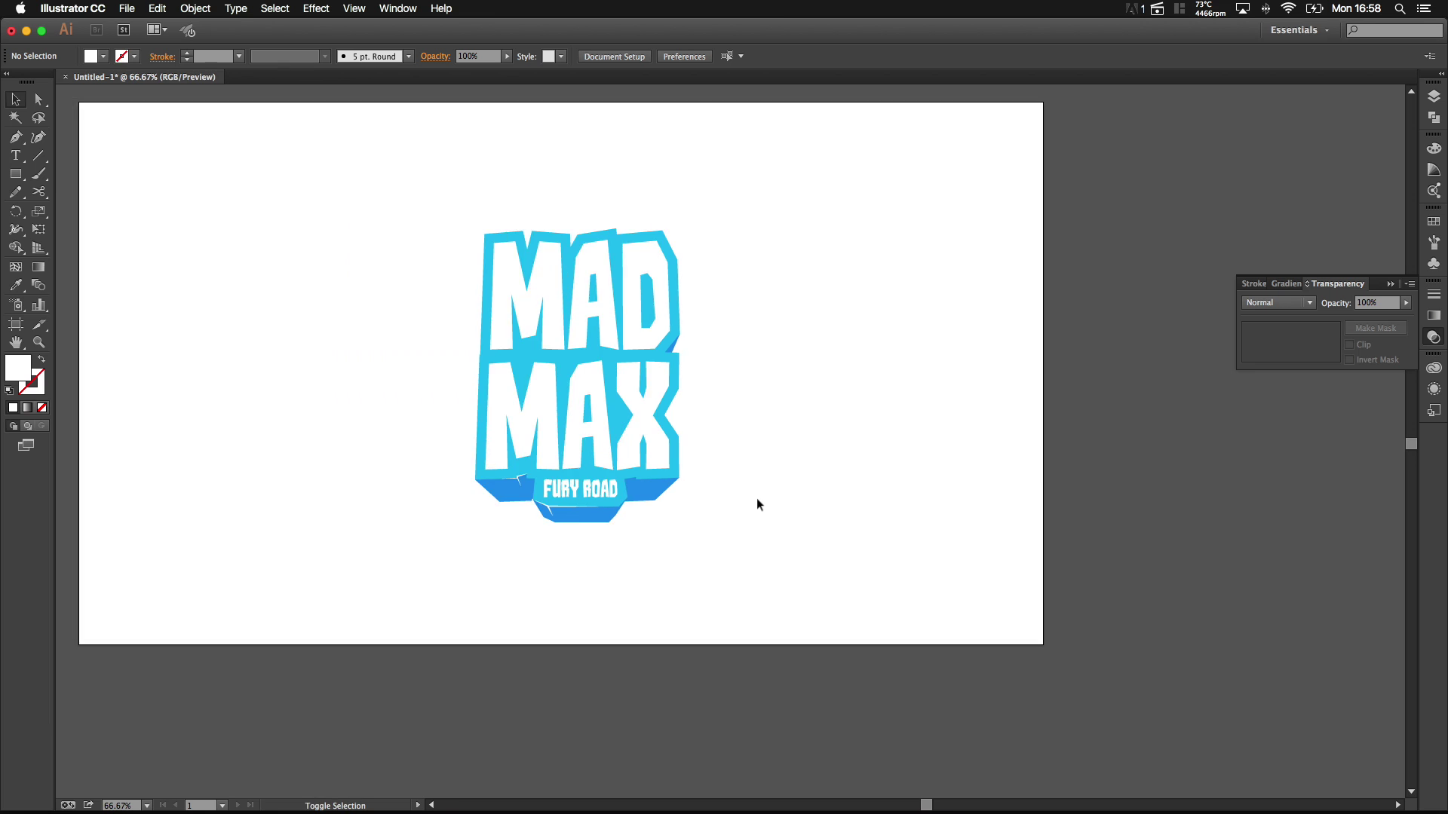
{"action": "scroll", "coordinate": [731, 495], "scroll_direction": "up", "scroll_amount": 1}
{"action": "scroll", "coordinate": [733, 501], "scroll_direction": "up", "scroll_amount": 3}
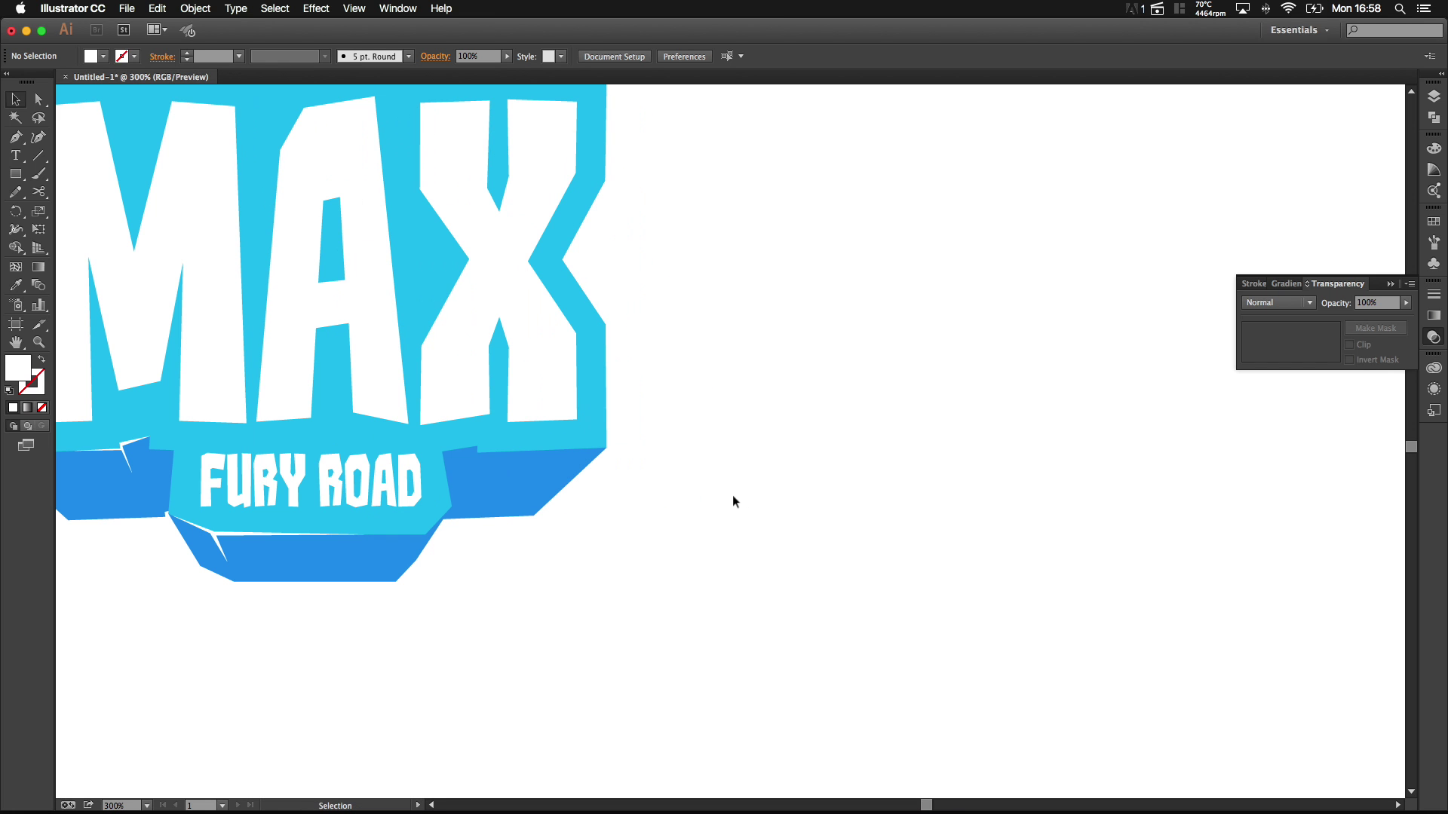
{"action": "scroll", "coordinate": [136, 444], "scroll_direction": "up", "scroll_amount": 1}
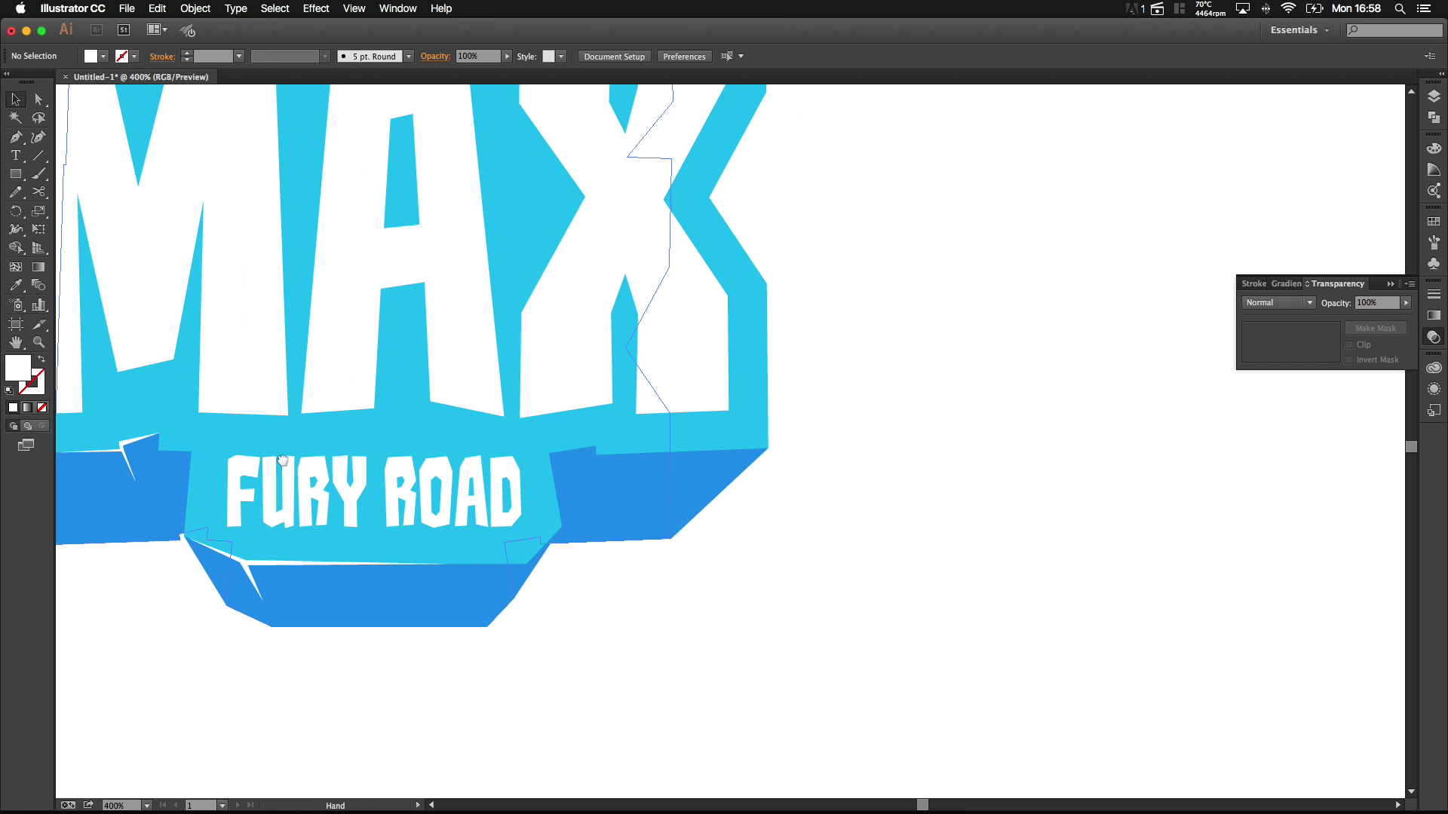
{"action": "left_click_drag", "start_coordinate": [168, 467], "coordinate": [434, 458]}
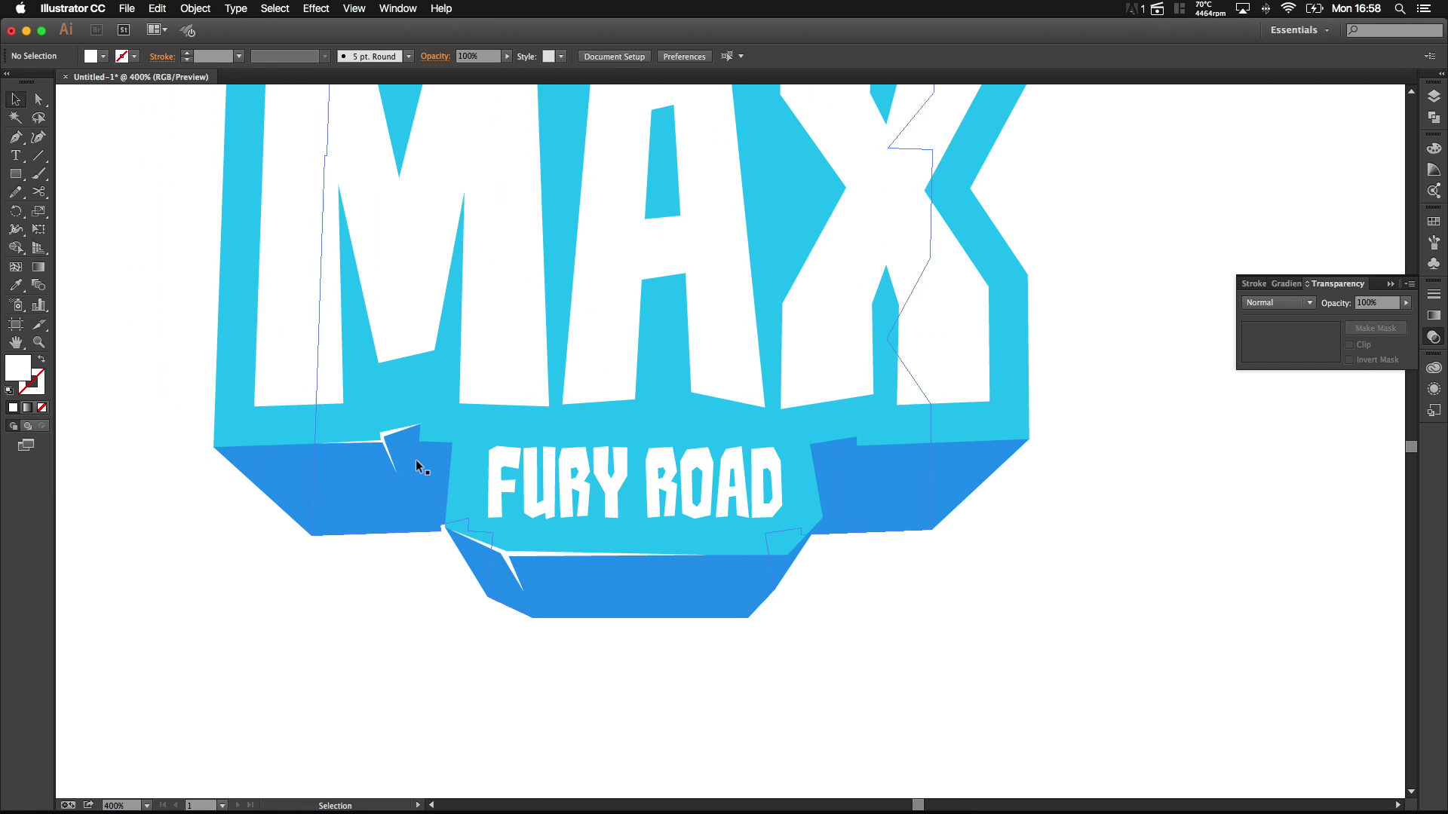
{"action": "left_click", "coordinate": [16, 138]}
{"action": "scroll", "coordinate": [524, 523], "scroll_direction": "up", "scroll_amount": 5}
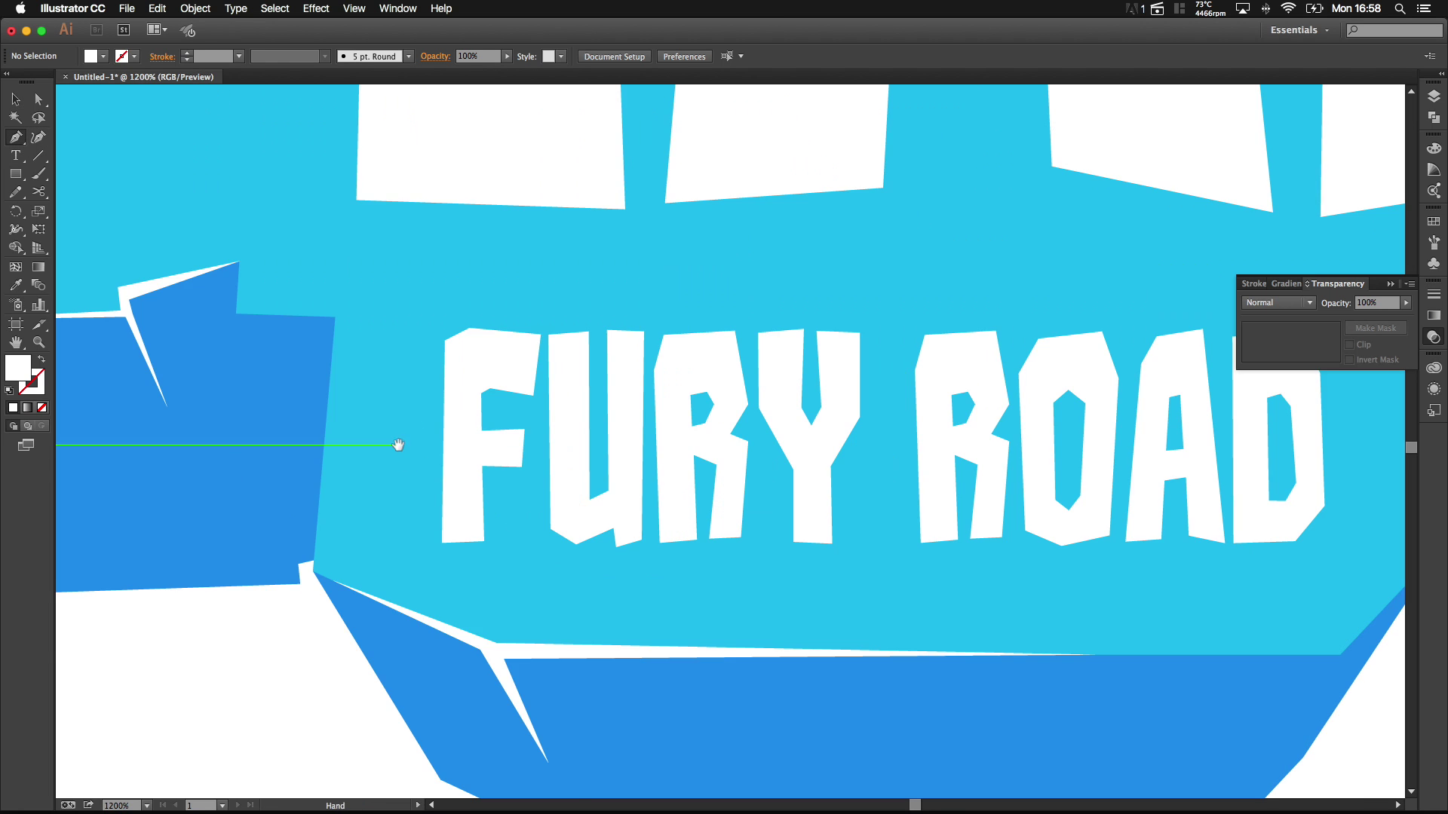
{"action": "left_click", "coordinate": [531, 620]}
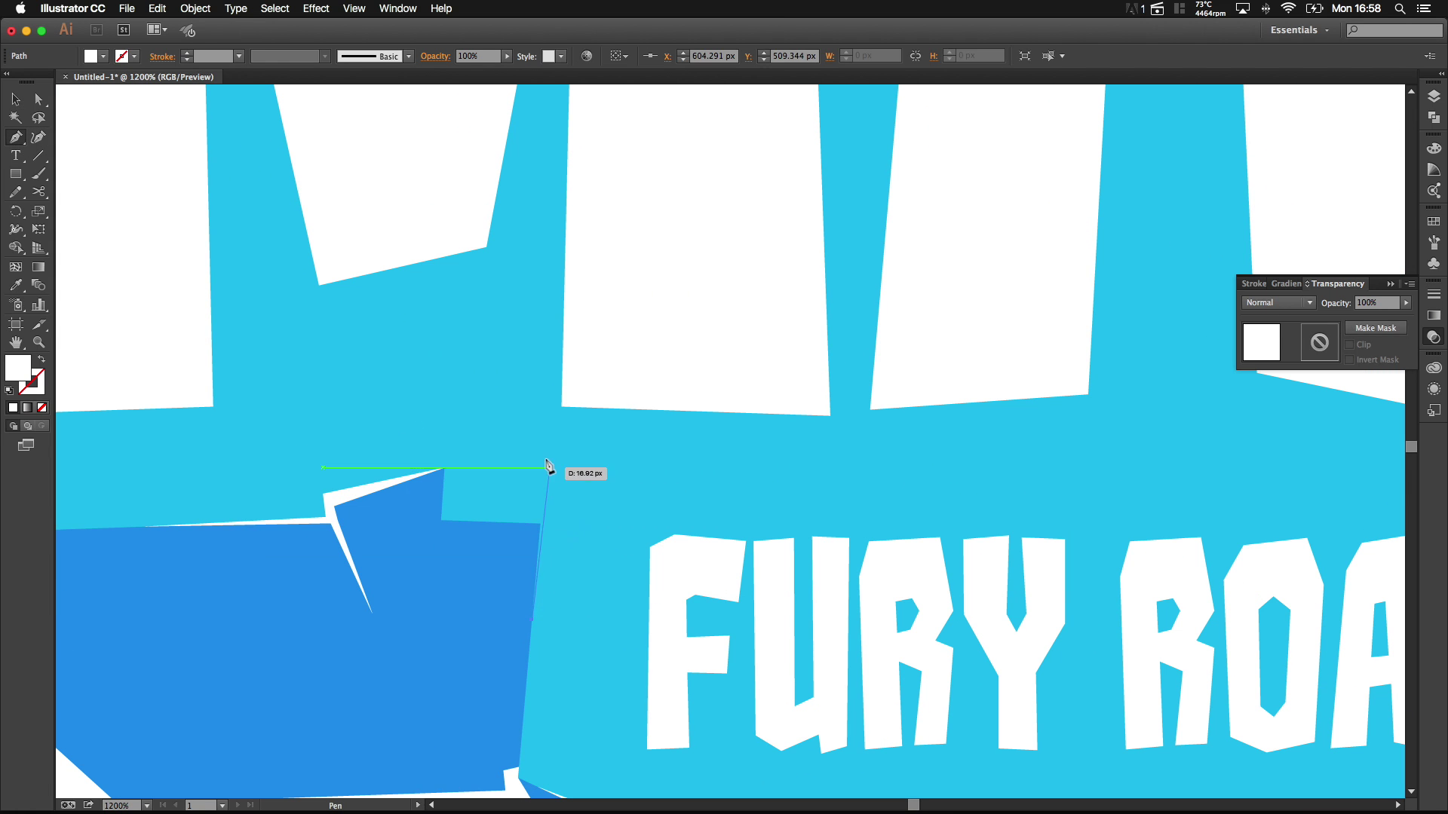
{"action": "left_click", "coordinate": [549, 431]}
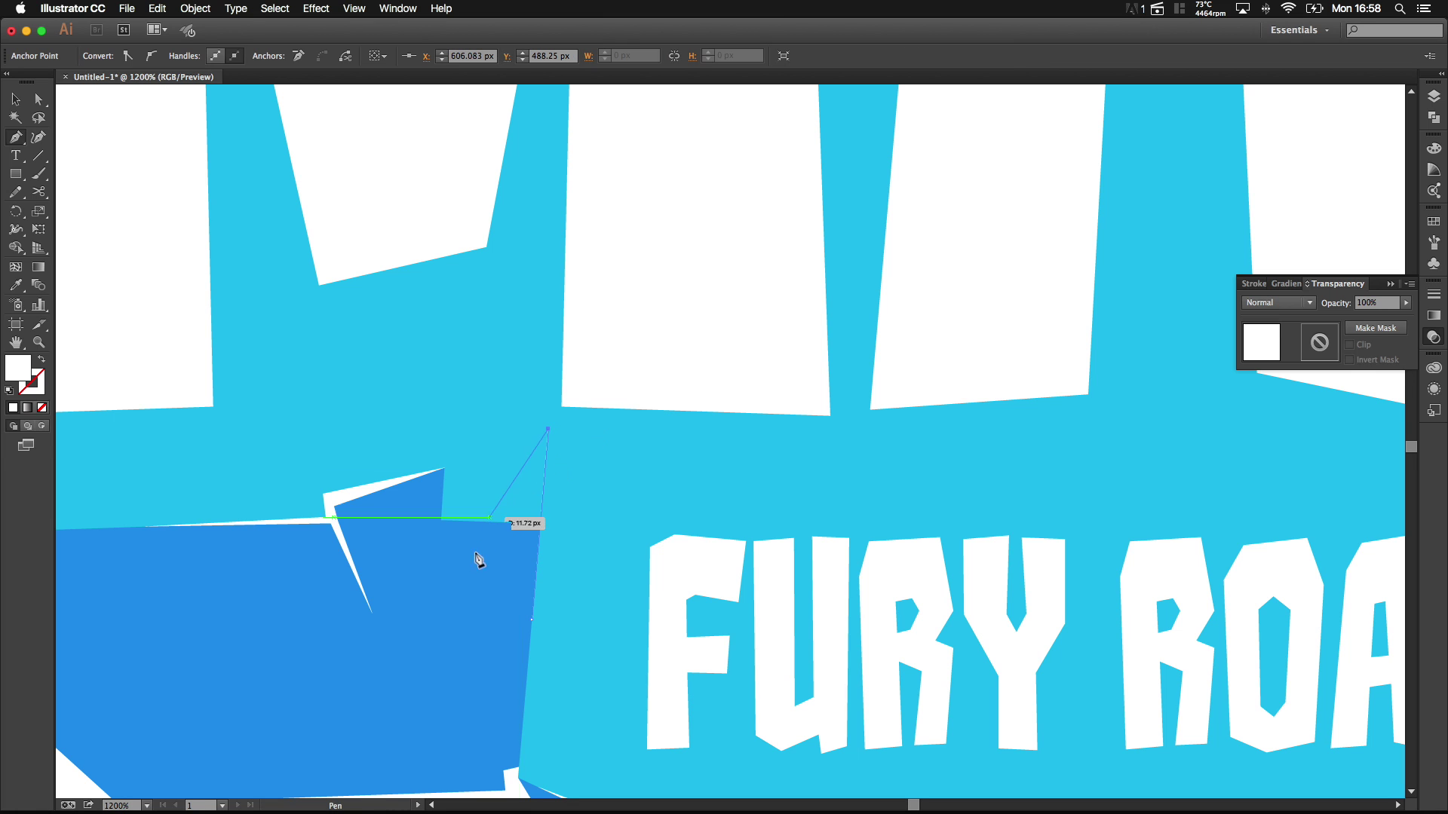
{"action": "left_click", "coordinate": [482, 570]}
{"action": "left_click", "coordinate": [531, 619]}
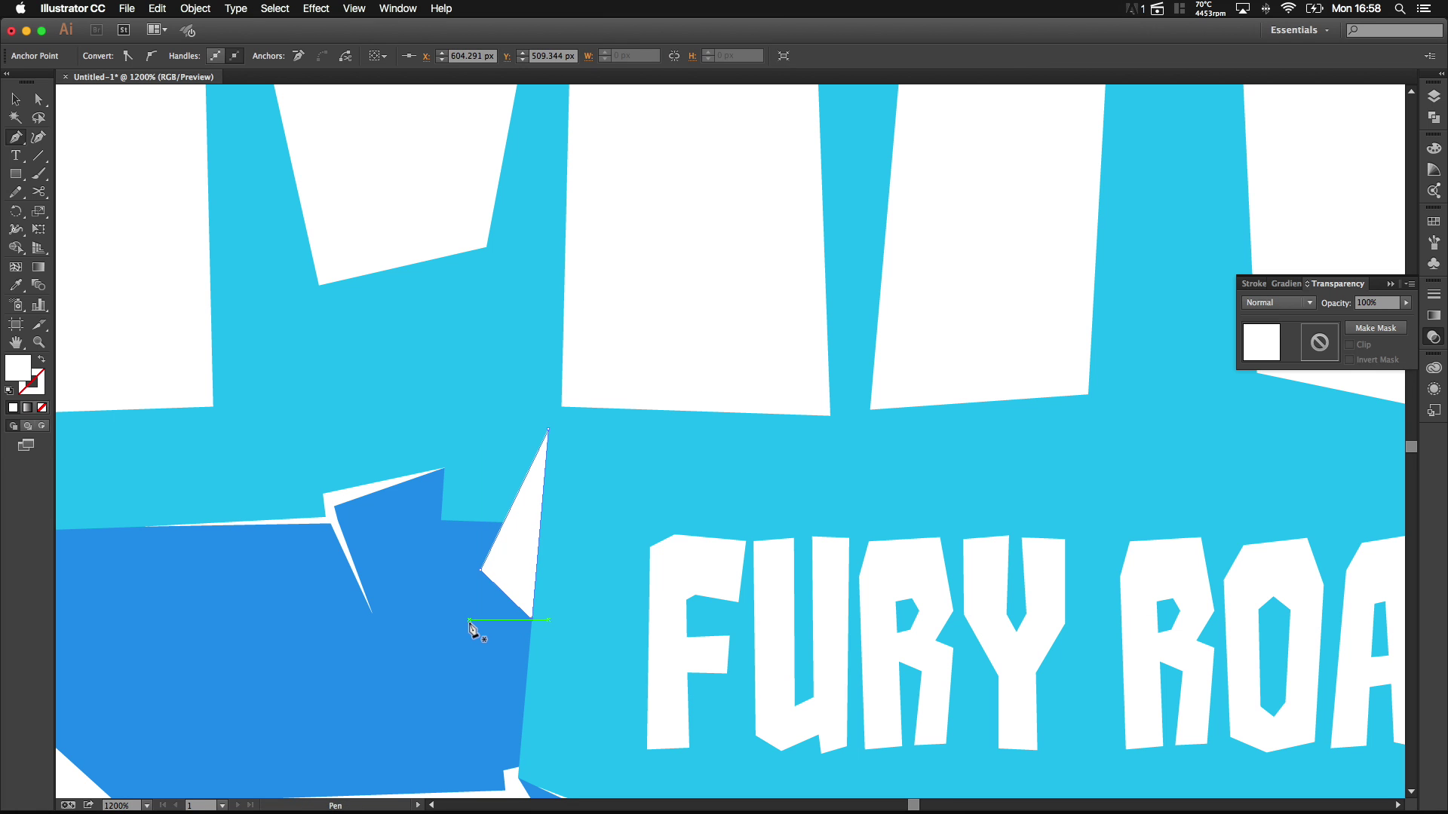
Step: Match the new triangle's fill to the darker-blue side face with the Eyedropper and deselect it
{"action": "key", "text": "i"}
{"action": "left_click", "coordinate": [471, 620]}
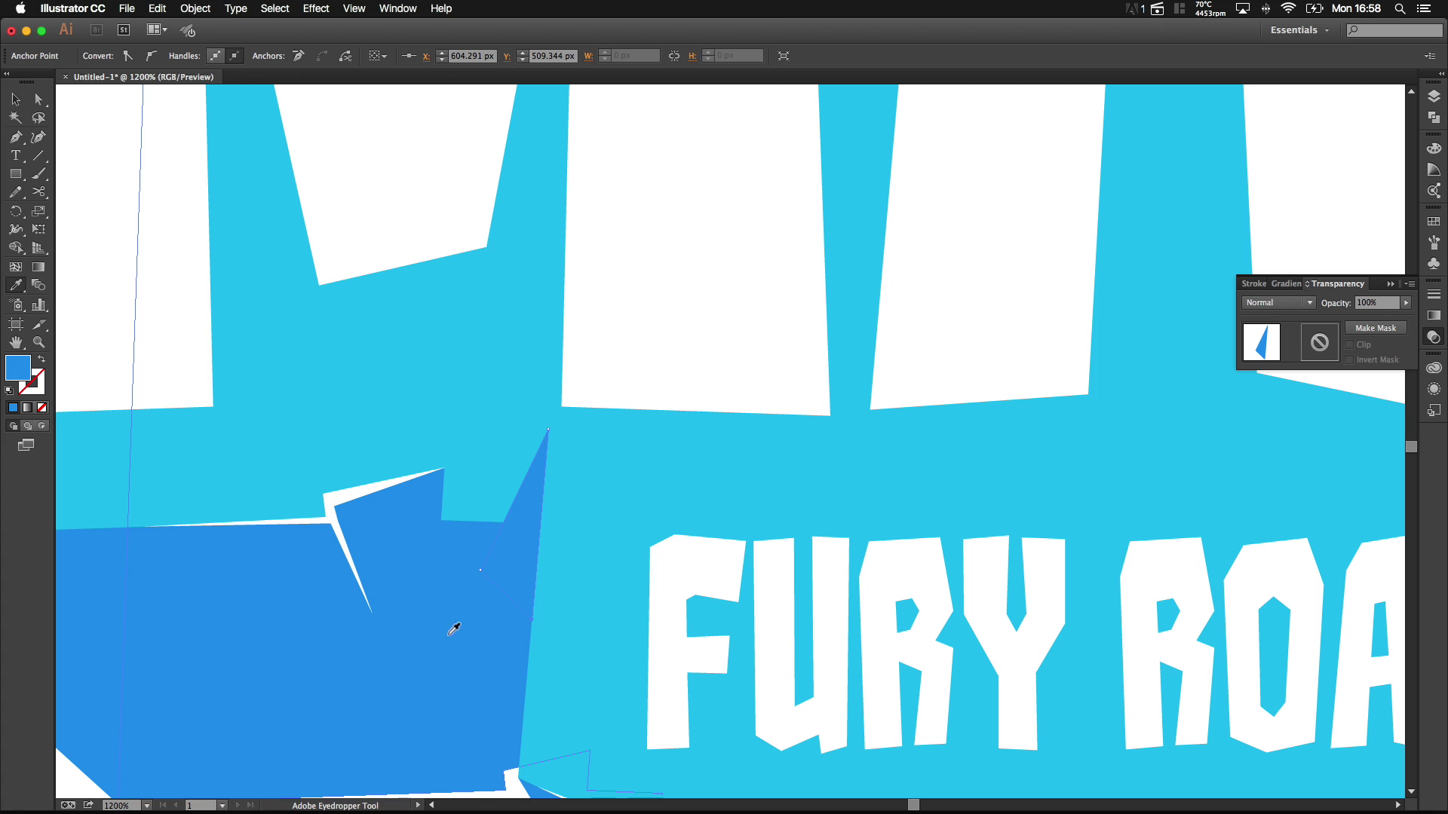
{"action": "key", "text": "super+1"}
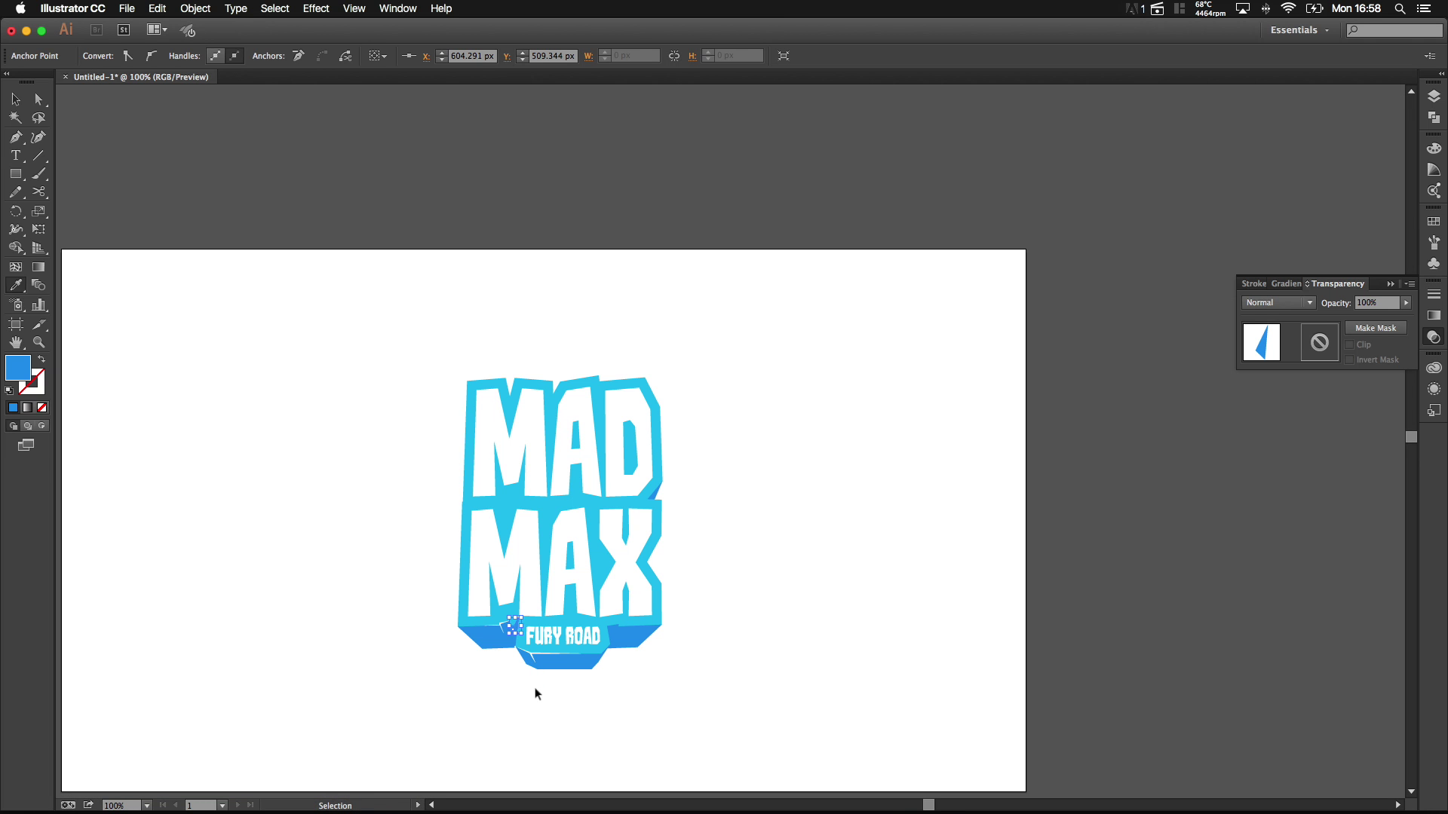
{"action": "left_click", "coordinate": [537, 693], "text": "super"}
Step: Draw a narrow darker-blue Pen triangle along the FURY ROAD backing's upper-right edge, its tip rising above the side face, and deselect it
{"action": "scroll", "coordinate": [585, 663], "scroll_direction": "up", "scroll_amount": 4}
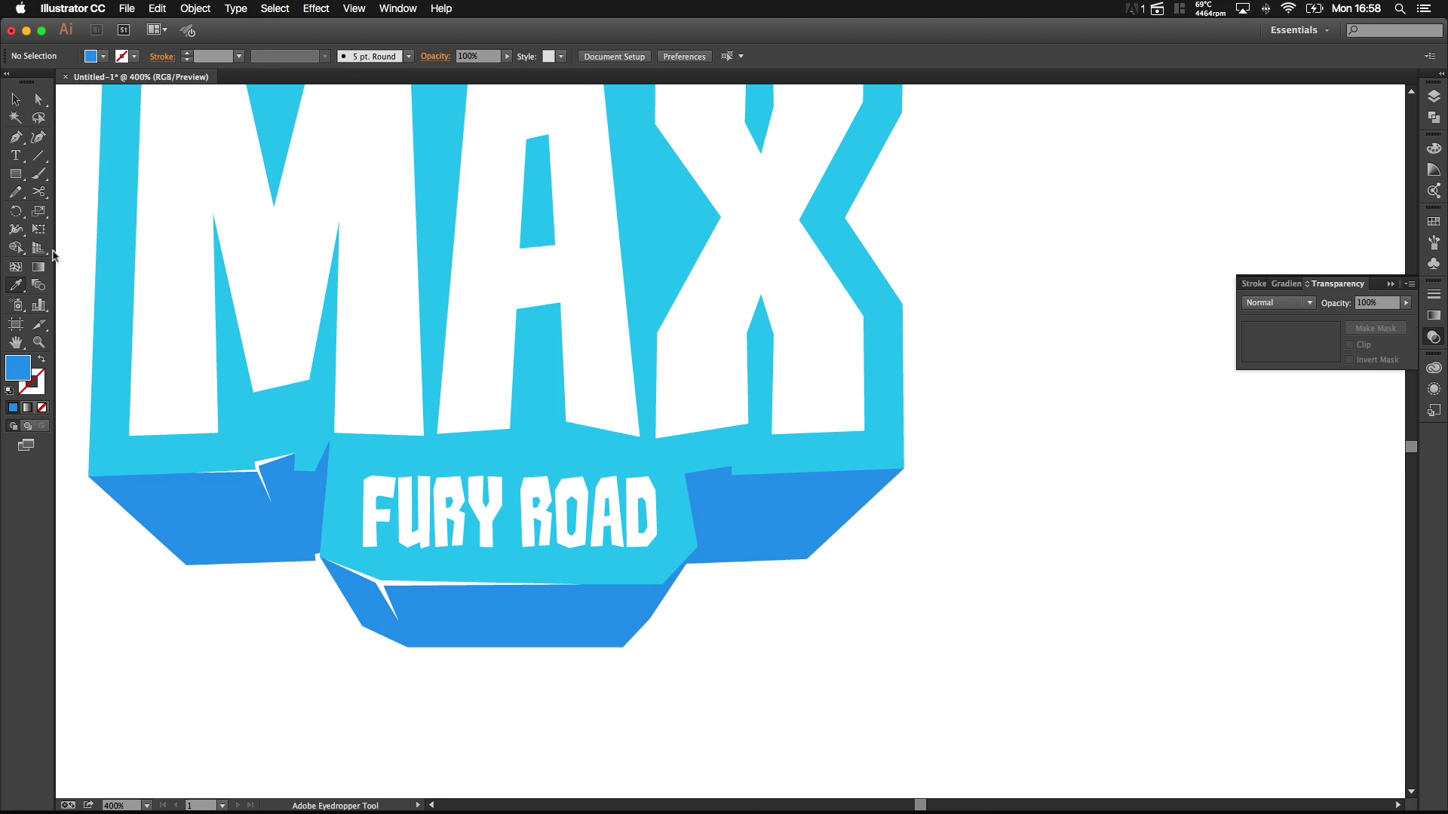
{"action": "left_click", "coordinate": [15, 136]}
{"action": "scroll", "coordinate": [698, 479], "scroll_direction": "up", "scroll_amount": 3}
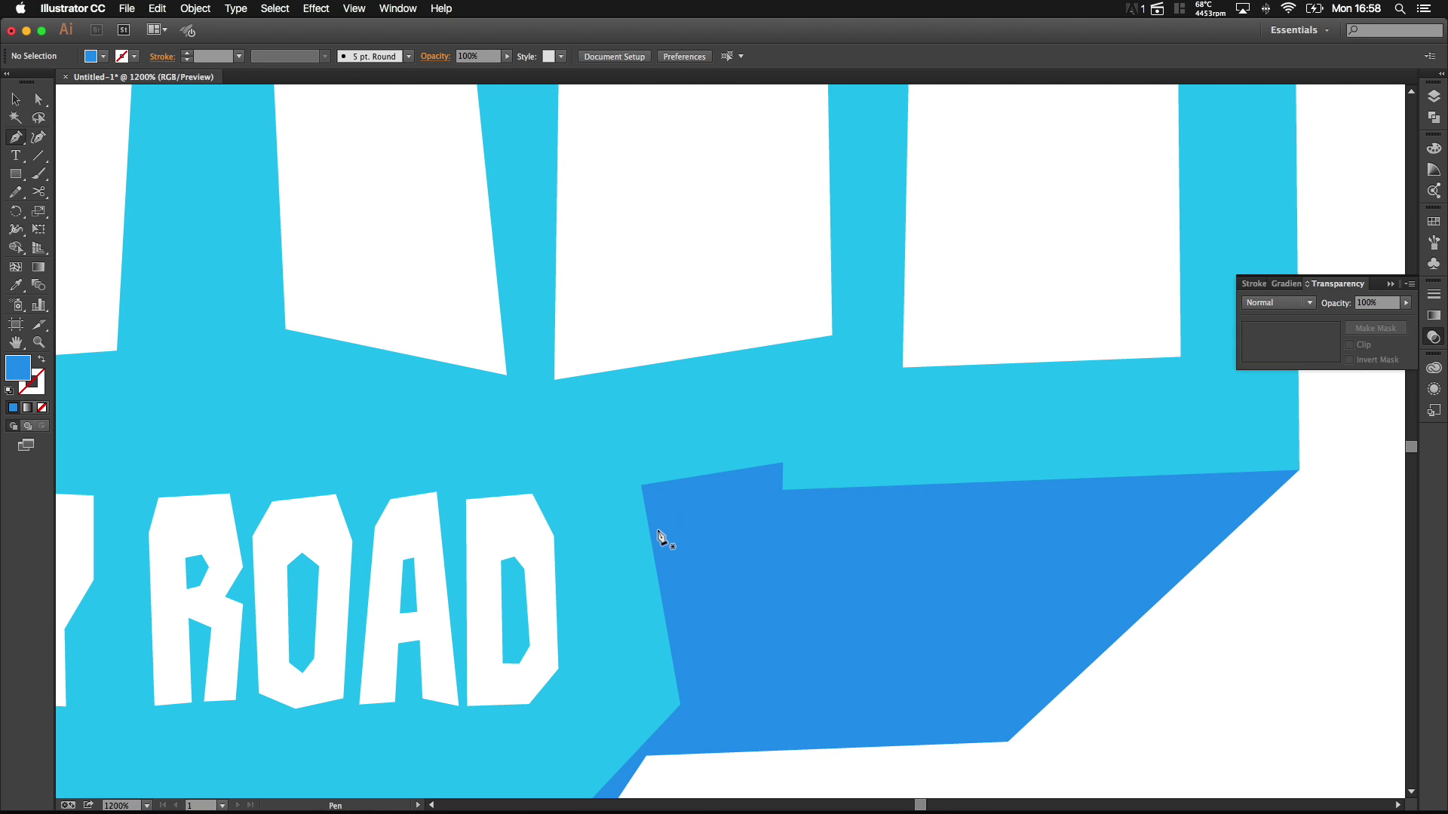
{"action": "left_click", "coordinate": [653, 554]}
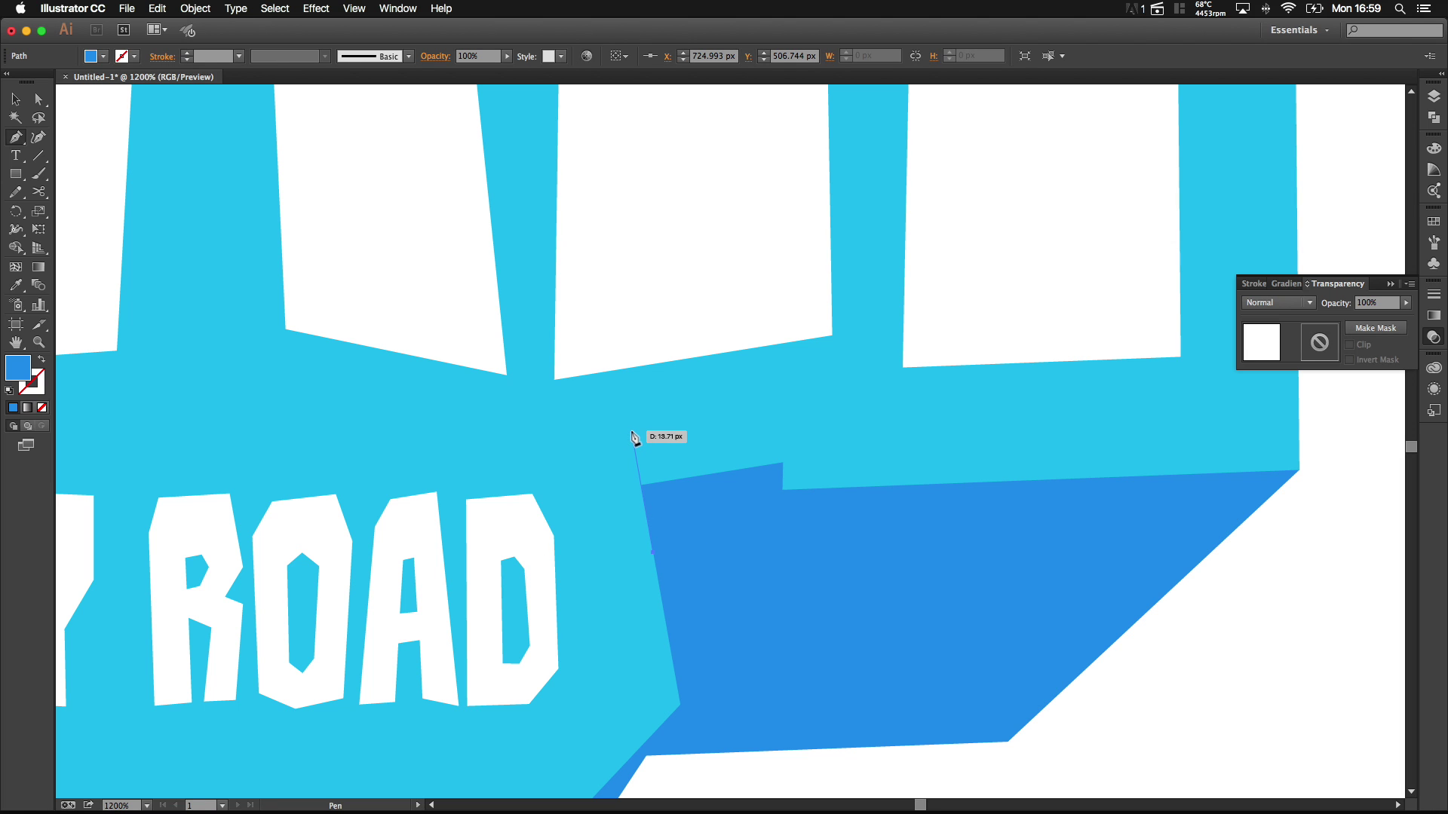
{"action": "left_click", "coordinate": [700, 534]}
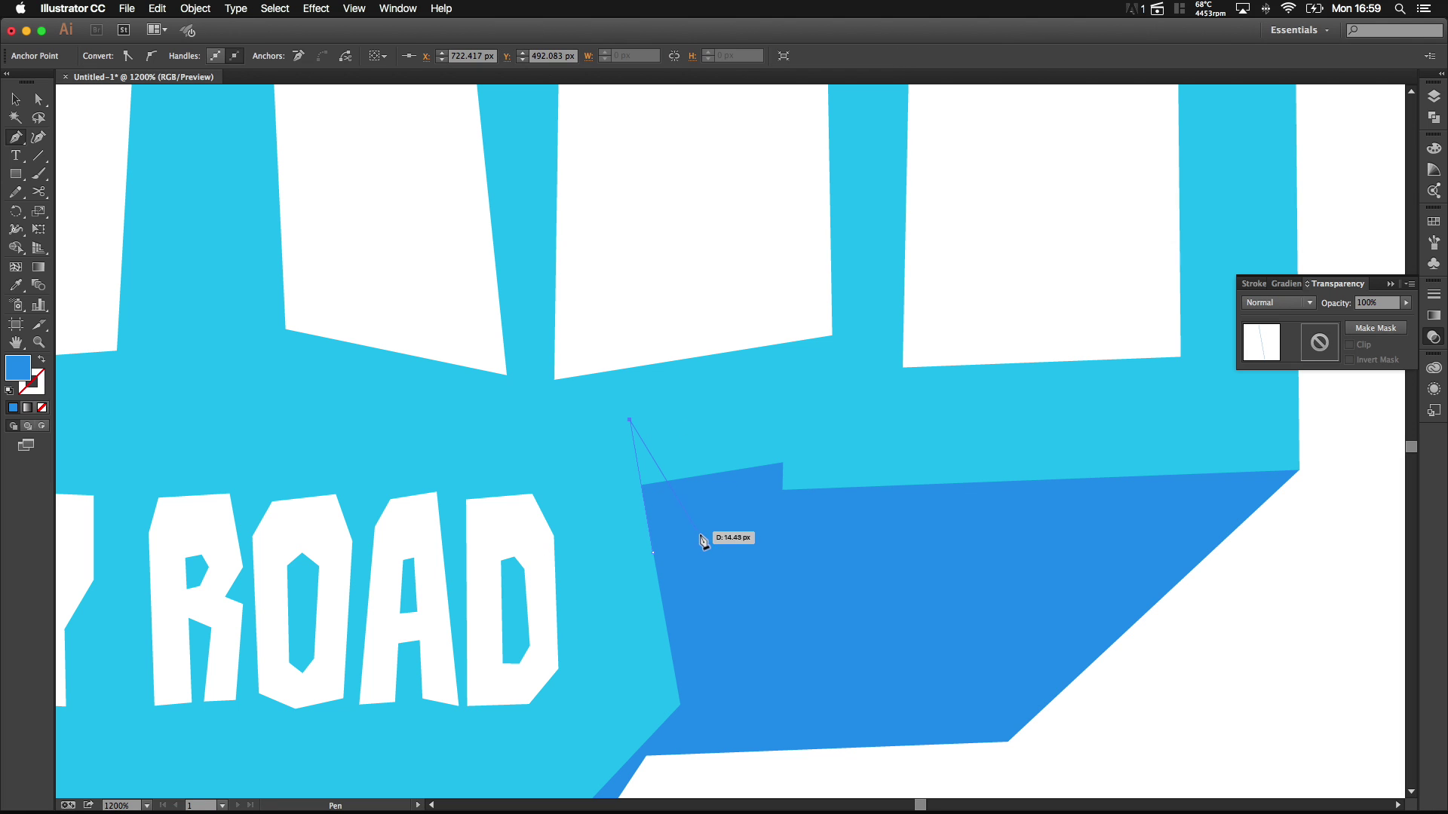
{"action": "scroll", "coordinate": [677, 563], "scroll_direction": "down", "scroll_amount": 7}
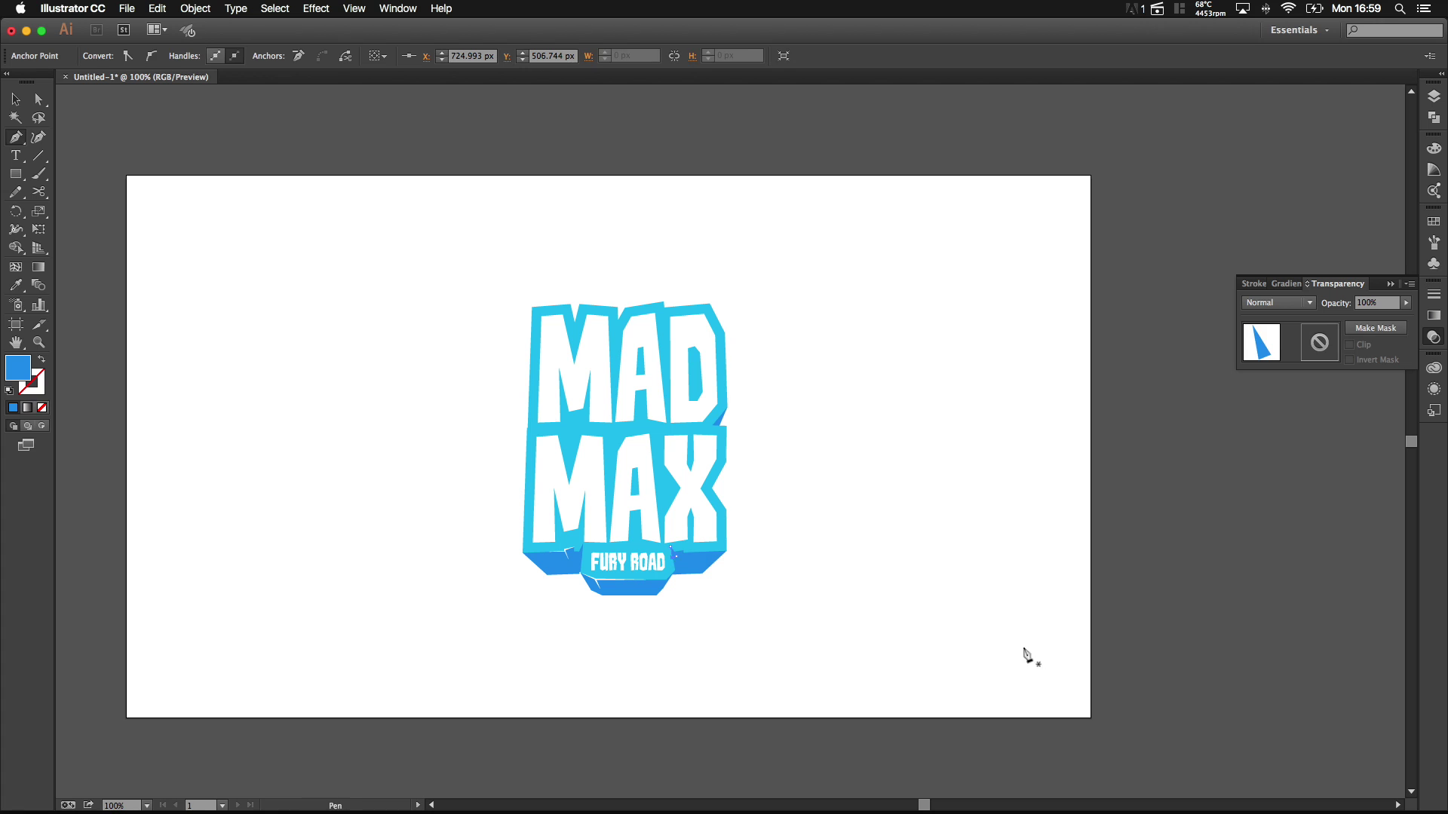
{"action": "left_click", "coordinate": [999, 645], "text": "super"}
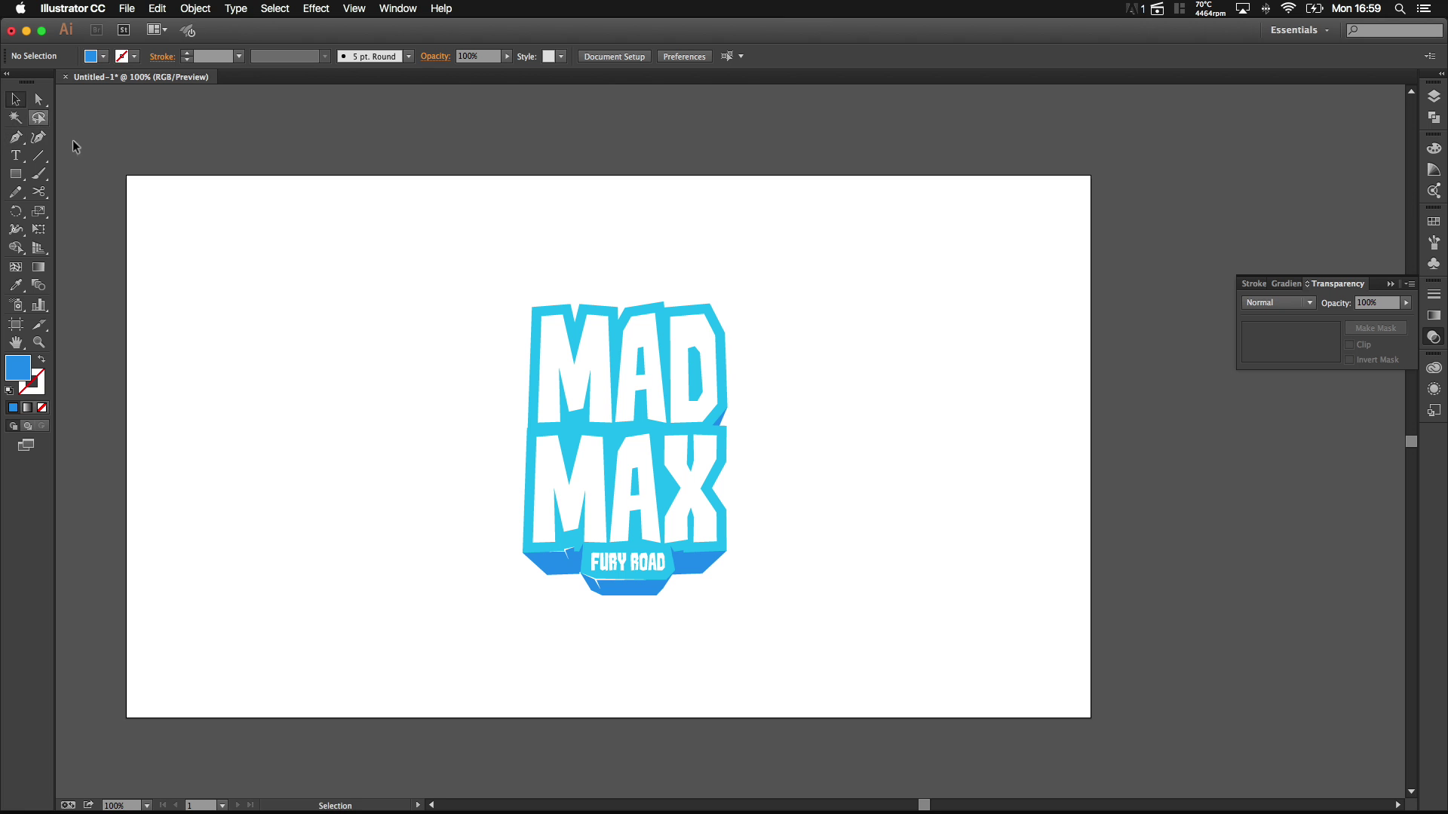
Step: Unite the three white highlight pieces at the notch left of FURY ROAD into one shape with Pathfinder and deselect it
{"action": "scroll", "coordinate": [567, 567], "scroll_direction": "up", "scroll_amount": 4}
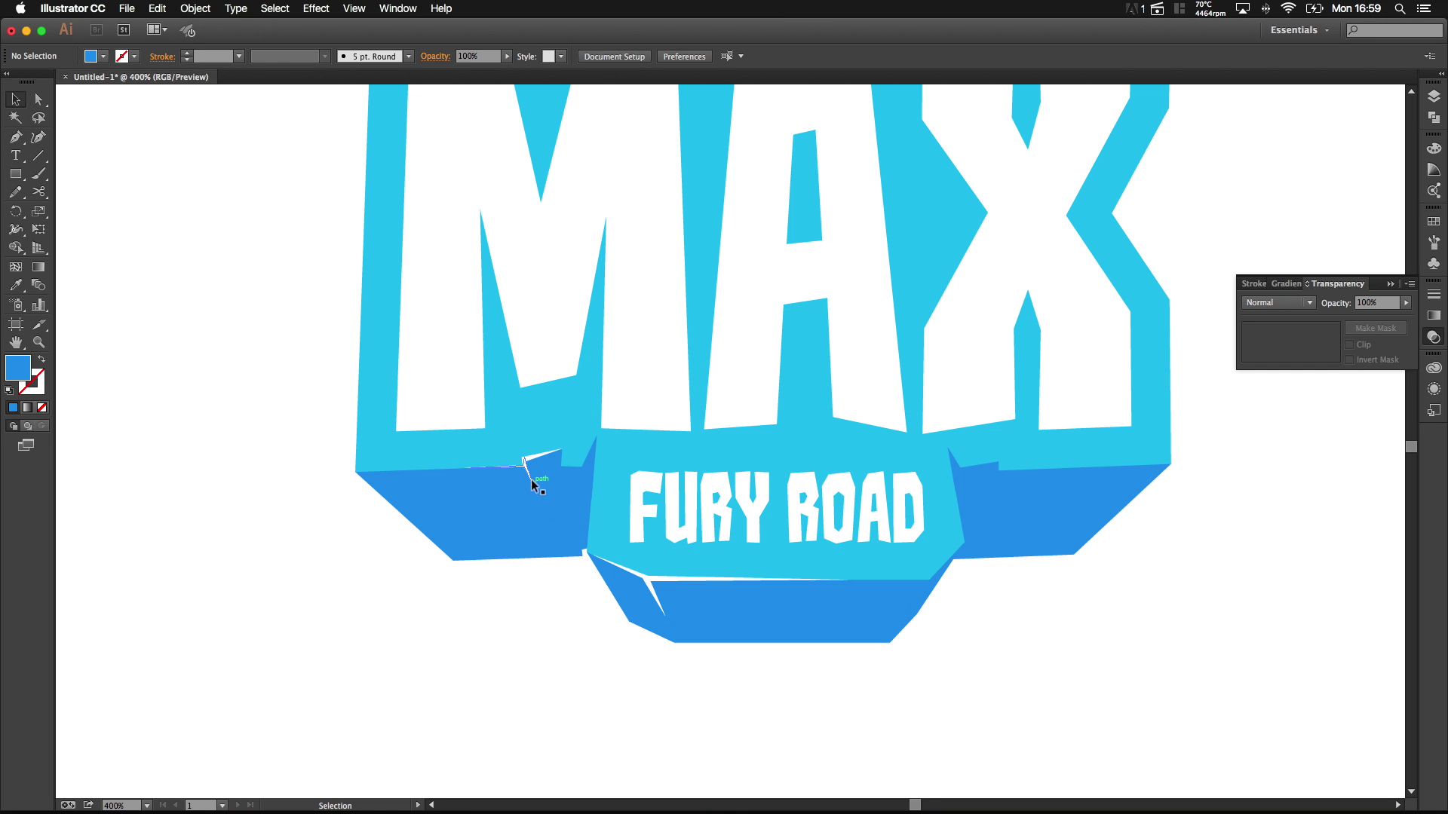
{"action": "scroll", "coordinate": [523, 468], "scroll_direction": "up", "scroll_amount": 4}
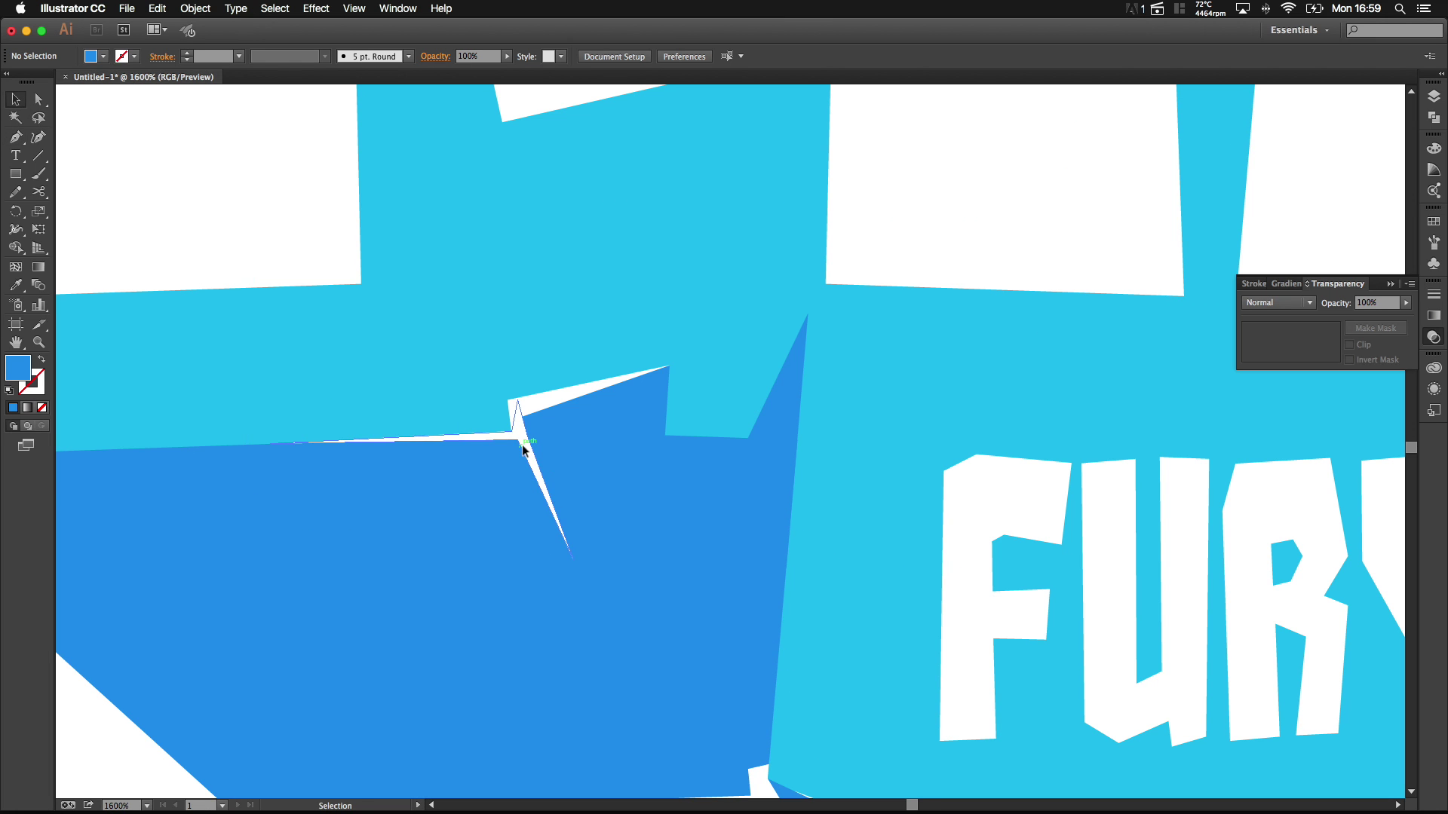
{"action": "left_click", "coordinate": [504, 403], "text": "shift"}
{"action": "left_click", "coordinate": [554, 402], "text": "shift"}
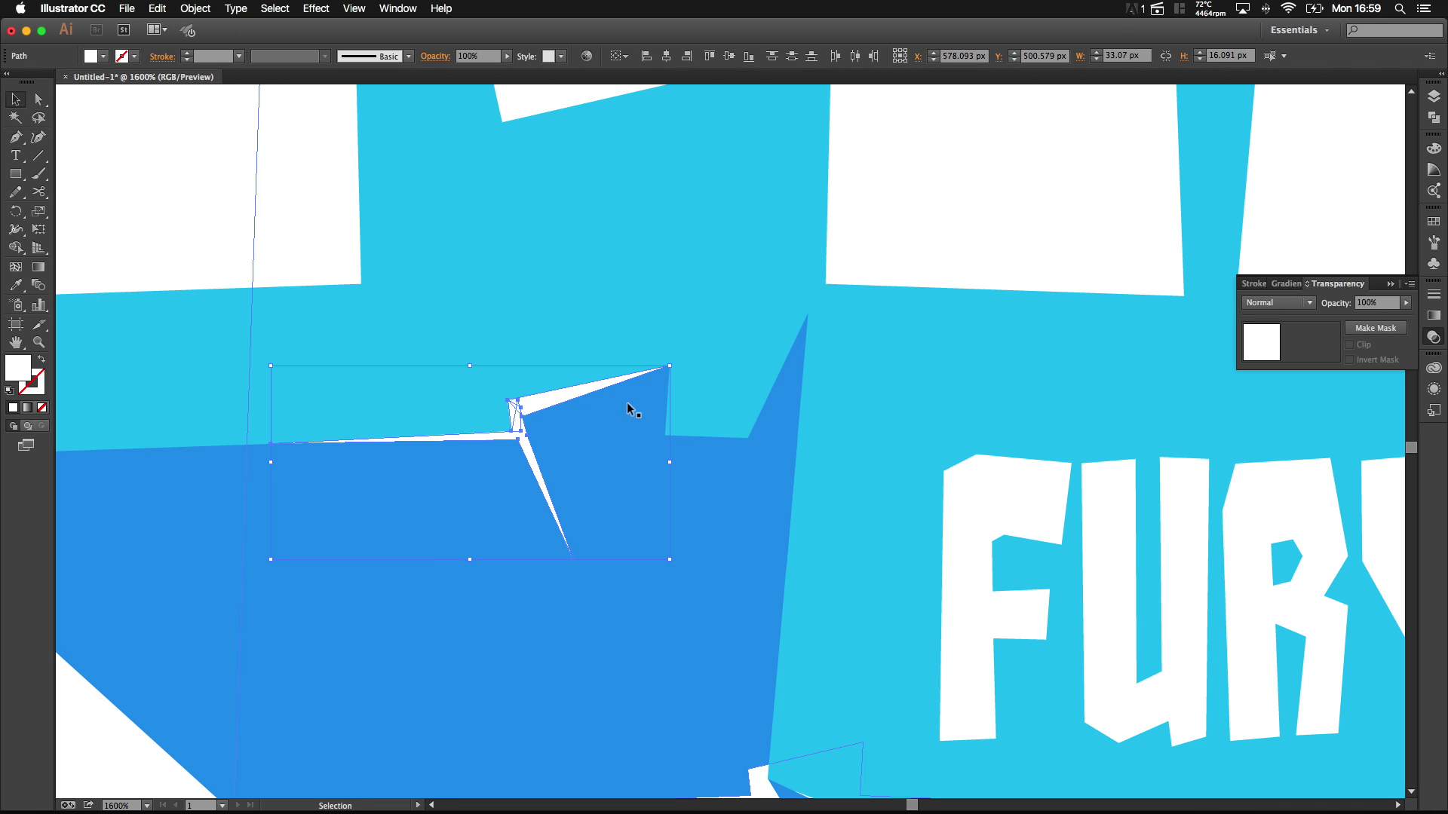
{"action": "left_click", "coordinate": [1434, 97]}
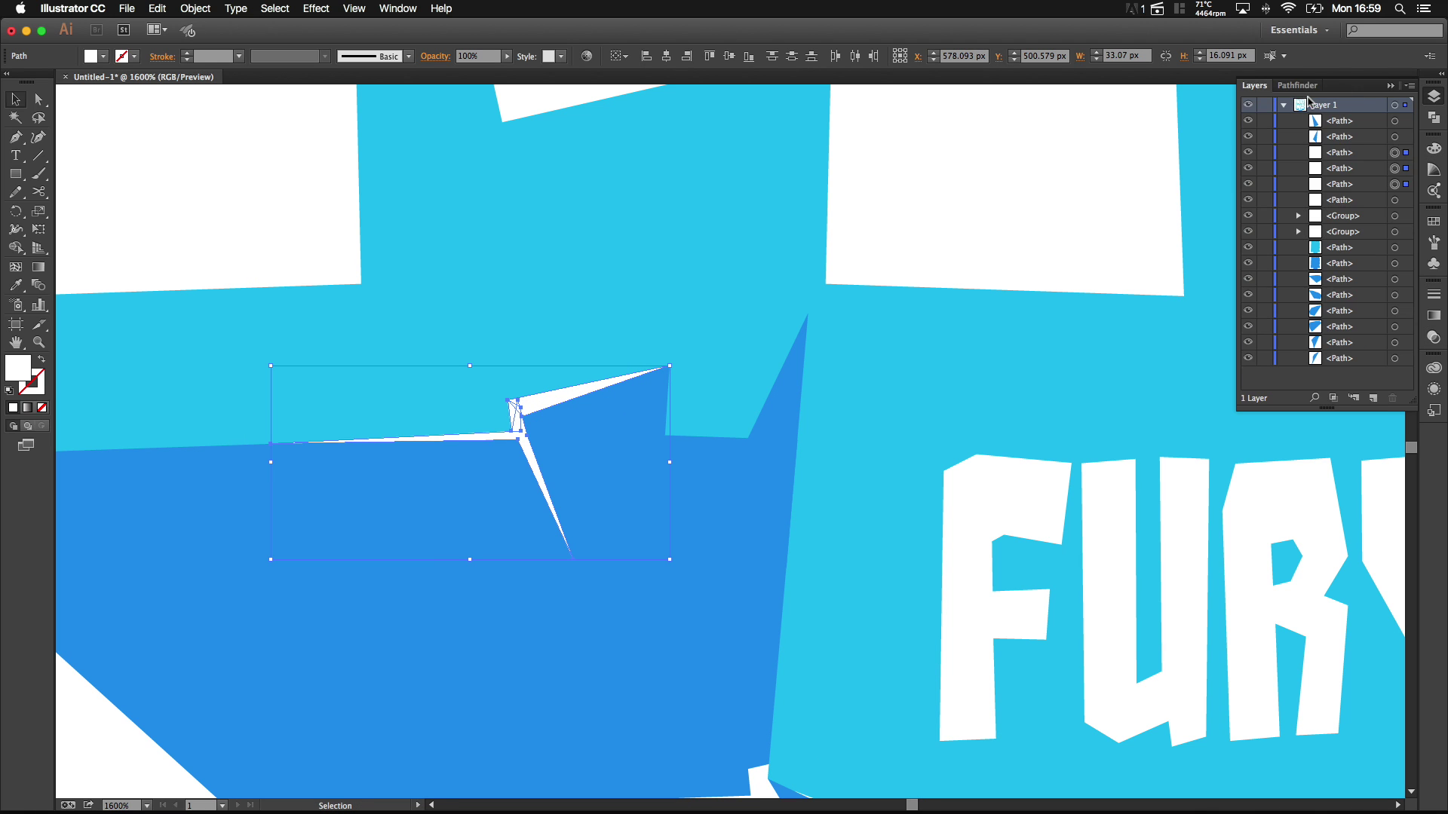
{"action": "left_click", "coordinate": [1298, 86]}
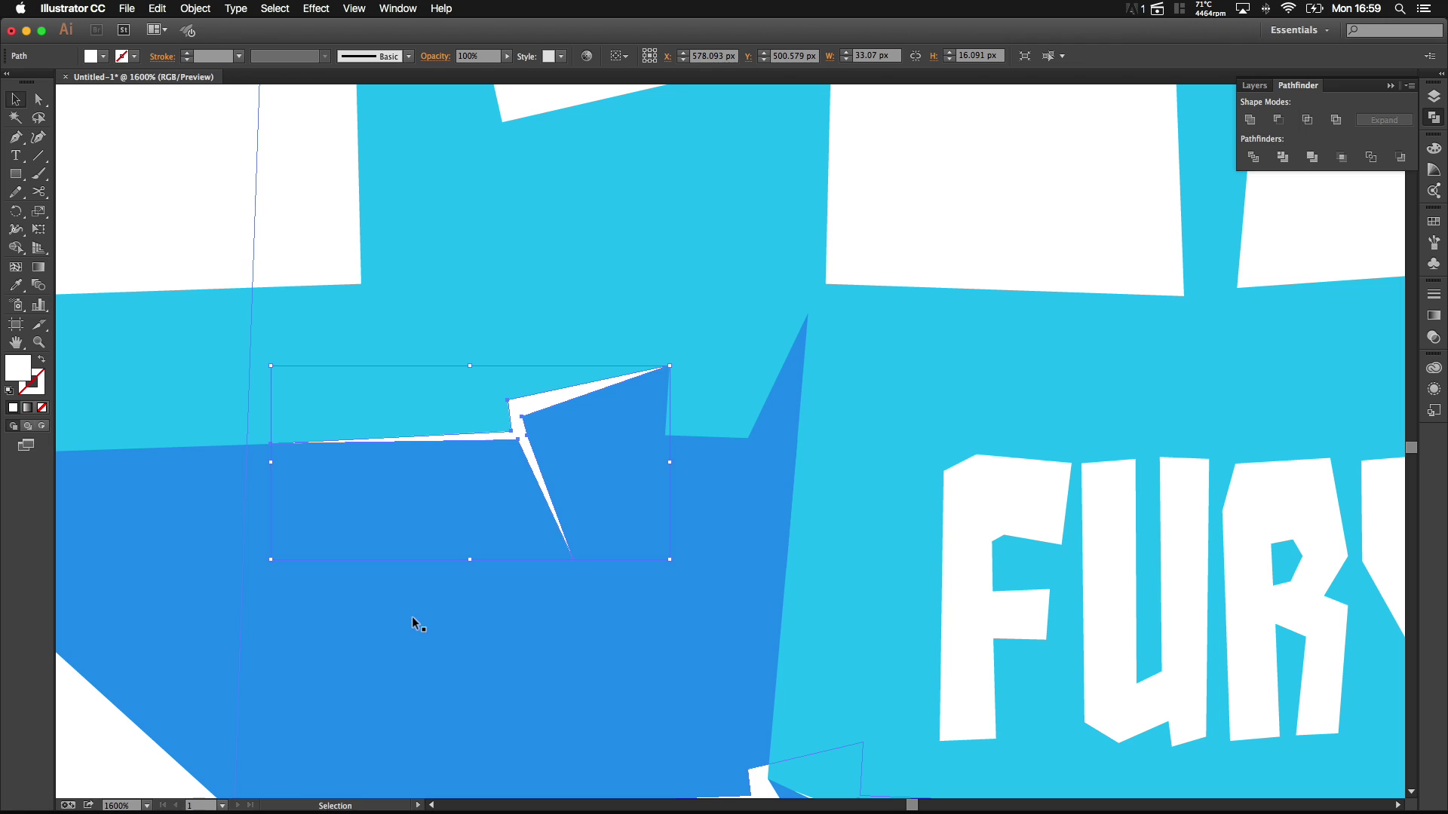
{"action": "scroll", "coordinate": [404, 613], "scroll_direction": "down", "scroll_amount": 4}
{"action": "left_click", "coordinate": [300, 651]}
{"action": "scroll", "coordinate": [300, 652], "scroll_direction": "down", "scroll_amount": 5}
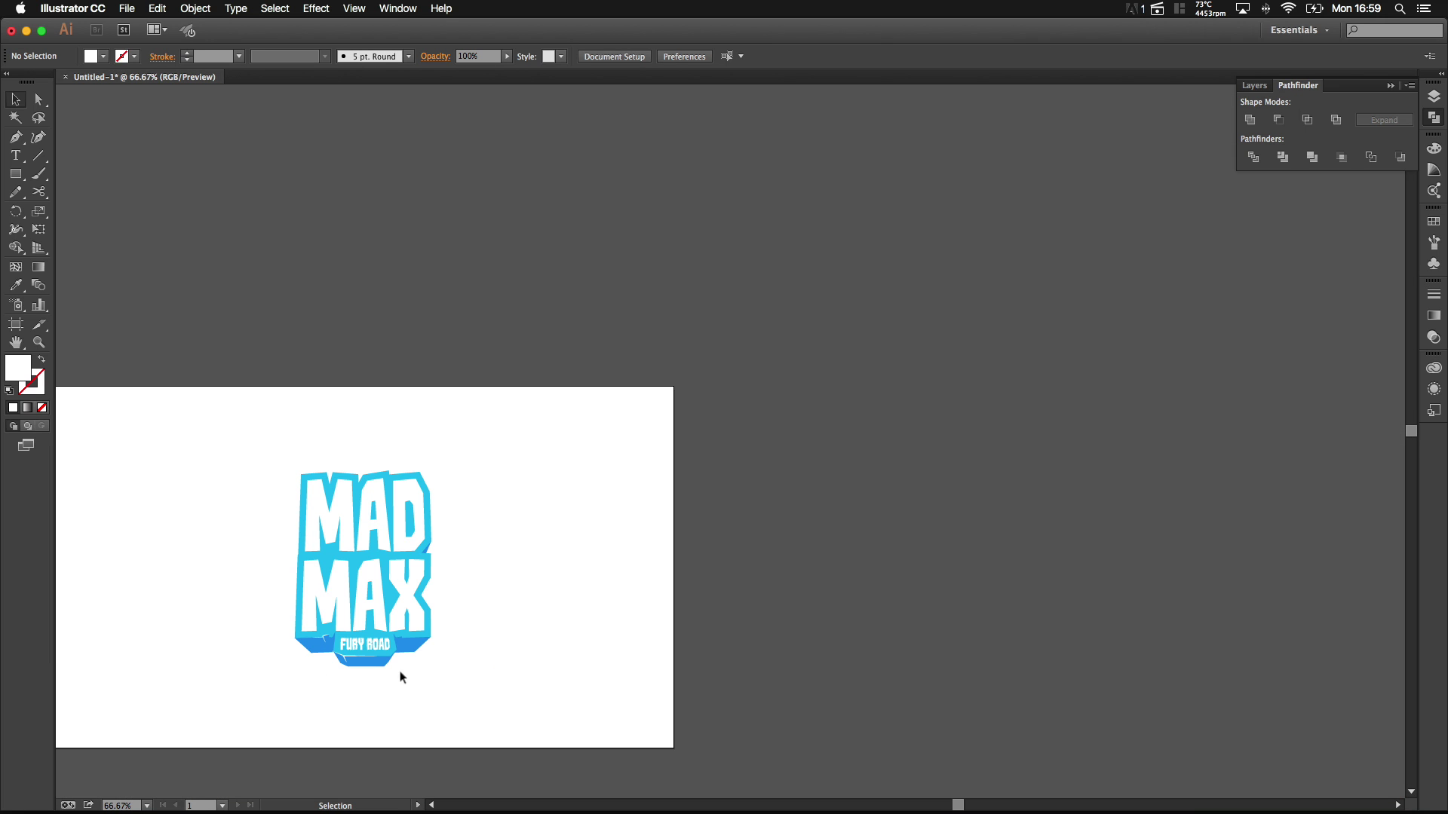
Step: Draw a thin white Pen highlight along the light-blue outline's lower edge below the X of MAX and deselect it
{"action": "scroll", "coordinate": [423, 672], "scroll_direction": "up", "scroll_amount": 1}
{"action": "scroll", "coordinate": [417, 527], "scroll_direction": "left", "scroll_amount": 5}
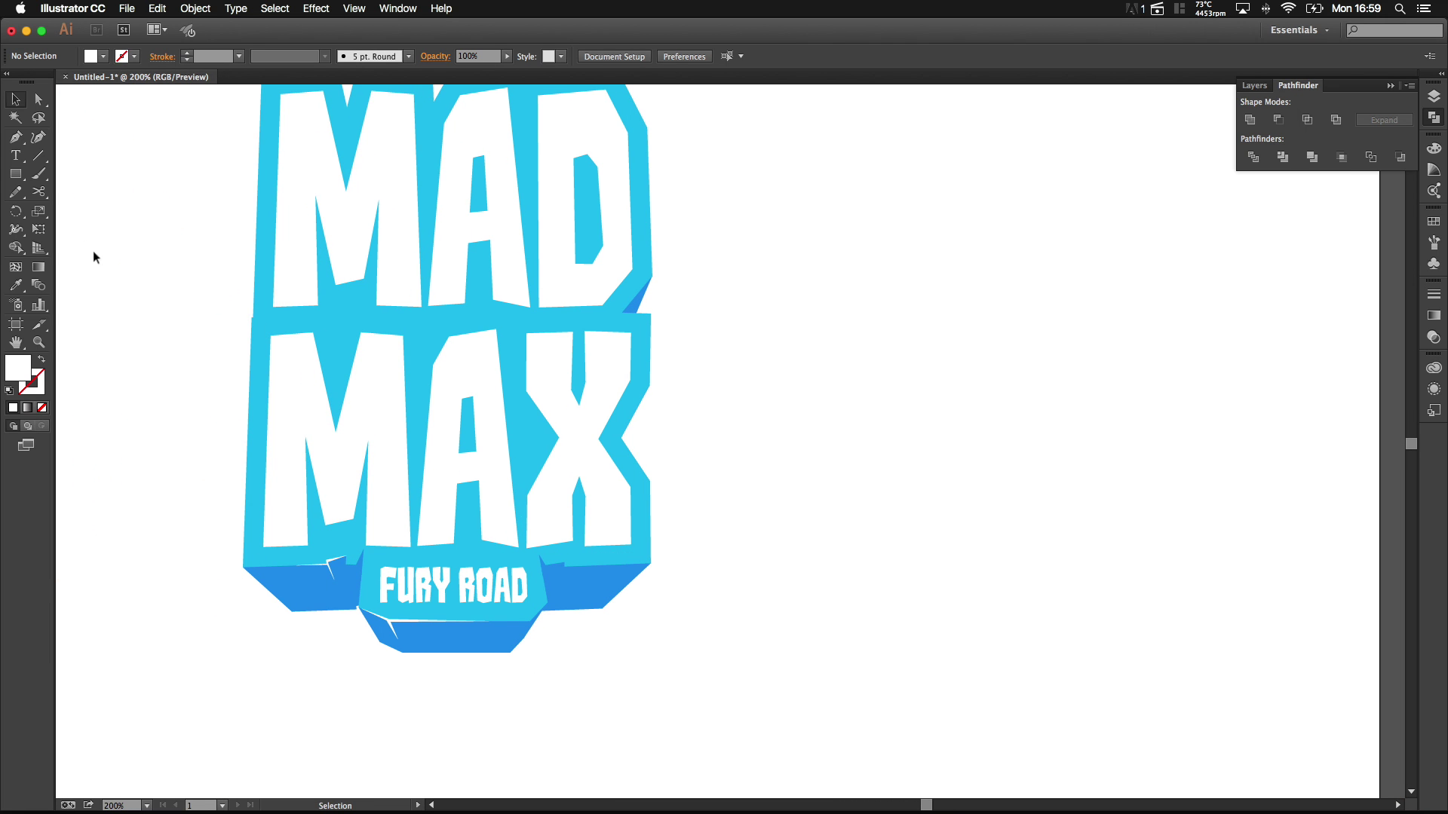
{"action": "scroll", "coordinate": [664, 596], "scroll_direction": "up", "scroll_amount": 6}
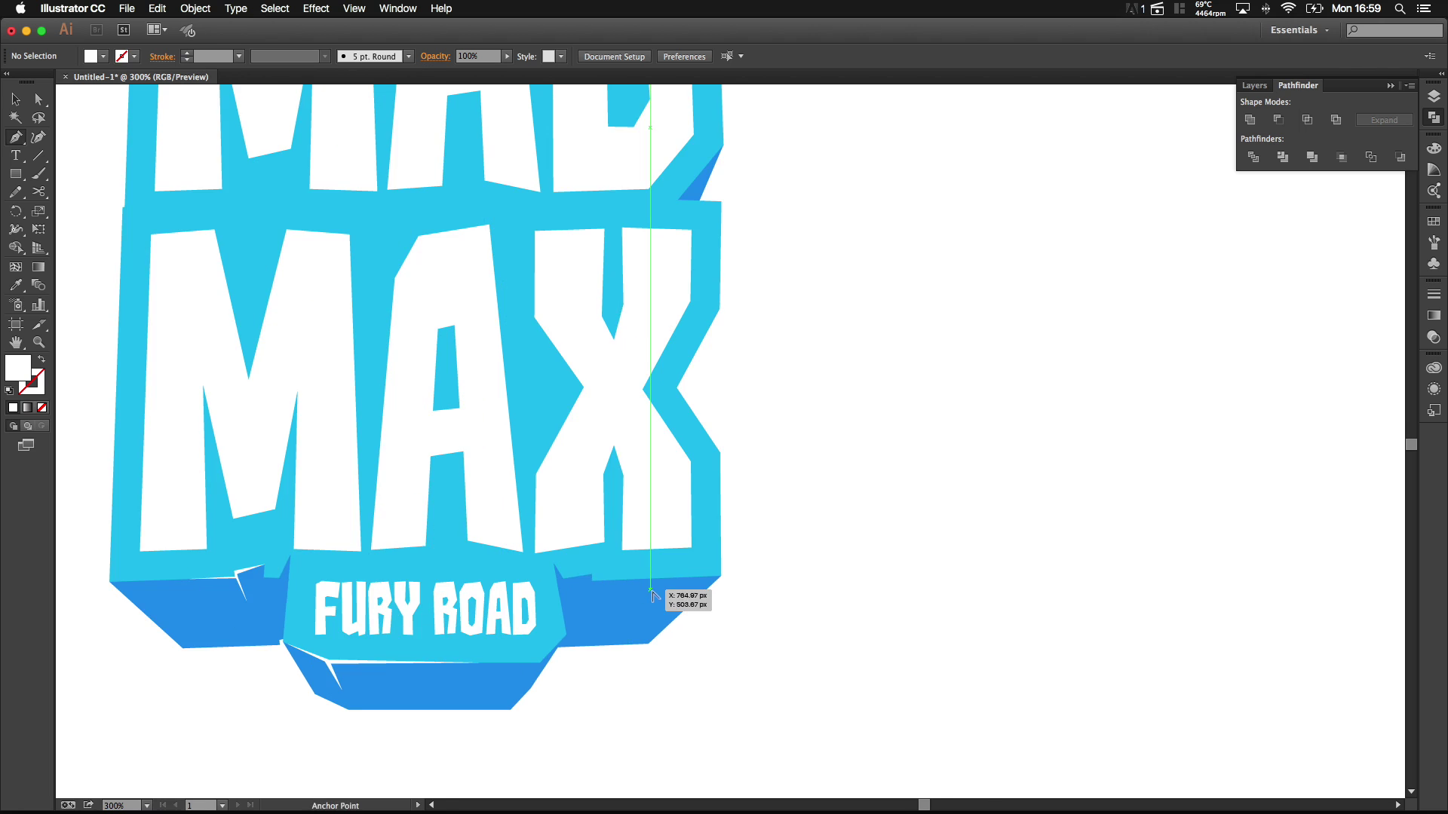
{"action": "scroll", "coordinate": [404, 515], "scroll_direction": "down", "scroll_amount": 1}
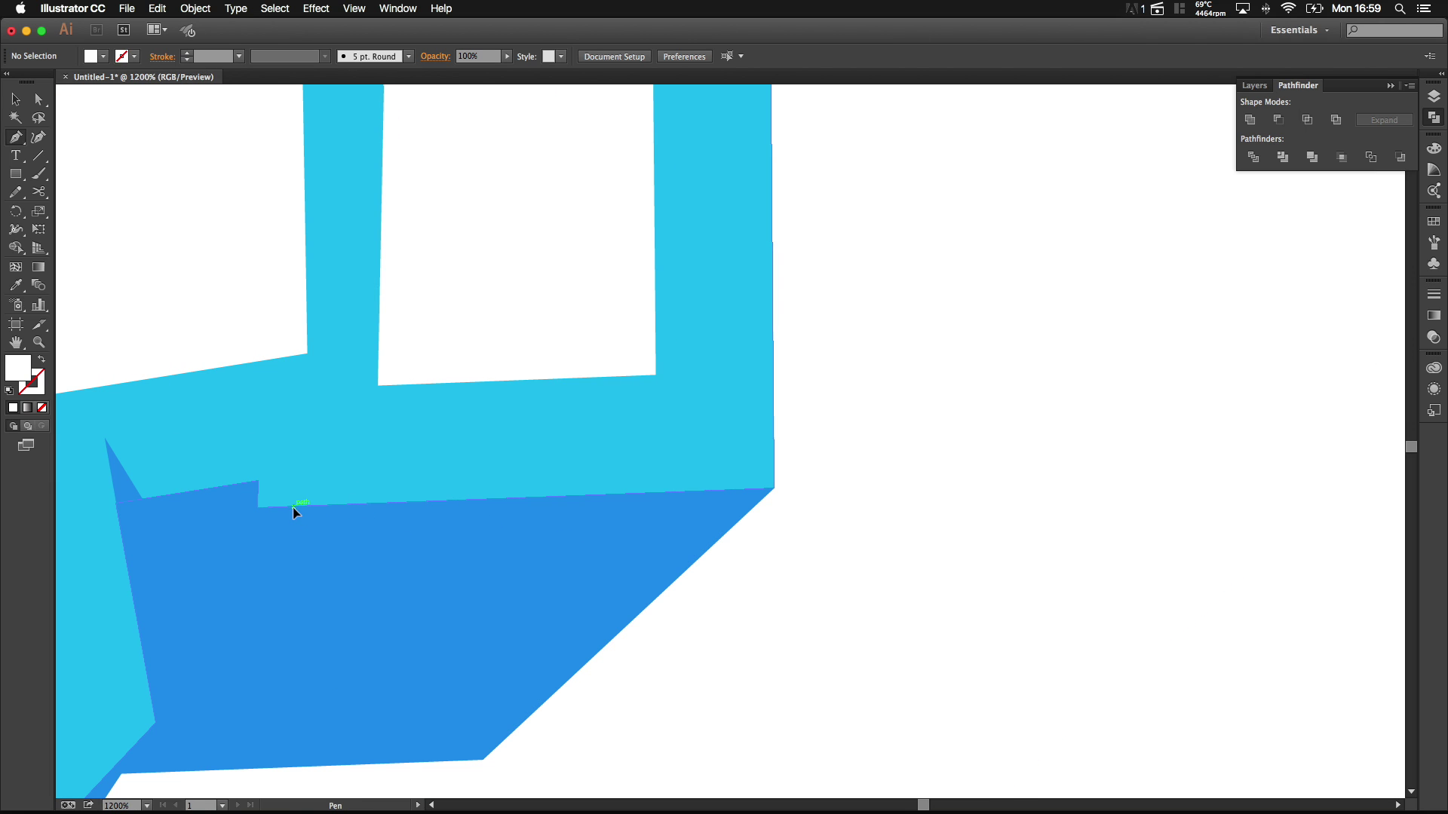
{"action": "left_click", "coordinate": [293, 506]}
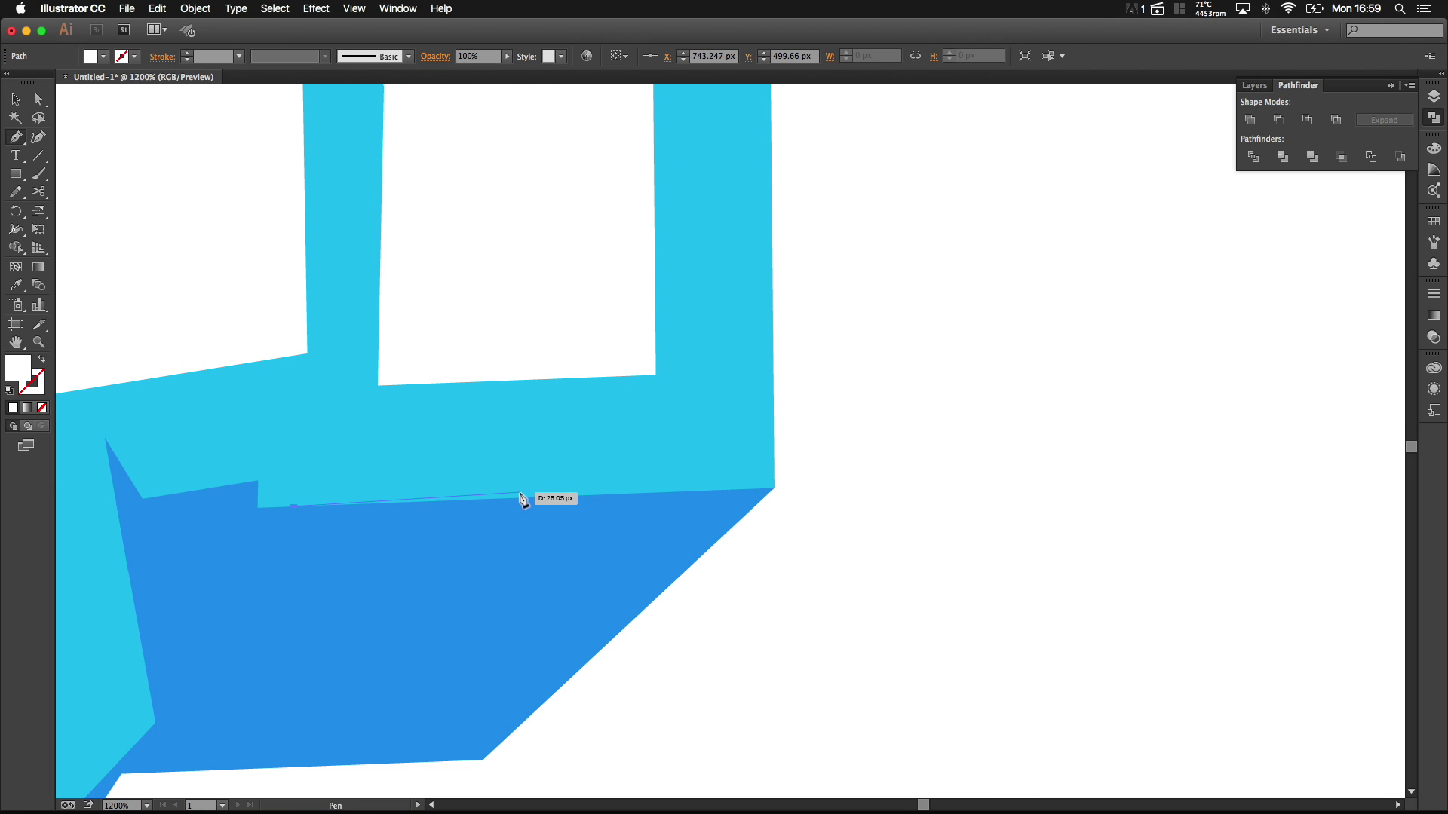
{"action": "left_click", "coordinate": [724, 490]}
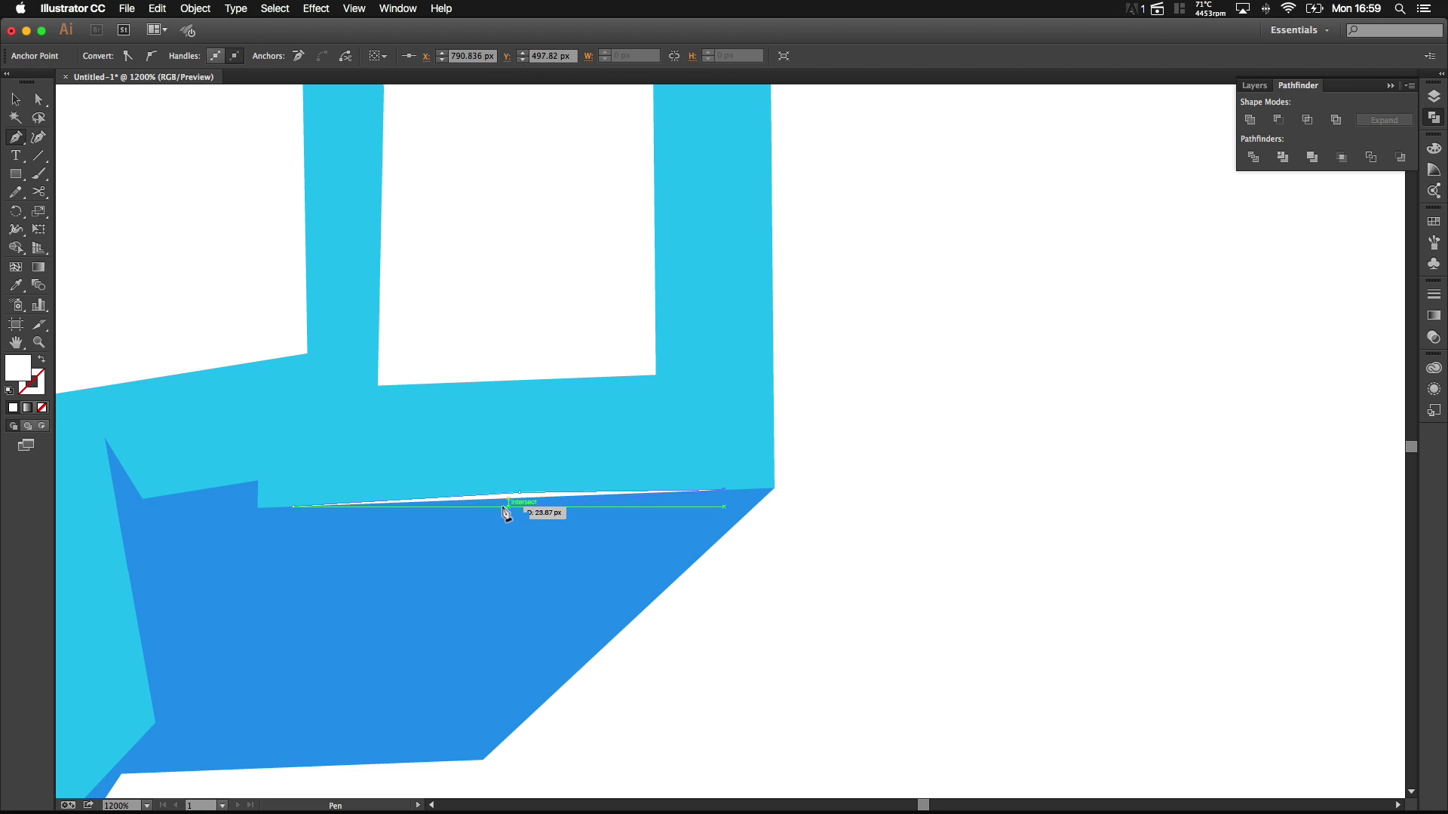
{"action": "scroll", "coordinate": [528, 507], "scroll_direction": "up", "scroll_amount": 1}
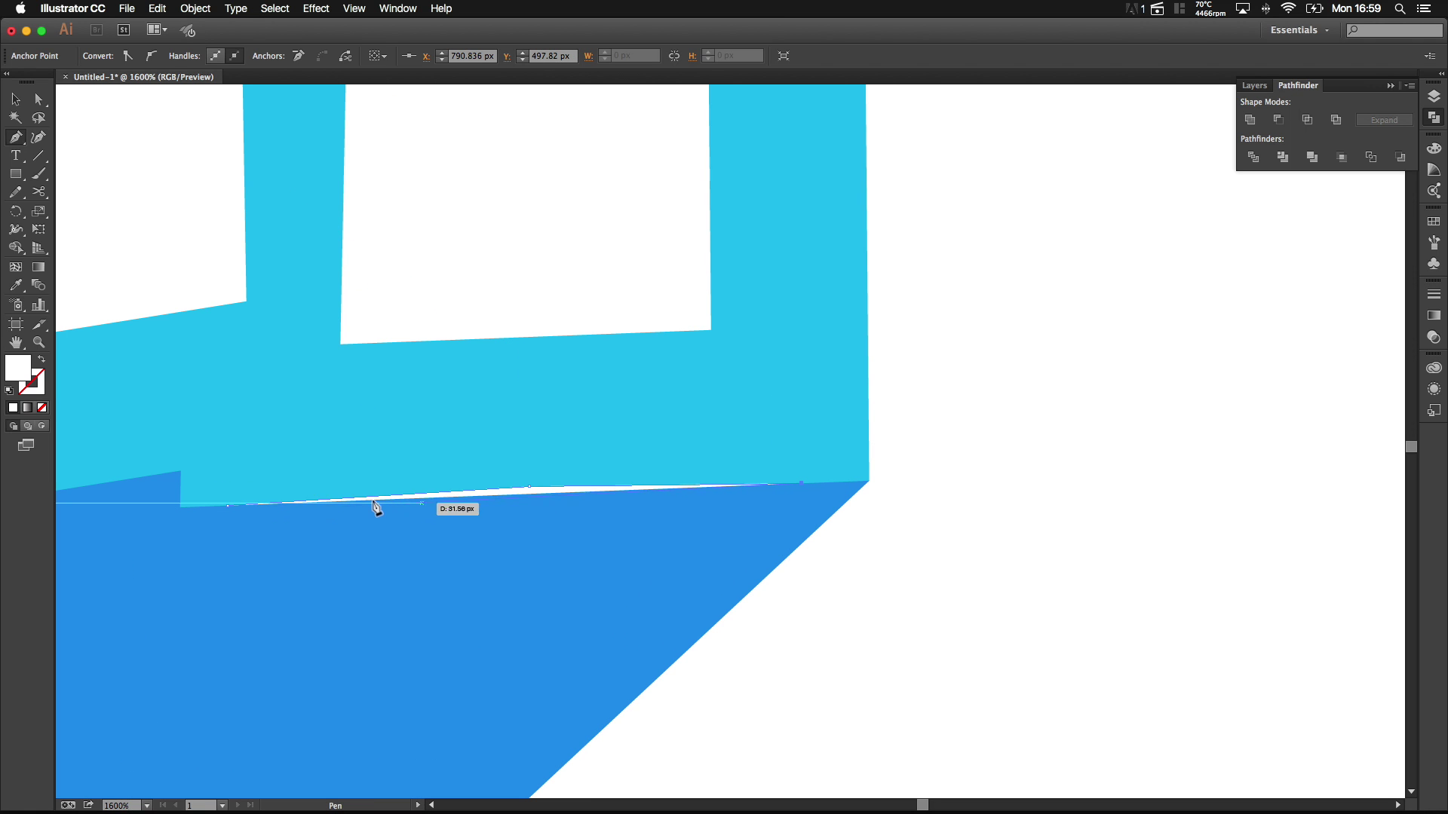
{"action": "left_click", "coordinate": [228, 505]}
{"action": "left_click", "coordinate": [963, 617], "text": "super"}
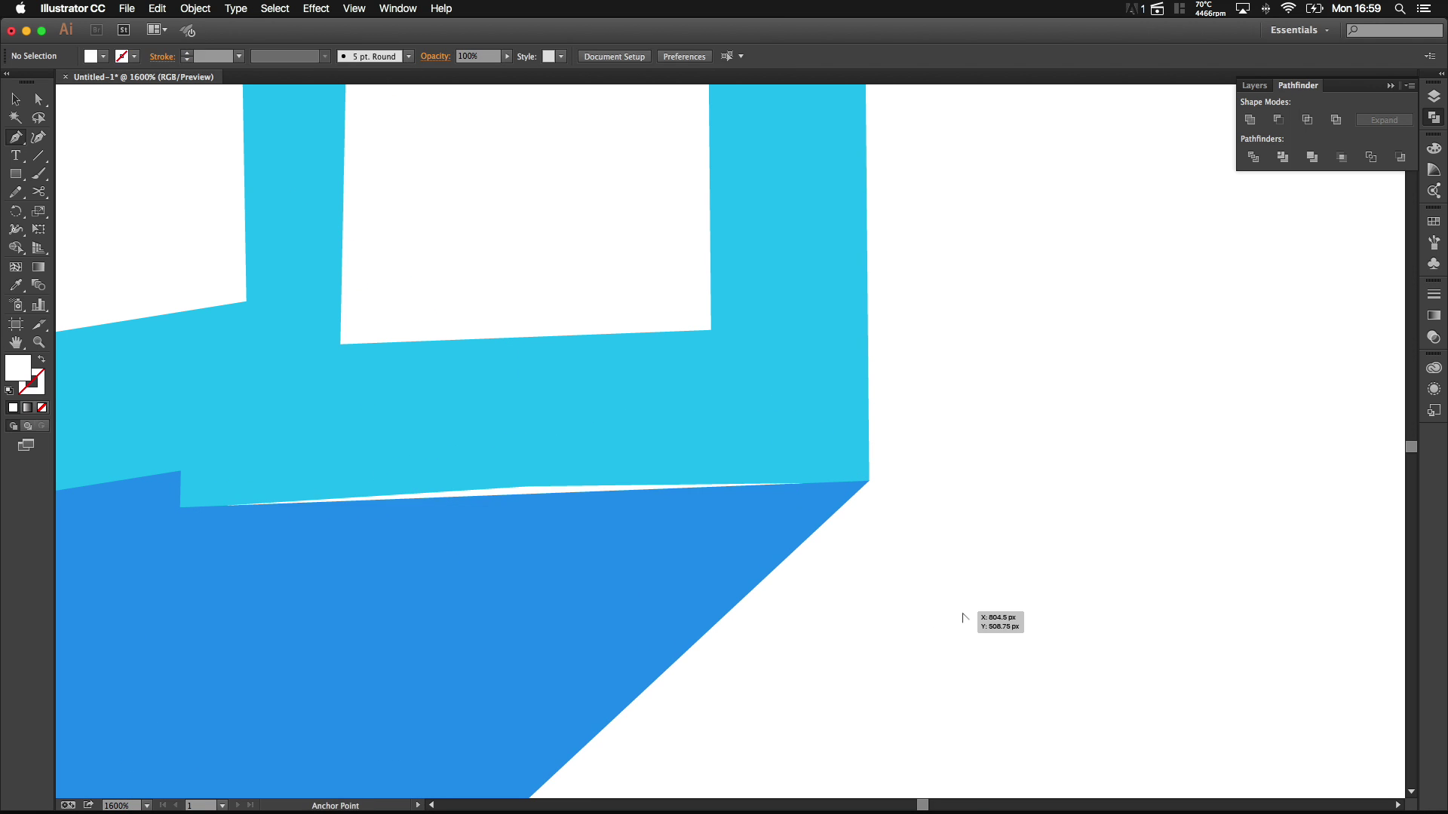
{"action": "scroll", "coordinate": [963, 618], "scroll_direction": "down", "scroll_amount": 7}
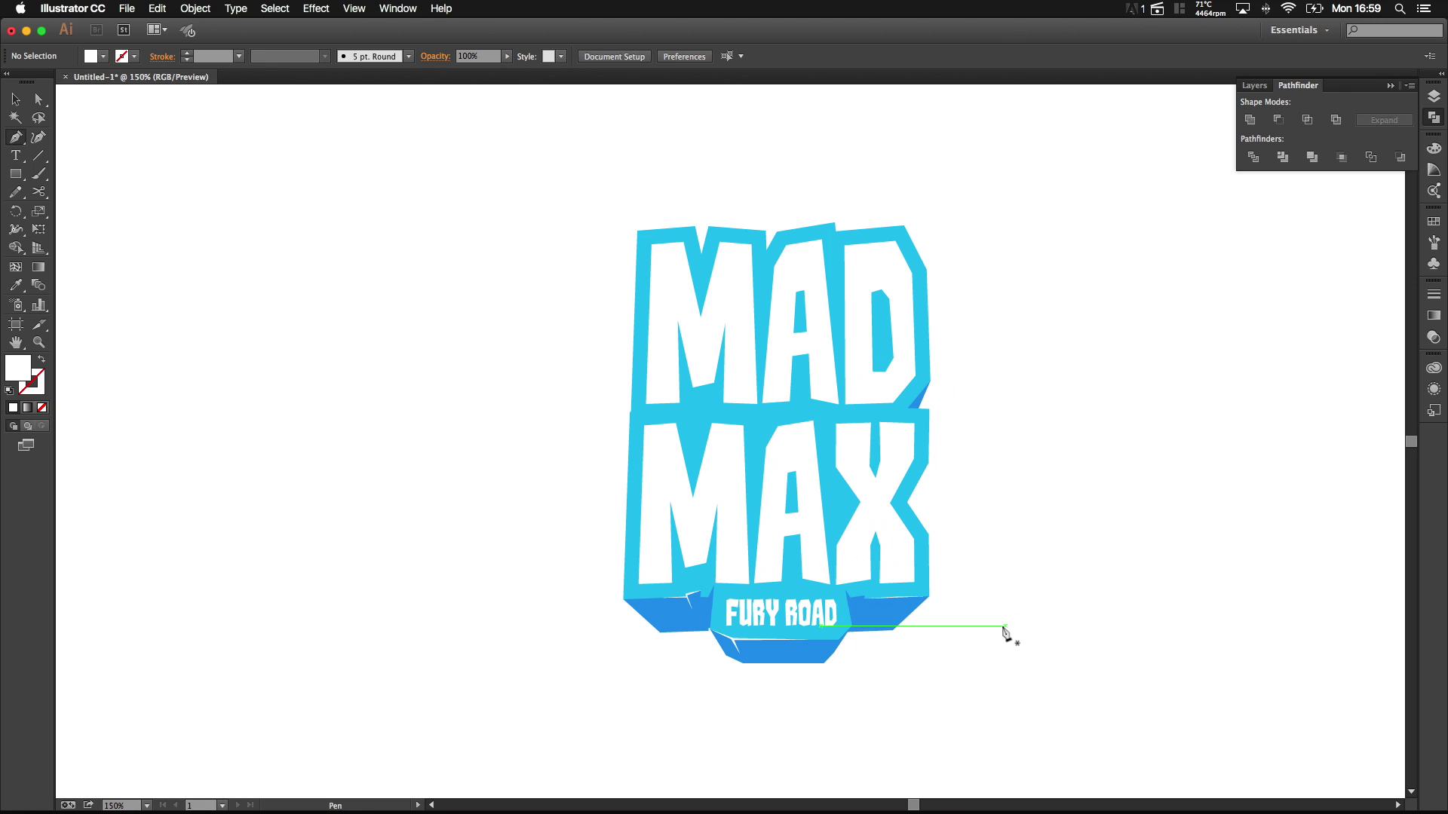
Step: Undo closing the highlight below the X, add a lower middle anchor to thicken it, and close and deselect the path
{"action": "left_click", "coordinate": [934, 626]}
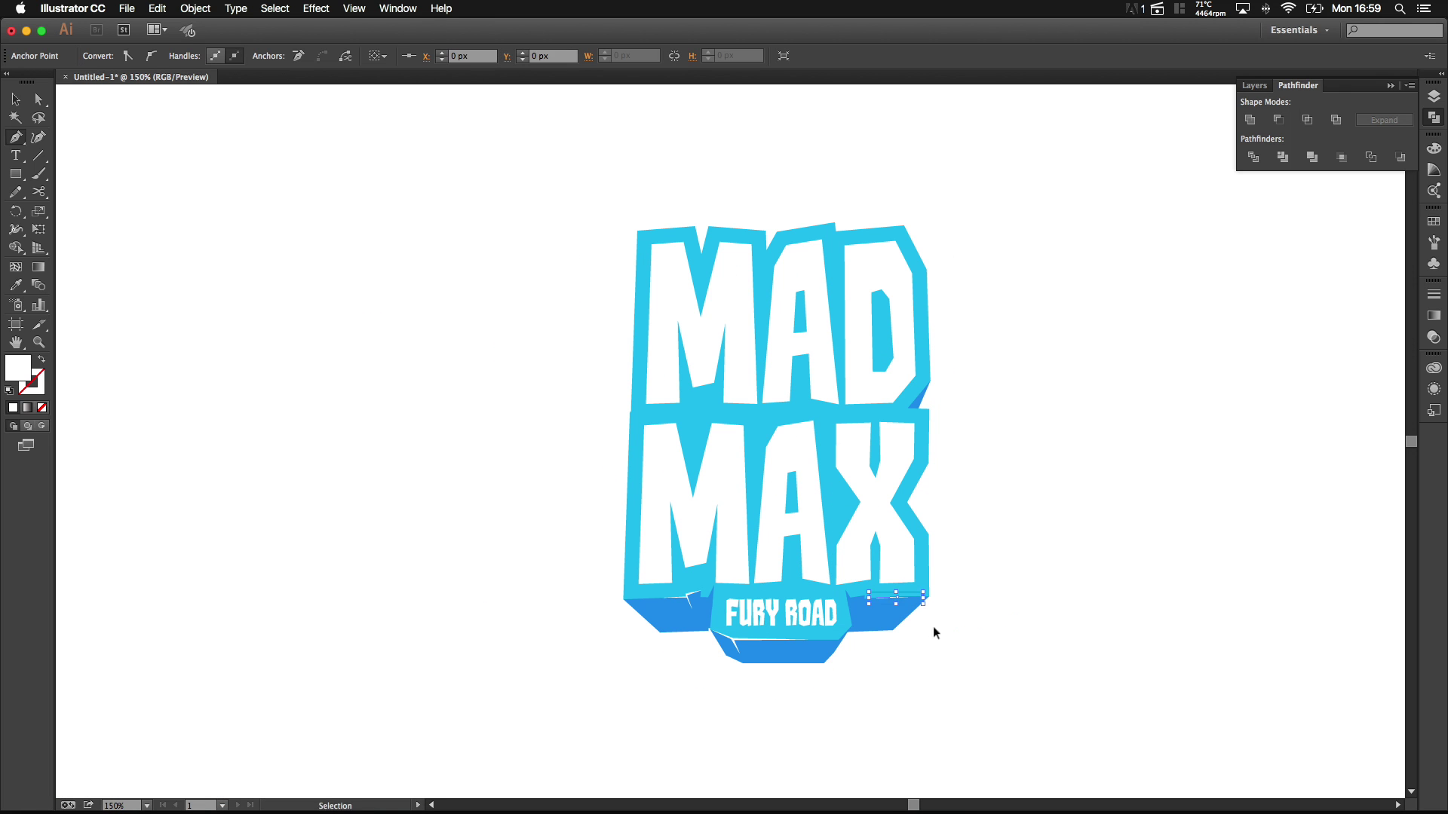
{"action": "scroll", "coordinate": [907, 614], "scroll_direction": "up", "scroll_amount": 8}
{"action": "scroll", "coordinate": [732, 448], "scroll_direction": "up", "scroll_amount": 1}
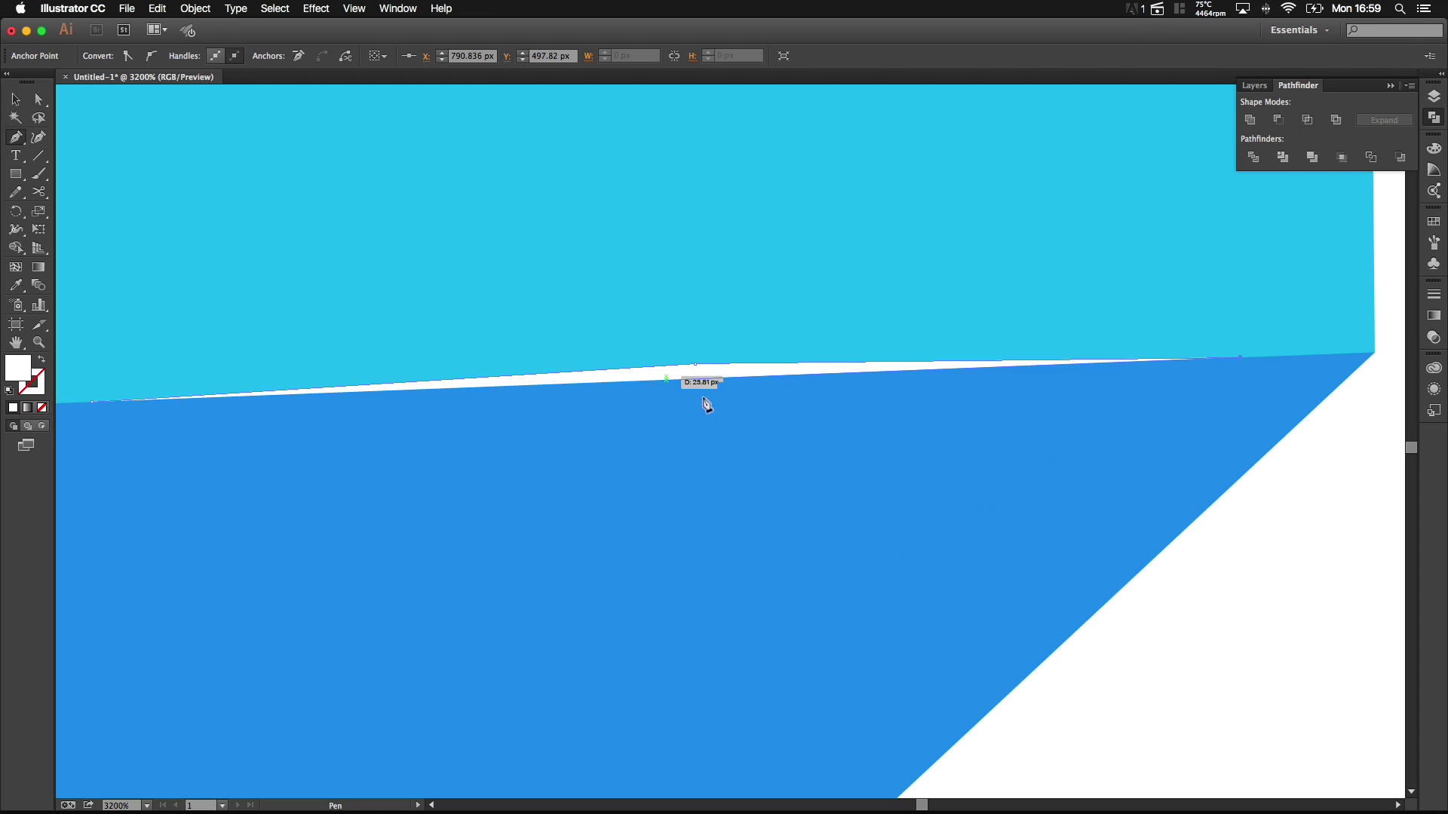
{"action": "left_click", "coordinate": [695, 384]}
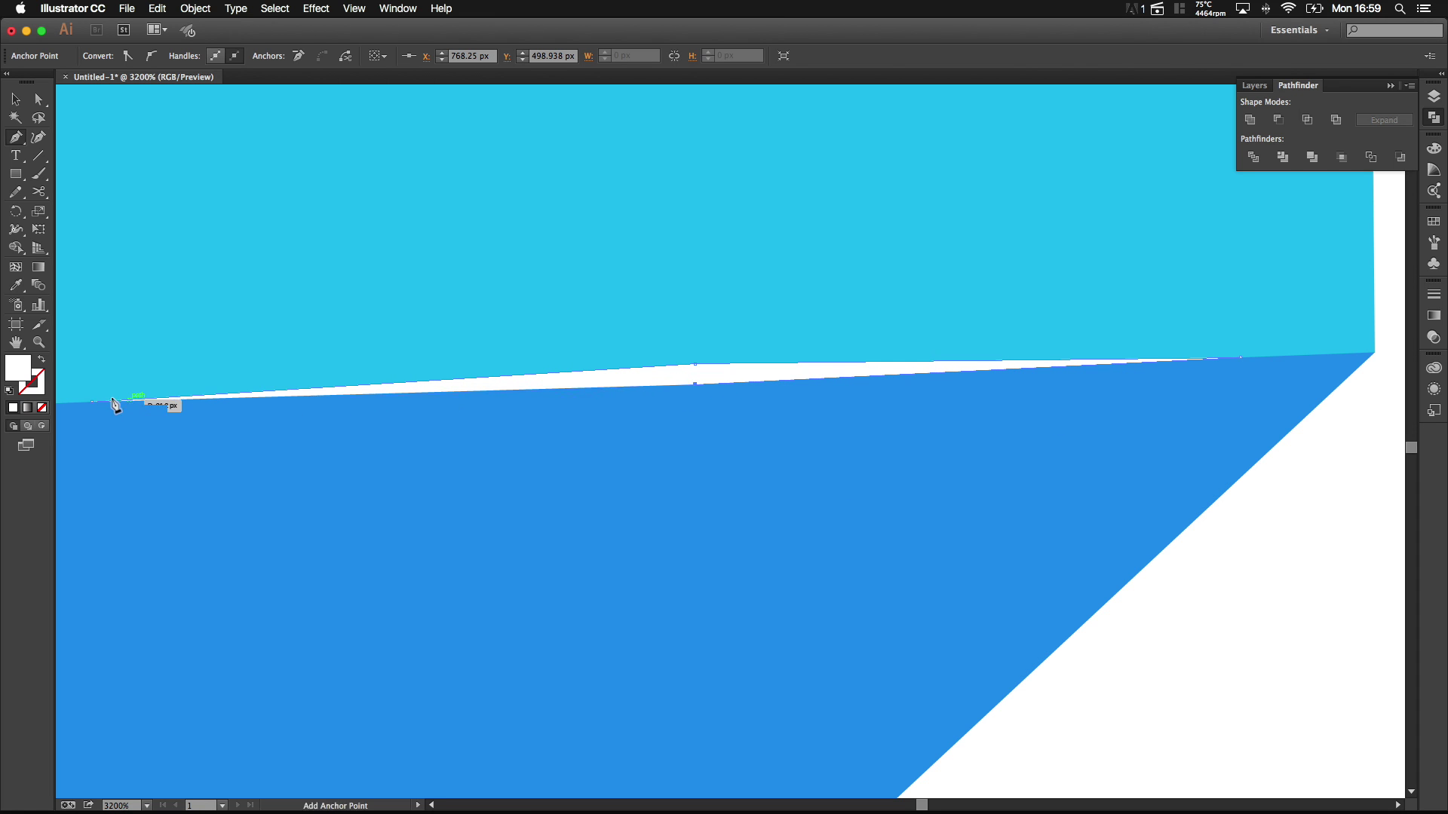
{"action": "scroll", "coordinate": [232, 451], "scroll_direction": "down", "scroll_amount": 7}
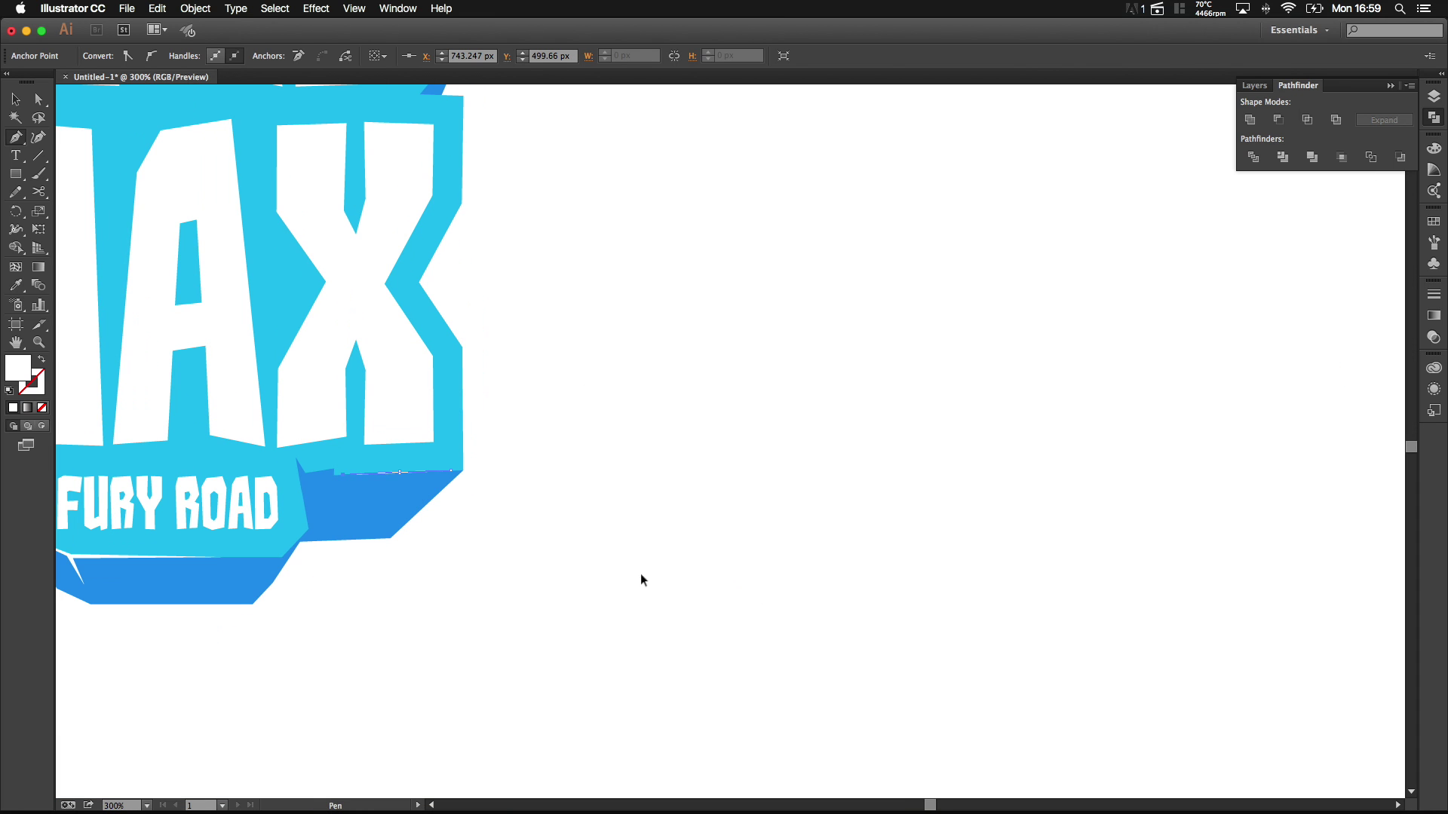
{"action": "key", "text": "space"}
{"action": "scroll", "coordinate": [928, 582], "scroll_direction": "down", "scroll_amount": 5}
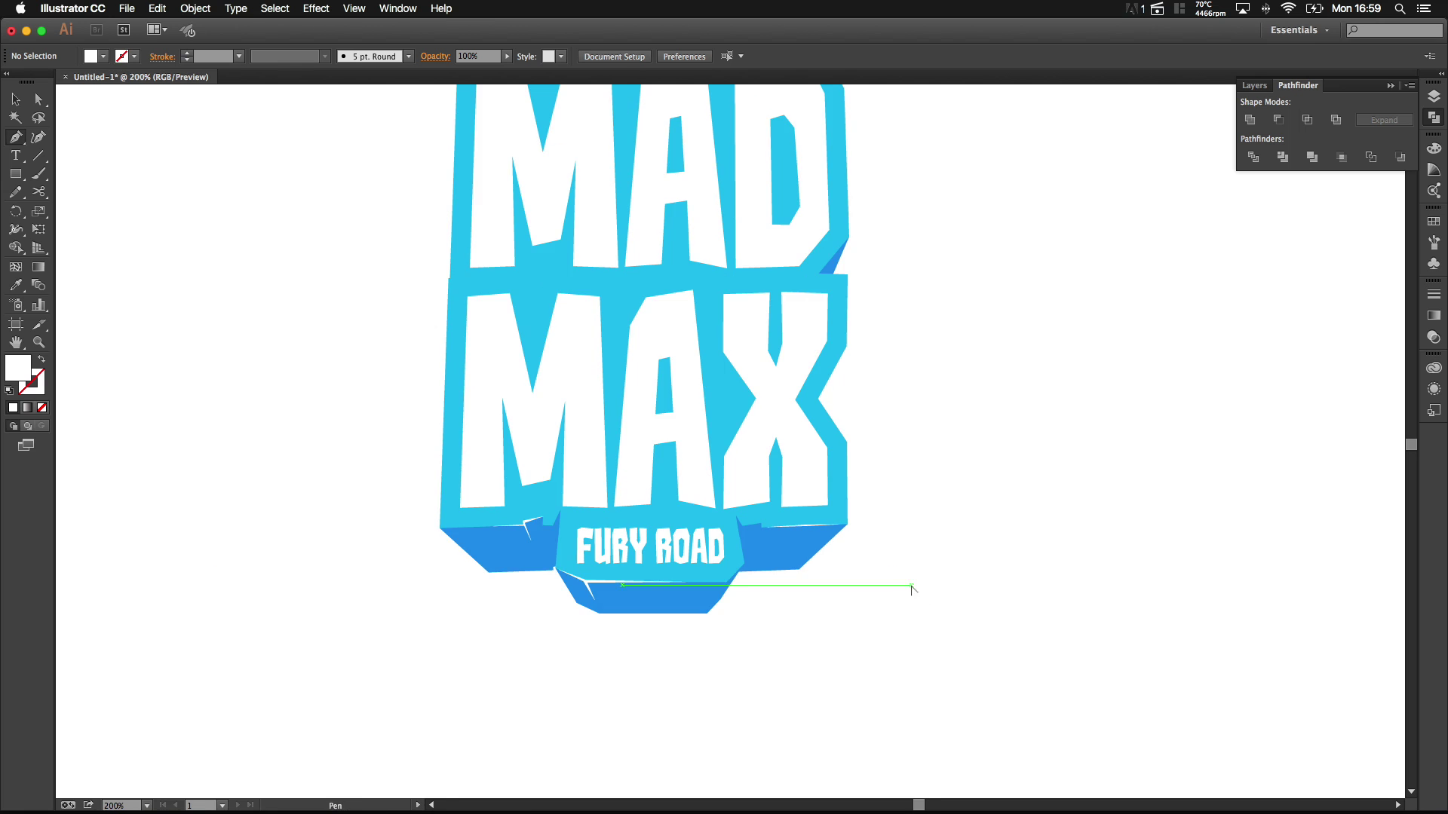
{"action": "scroll", "coordinate": [933, 610], "scroll_direction": "down", "scroll_amount": 4}
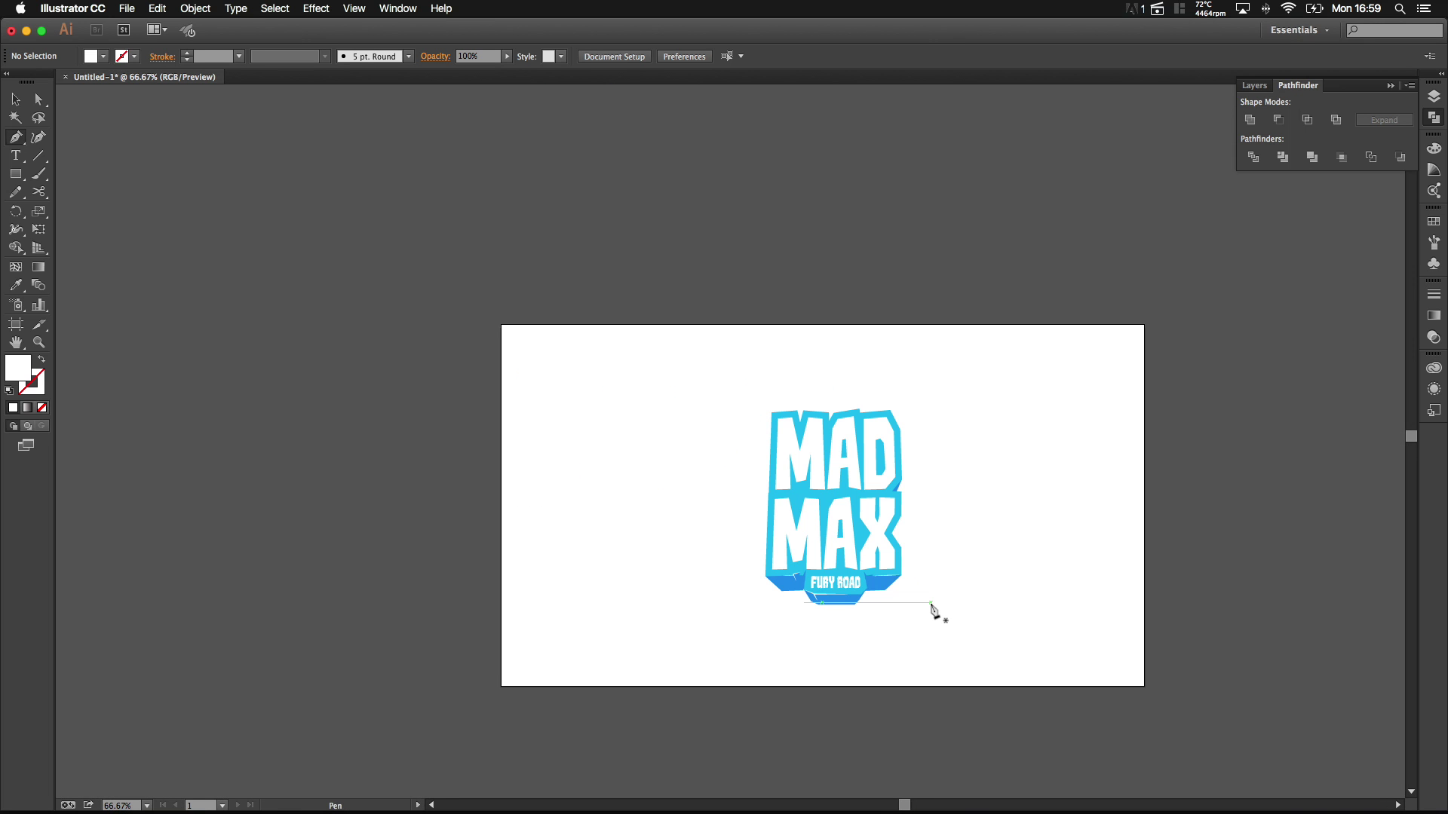
Step: Draw a small white Pen triangle as a chip in the outline's left edge beside the M of MAX and deselect it
{"action": "scroll", "coordinate": [933, 609], "scroll_direction": "up", "scroll_amount": 6}
{"action": "scroll", "coordinate": [859, 588], "scroll_direction": "down", "scroll_amount": 3}
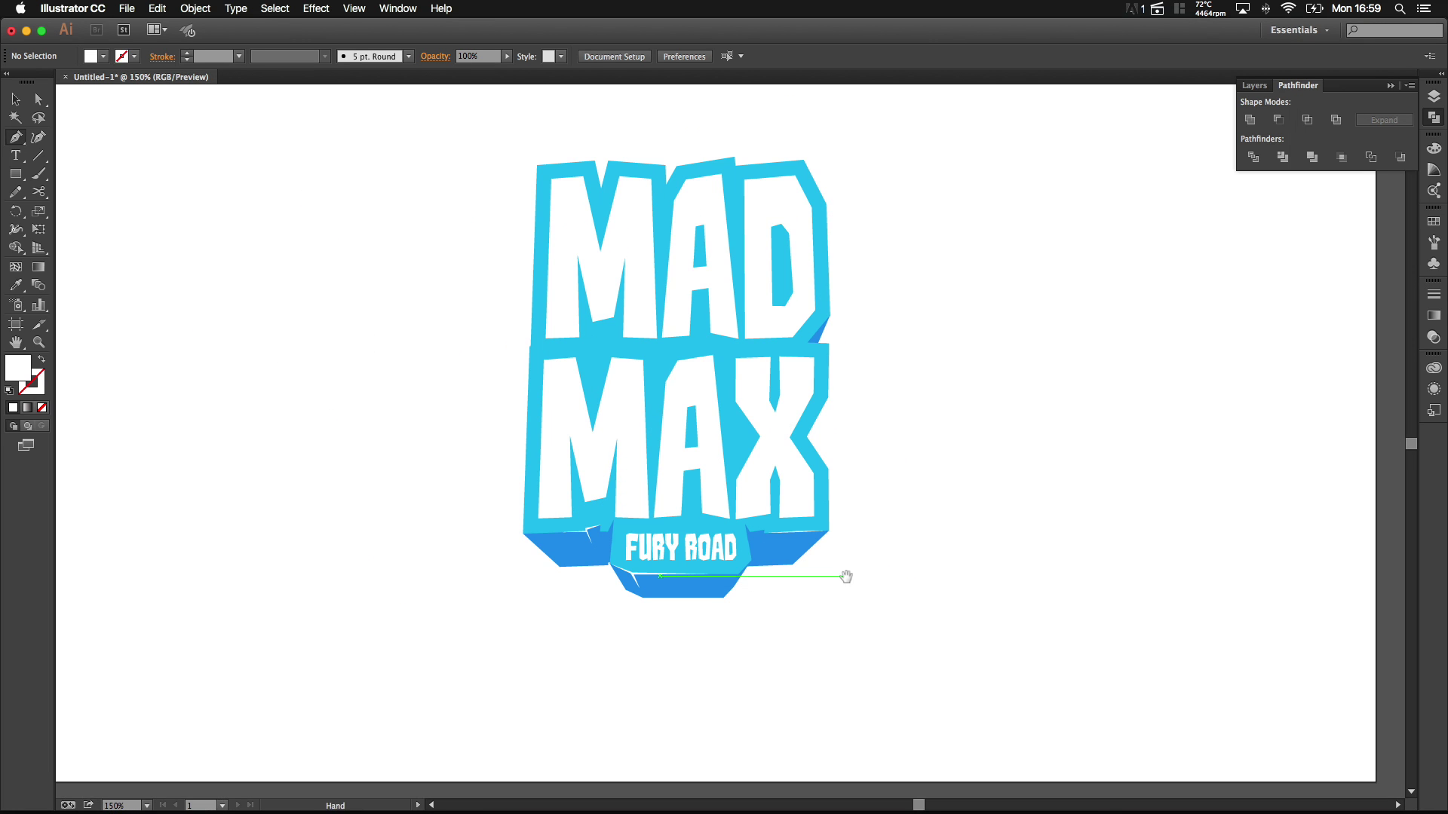
{"action": "scroll", "coordinate": [717, 505], "scroll_direction": "up", "scroll_amount": 2}
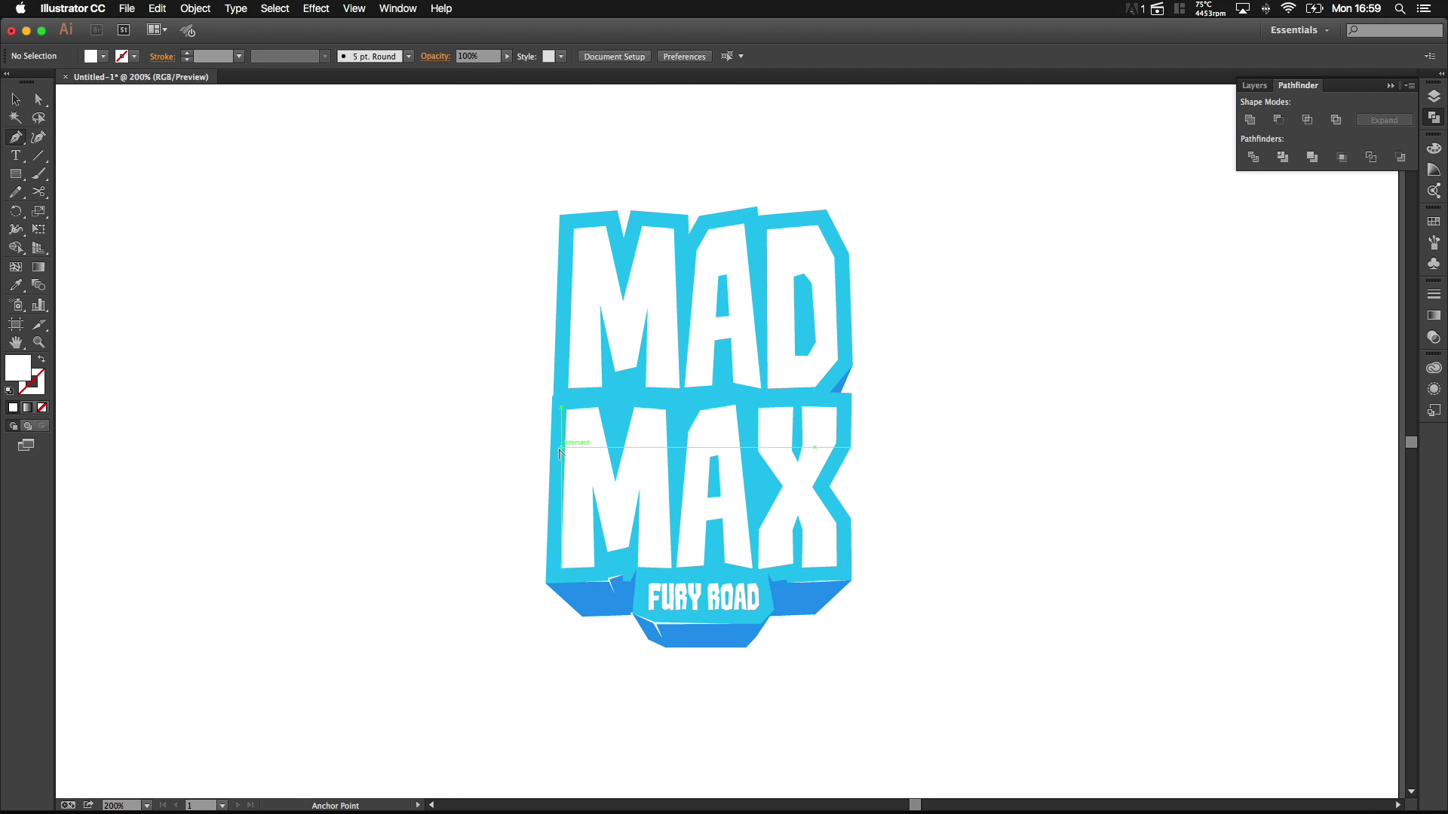
{"action": "scroll", "coordinate": [558, 452], "scroll_direction": "up", "scroll_amount": 5}
{"action": "mouse_move", "coordinate": [518, 444]}
{"action": "left_mouse_down"}
{"action": "mouse_move", "coordinate": [542, 460]}
{"action": "mouse_move", "coordinate": [520, 450]}
{"action": "left_mouse_up"}
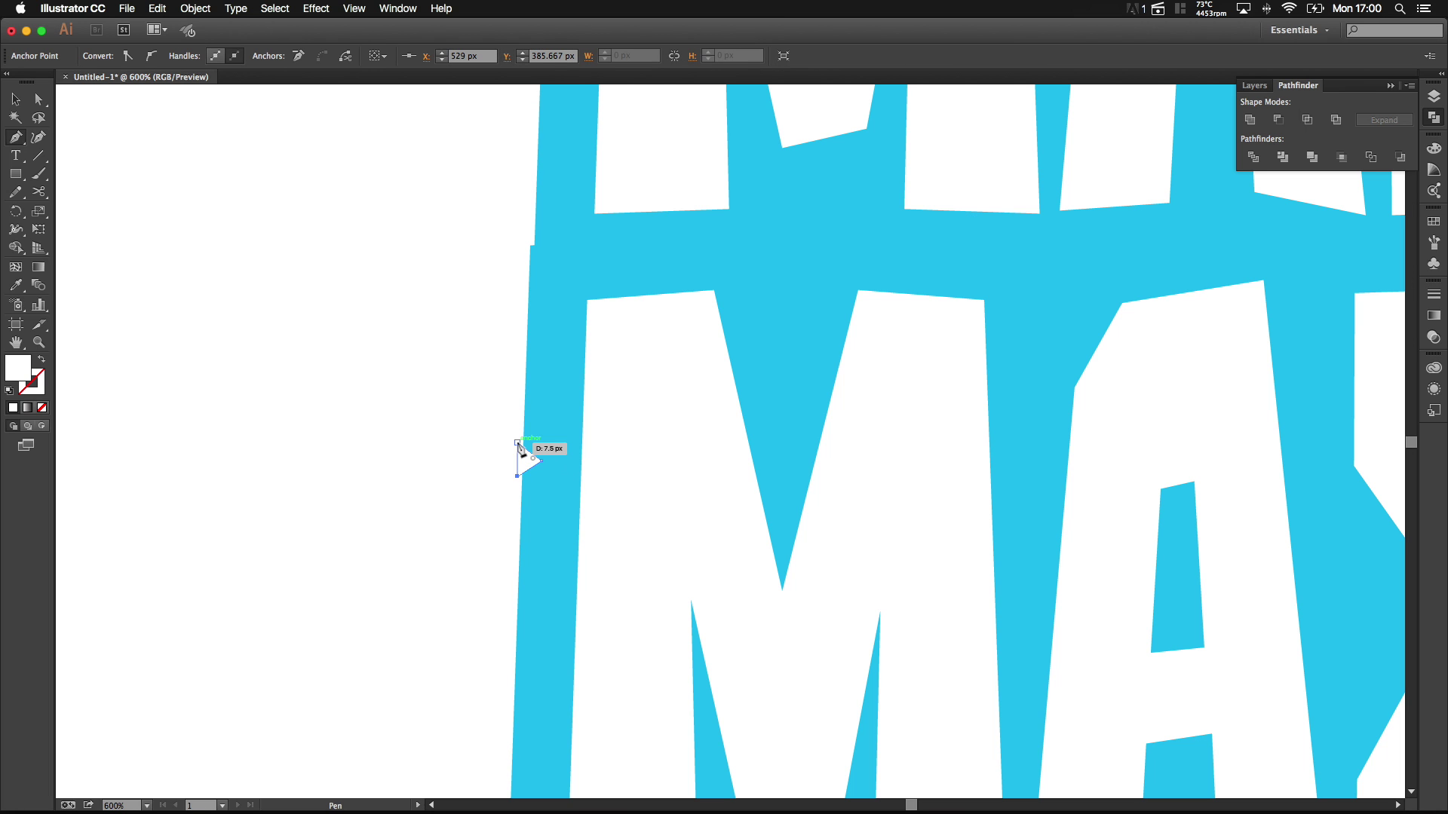
{"action": "left_click", "coordinate": [478, 454], "text": "super"}
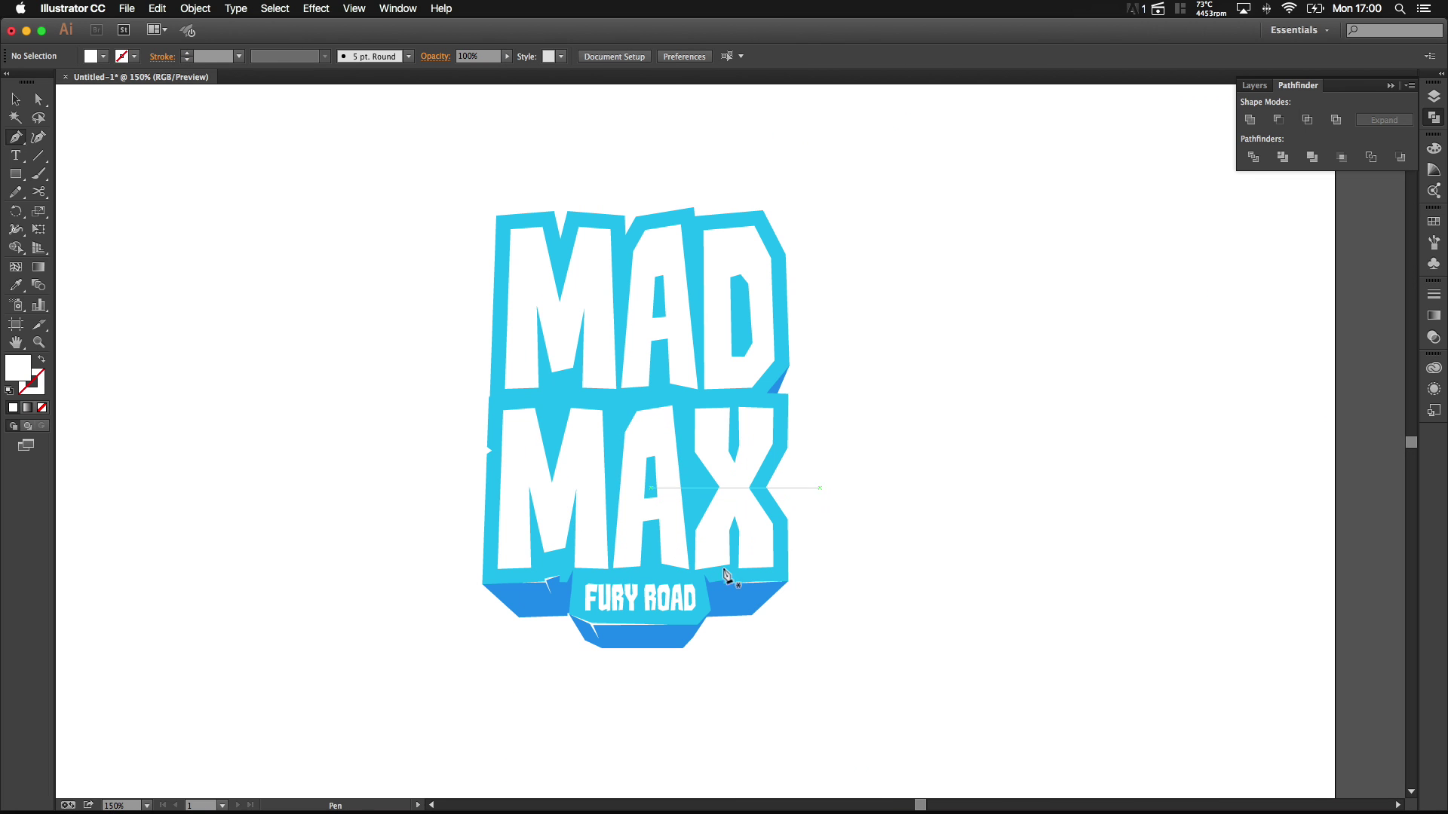
Step: Add a second, smaller white Pen triangle lower down the outline's left edge beside the M of MAX and deselect it
{"action": "scroll", "coordinate": [531, 546], "scroll_direction": "up", "scroll_amount": 2}
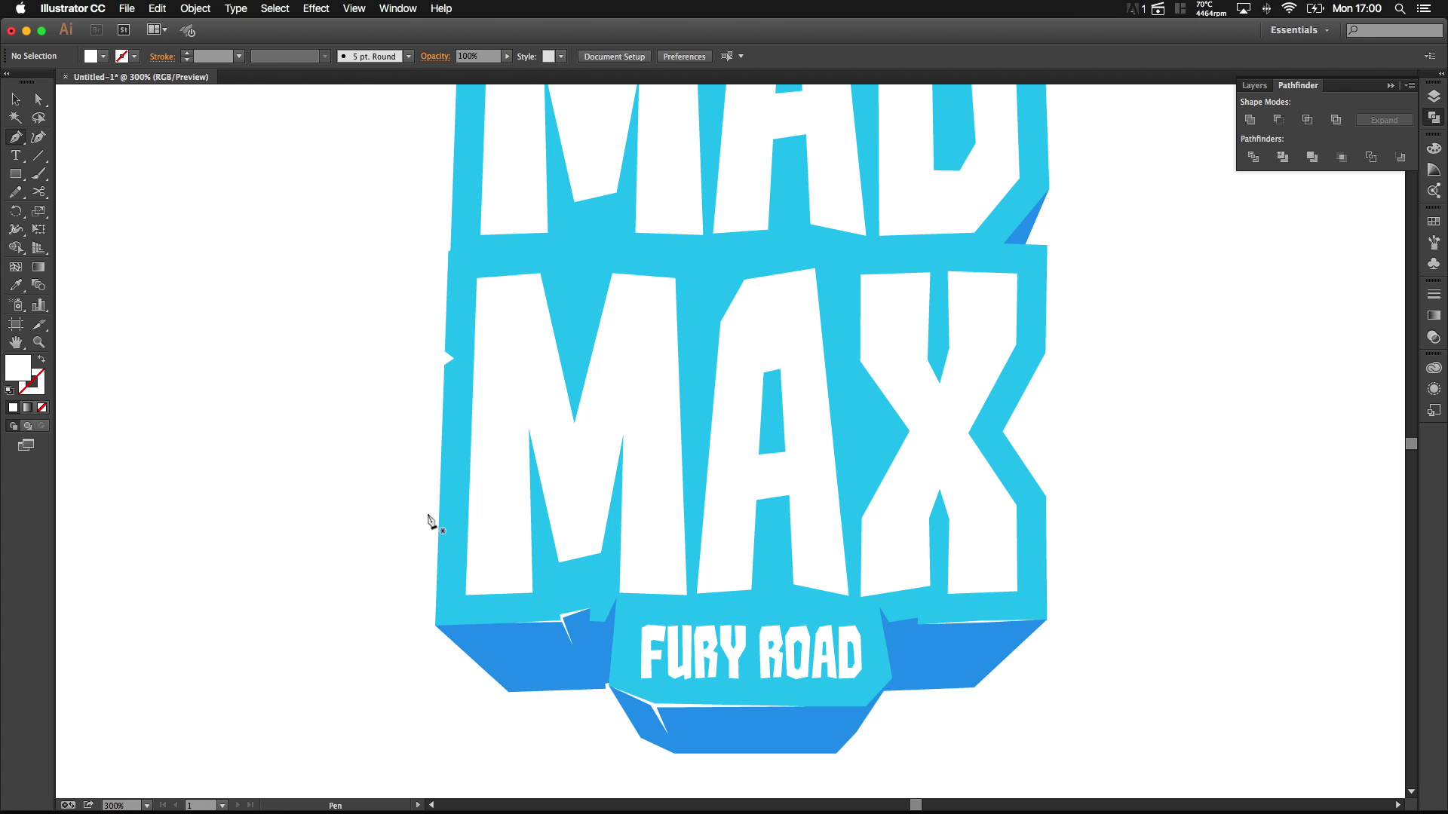
{"action": "scroll", "coordinate": [441, 419], "scroll_direction": "up", "scroll_amount": 2}
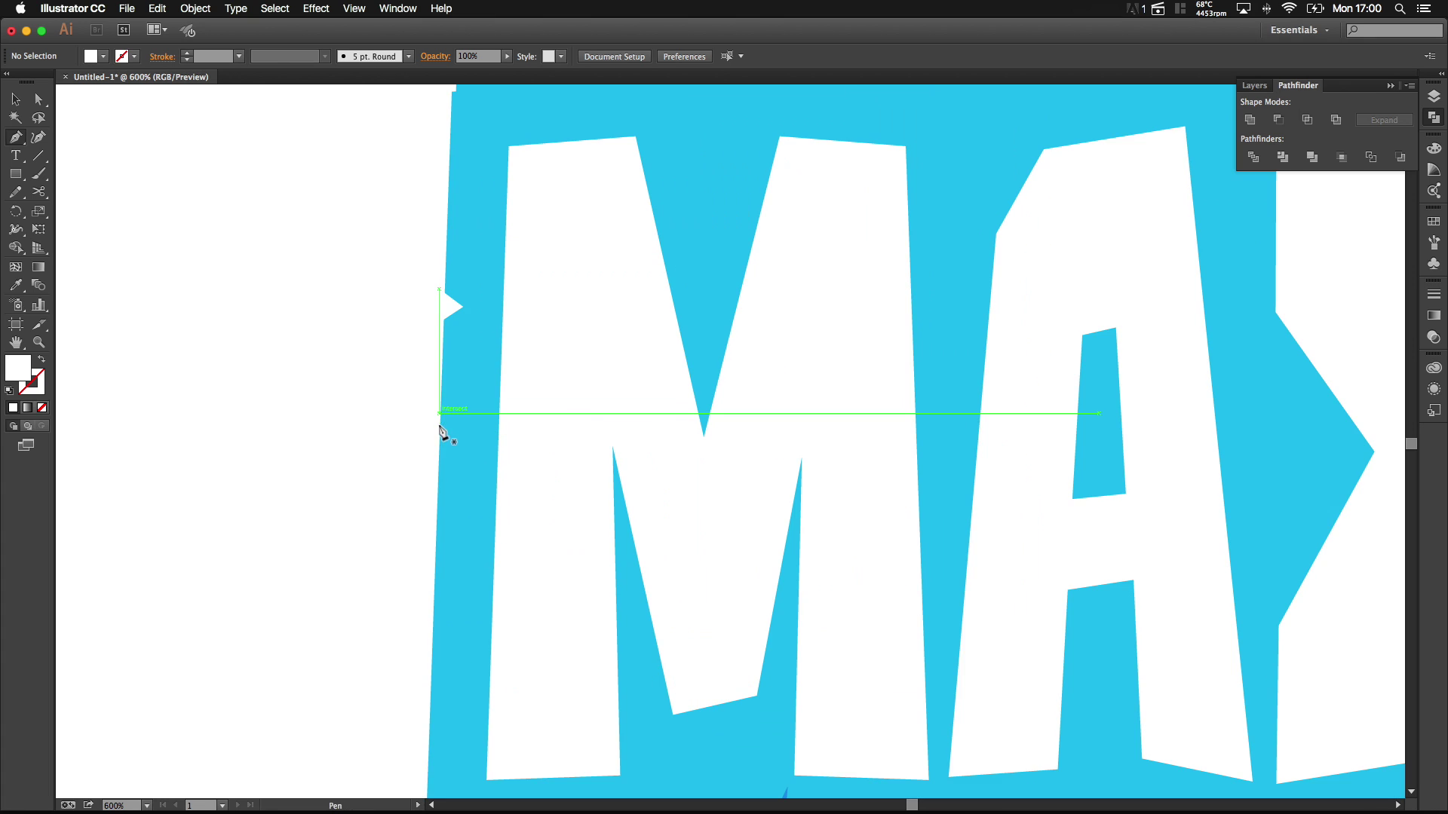
{"action": "left_click", "coordinate": [432, 549]}
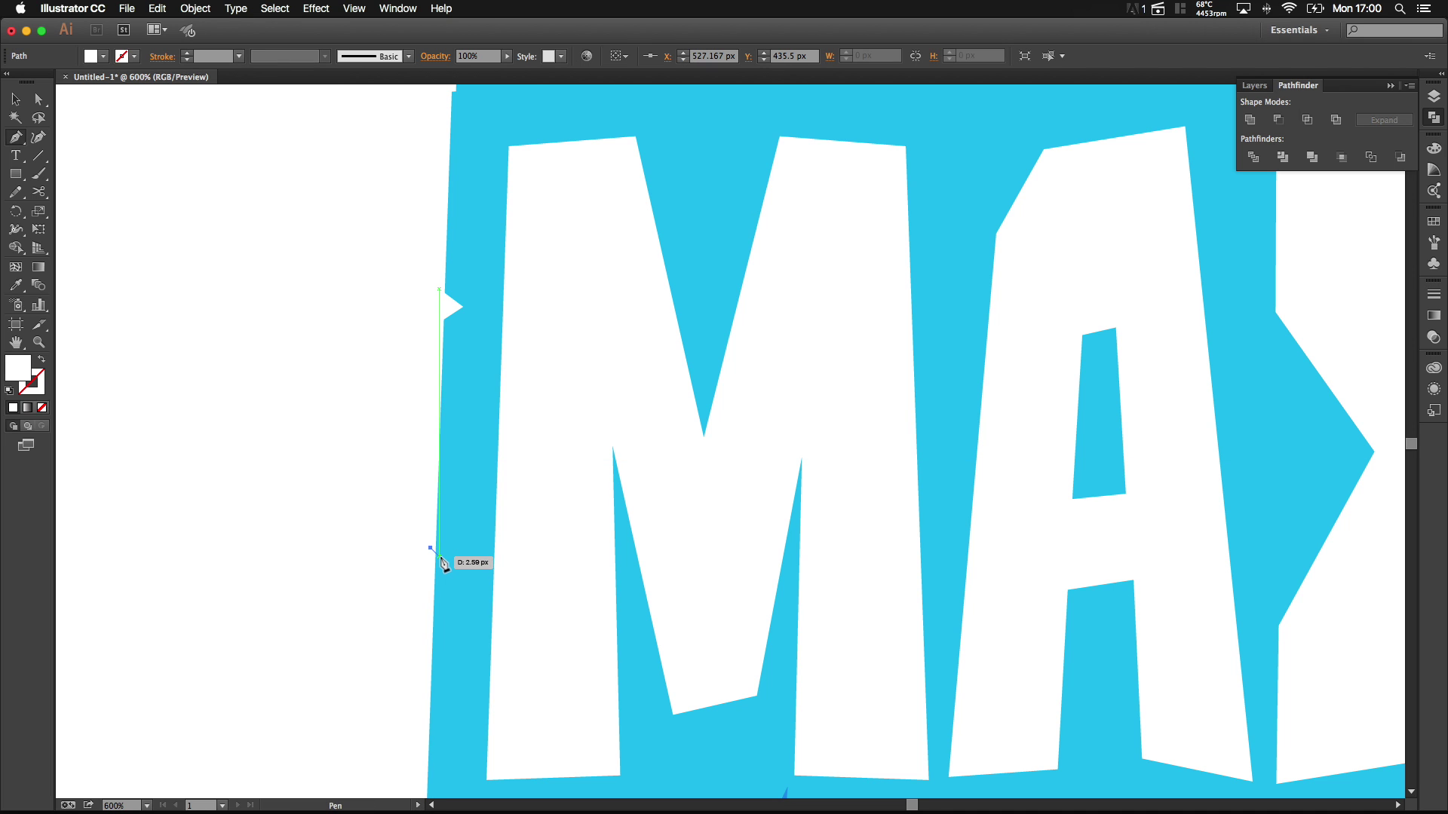
{"action": "key", "text": "super+z"}
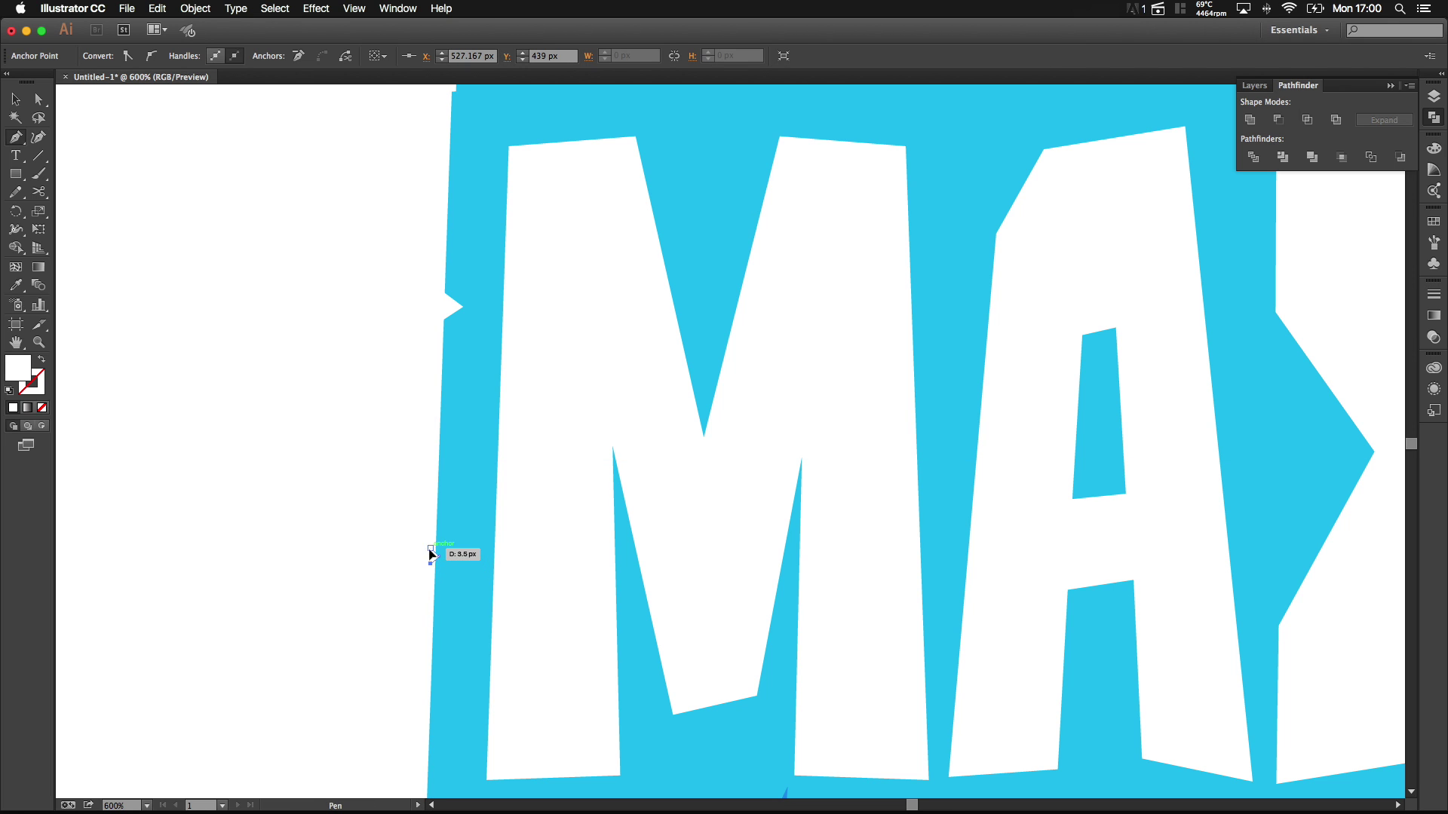
{"action": "scroll", "coordinate": [376, 564], "scroll_direction": "down", "scroll_amount": 4}
{"action": "scroll", "coordinate": [635, 603], "scroll_direction": "down", "scroll_amount": 2}
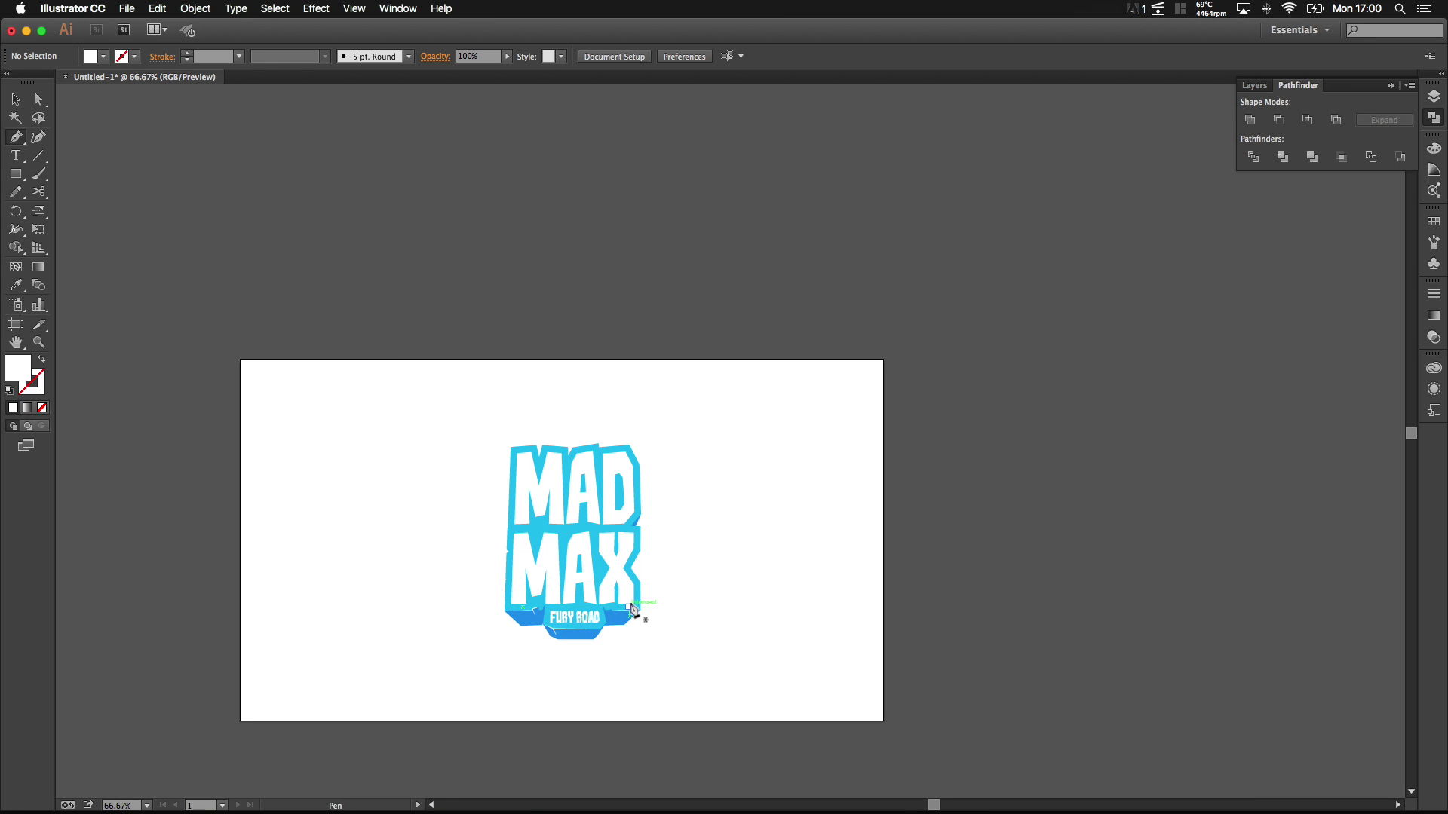
Step: Select both white chip triangles with the light-blue outline and cut the larger triangle out of the outline's left edge using Shape Builder
{"action": "scroll", "coordinate": [595, 573], "scroll_direction": "up", "scroll_amount": 3}
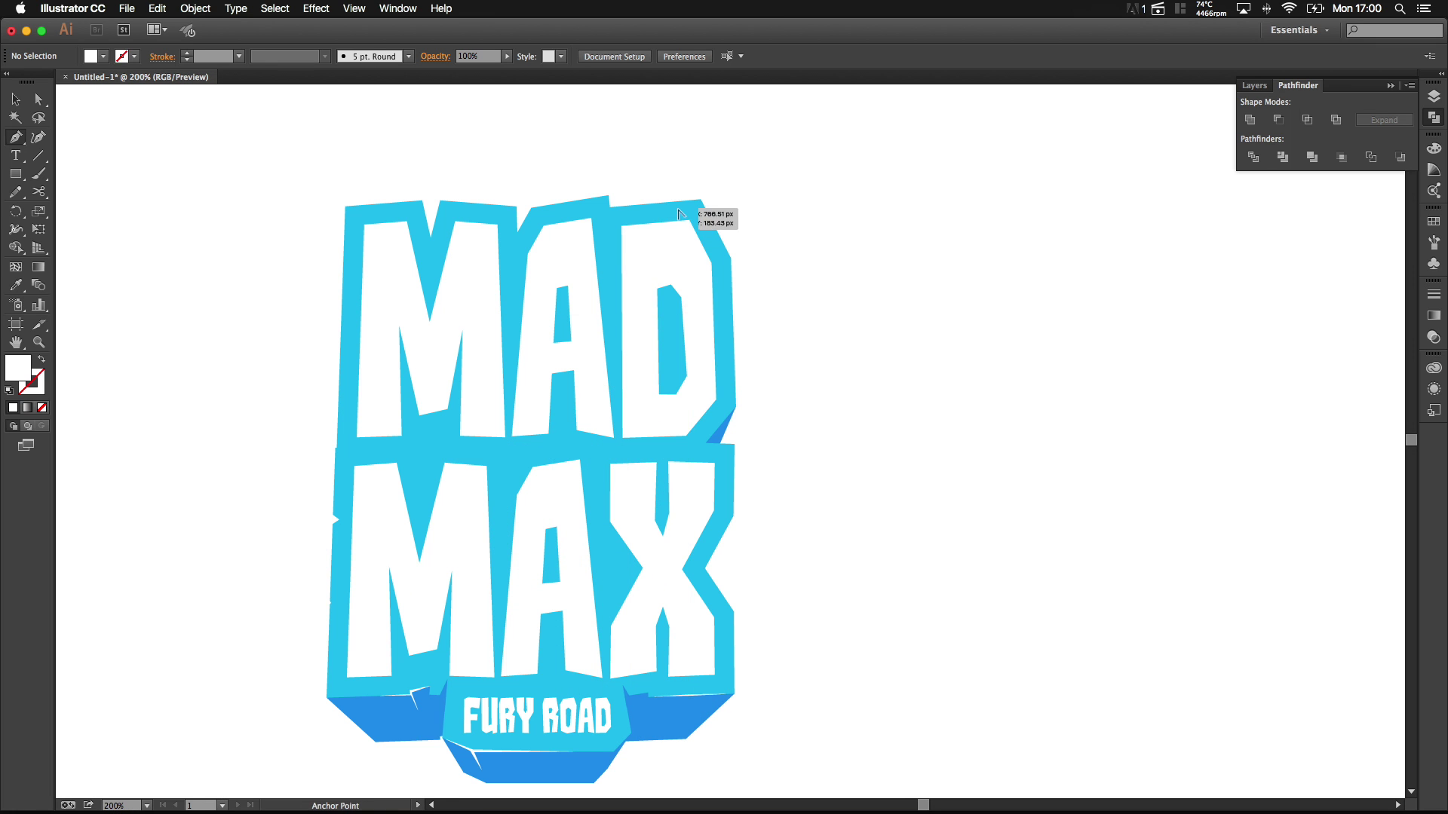
{"action": "scroll", "coordinate": [656, 204], "scroll_direction": "up", "scroll_amount": 1}
{"action": "scroll", "coordinate": [453, 422], "scroll_direction": "down", "scroll_amount": 3}
{"action": "scroll", "coordinate": [468, 468], "scroll_direction": "up", "scroll_amount": 4}
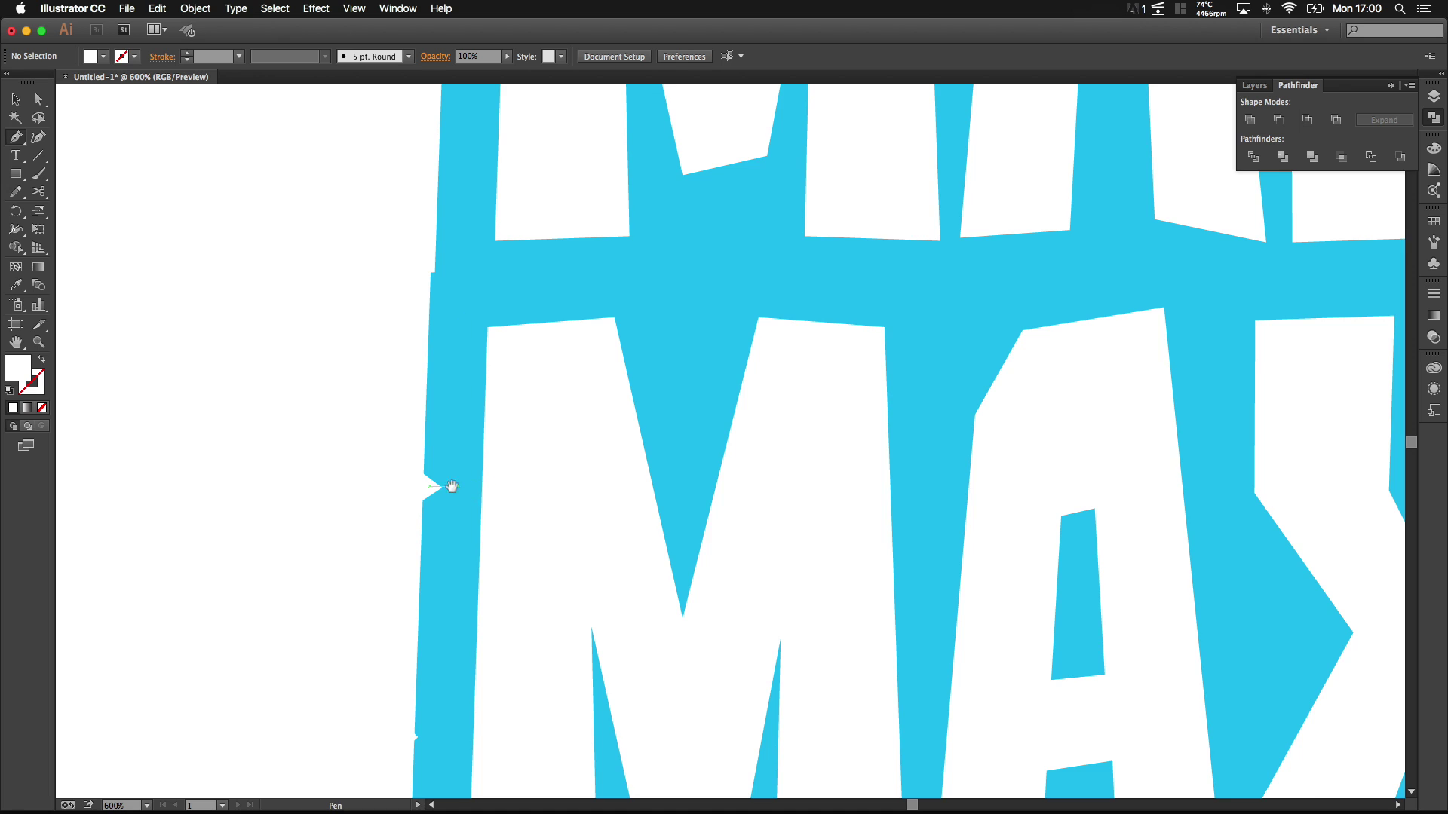
{"action": "key", "text": "v"}
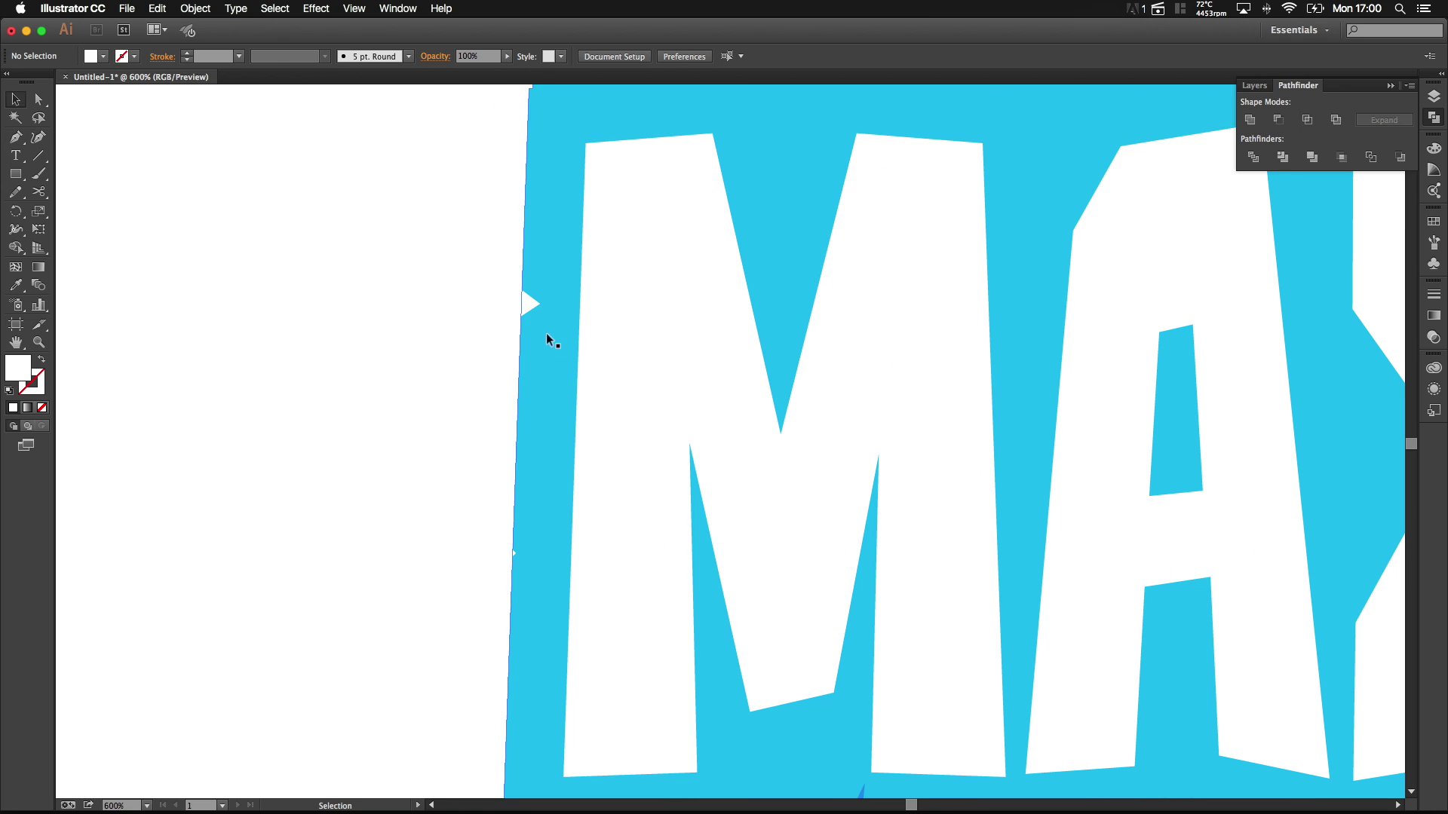
{"action": "left_click", "coordinate": [528, 304]}
{"action": "left_click", "coordinate": [508, 550], "text": "shift"}
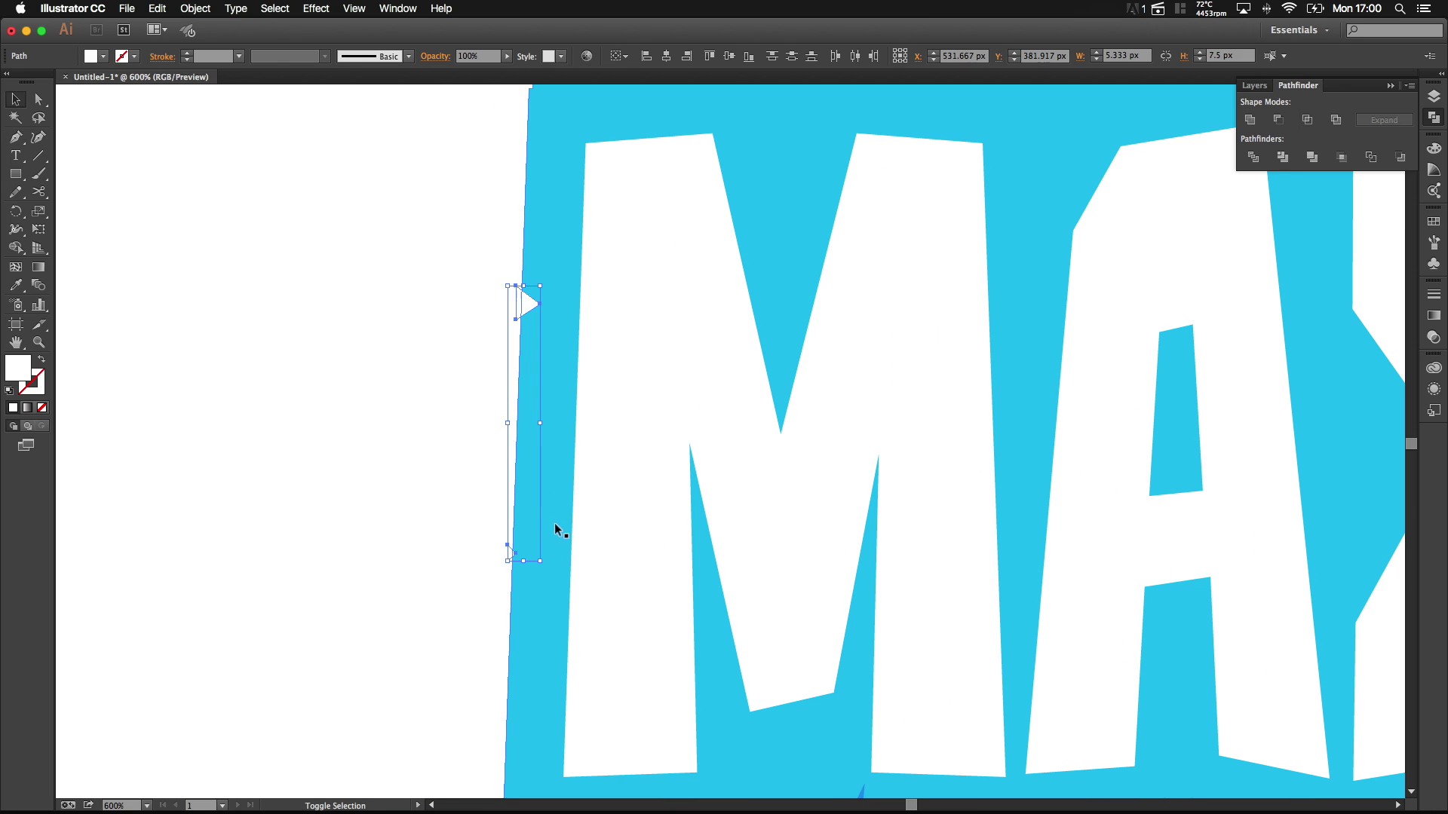
{"action": "left_click", "coordinate": [554, 442], "text": "shift"}
{"action": "scroll", "coordinate": [472, 418], "scroll_direction": "up", "scroll_amount": 1}
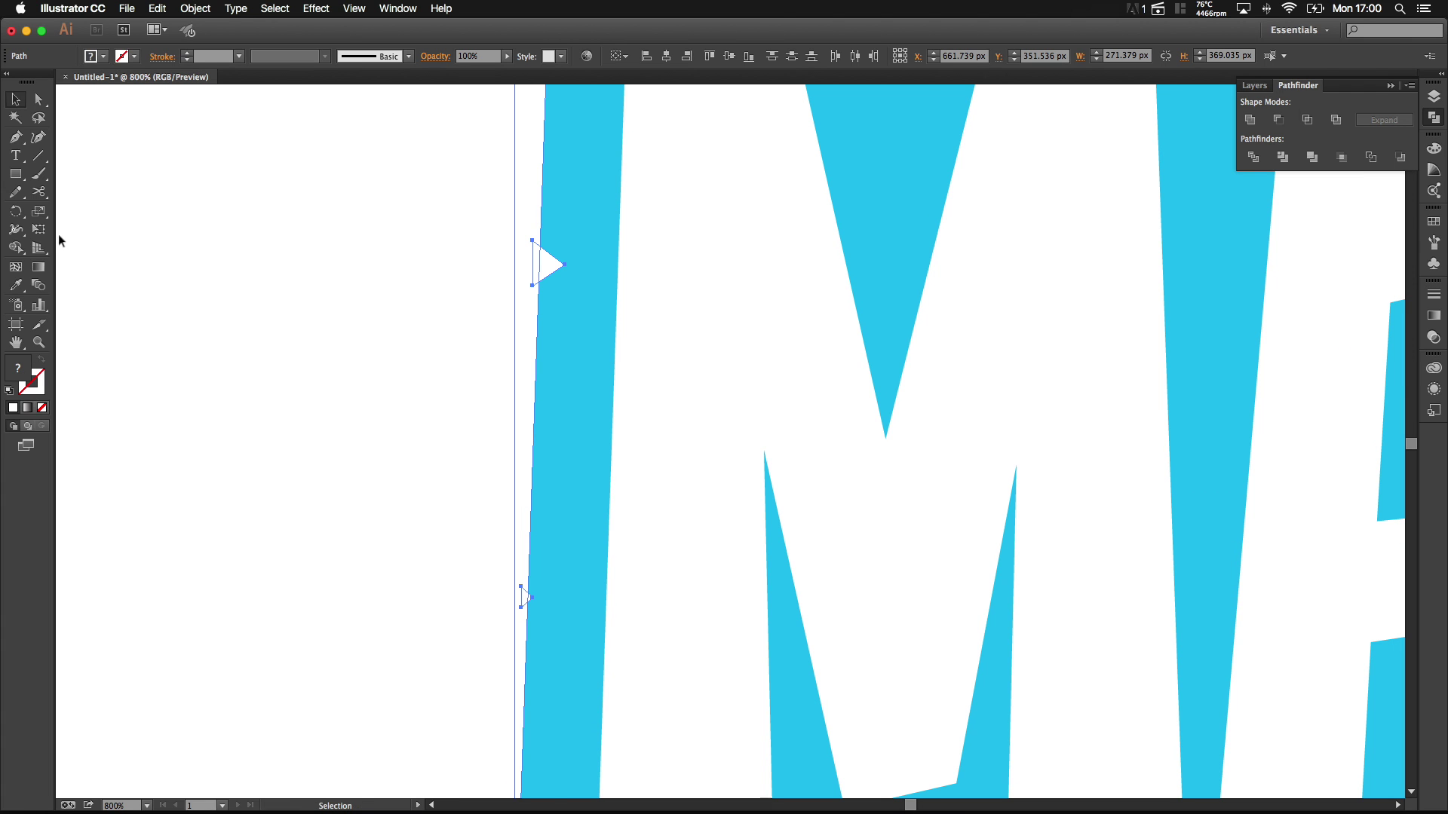
{"action": "left_click", "coordinate": [15, 248]}
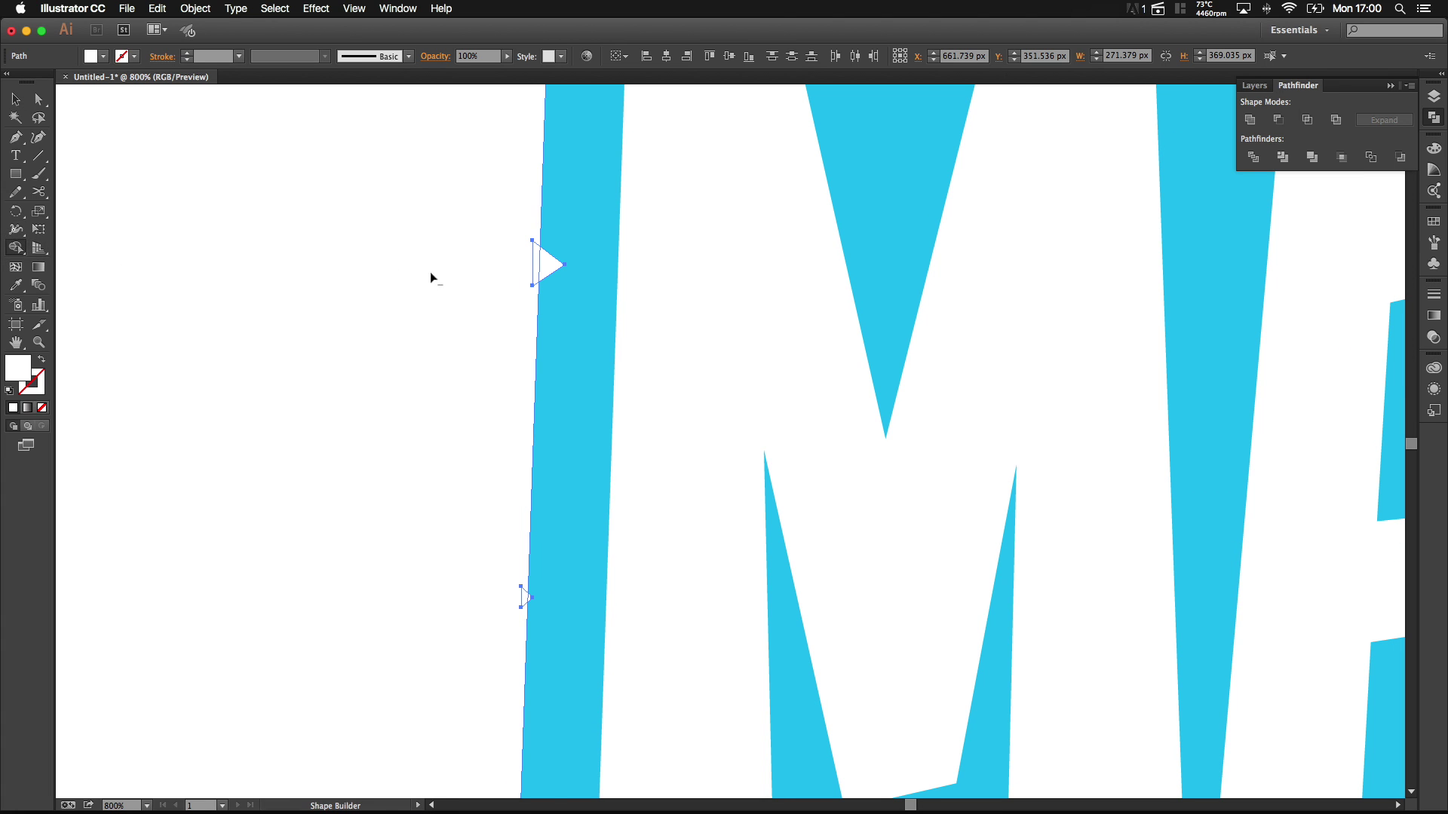
{"action": "scroll", "coordinate": [499, 264], "scroll_direction": "up", "scroll_amount": 2}
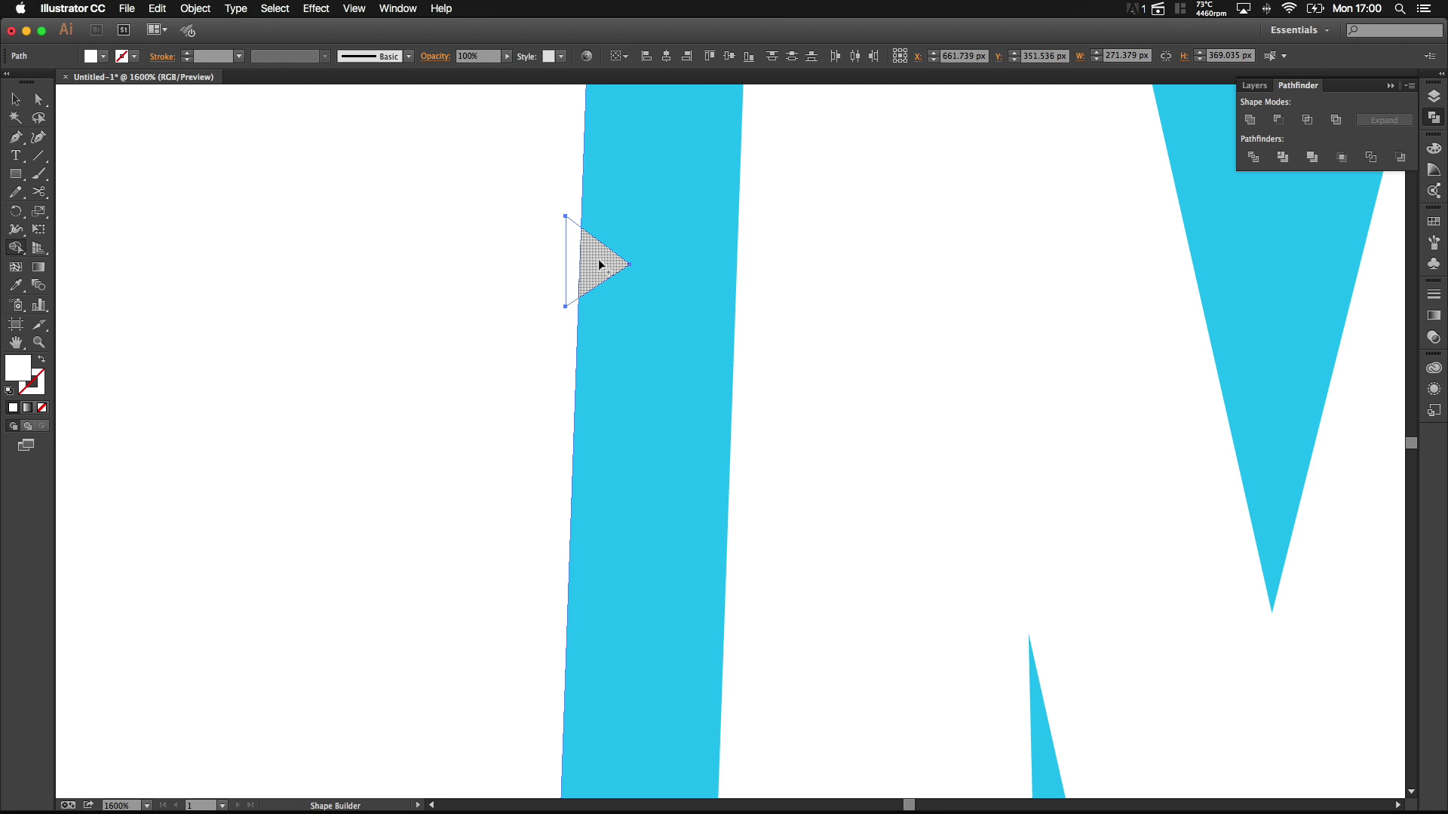
{"action": "left_click_drag", "start_coordinate": [546, 271], "coordinate": [546, 274]}
Step: Cut the smaller lower triangle out of the outline's left edge with Shape Builder and deselect the artwork
{"action": "scroll", "coordinate": [573, 528], "scroll_direction": "down", "scroll_amount": 6}
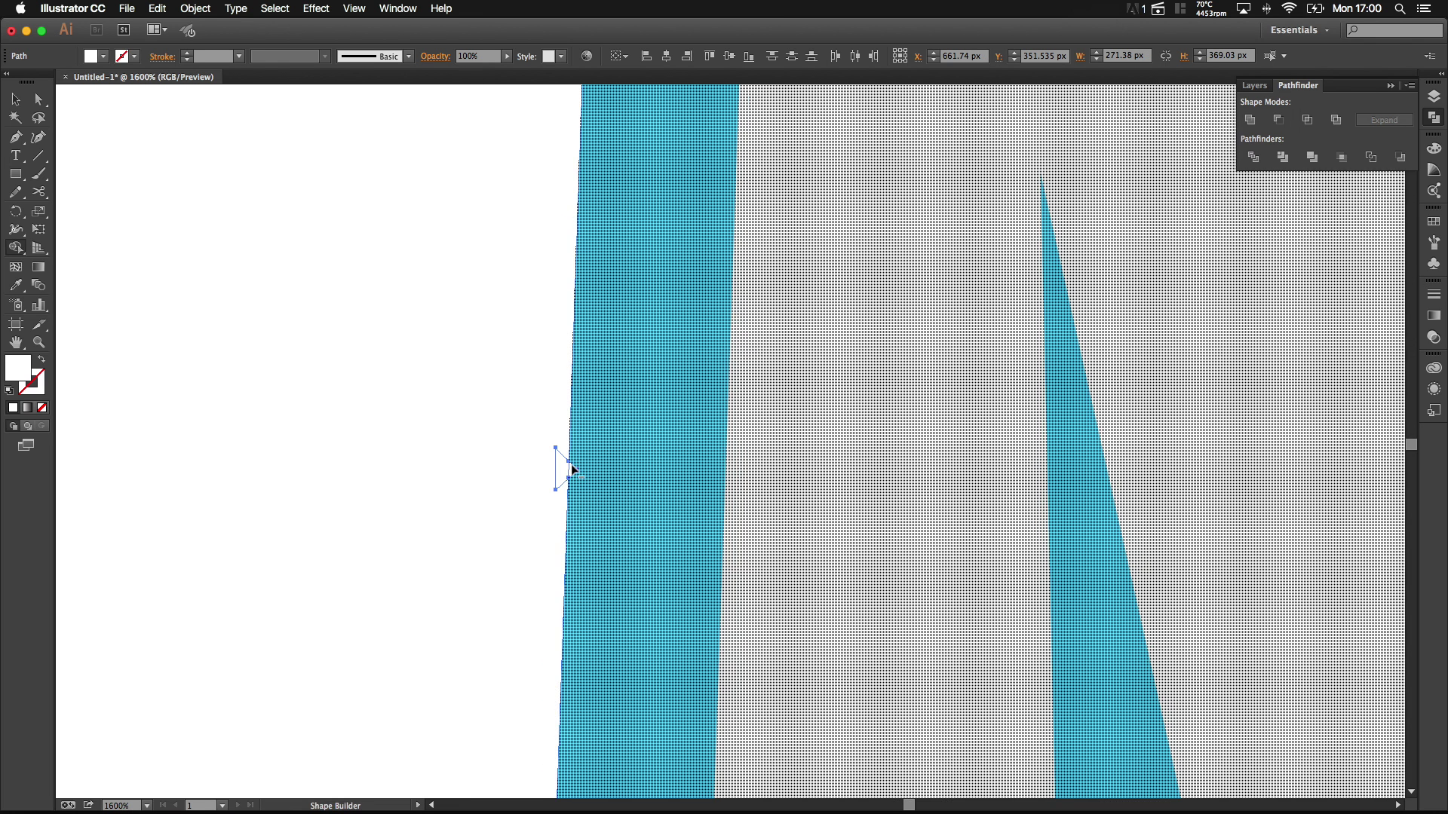
{"action": "scroll", "coordinate": [562, 471], "scroll_direction": "up", "scroll_amount": 3}
{"action": "left_click", "coordinate": [566, 461], "text": "alt"}
{"action": "key", "text": "super+shift+a"}
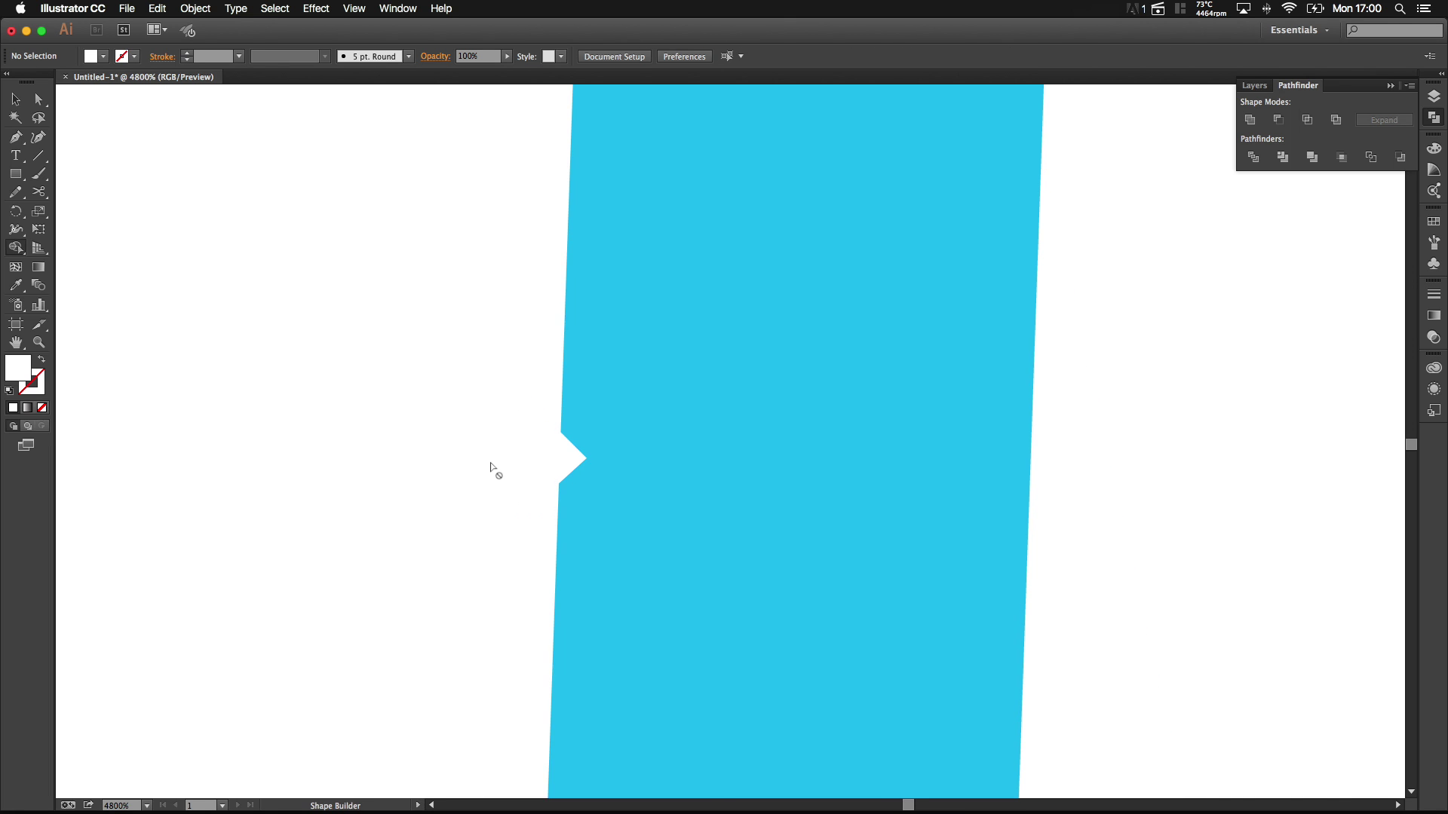
{"action": "key", "text": "super+1"}
{"action": "scroll", "coordinate": [497, 473], "scroll_direction": "down", "scroll_amount": 1}
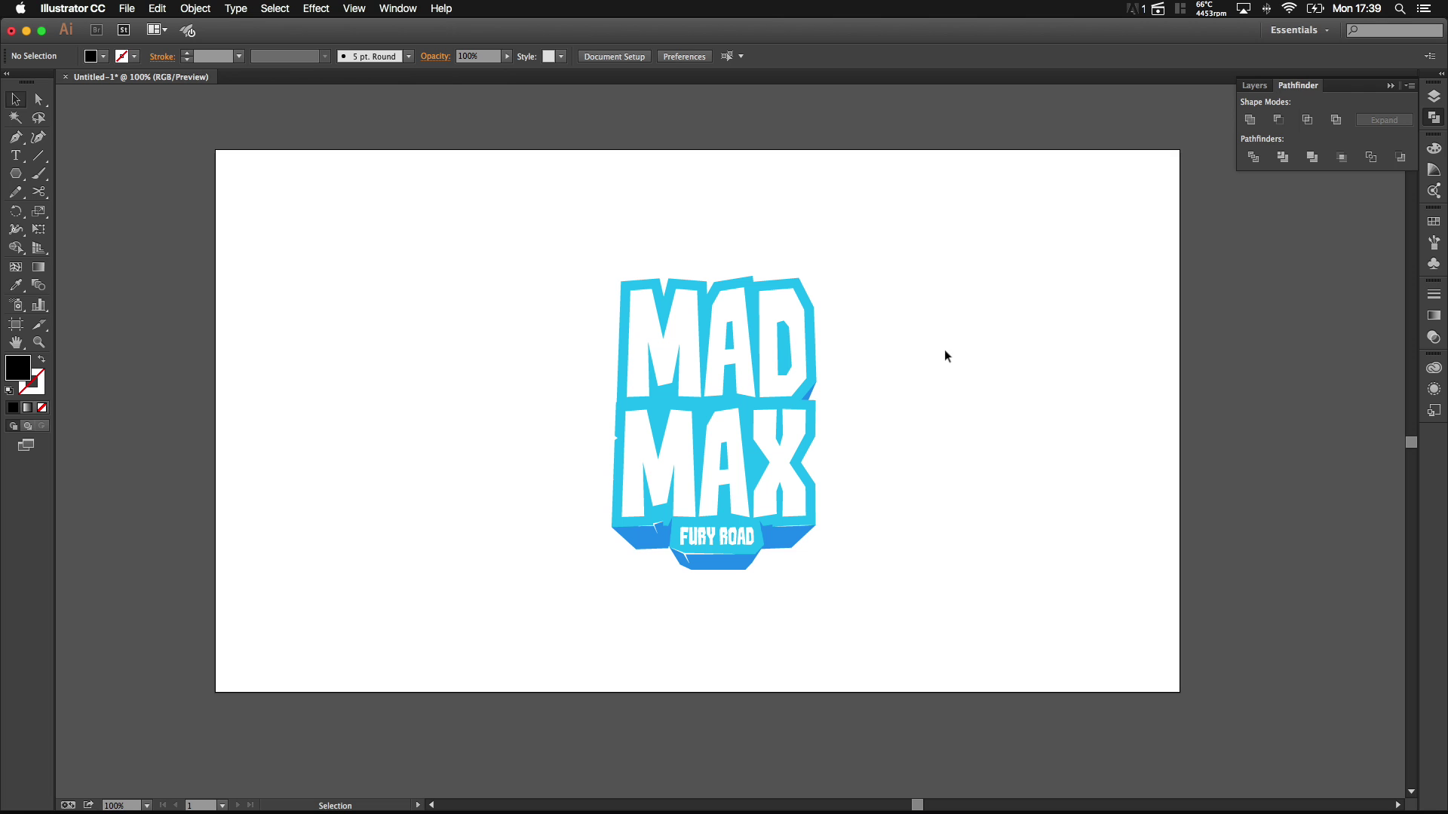
Step: Add a separate text object reading "2" in the Kaiju Monster font to the right of the X of MAX
{"action": "left_click", "coordinate": [14, 156]}
{"action": "left_click", "coordinate": [878, 472]}
{"action": "type", "text": "2"}
{"action": "left_click", "coordinate": [15, 99]}
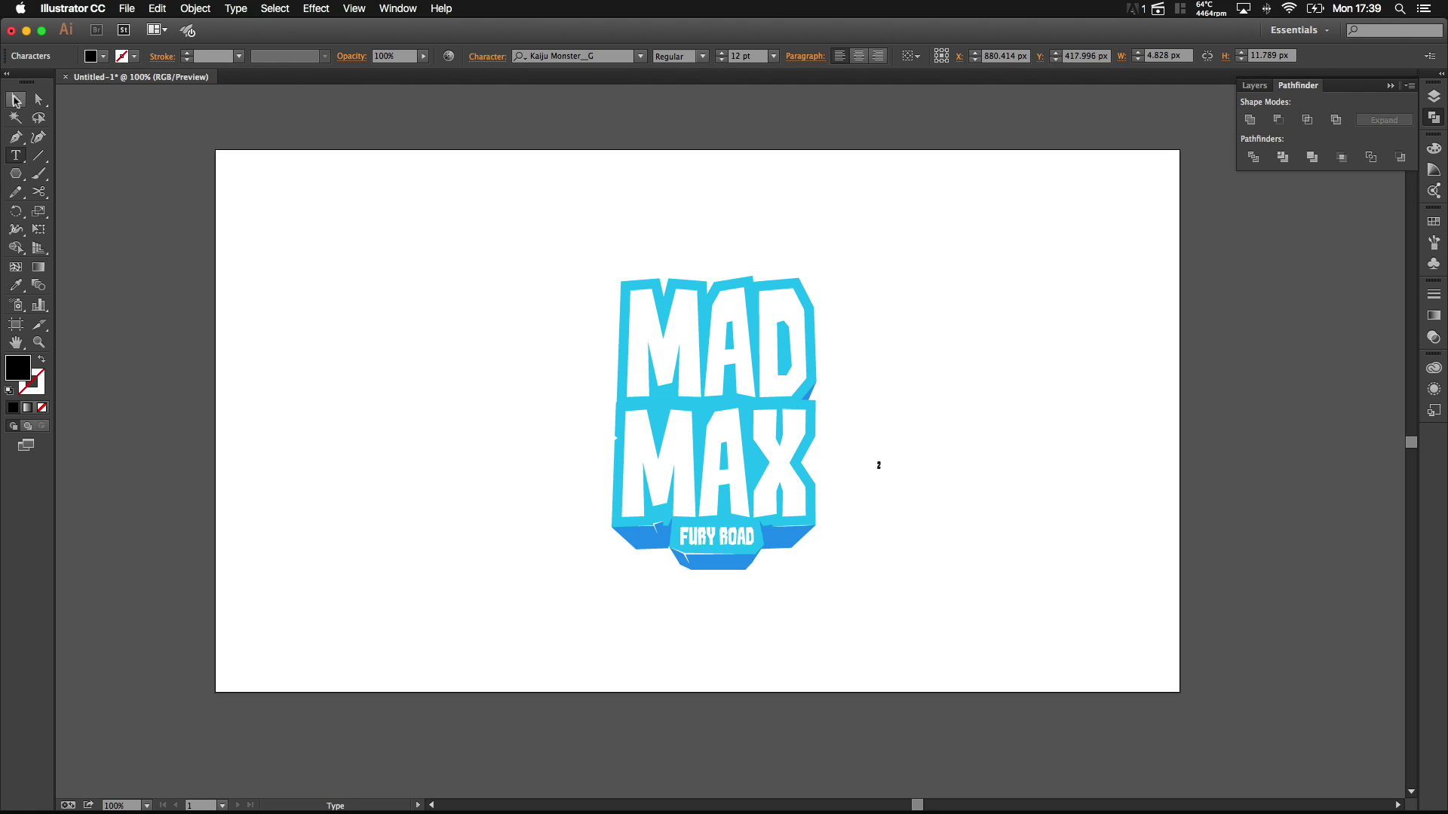
Step: Enlarge the 2 to about 156 by 271 px, tilt it clockwise and place it overlapping the right side of MAX
{"action": "left_click_drag", "start_coordinate": [883, 473], "coordinate": [921, 567]}
{"action": "left_click_drag", "start_coordinate": [900, 447], "coordinate": [862, 430]}
{"action": "left_click_drag", "start_coordinate": [890, 347], "coordinate": [871, 412]}
{"action": "left_click_drag", "start_coordinate": [903, 362], "coordinate": [862, 409]}
{"action": "left_click", "coordinate": [903, 432]}
{"action": "left_click", "coordinate": [867, 442]}
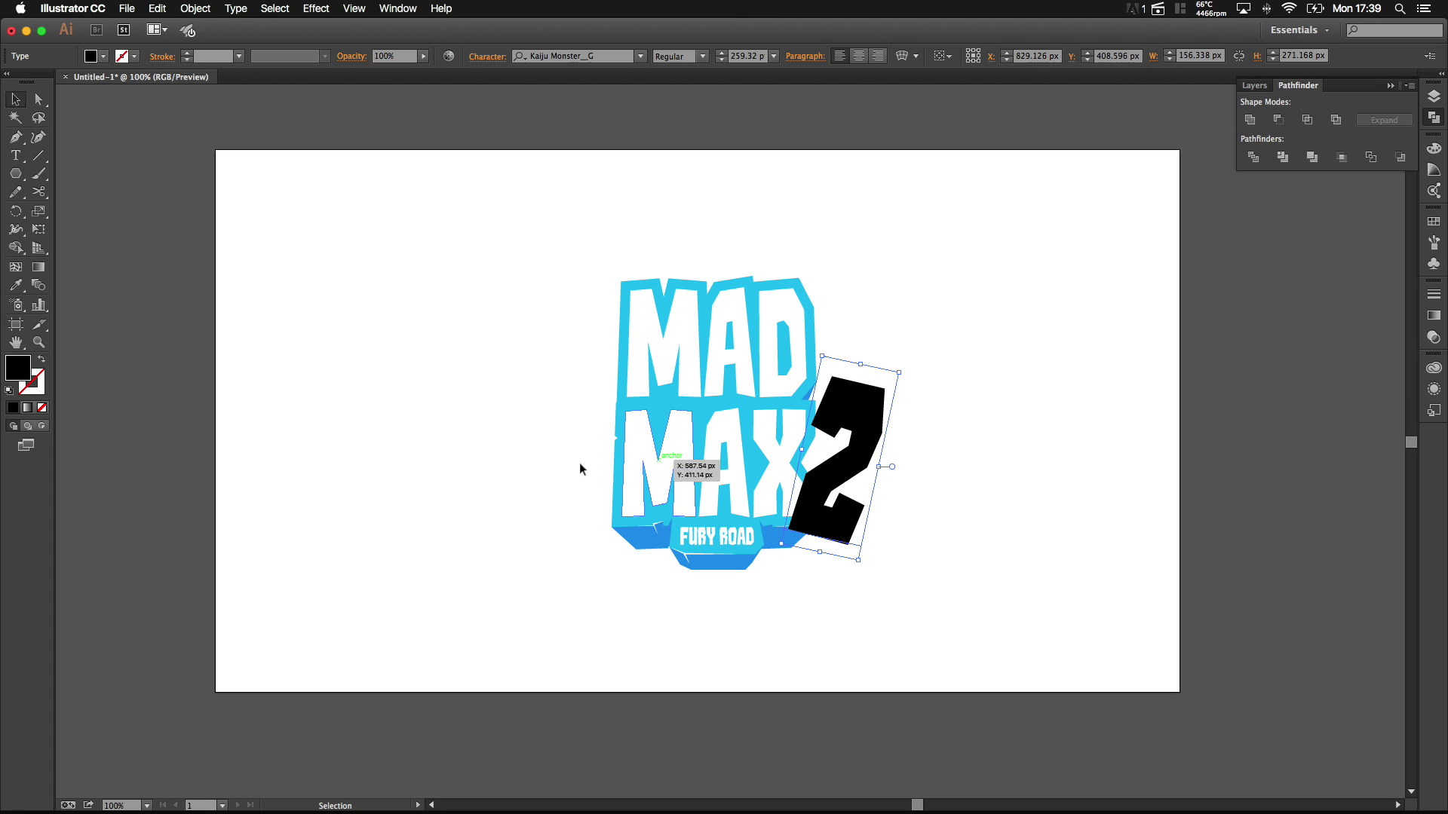
Step: Fill the 2 with the light yellow #fcd25b
{"action": "double_click", "coordinate": [18, 369]}
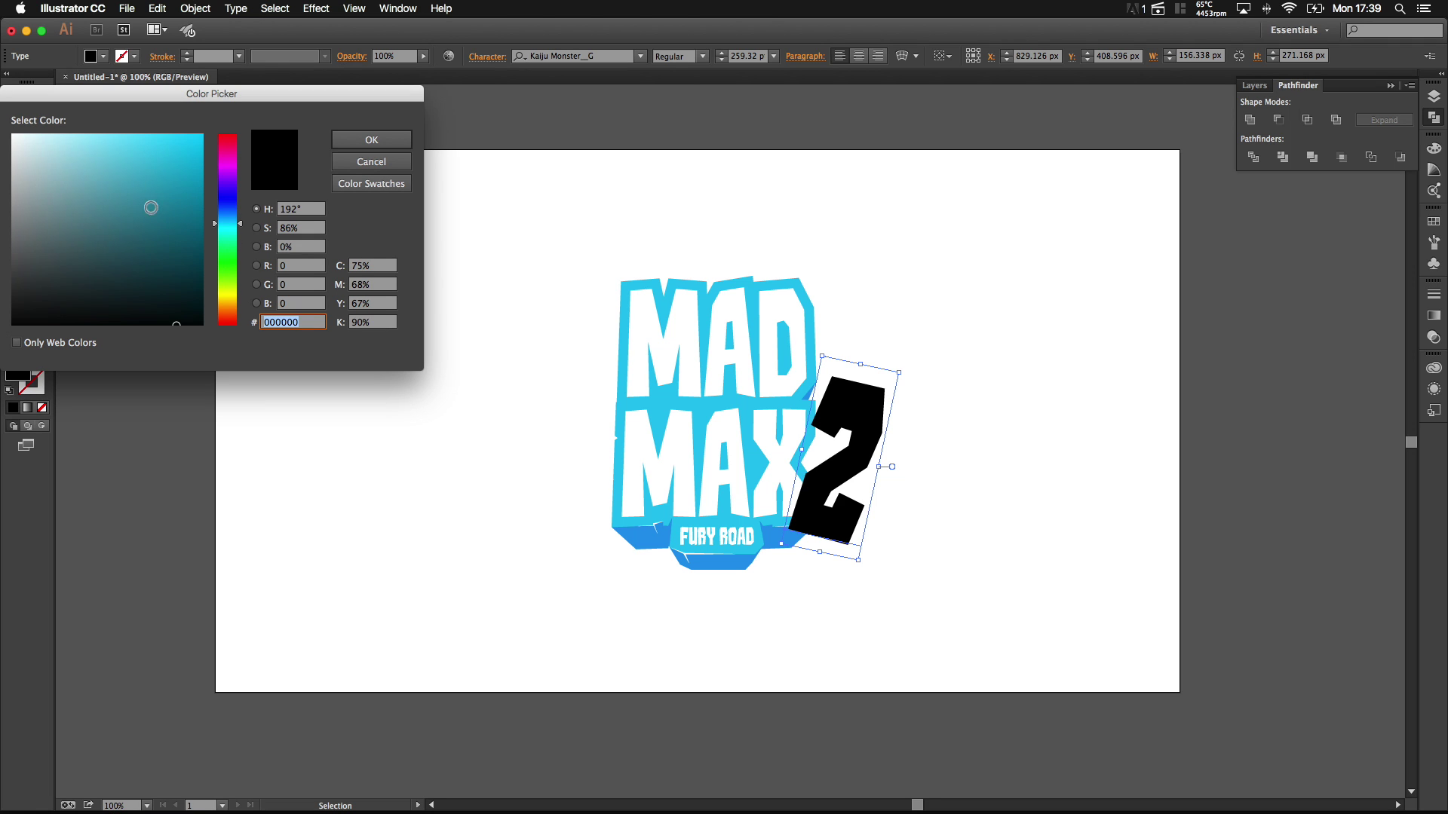
{"action": "left_click_drag", "start_coordinate": [231, 299], "coordinate": [231, 305]}
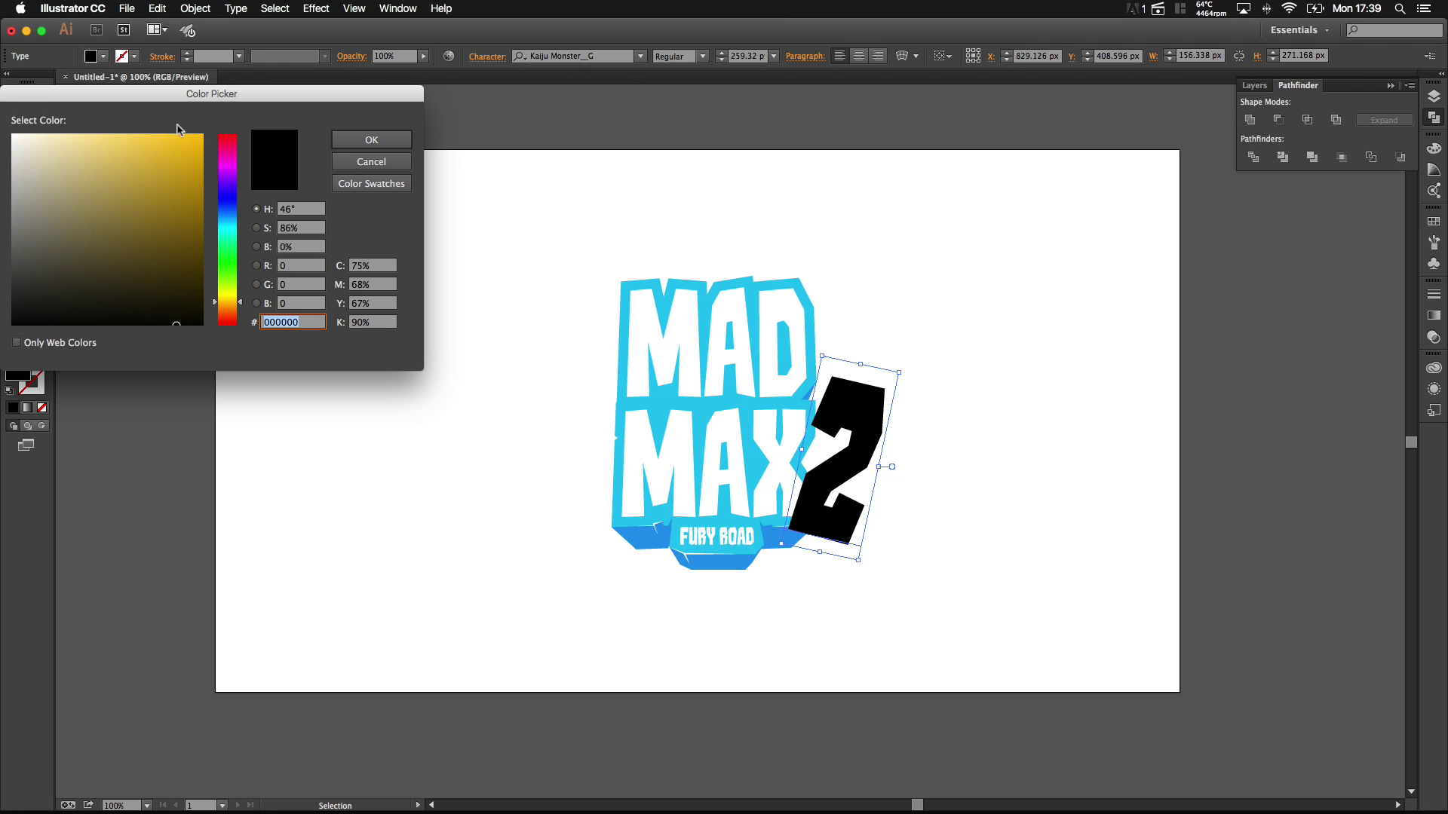
{"action": "left_click", "coordinate": [340, 143]}
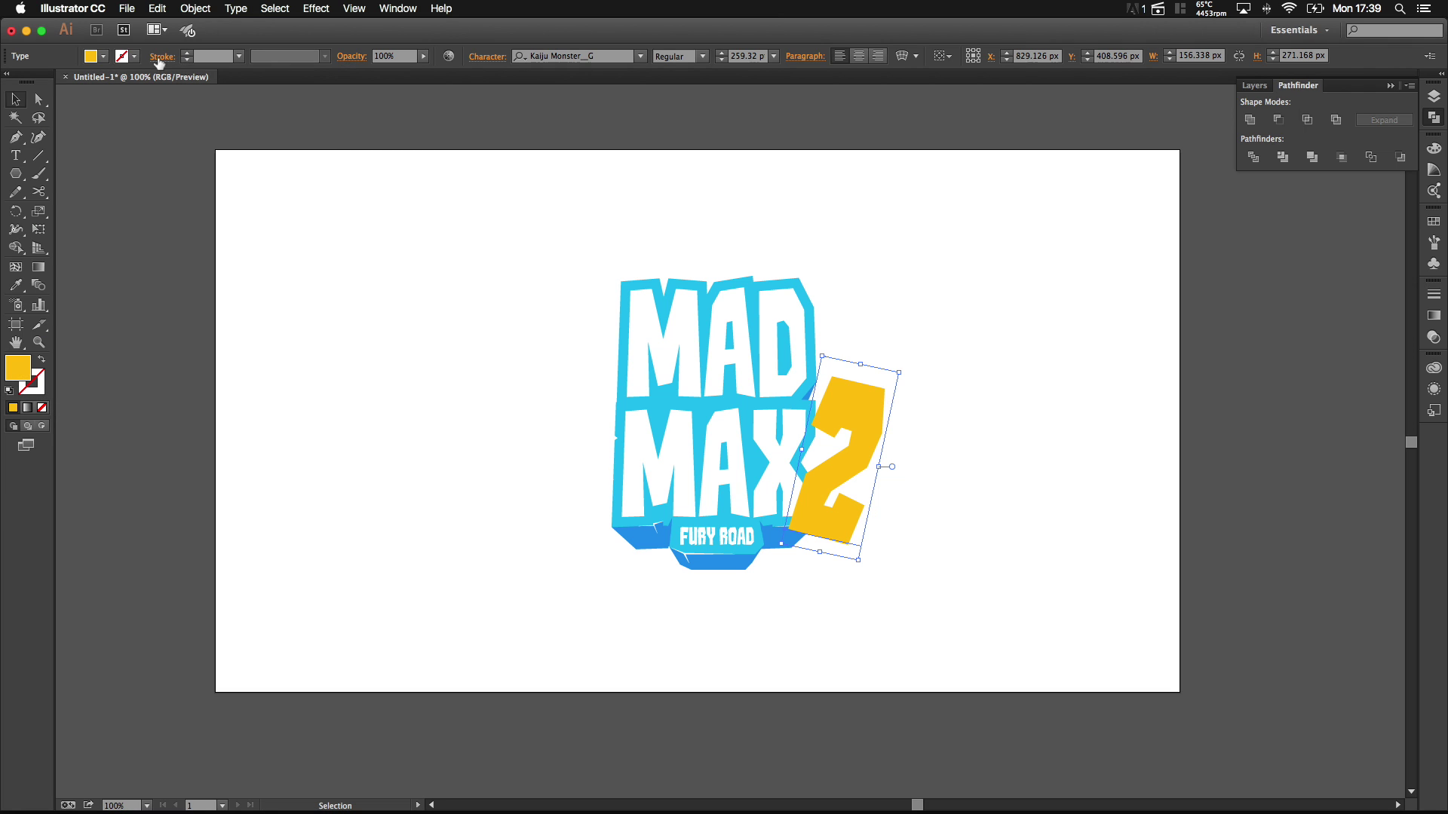
{"action": "double_click", "coordinate": [18, 367]}
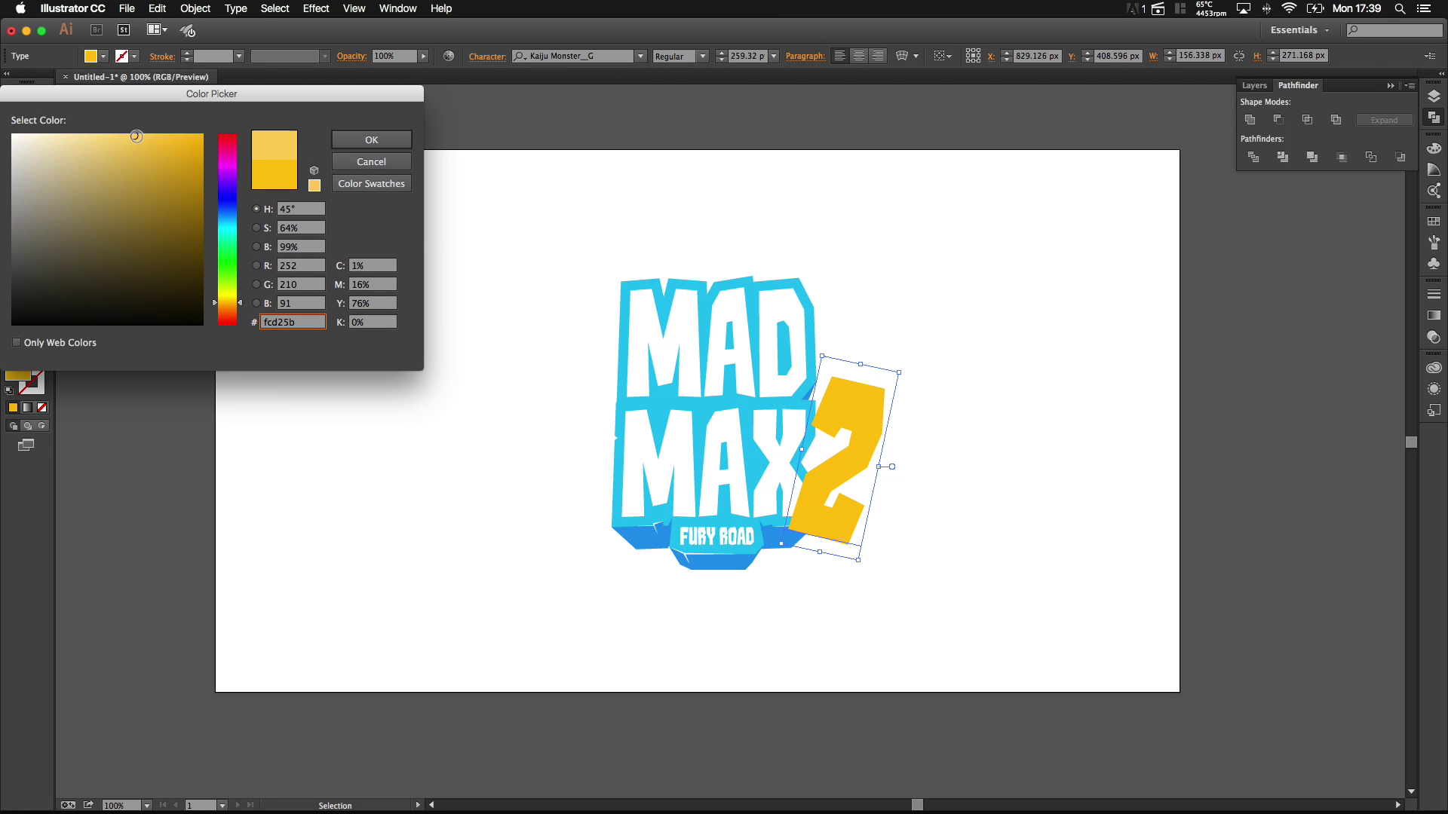
{"action": "left_click", "coordinate": [343, 142]}
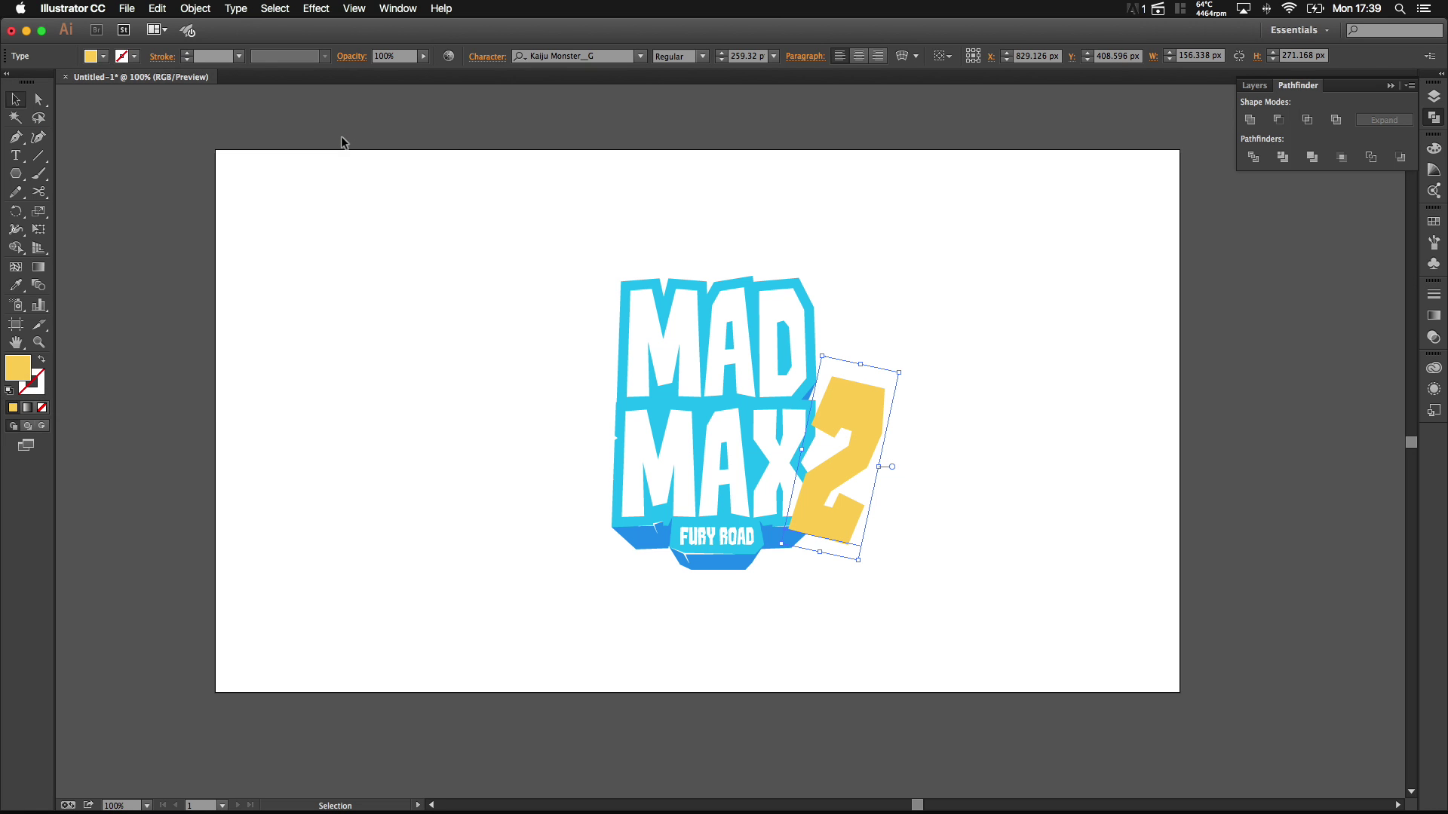
Step: Duplicate the yellow 2 and place the copy about 39 px to the left and 7 px higher
{"action": "scroll", "coordinate": [943, 450], "scroll_direction": "up", "scroll_amount": 5, "text": "alt"}
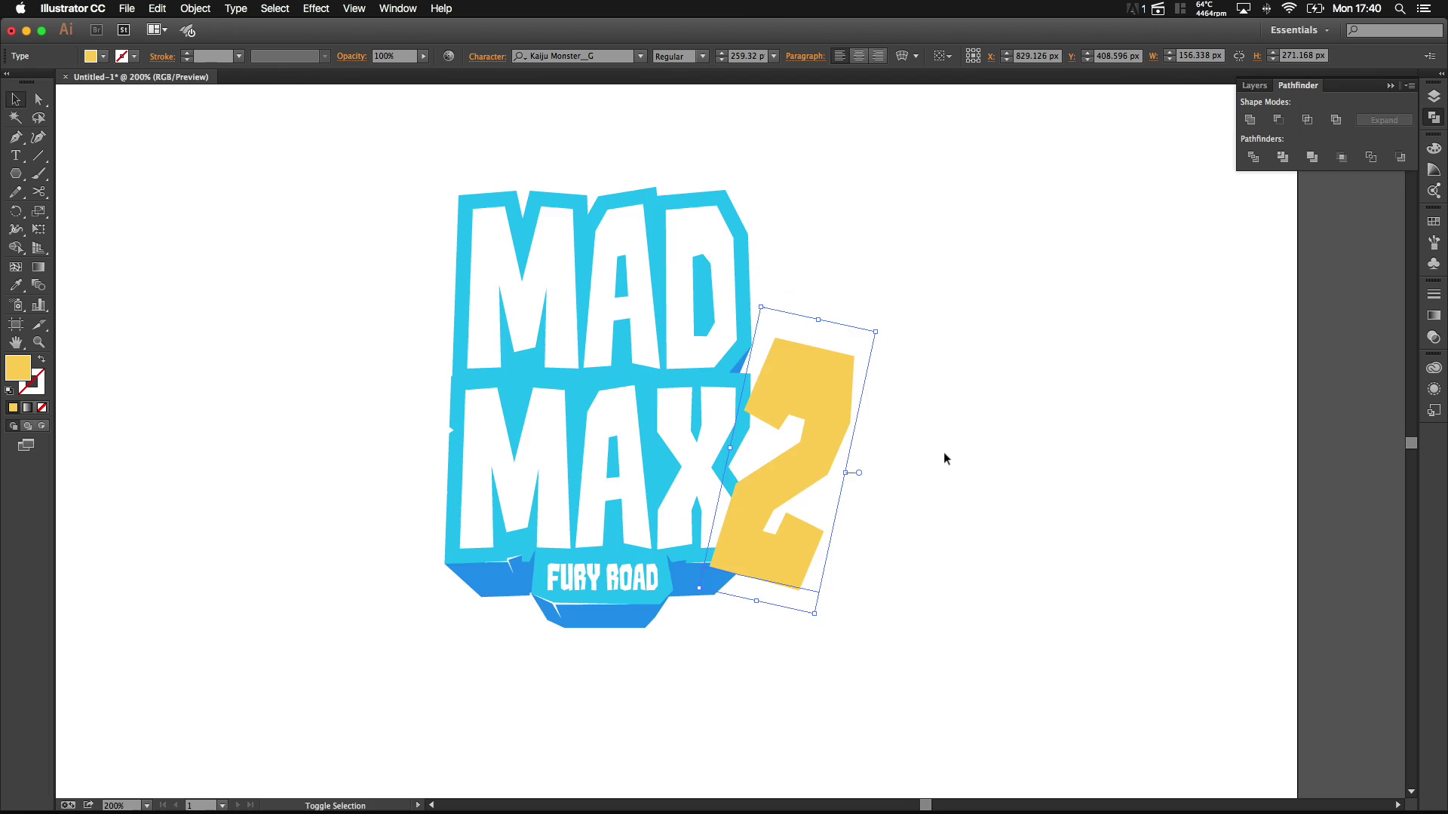
{"action": "scroll", "coordinate": [769, 457], "scroll_direction": "down", "scroll_amount": 2, "text": "alt"}
{"action": "left_click_drag", "start_coordinate": [711, 452], "coordinate": [889, 418]}
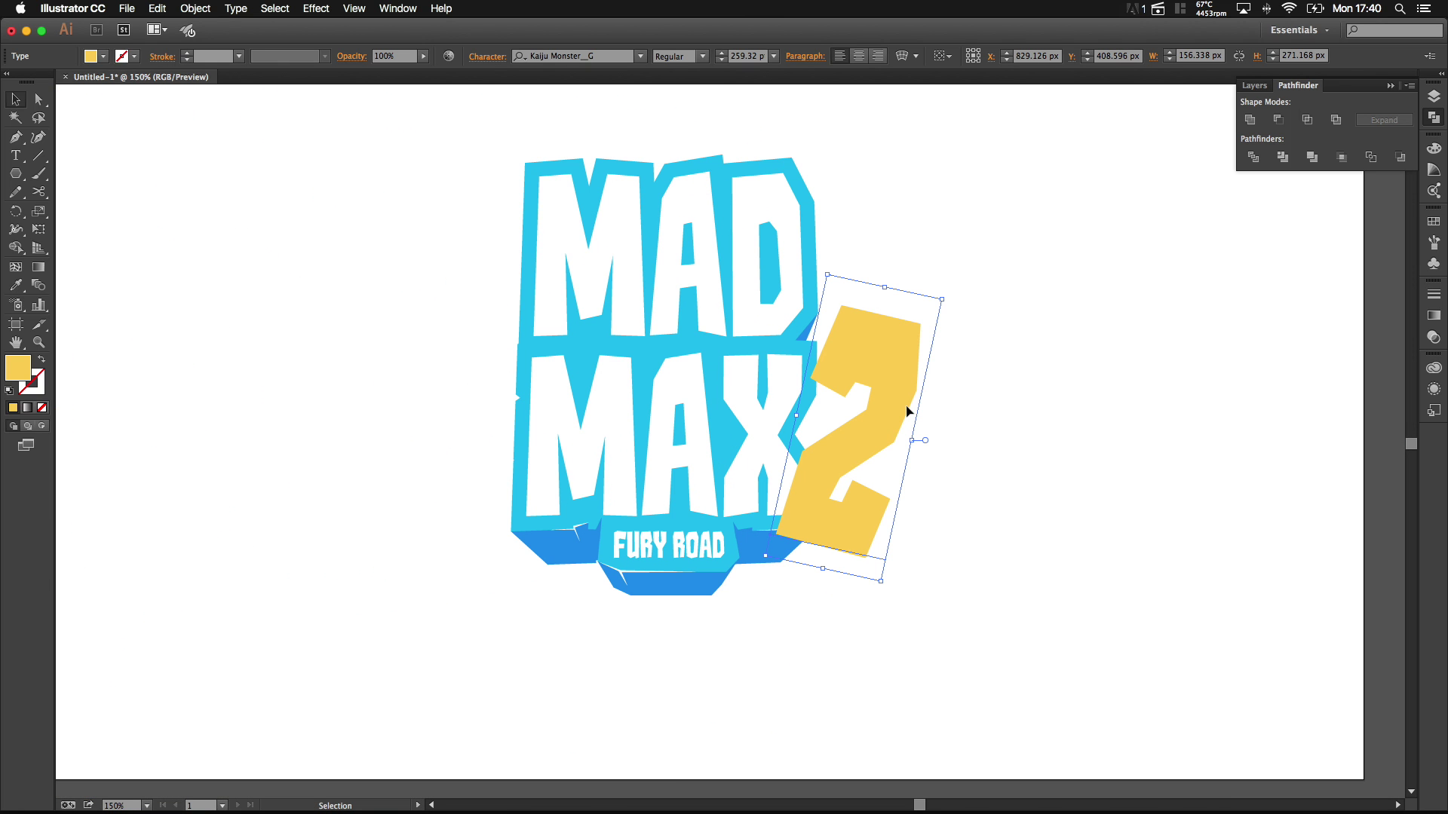
{"action": "left_click_drag", "start_coordinate": [907, 411], "coordinate": [859, 402]}
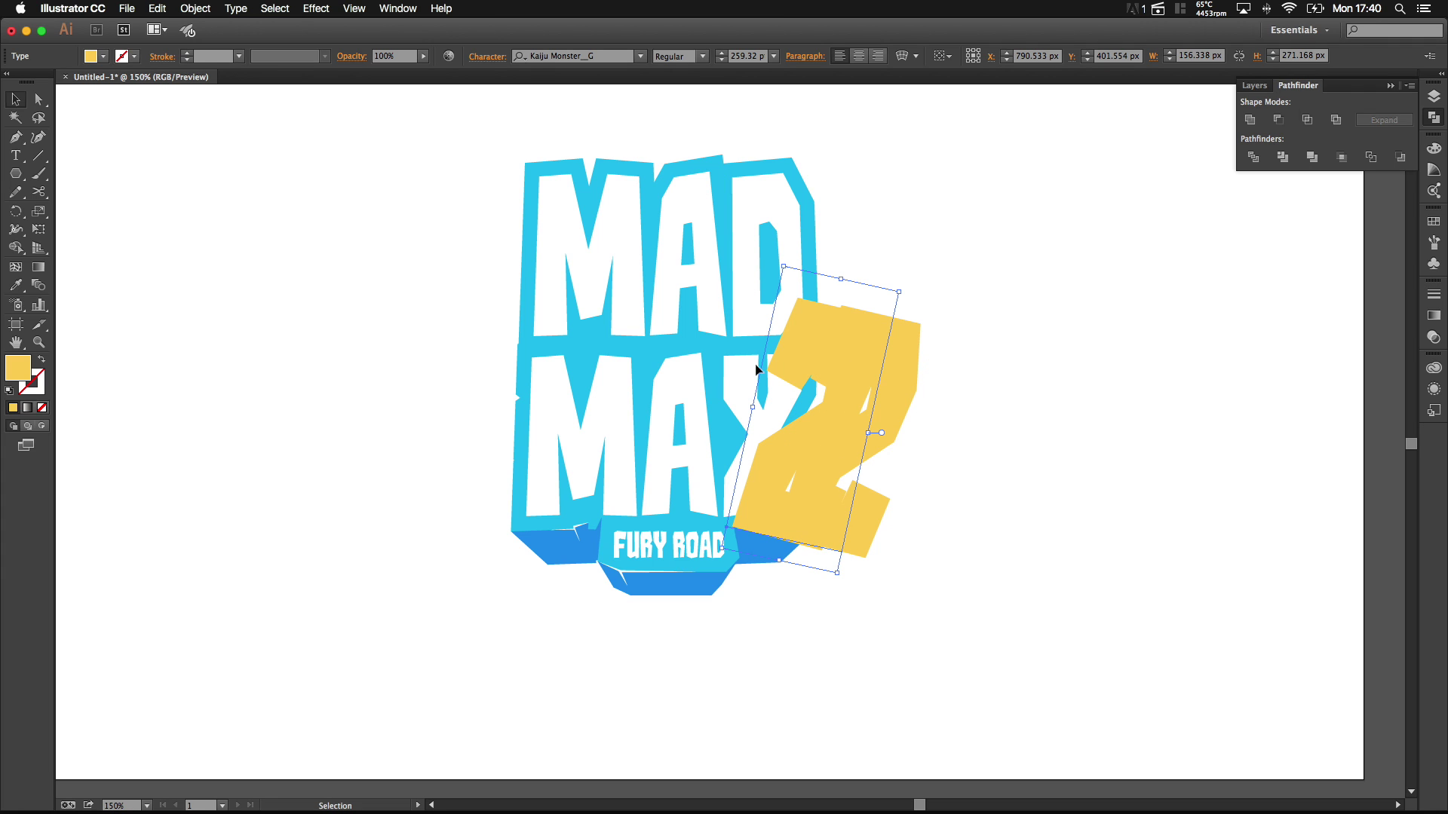
Step: Recolour the copied 2 with the orange fill #f79c5e
{"action": "double_click", "coordinate": [15, 373]}
{"action": "left_click", "coordinate": [226, 308]}
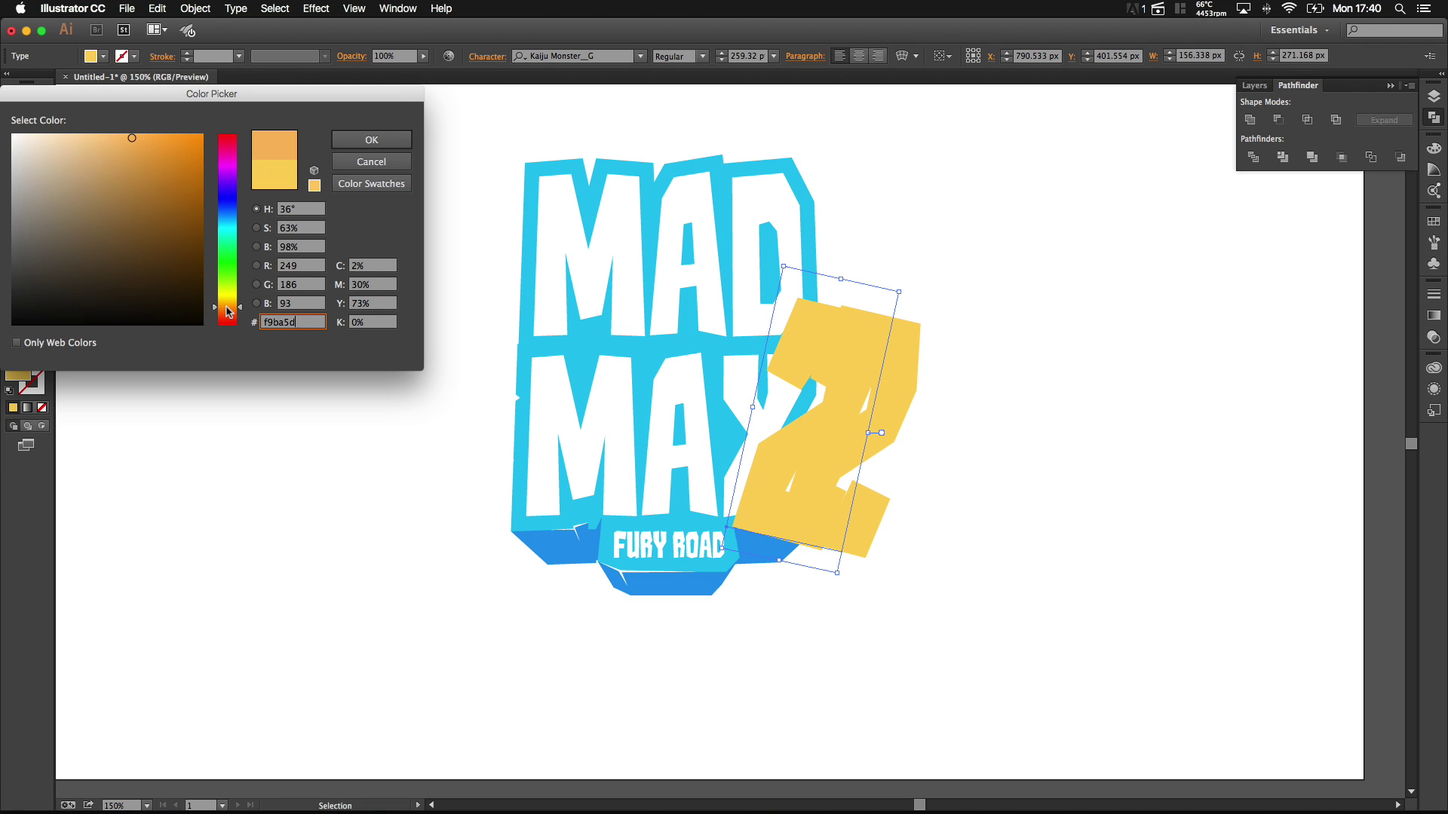
{"action": "left_click", "coordinate": [372, 139]}
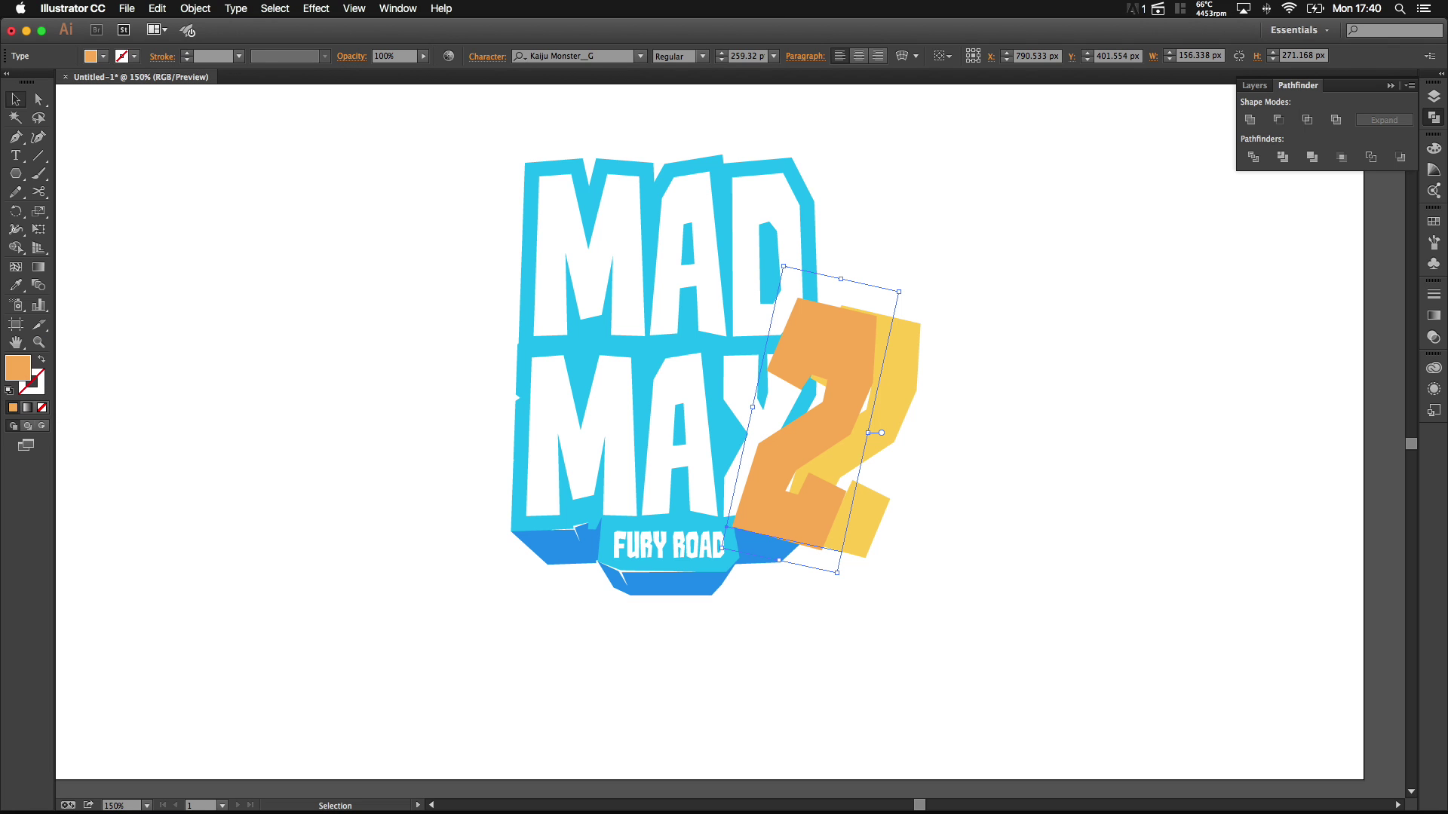
{"action": "double_click", "coordinate": [27, 370]}
{"action": "left_click", "coordinate": [228, 317]}
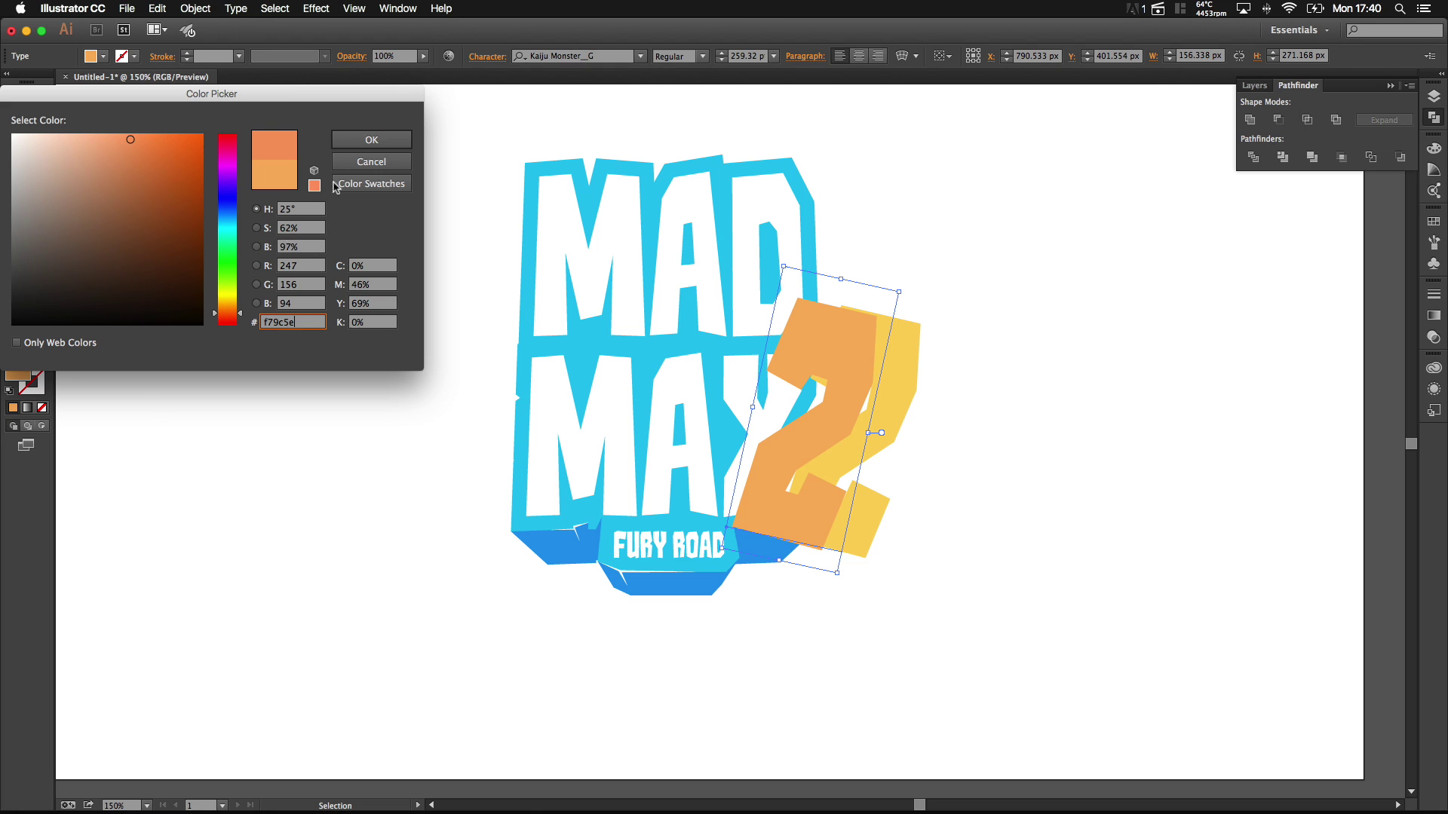
{"action": "left_click", "coordinate": [359, 141]}
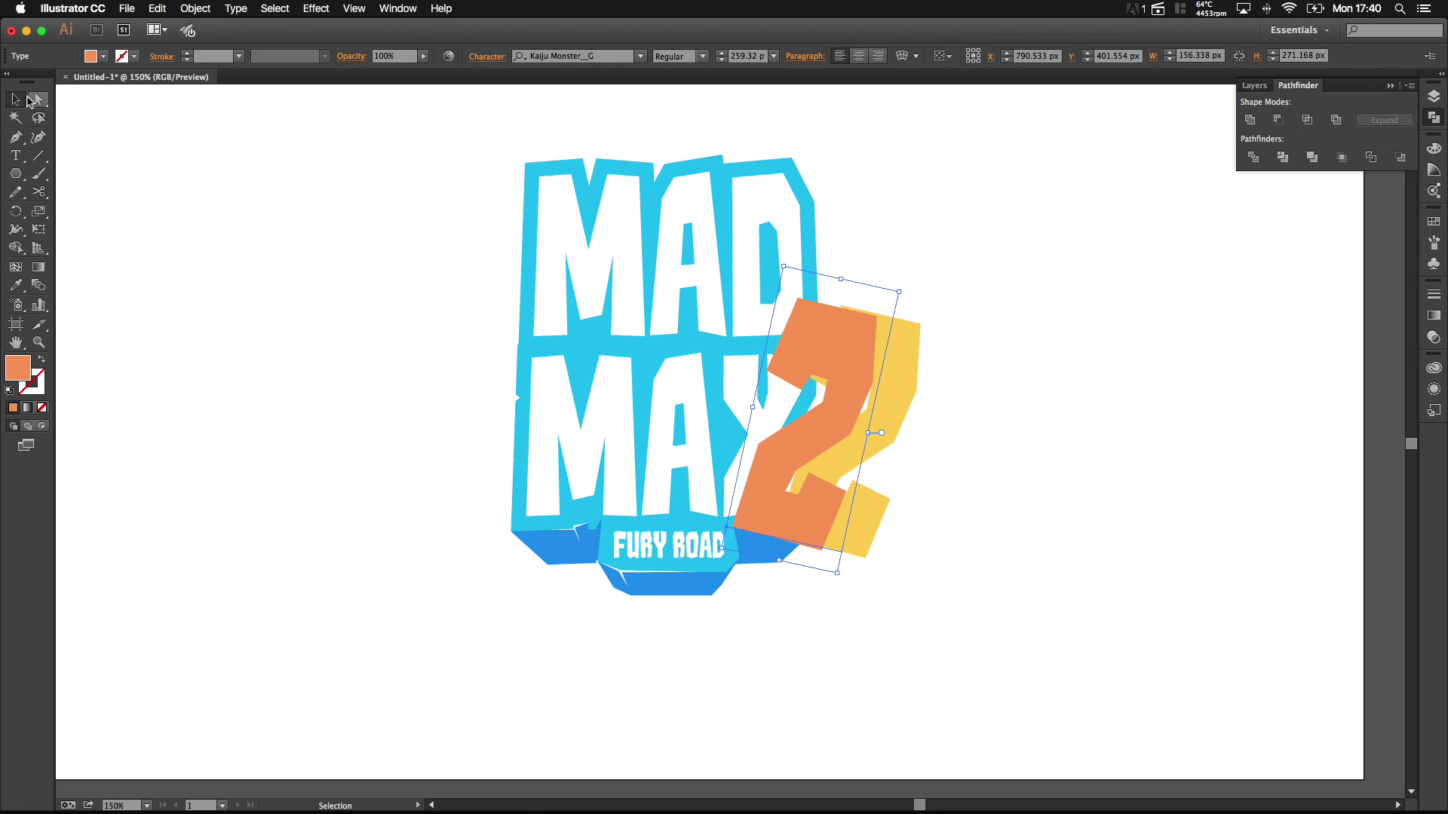
Step: Scale the orange 2 down about its centre to about 137 by 237 px and send it behind the yellow 2
{"action": "left_click_drag", "start_coordinate": [898, 293], "coordinate": [888, 306]}
{"action": "left_click", "coordinate": [963, 302]}
{"action": "left_click", "coordinate": [891, 356]}
{"action": "left_click", "coordinate": [801, 356]}
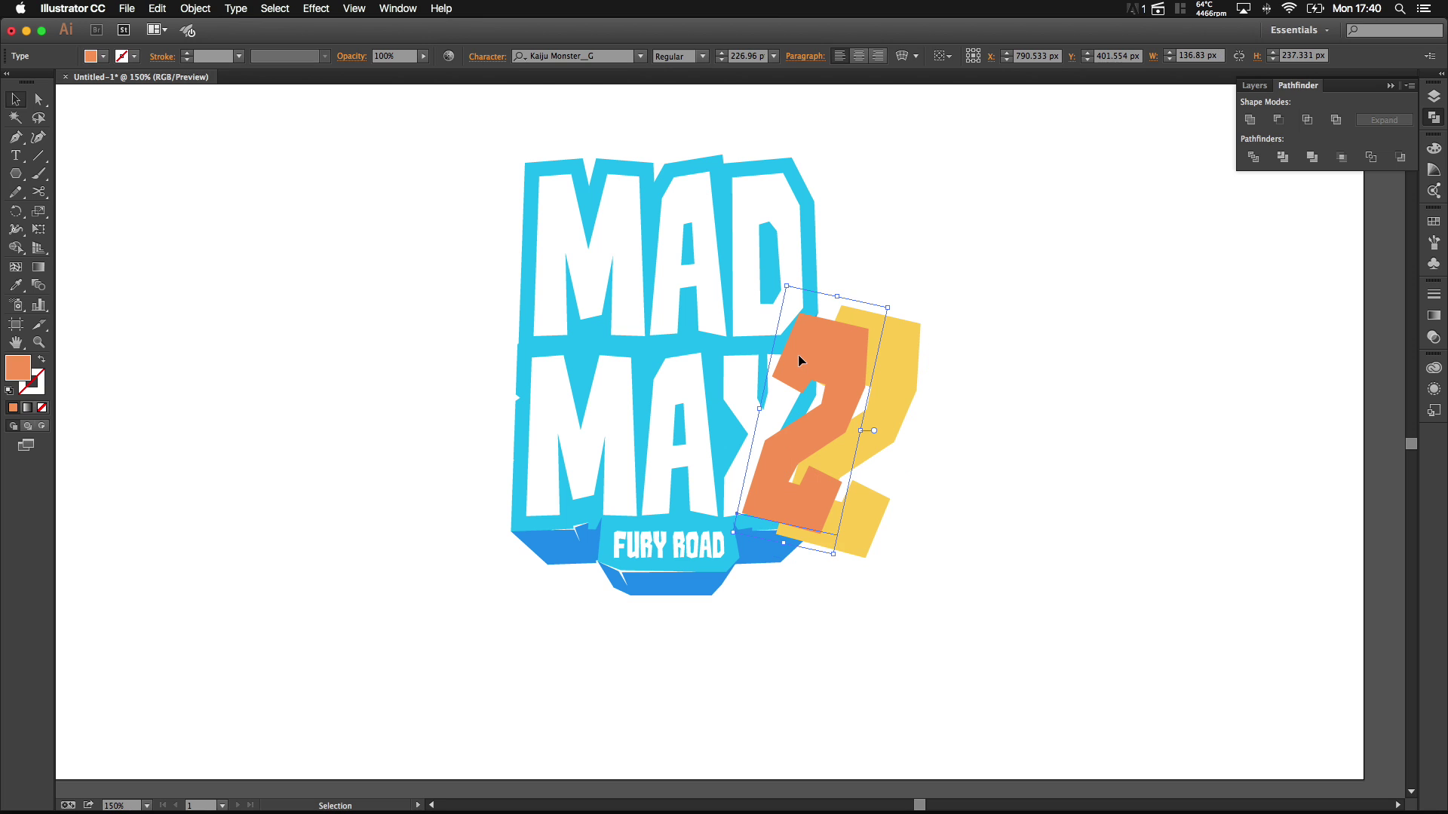
{"action": "key", "text": "a"}
{"action": "key", "text": "super+bracketleft"}
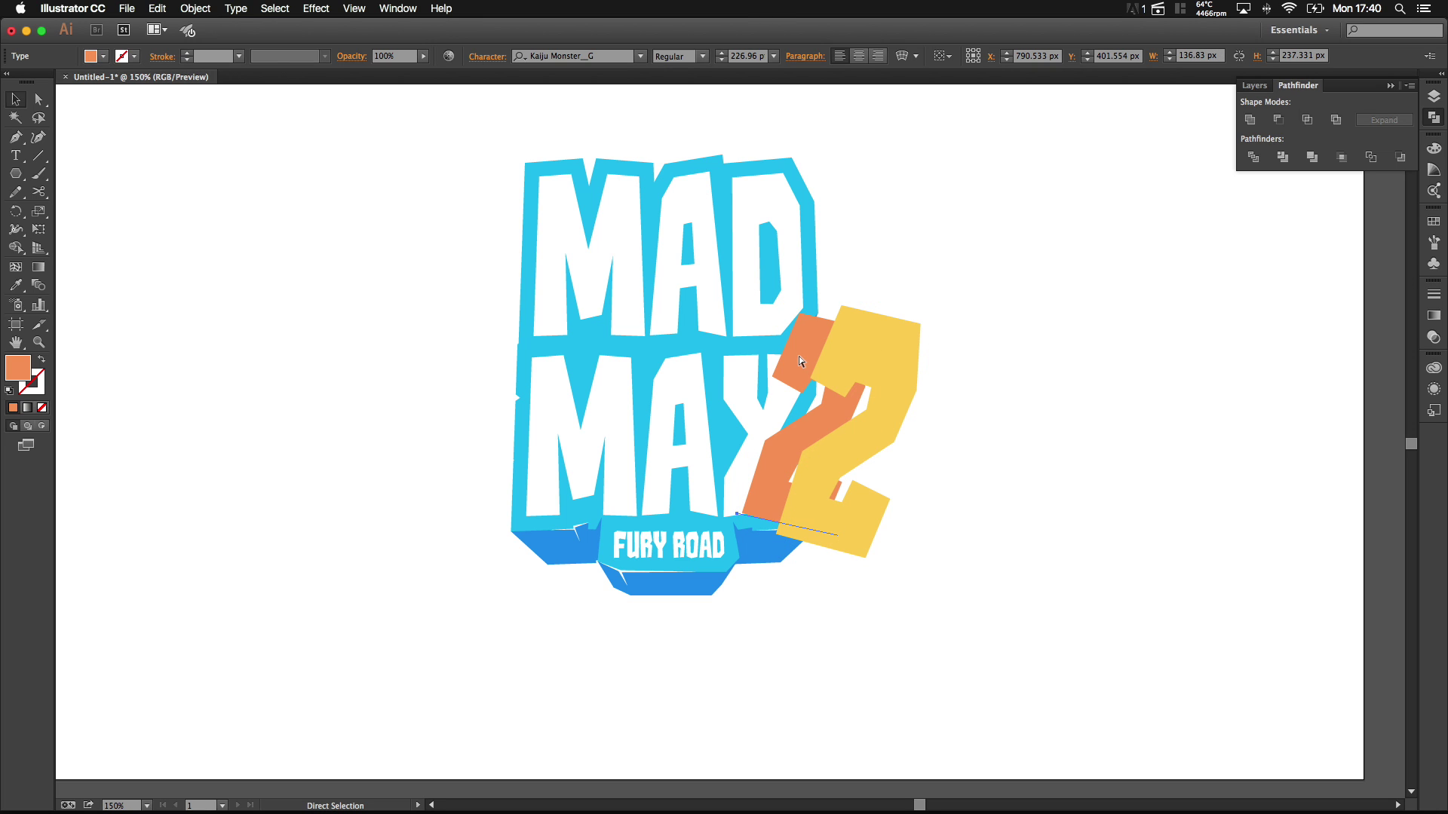
{"action": "left_click", "coordinate": [935, 385]}
Step: Move both 2s 20 px to the right, and nudge the yellow 2 back 2 px to the left
{"action": "scroll", "coordinate": [935, 384], "scroll_direction": "down", "scroll_amount": 4}
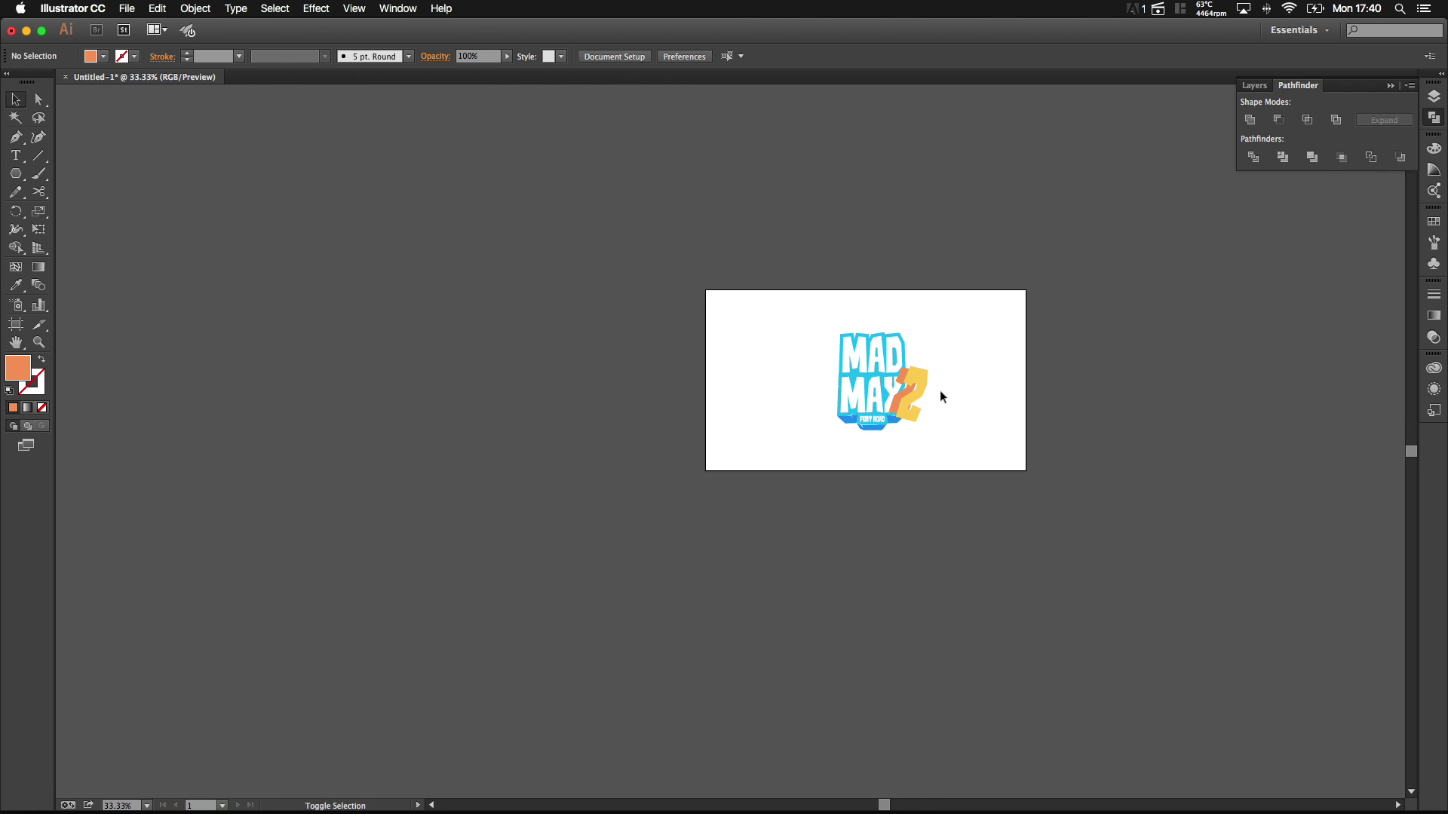
{"action": "scroll", "coordinate": [943, 392], "scroll_direction": "up", "scroll_amount": 4}
{"action": "left_click", "coordinate": [852, 412]}
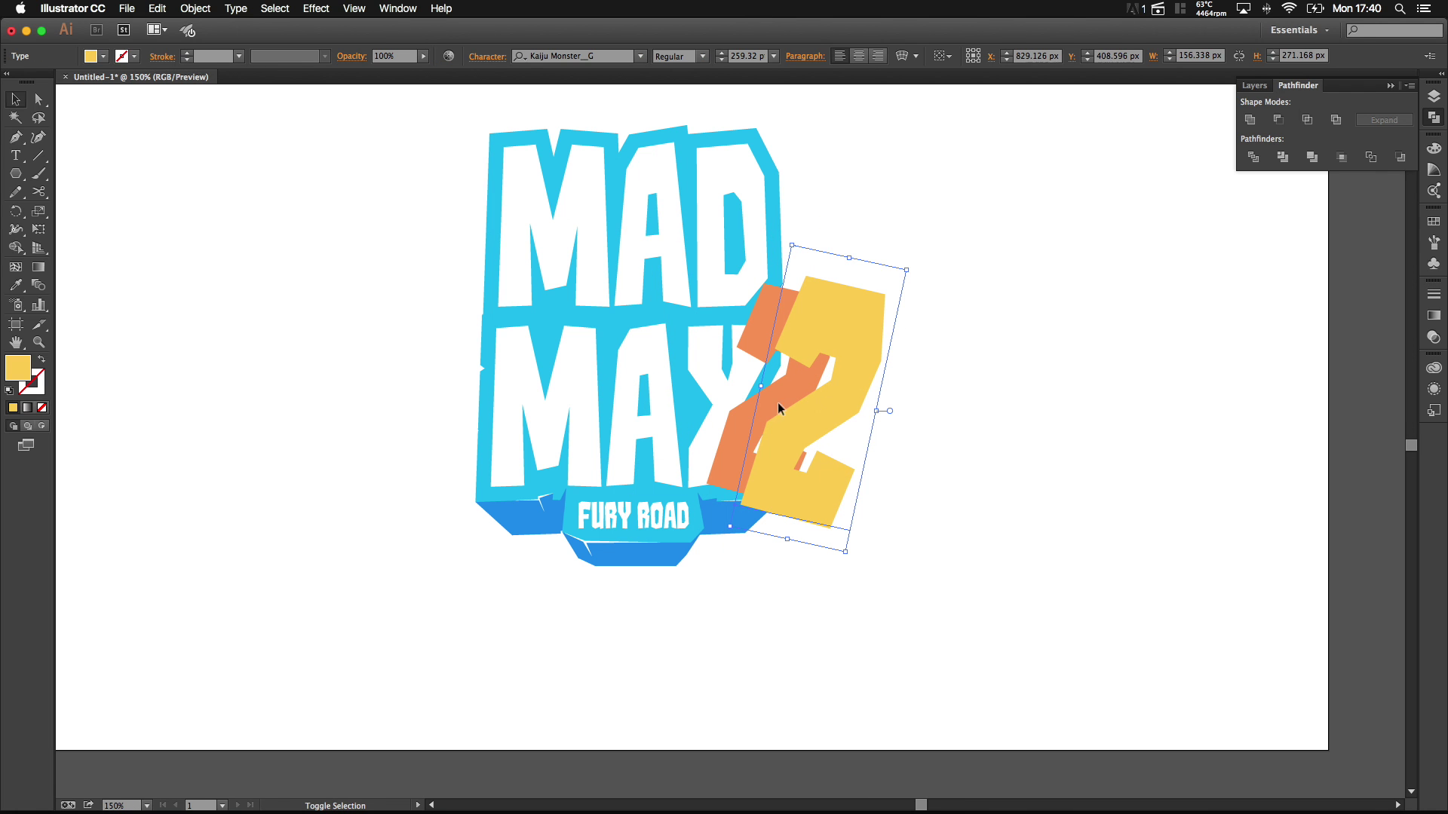
{"action": "left_click", "coordinate": [739, 419], "text": "shift"}
{"action": "key", "text": "shift+Right"}
{"action": "key", "text": "shift+Right"}
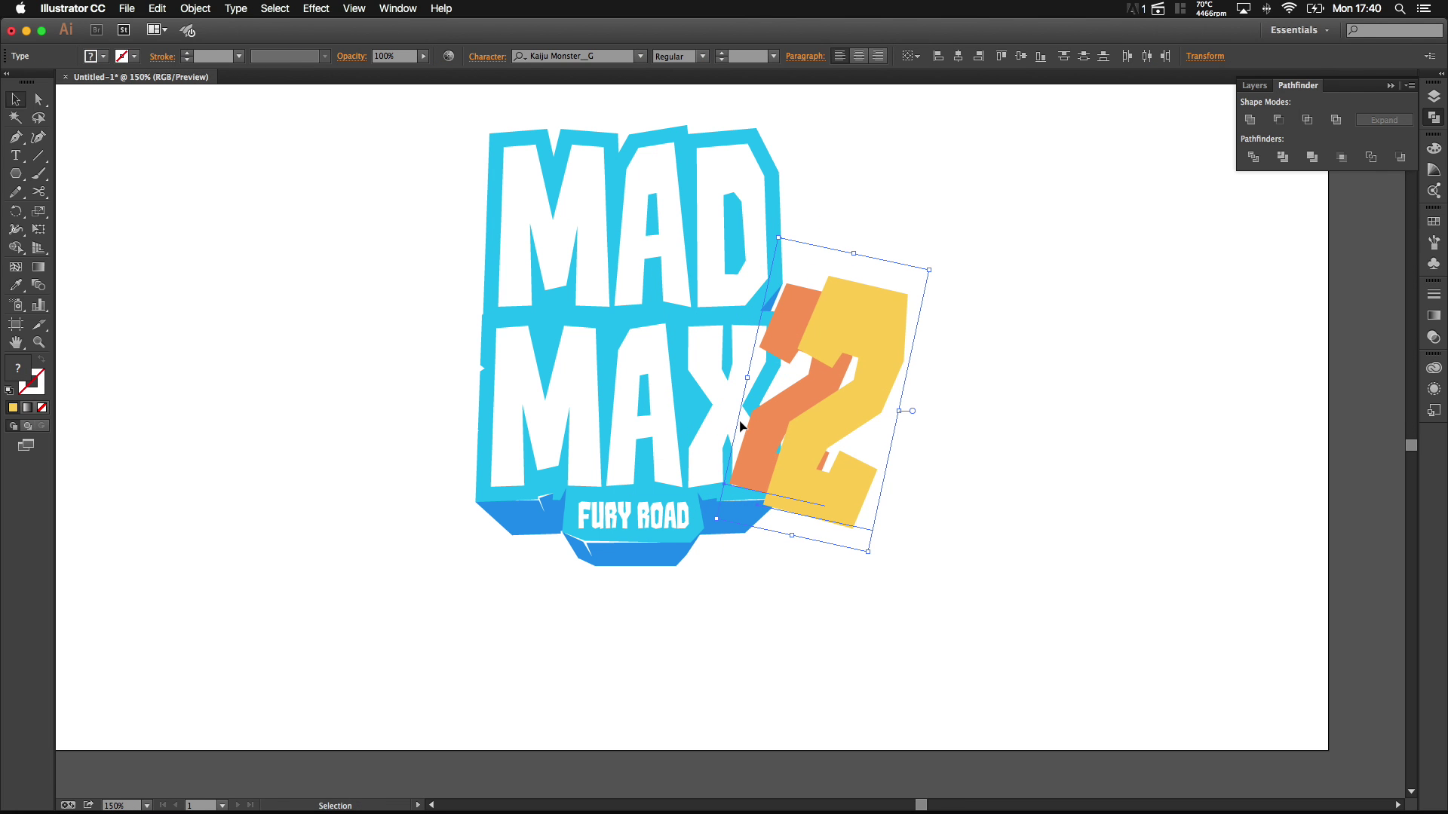
{"action": "left_click", "coordinate": [941, 413]}
{"action": "left_click", "coordinate": [882, 395]}
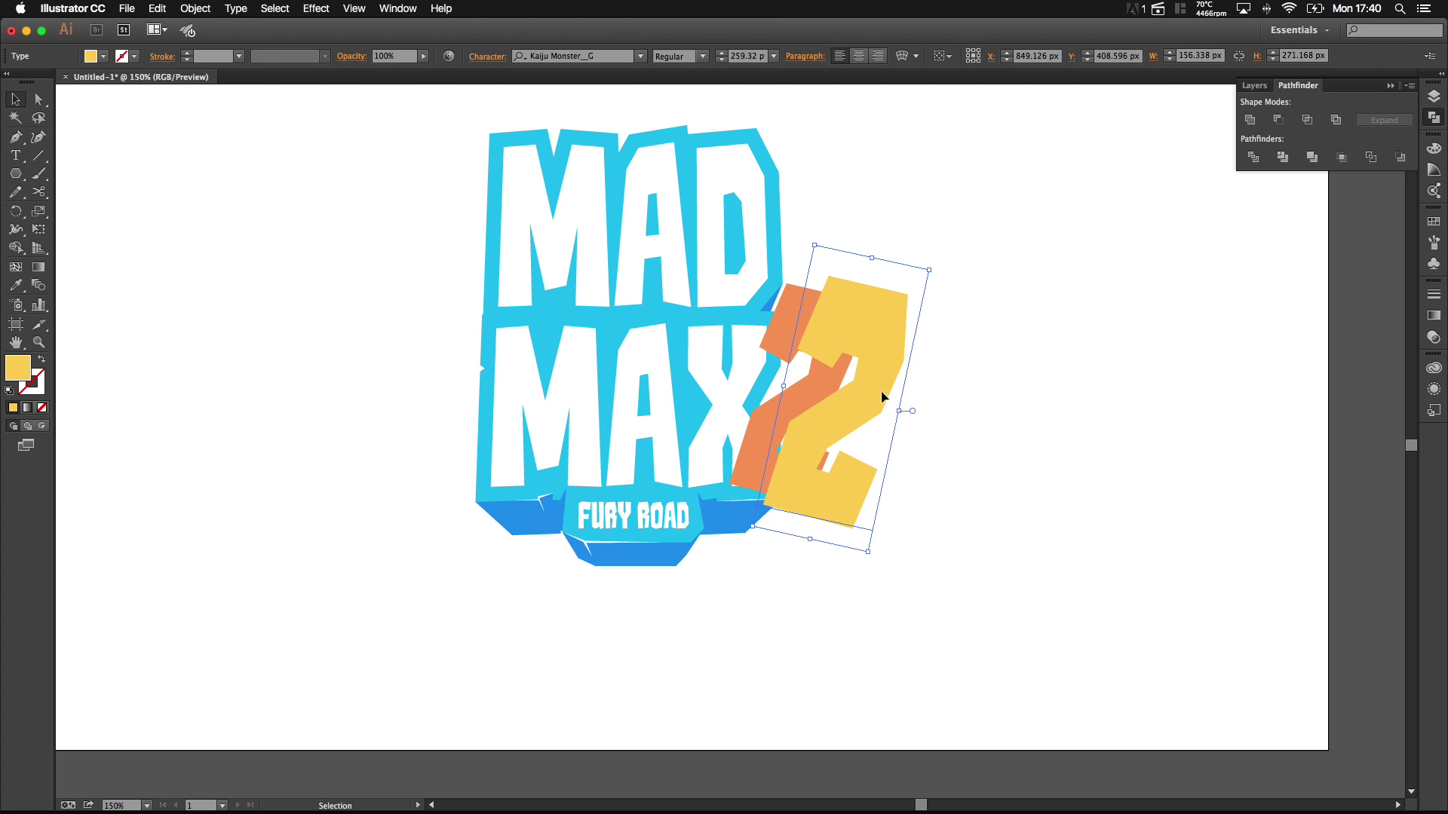
Step: Expand the yellow and orange 2s into editable shapes with Object and Fill enabled, and deselect them
{"action": "left_click", "coordinate": [15, 137]}
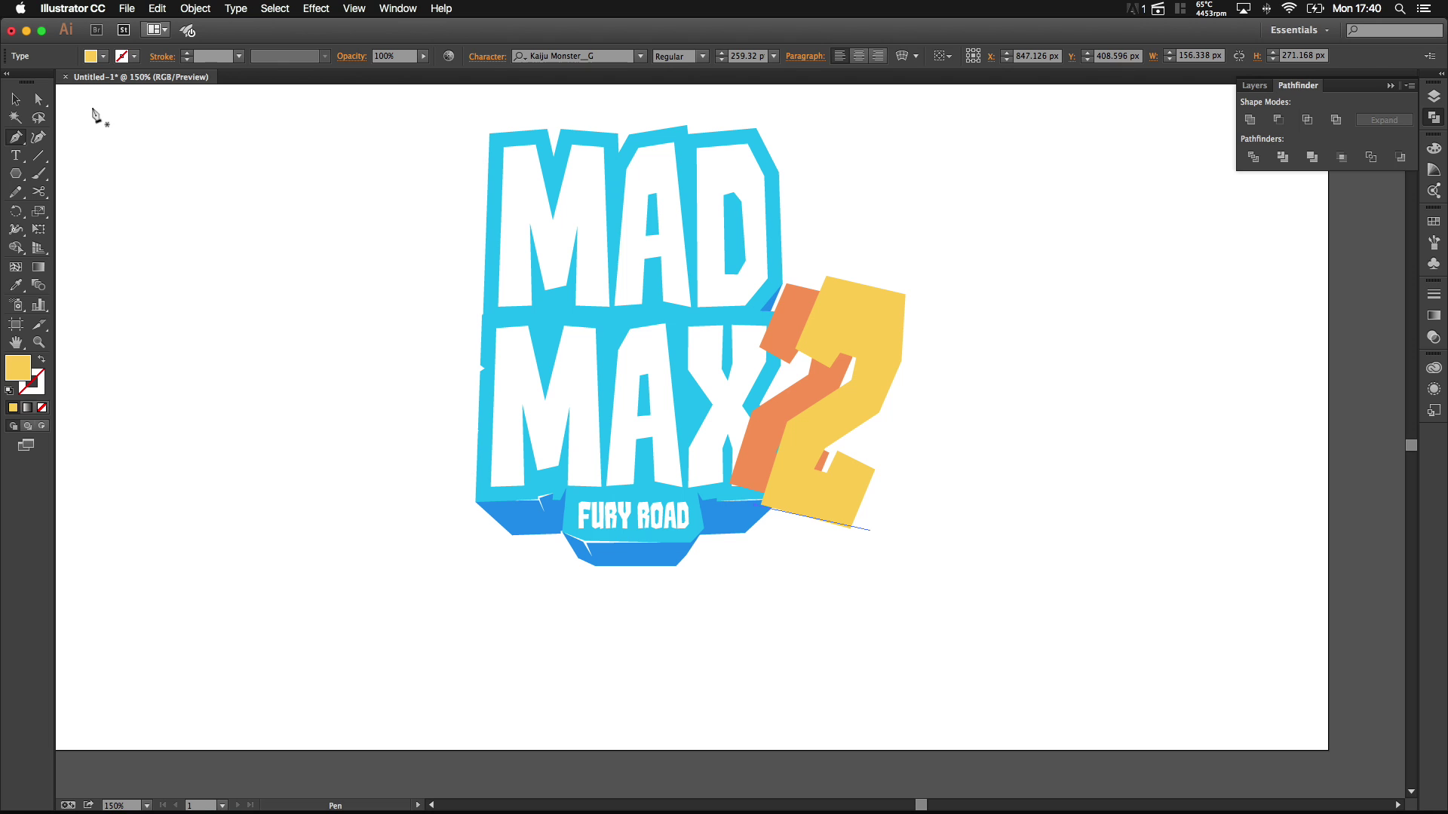
{"action": "left_click", "coordinate": [15, 99]}
{"action": "left_click", "coordinate": [789, 317], "text": "shift"}
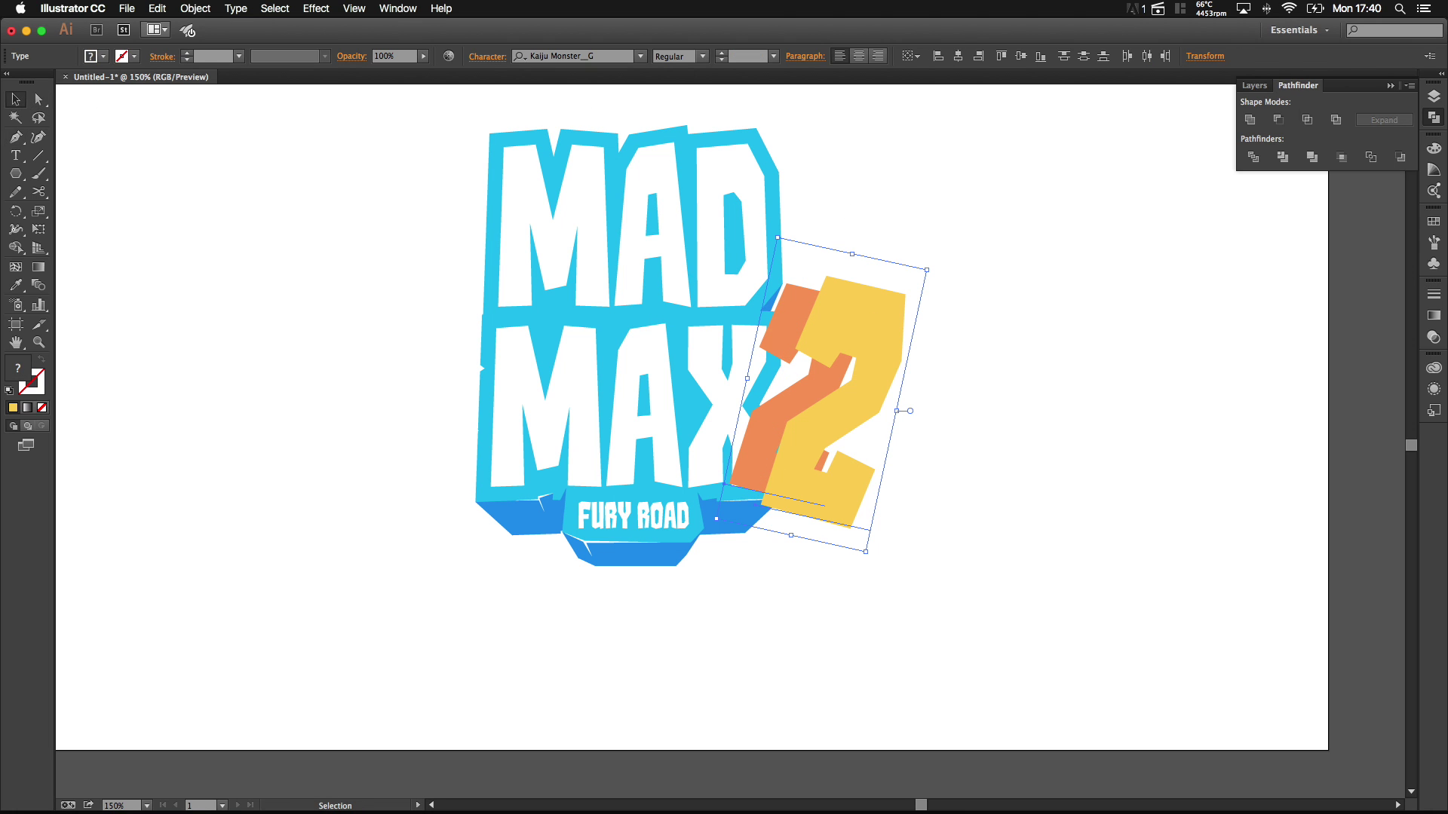
{"action": "left_click", "coordinate": [196, 9]}
{"action": "left_click", "coordinate": [253, 159]}
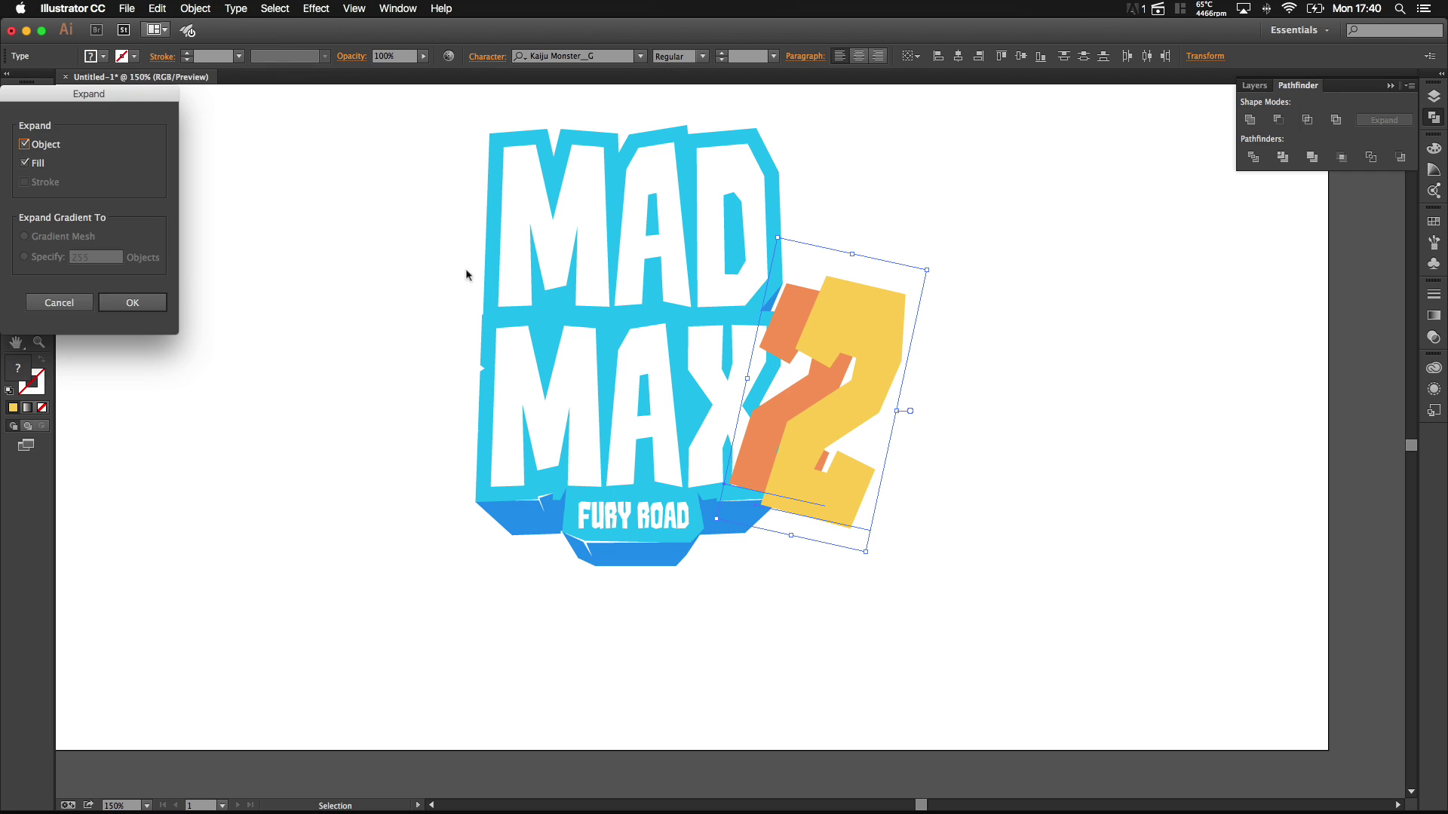
{"action": "left_click", "coordinate": [135, 303]}
{"action": "left_click", "coordinate": [250, 188]}
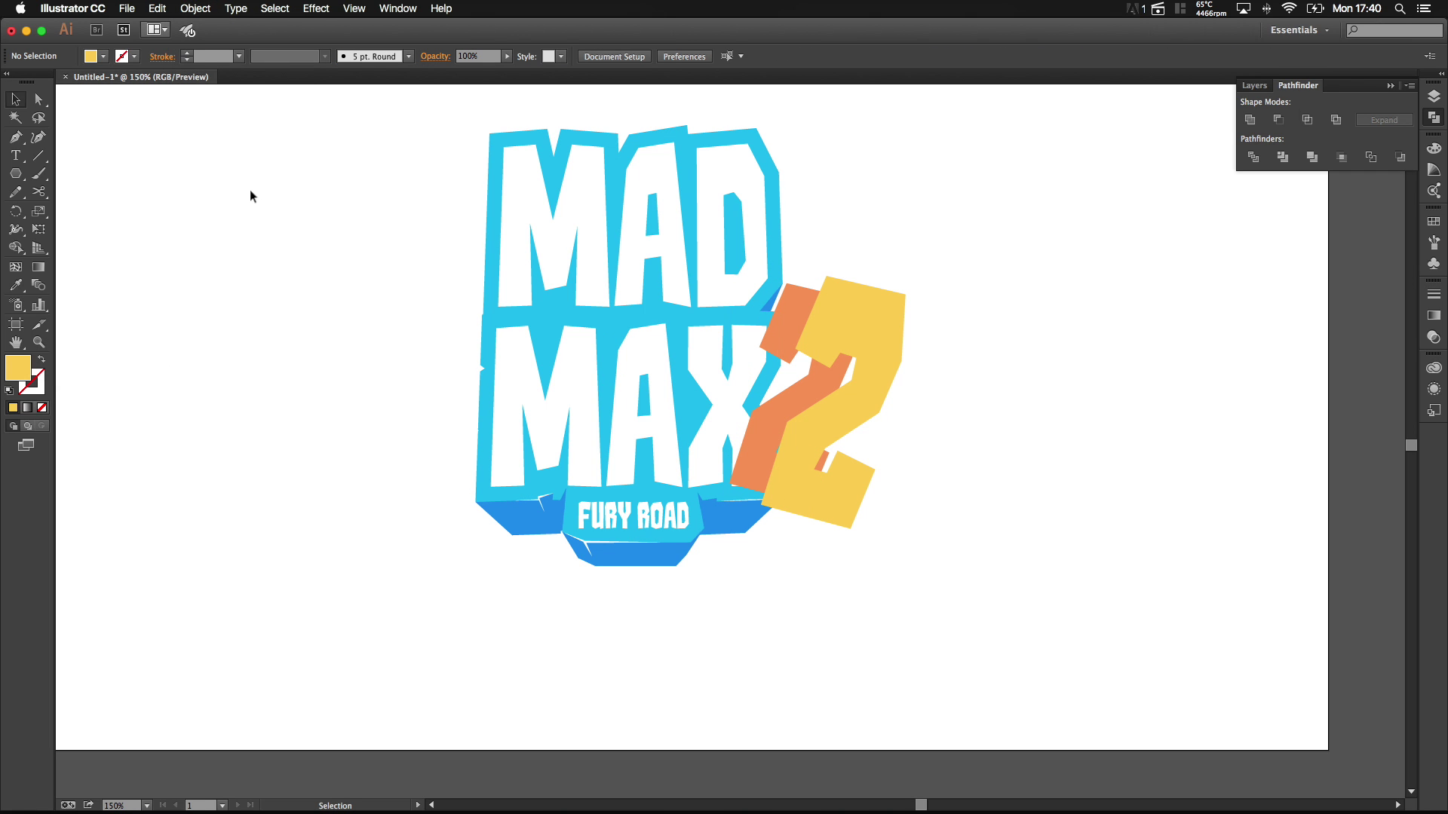
Step: Draw a closed four-point Pen shape joining the upper-left edge of the orange 2 to that of the yellow 2
{"action": "left_click", "coordinate": [15, 136]}
{"action": "scroll", "coordinate": [842, 296], "scroll_direction": "up", "scroll_amount": 2}
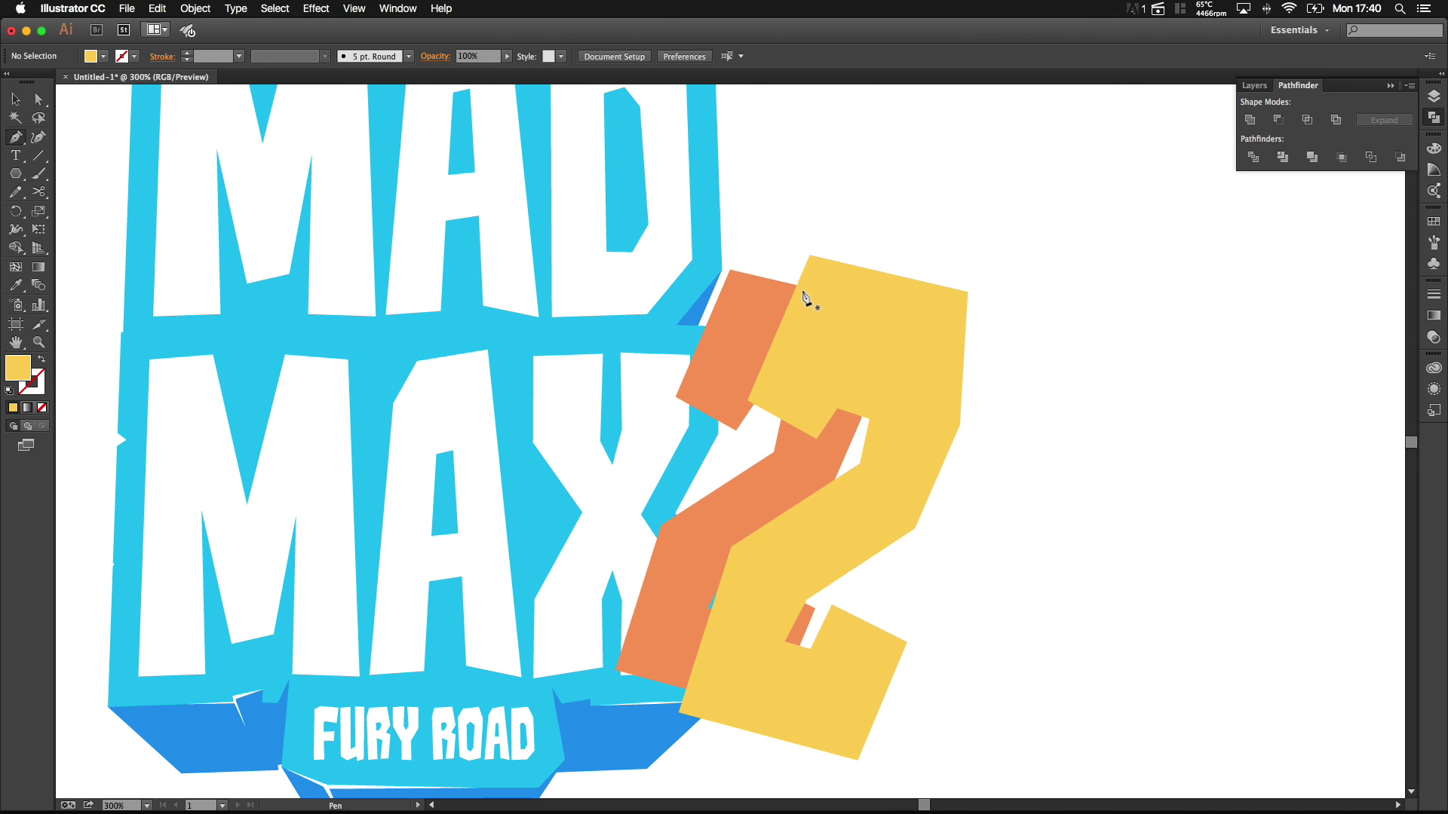
{"action": "left_click", "coordinate": [810, 255]}
{"action": "left_click", "coordinate": [730, 269]}
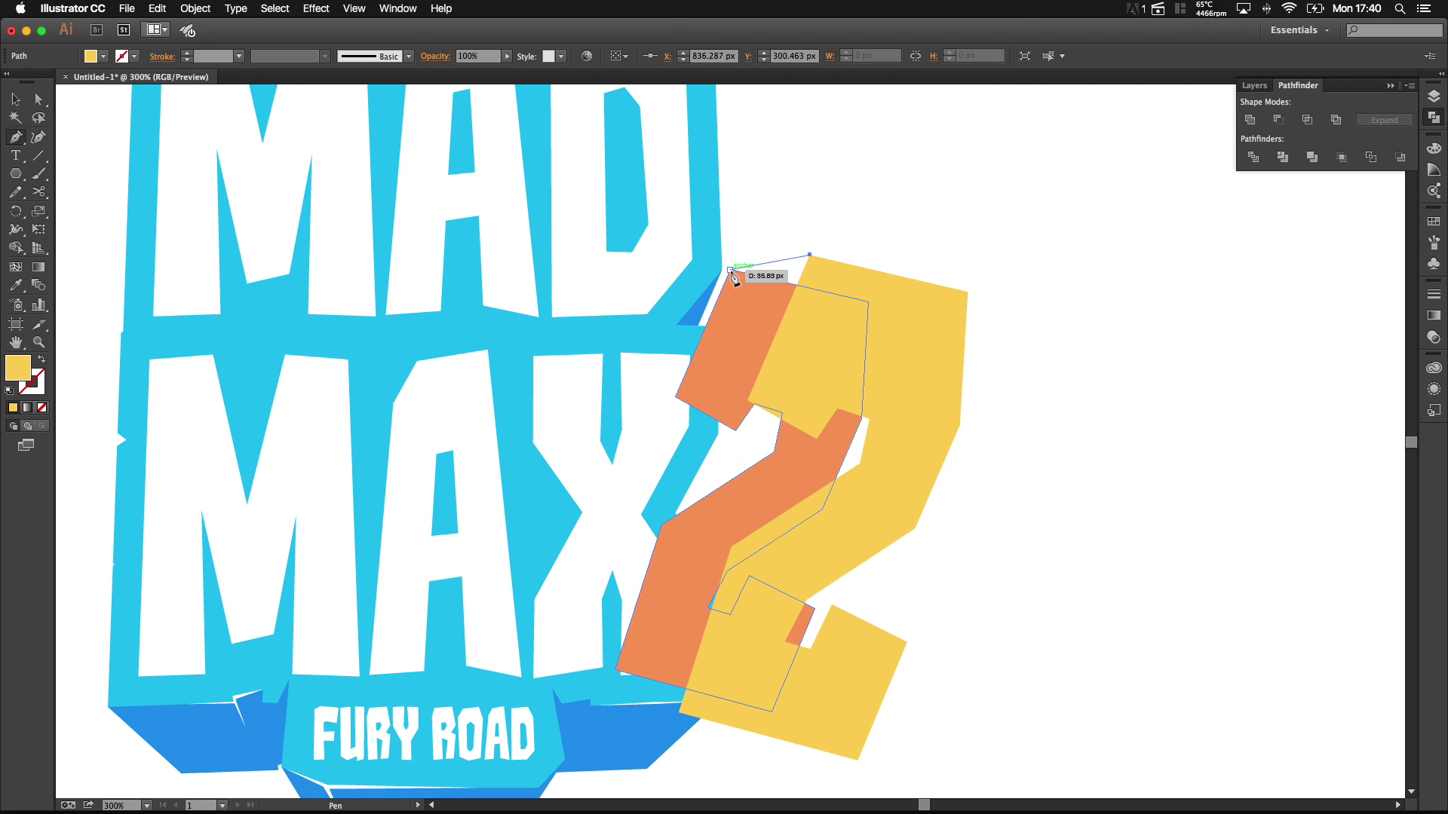
{"action": "left_click", "coordinate": [741, 310]}
{"action": "key", "text": "super+z"}
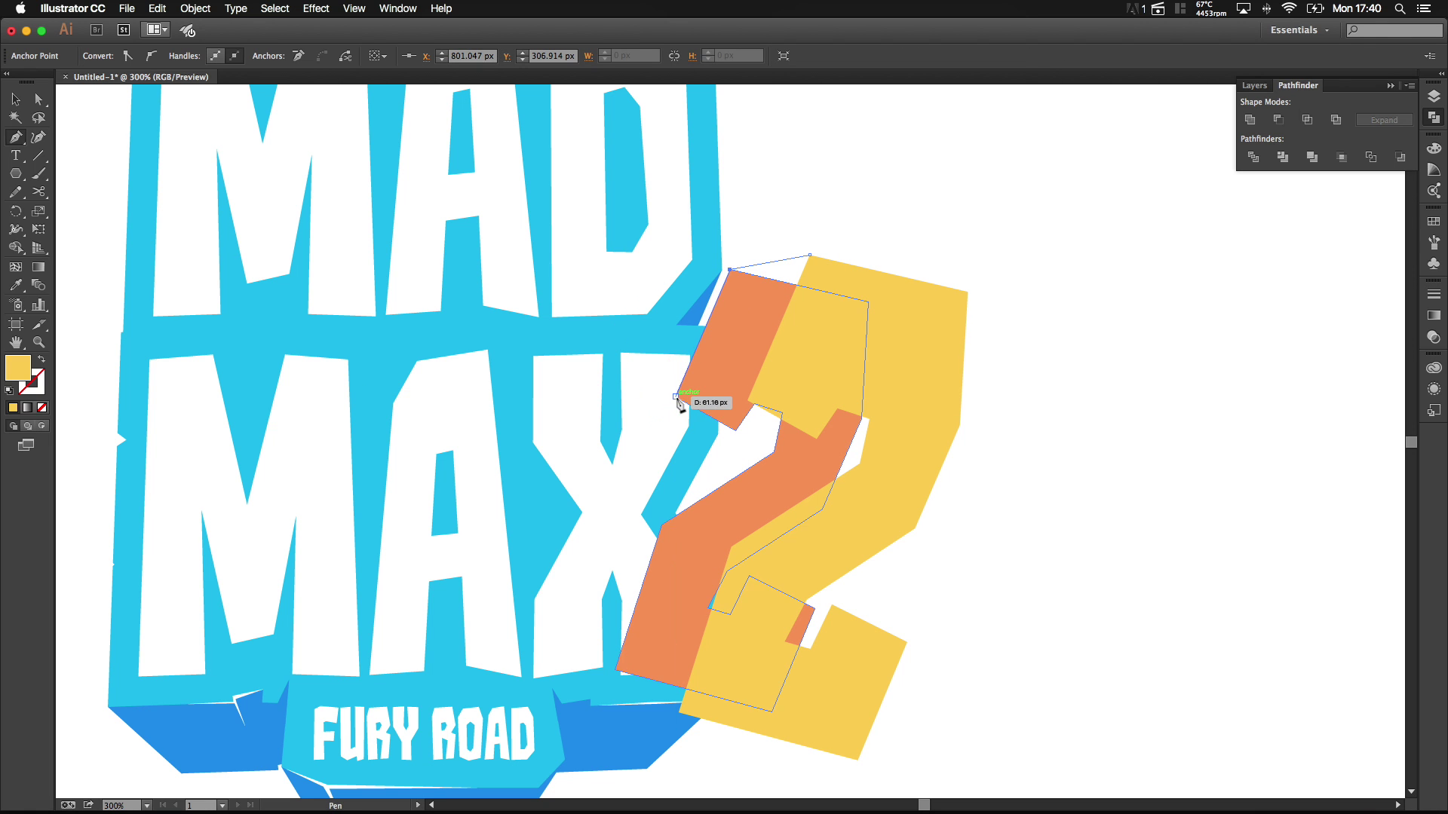
{"action": "left_click", "coordinate": [676, 396]}
{"action": "left_click", "coordinate": [748, 401]}
{"action": "left_click", "coordinate": [748, 400]}
{"action": "left_click", "coordinate": [810, 255]}
Step: Fill the new side face with the orange sampled from the back 2 and deselect it
{"action": "key", "text": "i"}
{"action": "left_click", "coordinate": [726, 419]}
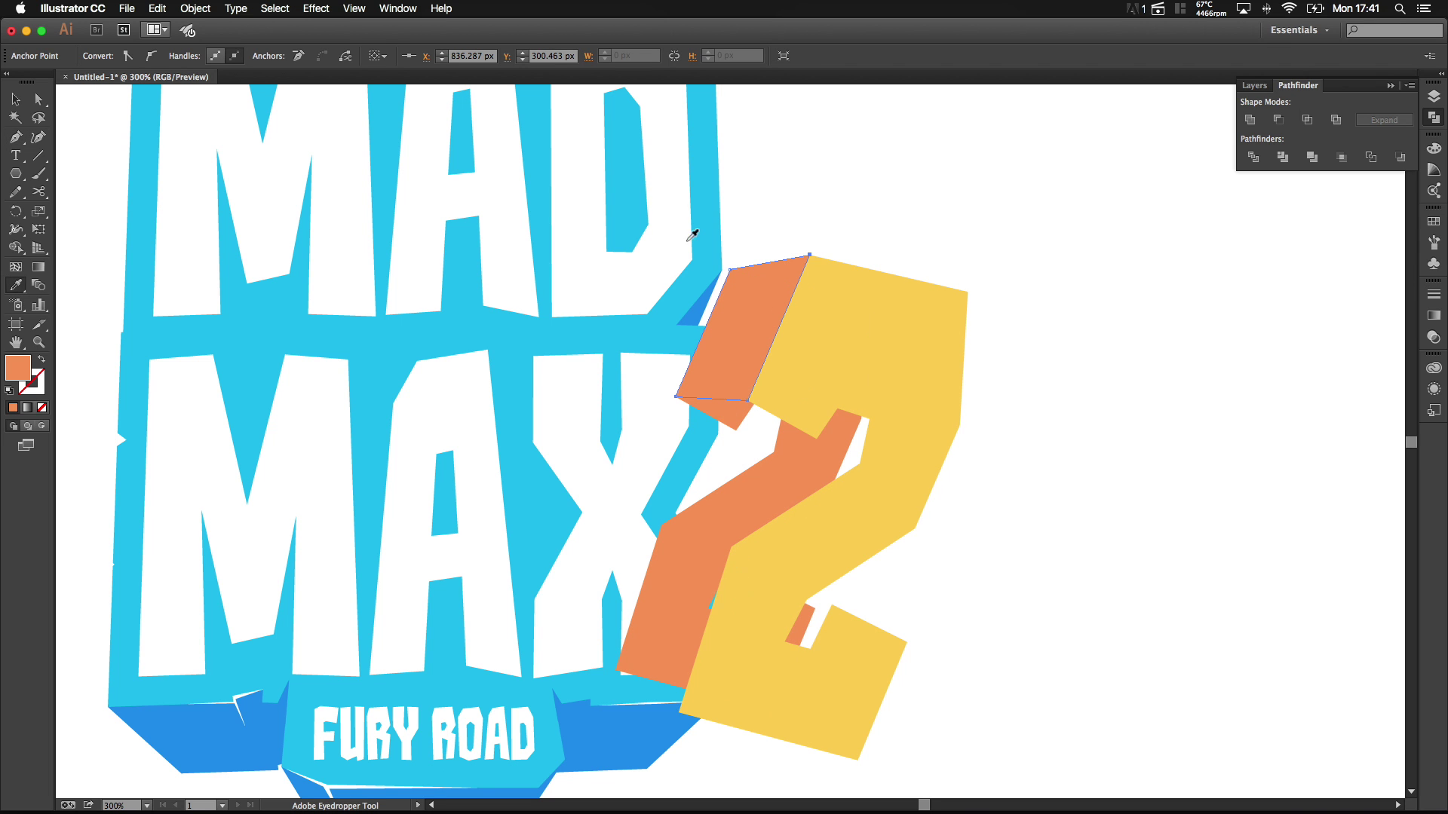
{"action": "left_click", "coordinate": [16, 143]}
{"action": "key", "text": "super"}
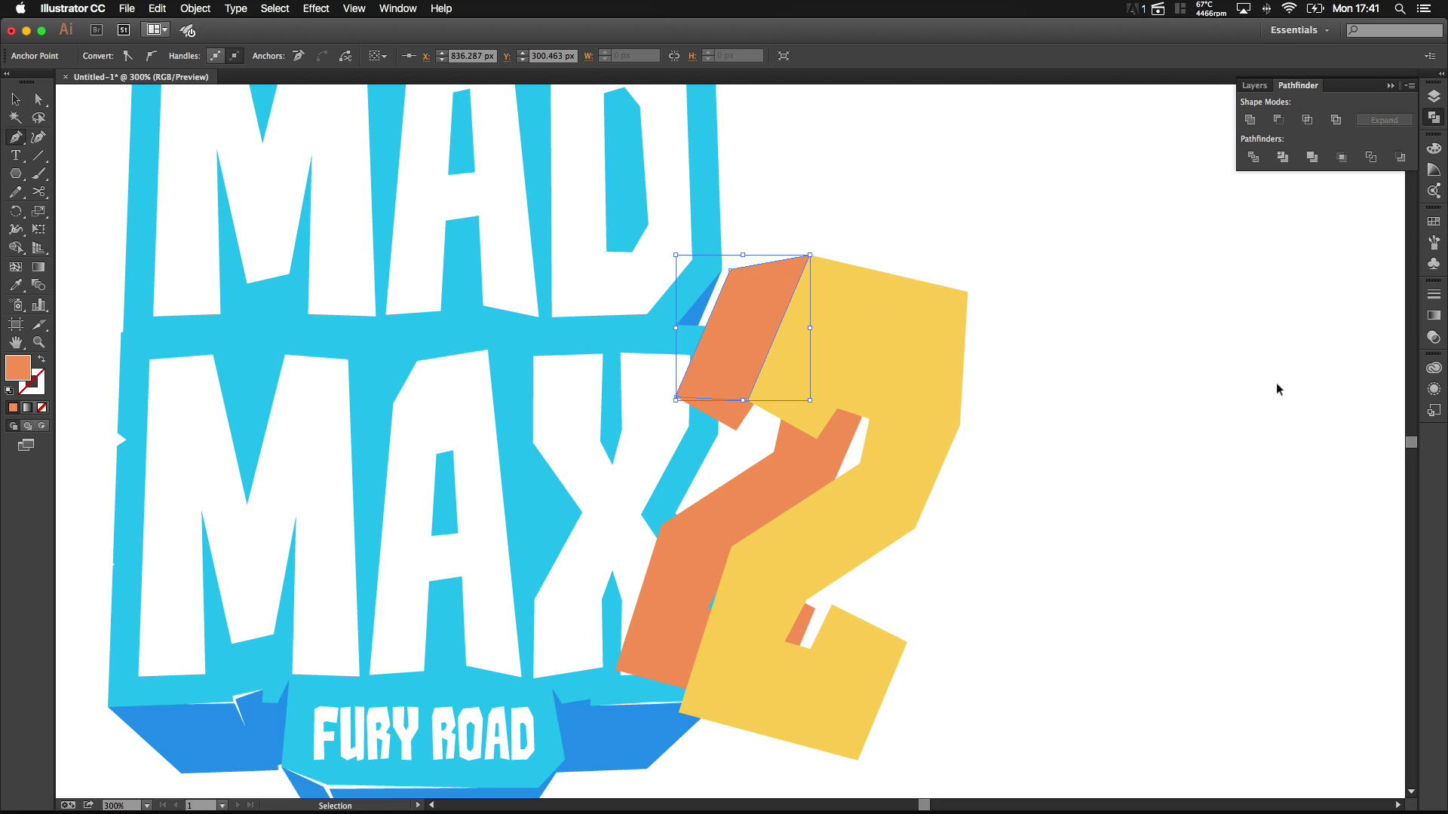
{"action": "left_click", "coordinate": [1279, 390], "text": "super"}
Step: Draw a closed four-point orange face joining the lower edges of both 2s' upper hooks, and deselect it
{"action": "scroll", "coordinate": [745, 424], "scroll_direction": "up", "scroll_amount": 2}
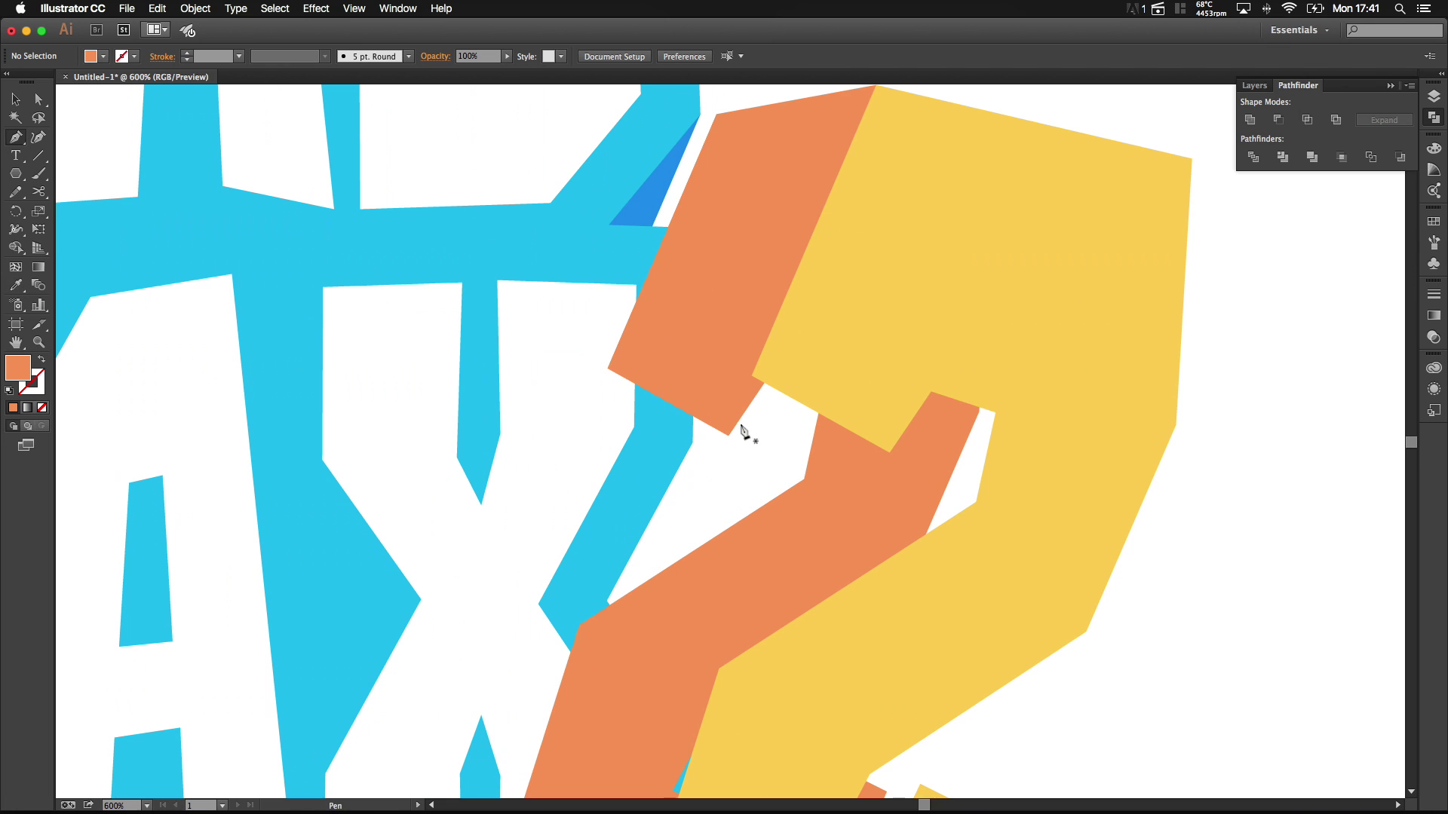
{"action": "left_click", "coordinate": [609, 369]}
{"action": "left_click", "coordinate": [751, 375]}
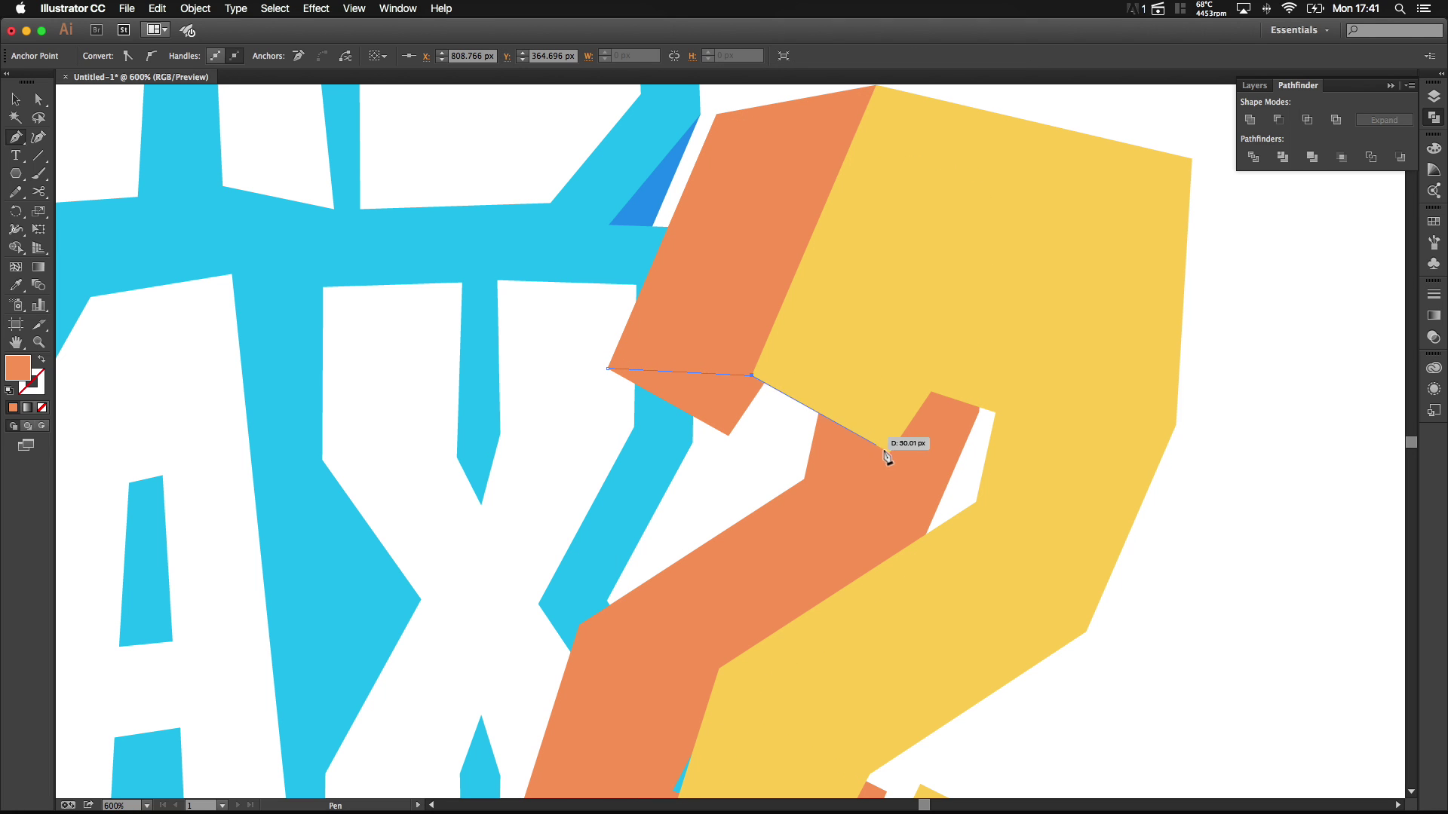
{"action": "left_click", "coordinate": [890, 452]}
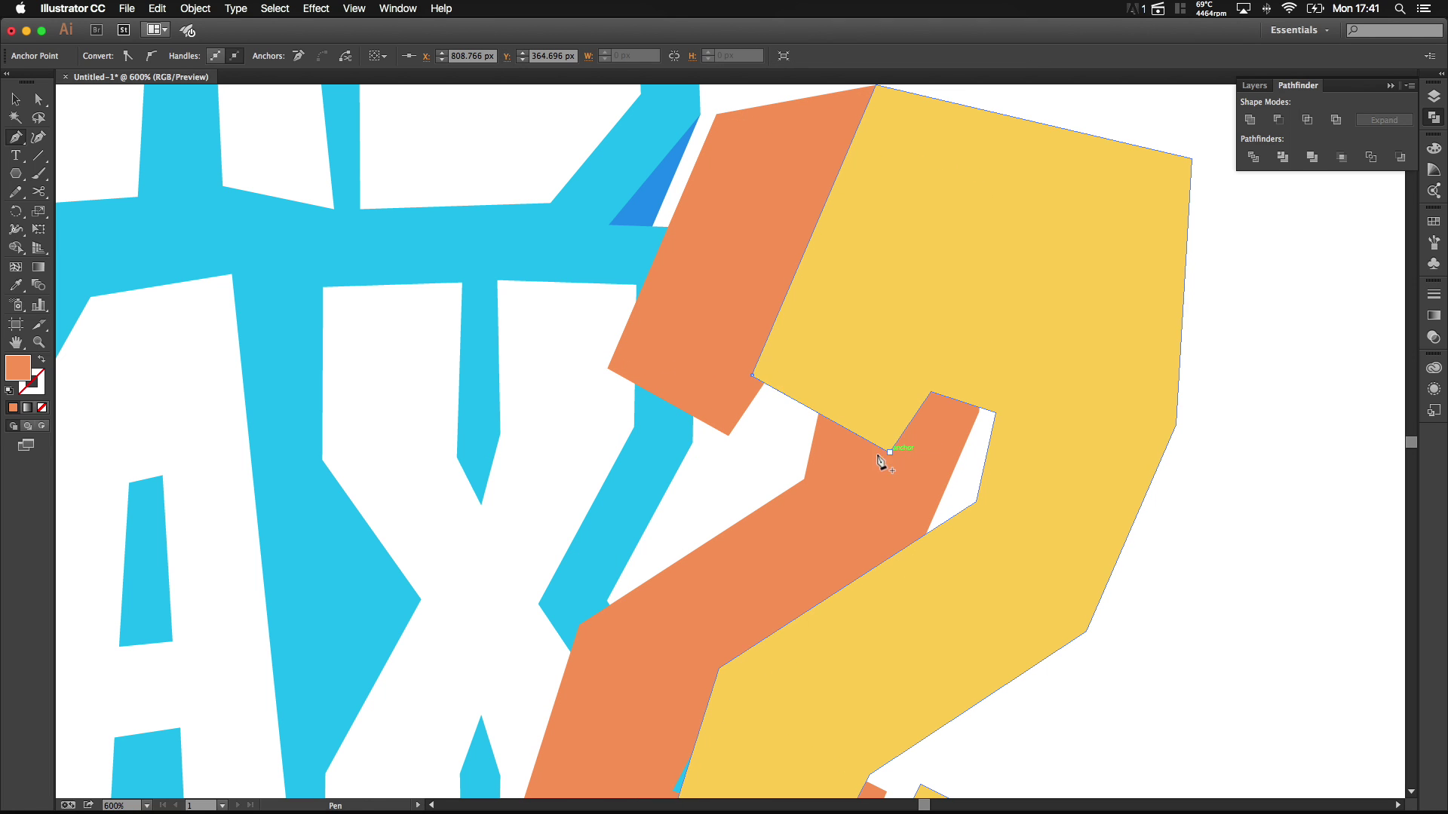
{"action": "left_click", "coordinate": [728, 435]}
{"action": "left_click", "coordinate": [608, 369]}
{"action": "left_click", "coordinate": [1236, 494], "text": "super"}
Step: Draw an orange patch over the gap inside the 2's upper notch and send it behind the yellow 2
{"action": "left_click_drag", "start_coordinate": [1208, 528], "coordinate": [1166, 394]}
{"action": "left_click", "coordinate": [879, 220]}
{"action": "left_click_drag", "start_coordinate": [821, 328], "coordinate": [821, 336]}
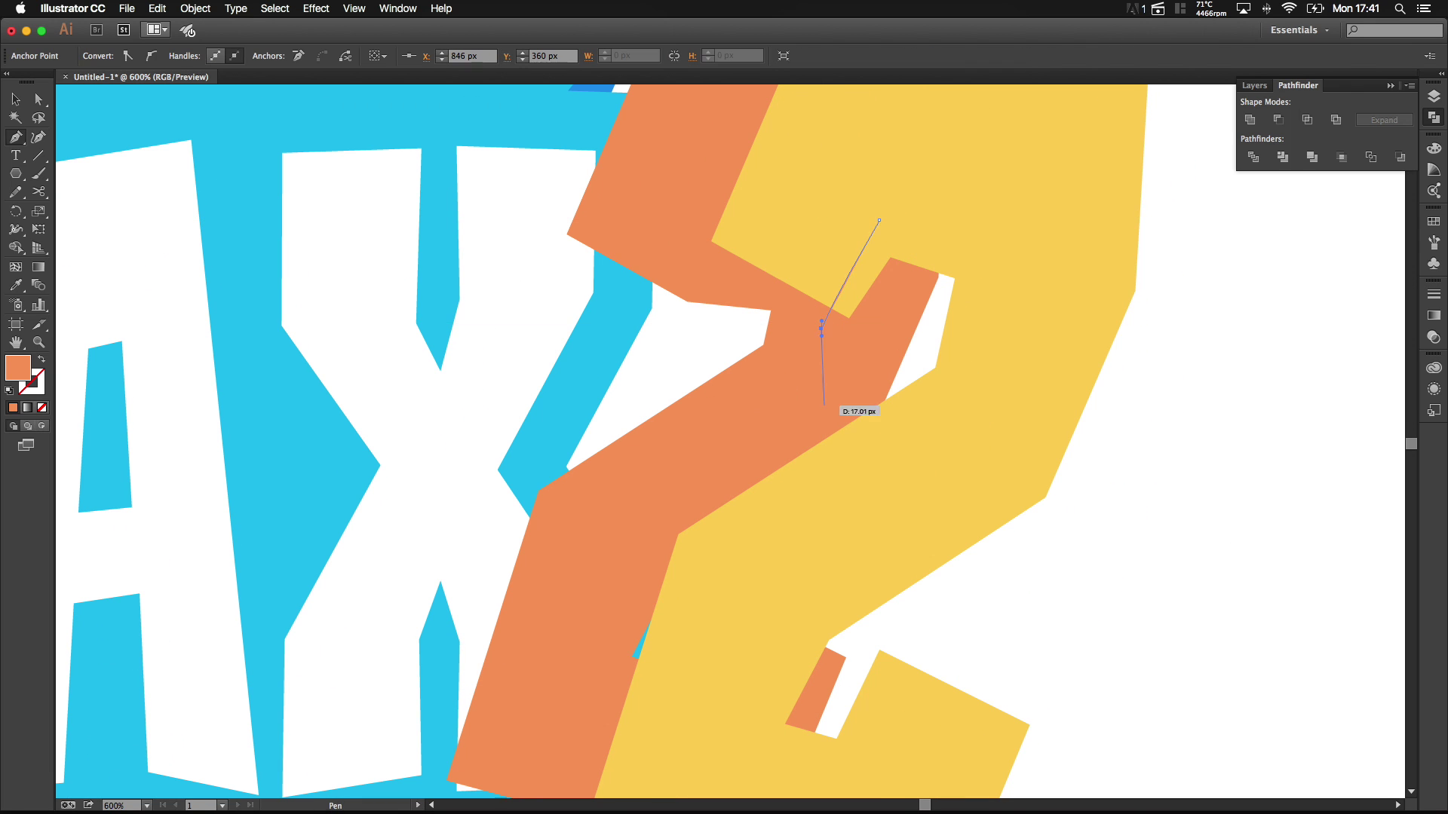
{"action": "left_click", "coordinate": [822, 420]}
{"action": "left_click_drag", "start_coordinate": [826, 456], "coordinate": [863, 461]}
{"action": "left_click_drag", "start_coordinate": [961, 407], "coordinate": [986, 356]}
{"action": "left_click_drag", "start_coordinate": [1027, 266], "coordinate": [1024, 261]}
{"action": "left_click", "coordinate": [879, 220]}
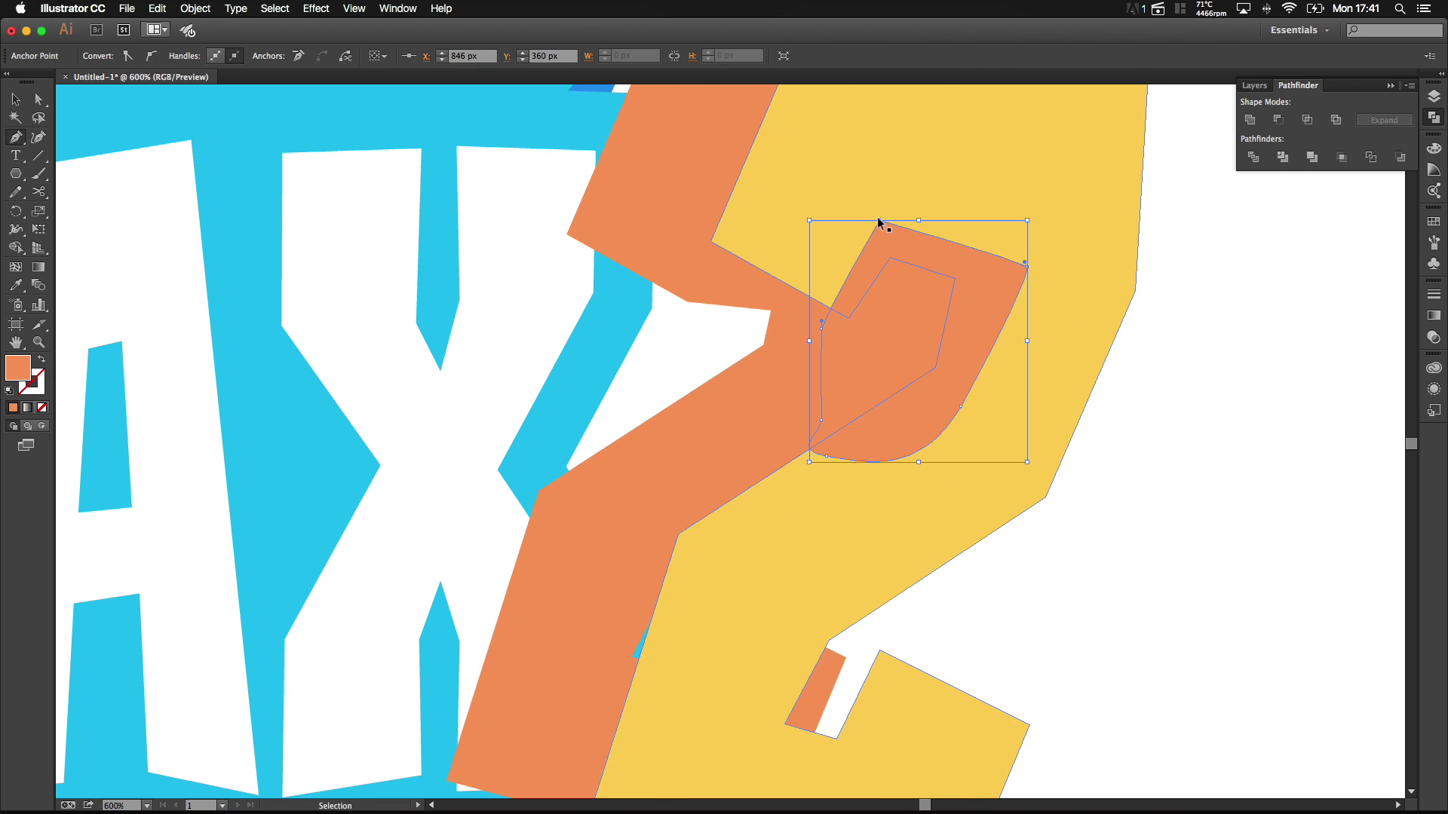
{"action": "key", "text": "super+bracketleft"}
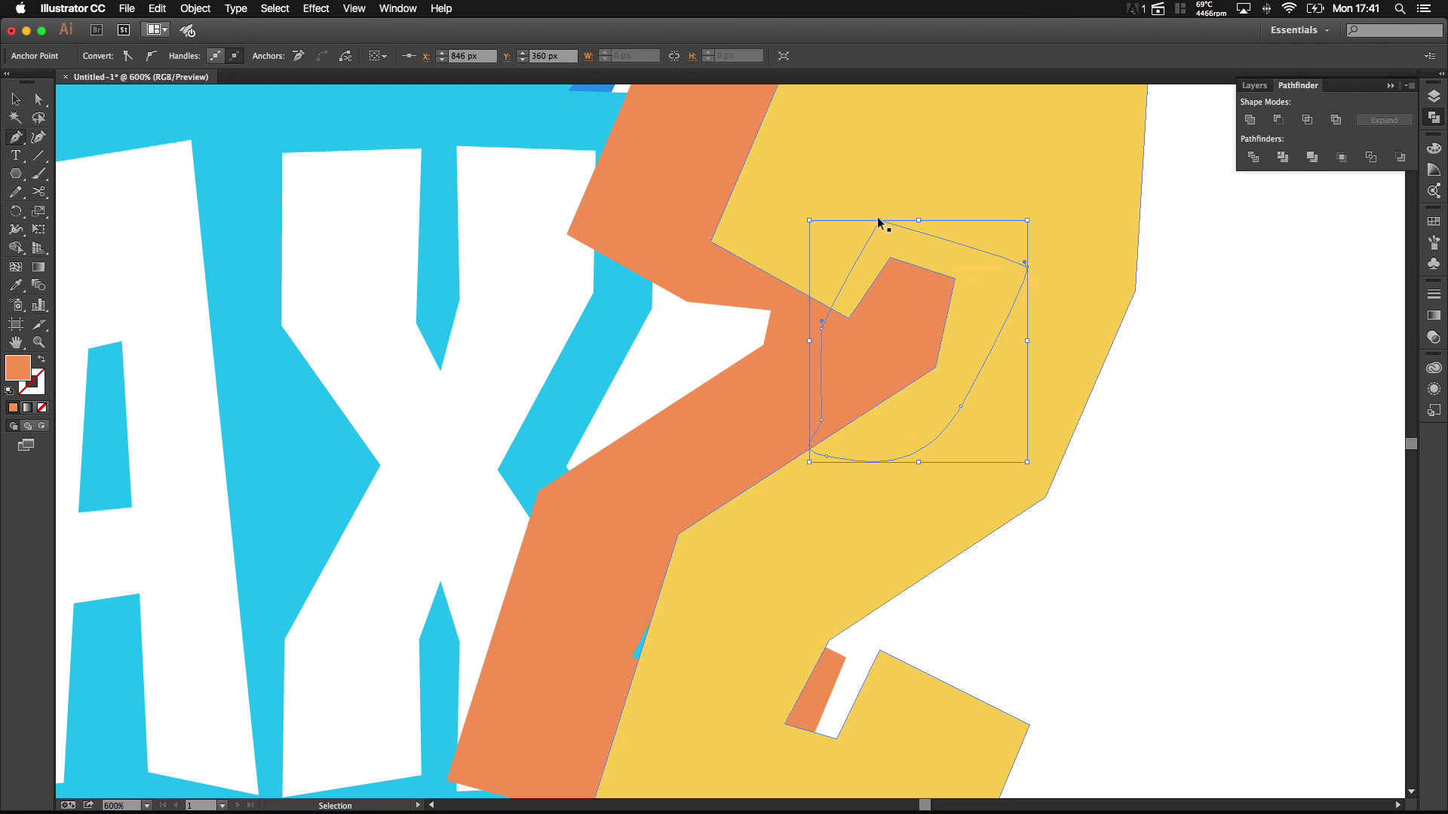
Step: Draw a closed orange patch joining the lower-left corners of both 2s and covering the gap along the stem
{"action": "scroll", "coordinate": [964, 444], "scroll_direction": "down", "scroll_amount": 4}
{"action": "left_click_drag", "start_coordinate": [935, 481], "coordinate": [837, 399]}
{"action": "scroll", "coordinate": [838, 399], "scroll_direction": "up", "scroll_amount": 1}
{"action": "scroll", "coordinate": [807, 462], "scroll_direction": "up", "scroll_amount": 3}
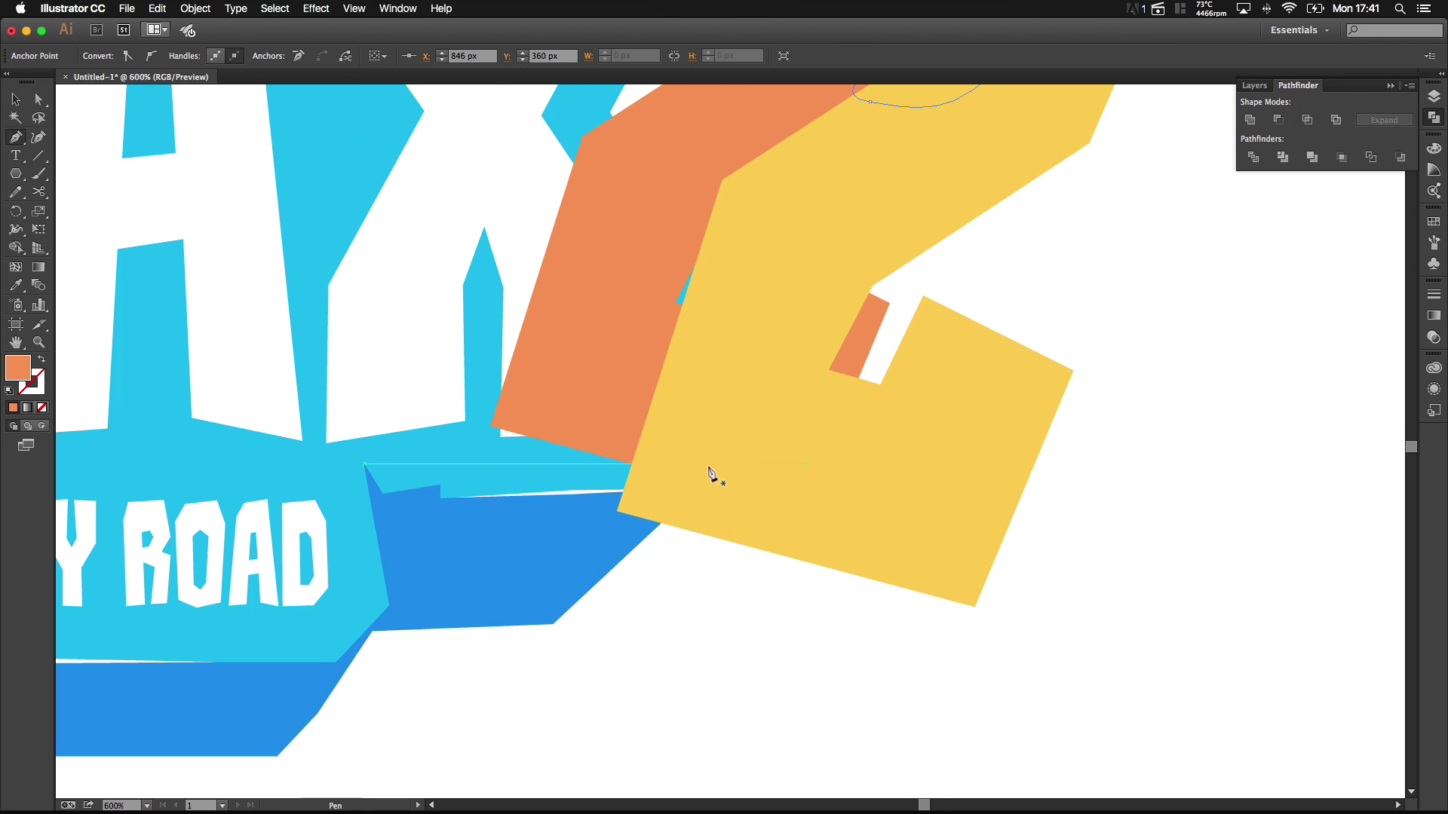
{"action": "left_click", "coordinate": [491, 426]}
{"action": "left_click", "coordinate": [617, 511]}
{"action": "left_click", "coordinate": [653, 464]}
{"action": "left_click", "coordinate": [650, 427]}
{"action": "left_click", "coordinate": [604, 404]}
{"action": "left_click", "coordinate": [721, 347]}
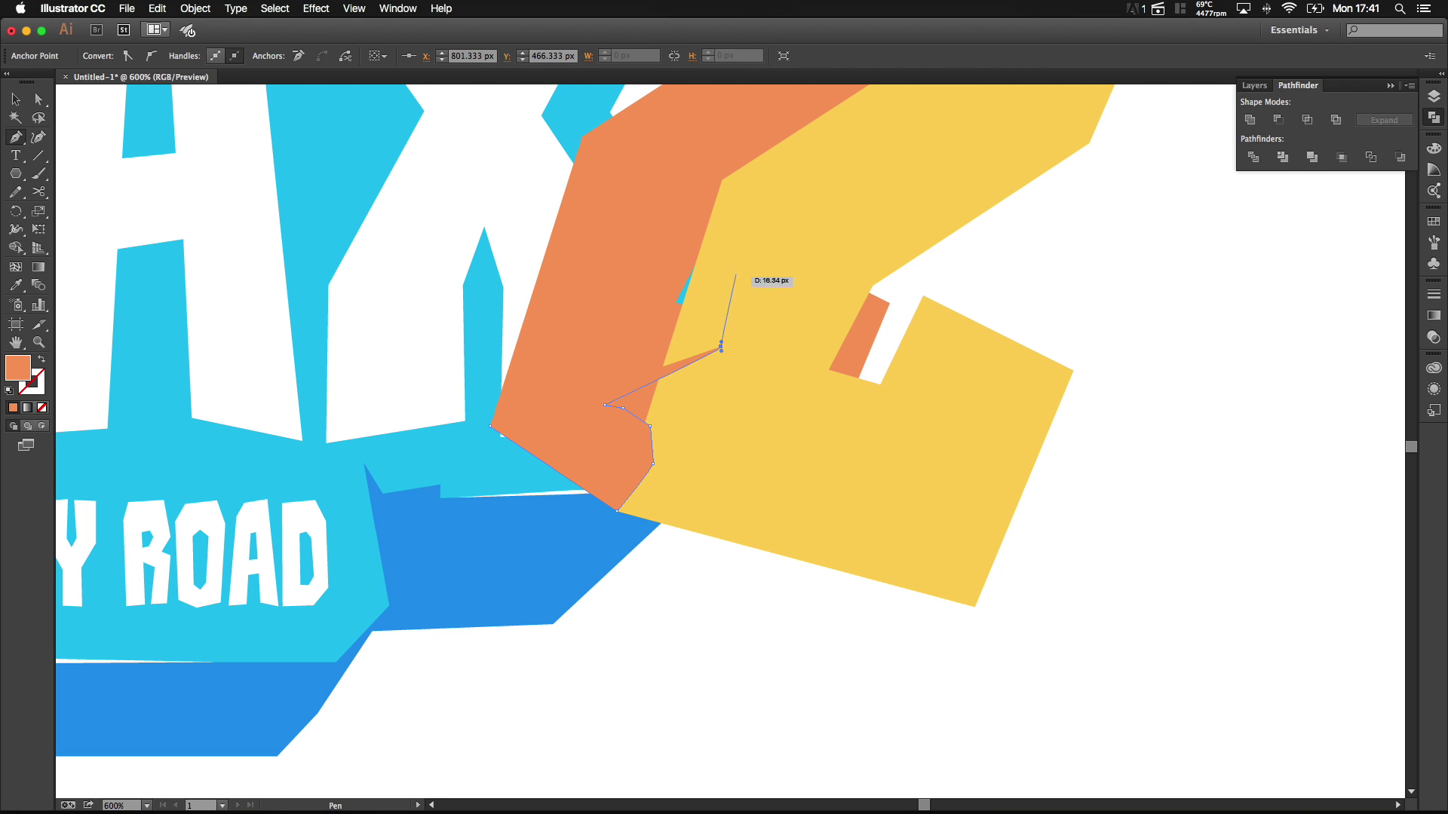
{"action": "left_click_drag", "start_coordinate": [736, 270], "coordinate": [735, 260]}
{"action": "left_click_drag", "start_coordinate": [714, 233], "coordinate": [691, 225]}
{"action": "left_click_drag", "start_coordinate": [604, 269], "coordinate": [586, 302]}
{"action": "left_click", "coordinate": [491, 426]}
Step: Send the lower-left orange patch behind the yellow 2 and deselect it
{"action": "key", "text": "super"}
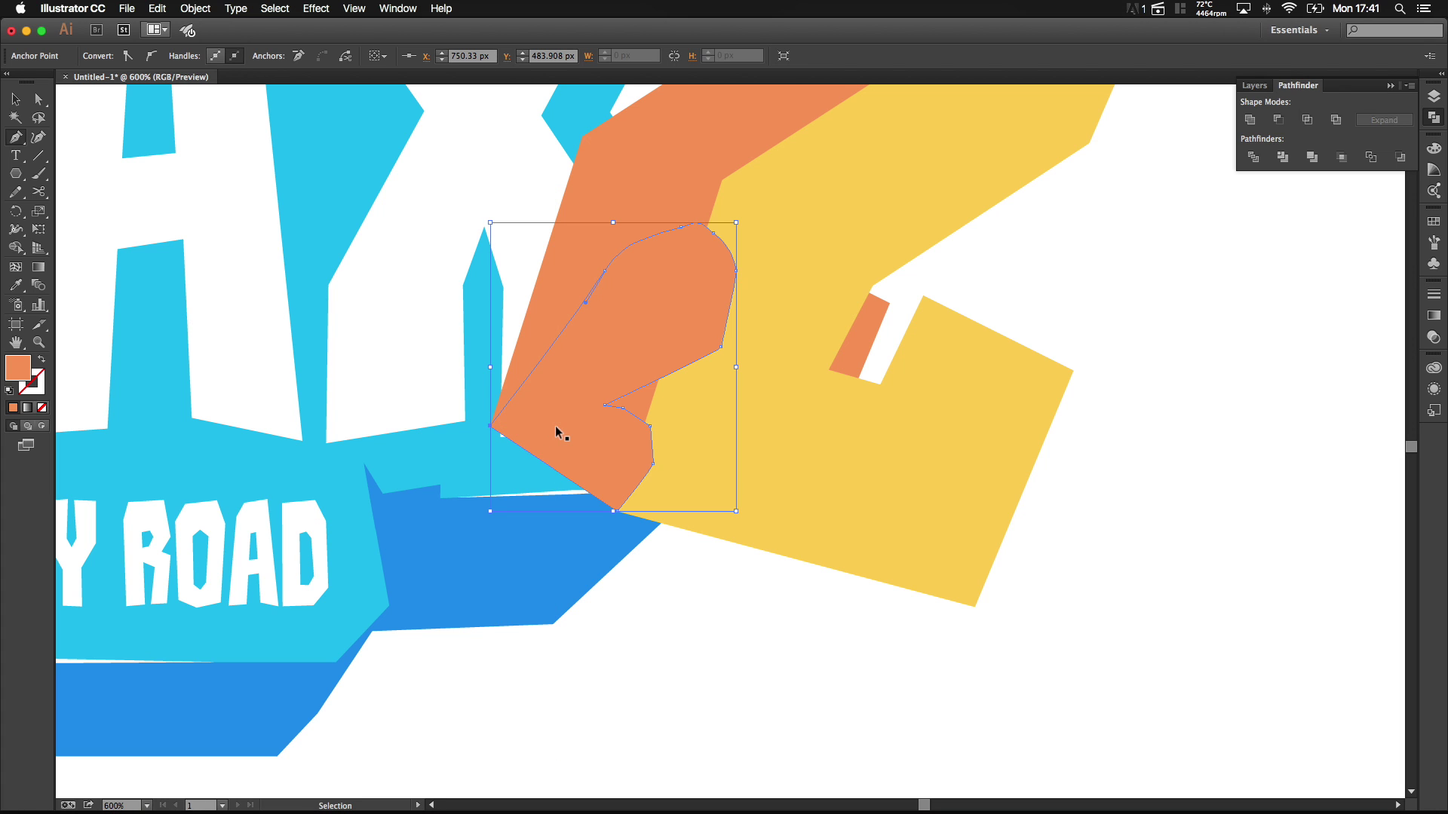
{"action": "key", "text": "super+bracketleft"}
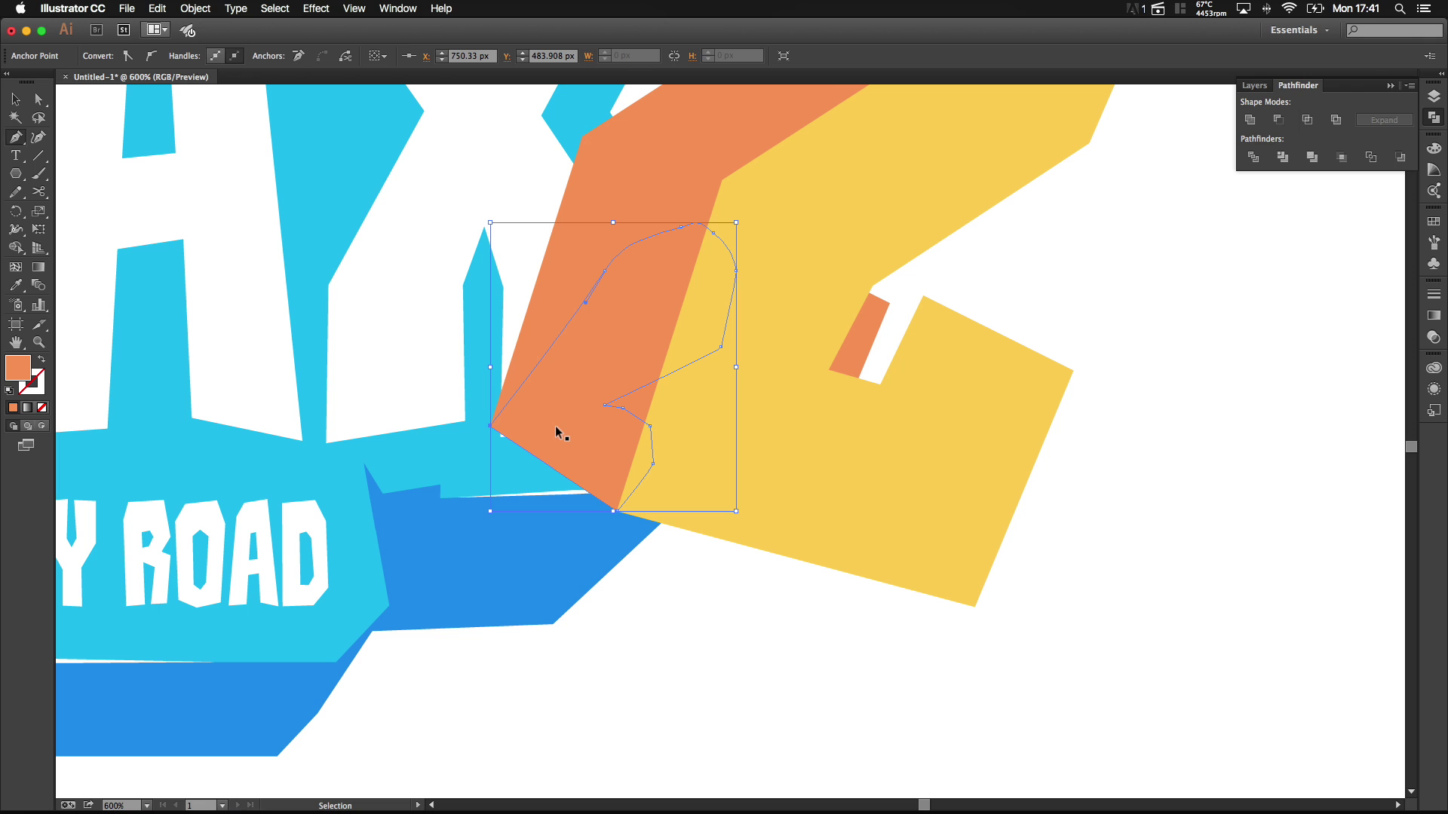
{"action": "left_click", "coordinate": [1075, 375], "text": "super"}
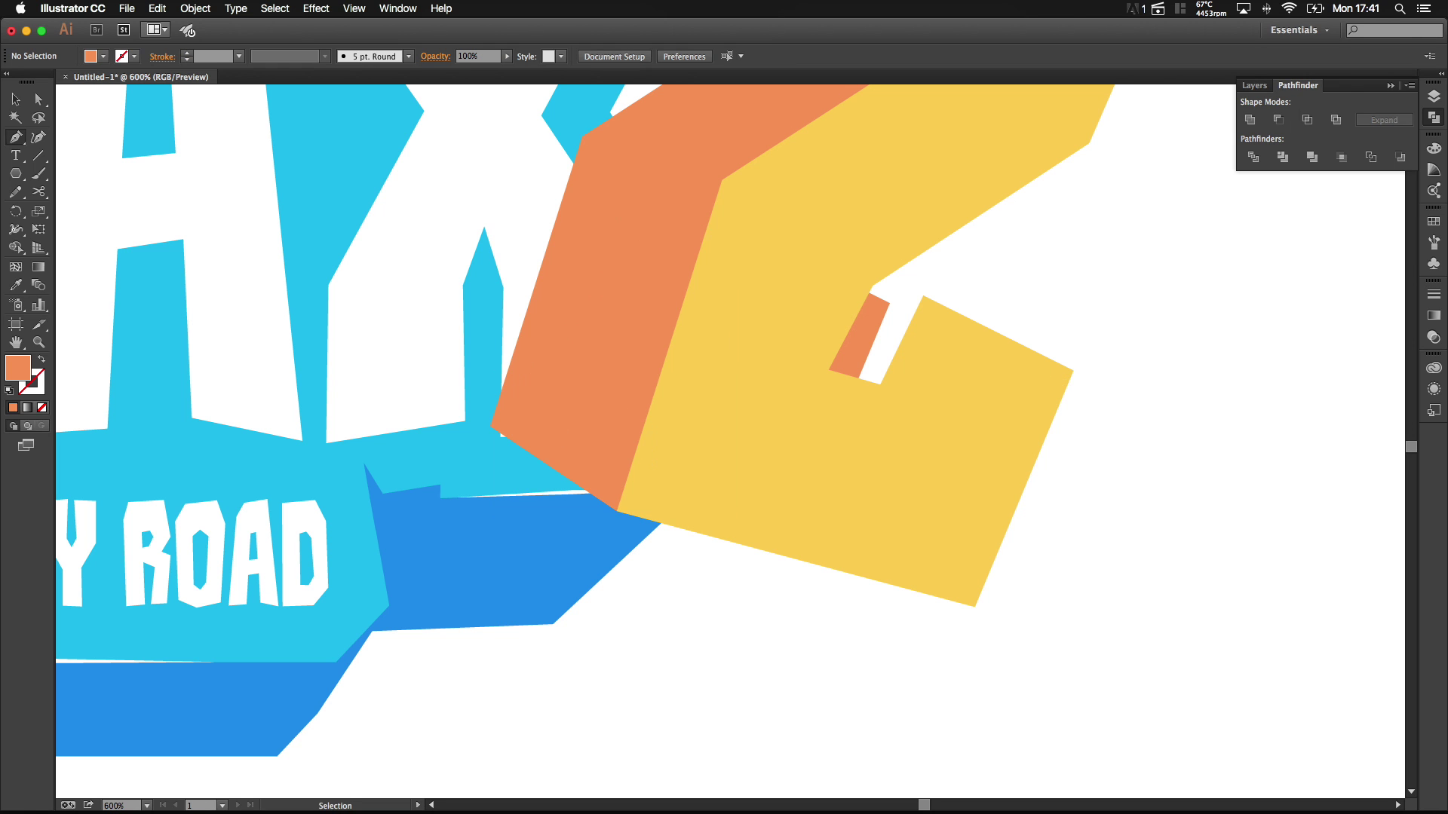
Step: Draw an orange patch over the 2's lower notch, send it behind the yellow 2, and deselect it
{"action": "left_click", "coordinate": [922, 296]}
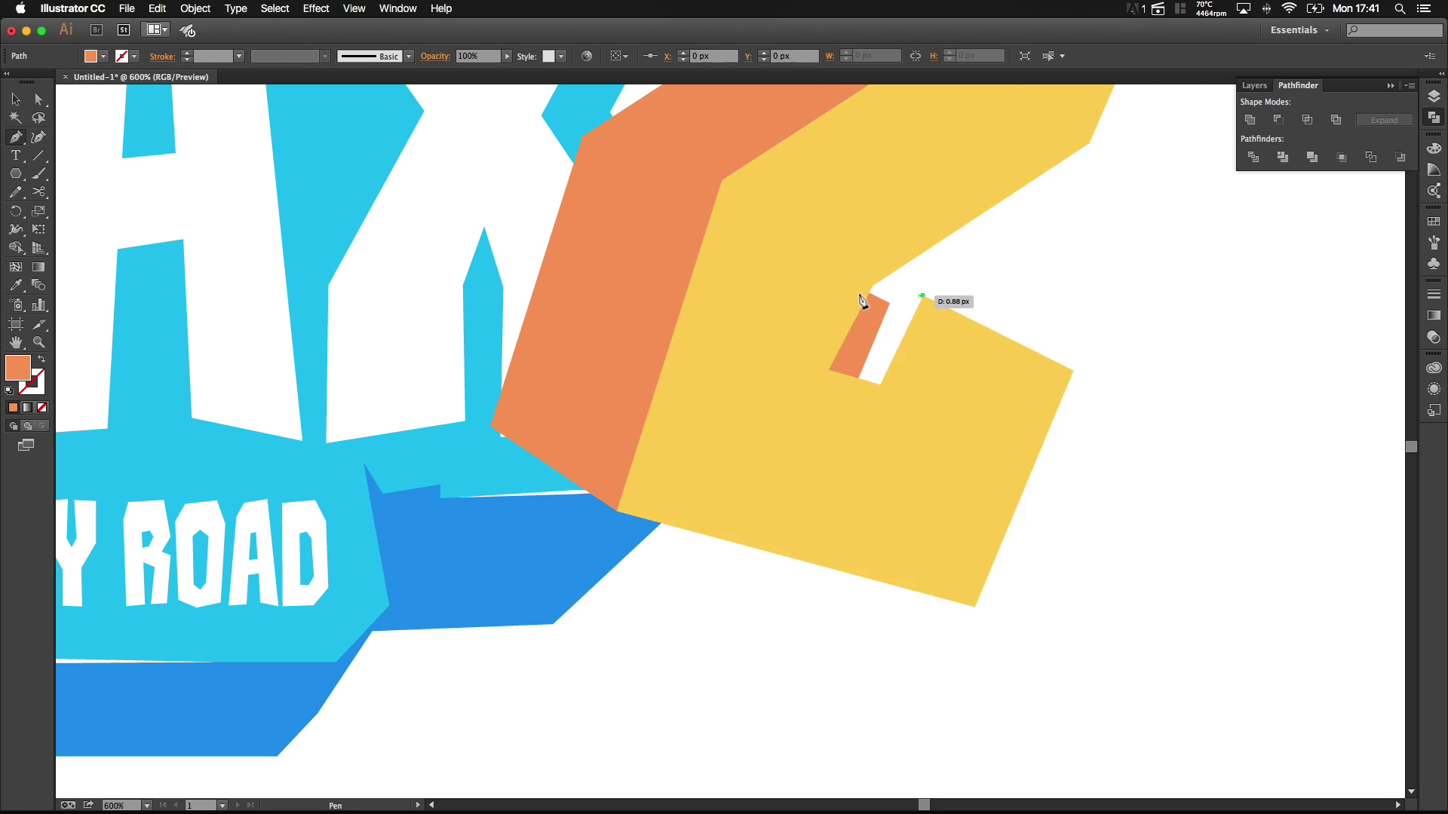
{"action": "left_click", "coordinate": [806, 277]}
{"action": "left_click", "coordinate": [807, 354]}
{"action": "left_click_drag", "start_coordinate": [812, 368], "coordinate": [814, 375]}
{"action": "left_click", "coordinate": [821, 388]}
{"action": "left_click_drag", "start_coordinate": [859, 407], "coordinate": [873, 408]}
{"action": "left_click", "coordinate": [910, 402]}
{"action": "left_click_drag", "start_coordinate": [927, 367], "coordinate": [928, 353]}
{"action": "left_click", "coordinate": [923, 295]}
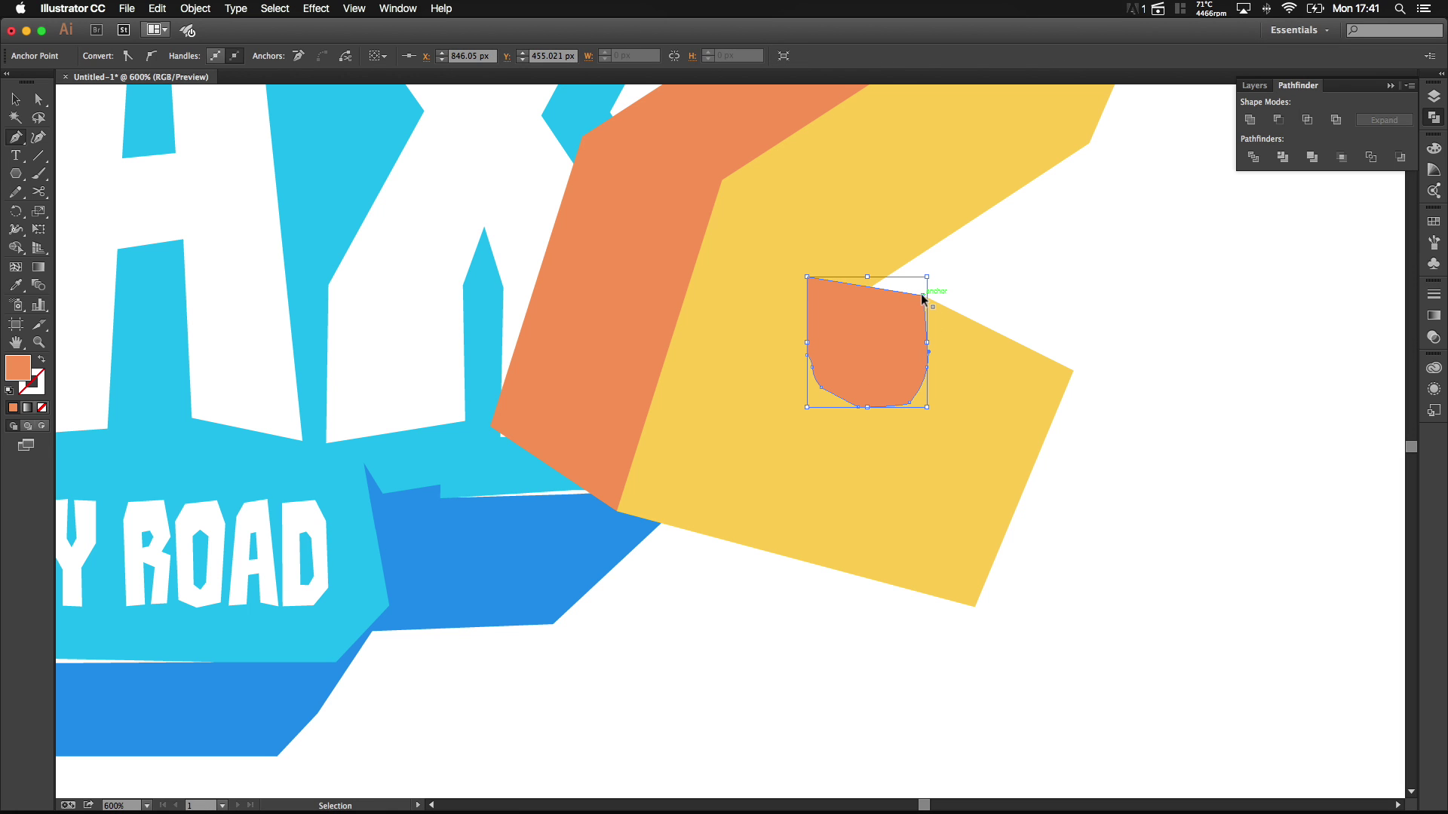
{"action": "key", "text": "super+["}
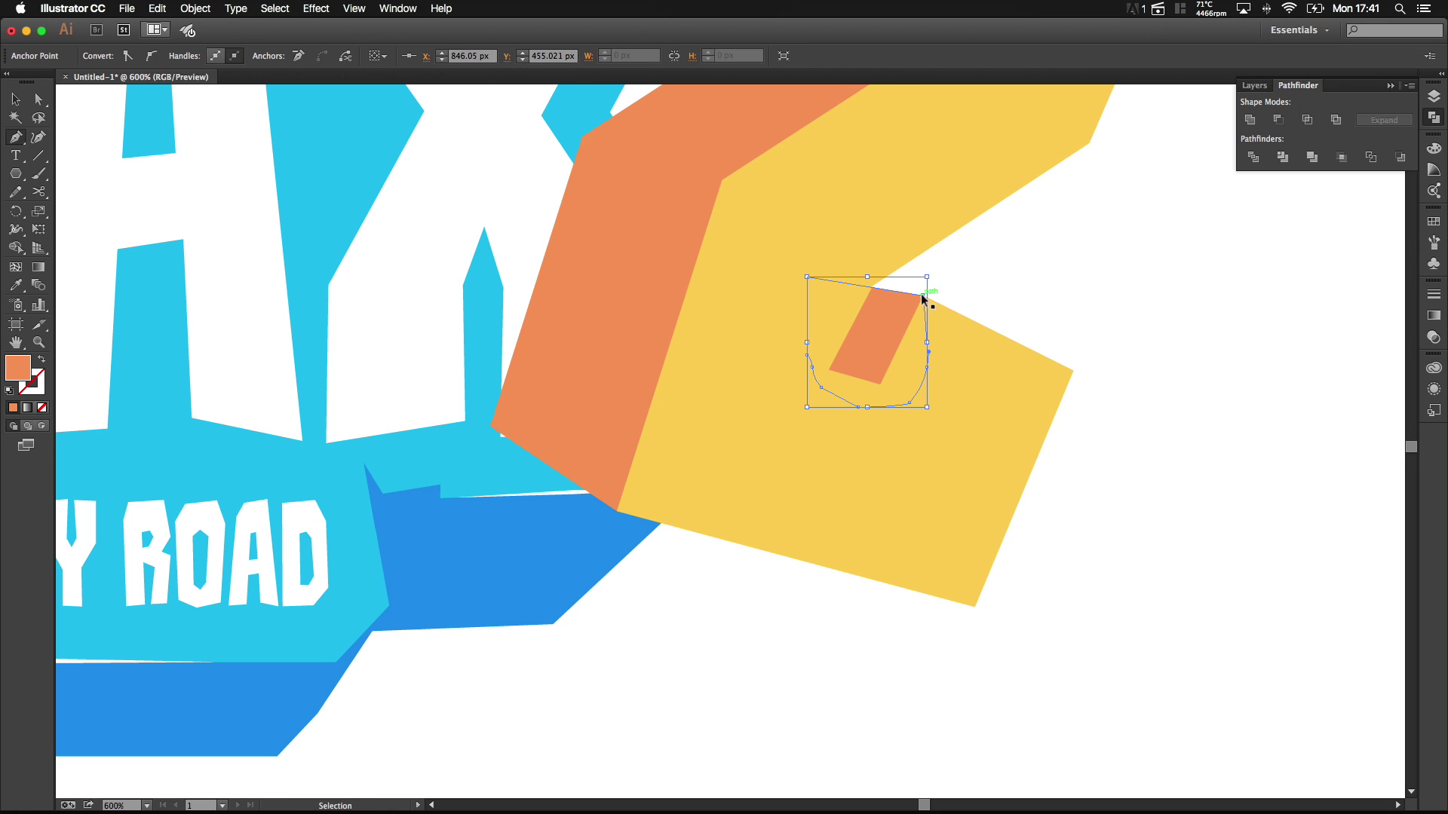
{"action": "left_click", "coordinate": [1063, 283], "text": "super"}
Step: Select all yellow and orange pieces of the 2 in the layer list and group them
{"action": "scroll", "coordinate": [1063, 285], "scroll_direction": "down", "scroll_amount": 10}
{"action": "scroll", "coordinate": [1086, 285], "scroll_direction": "up", "scroll_amount": 3}
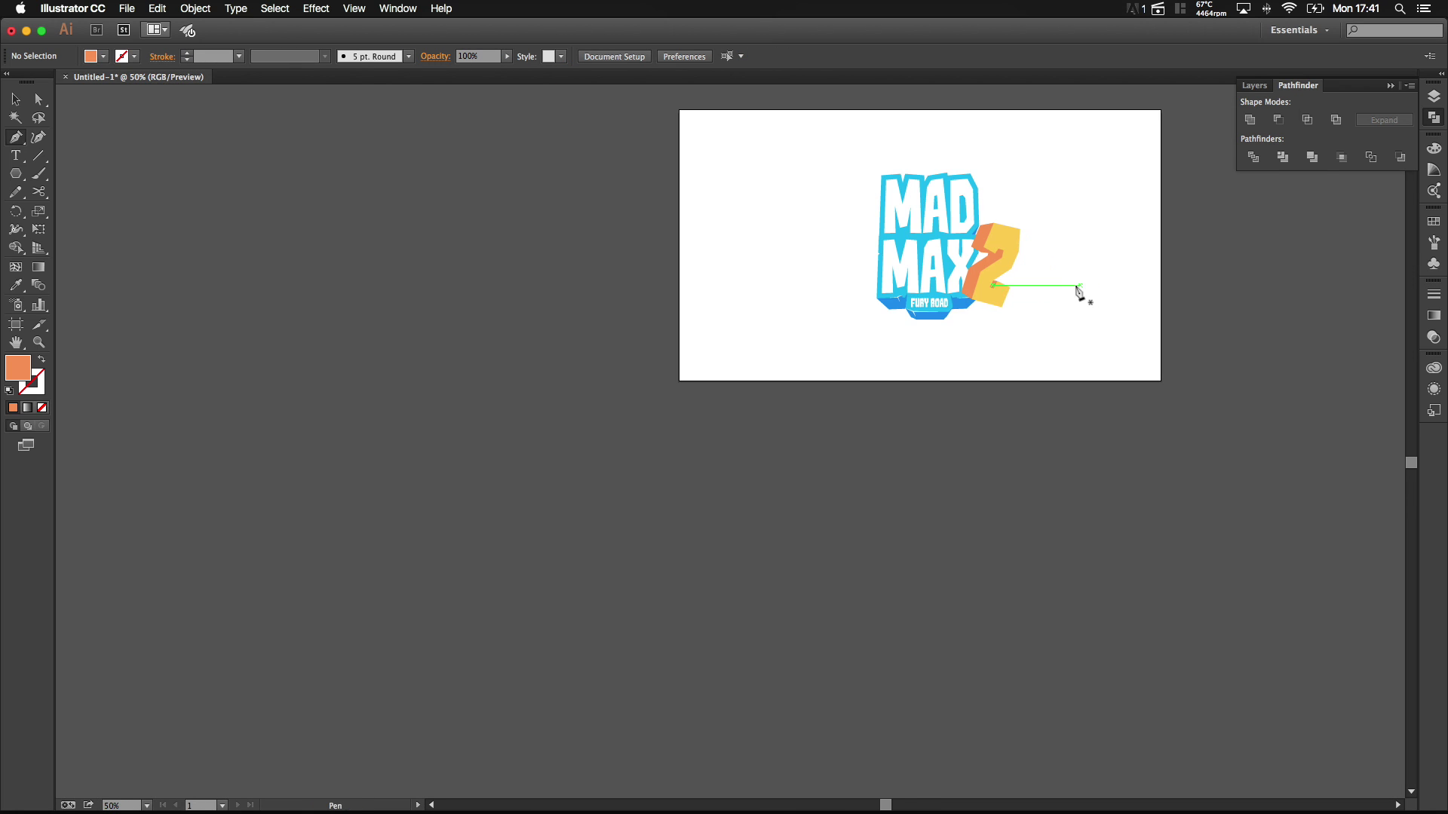
{"action": "scroll", "coordinate": [1078, 291], "scroll_direction": "up", "scroll_amount": 3}
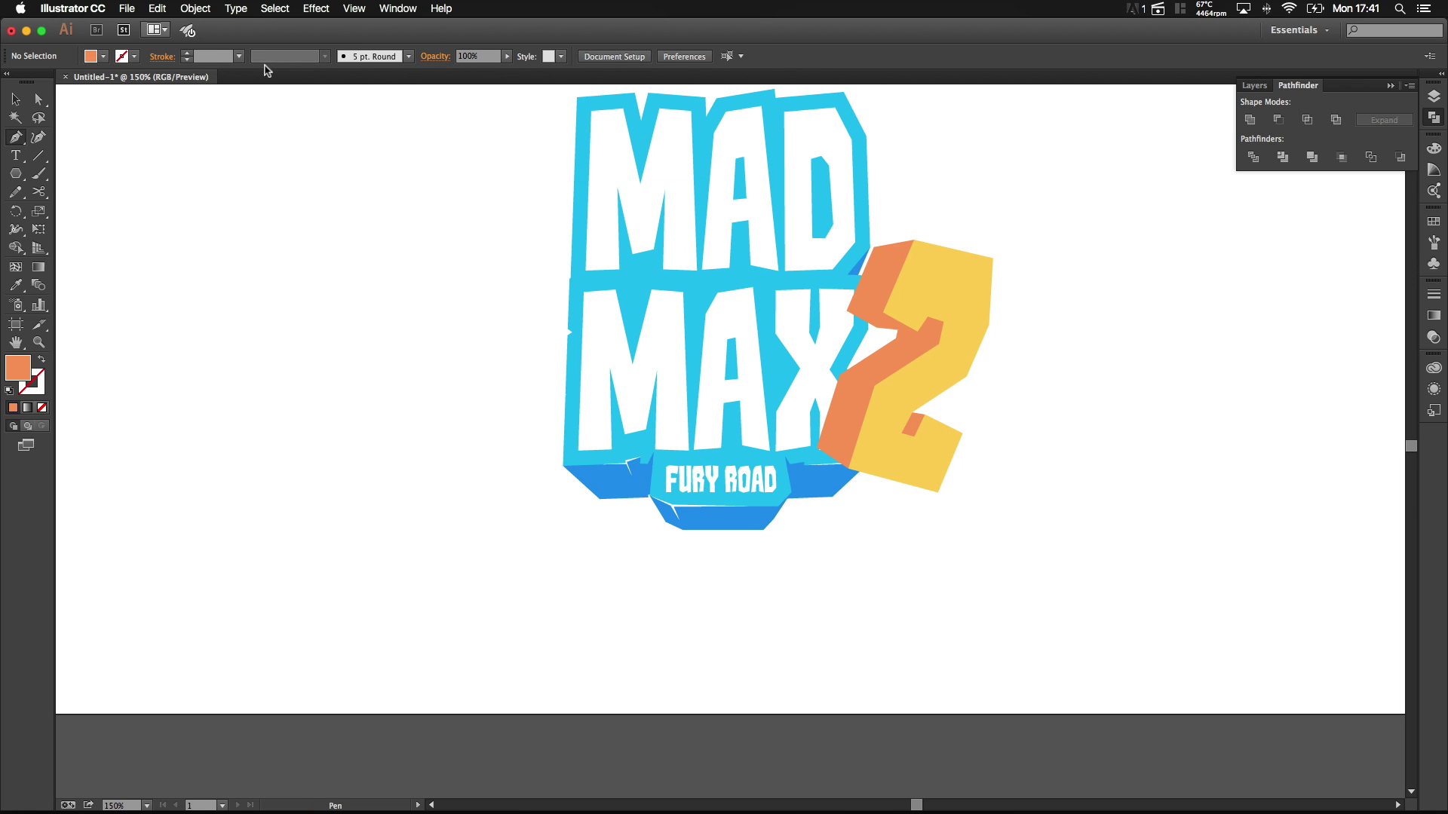
{"action": "key", "text": "v"}
{"action": "left_click", "coordinate": [1432, 102]}
{"action": "left_click", "coordinate": [1384, 121]}
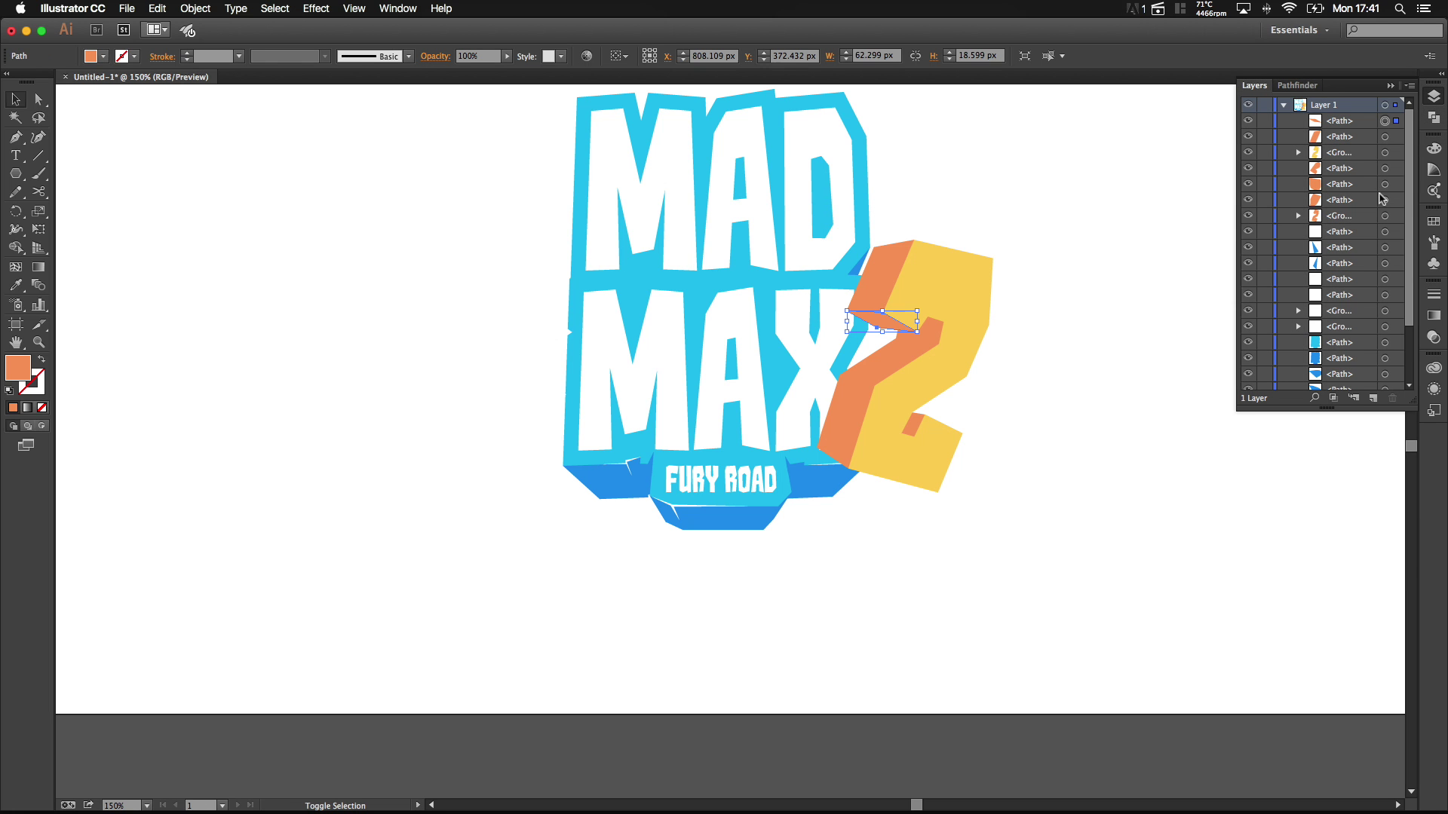
{"action": "left_click", "coordinate": [1384, 216], "text": "shift"}
{"action": "left_click", "coordinate": [1384, 199], "text": "shift"}
{"action": "left_click", "coordinate": [1384, 184], "text": "shift"}
{"action": "left_click", "coordinate": [1384, 168], "text": "shift"}
{"action": "left_click", "coordinate": [1385, 153], "text": "shift"}
{"action": "left_click", "coordinate": [1384, 136], "text": "shift"}
{"action": "key", "text": "a"}
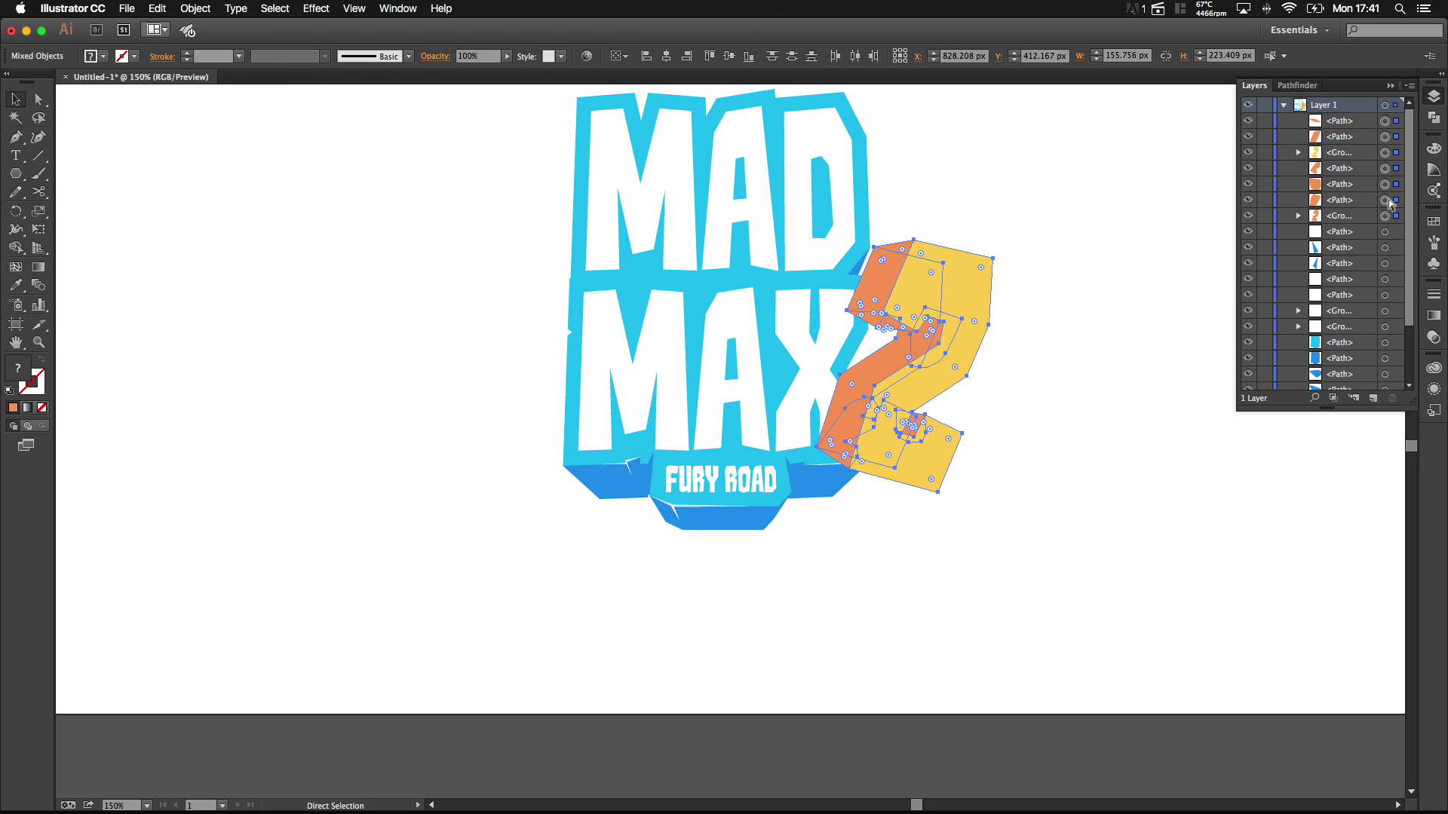
{"action": "key", "text": "super+g"}
Step: Scale the grouped 2 down slightly in two passes, keeping it over the lower-right side of the title, and deselect it
{"action": "key", "text": "v"}
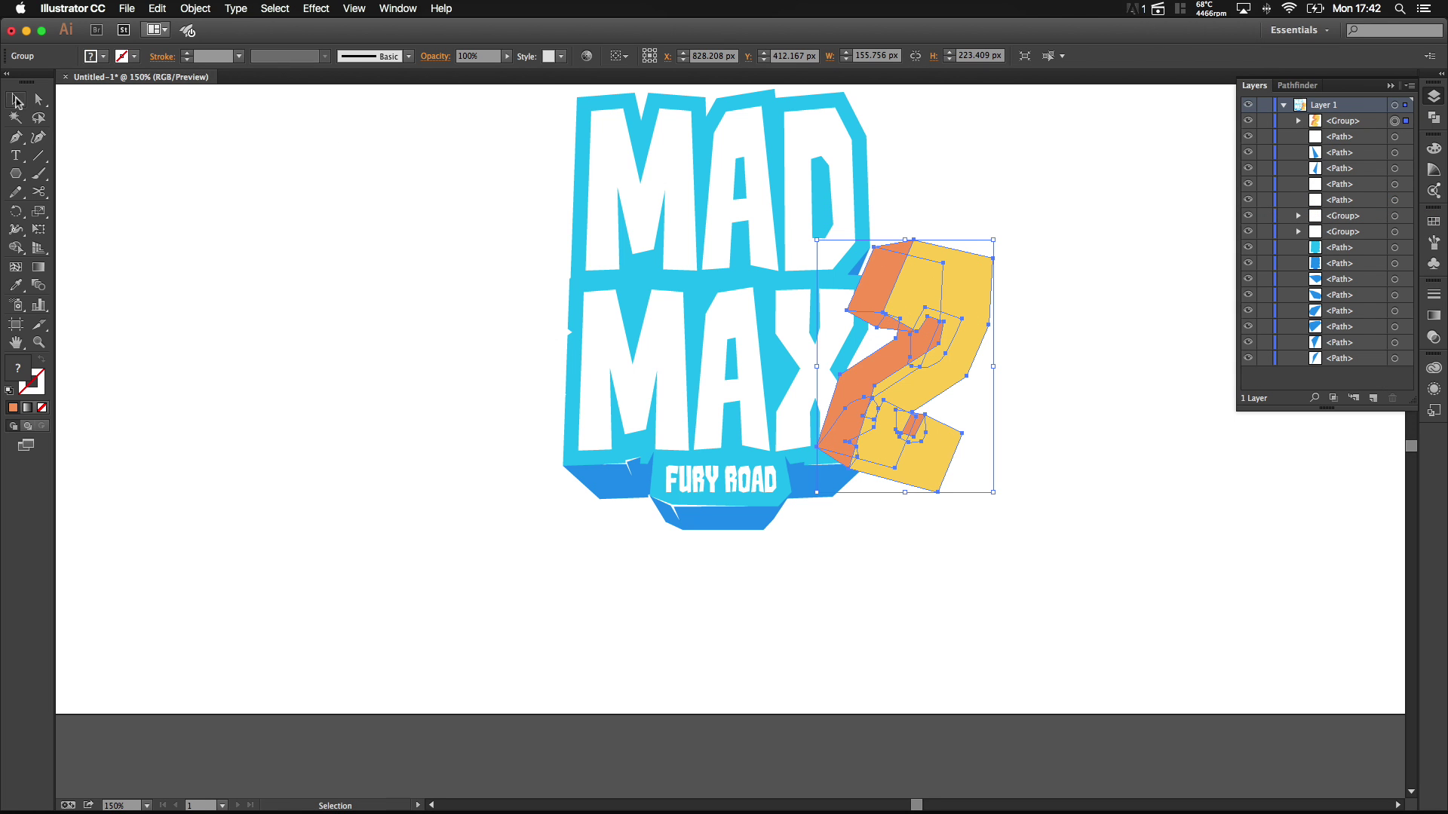
{"action": "left_click_drag", "start_coordinate": [992, 245], "coordinate": [954, 289]}
{"action": "left_click", "coordinate": [1058, 290]}
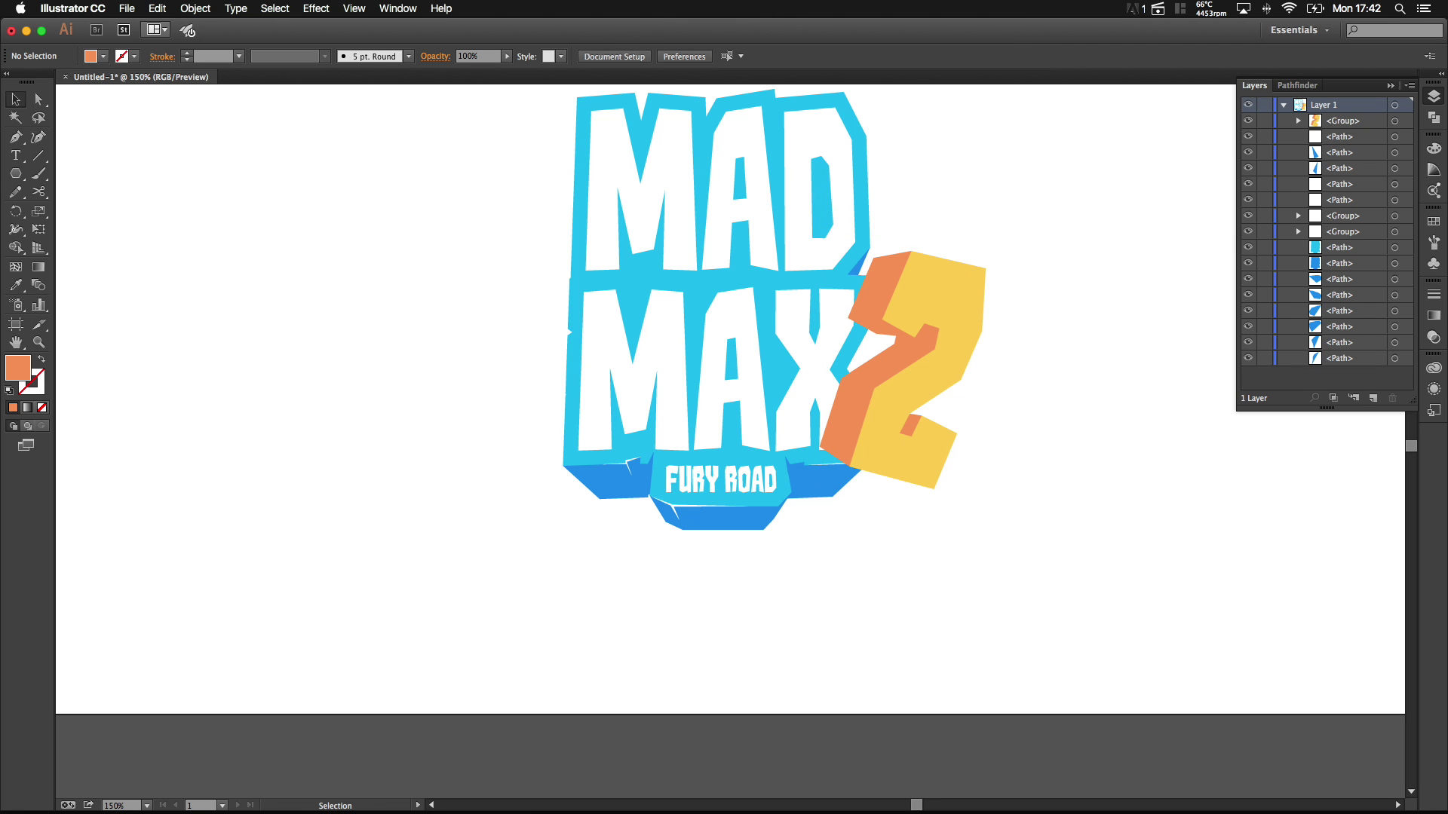
{"action": "left_click", "coordinate": [959, 280], "text": "shift"}
{"action": "left_click_drag", "start_coordinate": [989, 255], "coordinate": [964, 293]}
{"action": "left_click", "coordinate": [1037, 277]}
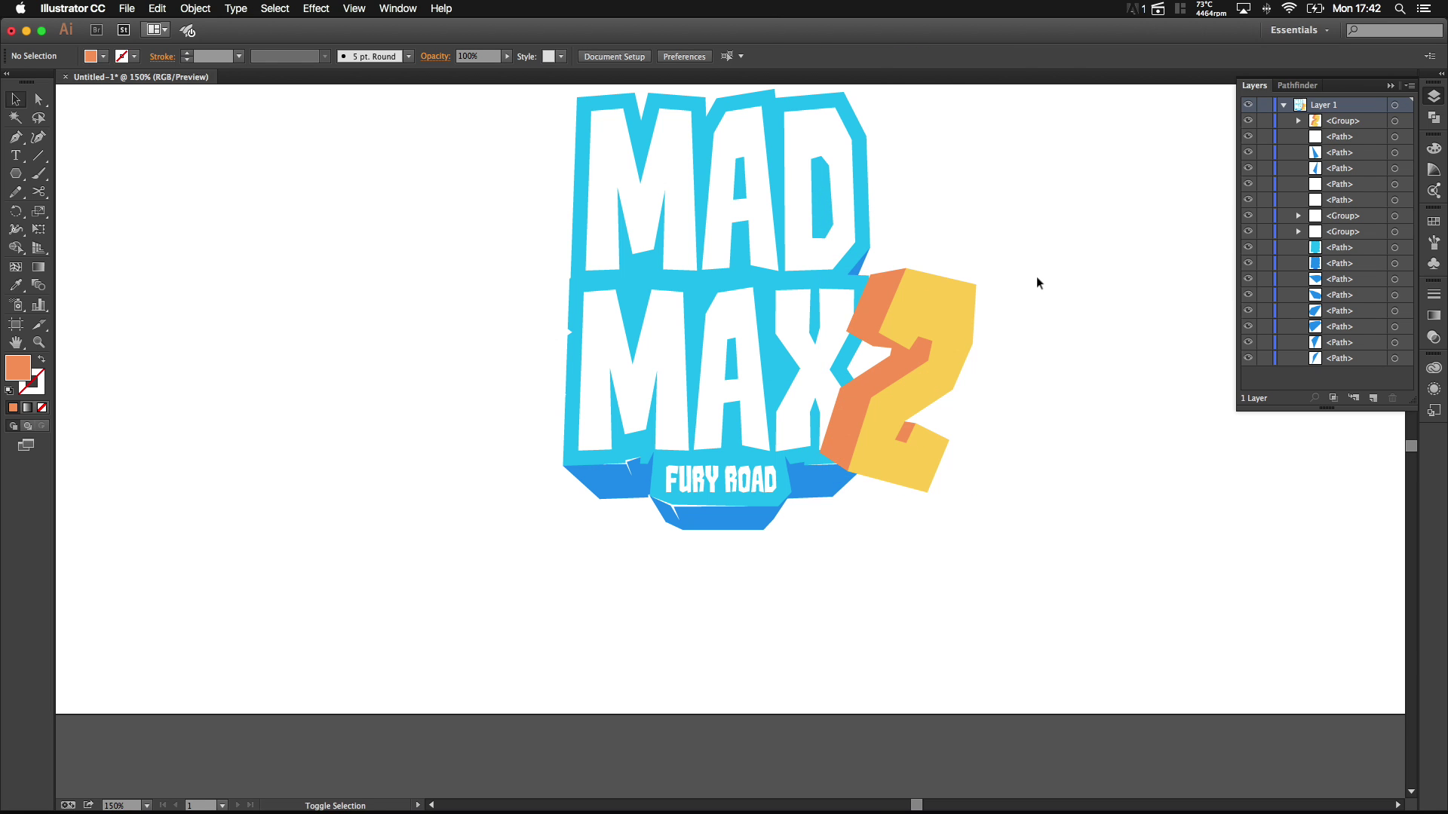
Step: Start a thin crack outline with the Pen along the 2's stem edge, with a spike reaching into the orange side
{"action": "scroll", "coordinate": [1036, 277], "scroll_direction": "down", "scroll_amount": 5}
{"action": "scroll", "coordinate": [1037, 277], "scroll_direction": "up", "scroll_amount": 5}
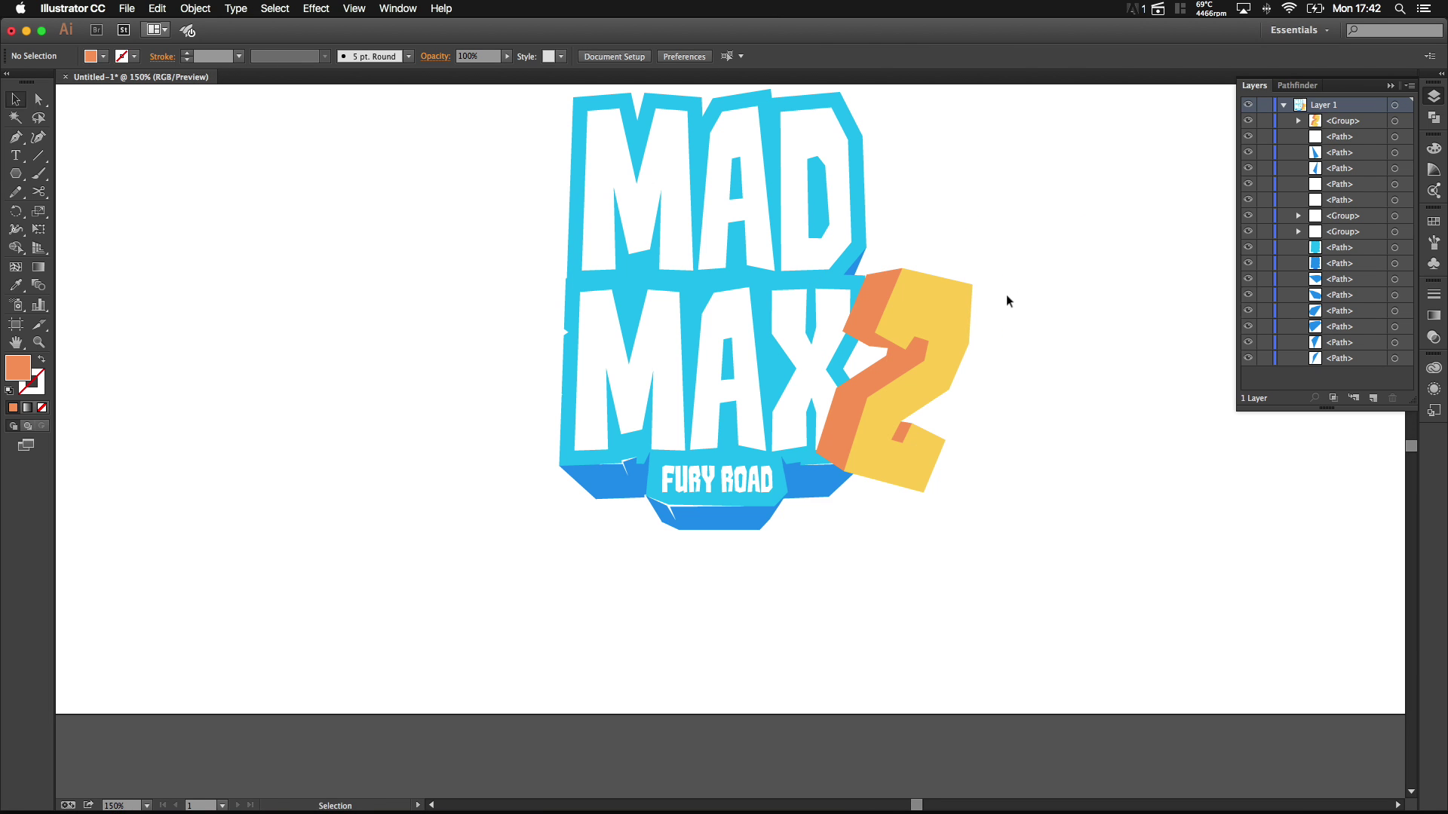
{"action": "scroll", "coordinate": [821, 241], "scroll_direction": "up", "scroll_amount": 3}
{"action": "scroll", "coordinate": [721, 318], "scroll_direction": "up", "scroll_amount": 4}
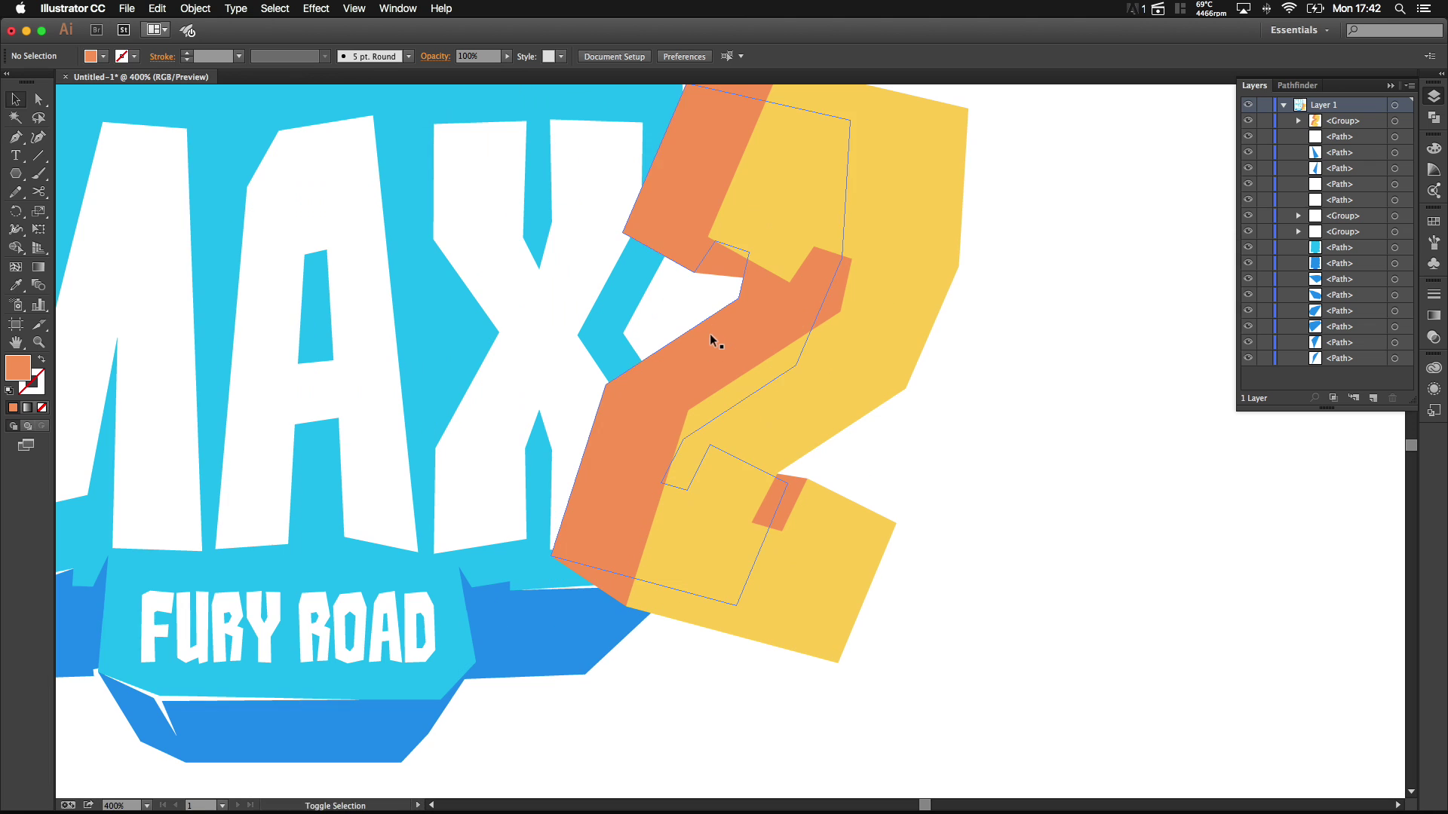
{"action": "left_click", "coordinate": [15, 136]}
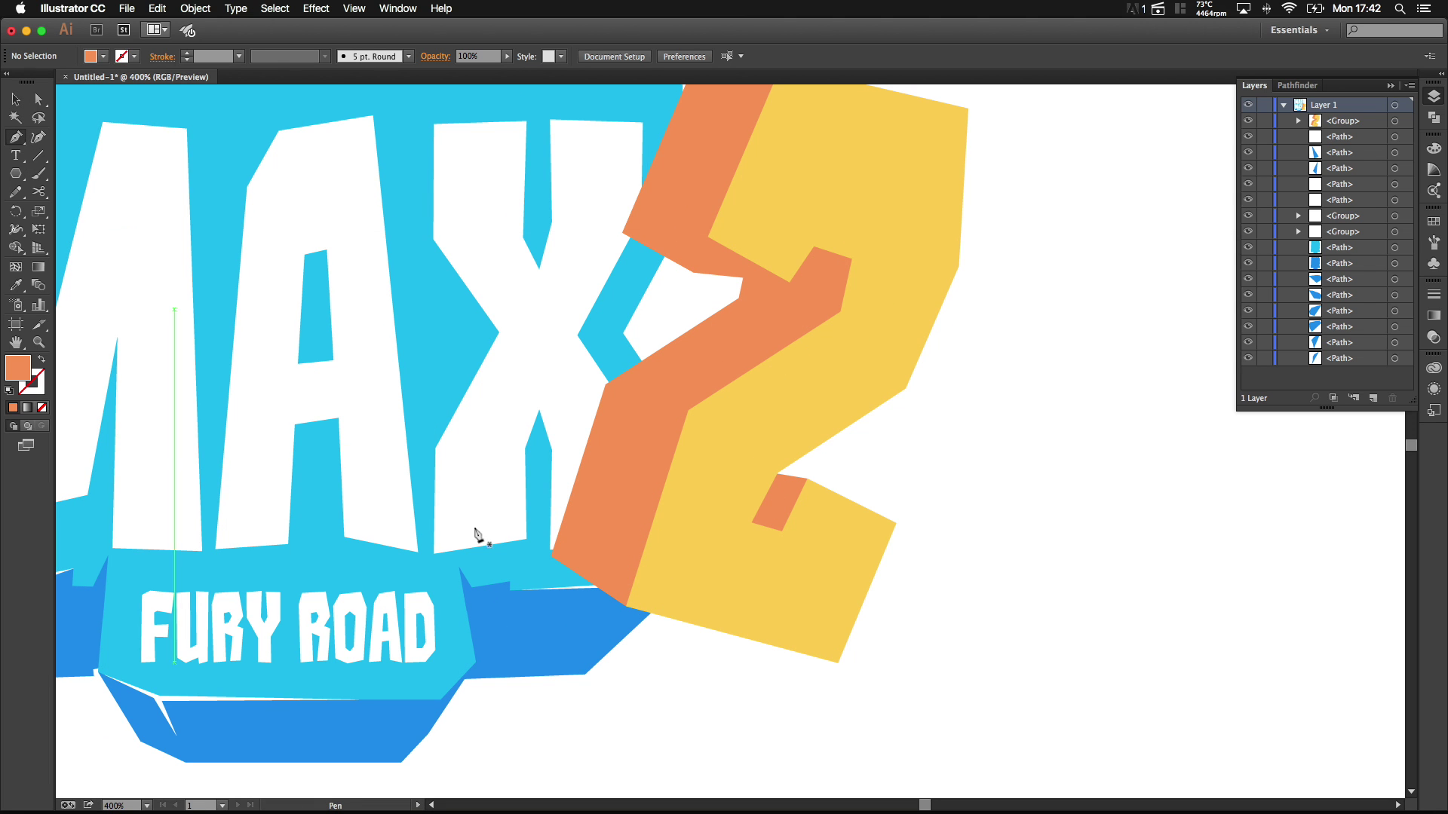
{"action": "left_click", "coordinate": [642, 551]}
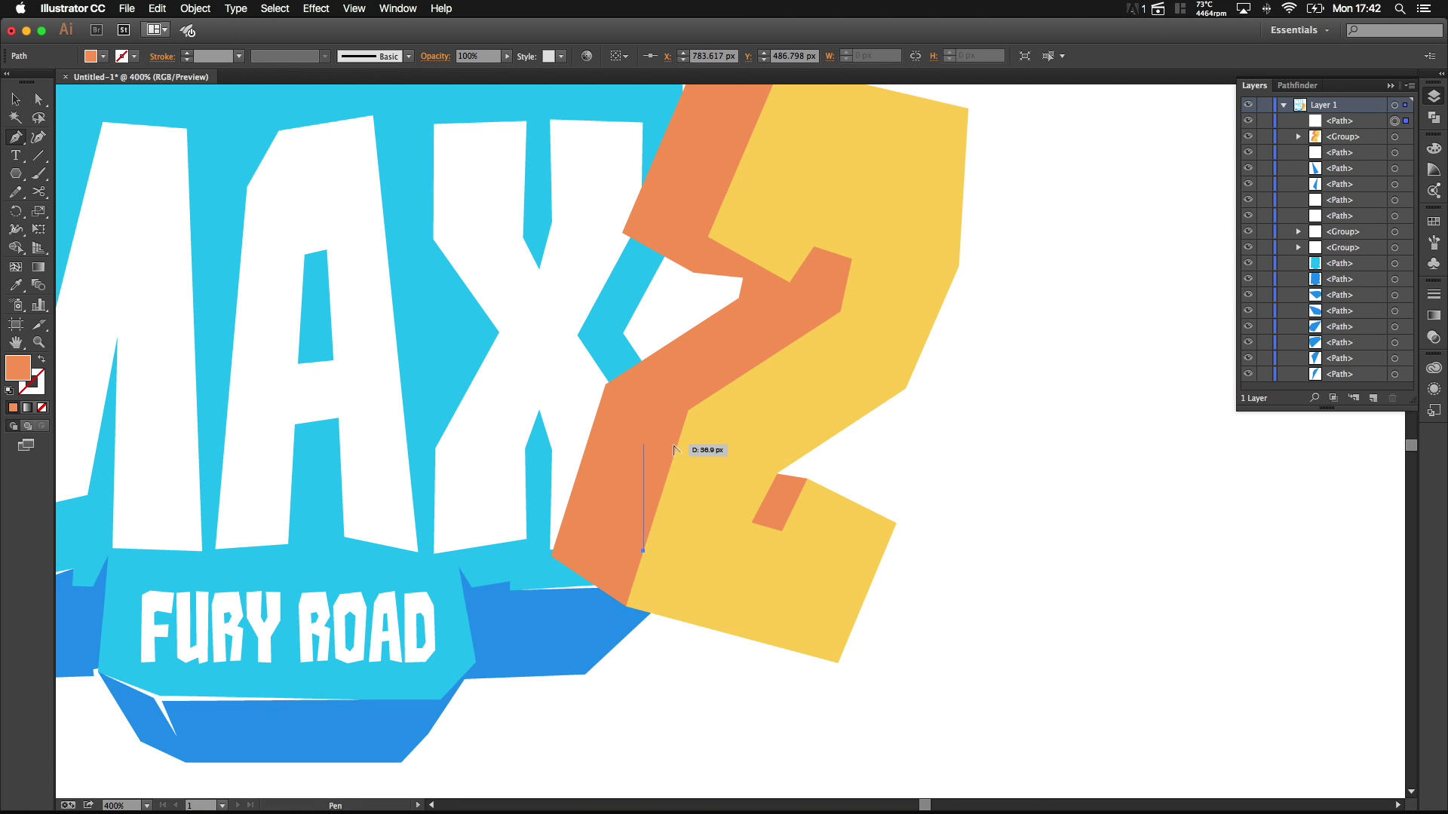
{"action": "scroll", "coordinate": [674, 450], "scroll_direction": "up", "scroll_amount": 2}
{"action": "left_click", "coordinate": [678, 413]}
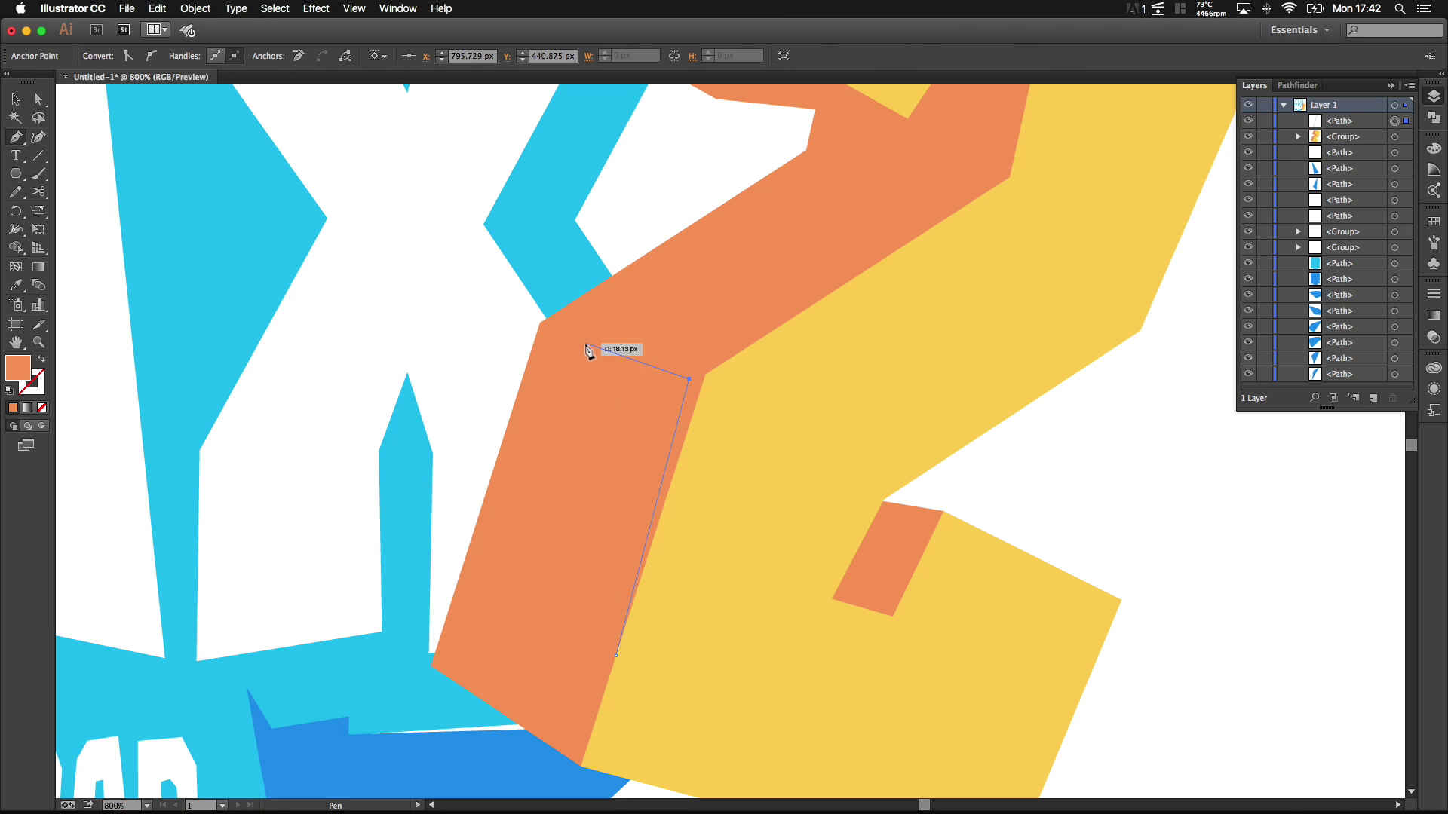
{"action": "left_click", "coordinate": [592, 345]}
{"action": "left_click", "coordinate": [699, 369]}
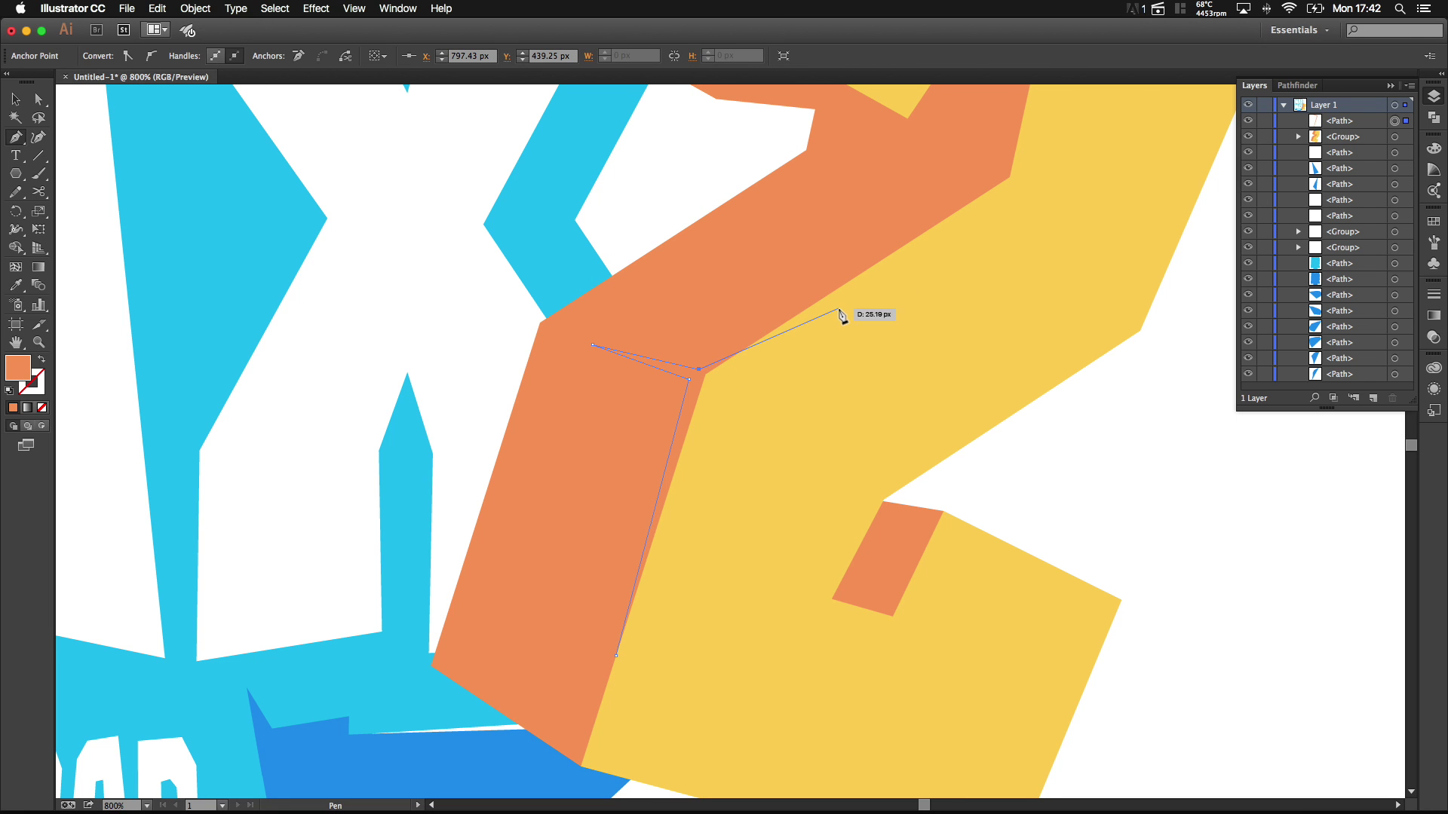
Step: Set the fill to white (ffffff), complete the thin crack outline along the 2's stem and diagonal edge, and deselect it
{"action": "double_click", "coordinate": [21, 369]}
{"action": "type", "text": "ffffff"}
{"action": "left_click", "coordinate": [372, 139]}
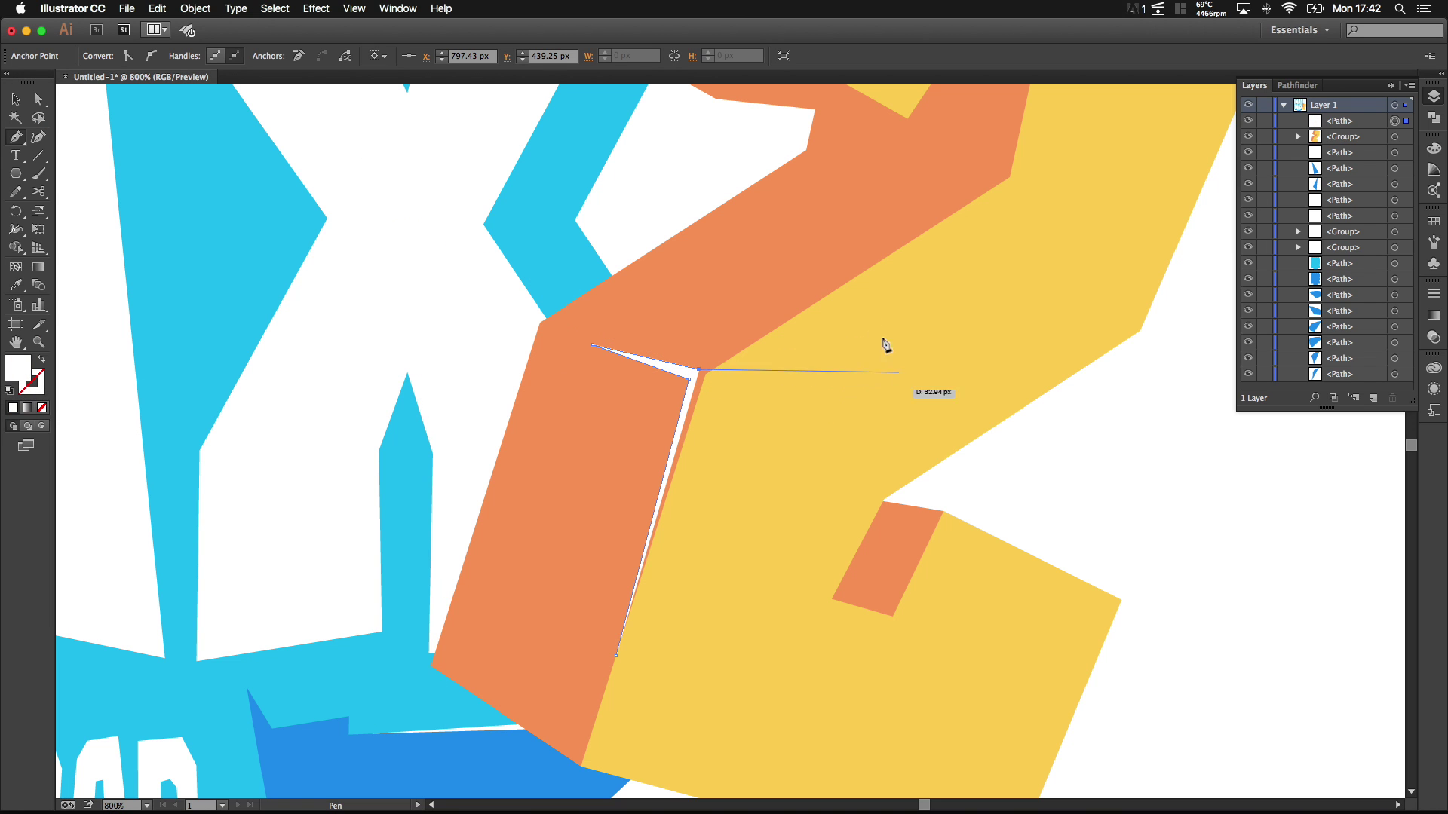
{"action": "left_click", "coordinate": [895, 250]}
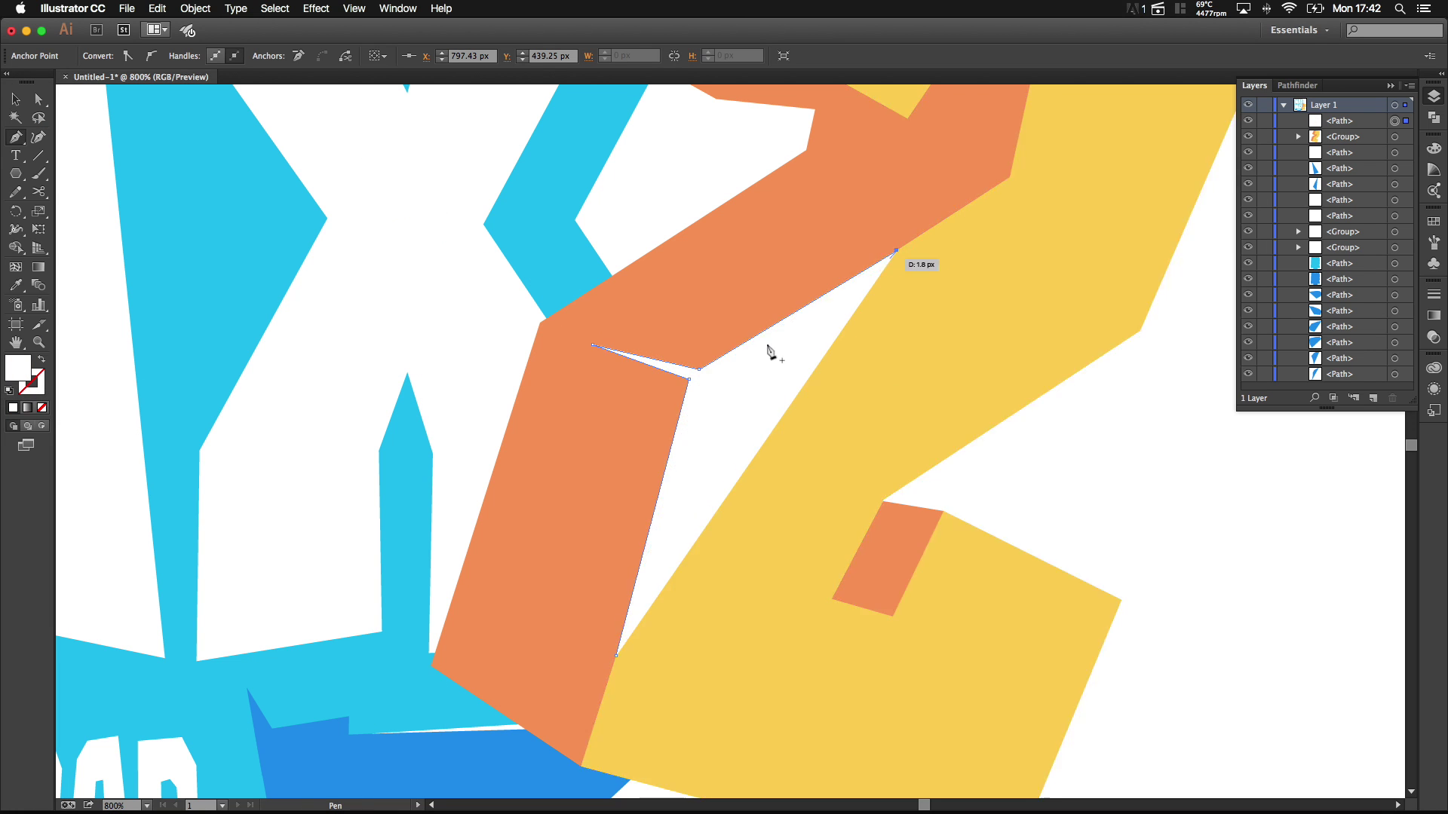
{"action": "left_click", "coordinate": [699, 379]}
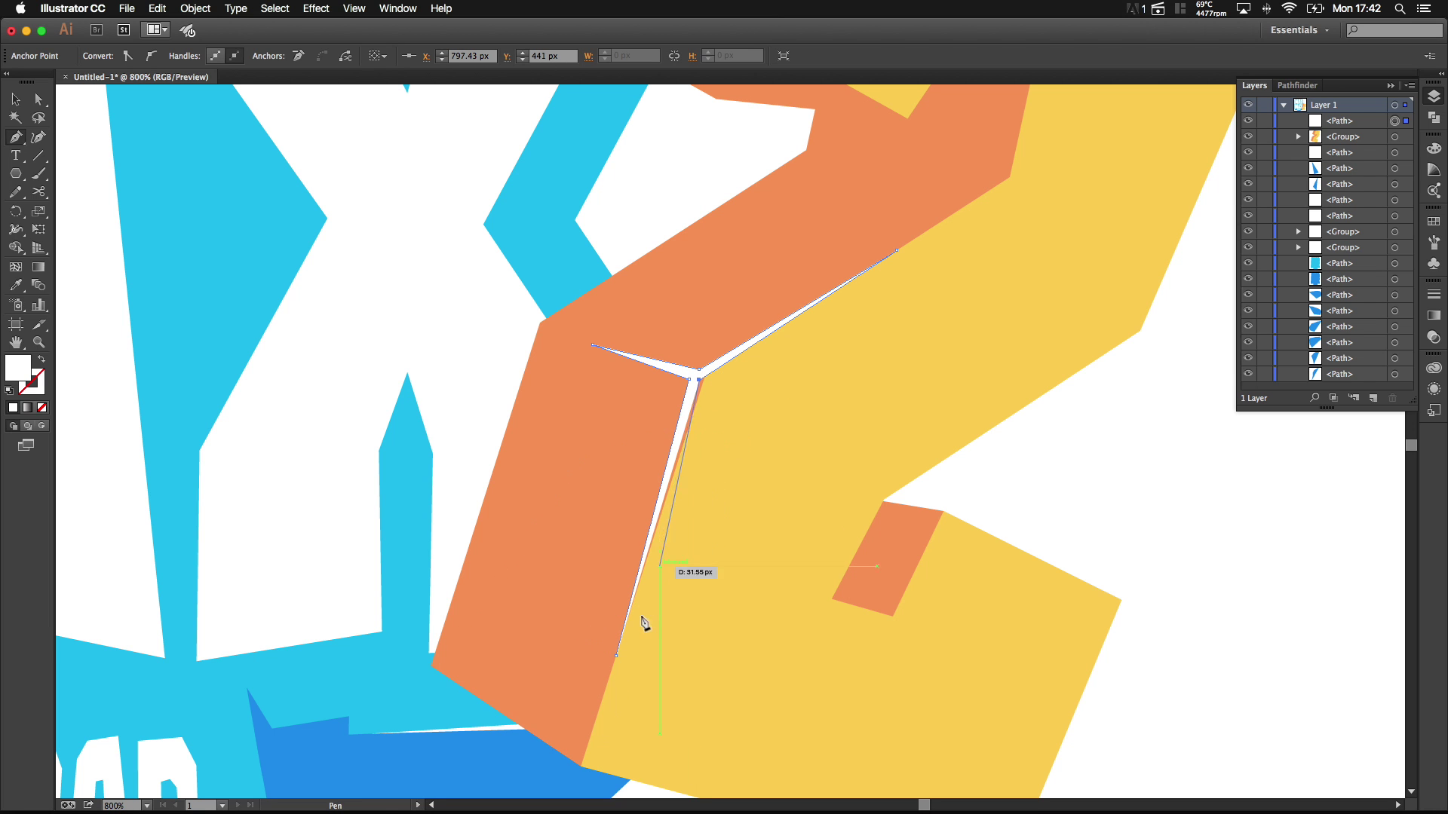
{"action": "key", "text": "super+z"}
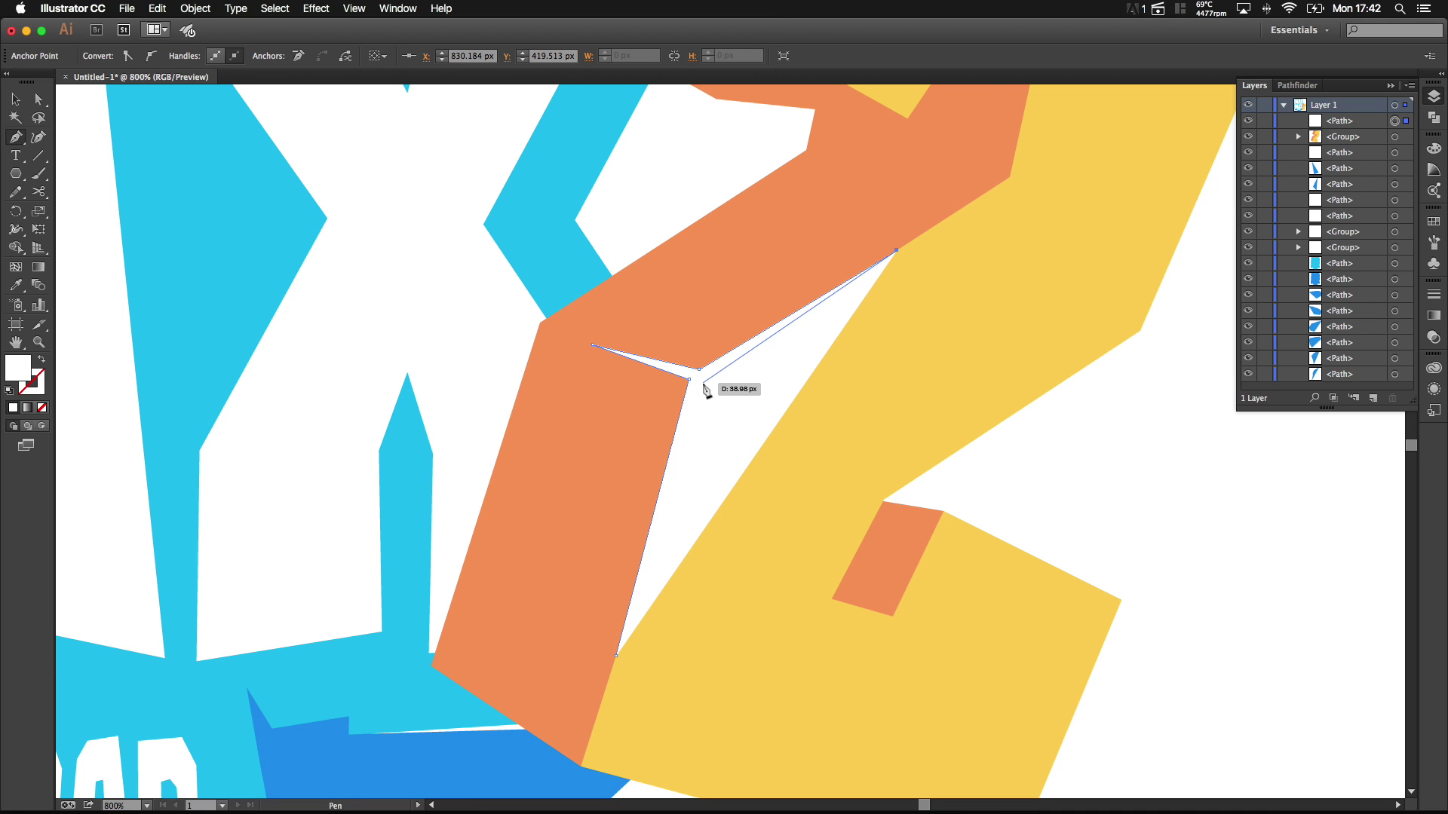
{"action": "left_click", "coordinate": [702, 382]}
{"action": "left_click", "coordinate": [616, 656]}
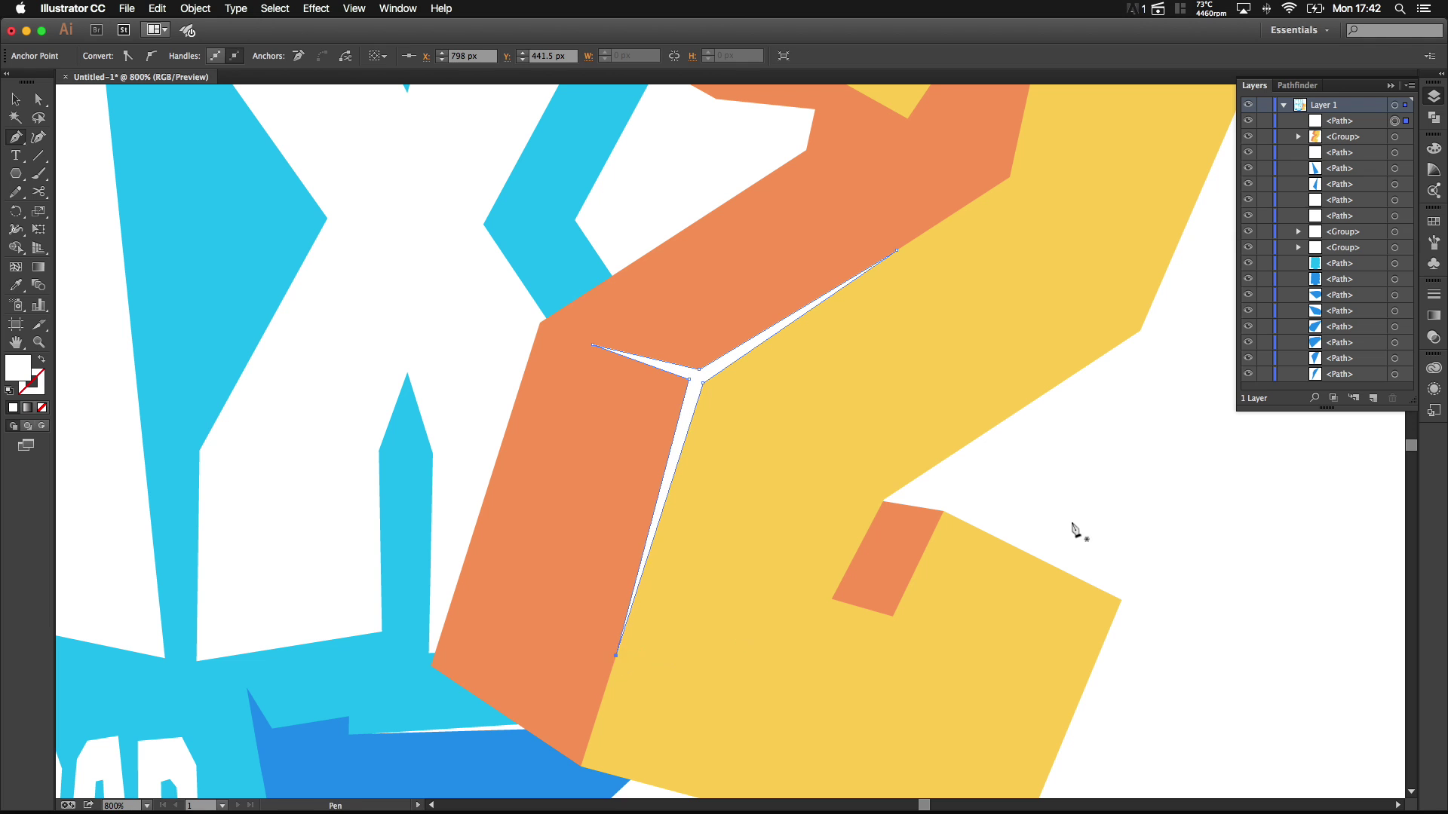
{"action": "left_click", "coordinate": [1223, 460], "text": "super"}
{"action": "scroll", "coordinate": [1161, 453], "scroll_direction": "down", "scroll_amount": 5}
{"action": "left_click_drag", "start_coordinate": [1186, 446], "coordinate": [920, 418]}
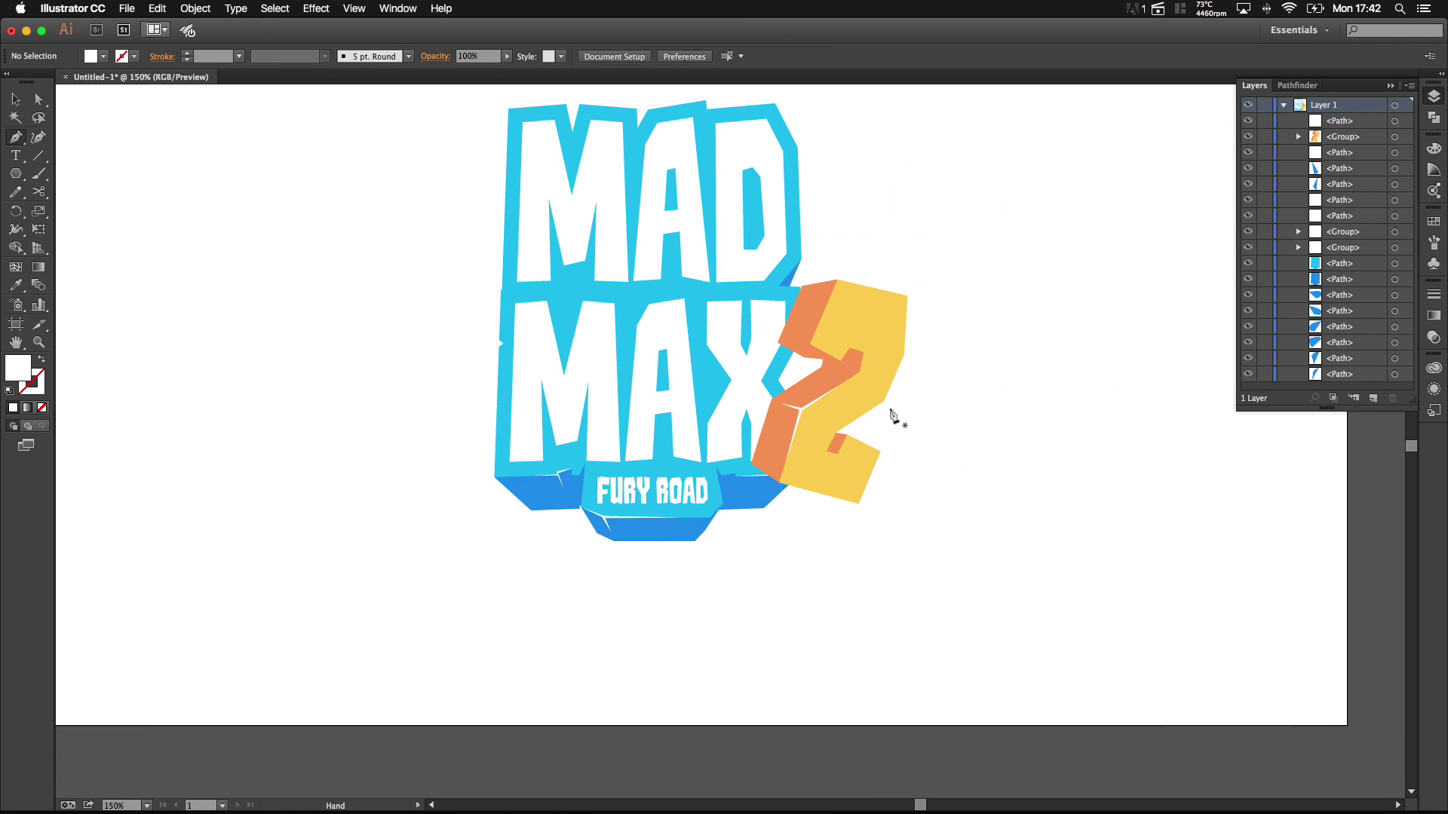
Step: Draw a second thin white crack around the yellow corner at the 2's upper notch, with a spike into the orange side, and deselect it
{"action": "scroll", "coordinate": [844, 352], "scroll_direction": "up", "scroll_amount": 3}
{"action": "scroll", "coordinate": [700, 321], "scroll_direction": "up", "scroll_amount": 1}
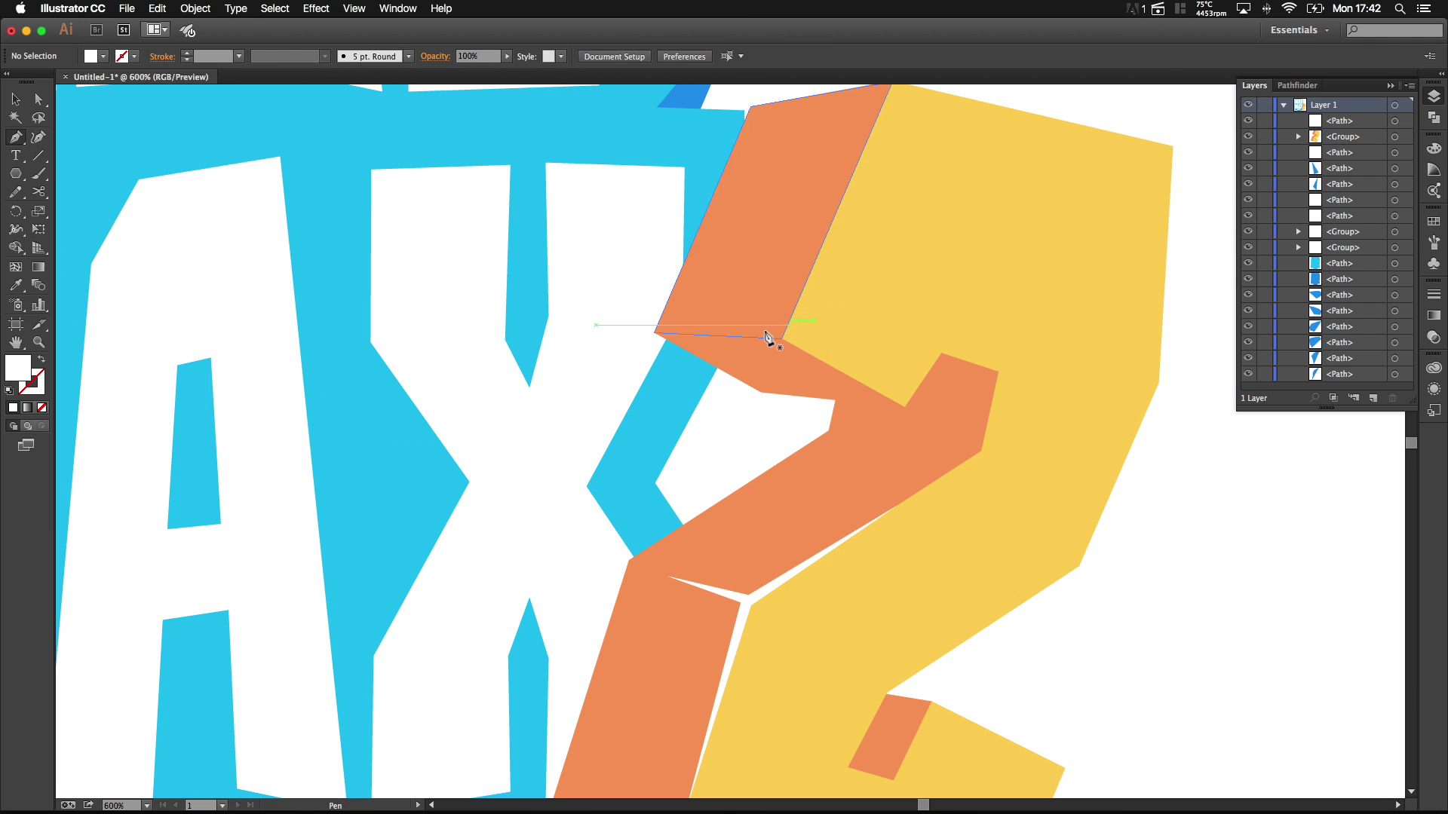
{"action": "left_click", "coordinate": [819, 251]}
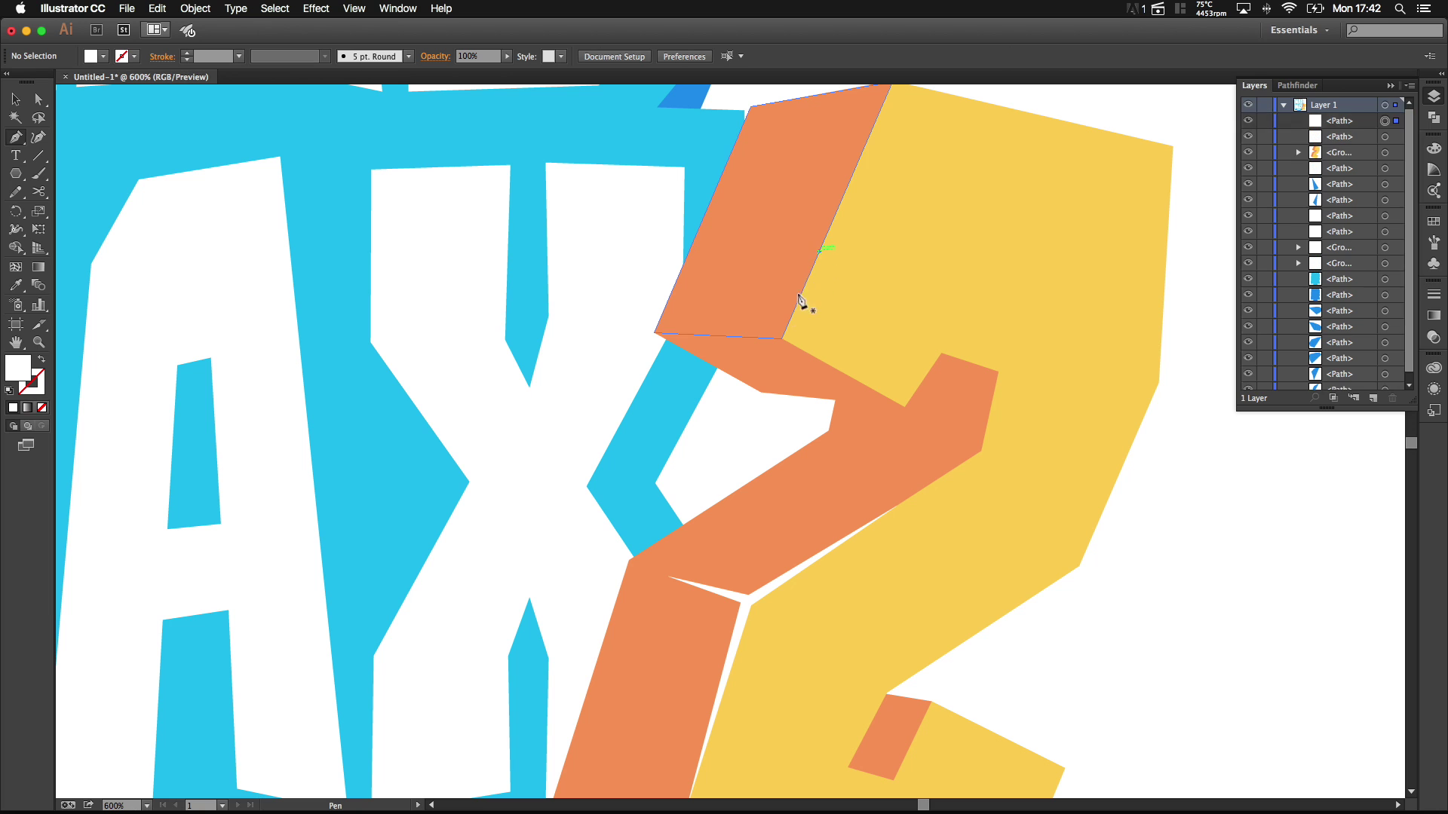
{"action": "left_click", "coordinate": [779, 329]}
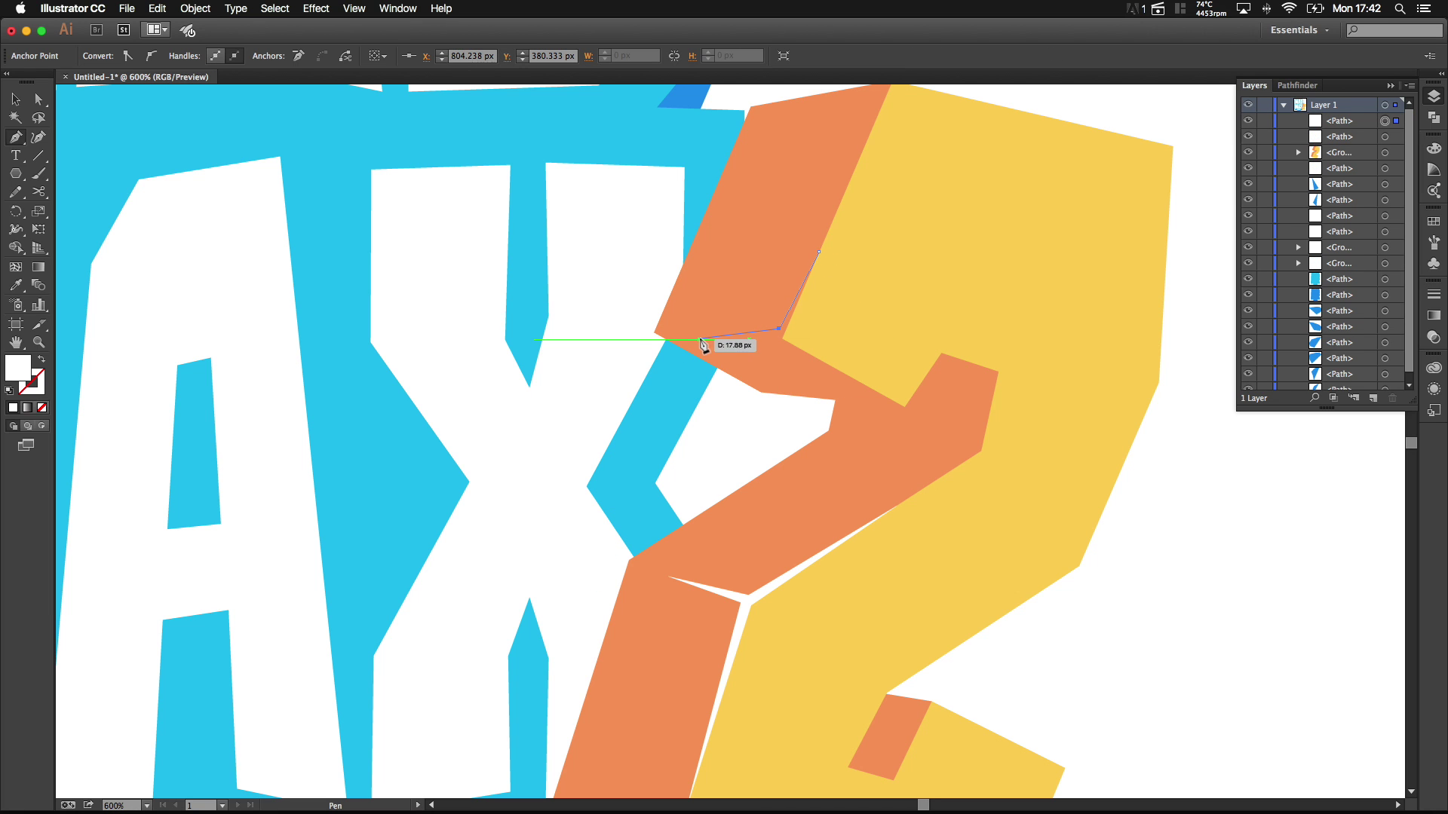
{"action": "left_click", "coordinate": [695, 334]}
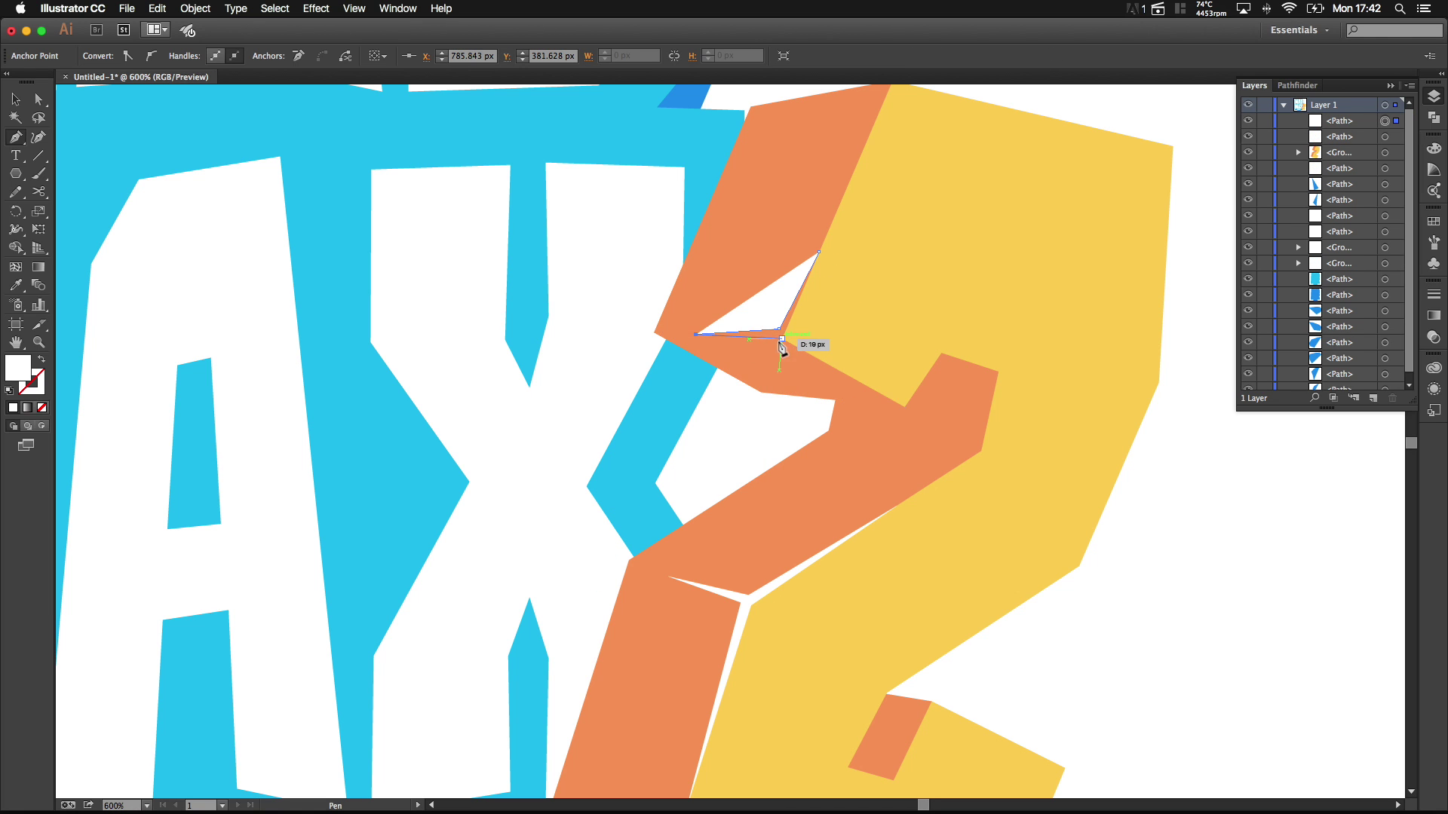
{"action": "key", "text": "super+z"}
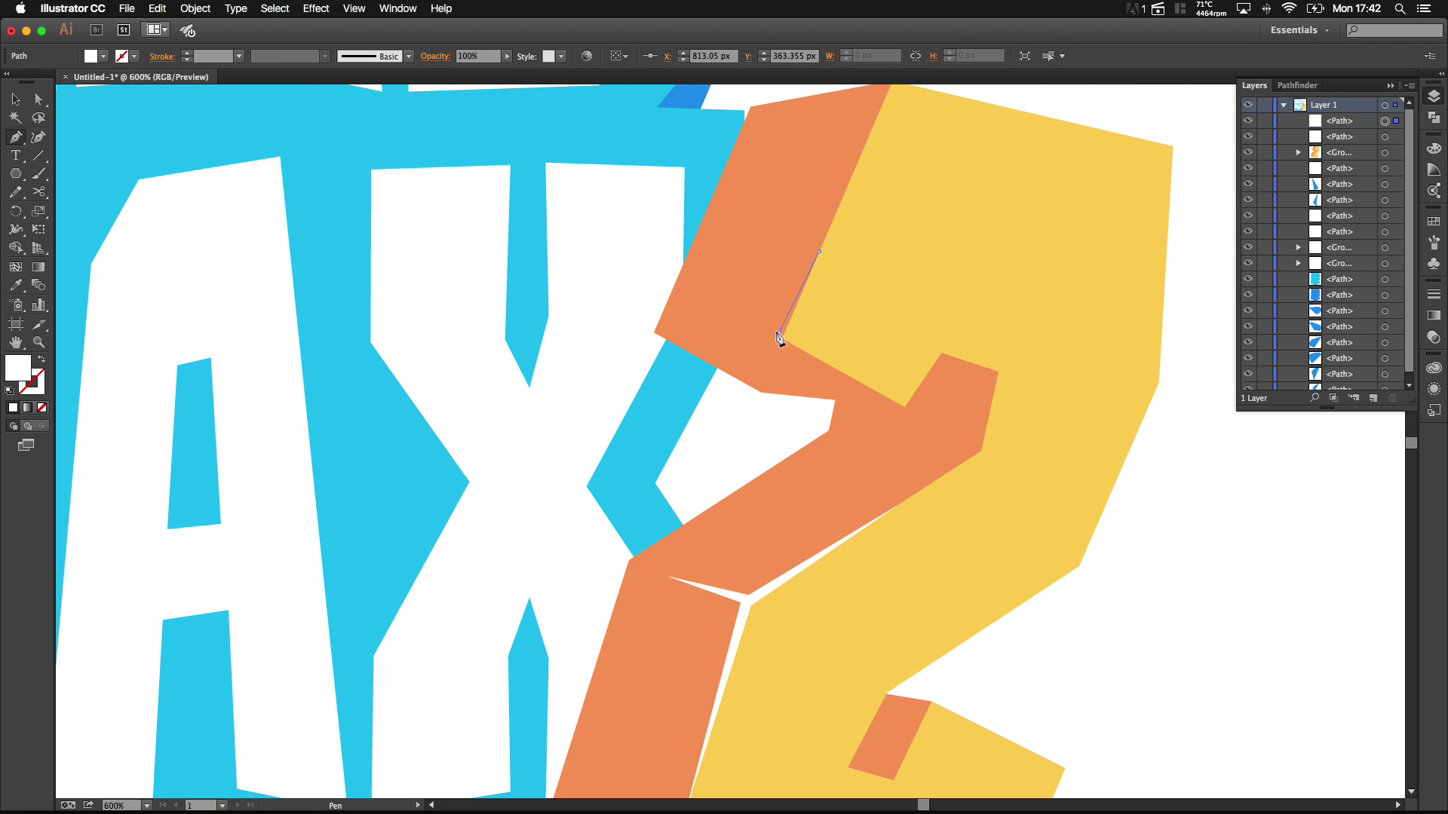
{"action": "left_click", "coordinate": [698, 338]}
{"action": "left_click", "coordinate": [779, 344]}
{"action": "left_click", "coordinate": [856, 381]}
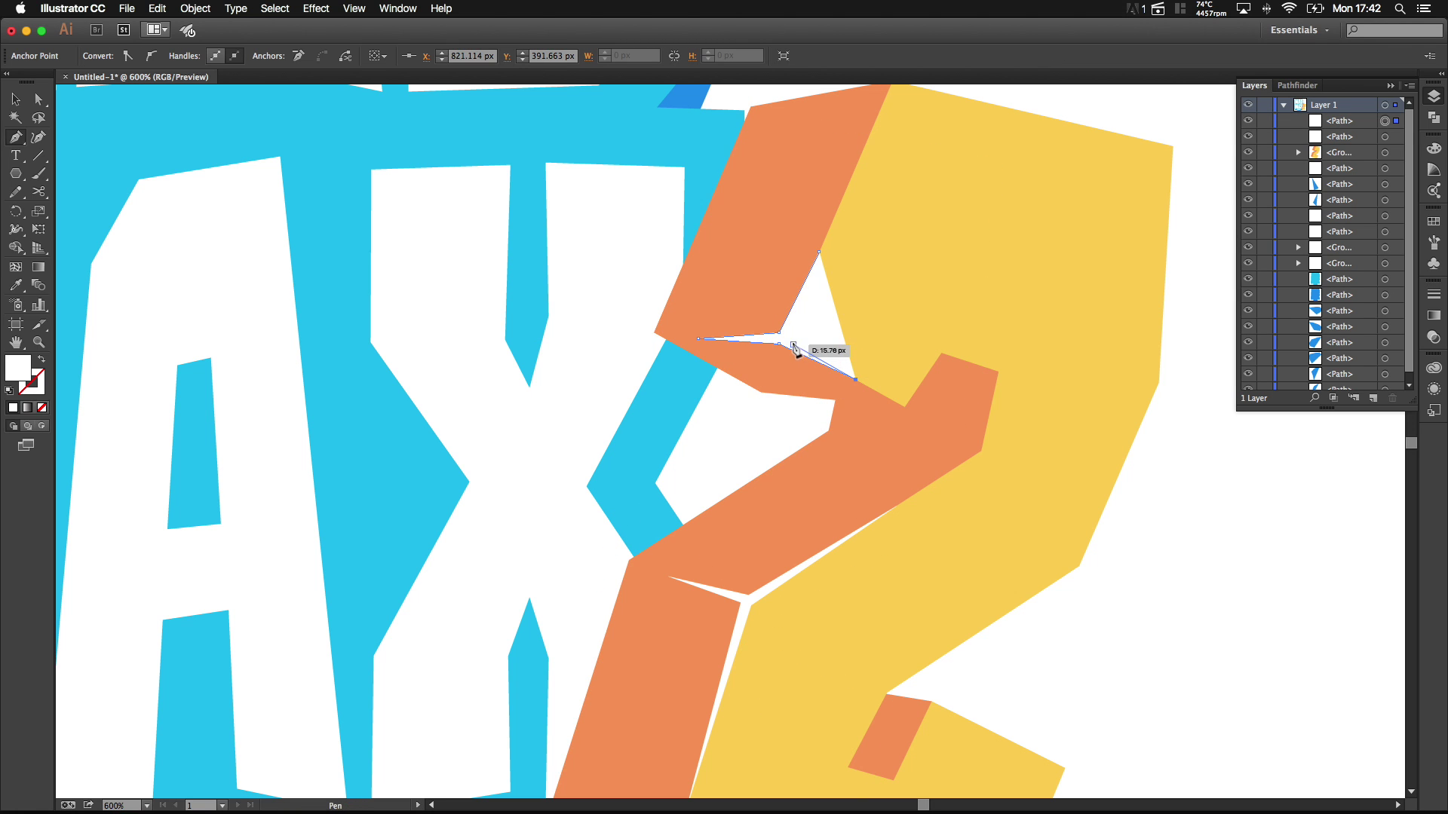
{"action": "left_click", "coordinate": [787, 338]}
{"action": "left_click", "coordinate": [819, 252]}
{"action": "left_click", "coordinate": [1301, 560], "text": "super"}
Step: Draw a four-cornered patch exactly over the 2's lower notch and fill it with the orange sampled from the stem side
{"action": "scroll", "coordinate": [1246, 550], "scroll_direction": "down", "scroll_amount": 3}
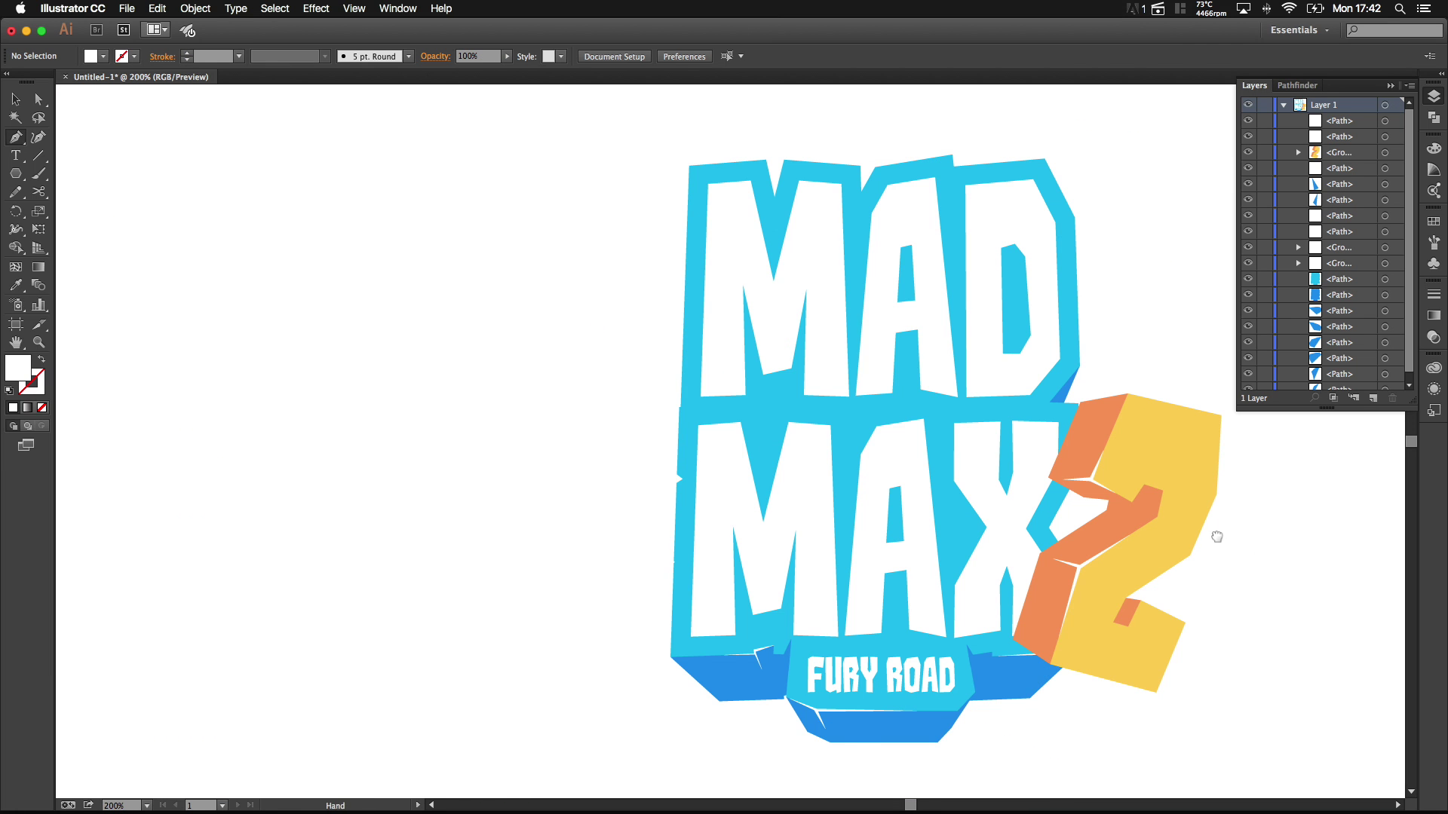
{"action": "left_click_drag", "start_coordinate": [1216, 537], "coordinate": [1091, 515]}
{"action": "key", "text": "super+minus"}
{"action": "key", "text": "super+minus"}
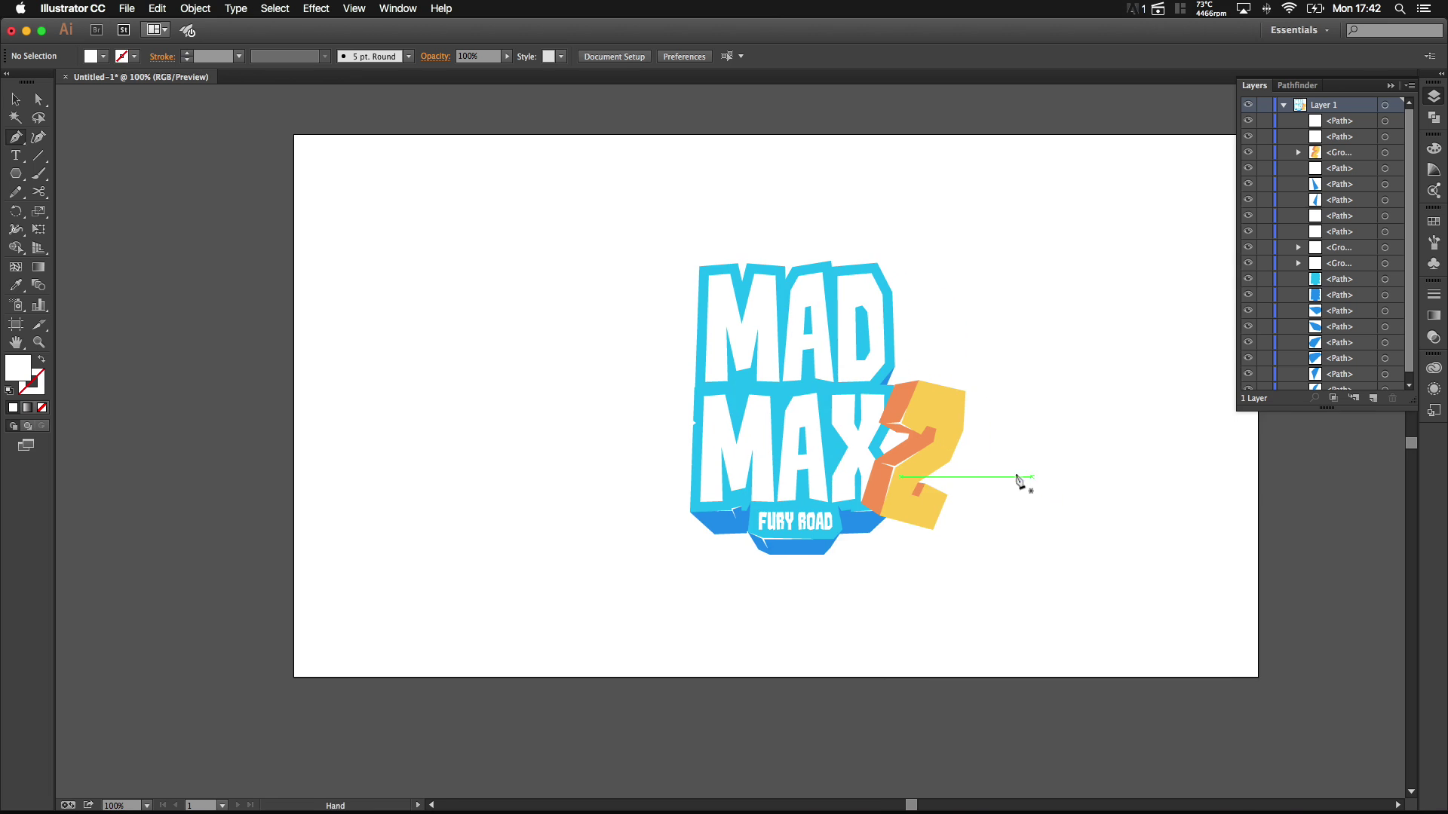
{"action": "key", "text": "super+minus"}
{"action": "key", "text": "super+minus"}
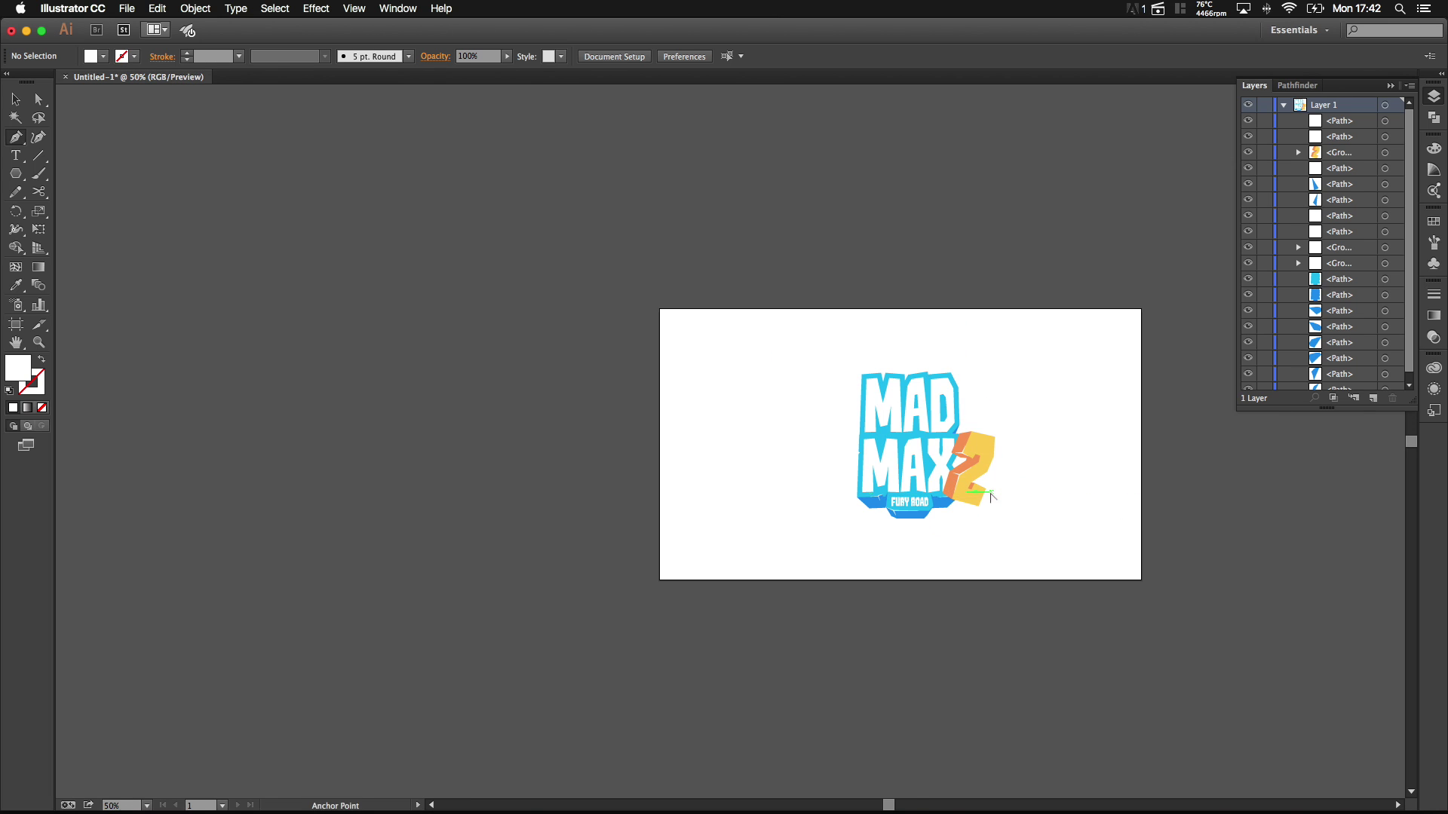
{"action": "scroll", "coordinate": [984, 486], "scroll_direction": "up", "scroll_amount": 8}
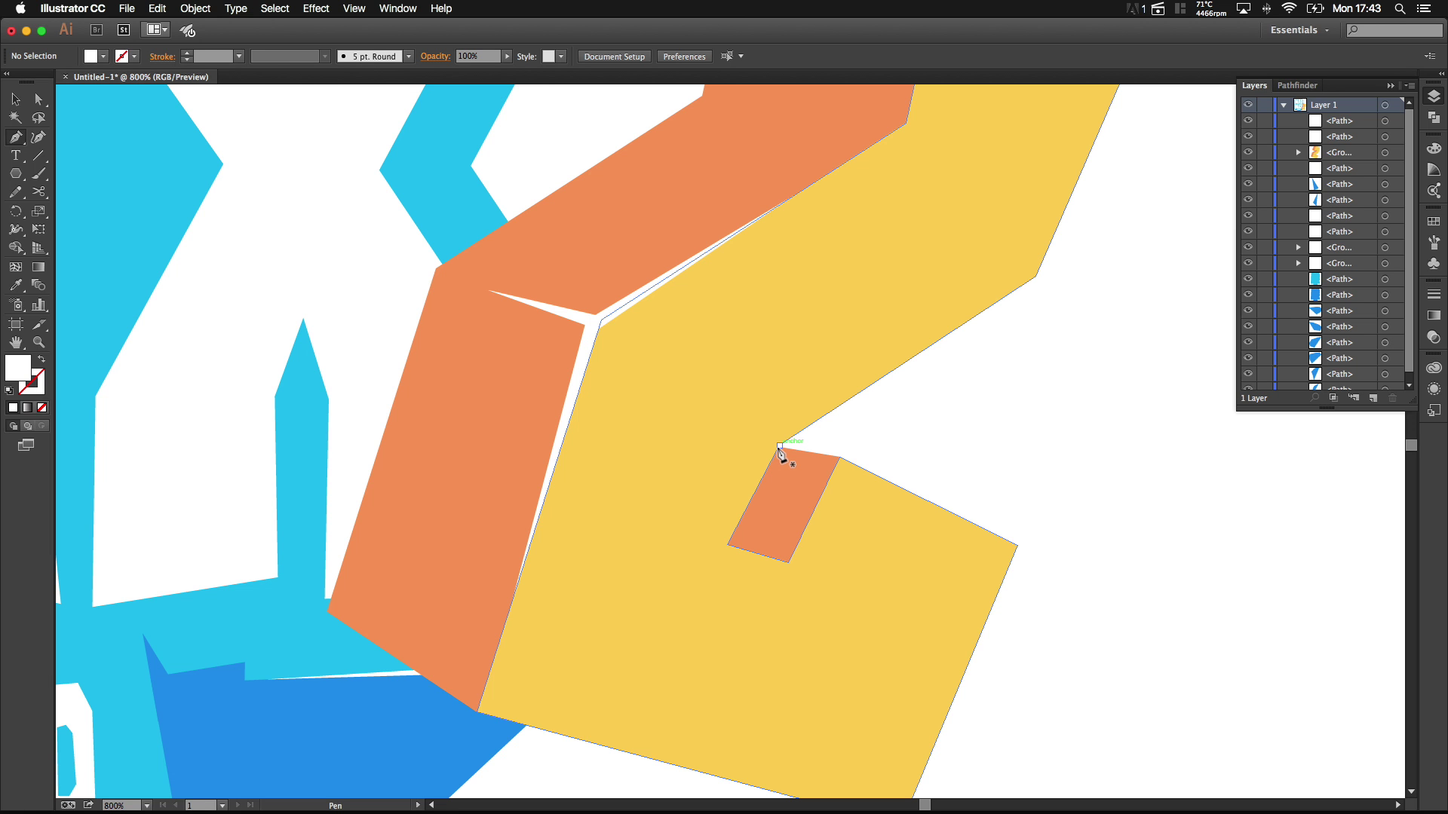
{"action": "left_click", "coordinate": [780, 446]}
{"action": "left_click", "coordinate": [839, 456]}
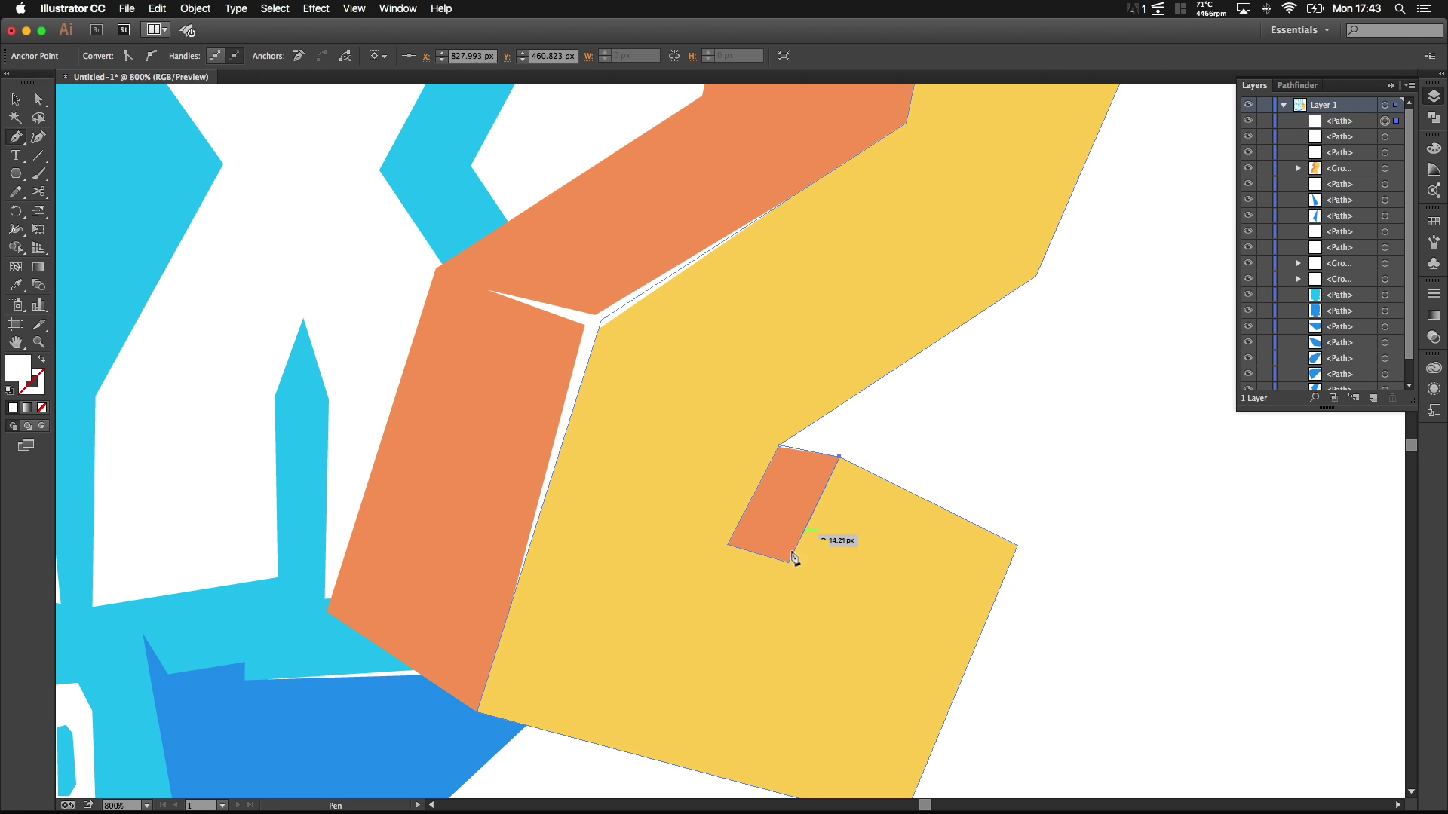
{"action": "left_click", "coordinate": [789, 562]}
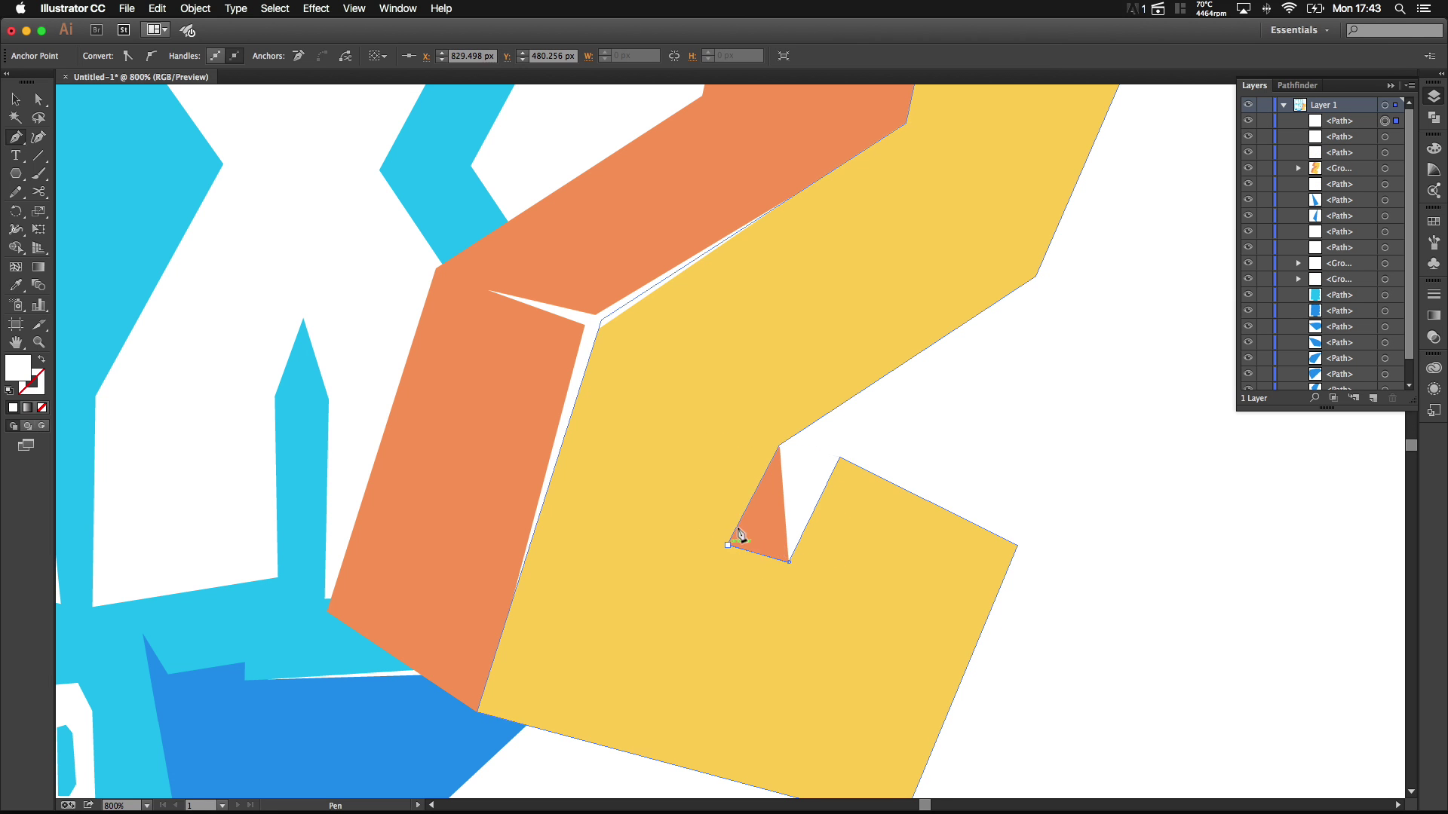
{"action": "left_click", "coordinate": [728, 544]}
{"action": "left_click", "coordinate": [780, 446]}
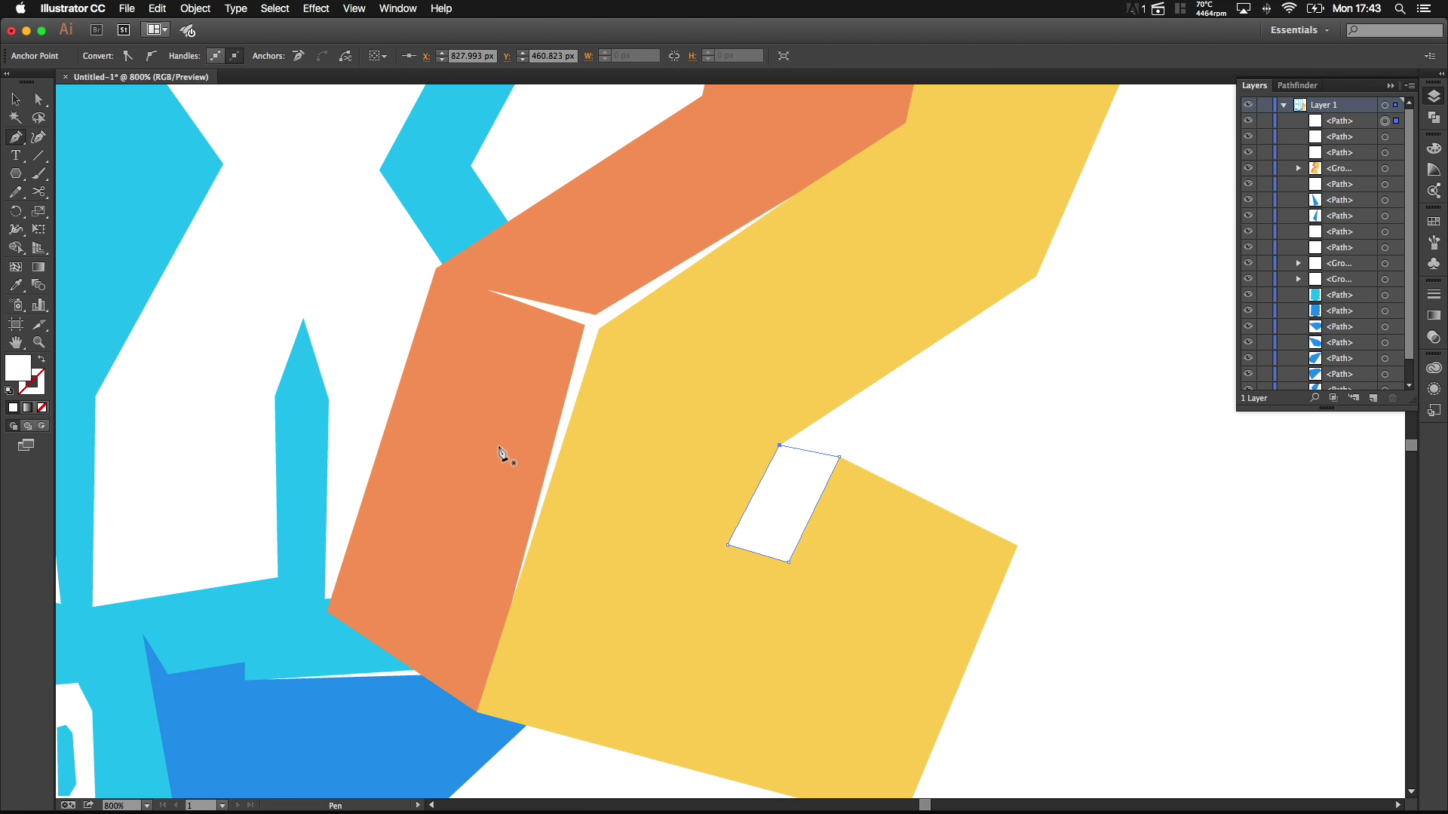
{"action": "key", "text": "i"}
{"action": "left_click", "coordinate": [501, 420]}
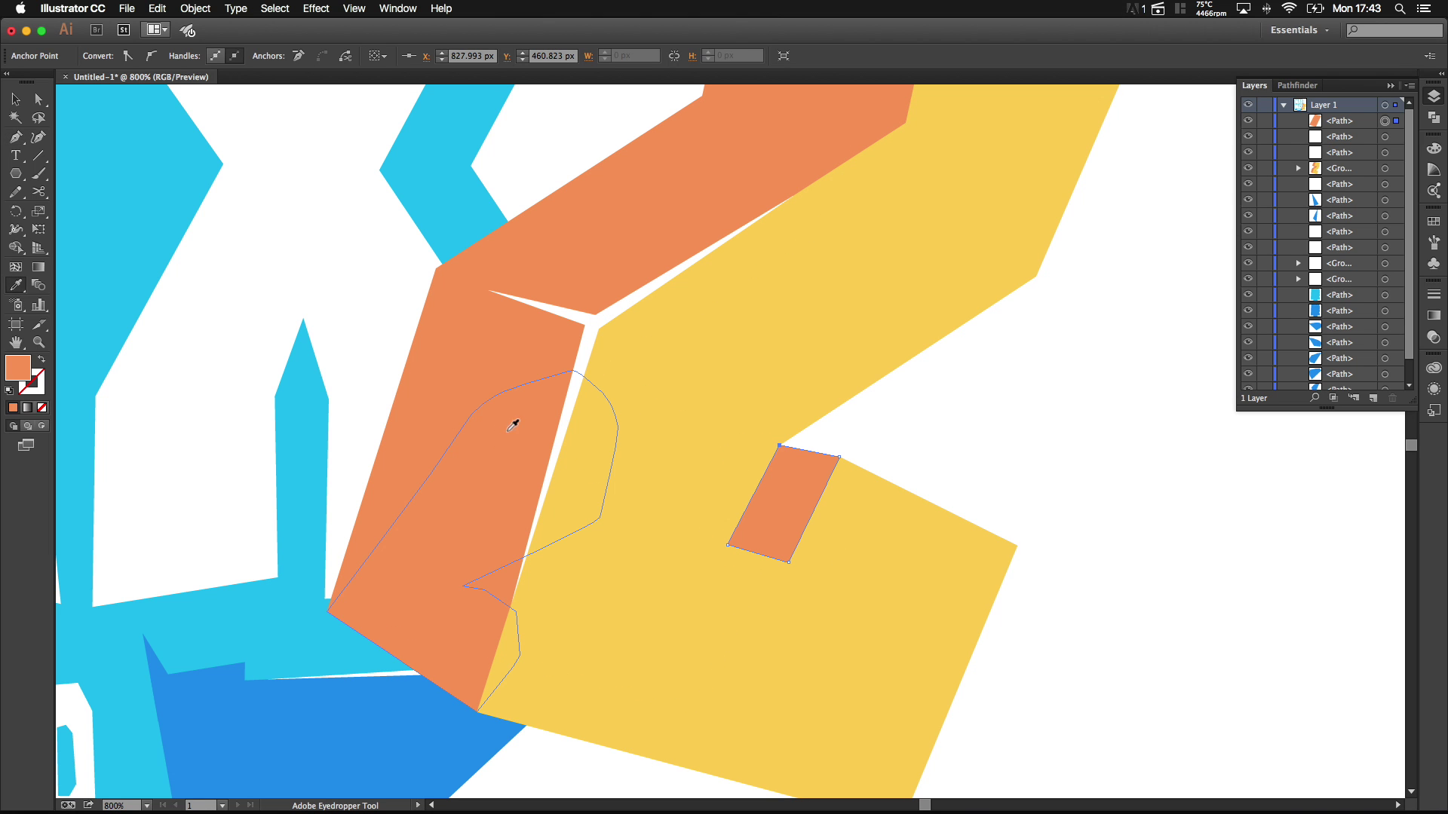
Step: Try a more saturated red-orange fill on the lower notch patch, view it deselected, and undo the recolouring
{"action": "double_click", "coordinate": [32, 374]}
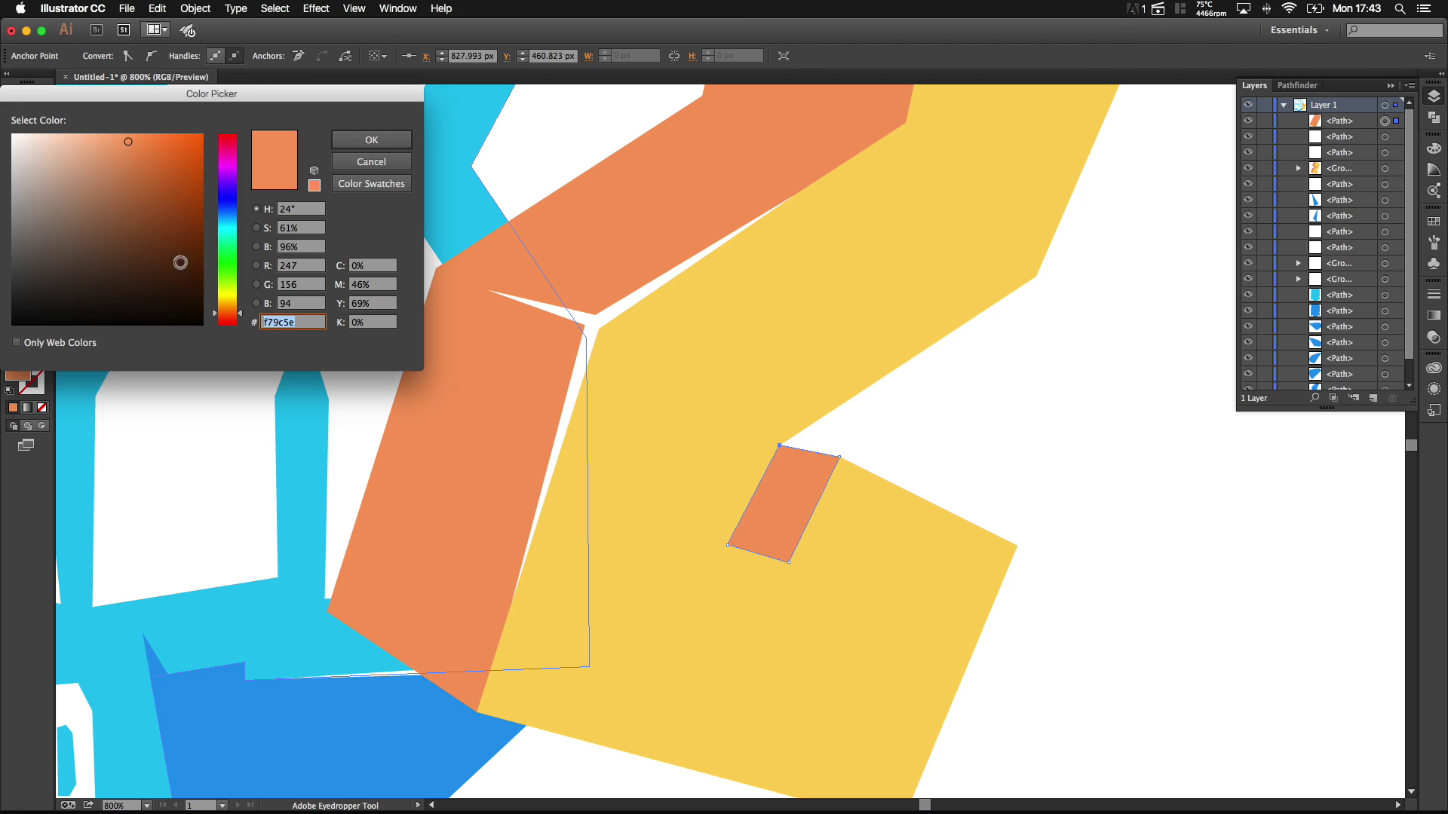
{"action": "left_click_drag", "start_coordinate": [219, 320], "coordinate": [219, 316]}
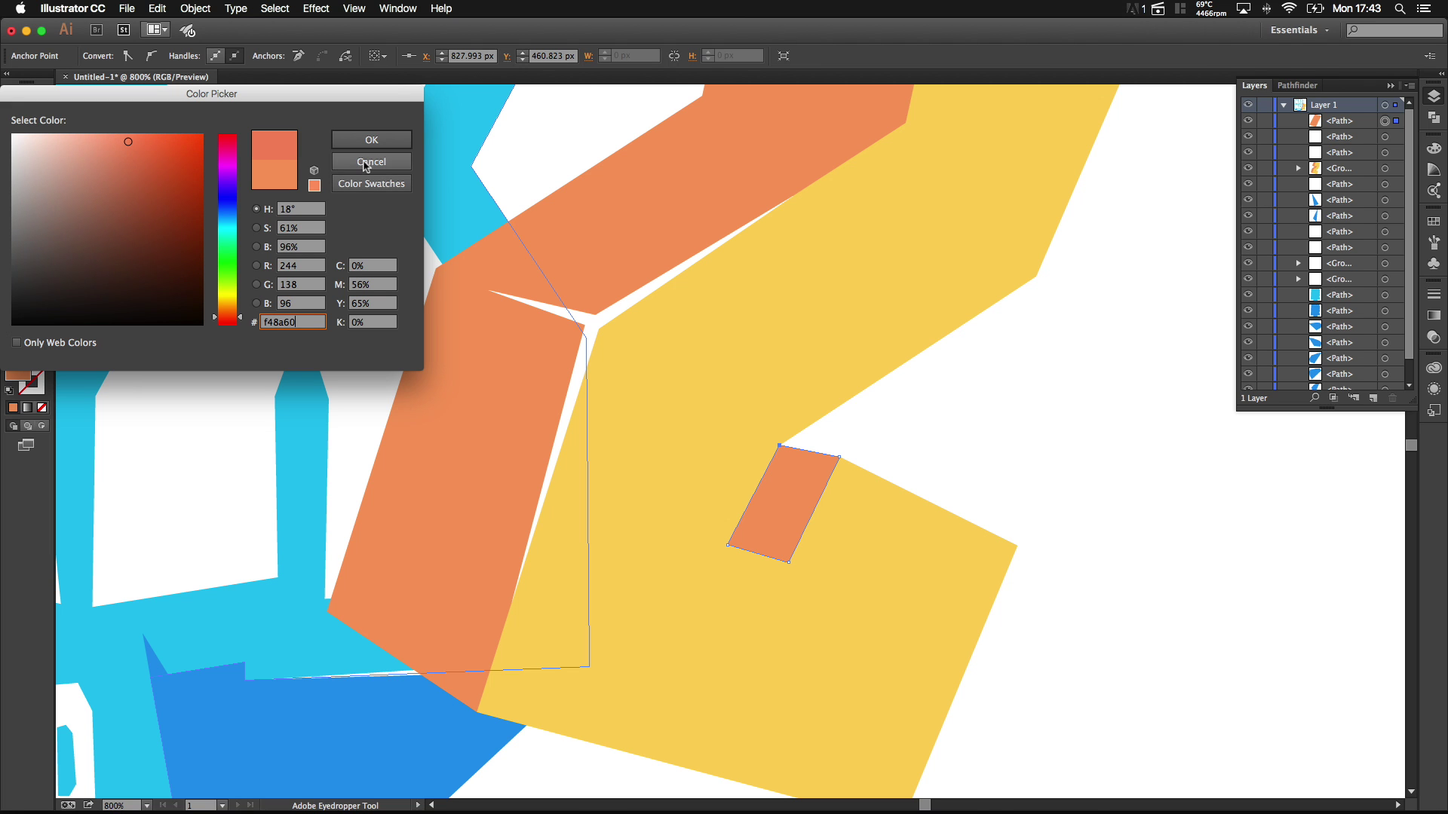
{"action": "left_click", "coordinate": [151, 143]}
{"action": "left_click", "coordinate": [355, 141]}
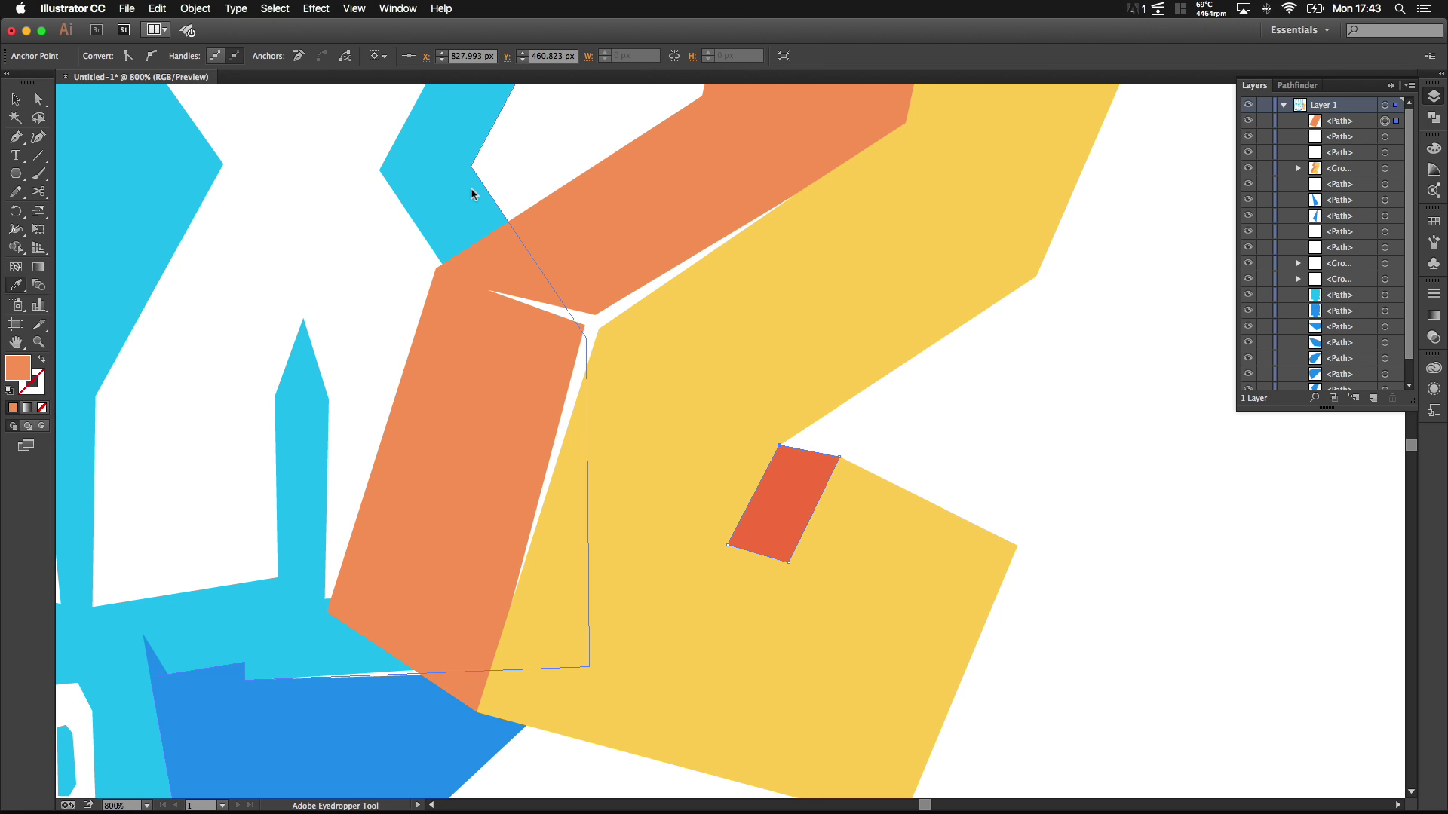
{"action": "left_click", "coordinate": [1009, 365], "text": "super"}
{"action": "scroll", "coordinate": [1008, 383], "scroll_direction": "down", "scroll_amount": 2}
{"action": "scroll", "coordinate": [1008, 384], "scroll_direction": "down", "scroll_amount": 4}
{"action": "key", "text": "super+z"}
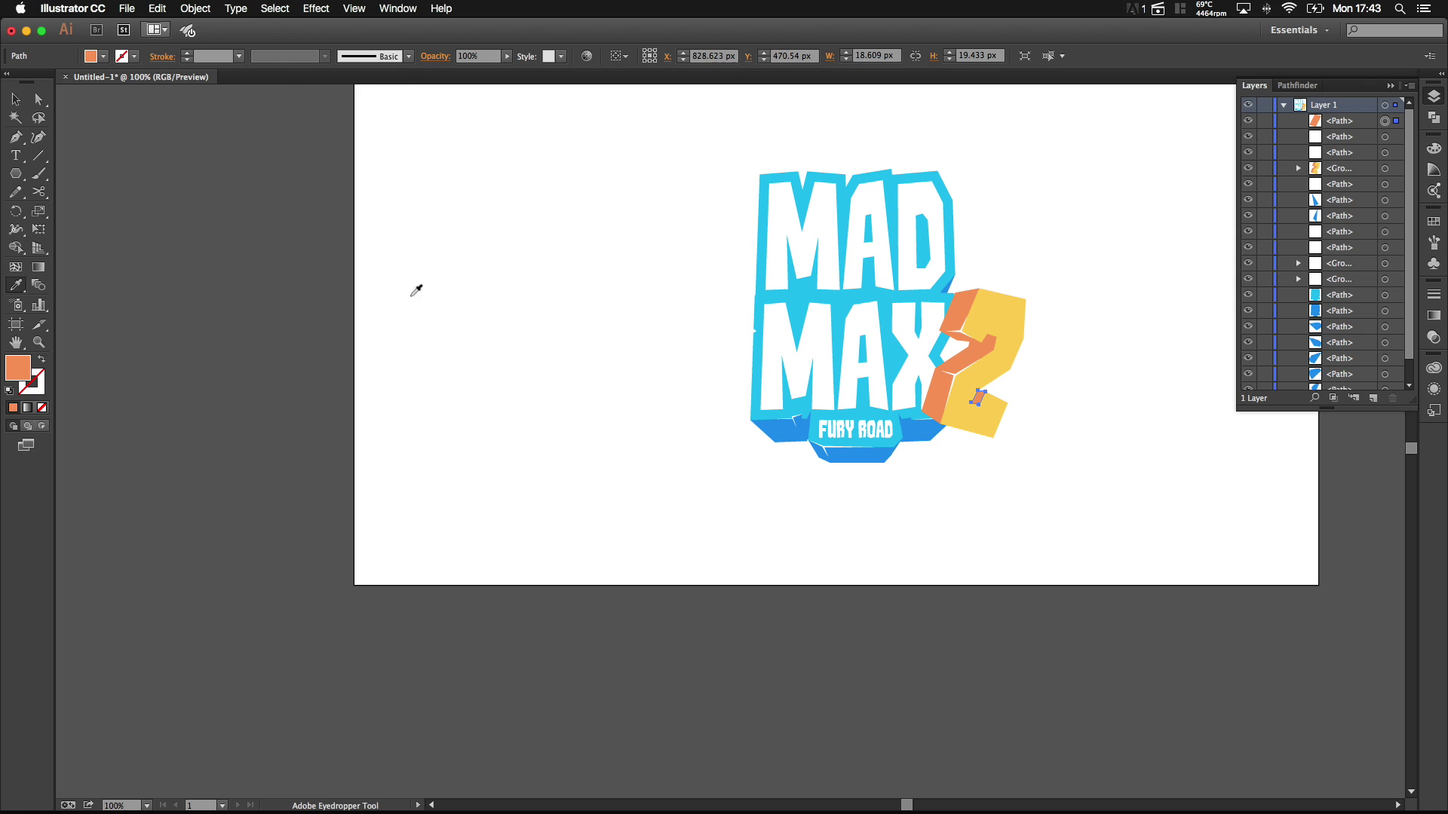
Step: Shift the lower notch patch's fill hue to a slightly redder orange and deselect it
{"action": "double_click", "coordinate": [24, 370]}
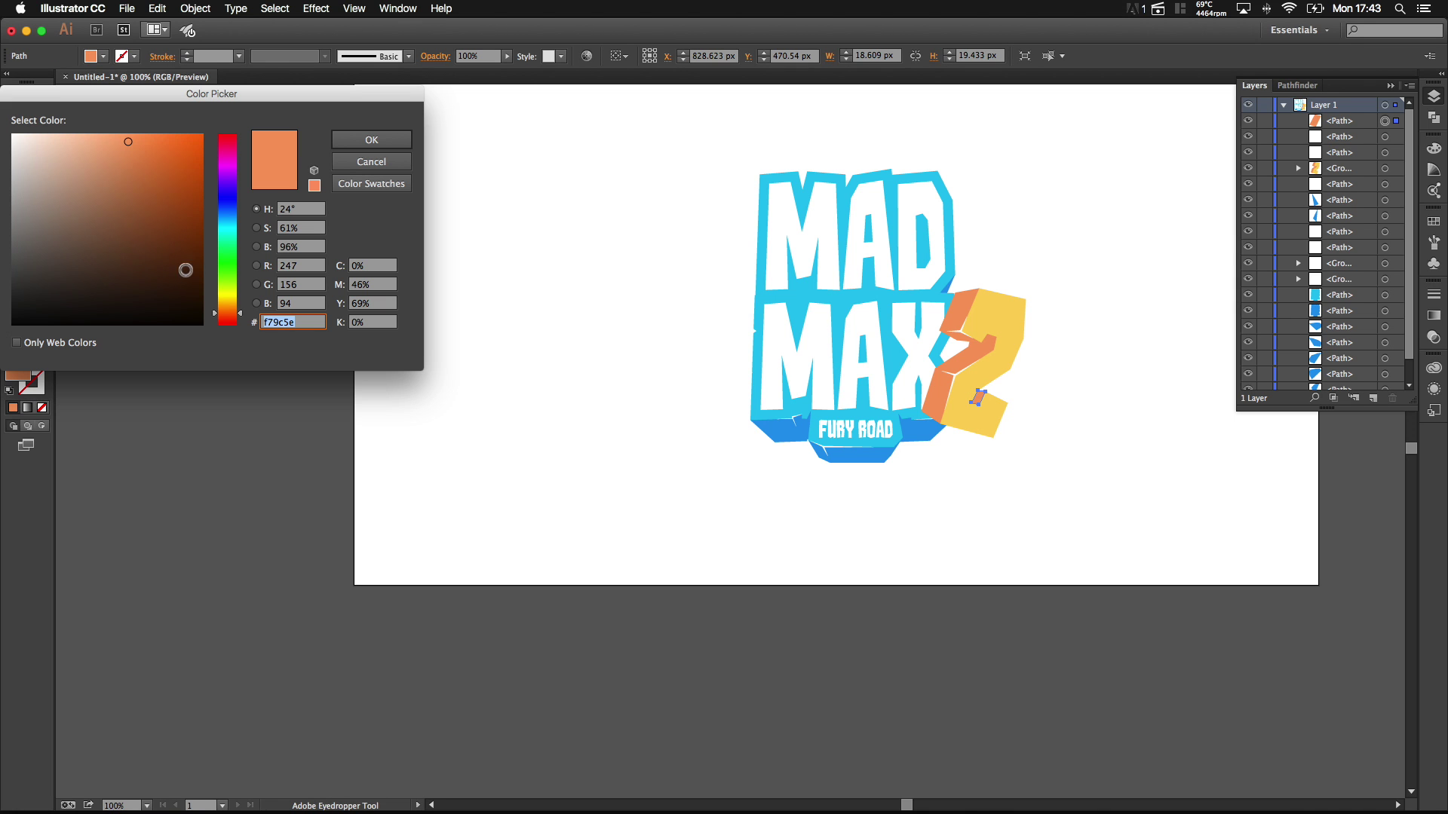
{"action": "left_click", "coordinate": [219, 318]}
{"action": "left_click", "coordinate": [372, 139]}
{"action": "left_click", "coordinate": [675, 319]}
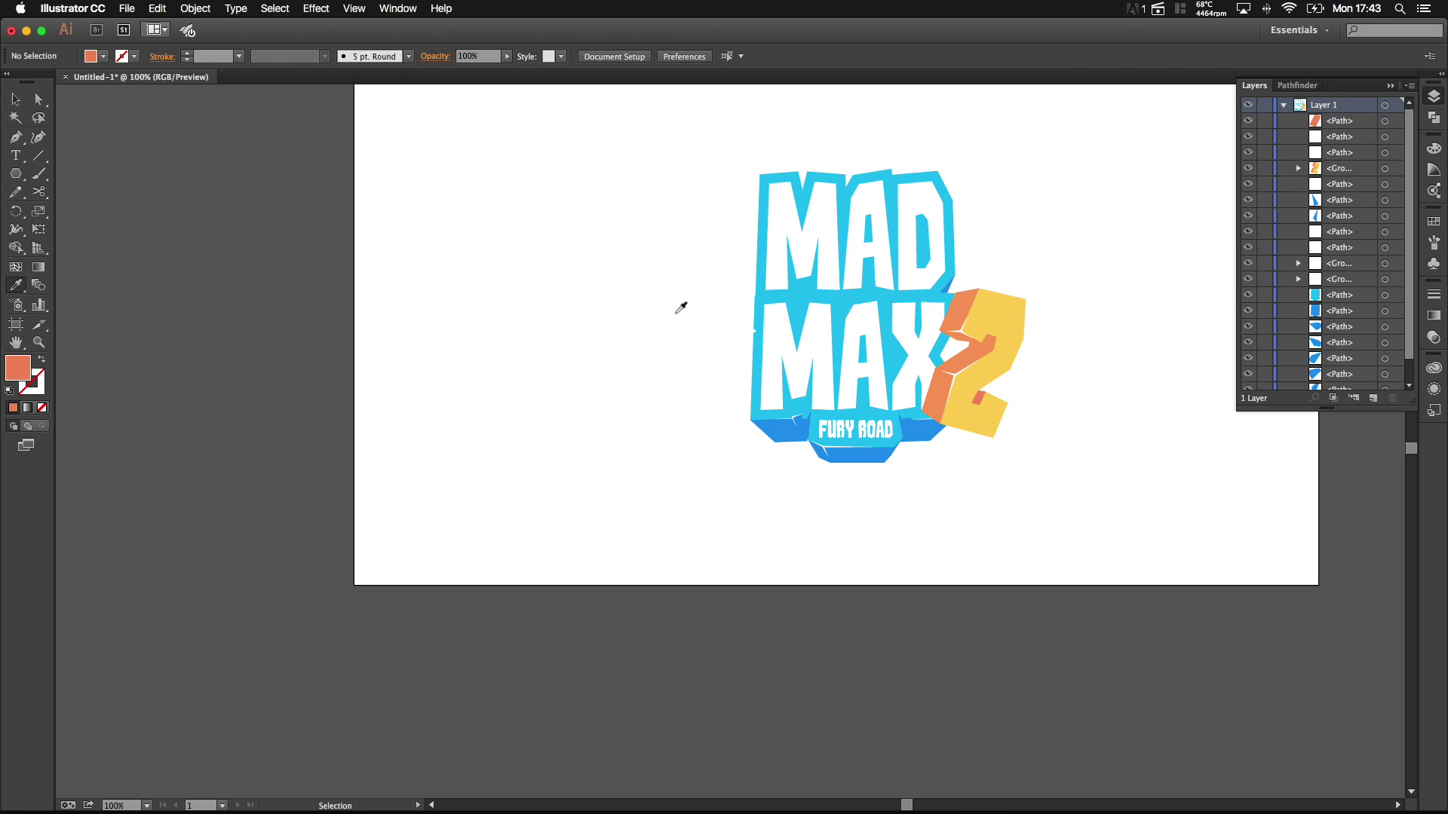
Step: Draw a redder-orange face below the 2's upper crack, from the notch corner to the outer tip, send it behind the crack, and deselect it
{"action": "left_click_drag", "start_coordinate": [1050, 370], "coordinate": [824, 354]}
{"action": "scroll", "coordinate": [773, 319], "scroll_direction": "up", "scroll_amount": 4}
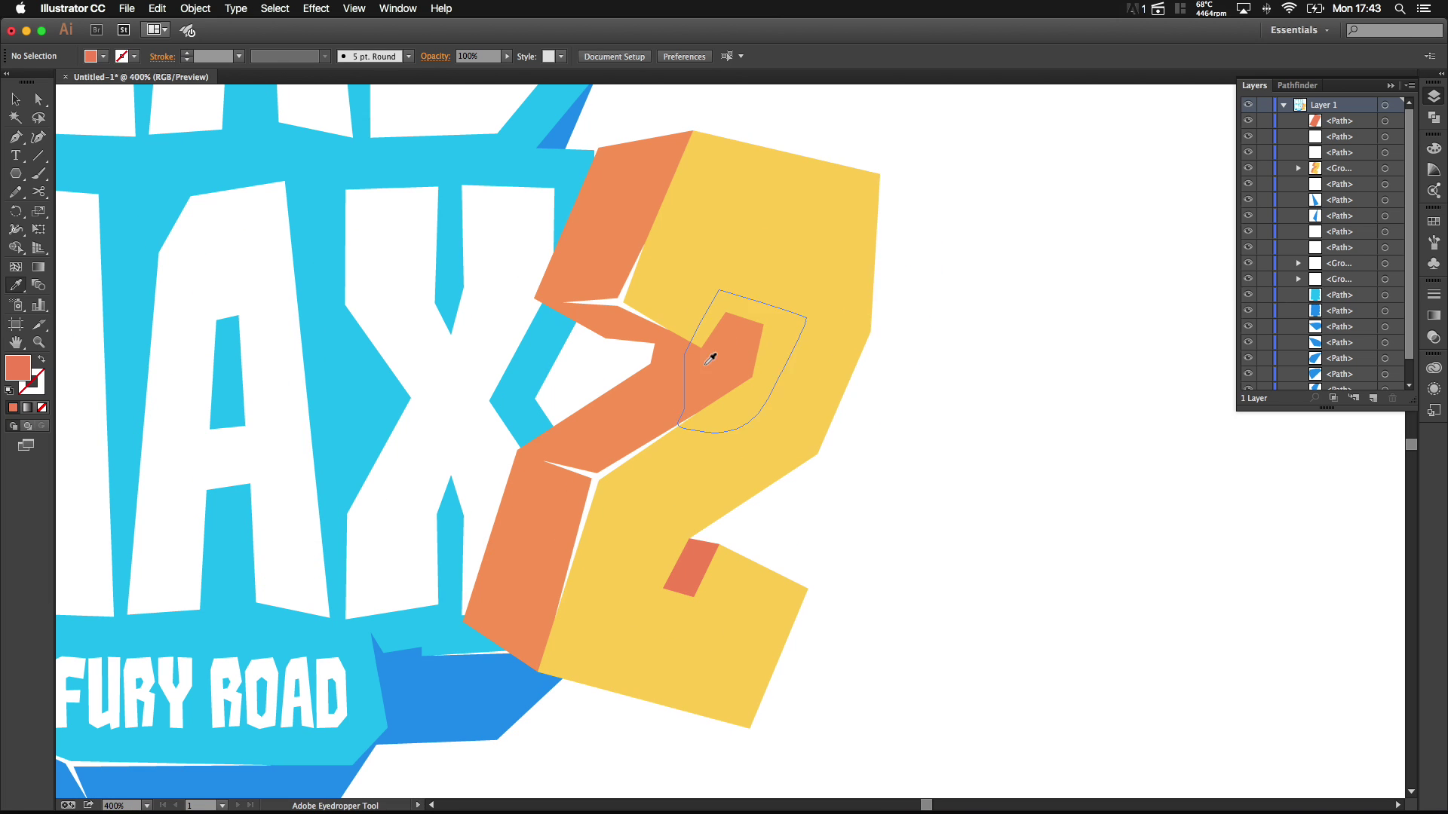
{"action": "left_click", "coordinate": [14, 139]}
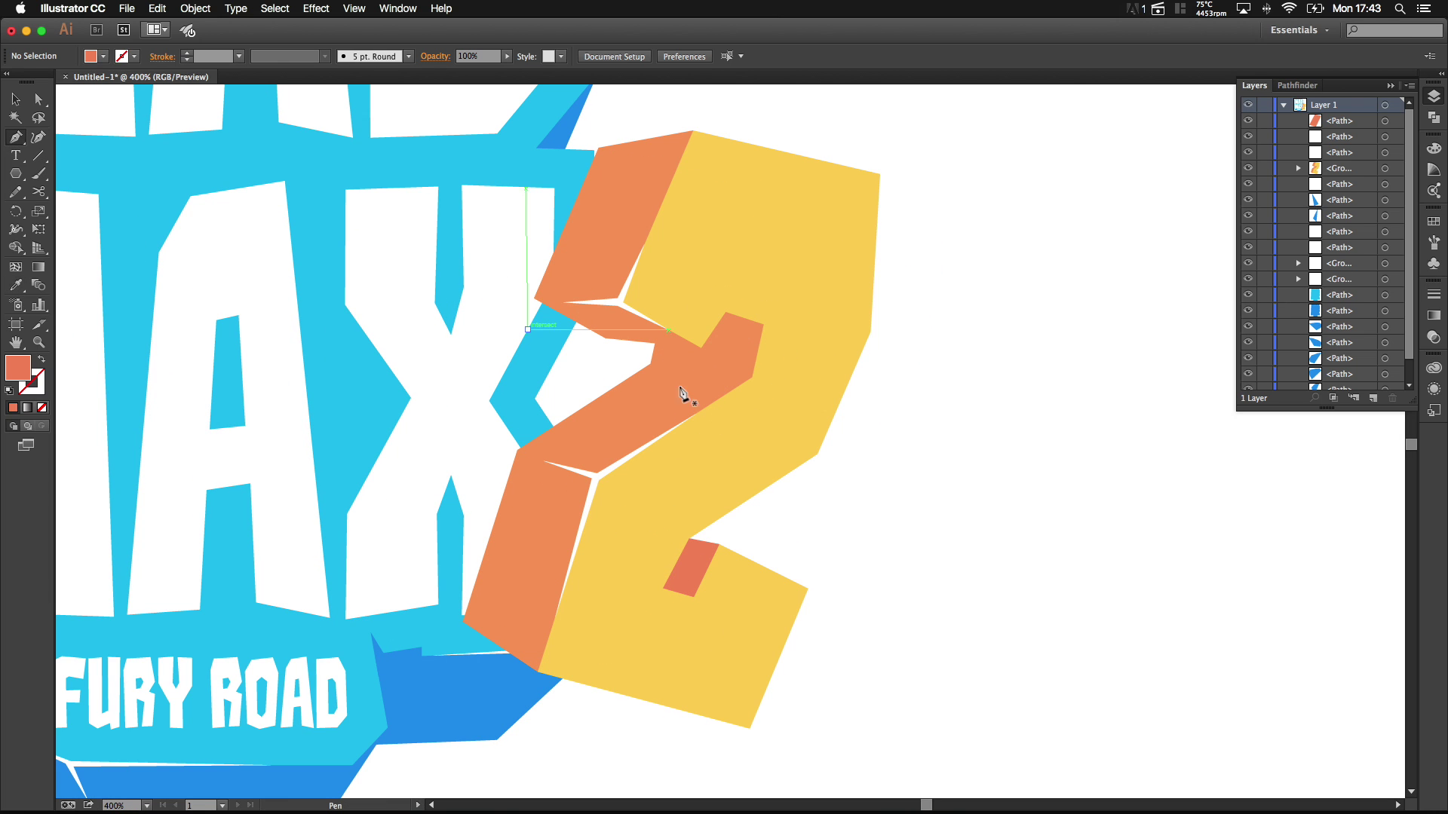
{"action": "left_click", "coordinate": [701, 348]}
{"action": "left_click", "coordinate": [618, 301]}
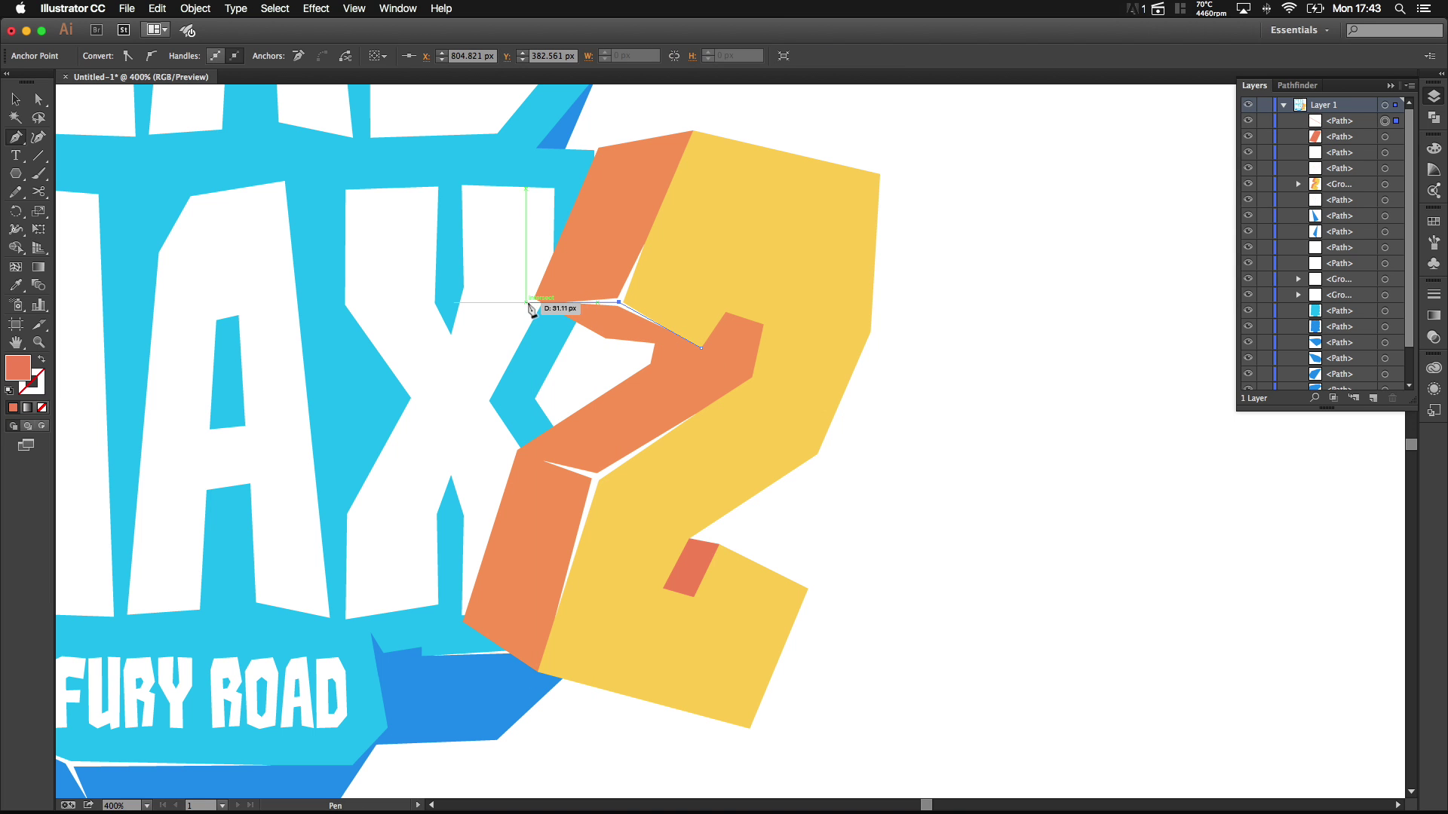
{"action": "left_click", "coordinate": [534, 298]}
{"action": "left_click", "coordinate": [702, 348]}
{"action": "key", "text": "super+bracketleft"}
{"action": "key", "text": "super+bracketleft"}
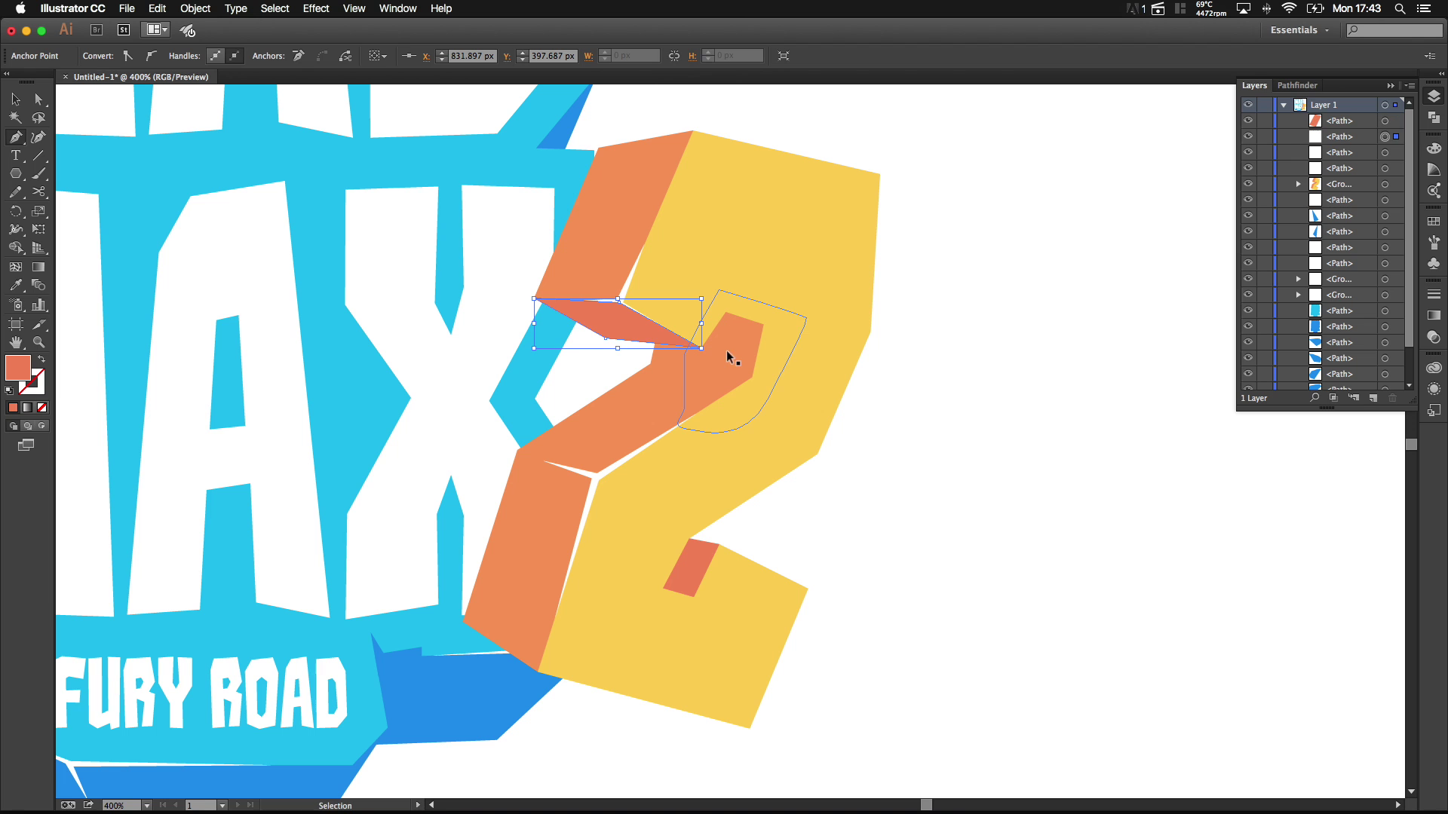
{"action": "left_click", "coordinate": [1019, 429], "text": "super"}
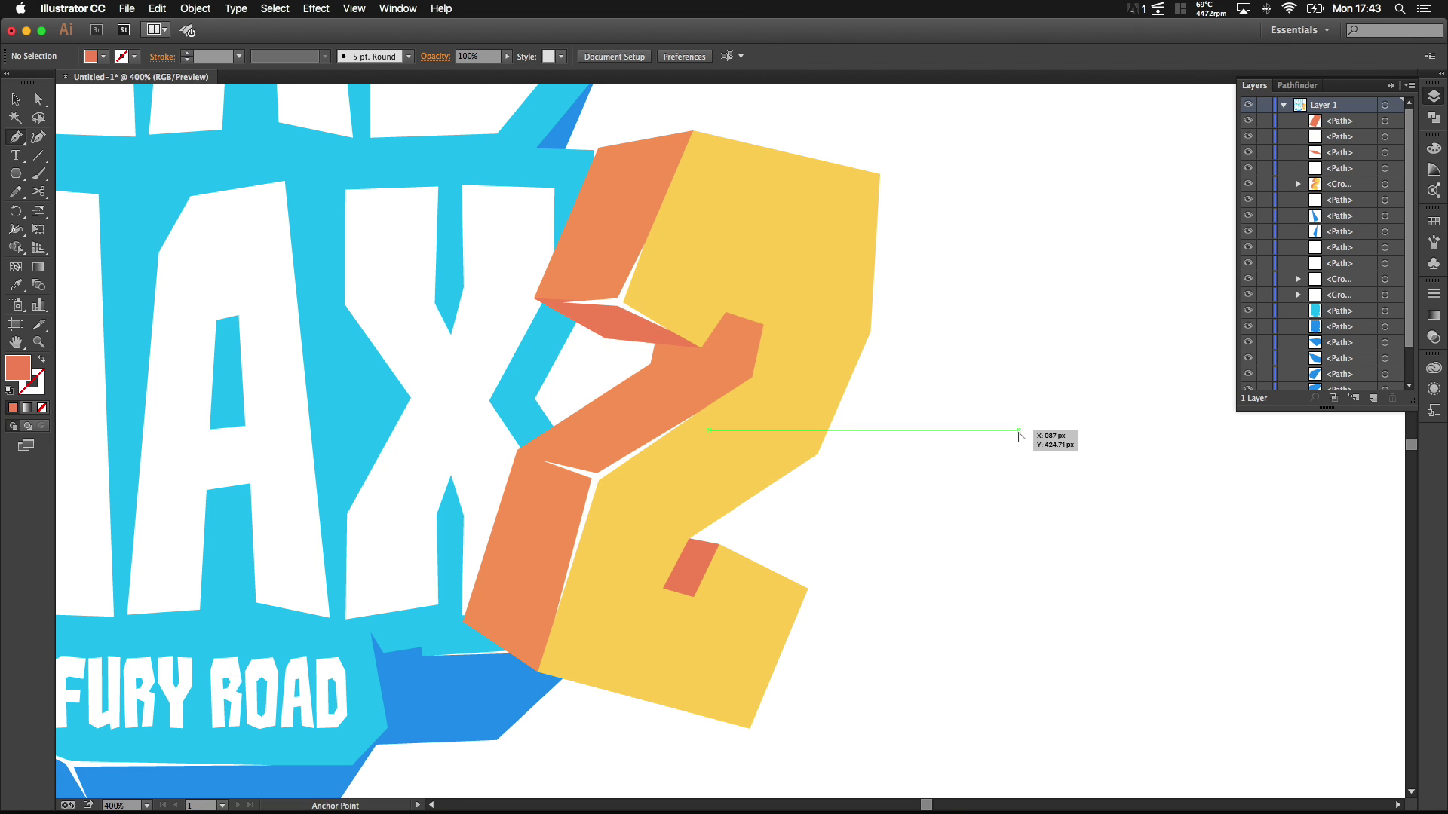
Step: Move the upper crack's spike tip about 3 px further towards the orange side's outer corner and deselect it
{"action": "key", "text": "super+minus"}
{"action": "scroll", "coordinate": [1016, 431], "scroll_direction": "down", "scroll_amount": 3}
{"action": "scroll", "coordinate": [1003, 432], "scroll_direction": "up", "scroll_amount": 2}
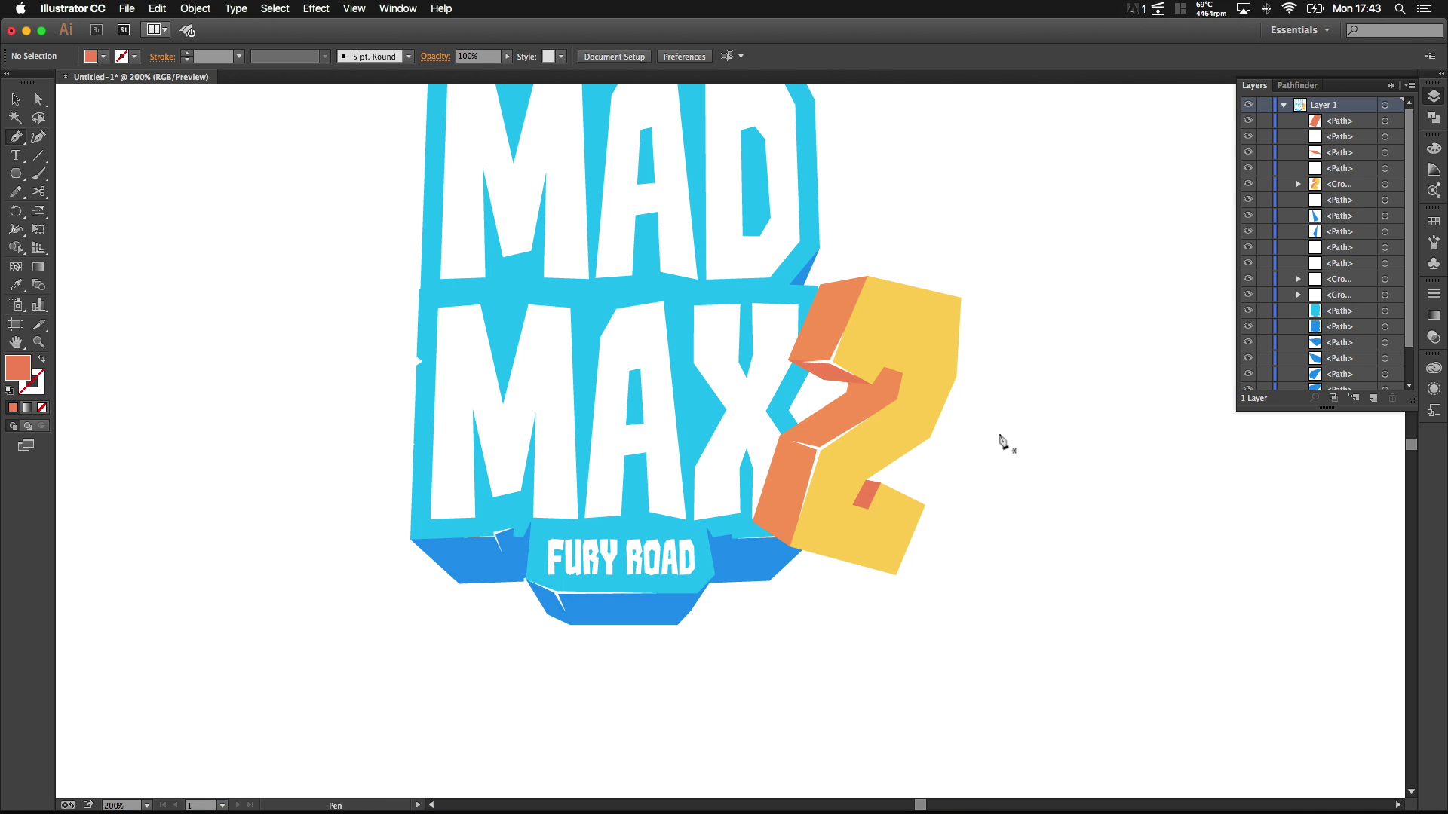
{"action": "scroll", "coordinate": [999, 441], "scroll_direction": "up", "scroll_amount": 2}
{"action": "left_click", "coordinate": [38, 99]}
{"action": "left_click_drag", "start_coordinate": [606, 288], "coordinate": [599, 287]}
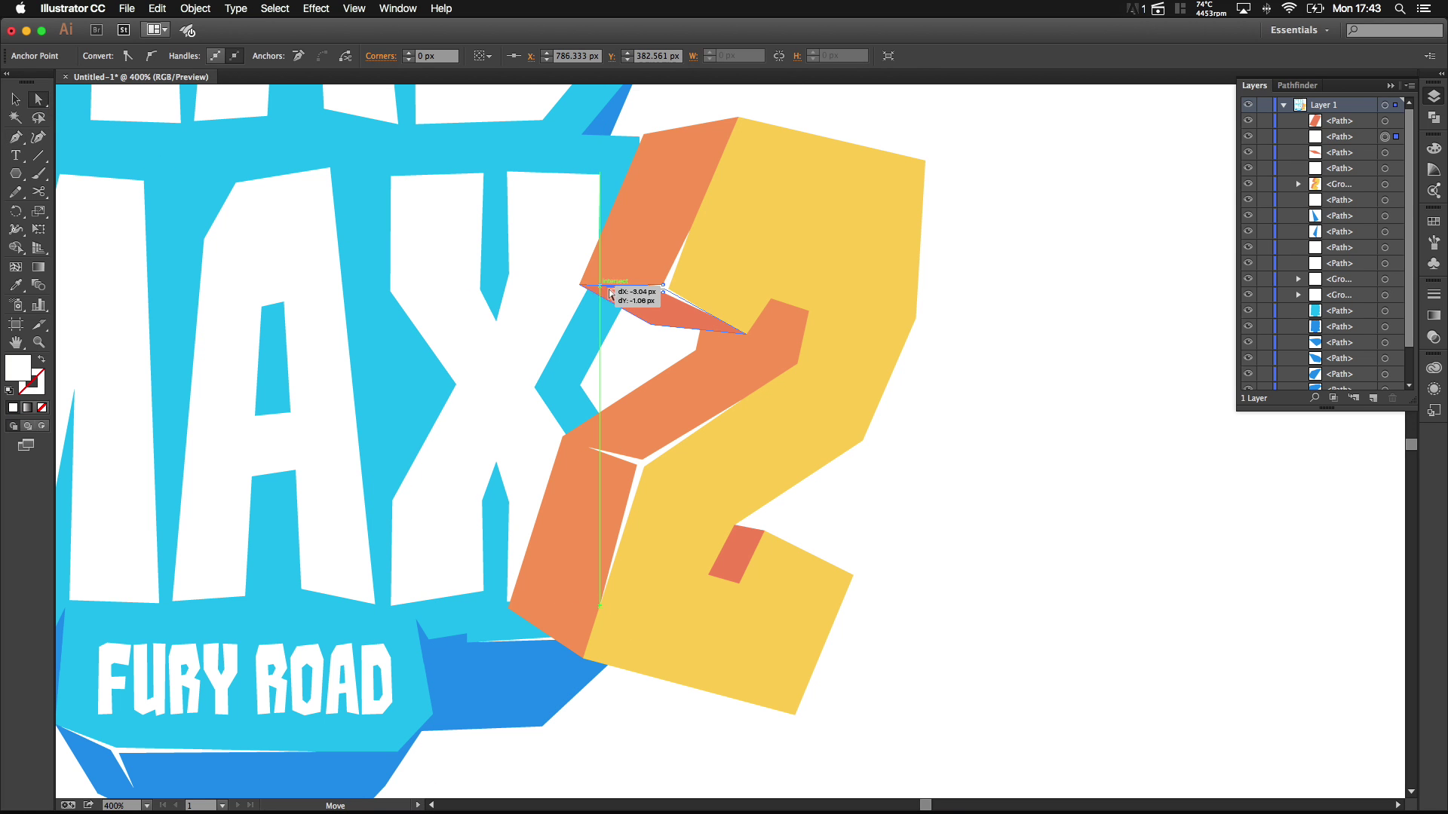
{"action": "left_click", "coordinate": [971, 359]}
Step: Group all the pieces of the 2, including its faces and white cracks, into one object
{"action": "key", "text": "super+1"}
{"action": "left_click_drag", "start_coordinate": [1007, 365], "coordinate": [899, 346]}
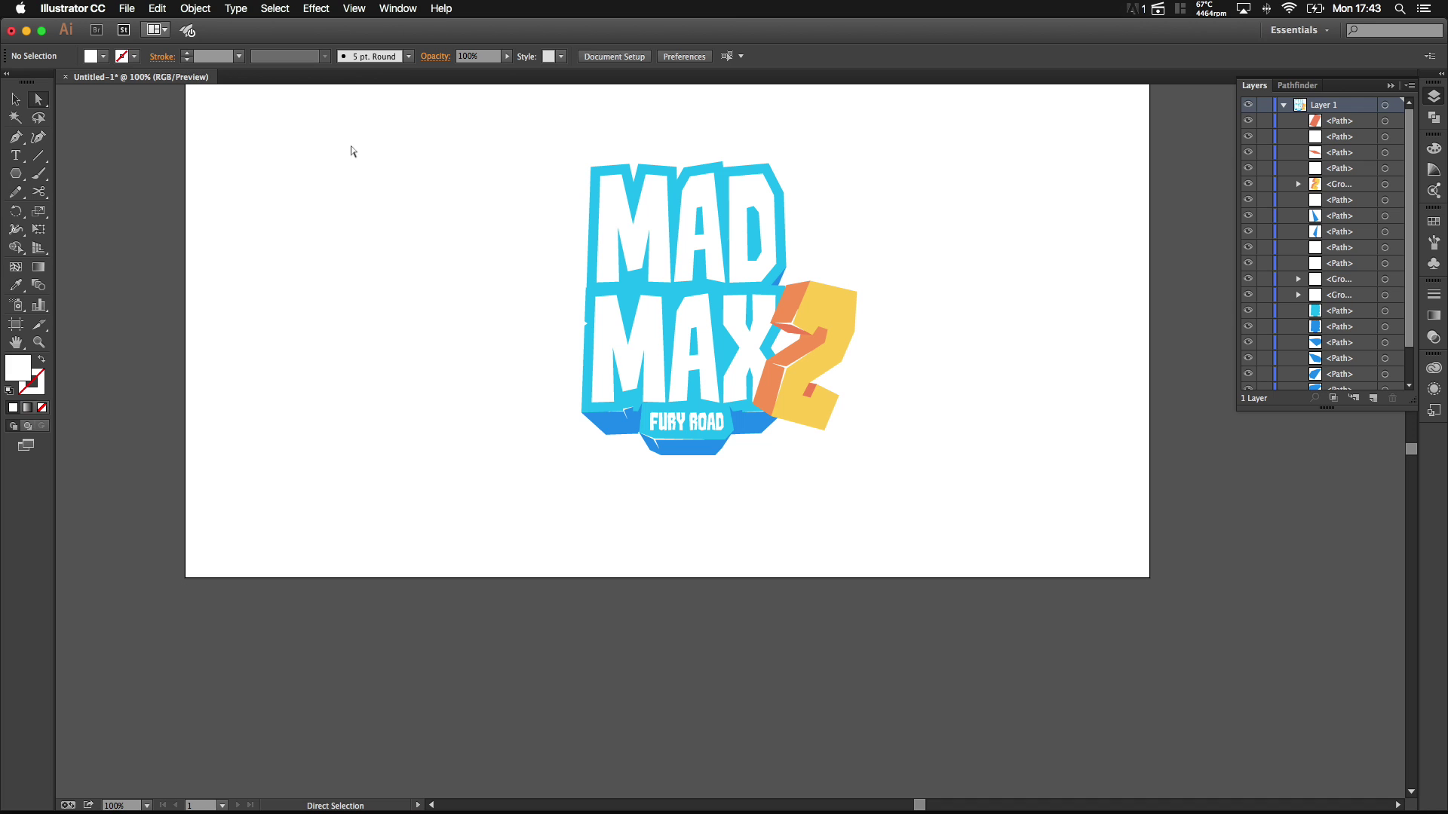
{"action": "left_click", "coordinate": [25, 96]}
{"action": "left_click", "coordinate": [1385, 122]}
{"action": "left_click", "coordinate": [1385, 137], "text": "shift"}
{"action": "left_click", "coordinate": [1385, 168], "text": "shift"}
{"action": "left_click", "coordinate": [1385, 184], "text": "shift"}
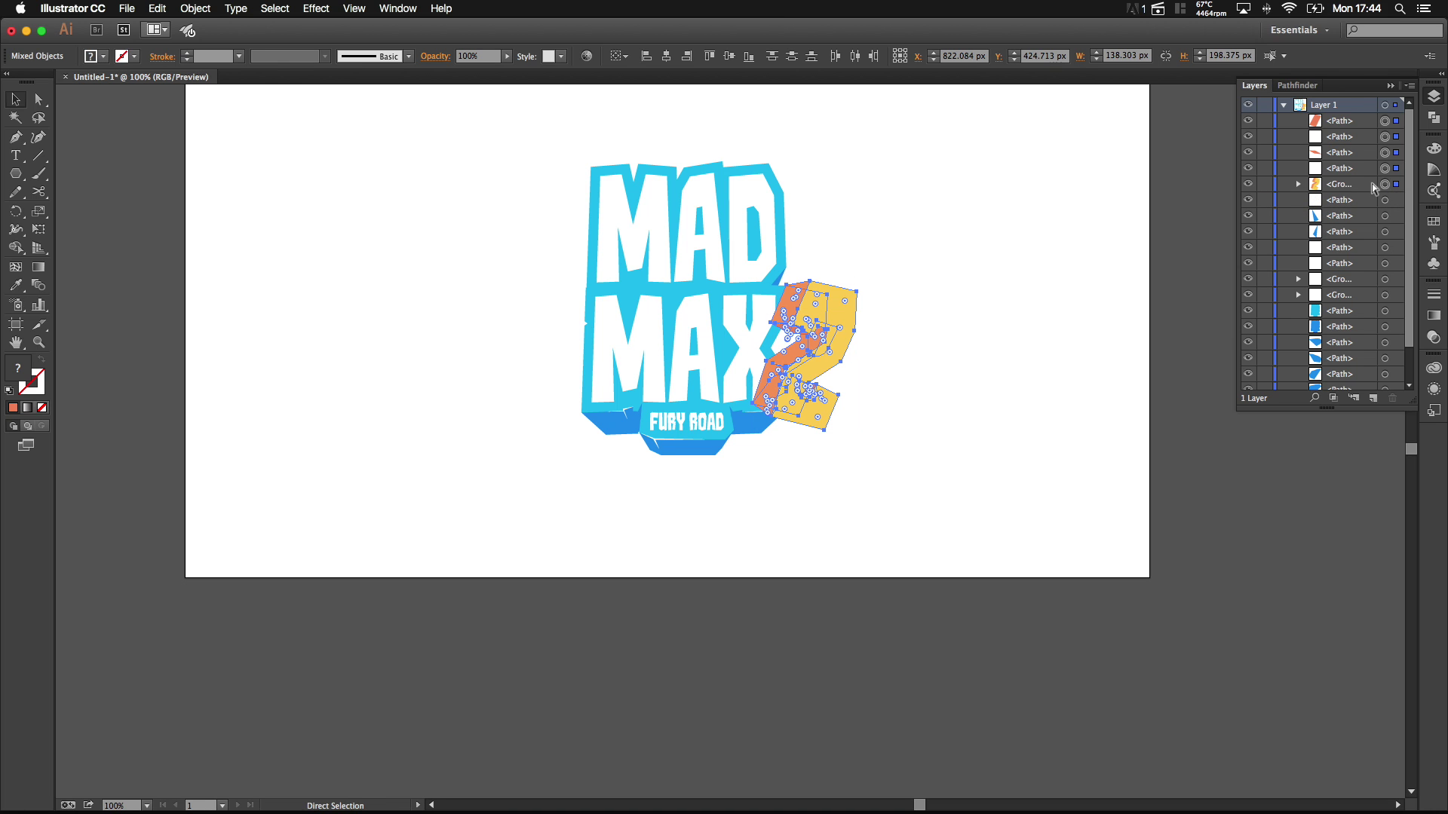
{"action": "key", "text": "super+g"}
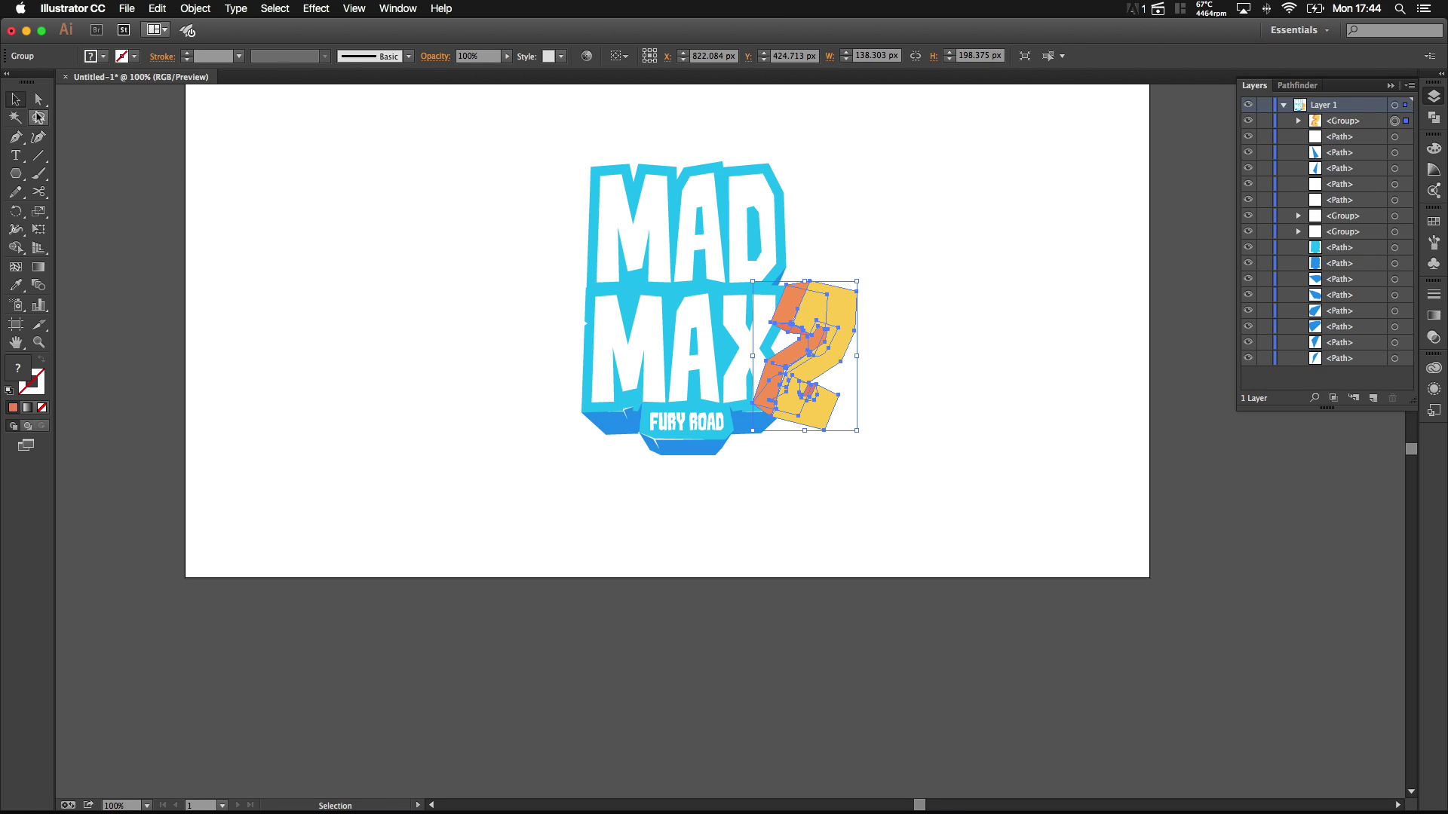
Step: Duplicate the grouped 2 in place and move the copy about 26 px left and 8.5 px down
{"action": "scroll", "coordinate": [809, 412], "scroll_direction": "up", "scroll_amount": 2}
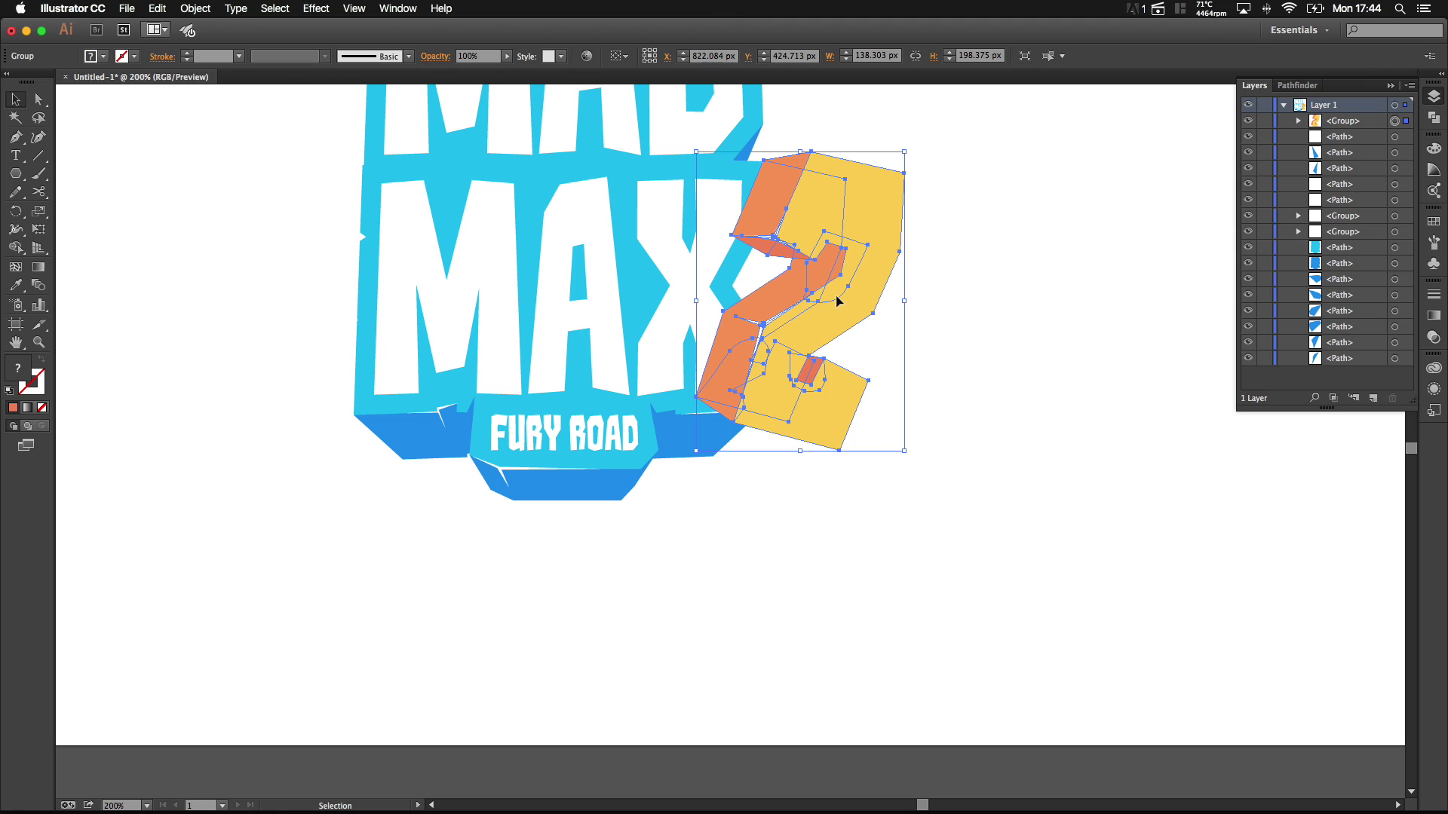
{"action": "key", "text": "a"}
{"action": "key", "text": "v"}
{"action": "key", "text": "super+c"}
{"action": "key", "text": "super+f"}
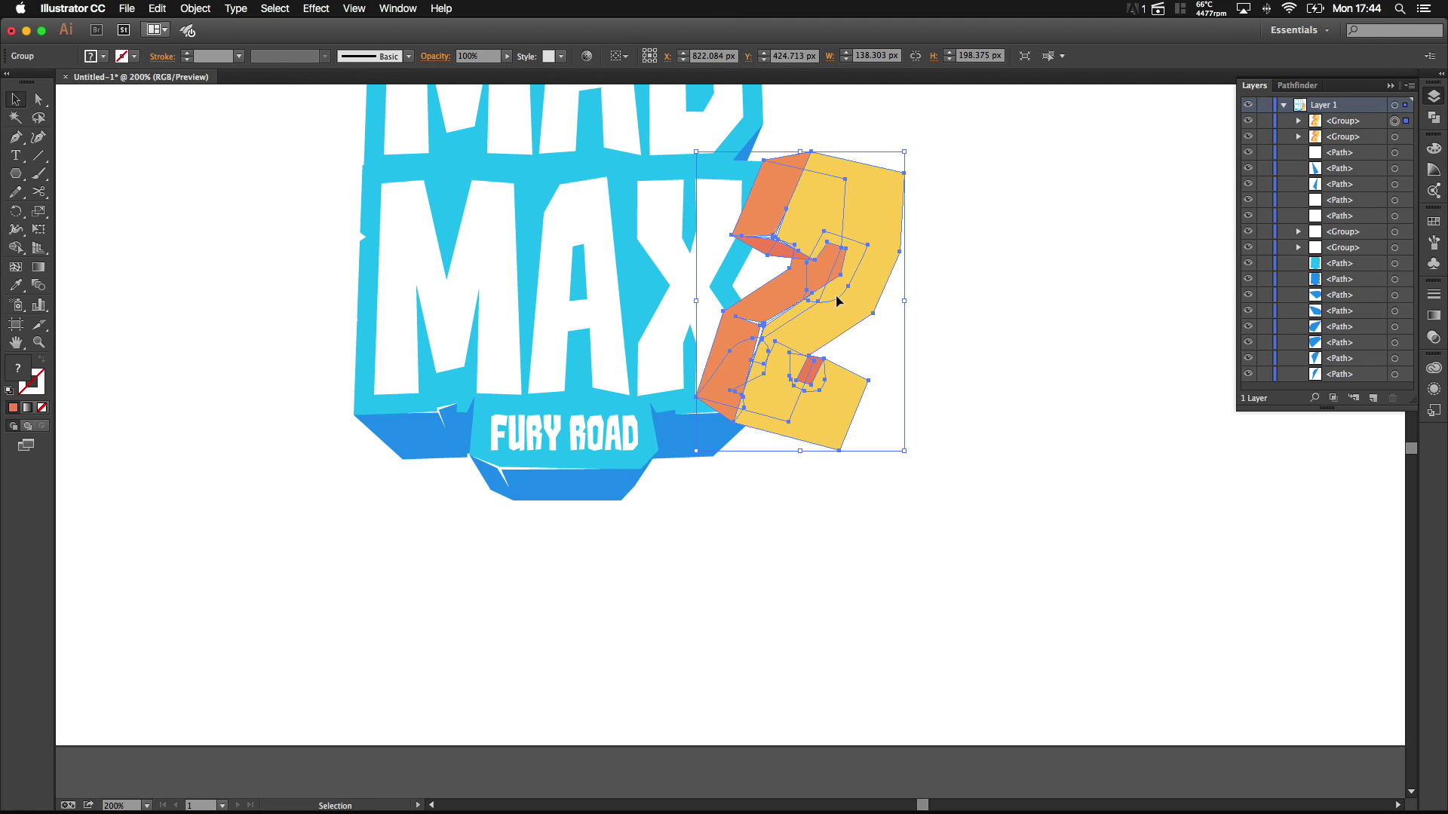
{"action": "left_click_drag", "start_coordinate": [854, 264], "coordinate": [814, 276]}
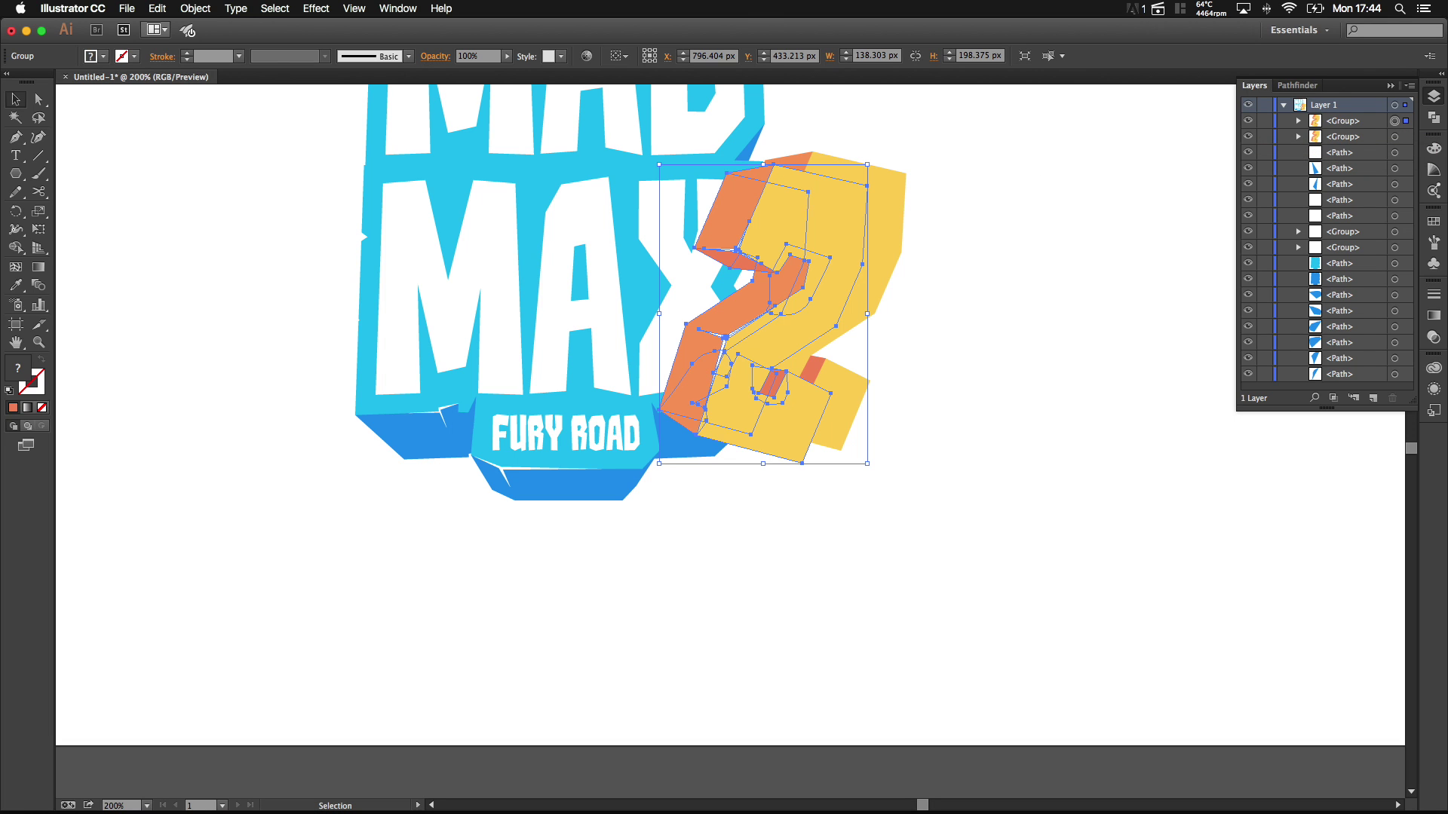
Step: Unite the offset copy of the 2 into one silhouette and fill it with dark grey #3d3d3d
{"action": "left_click", "coordinate": [1294, 88]}
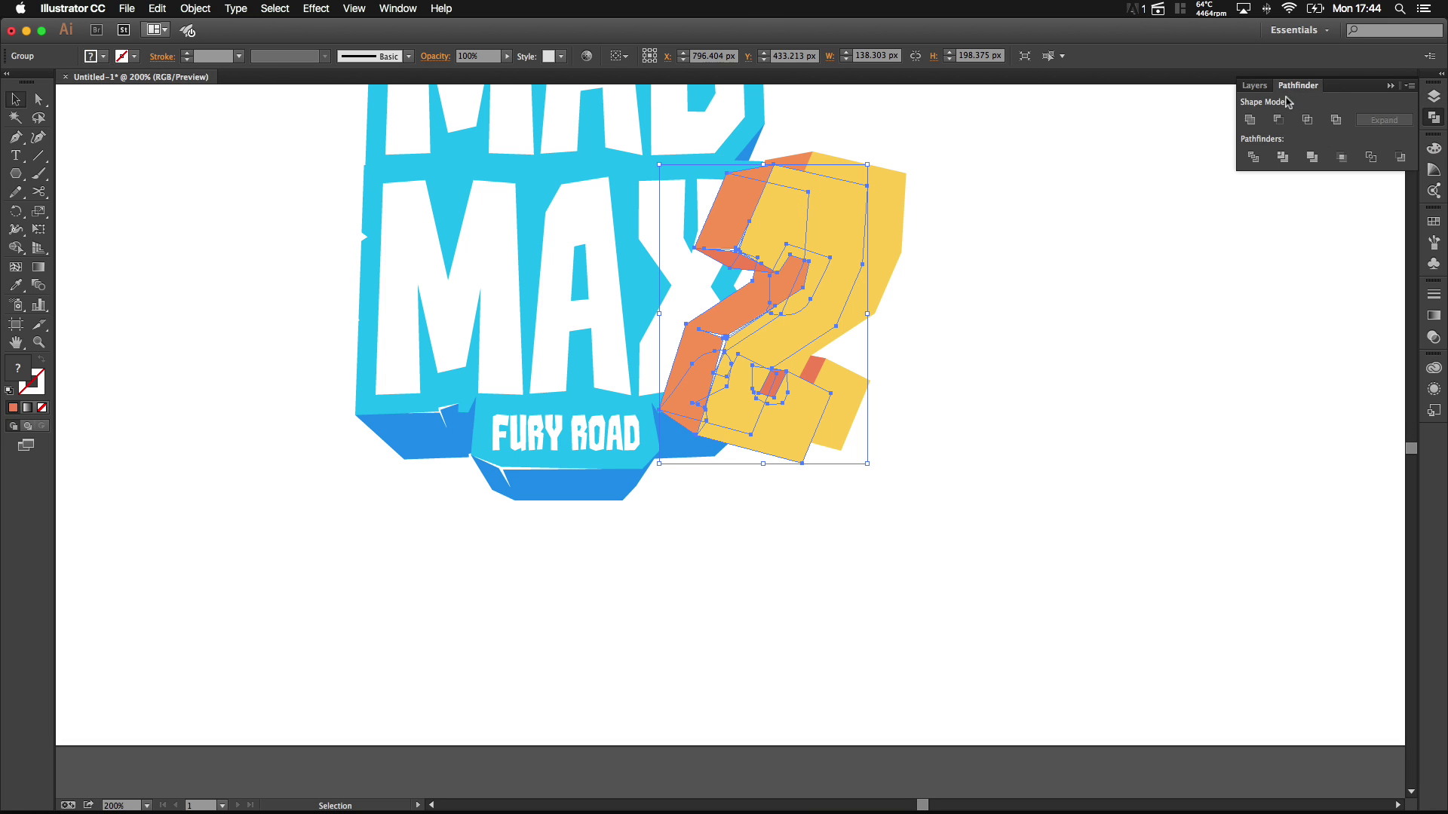
{"action": "left_click", "coordinate": [1251, 120]}
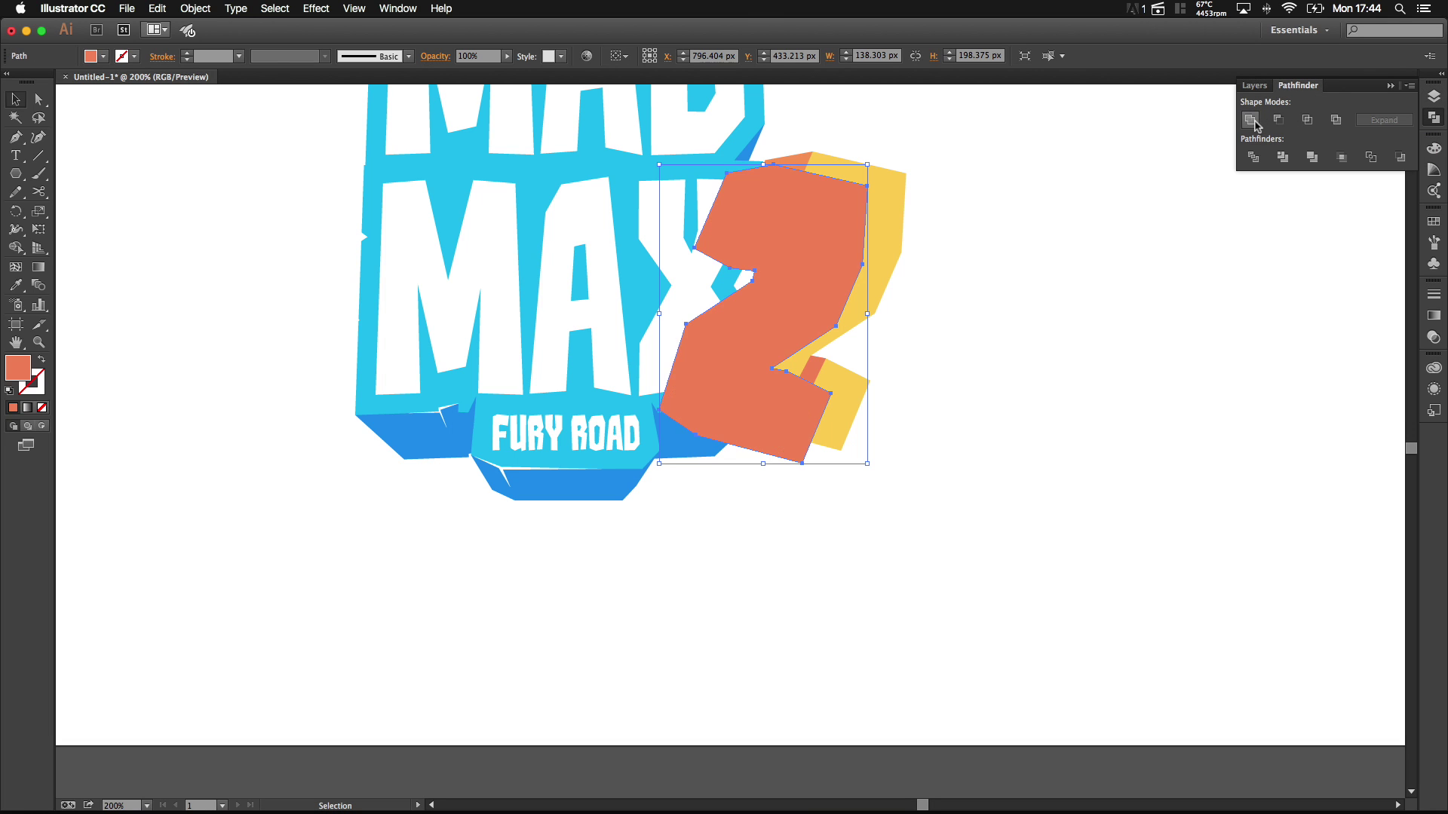
{"action": "double_click", "coordinate": [21, 369]}
{"action": "left_click_drag", "start_coordinate": [26, 297], "coordinate": [4, 280]}
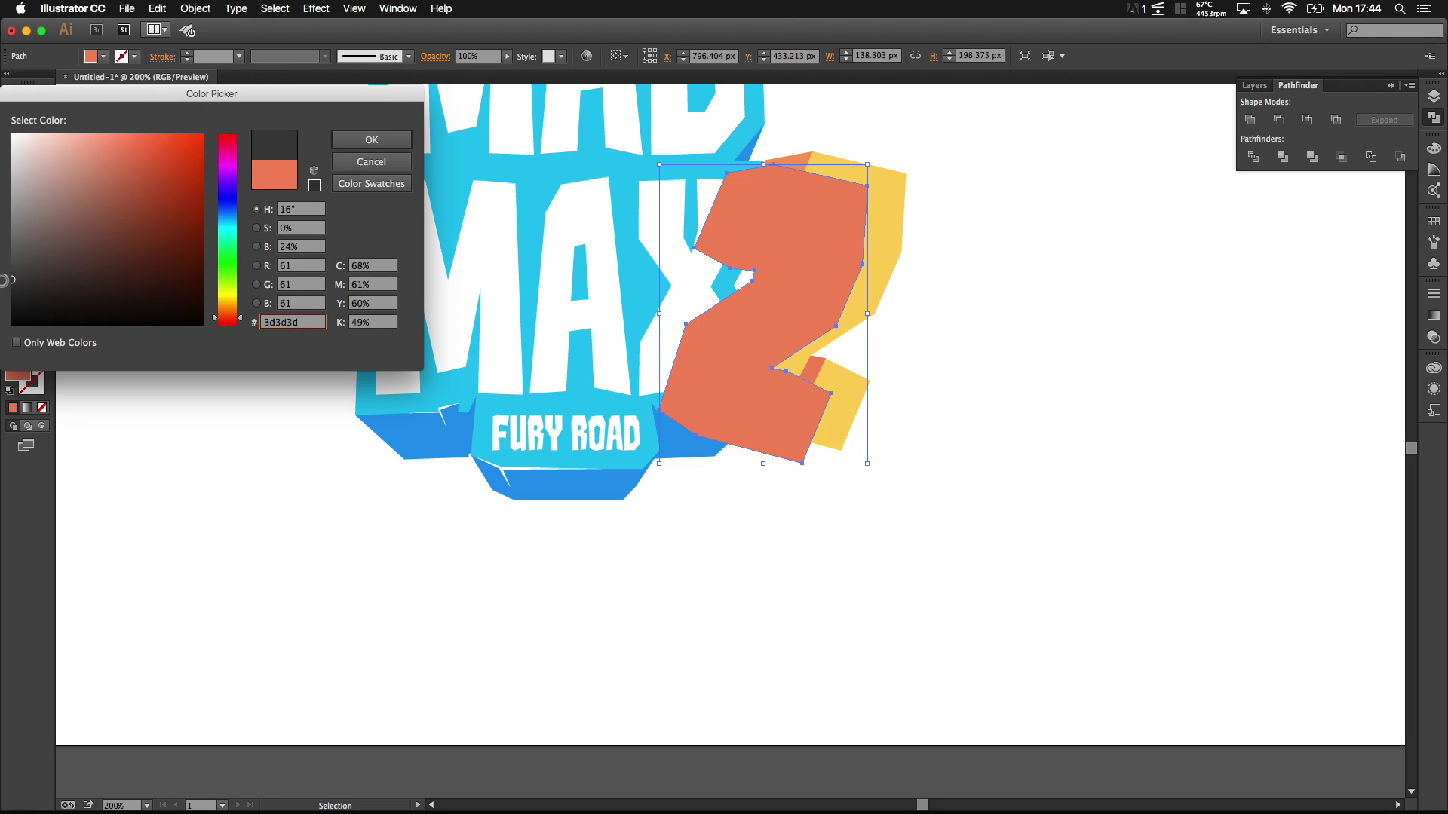
{"action": "left_click", "coordinate": [372, 139]}
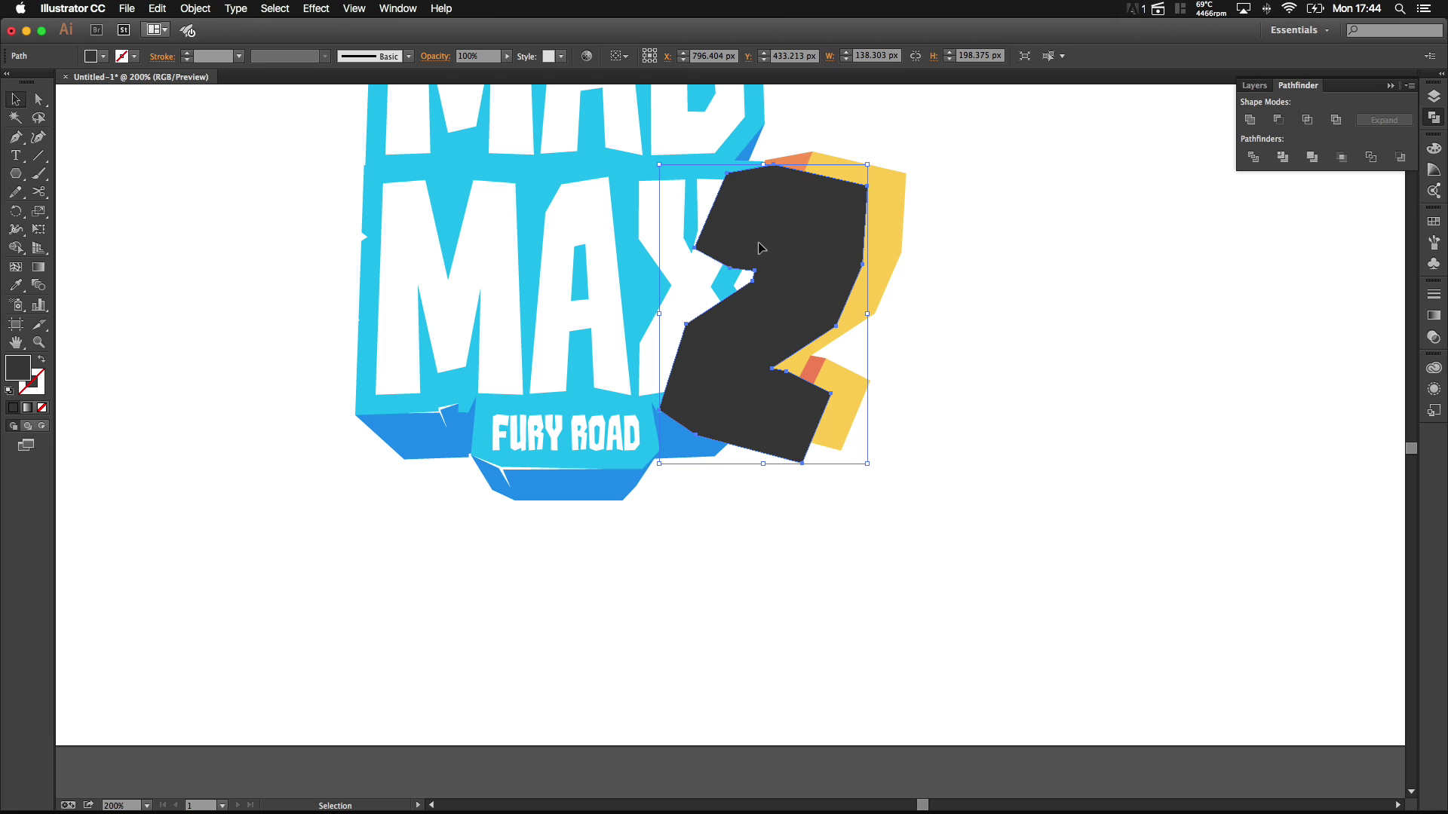
Step: Send the dark grey silhouette one level back, behind the coloured 2, and deselect it
{"action": "key", "text": "a"}
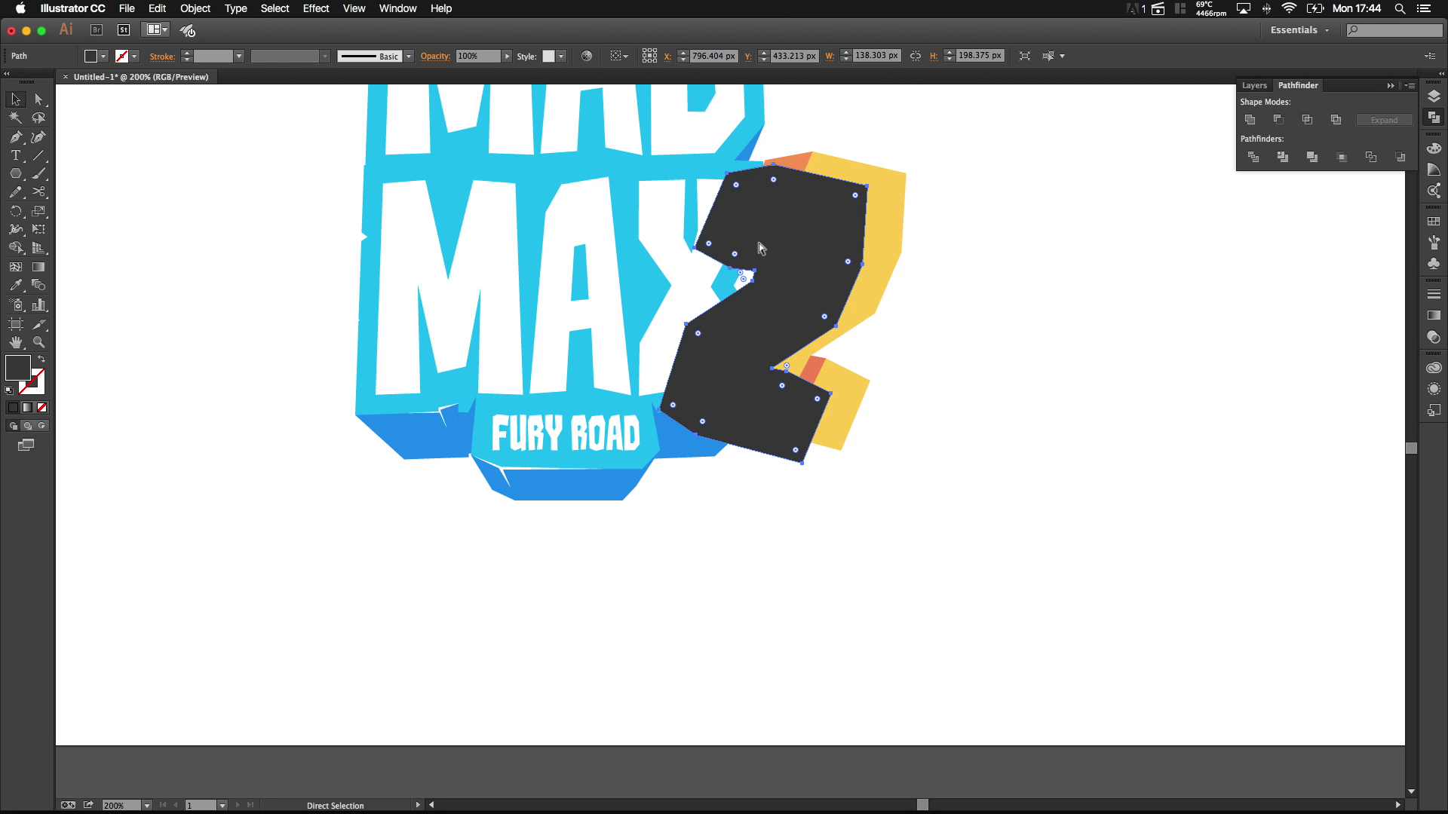
{"action": "key", "text": "super+bracketleft"}
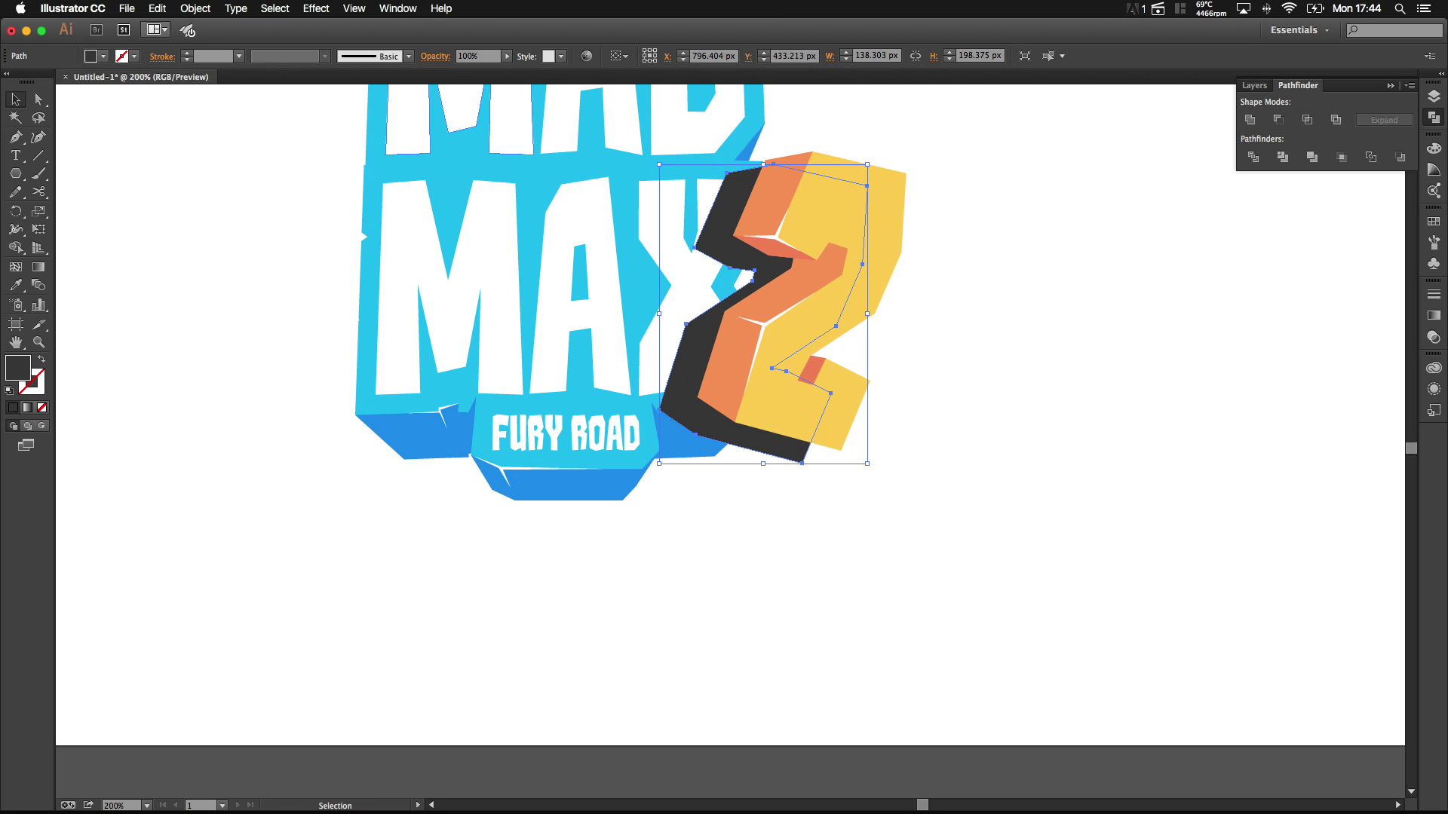
{"action": "key", "text": "super+1"}
{"action": "key", "text": "super+minus"}
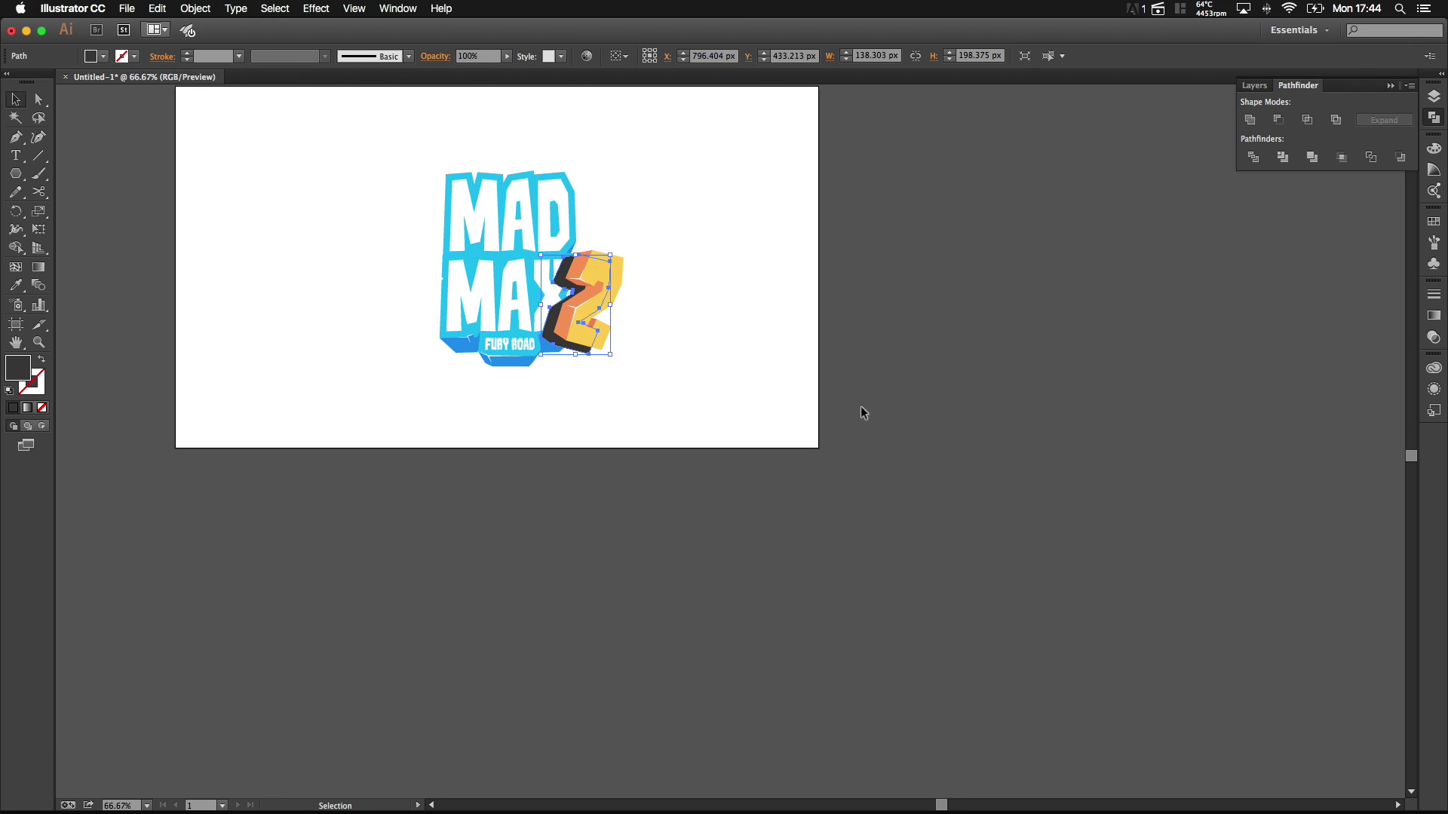
{"action": "left_click", "coordinate": [874, 406]}
{"action": "scroll", "coordinate": [551, 362], "scroll_direction": "up", "scroll_amount": 1}
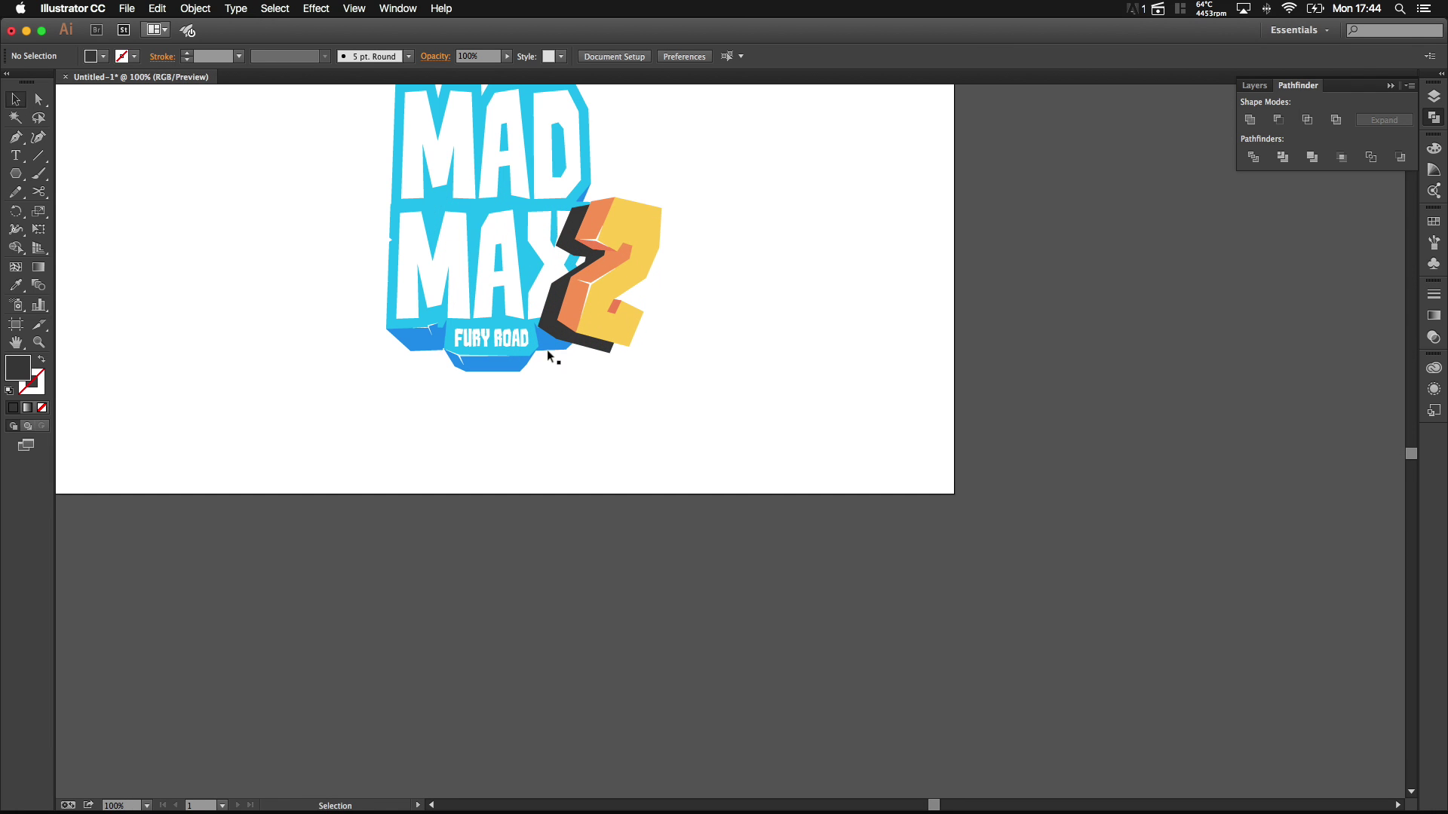
Step: Trim away the parts of the dark silhouette outside the light-blue title outline with Shape Builder, and deselect the shapes
{"action": "scroll", "coordinate": [562, 348], "scroll_direction": "up", "scroll_amount": 4}
{"action": "left_click_drag", "start_coordinate": [552, 253], "coordinate": [682, 365]}
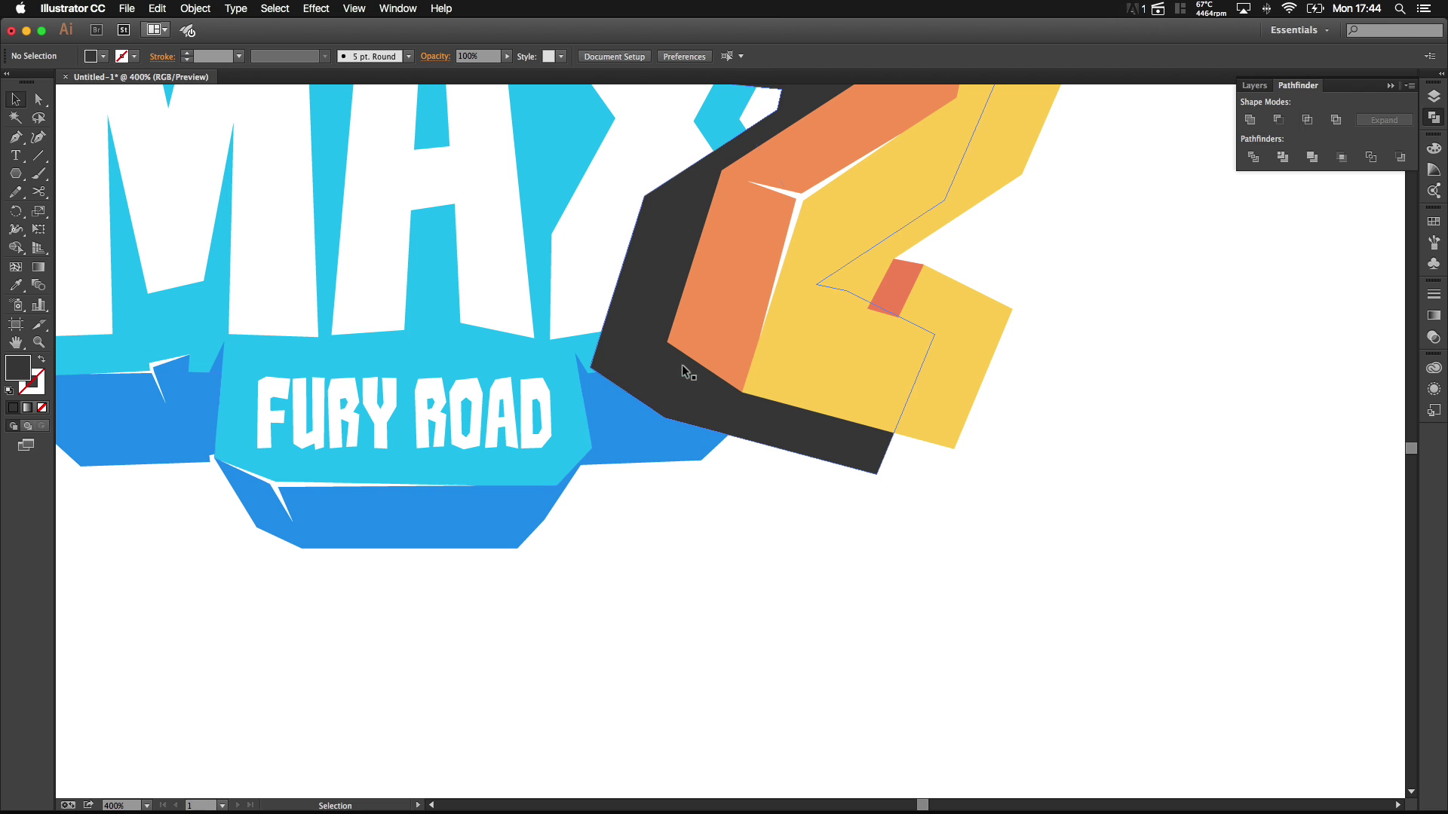
{"action": "left_click", "coordinate": [591, 369]}
{"action": "left_click", "coordinate": [534, 353]}
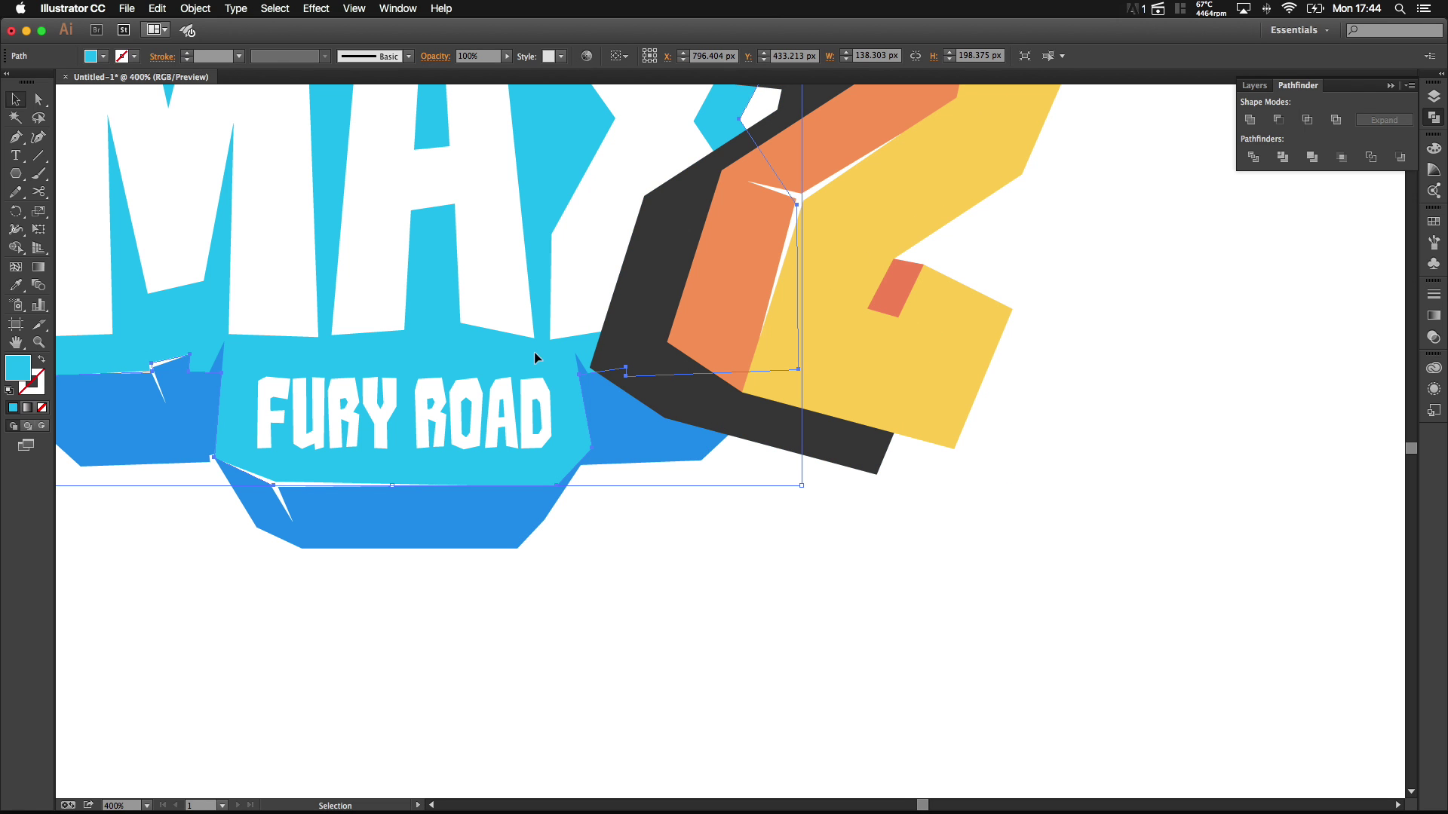
{"action": "scroll", "coordinate": [458, 359], "scroll_direction": "down", "scroll_amount": 3}
{"action": "left_click_drag", "start_coordinate": [460, 359], "coordinate": [545, 432]}
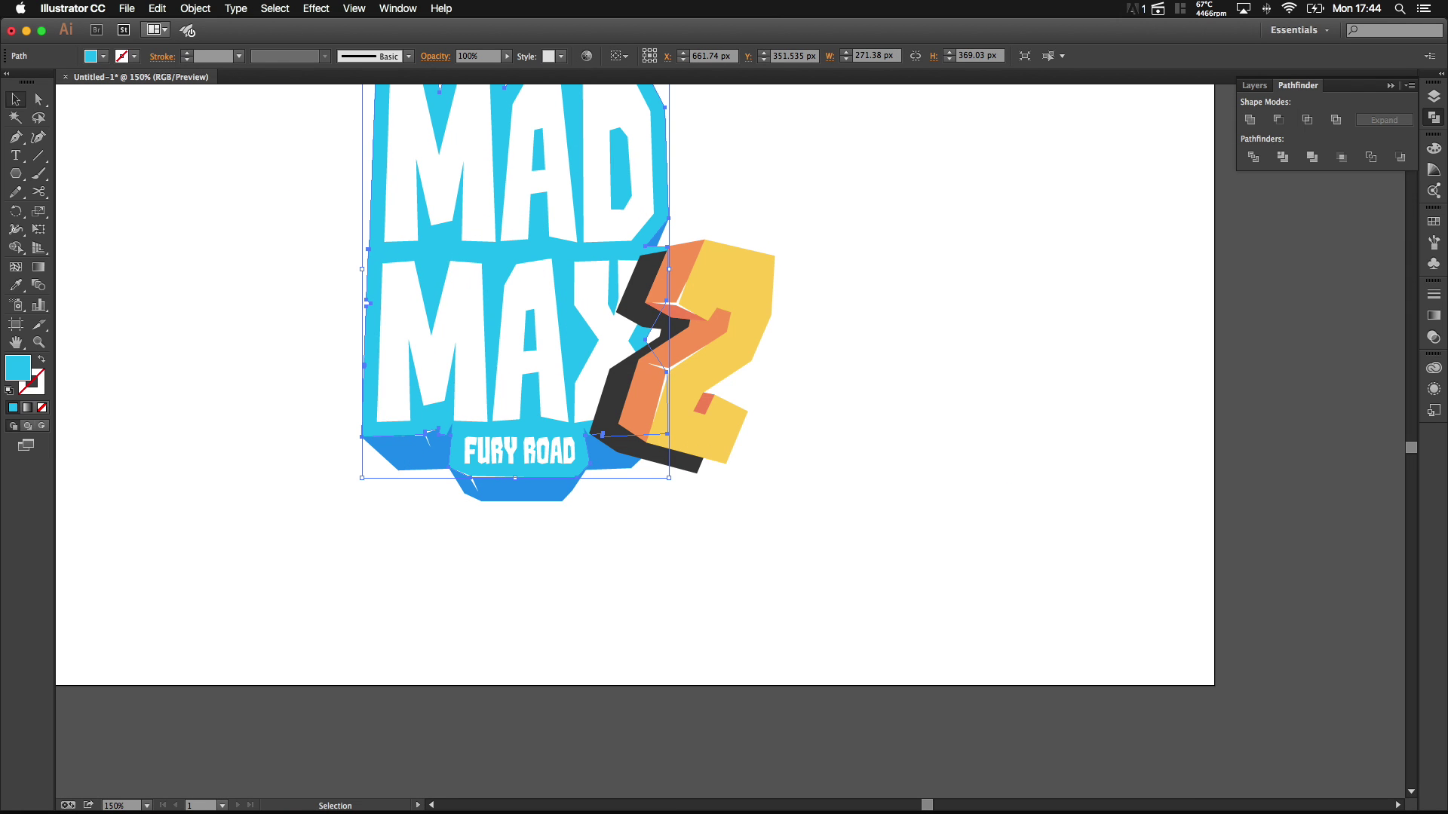
{"action": "scroll", "coordinate": [599, 441], "scroll_direction": "up", "scroll_amount": 1}
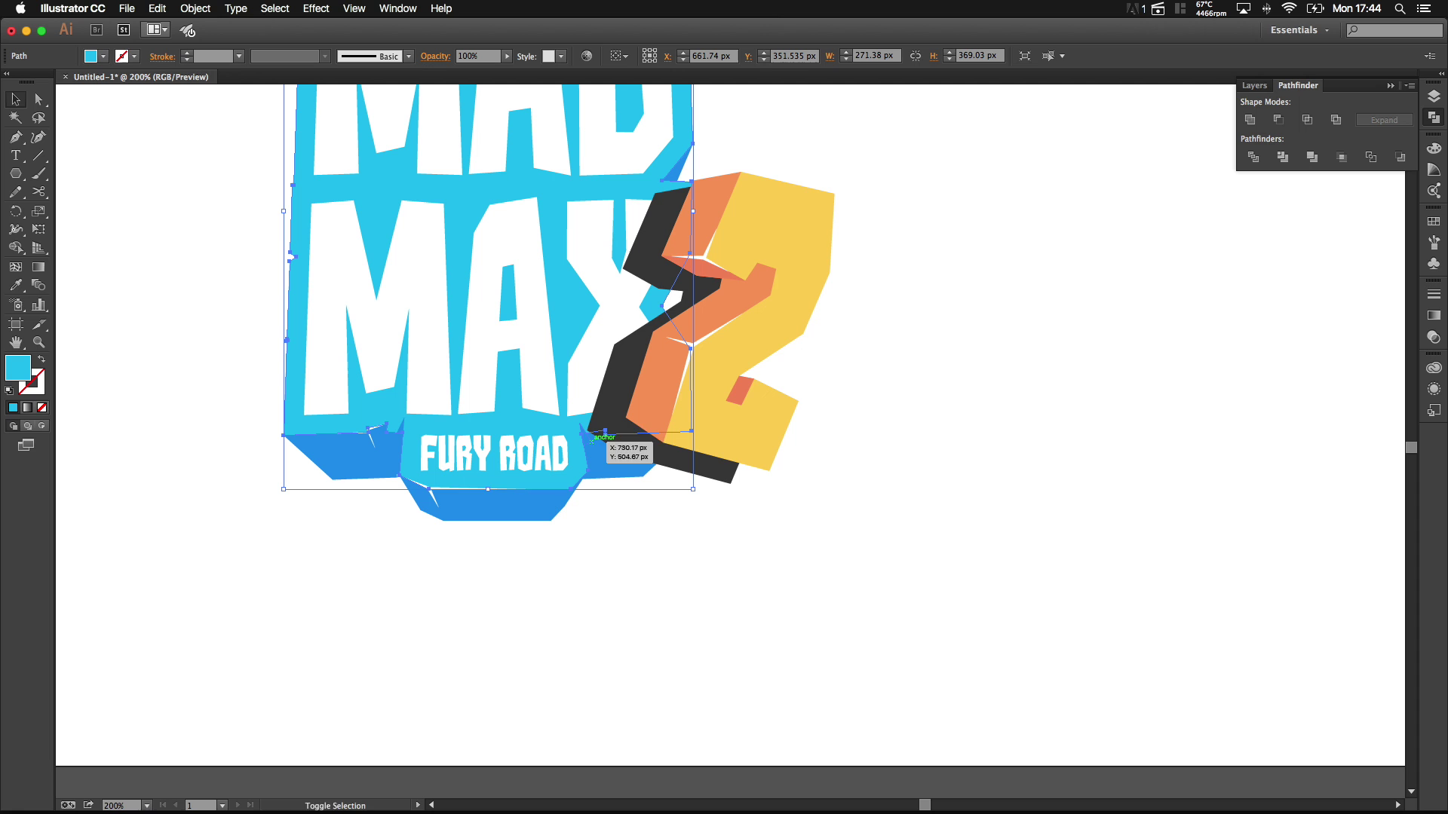
{"action": "left_click", "coordinate": [638, 456], "text": "shift"}
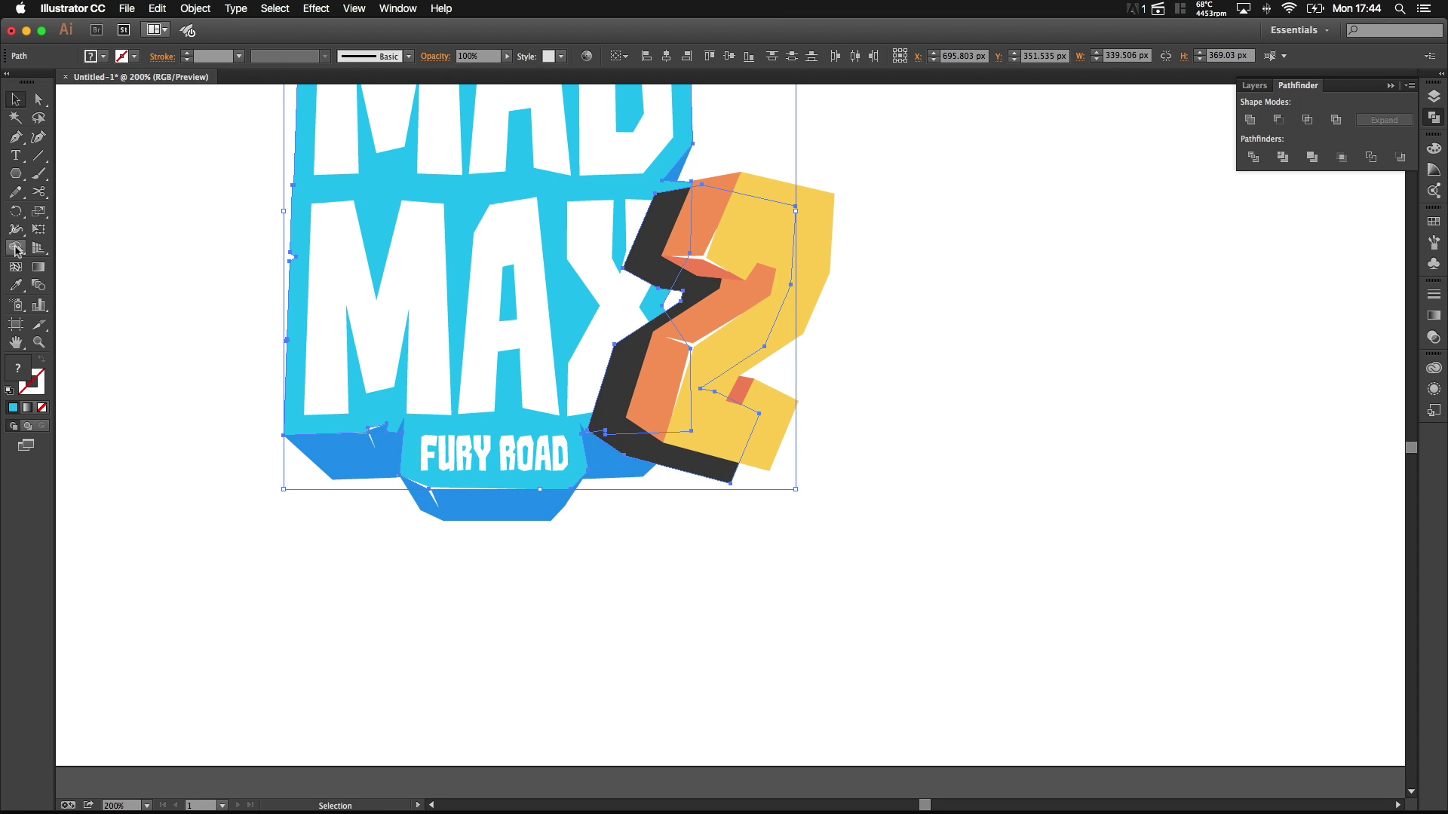
{"action": "left_click", "coordinate": [17, 249]}
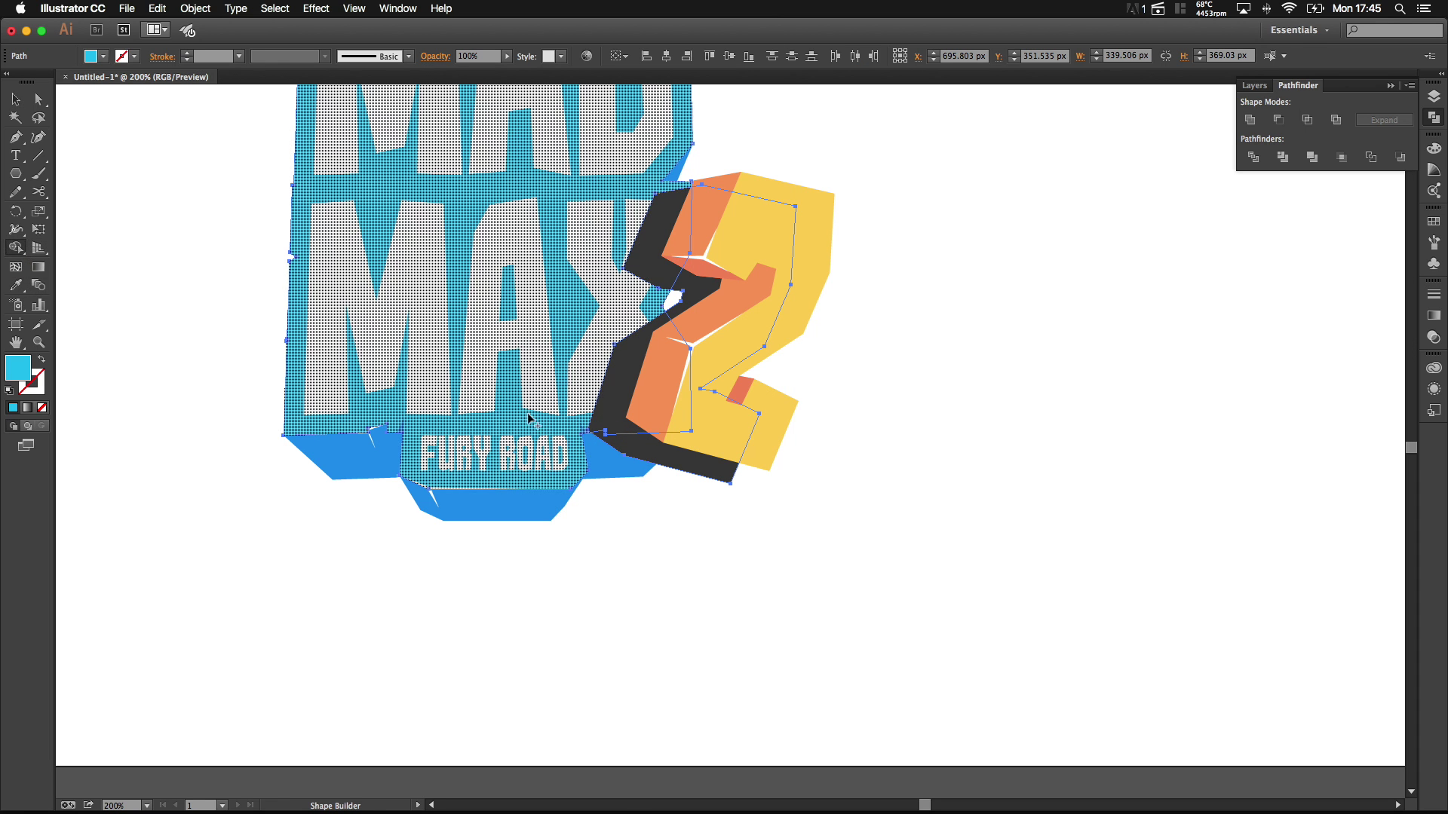
{"action": "left_click", "coordinate": [728, 310], "text": "alt"}
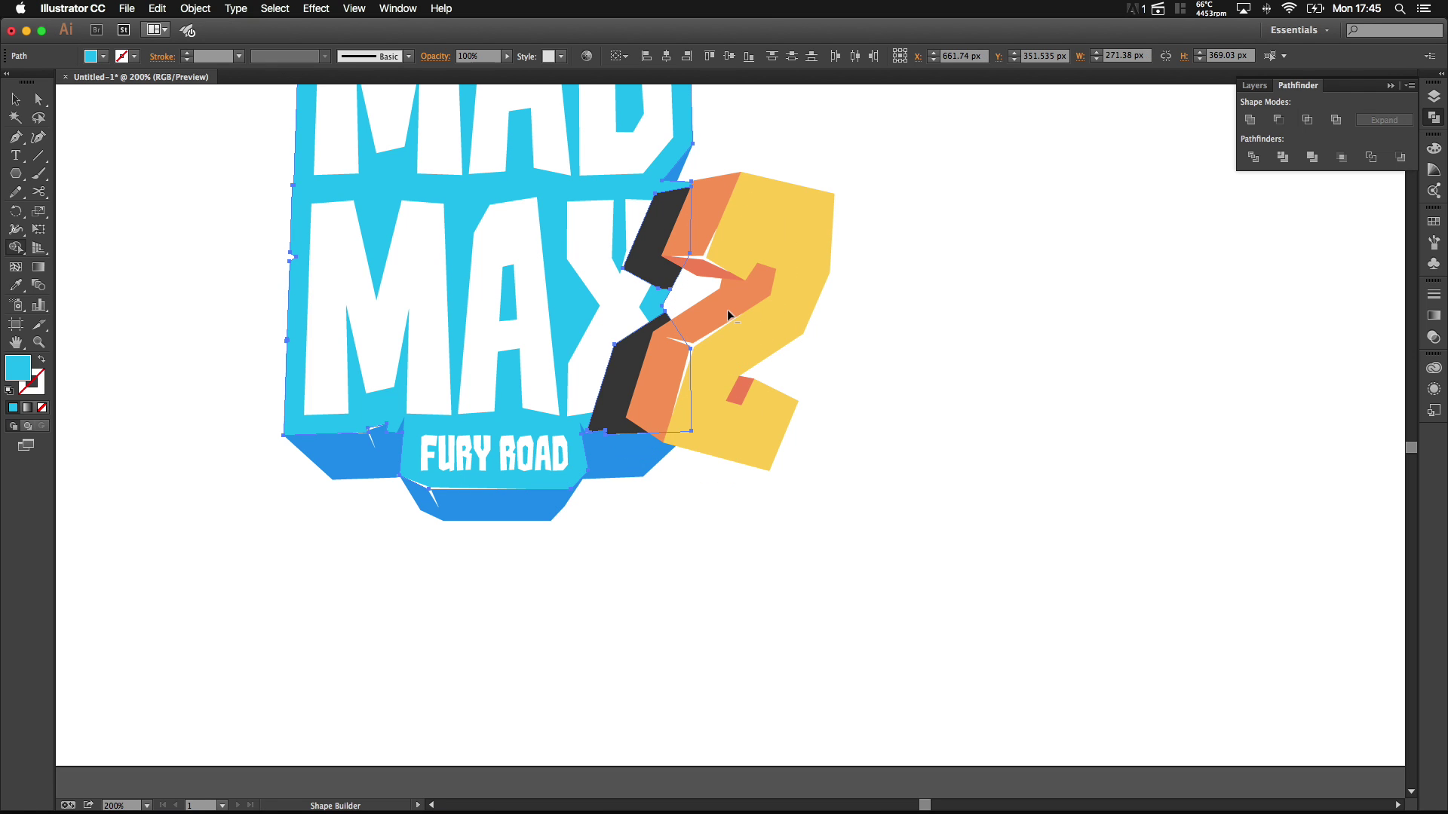
{"action": "left_click", "coordinate": [907, 369], "text": "super"}
{"action": "scroll", "coordinate": [908, 369], "scroll_direction": "down", "scroll_amount": 2}
{"action": "scroll", "coordinate": [908, 370], "scroll_direction": "down", "scroll_amount": 2}
{"action": "scroll", "coordinate": [862, 368], "scroll_direction": "up", "scroll_amount": 5}
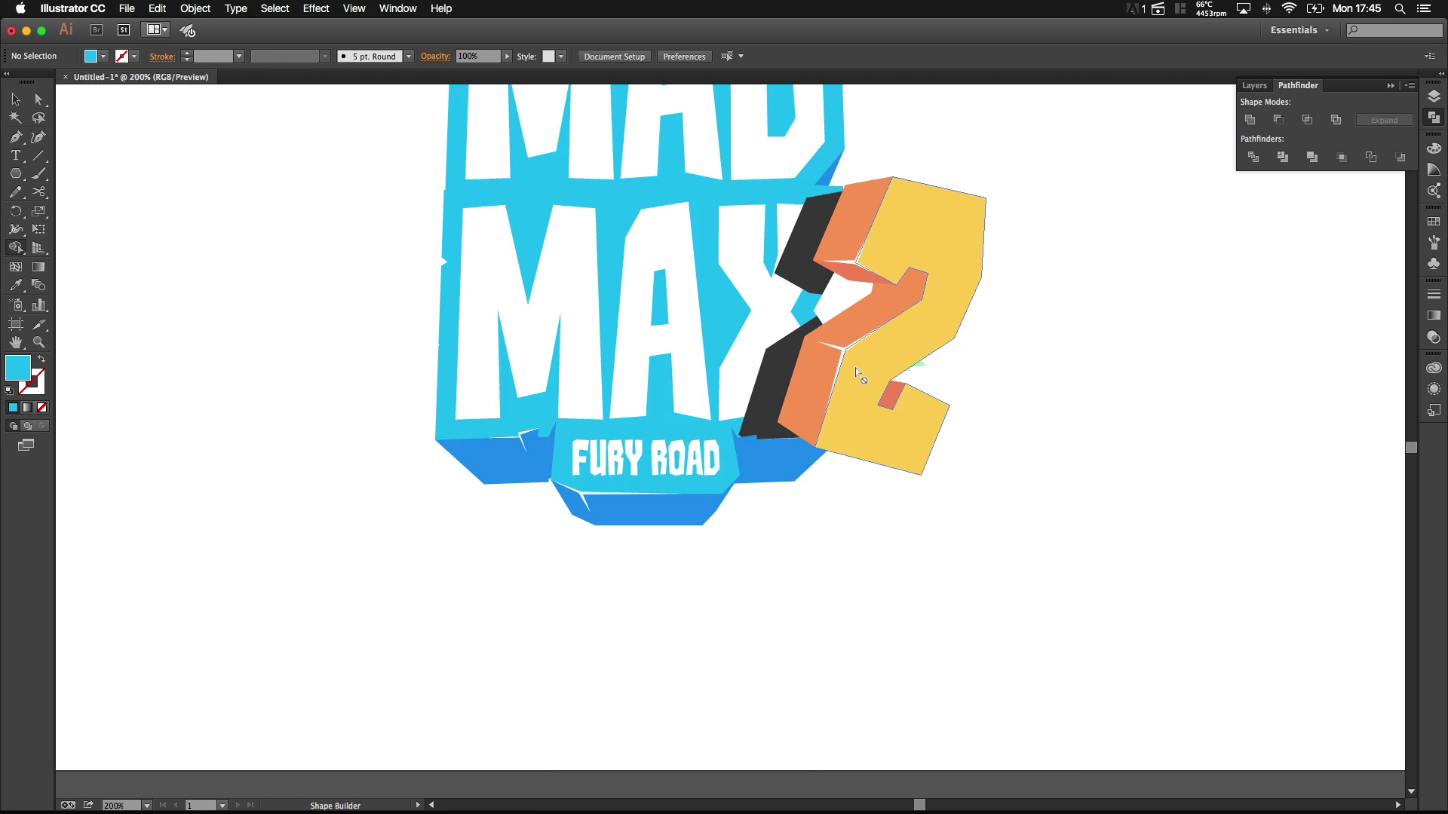
Step: Set the two dark shadow pieces beside the 2 to 46% opacity with the Overlay blending mode
{"action": "key", "text": "v"}
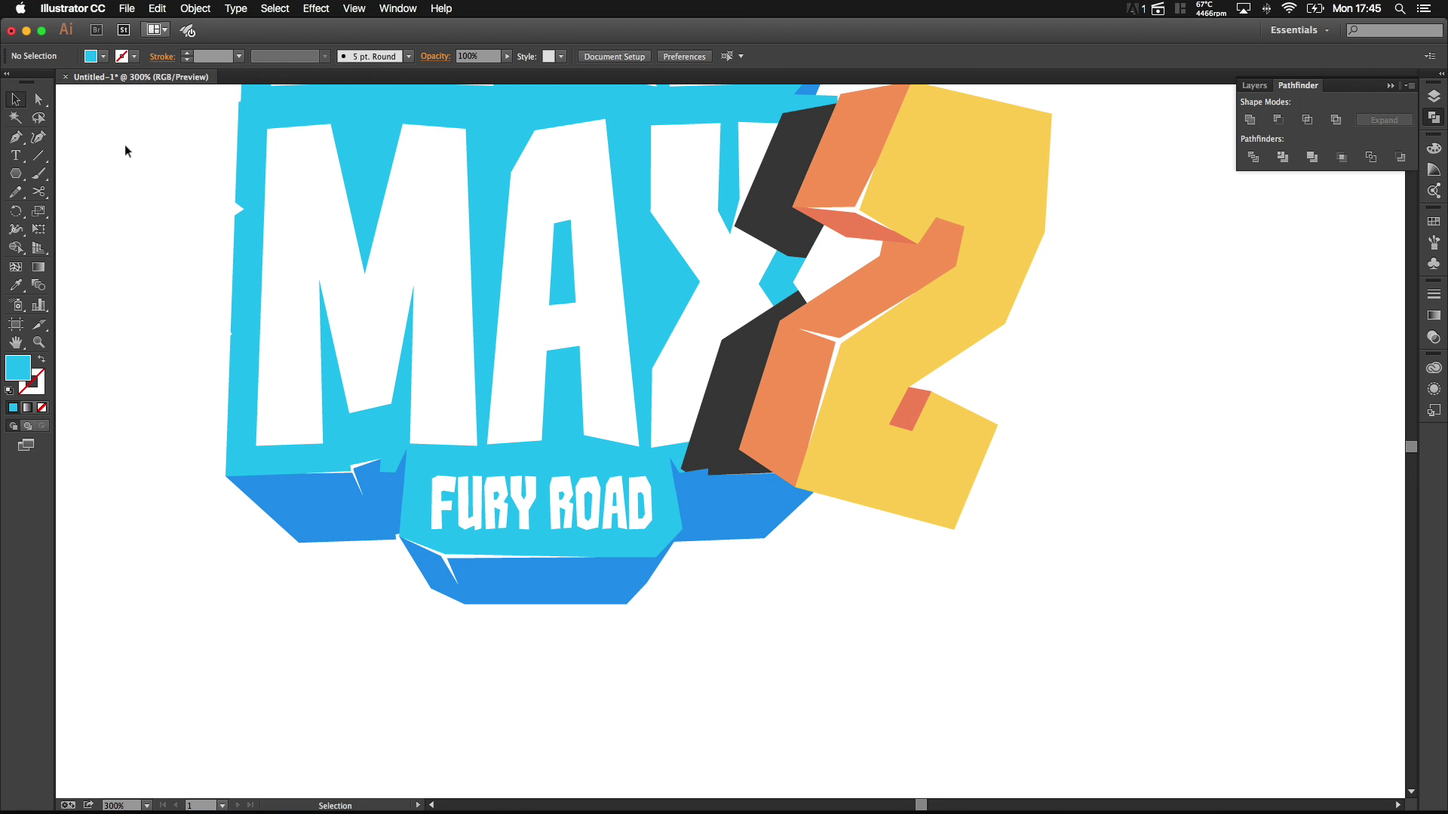
{"action": "left_click", "coordinate": [764, 390]}
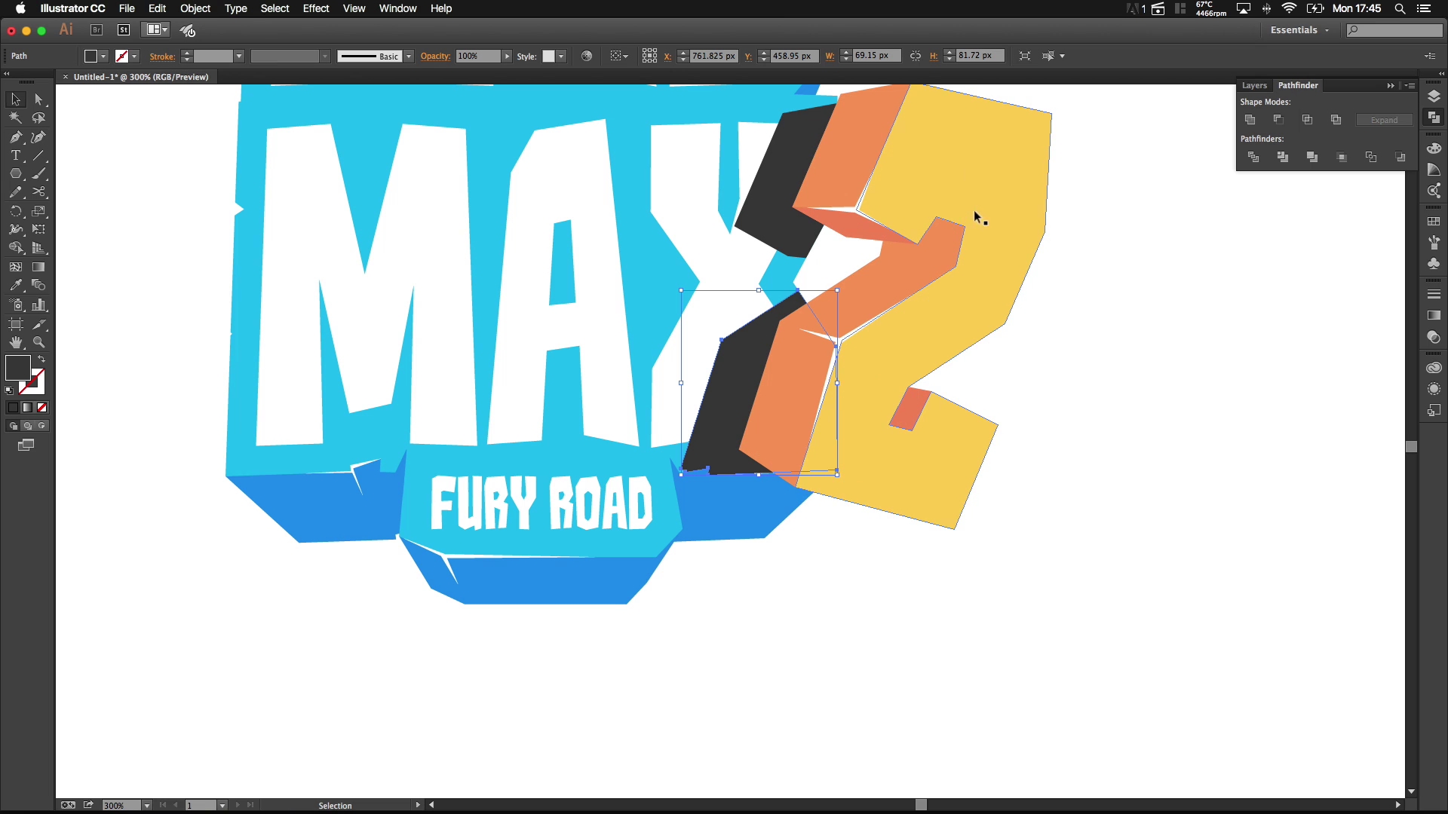
{"action": "left_click", "coordinate": [777, 218], "text": "shift"}
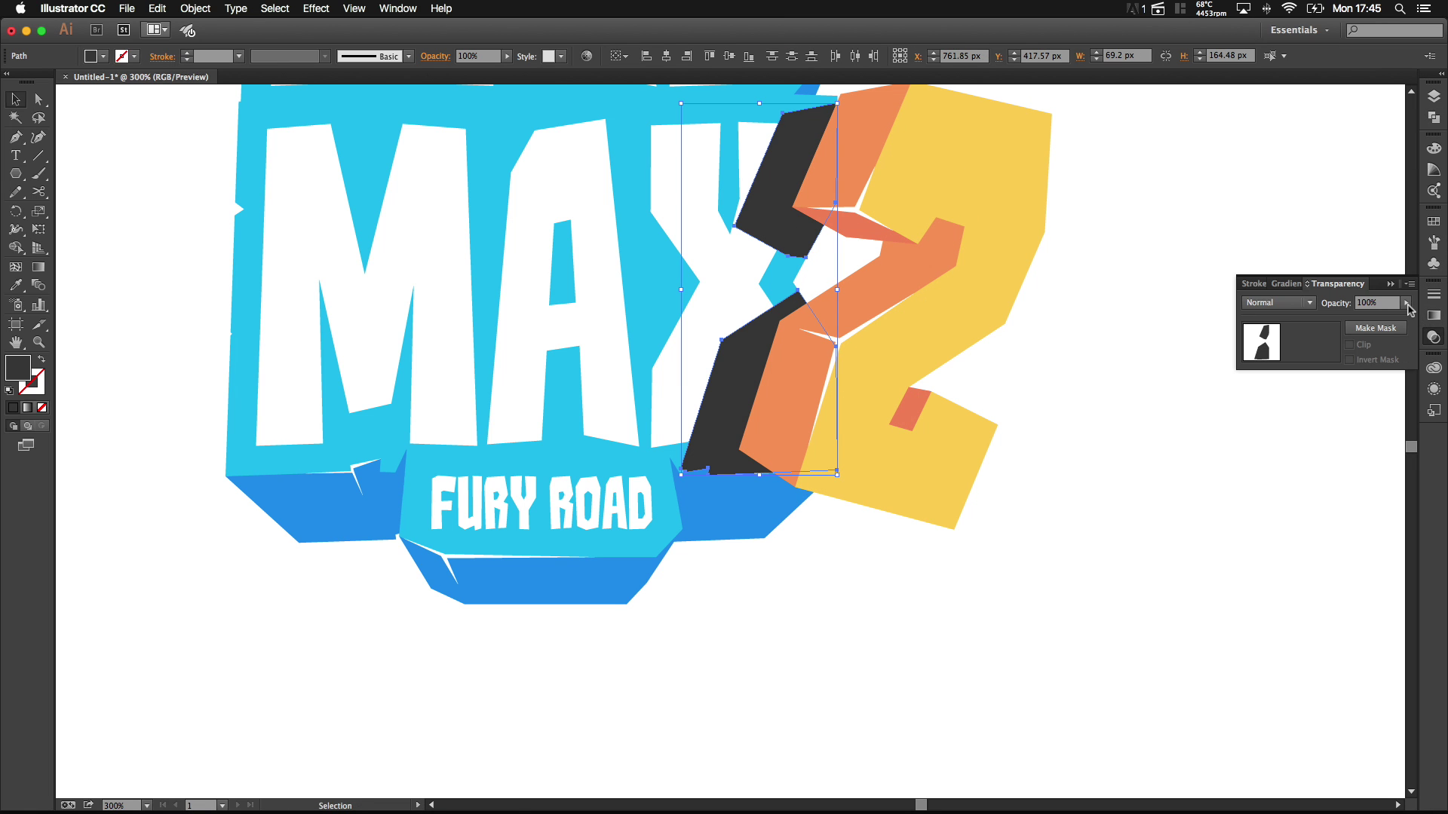
{"action": "left_click", "coordinate": [1406, 302]}
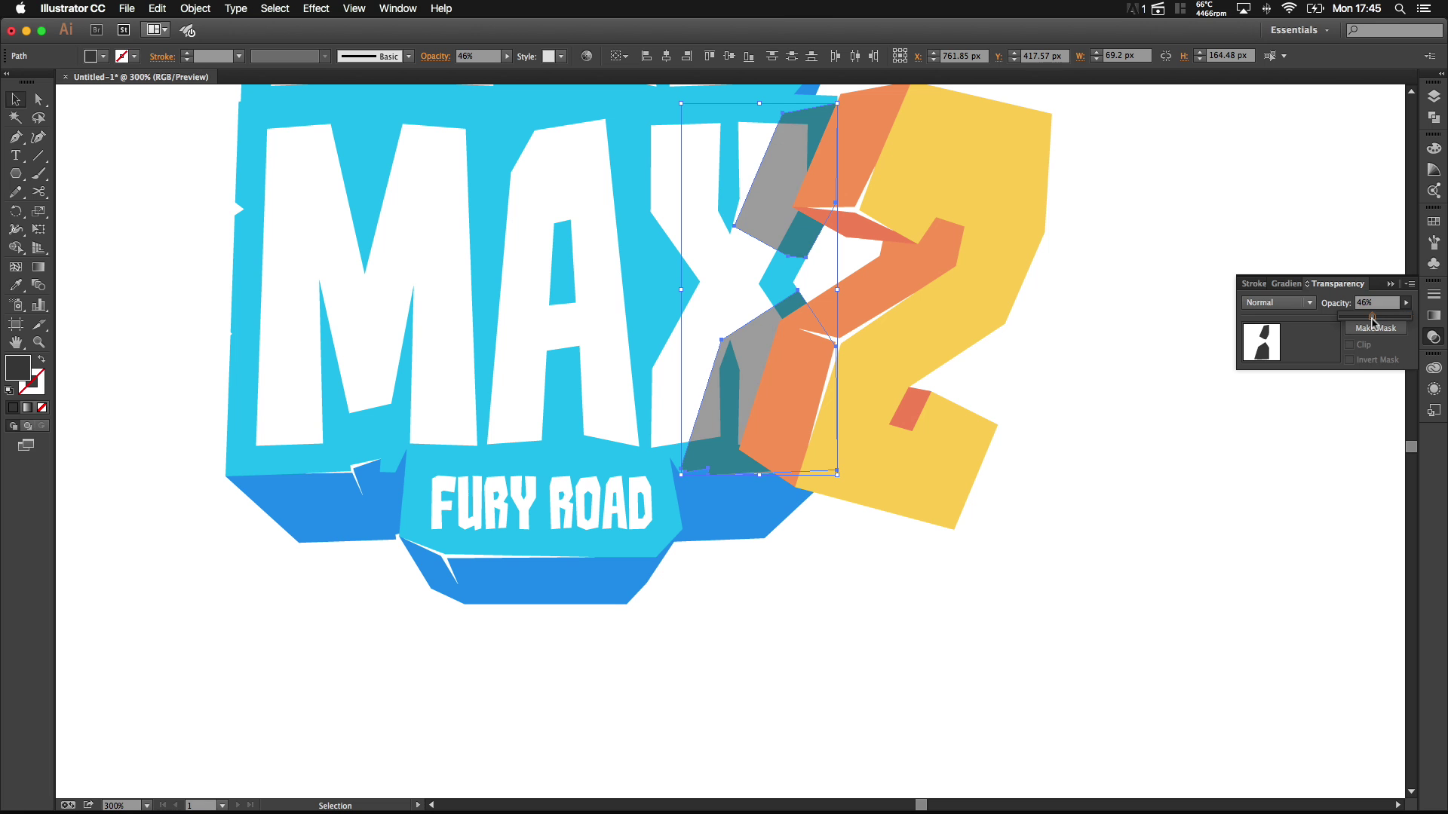
{"action": "left_click", "coordinate": [1279, 302]}
{"action": "left_click", "coordinate": [1281, 449]}
{"action": "scroll", "coordinate": [1194, 374], "scroll_direction": "down", "scroll_amount": 2}
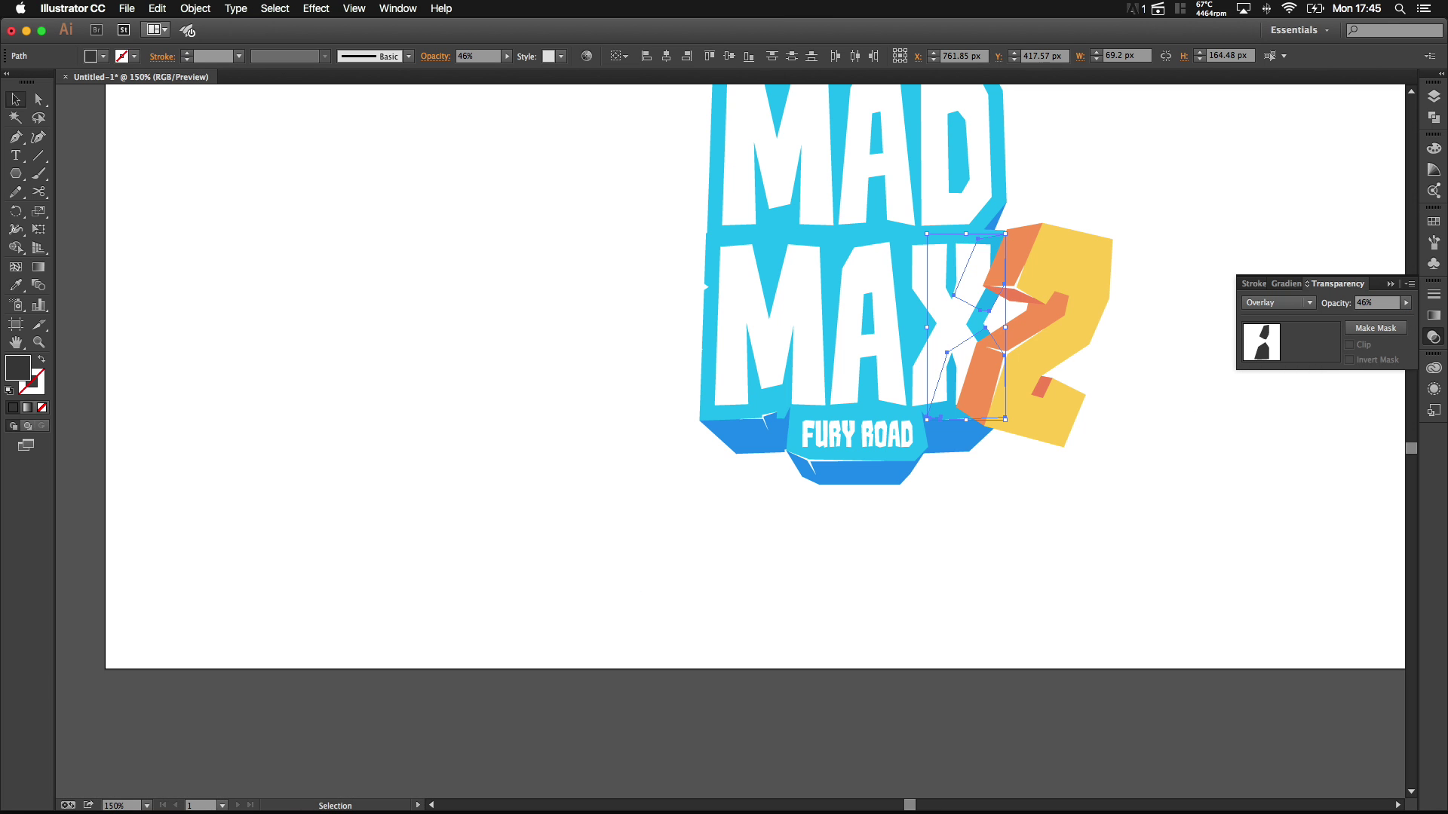
Step: Raise the opacity of the two shadow pieces to 100% and deselect them
{"action": "left_click", "coordinate": [1406, 302]}
{"action": "left_click", "coordinate": [1408, 316]}
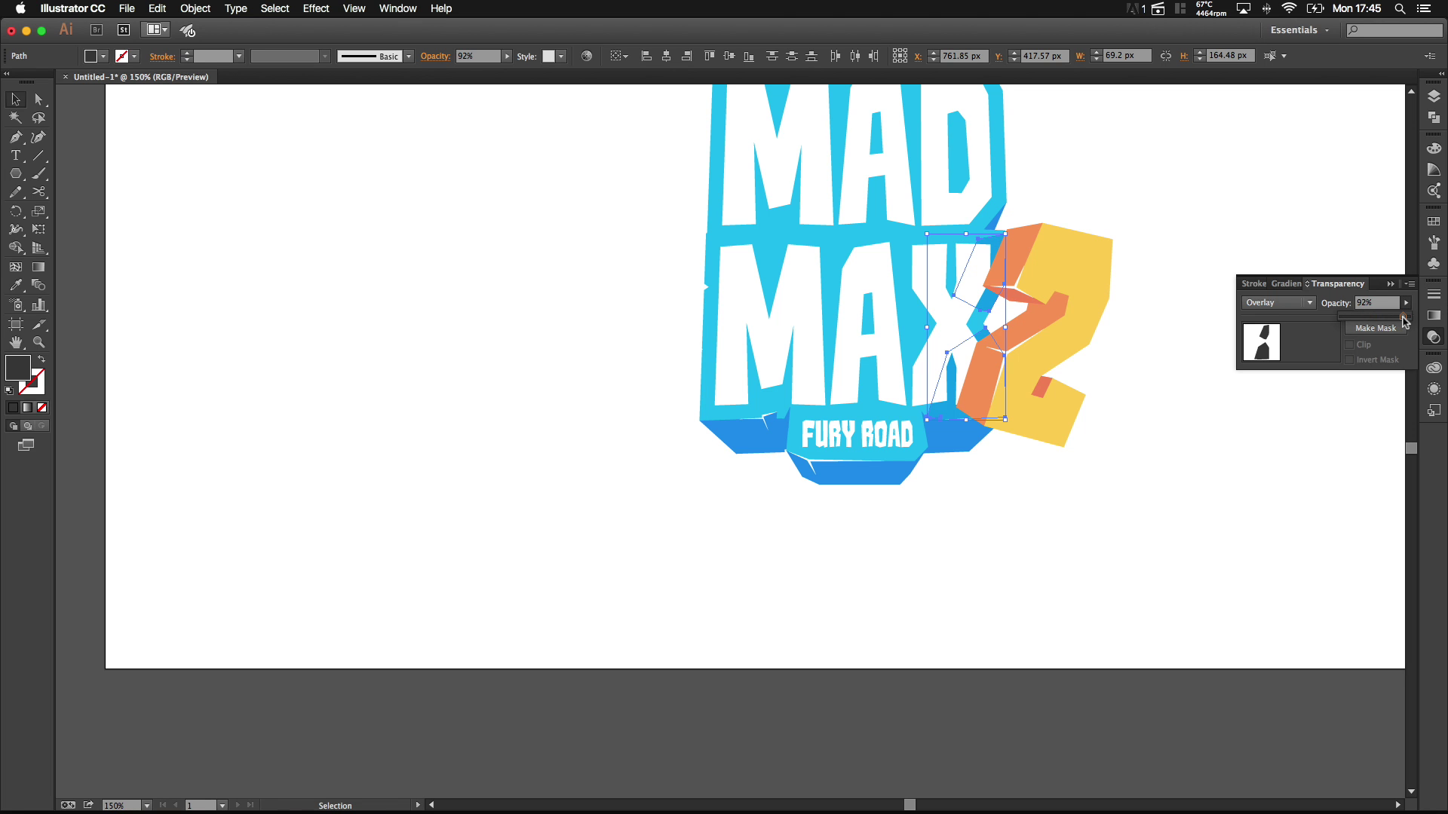
{"action": "left_click_drag", "start_coordinate": [1079, 347], "coordinate": [950, 351]}
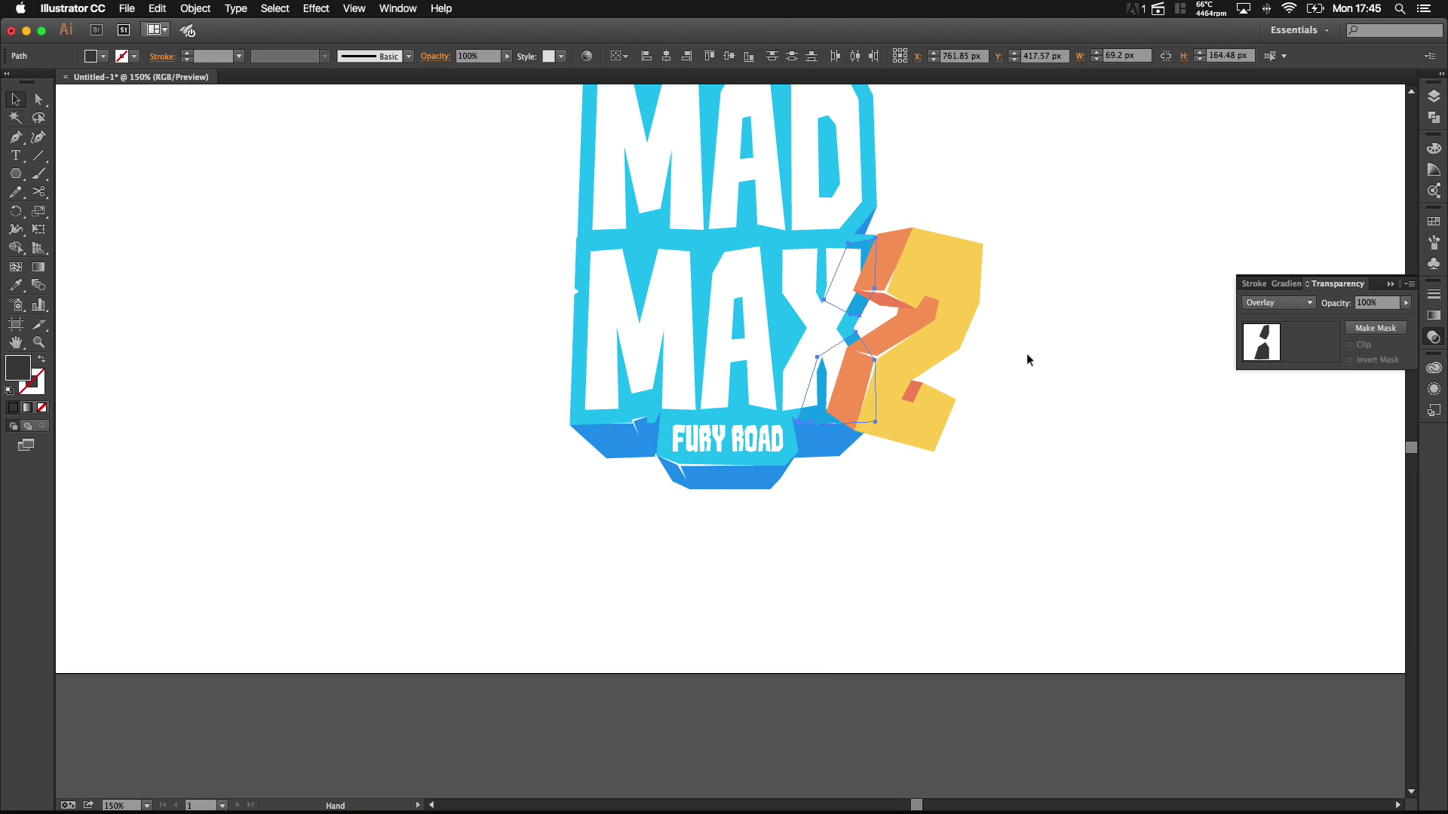
{"action": "left_click", "coordinate": [1082, 350]}
{"action": "scroll", "coordinate": [1088, 351], "scroll_direction": "down", "scroll_amount": 4}
{"action": "scroll", "coordinate": [1088, 350], "scroll_direction": "down", "scroll_amount": 4}
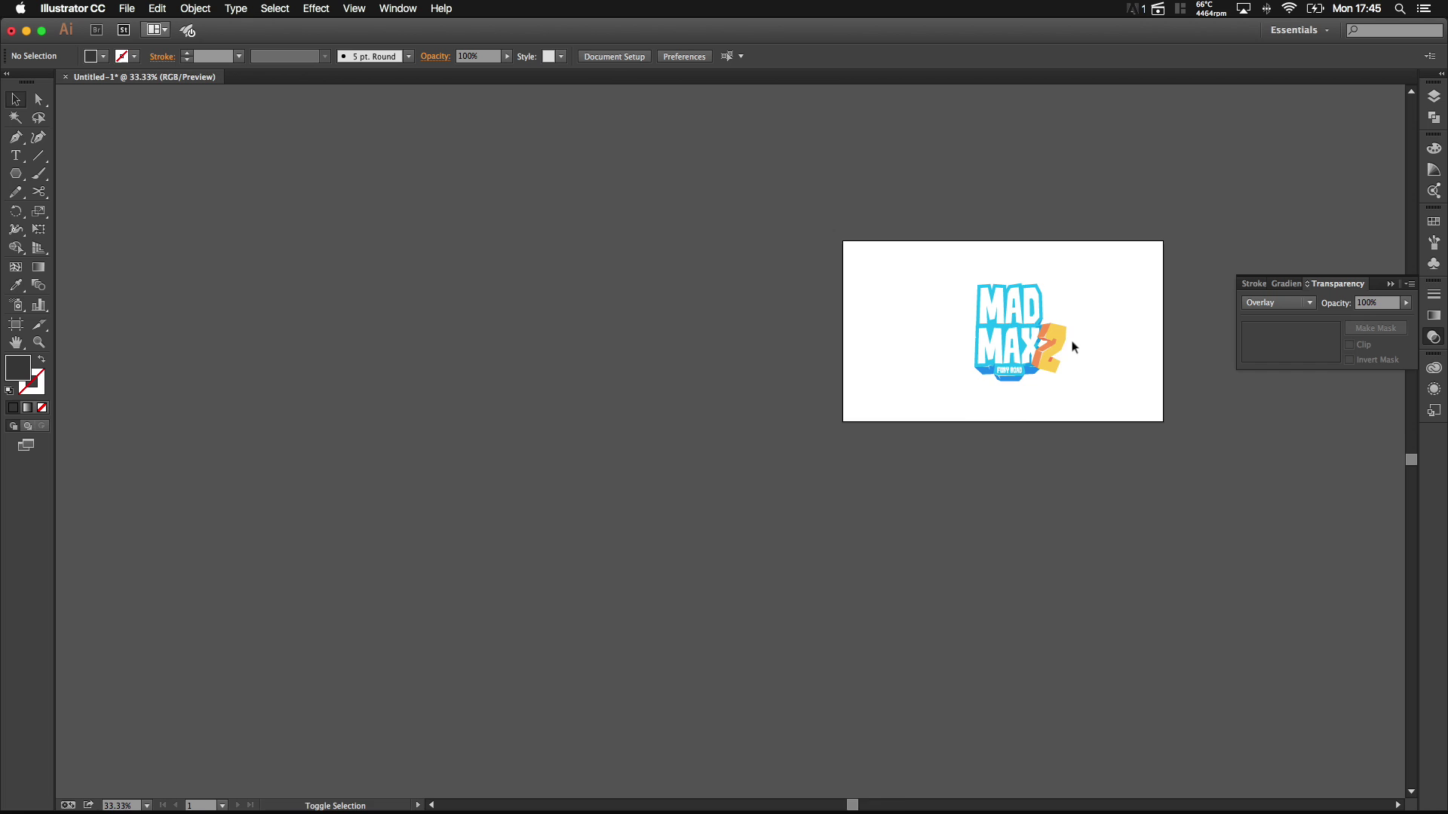
Step: Group the two shadow pieces beside the 2 into one object
{"action": "scroll", "coordinate": [1073, 340], "scroll_direction": "up", "scroll_amount": 4}
{"action": "scroll", "coordinate": [923, 400], "scroll_direction": "up", "scroll_amount": 3}
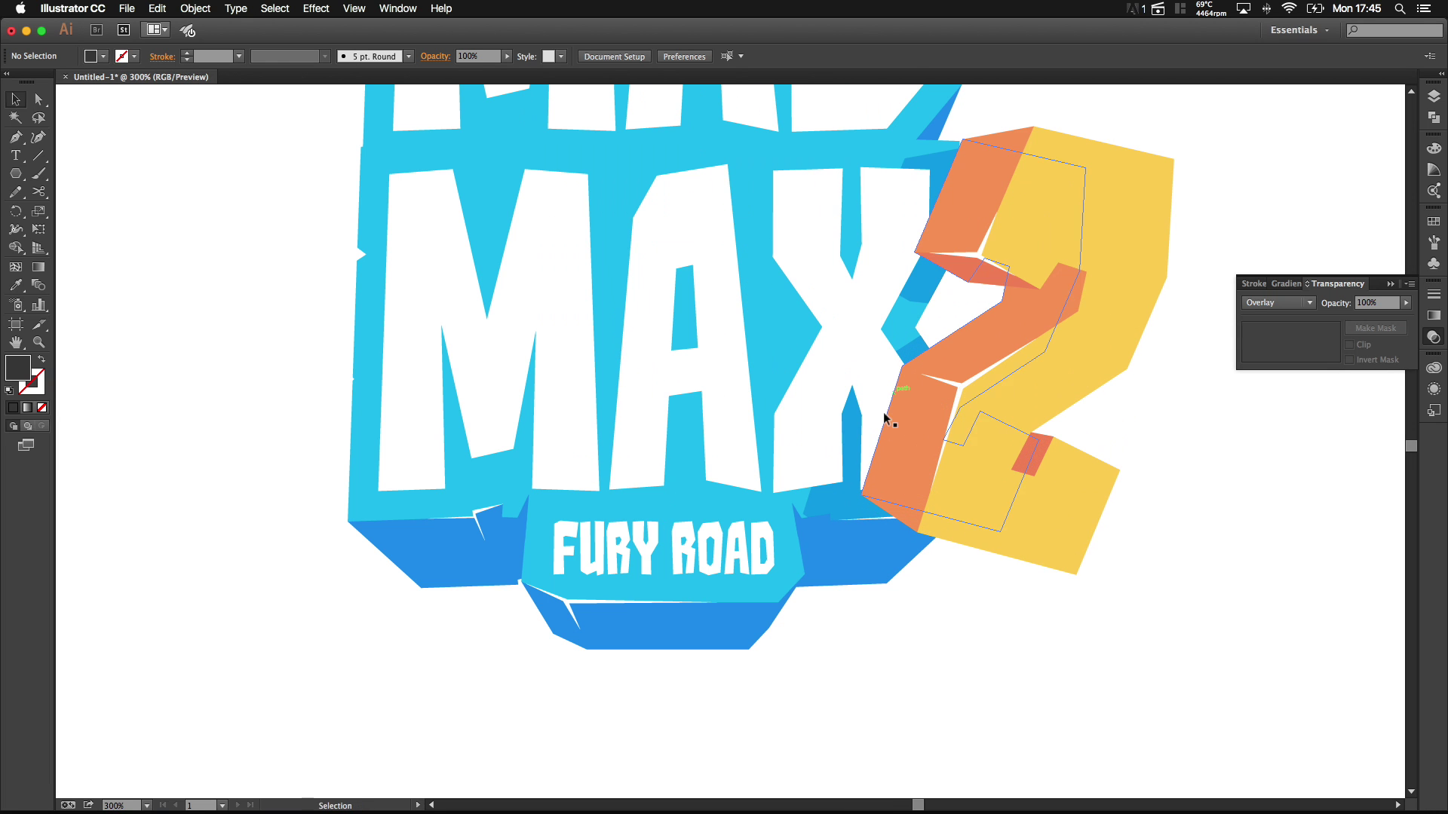
{"action": "left_click", "coordinate": [885, 401]}
{"action": "left_click", "coordinate": [919, 287], "text": "shift"}
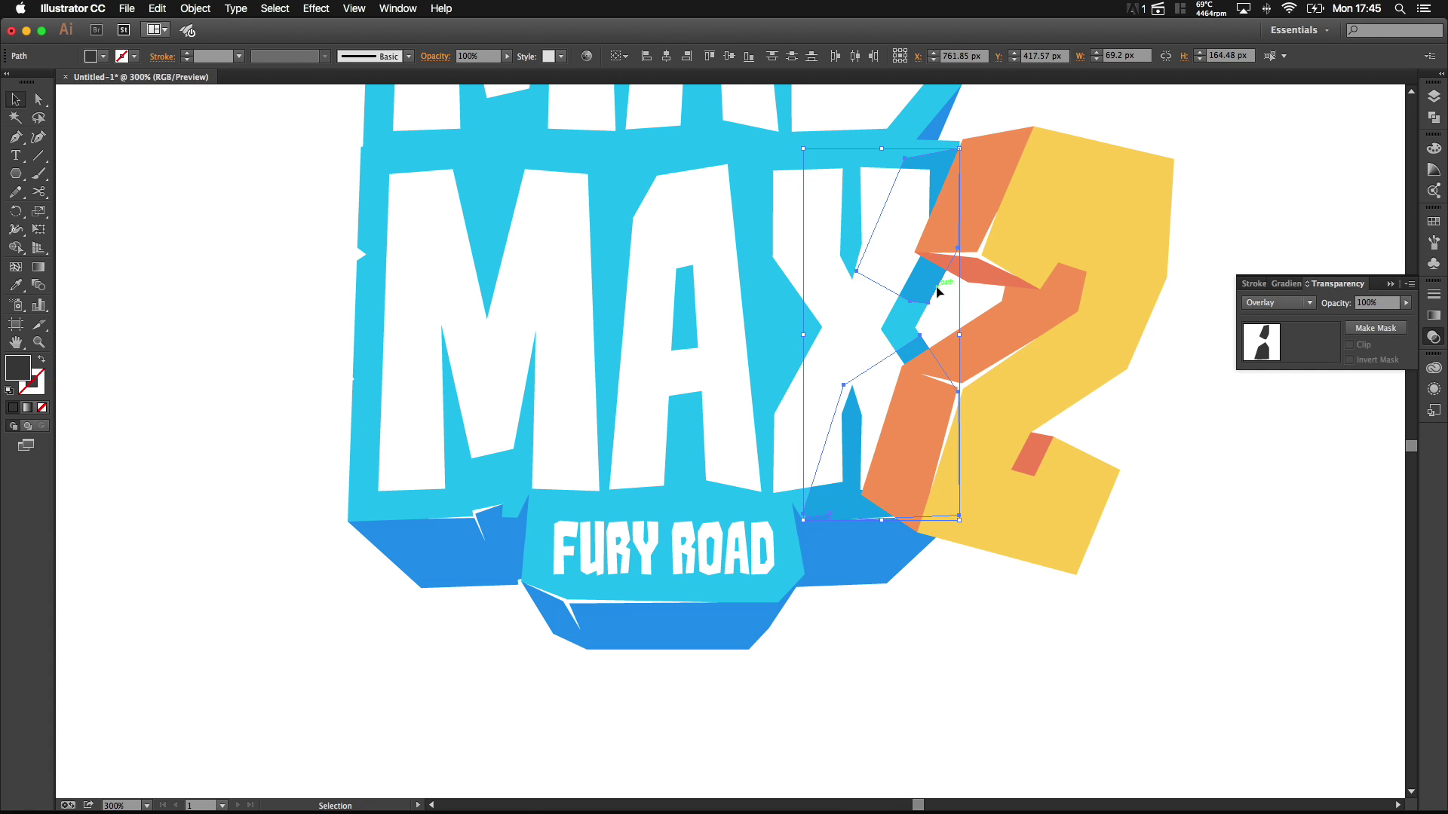
{"action": "key", "text": "a"}
{"action": "key", "text": "super+g"}
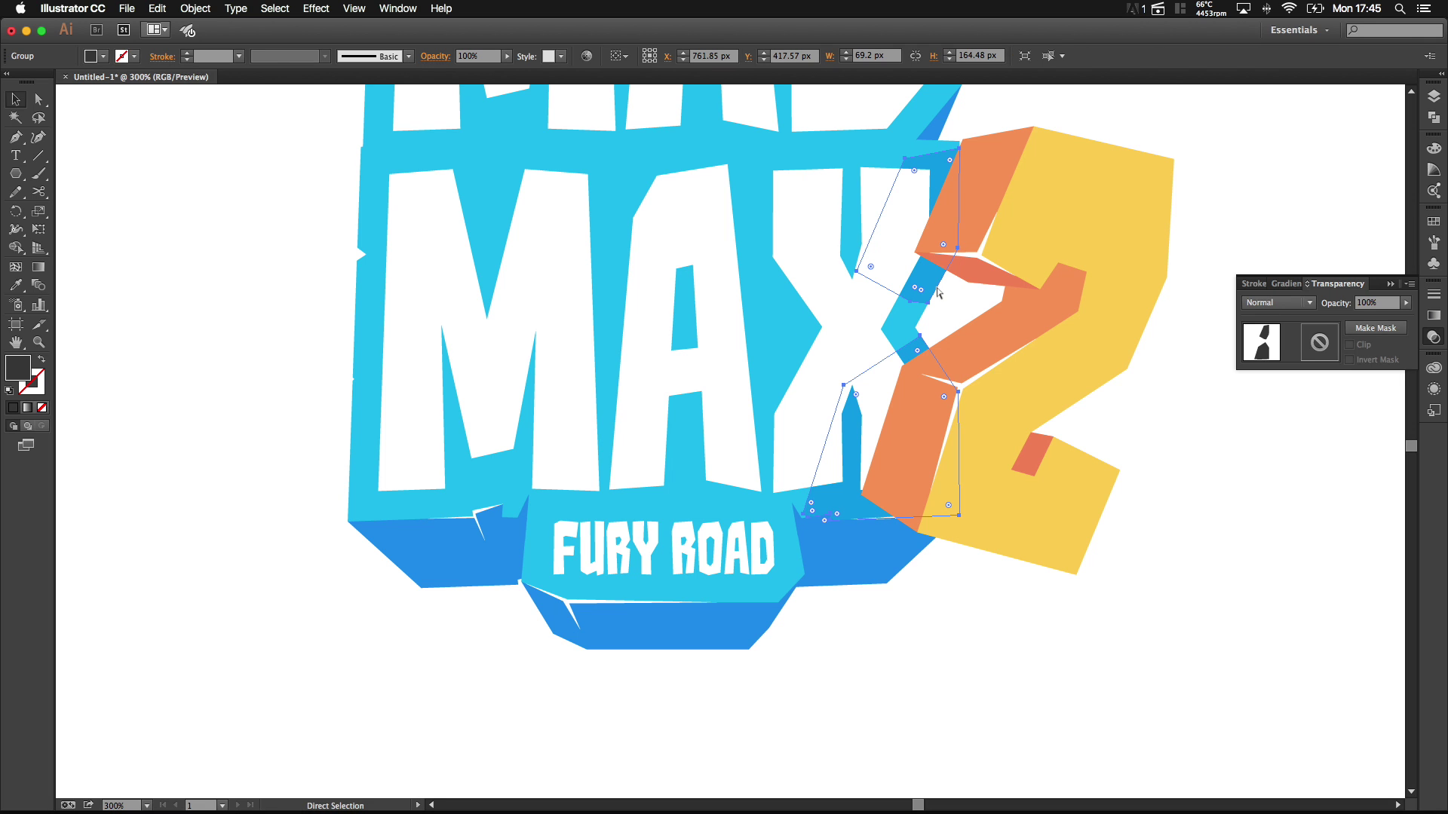
{"action": "key", "text": "v"}
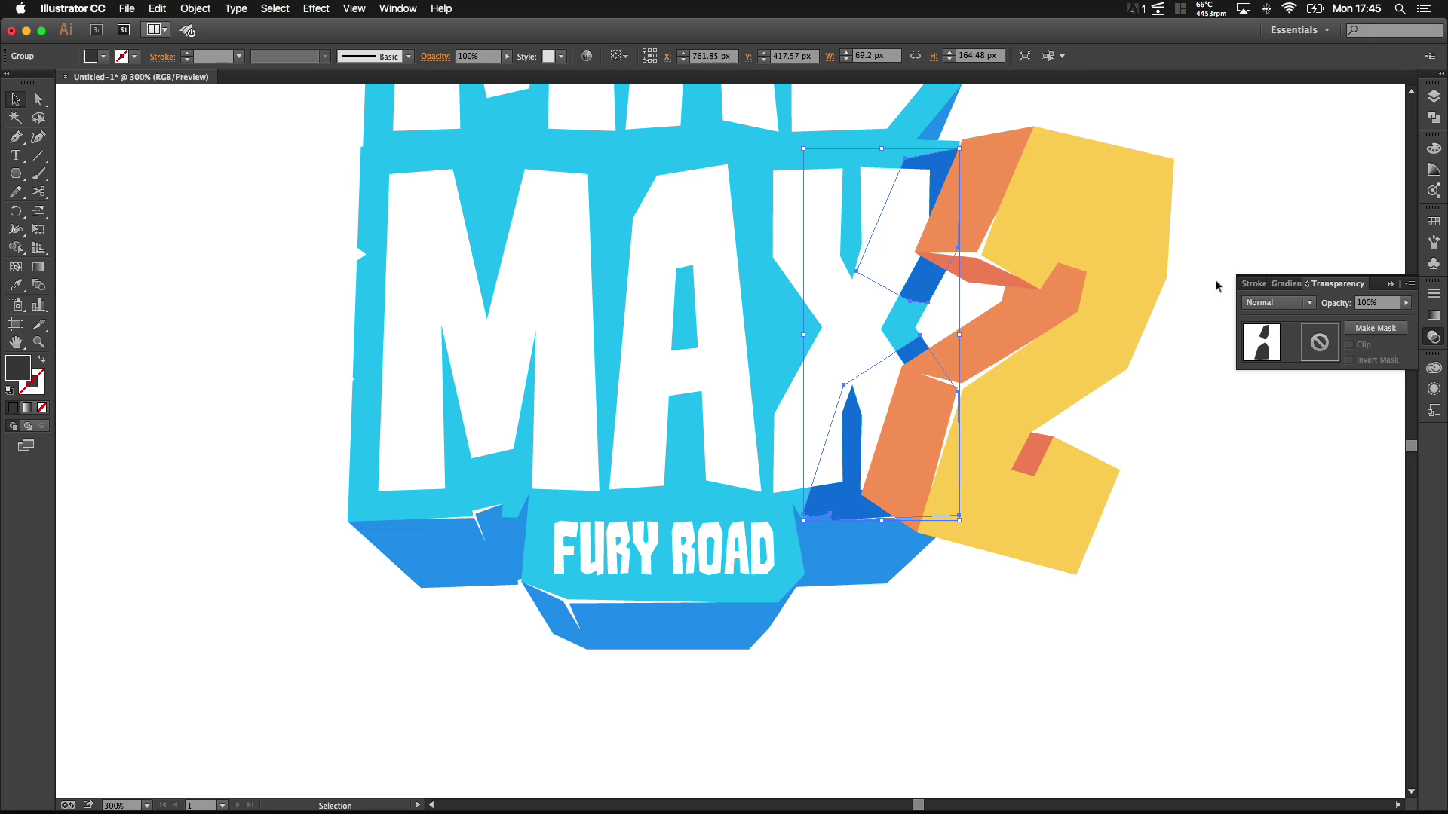
Step: Set the two shadow paths inside the new group to the Normal blending mode
{"action": "left_click", "coordinate": [1281, 302]}
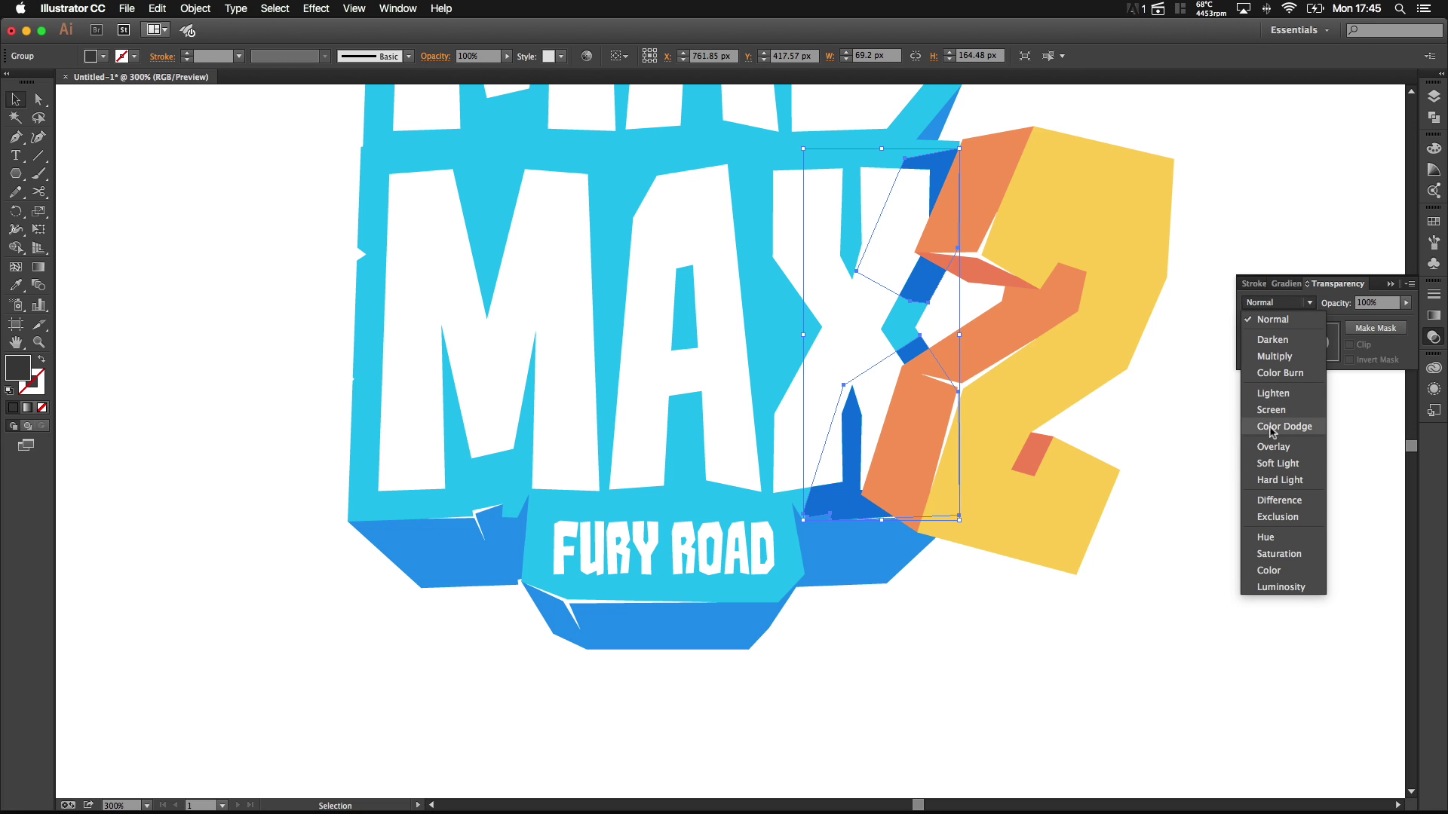
{"action": "left_click", "coordinate": [1288, 322]}
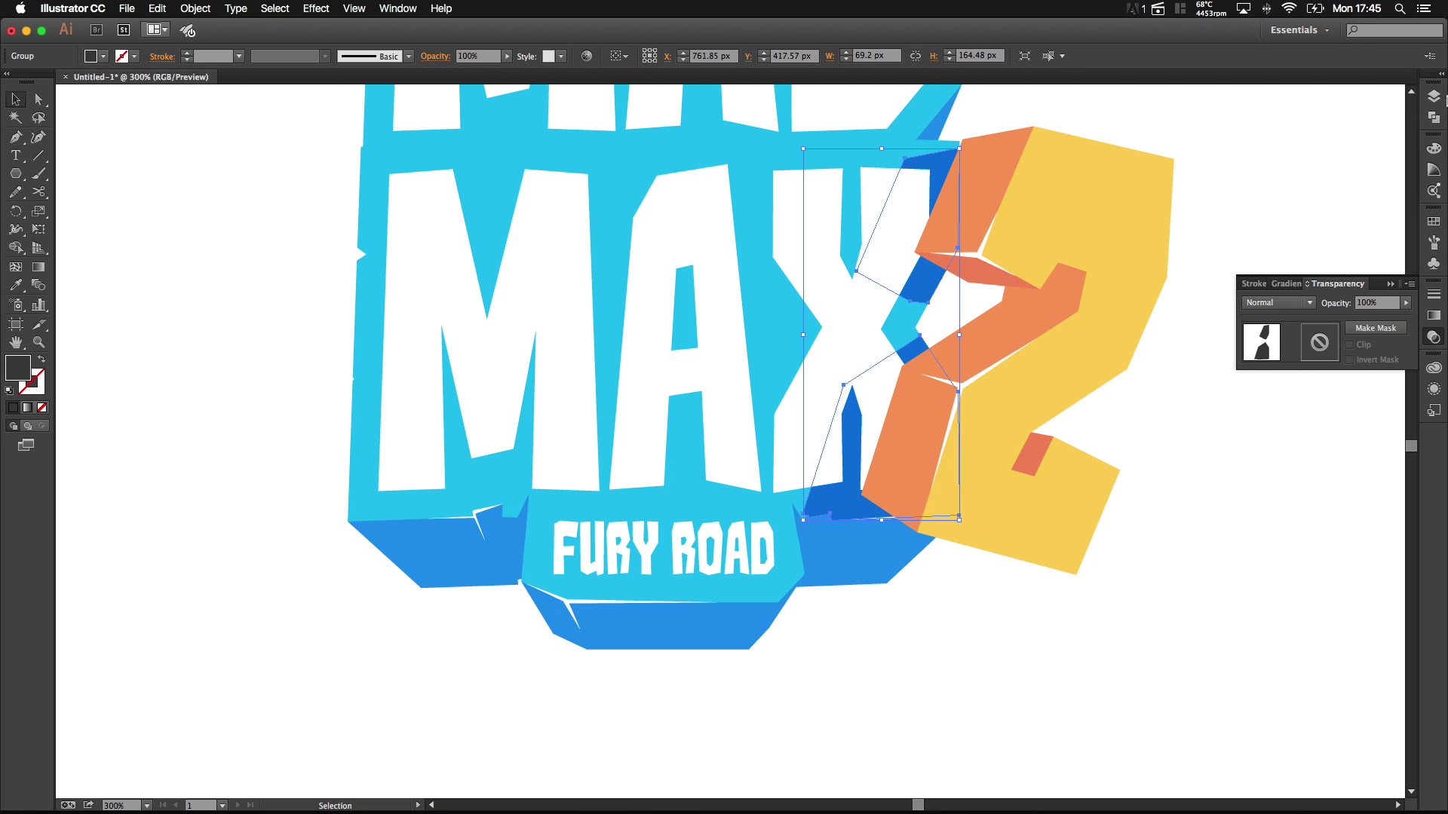
{"action": "left_click", "coordinate": [1433, 96]}
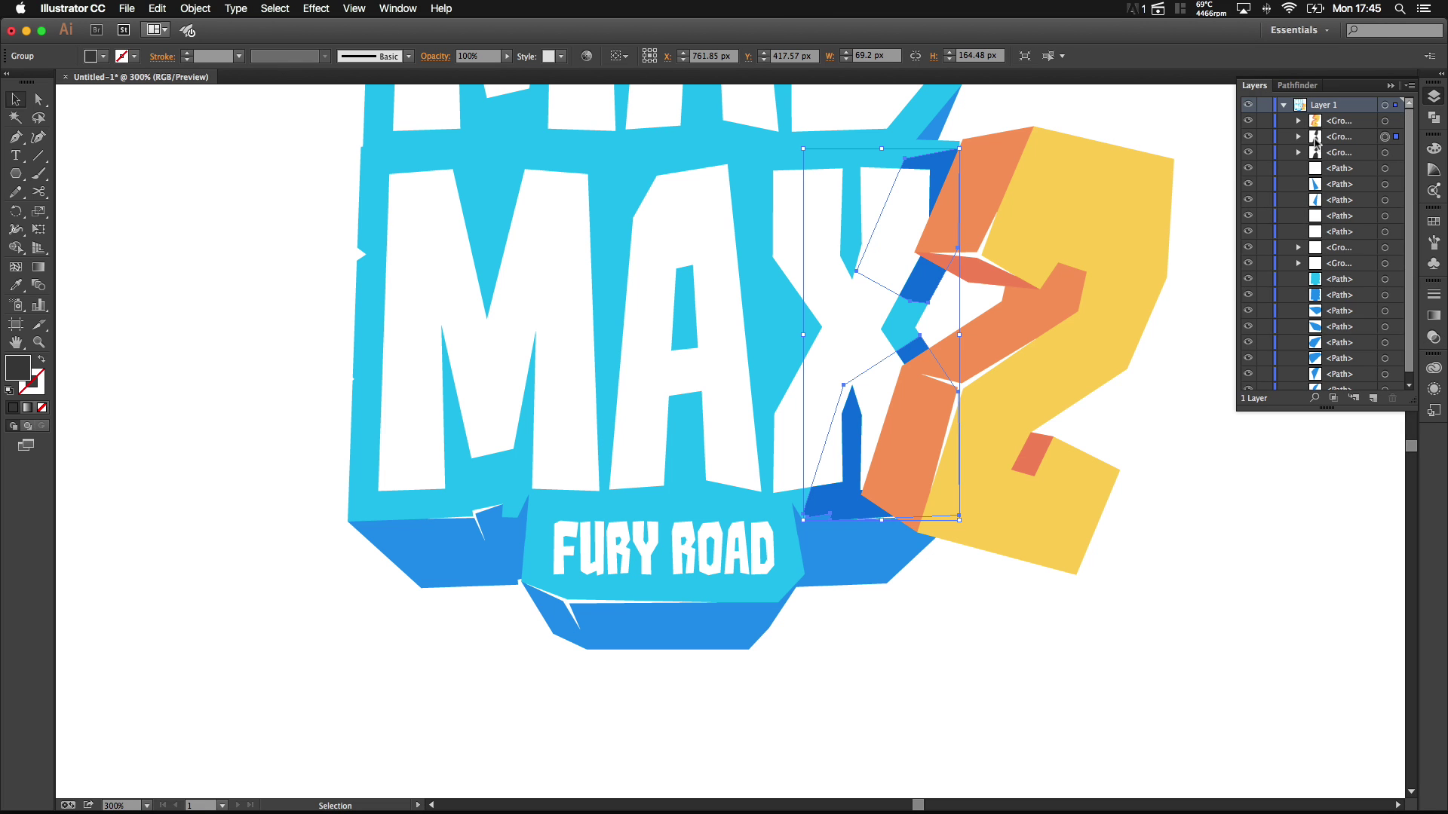
{"action": "left_click", "coordinate": [1298, 138]}
{"action": "left_click", "coordinate": [1383, 154]}
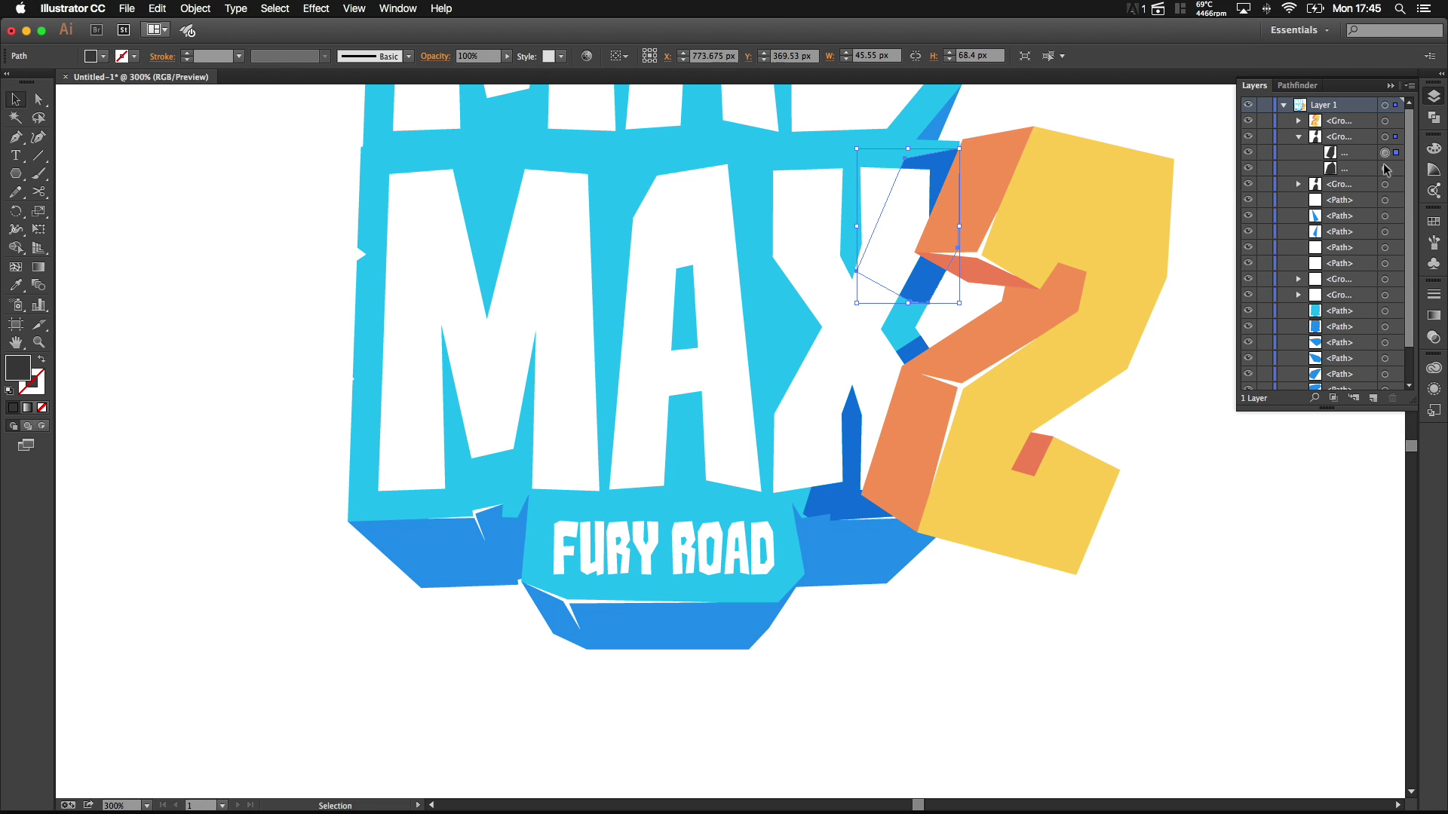
{"action": "left_click", "coordinate": [1433, 337]}
{"action": "left_click", "coordinate": [1310, 303]}
{"action": "left_click", "coordinate": [1274, 304]}
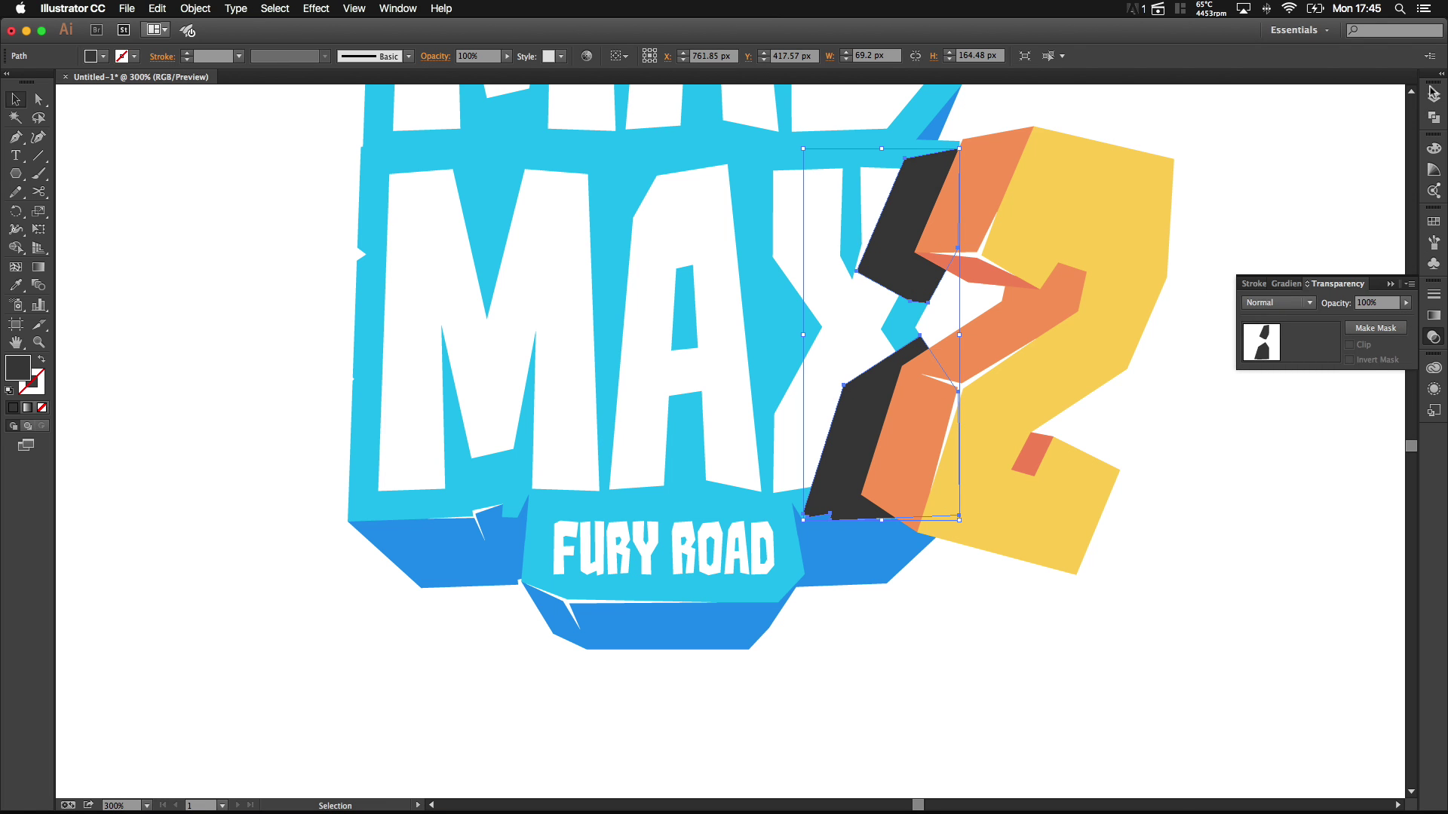
Step: Lower the opacity of the whole shadow group to 14% and deselect it
{"action": "left_click", "coordinate": [1434, 96]}
{"action": "left_click", "coordinate": [1386, 138]}
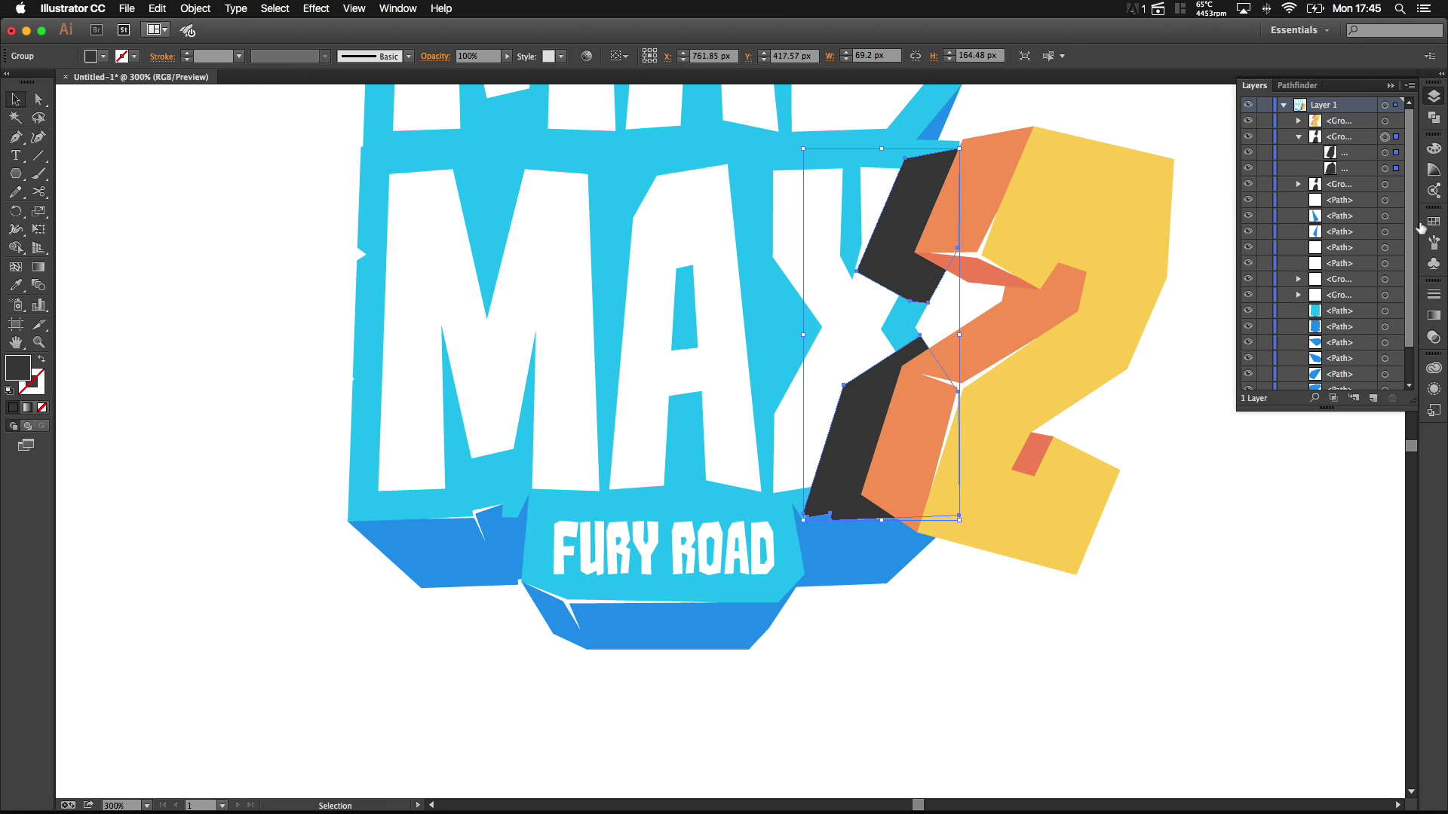
{"action": "left_click", "coordinate": [1433, 337]}
{"action": "left_click_drag", "start_coordinate": [1363, 318], "coordinate": [1348, 320]}
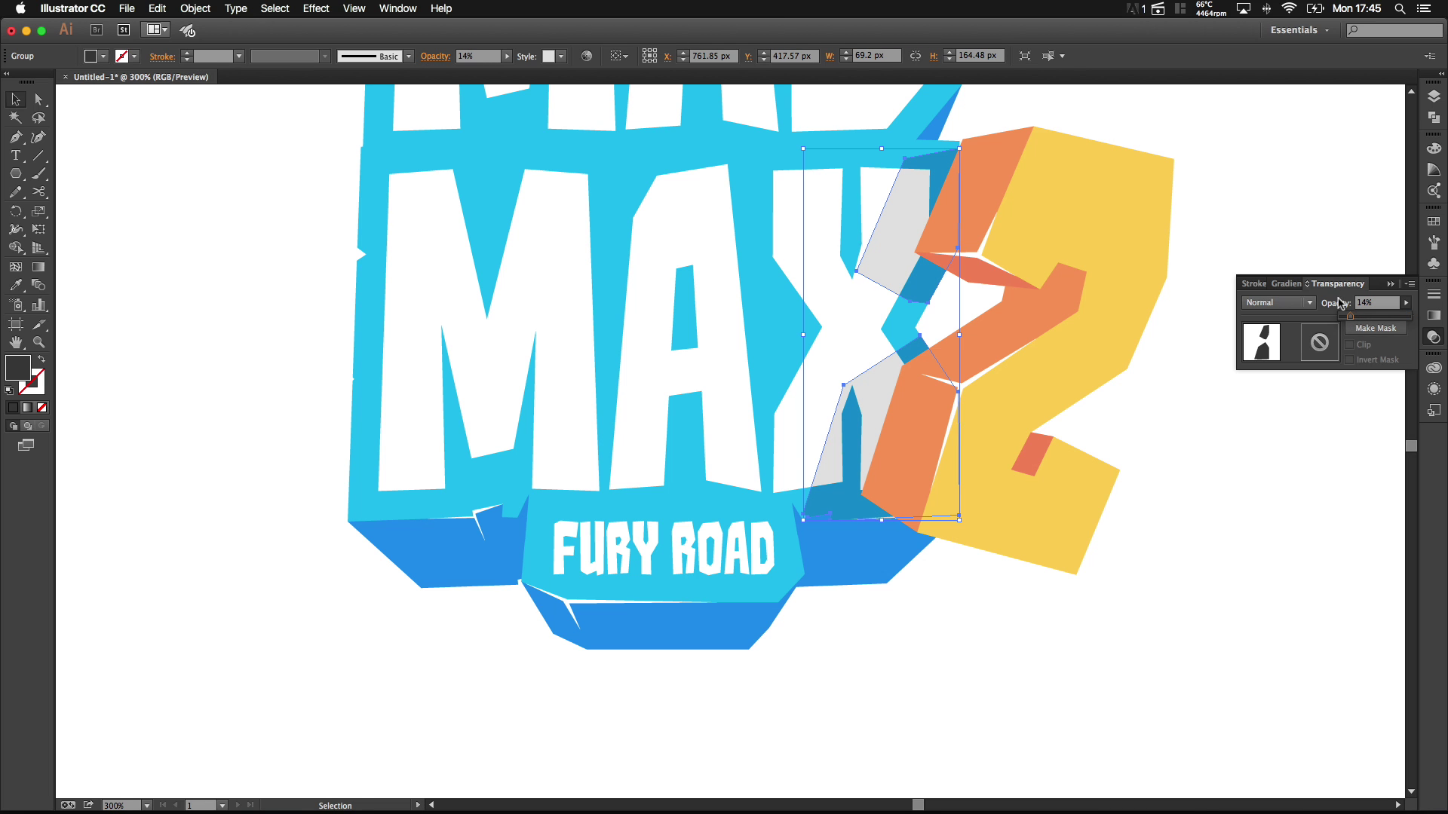
{"action": "left_click", "coordinate": [1320, 226]}
Step: Examine the complete title with the 2 and its shadow on the artboard, and collapse the Transparency settings
{"action": "scroll", "coordinate": [1321, 217], "scroll_direction": "down", "scroll_amount": 2}
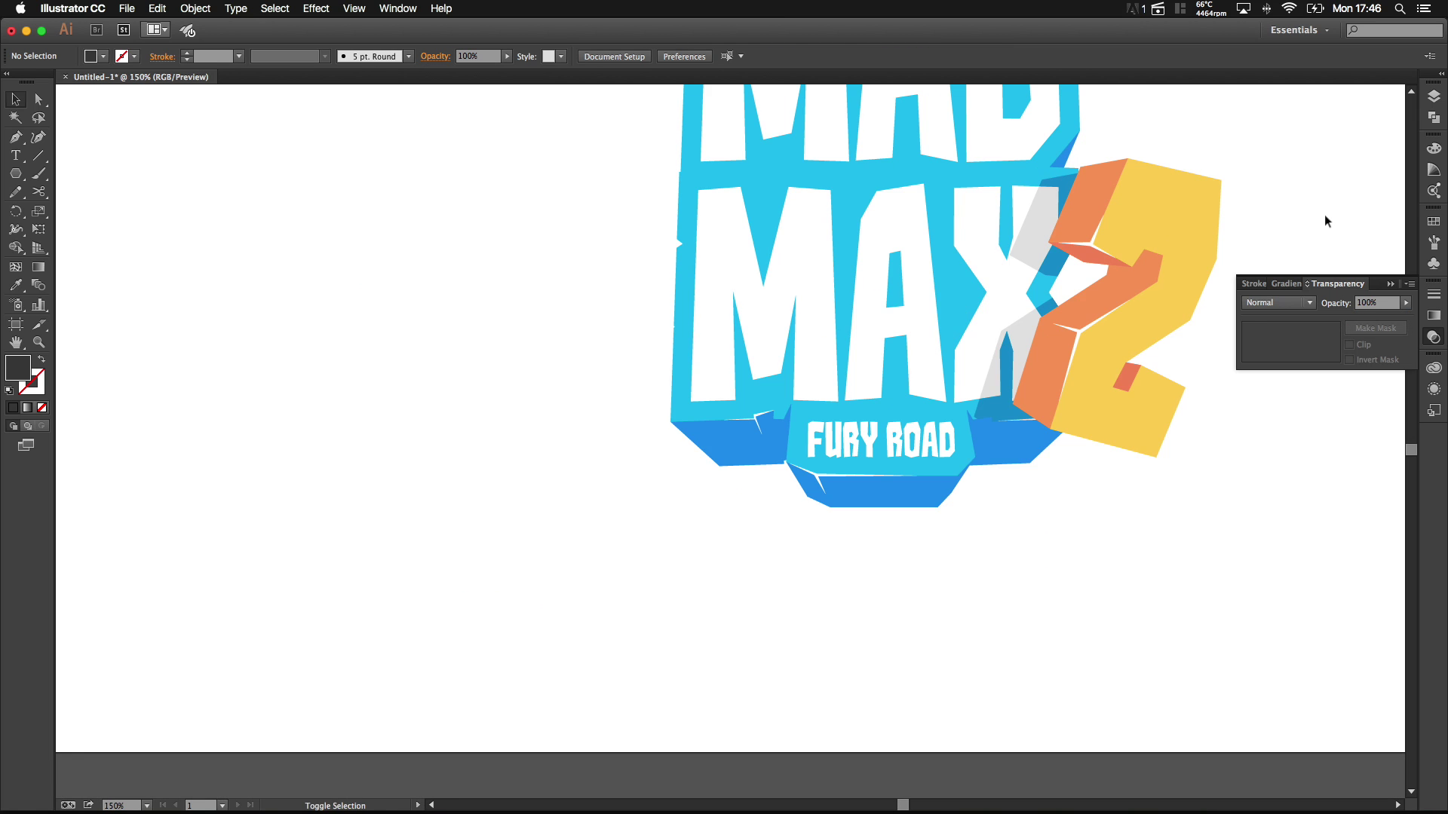
{"action": "left_click_drag", "start_coordinate": [1266, 216], "coordinate": [982, 313]}
{"action": "left_click_drag", "start_coordinate": [1054, 275], "coordinate": [1040, 333]}
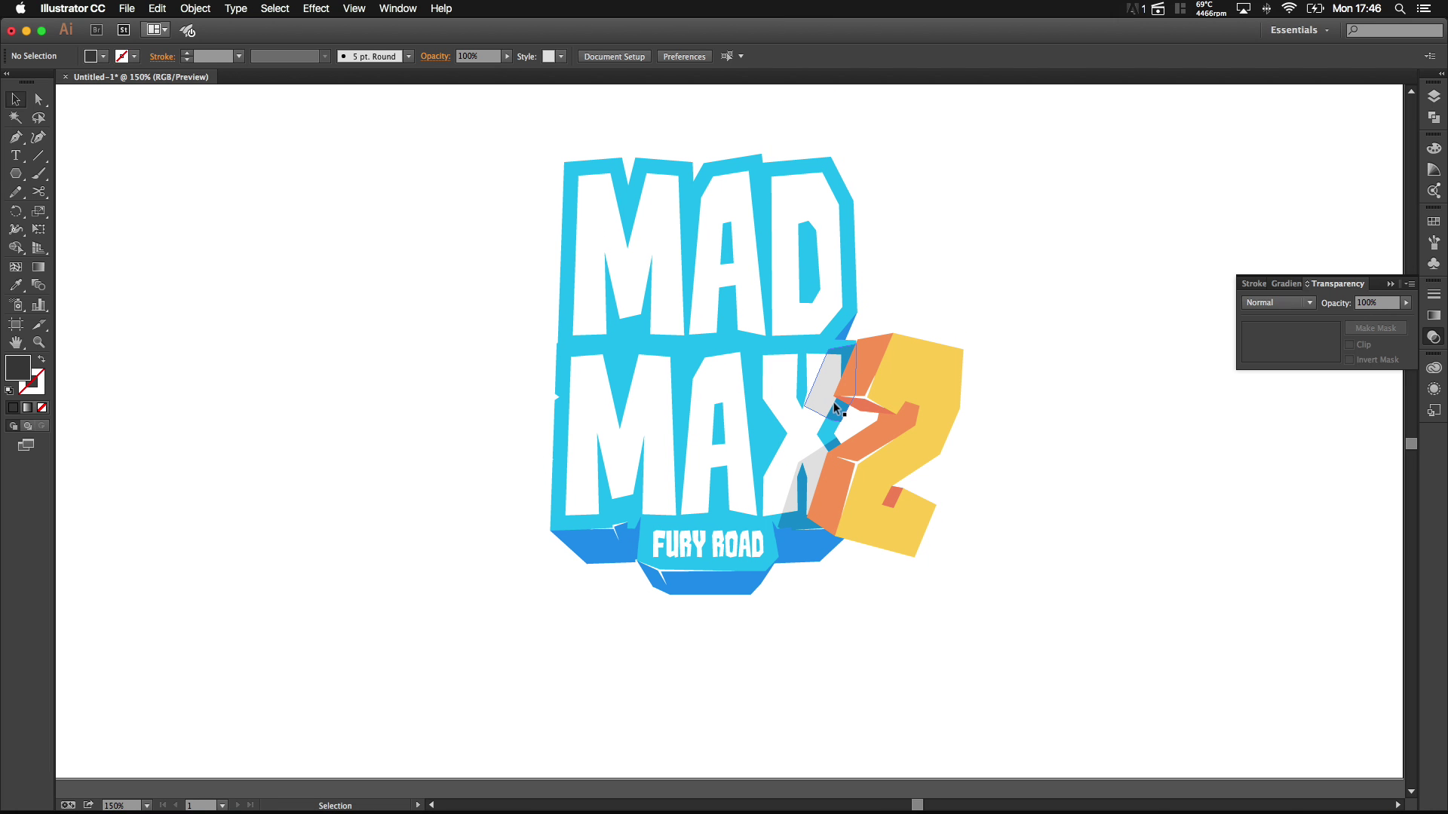
{"action": "scroll", "coordinate": [1080, 355], "scroll_direction": "down", "scroll_amount": 2}
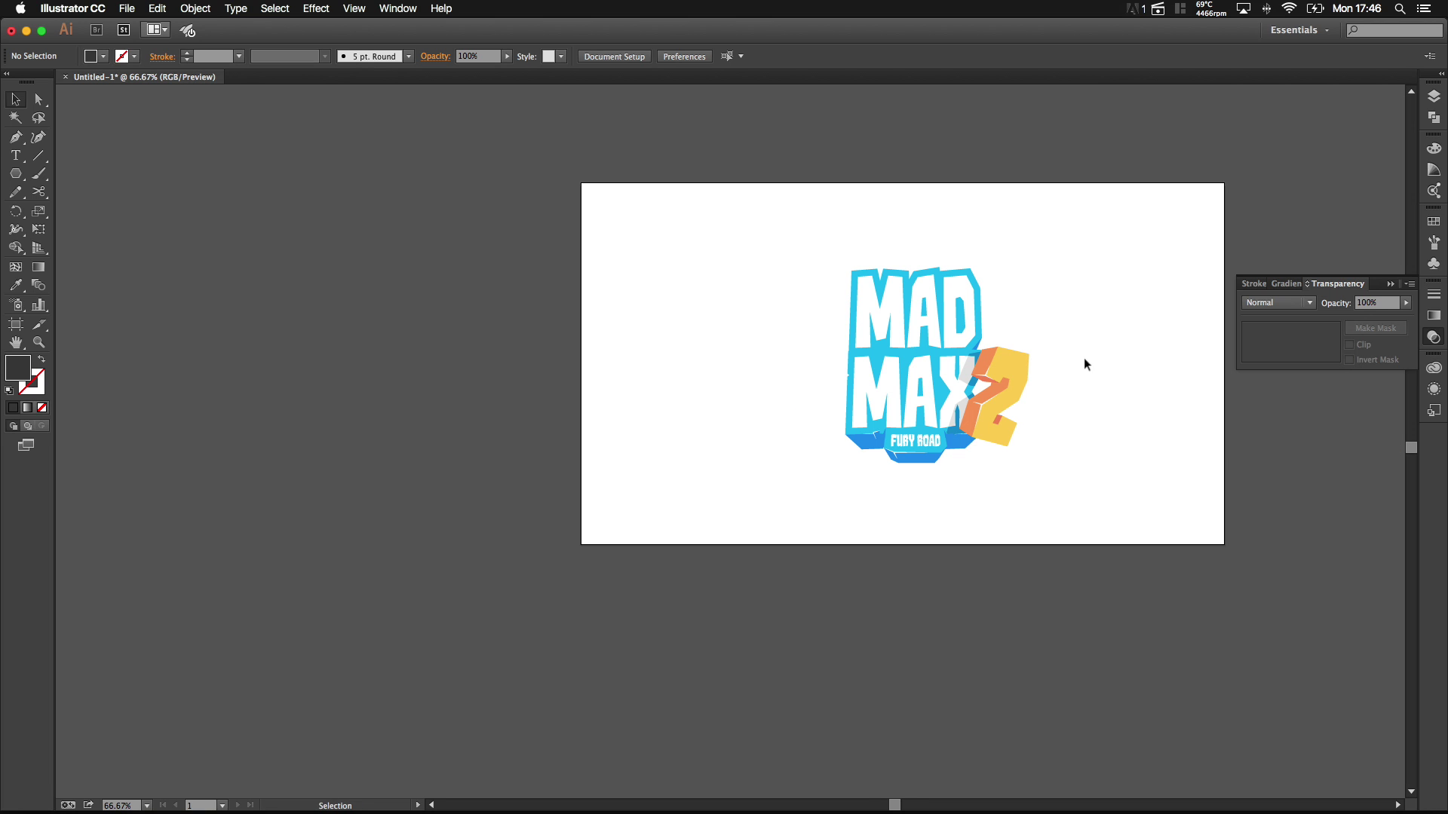
{"action": "scroll", "coordinate": [1063, 339], "scroll_direction": "right", "scroll_amount": 3}
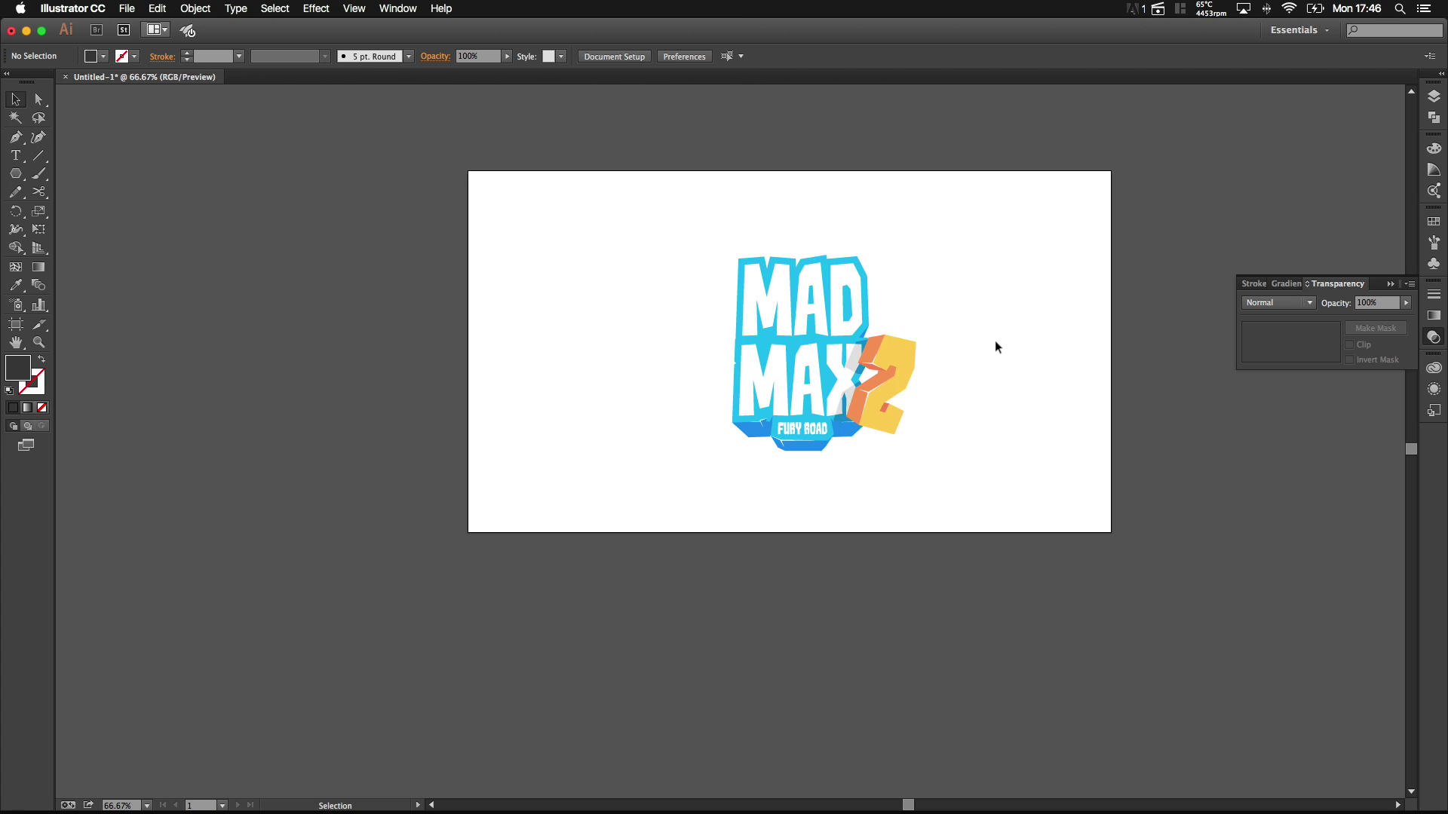
{"action": "left_click", "coordinate": [1389, 284]}
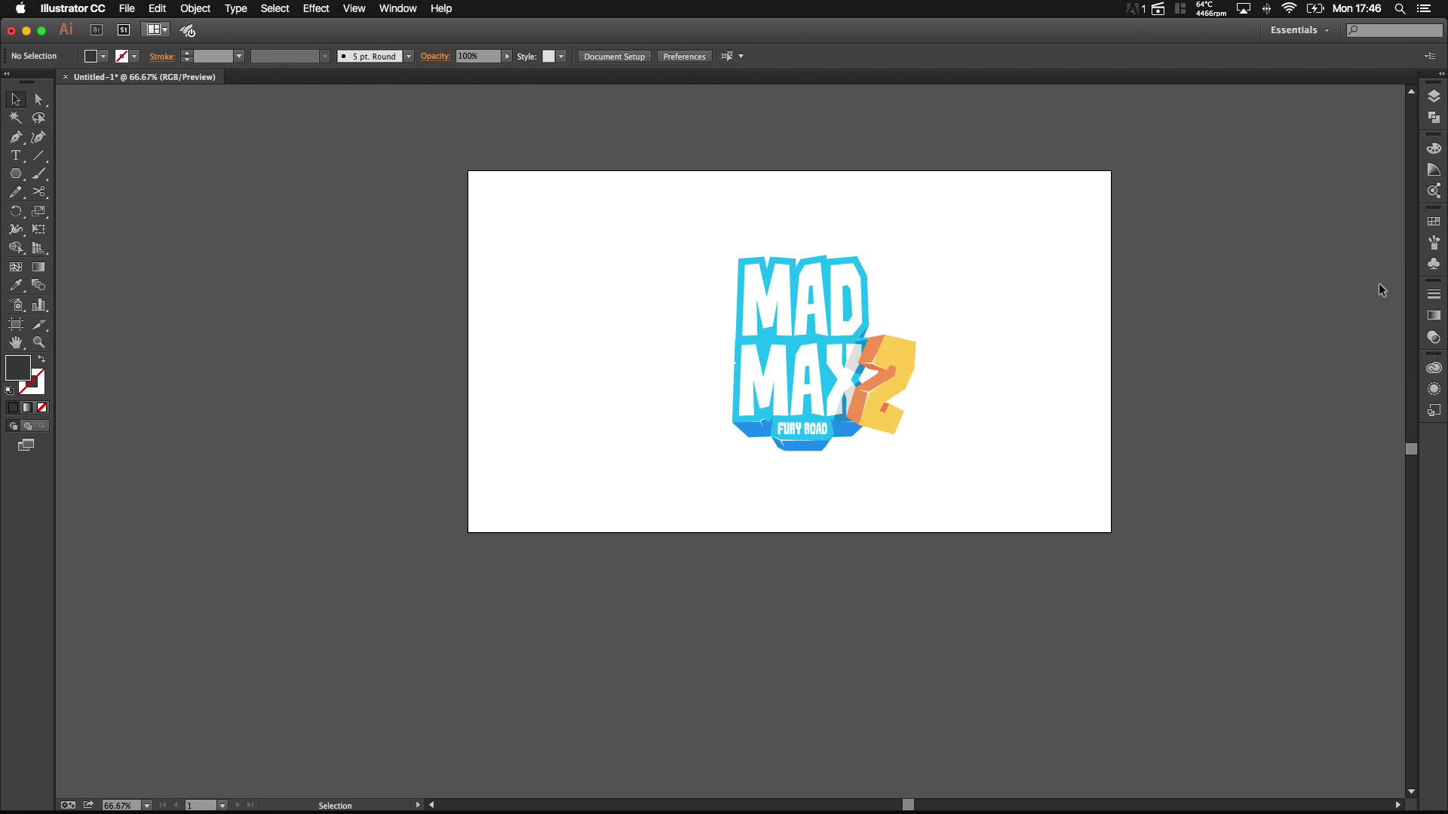
{"action": "left_click_drag", "start_coordinate": [981, 322], "coordinate": [989, 355]}
{"action": "scroll", "coordinate": [914, 334], "scroll_direction": "up", "scroll_amount": 1}
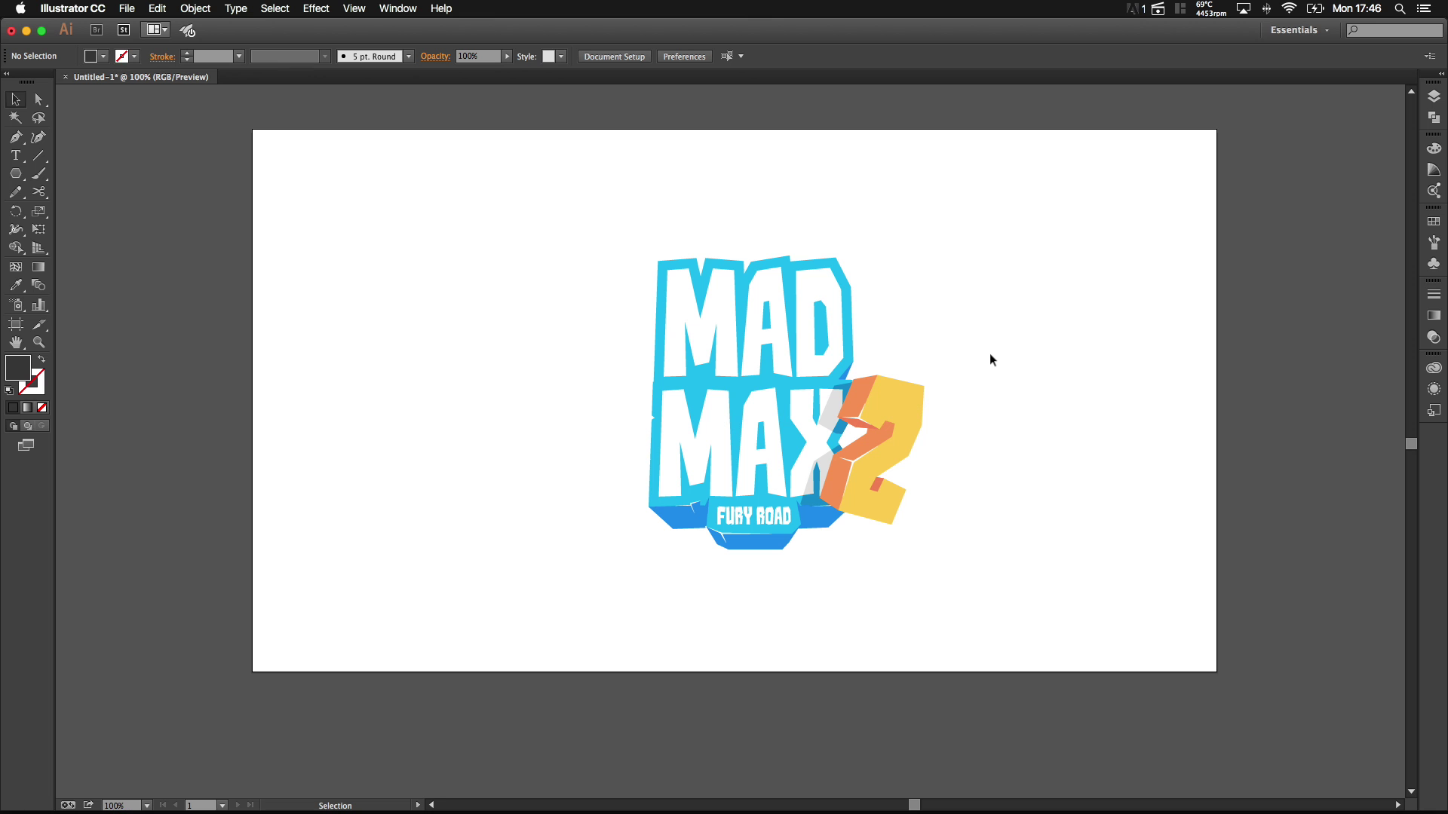